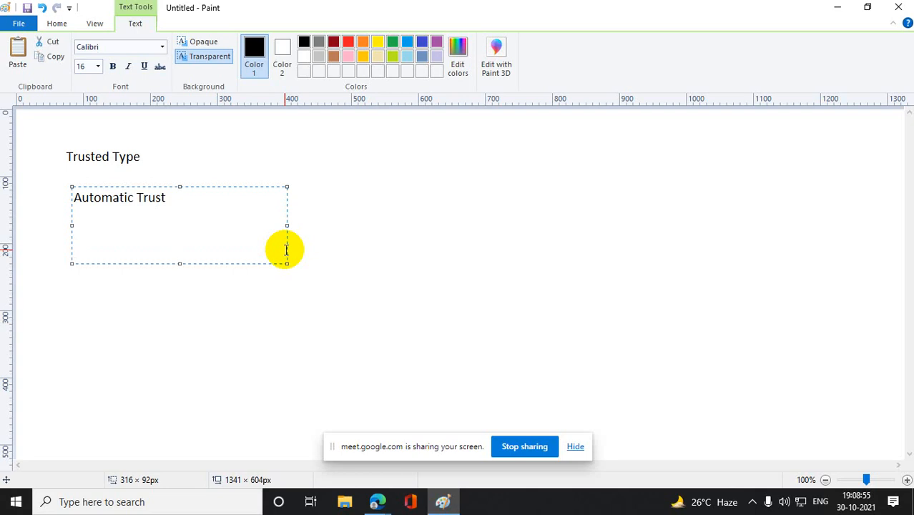
# - Add the line "Manual Trust" below "Automatic Trust" in the open text box and finish the text
pyautogui.write('Manual T')
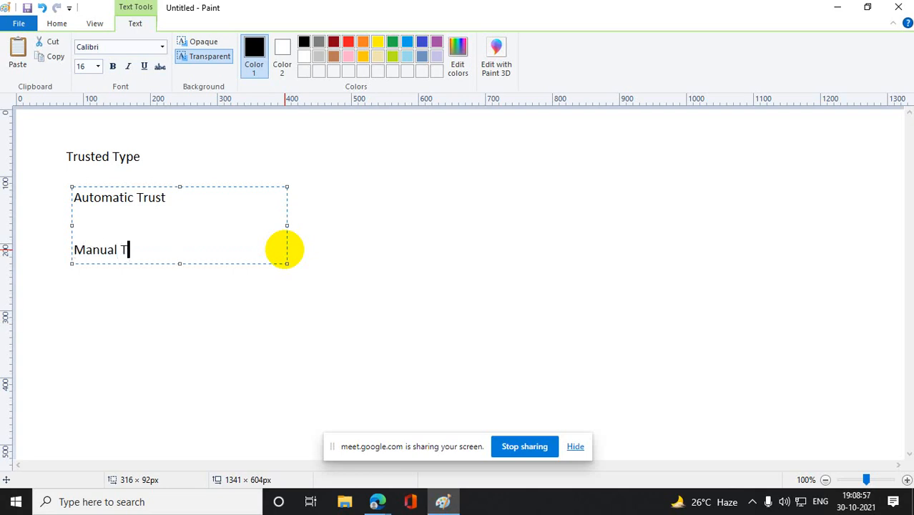
pyautogui.write('rust')
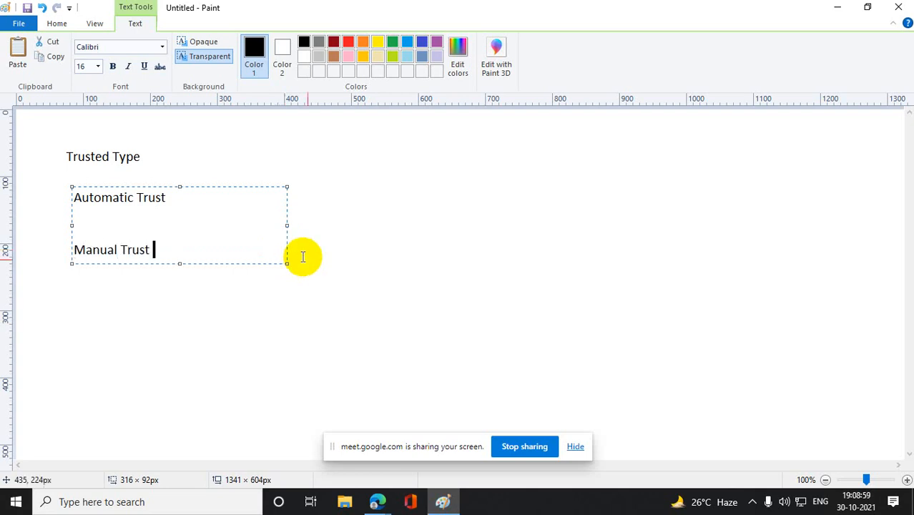
pyautogui.click(545, 322)
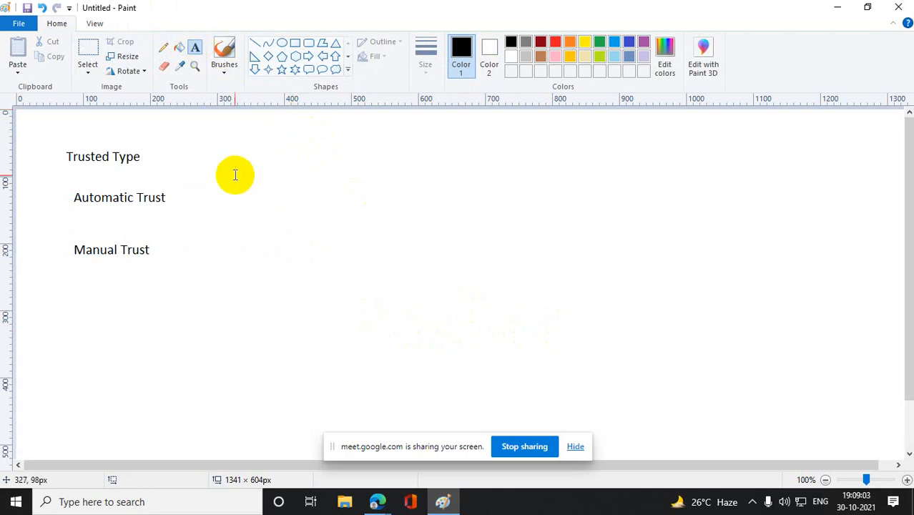
# - Place a text box about 263 × 85 px beside "Automatic Trust" with the lines "Parest Child Trust" and "Tree Root Trust"
pyautogui.moveTo(216, 178); pyautogui.dragTo(392, 235)
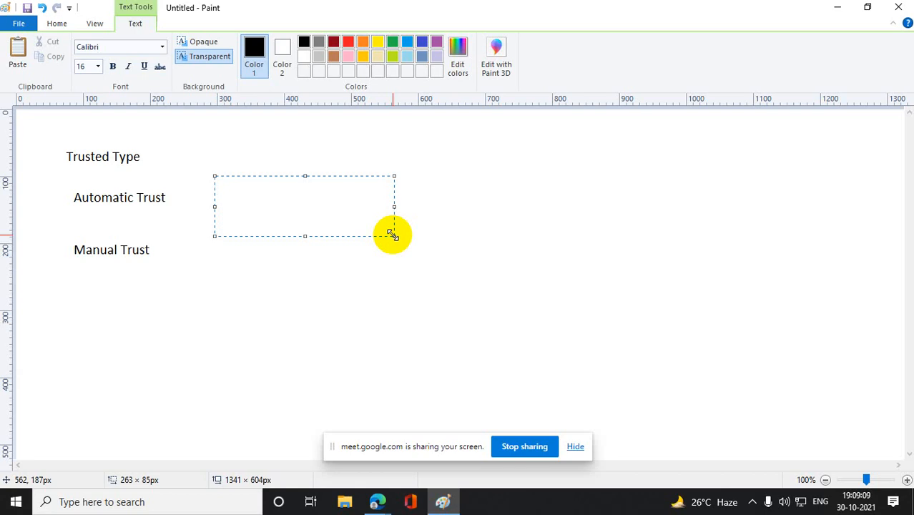
pyautogui.write('Parest Chi')
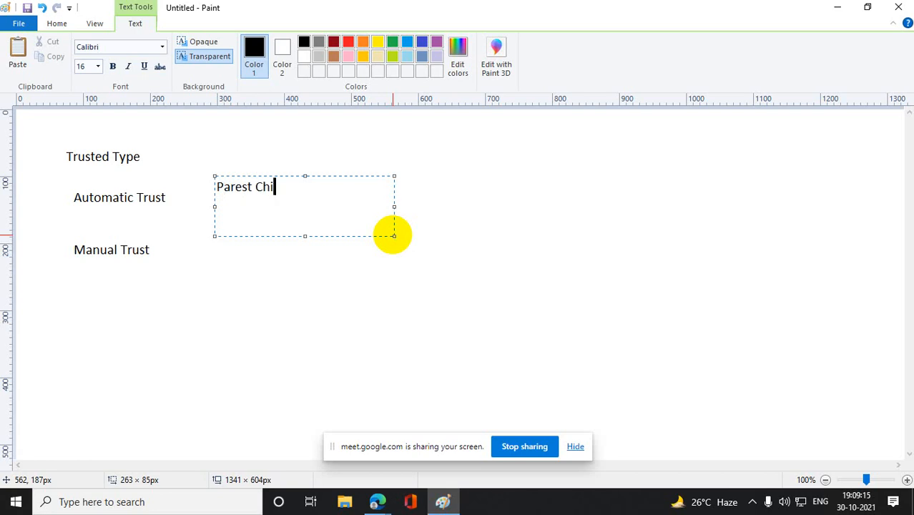
pyautogui.write('ld Trust')
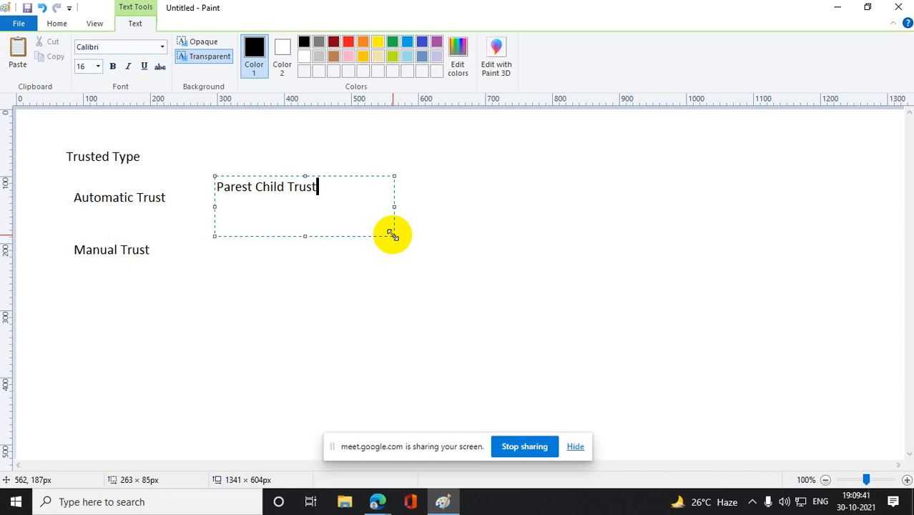
pyautogui.press('Return')
pyautogui.write('Tree ')
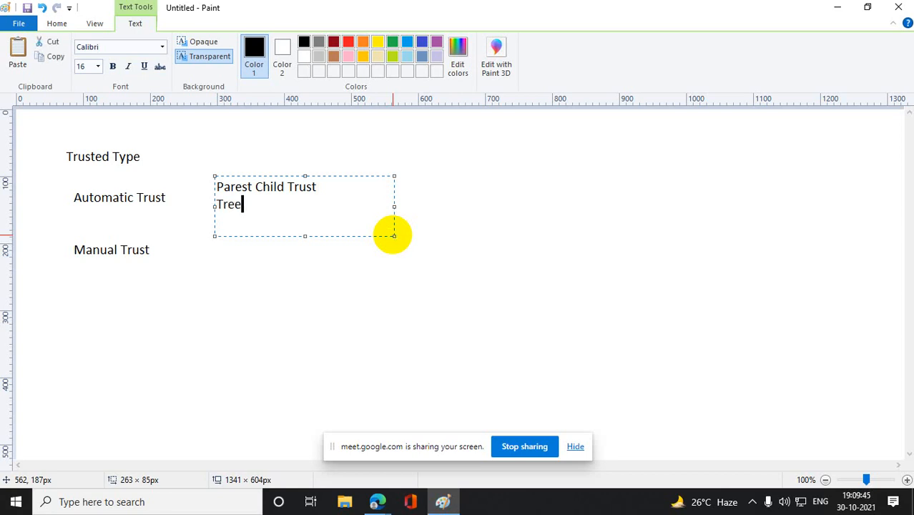
pyautogui.write('Root Trust')
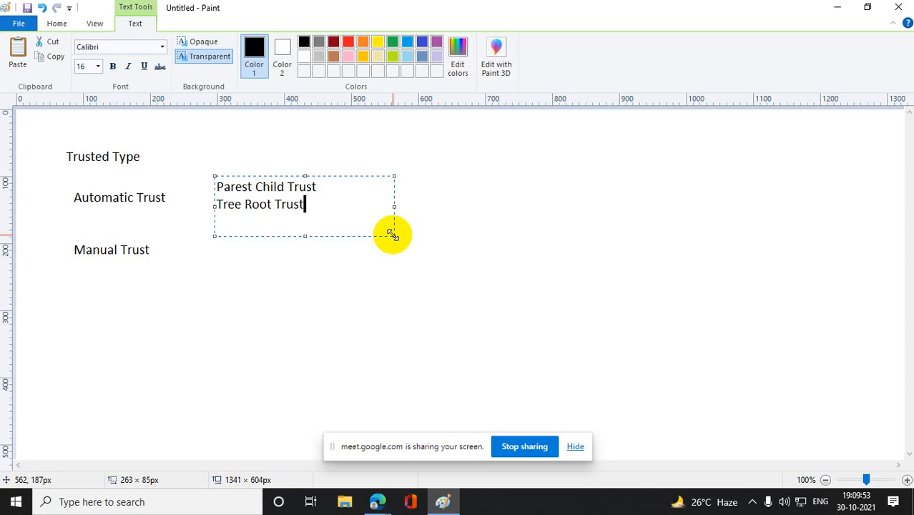
pyautogui.click(402, 282)
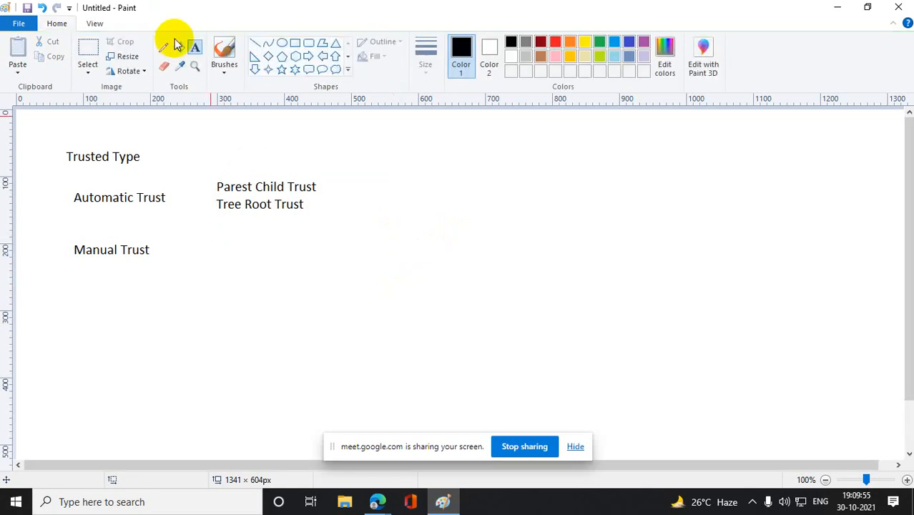
# - Frame the Parest Child and Tree Root lines with a black rectangle and link "Automatic Trust" to it with a pencil line
pyautogui.click(294, 42)
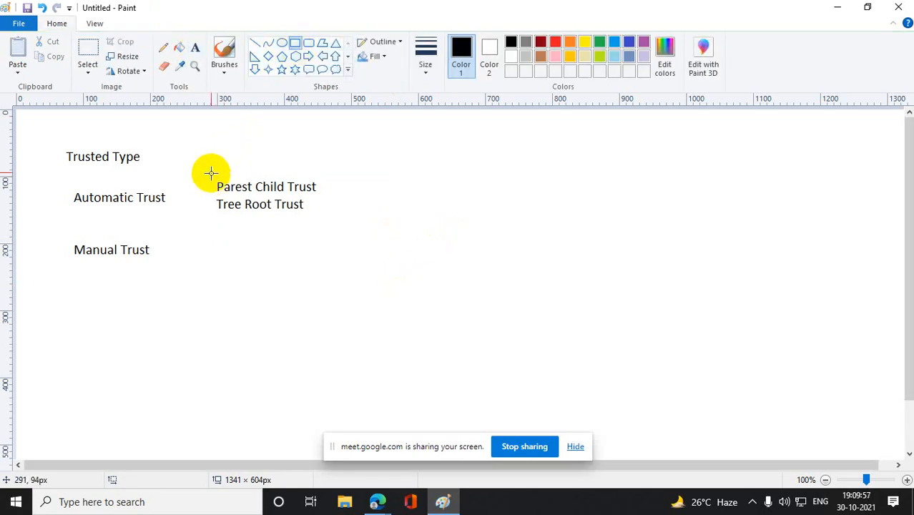
pyautogui.moveTo(212, 170); pyautogui.dragTo(339, 218)
pyautogui.click(425, 228)
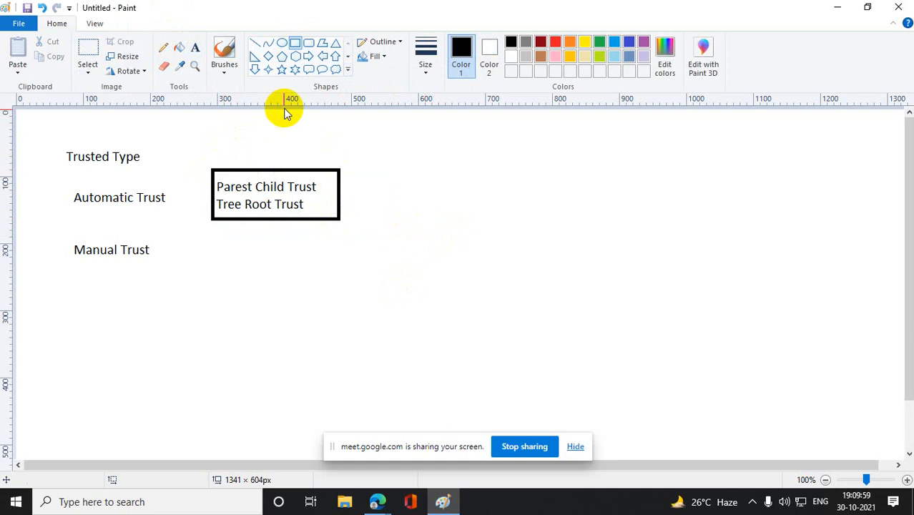
pyautogui.click(164, 48)
pyautogui.moveTo(167, 198); pyautogui.dragTo(218, 200)
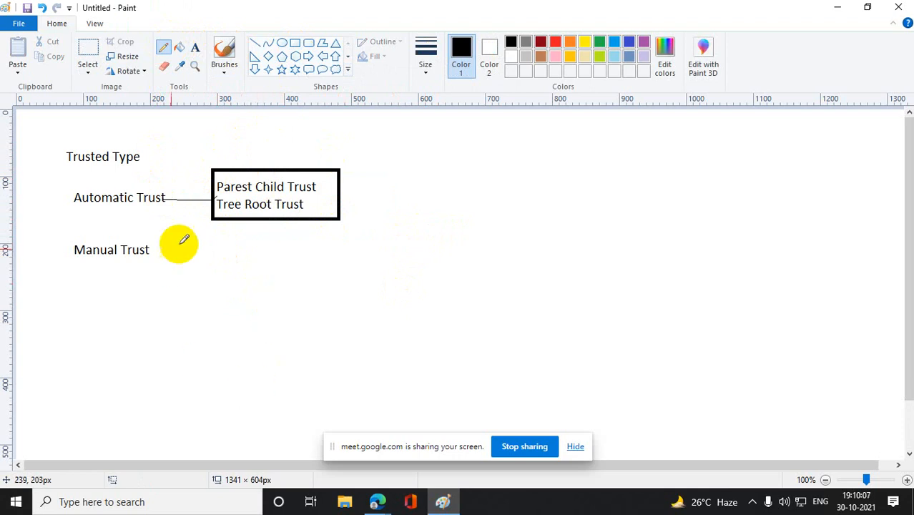
# - Draw a black rectangle about 201 × 142 px beside "Manual Trust", below the first box
pyautogui.click(294, 43)
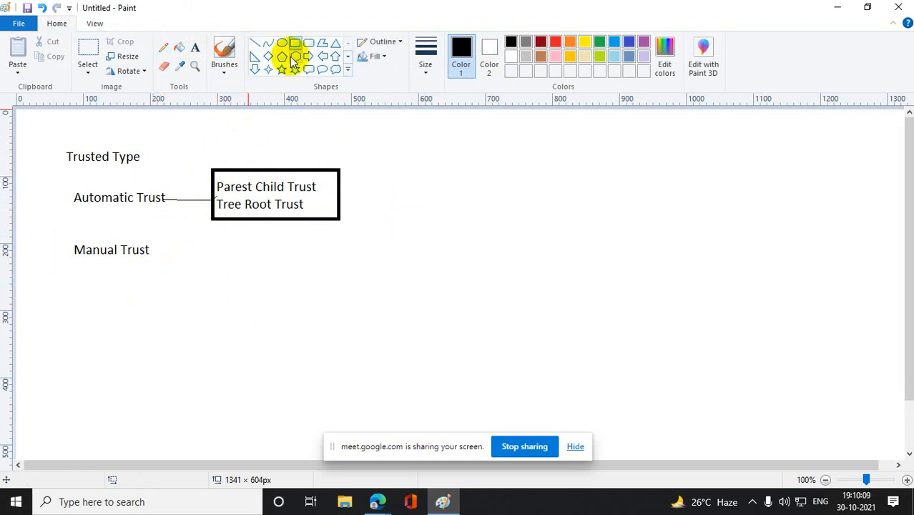
pyautogui.moveTo(213, 247); pyautogui.dragTo(347, 341)
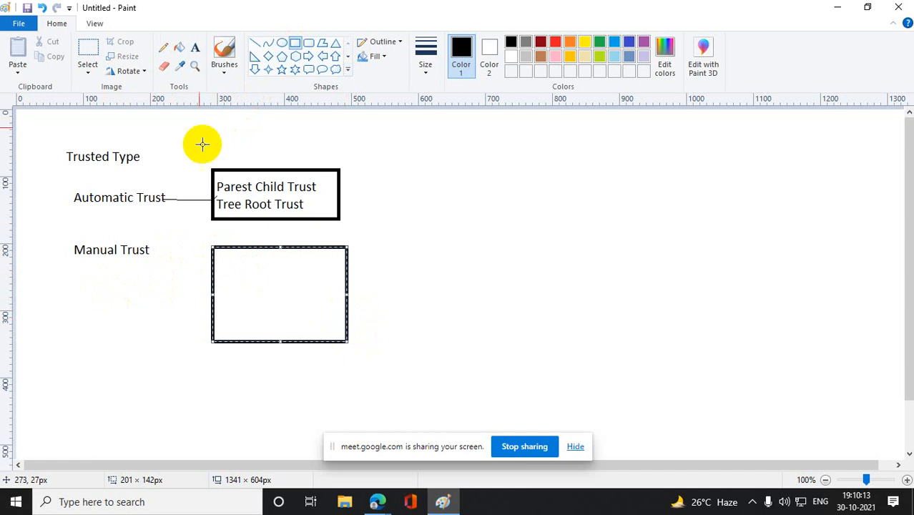
pyautogui.click(499, 211)
# - Insert a text box inside the lower rectangle and enter the lines "ExternalTrust" and "Forest Trust"
pyautogui.click(194, 48)
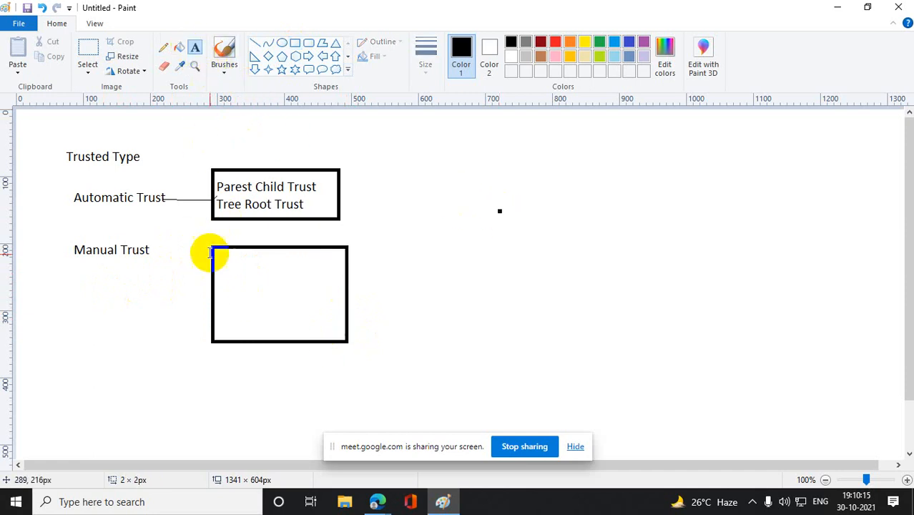
pyautogui.moveTo(215, 251); pyautogui.dragTo(337, 339)
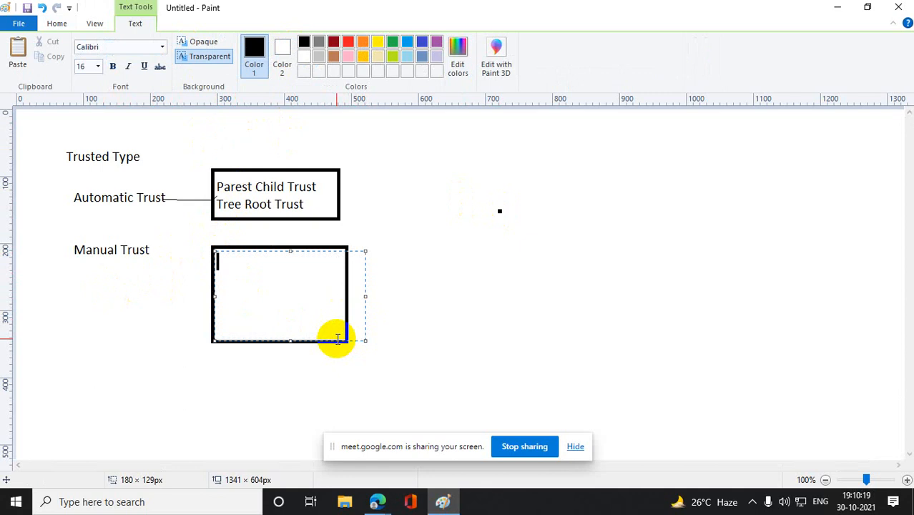
pyautogui.write('Externalk')
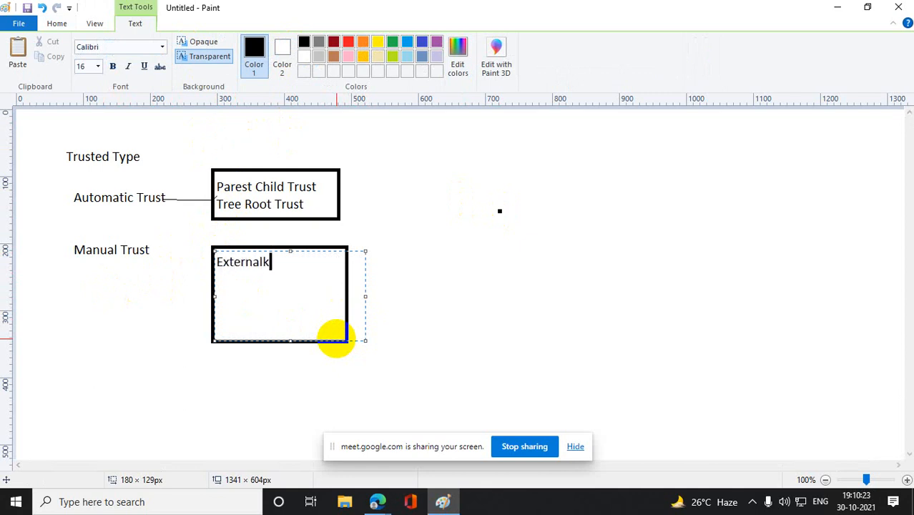
pyautogui.press('BackSpace')
pyautogui.write('Trust')
pyautogui.press('Return')
pyautogui.write('Fo')
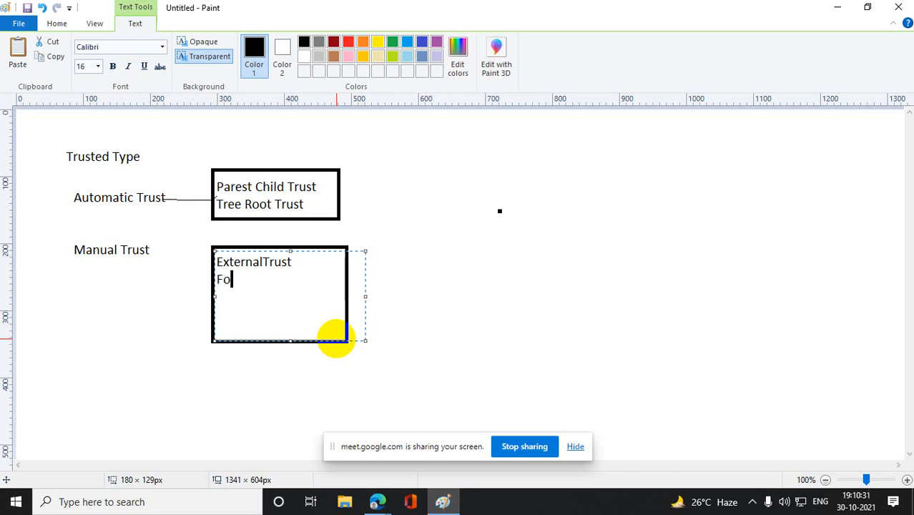
pyautogui.write('rest Trust')
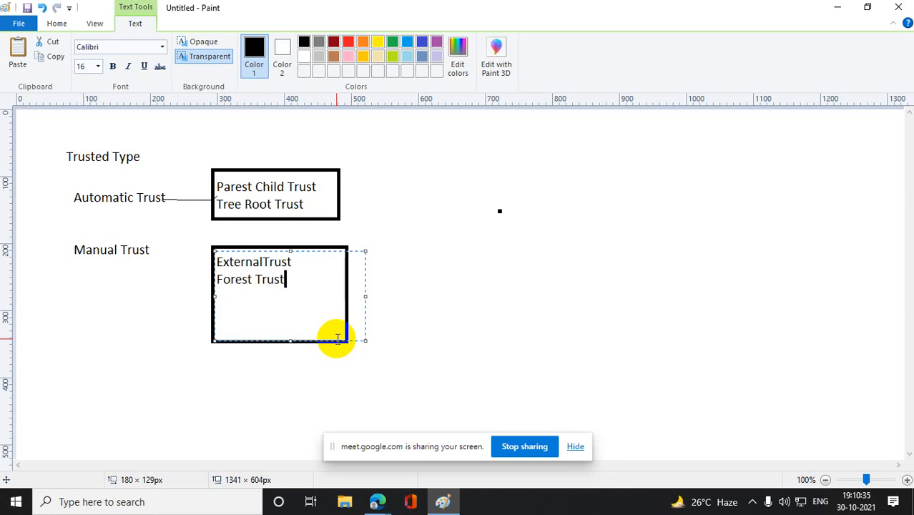
# - Add the lines "Shortcut Trust" and "Relam Trust" to the lower rectangle's list and finish the text
pyautogui.press('Return')
pyautogui.write('Short')
pyautogui.write('cut ')
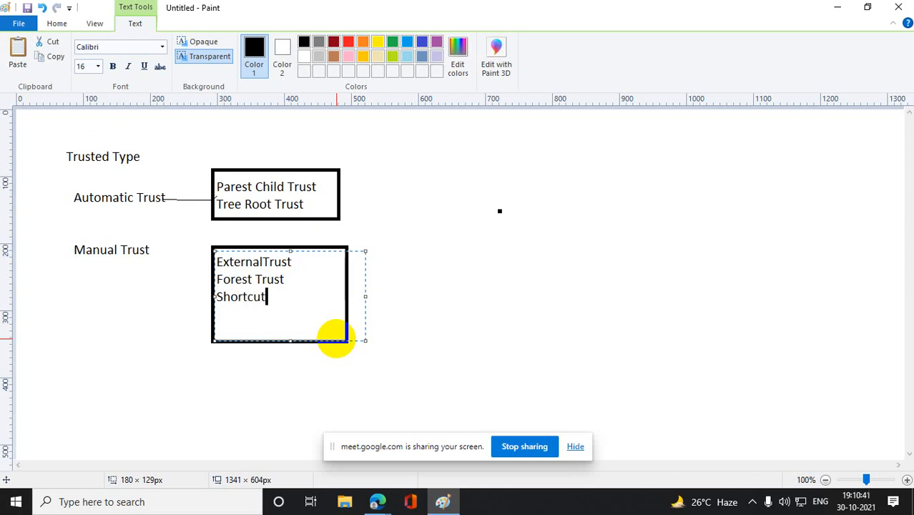
pyautogui.write('Trust')
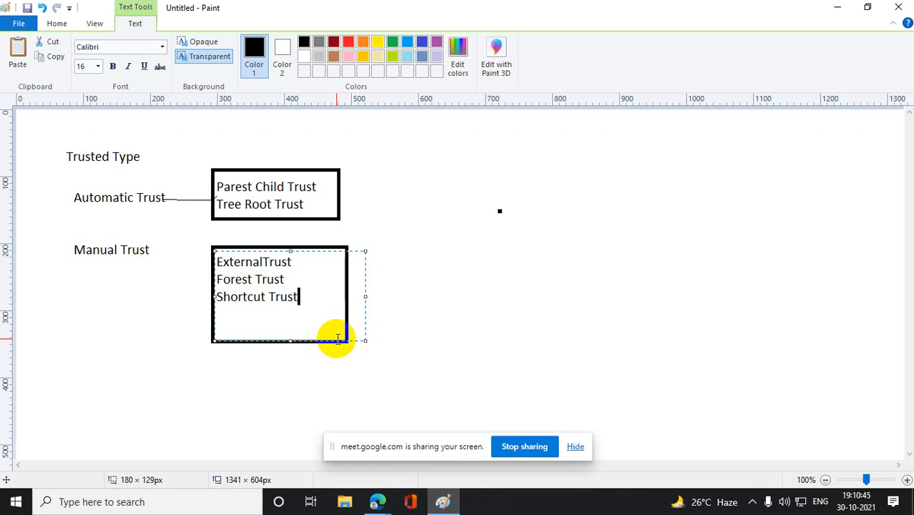
pyautogui.press('Return')
pyautogui.write('Relam Trust')
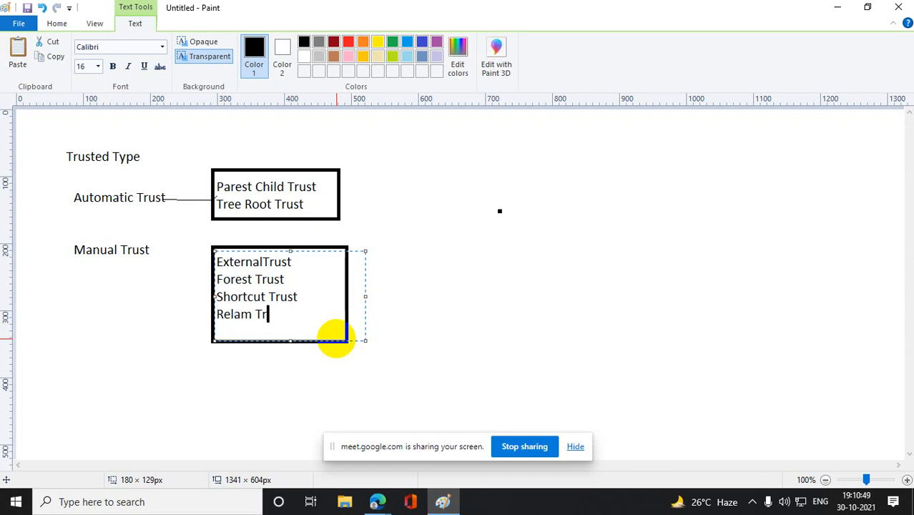
pyautogui.click(655, 368)
# - Draw a pencil arrow from "Manual Trust" to the lower box and add an arrowhead to the "Automatic Trust" line
pyautogui.click(164, 48)
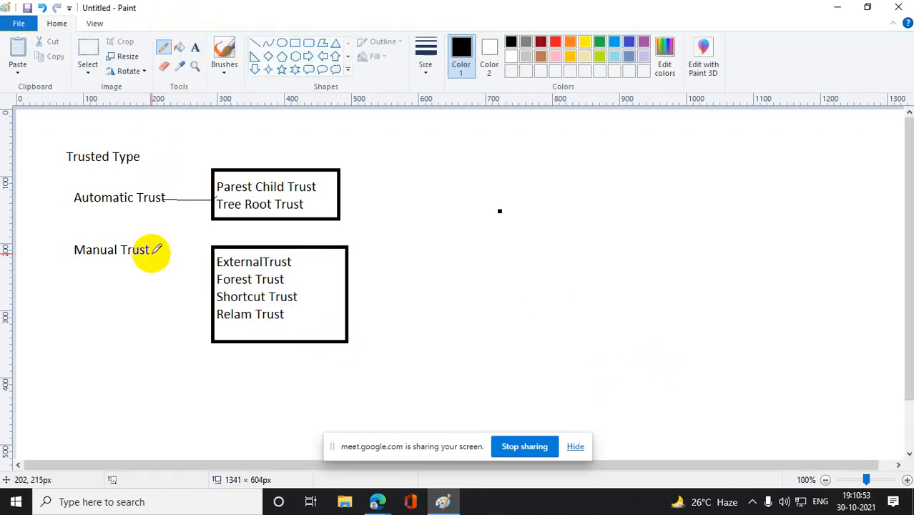
pyautogui.moveTo(150, 250)
pyautogui.mouseDown()
pyautogui.moveTo(213, 269)
pyautogui.moveTo(210, 253)
pyautogui.moveTo(202, 277)
pyautogui.mouseUp()
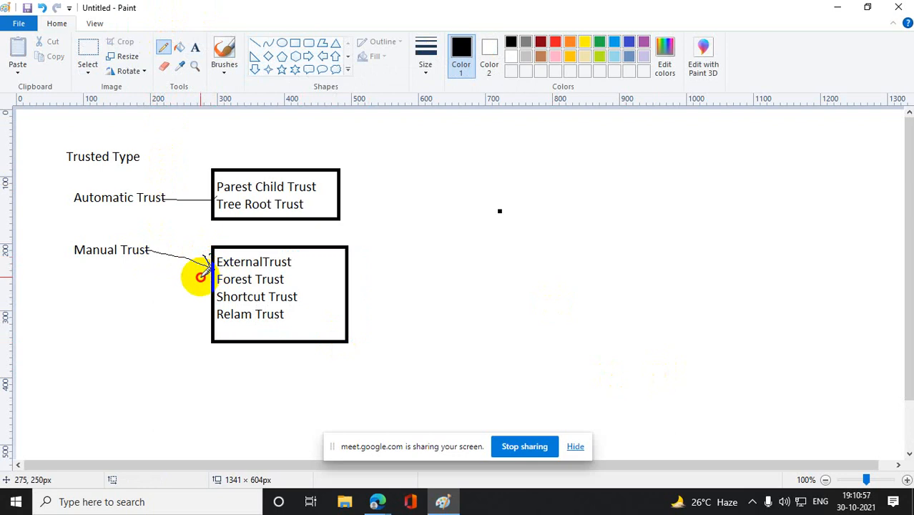
pyautogui.moveTo(200, 191)
pyautogui.mouseDown()
pyautogui.moveTo(209, 198)
pyautogui.moveTo(201, 212)
pyautogui.mouseUp()
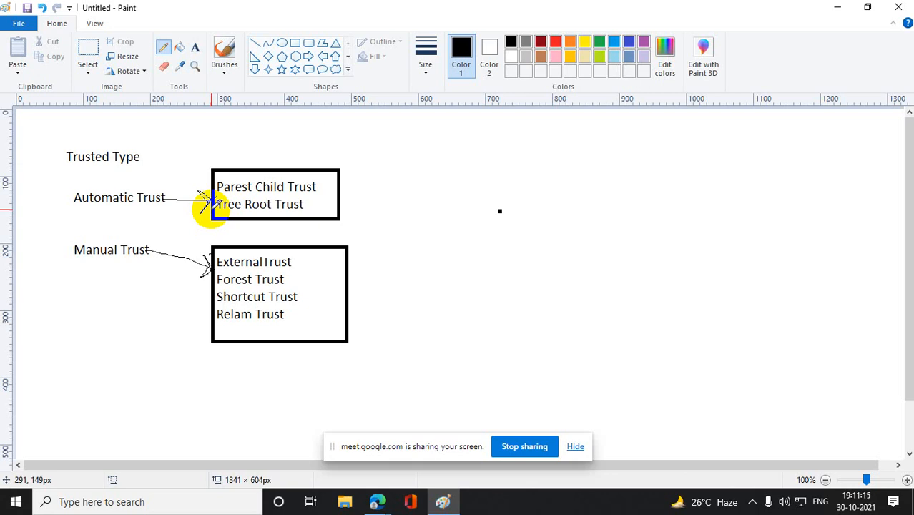
# - Move the screen-sharing notice off the canvas onto the taskbar and return to the drawing
pyautogui.hotkey('alt', 'Tab')
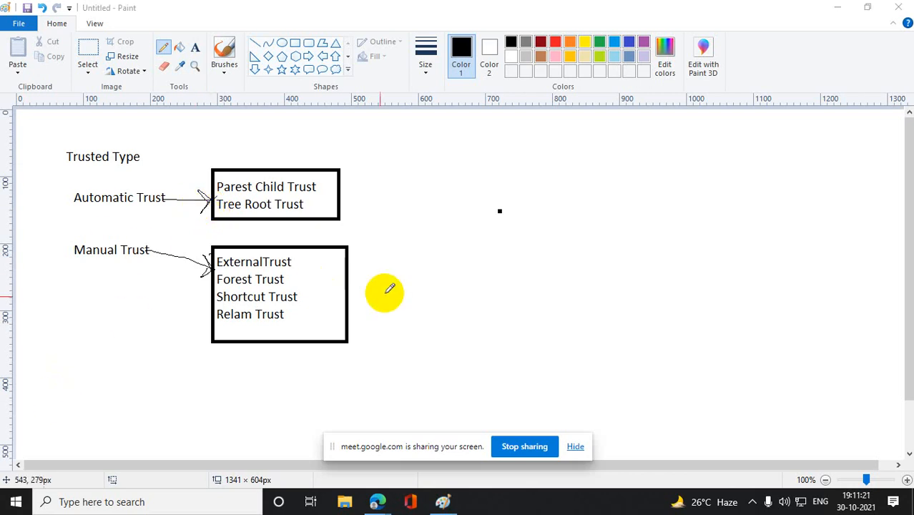
pyautogui.moveTo(437, 446); pyautogui.dragTo(582, 501)
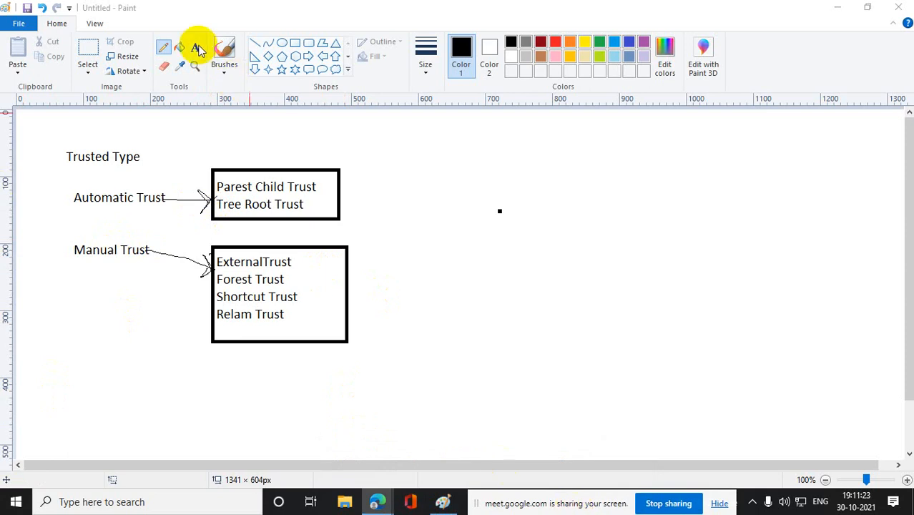
pyautogui.click(103, 94)
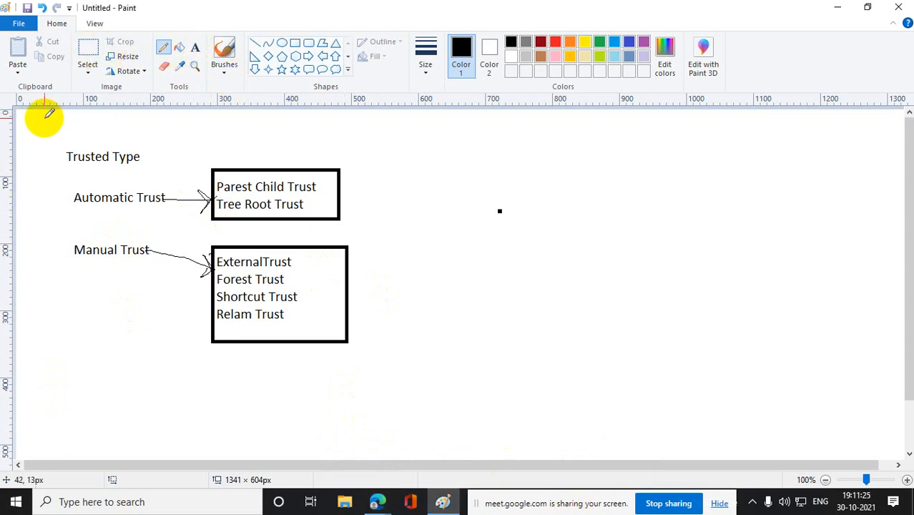
# - Select the whole trust-type diagram with its labels, boxes and arrows, and delete it
pyautogui.click(88, 51)
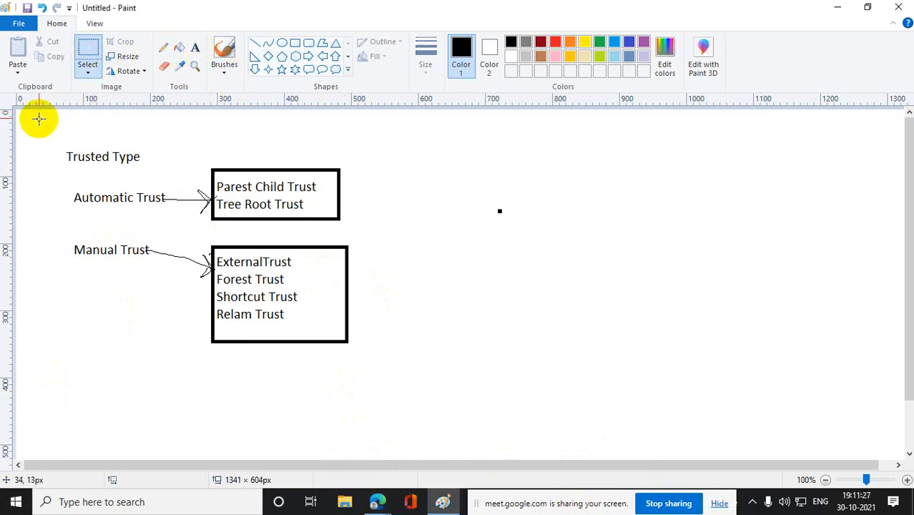
pyautogui.moveTo(40, 118); pyautogui.dragTo(443, 376)
pyautogui.press('Delete')
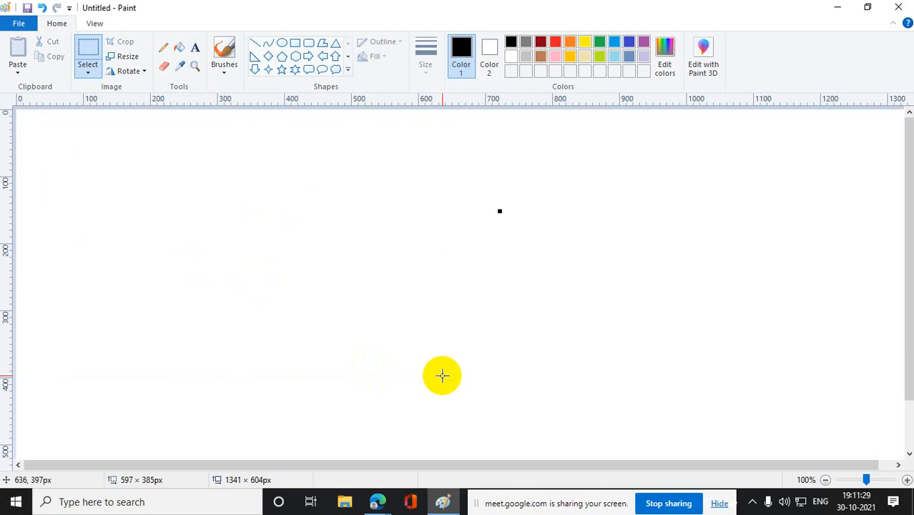
# - Add the heading text "Based on the direction Trust also two type" across the upper part of the blank canvas
pyautogui.click(195, 48)
pyautogui.moveTo(210, 161); pyautogui.dragTo(738, 172)
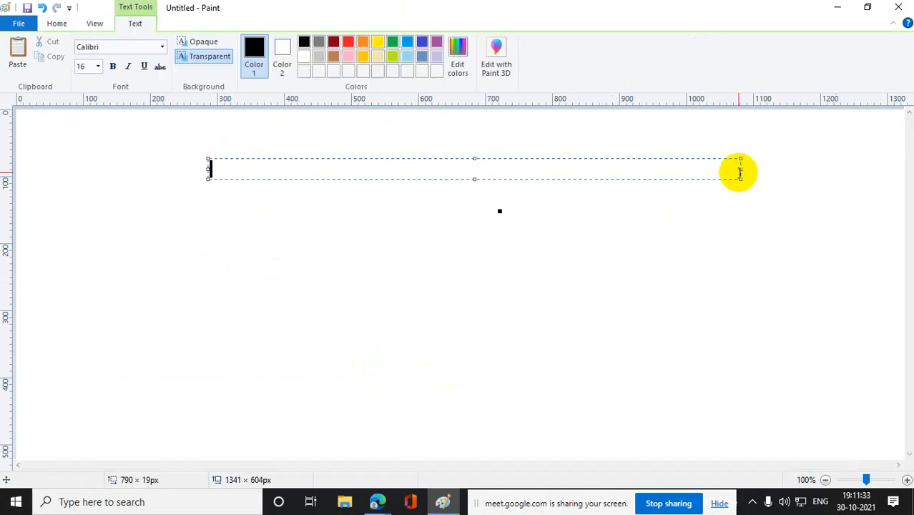
pyautogui.write('Based on ')
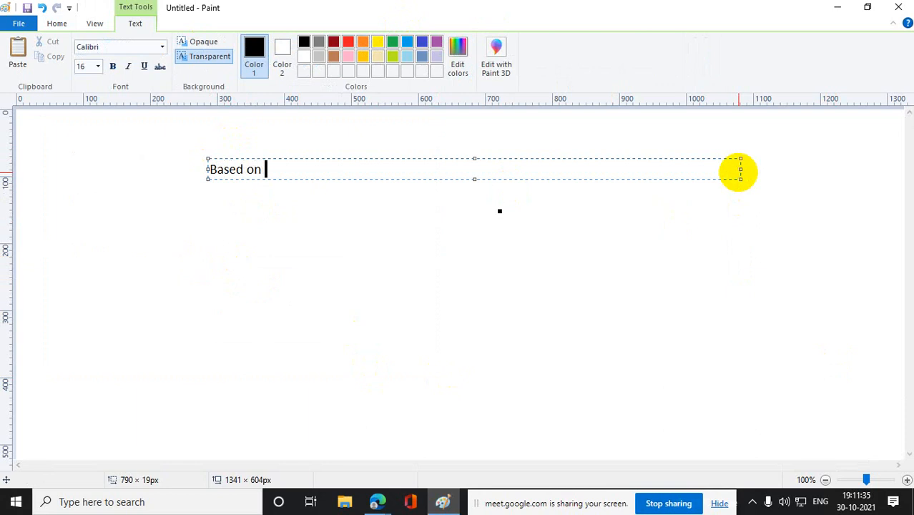
pyautogui.write('the direction ')
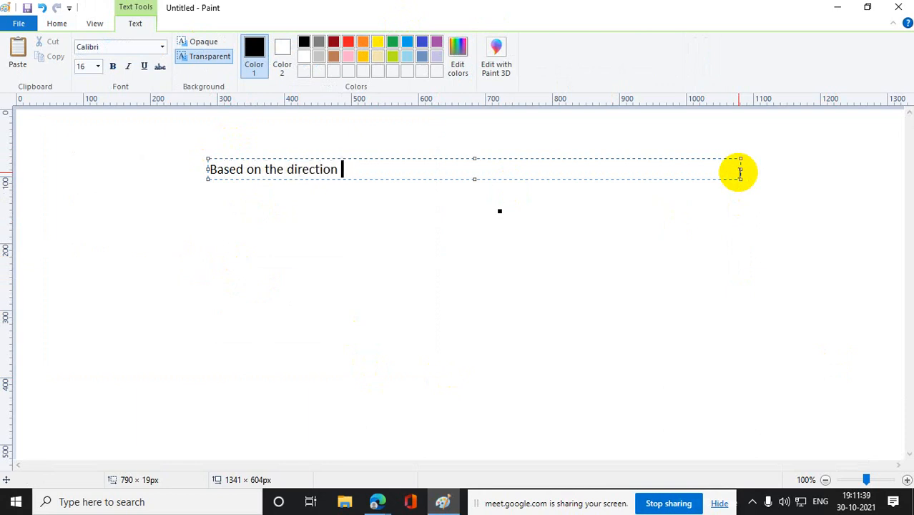
pyautogui.write('Trust on')
pyautogui.press('BackSpace')
pyautogui.press('BackSpace')
pyautogui.write('a')
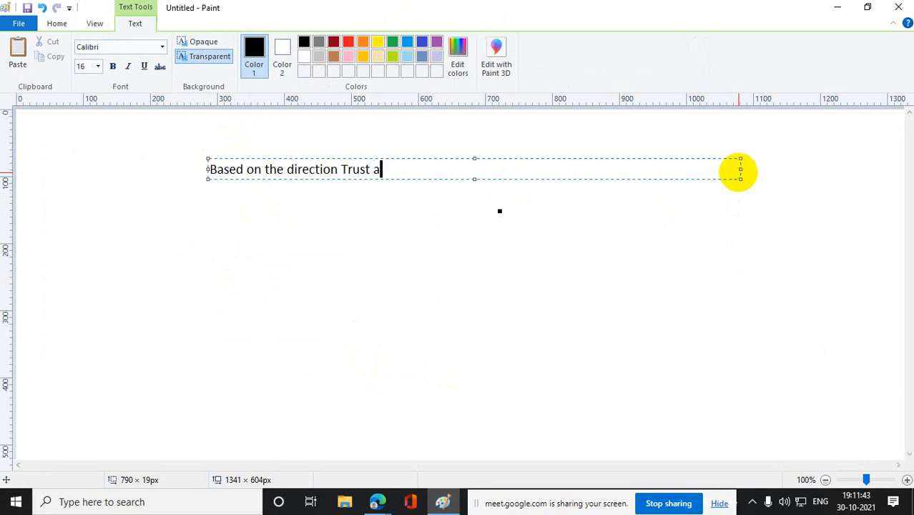
pyautogui.write('lso two tu')
pyautogui.press('BackSpace')
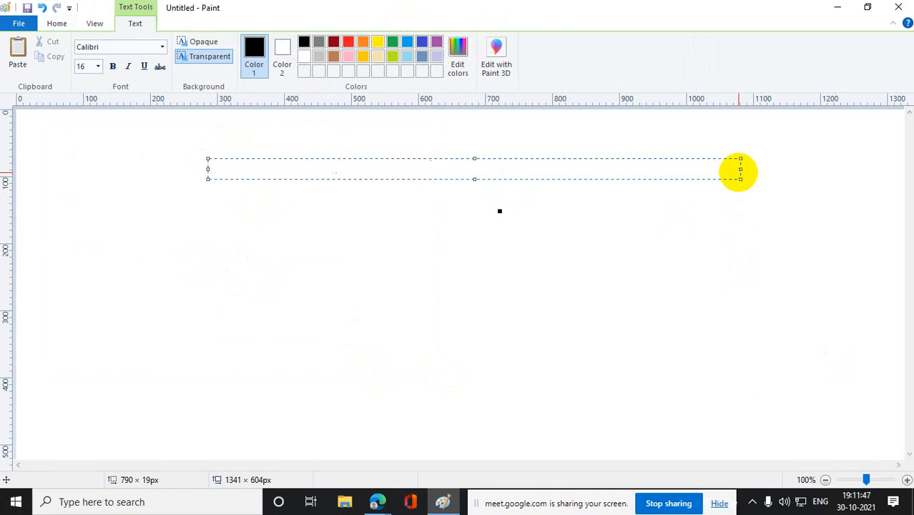
pyautogui.write('ype')
pyautogui.click(745, 268)
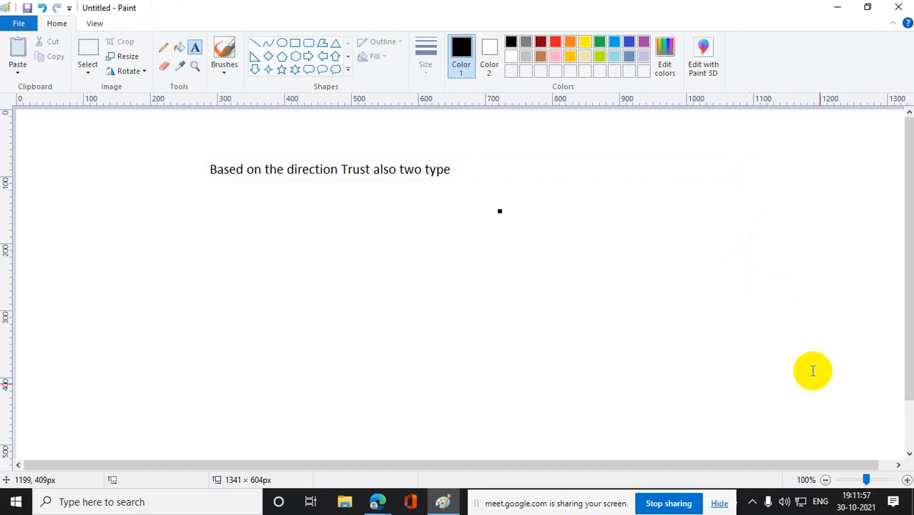
# - Add a text block below the heading listing "One way" and "Both way", separated by a blank line
pyautogui.click(199, 48)
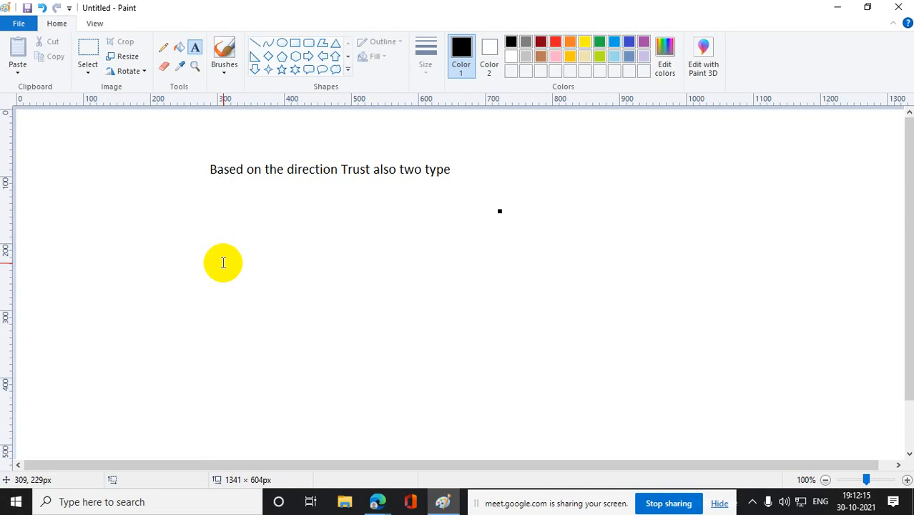
pyautogui.moveTo(221, 218); pyautogui.dragTo(470, 270)
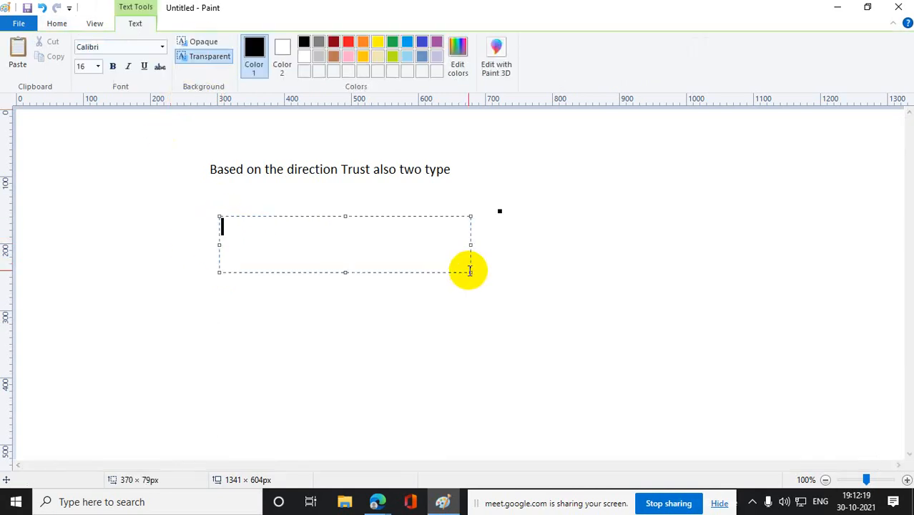
pyautogui.write('One way')
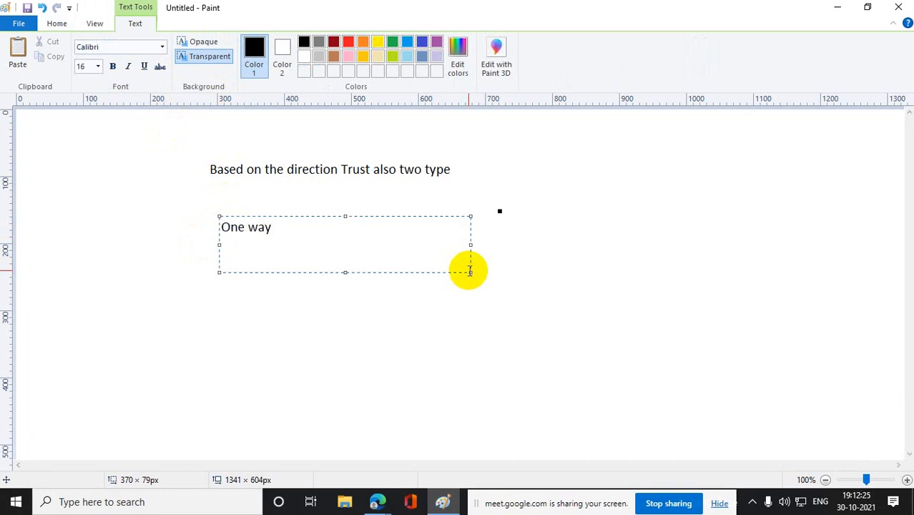
pyautogui.press('Return')
pyautogui.press('Return')
pyautogui.write('Both wa')
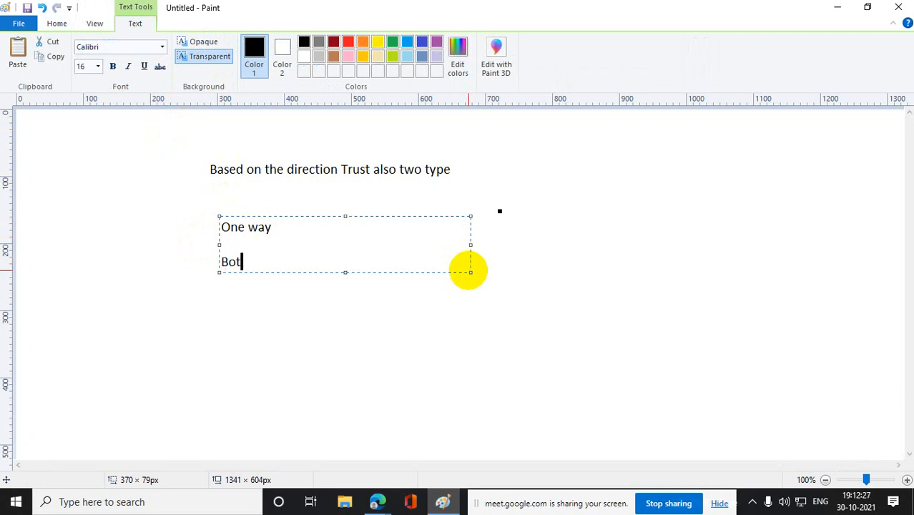
pyautogui.write('y')
pyautogui.click(508, 308)
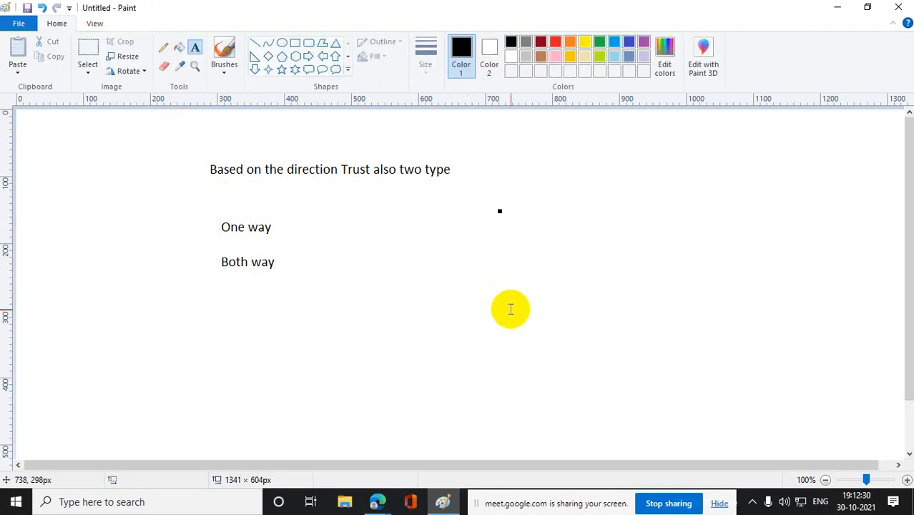
# - Draw two triangles side by side below the list, about 144 × 91 px and 149 × 91 px
pyautogui.click(333, 44)
pyautogui.moveTo(313, 328); pyautogui.dragTo(410, 387)
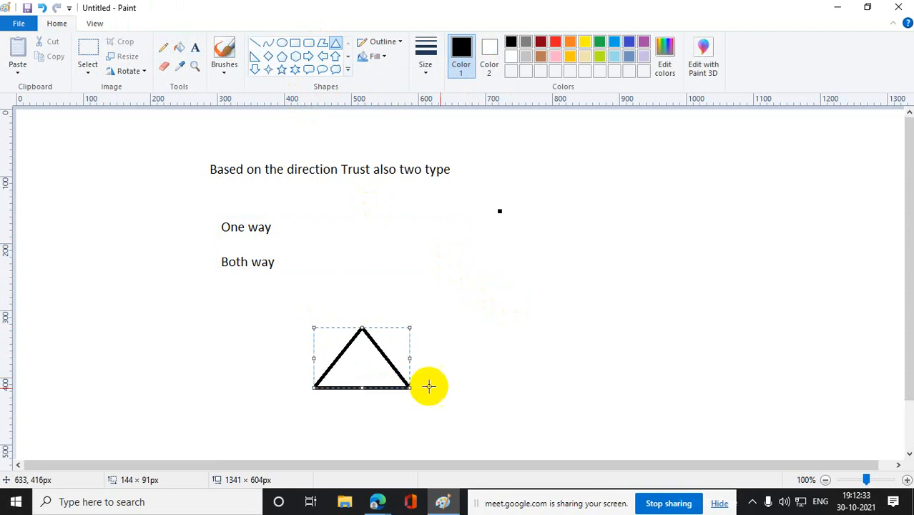
pyautogui.click(546, 405)
pyautogui.moveTo(564, 315); pyautogui.dragTo(662, 375)
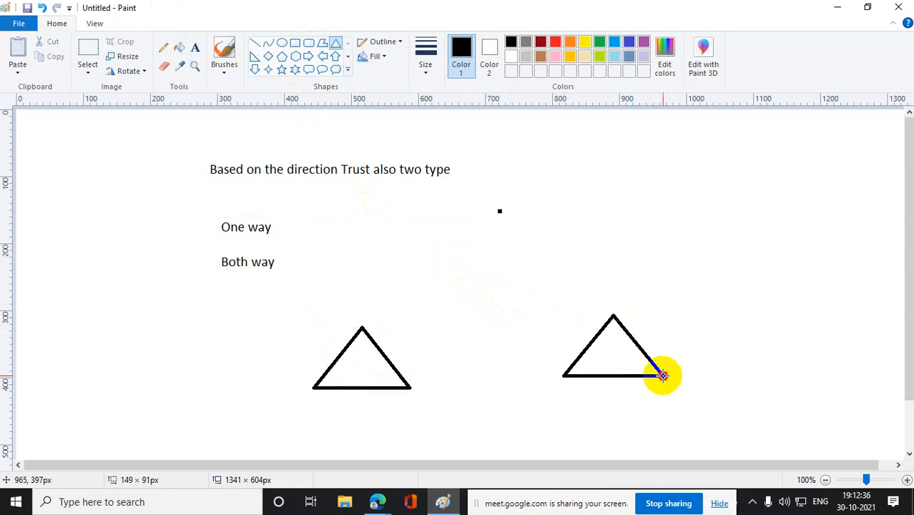
# - Label the left triangle "Domain A" and the right triangle "Domain B"
pyautogui.click(191, 47)
pyautogui.moveTo(340, 358); pyautogui.dragTo(384, 373)
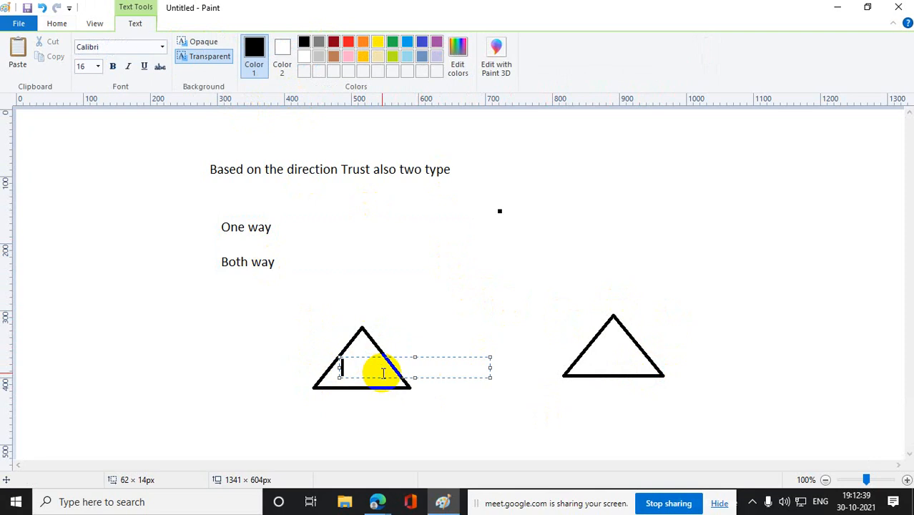
pyautogui.write('Domain A')
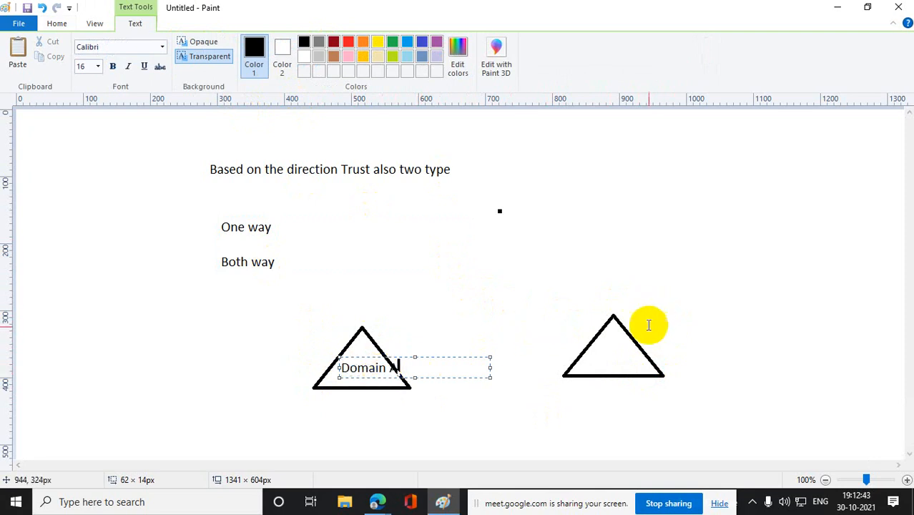
pyautogui.click(743, 370)
pyautogui.moveTo(583, 347); pyautogui.dragTo(694, 360)
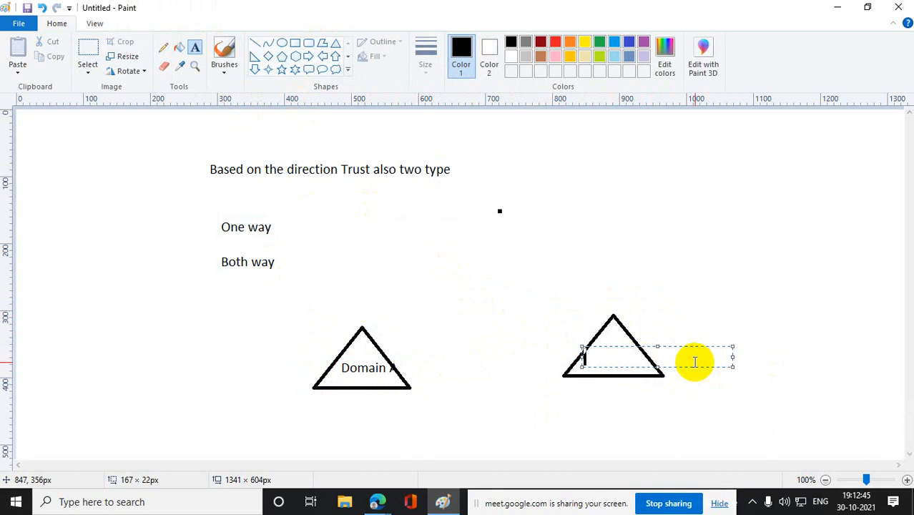
pyautogui.write('Domain B')
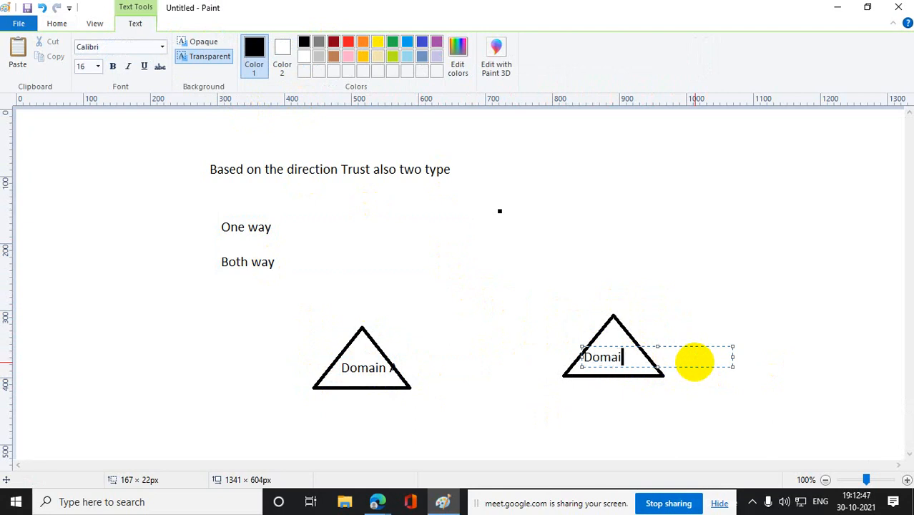
pyautogui.click(703, 379)
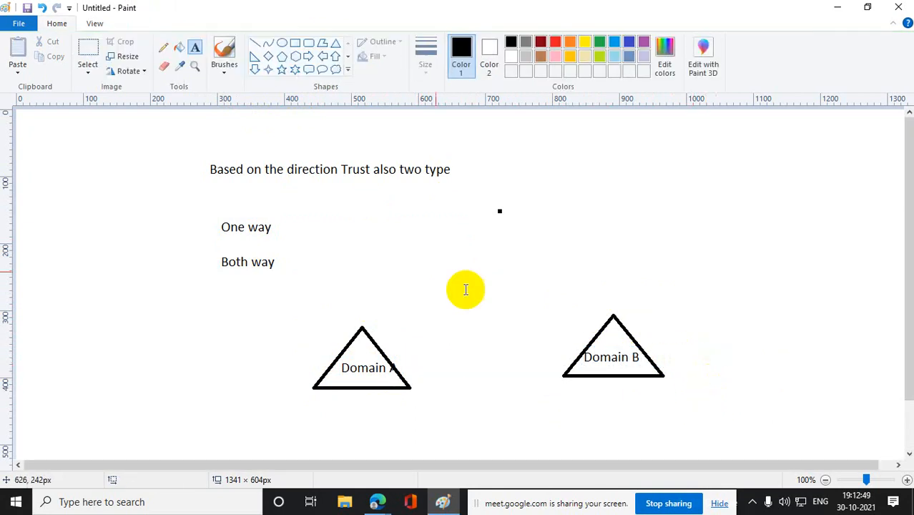
# - Draw a right block arrow about 325 × 27 px from Domain A to Domain B and a left one about 279 × 22 px beneath it
pyautogui.click(308, 57)
pyautogui.moveTo(377, 322)
pyautogui.mouseDown()
pyautogui.moveTo(483, 334)
pyautogui.moveTo(596, 328)
pyautogui.mouseUp()
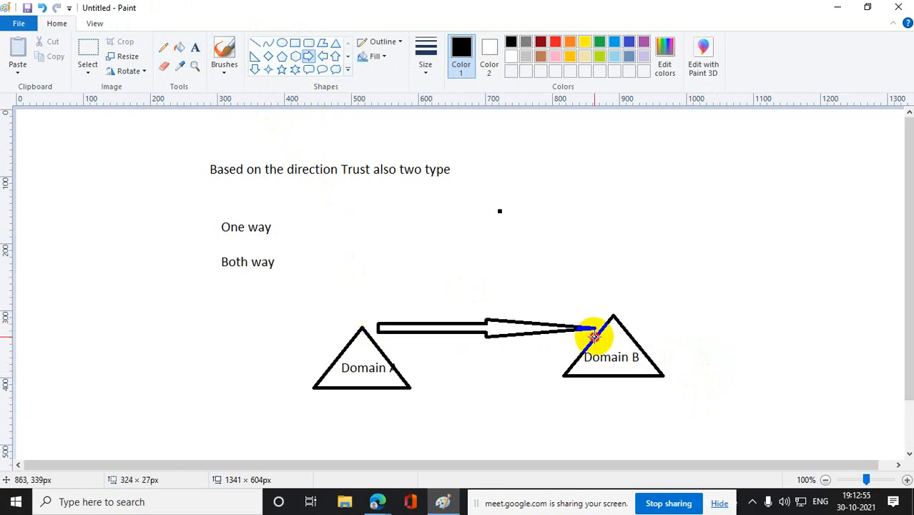
pyautogui.click(720, 298)
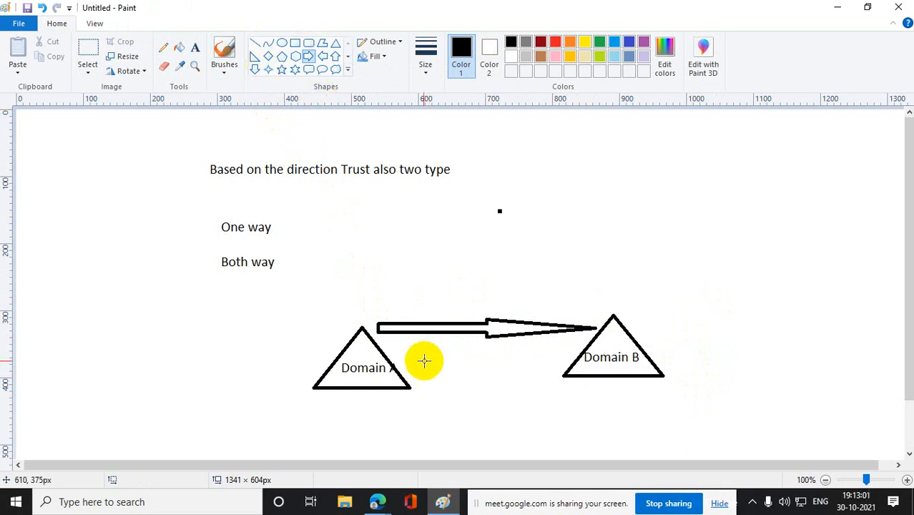
pyautogui.click(323, 55)
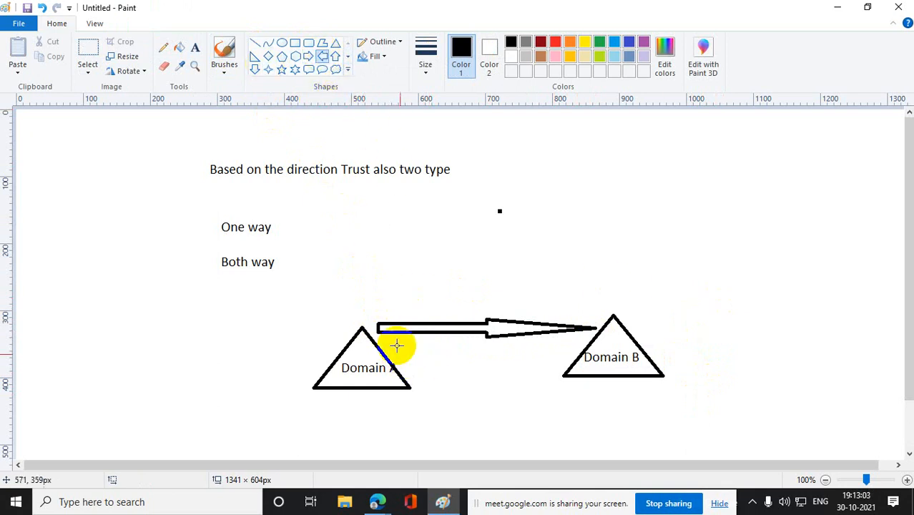
pyautogui.moveTo(388, 346); pyautogui.dragTo(577, 366)
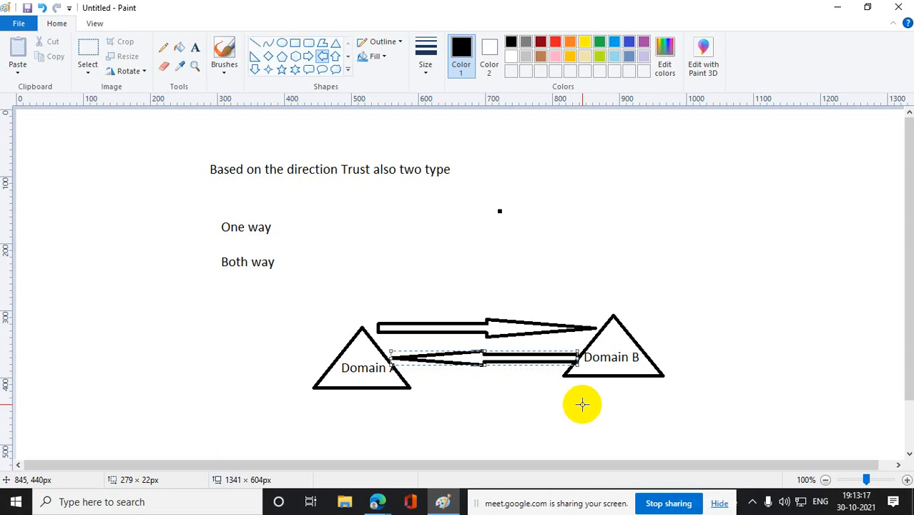
# - Select the whole trust-direction drawing with its text, triangles and arrows, and delete it
pyautogui.click(88, 57)
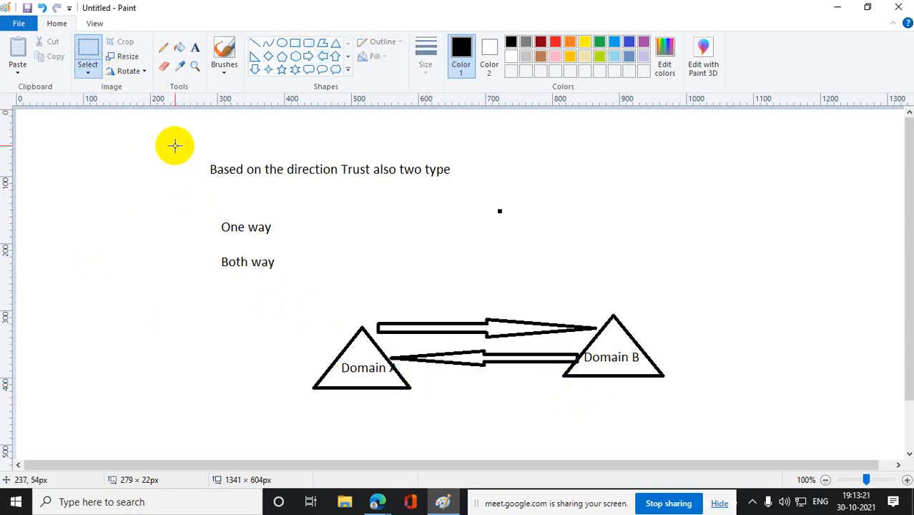
pyautogui.moveTo(175, 145); pyautogui.dragTo(681, 426)
pyautogui.press('Delete')
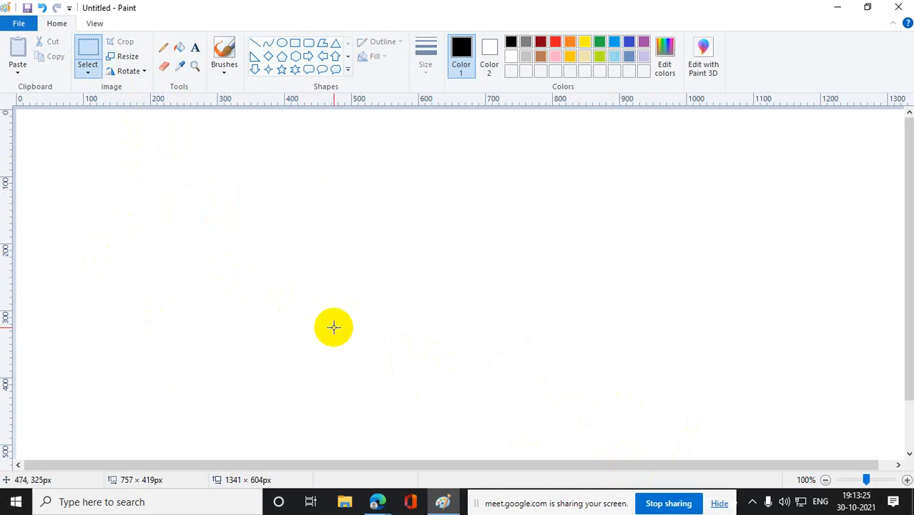
# - Add the text chain "A------>B---------C" on the cleared canvas
pyautogui.click(195, 47)
pyautogui.moveTo(172, 199); pyautogui.dragTo(620, 228)
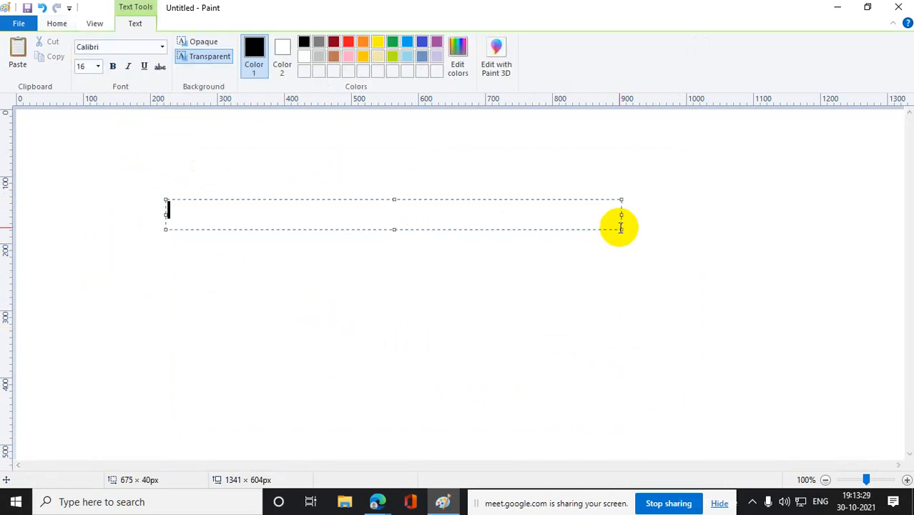
pyautogui.write('A-----B')
pyautogui.press('BackSpace')
pyautogui.write('>B---------')
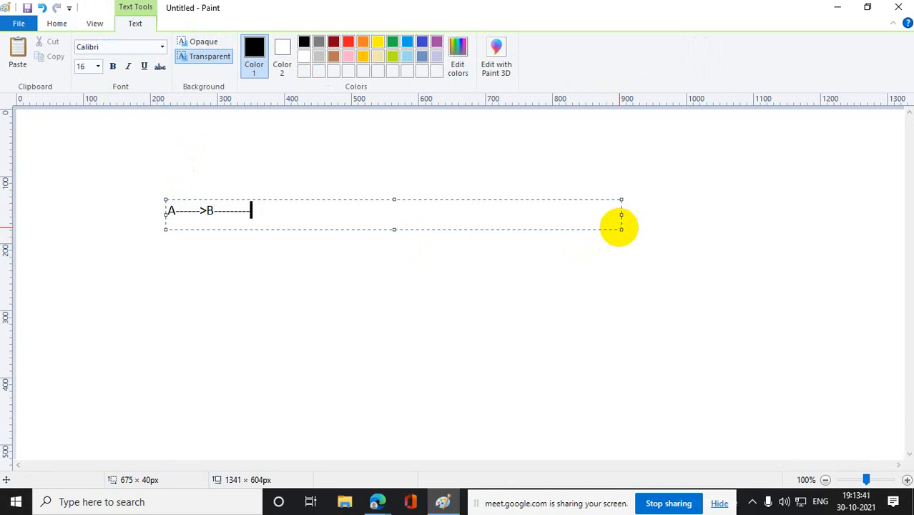
pyautogui.write('C')
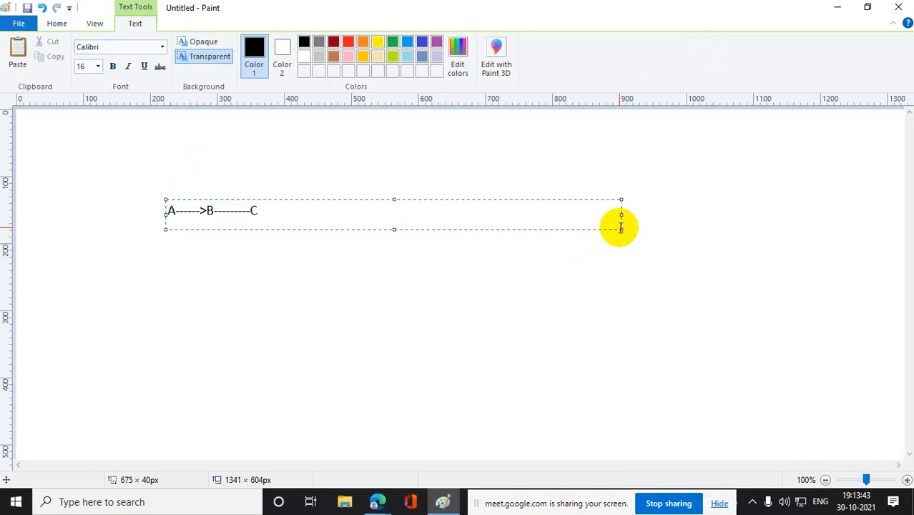
pyautogui.click(625, 303)
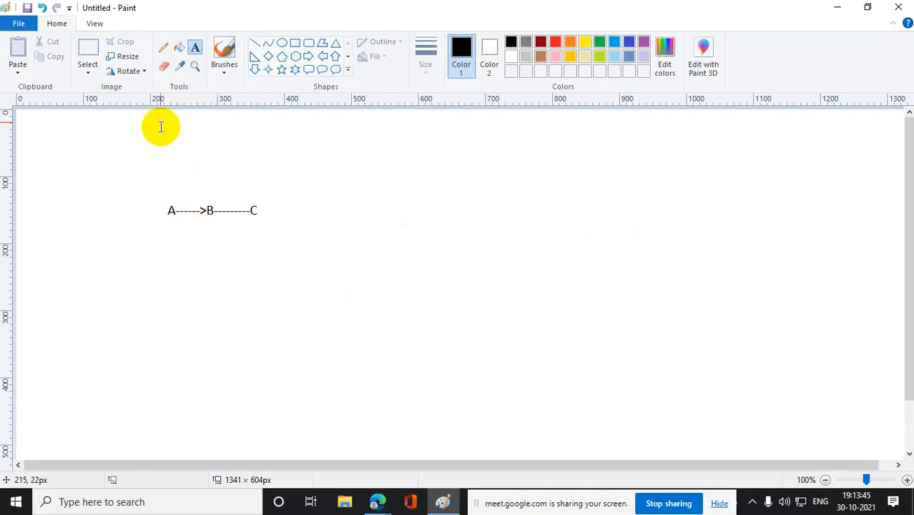
# - Draw a curved pencil arrow beneath the chain from A to C, with an arrowhead at C
pyautogui.click(163, 47)
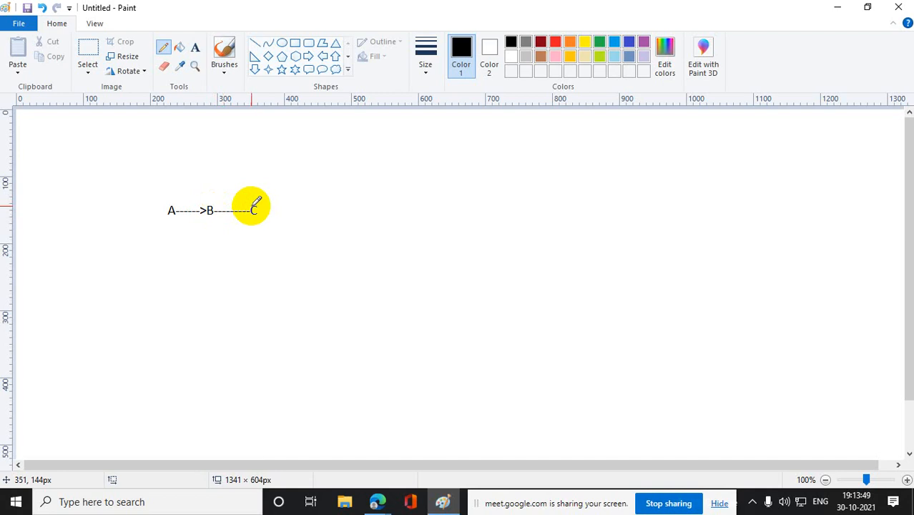
pyautogui.moveTo(169, 216)
pyautogui.mouseDown()
pyautogui.moveTo(194, 237)
pyautogui.moveTo(236, 238)
pyautogui.moveTo(249, 226)
pyautogui.mouseUp()
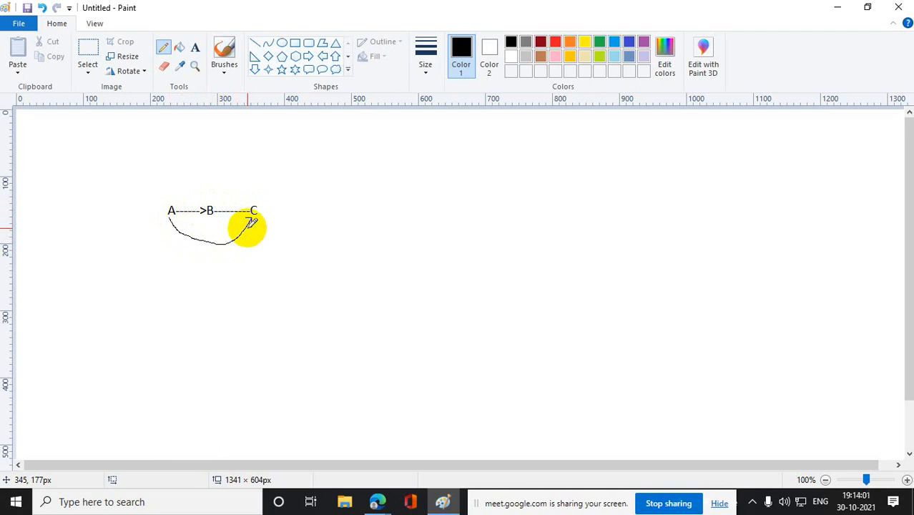
# - Add the text label "Transitivity" above and to the right of the A-B-C chain
pyautogui.click(196, 49)
pyautogui.moveTo(273, 167); pyautogui.dragTo(435, 187)
pyautogui.write('Trash')
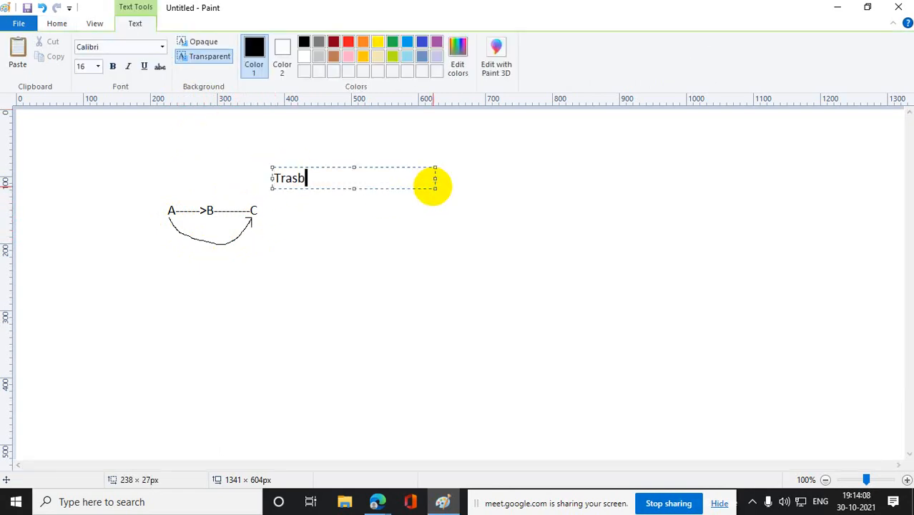
pyautogui.press('BackSpace')
pyautogui.write('nsiti')
pyautogui.press('BackSpace')
pyautogui.write('ivity')
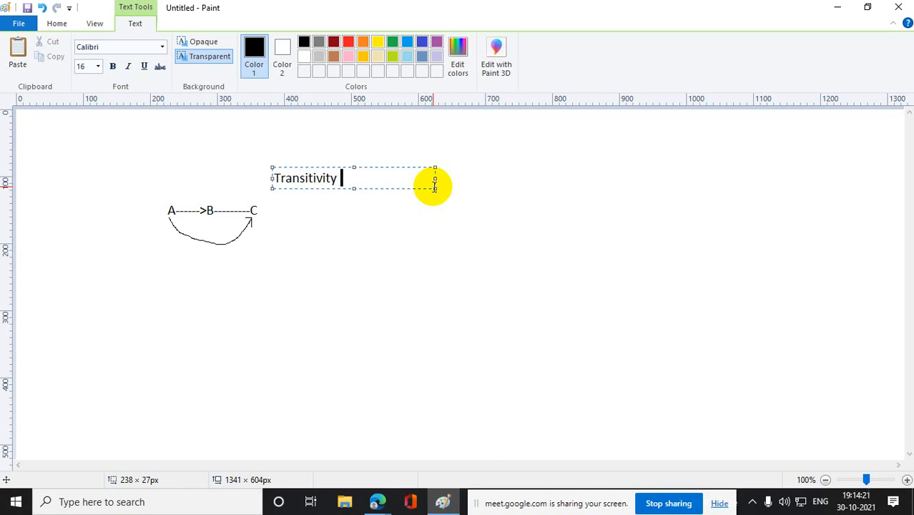
pyautogui.click(418, 266)
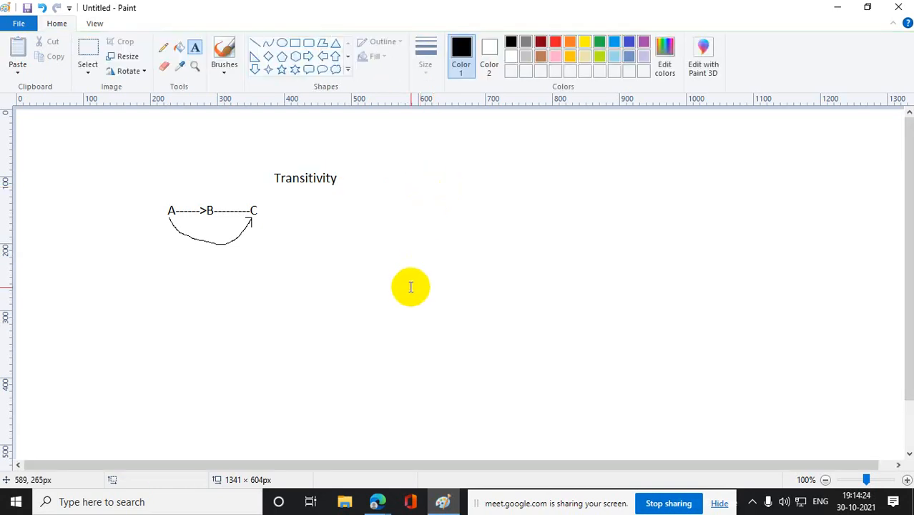
# - Draw a freehand pencil curve above the chain, running from A through B to C
pyautogui.click(163, 47)
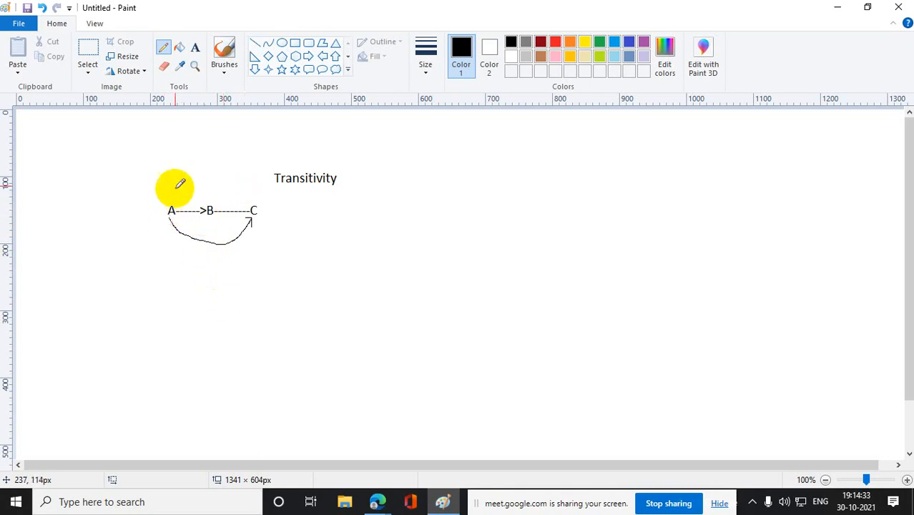
pyautogui.click(158, 53)
pyautogui.moveTo(171, 205)
pyautogui.mouseDown()
pyautogui.moveTo(243, 193)
pyautogui.moveTo(254, 204)
pyautogui.mouseUp()
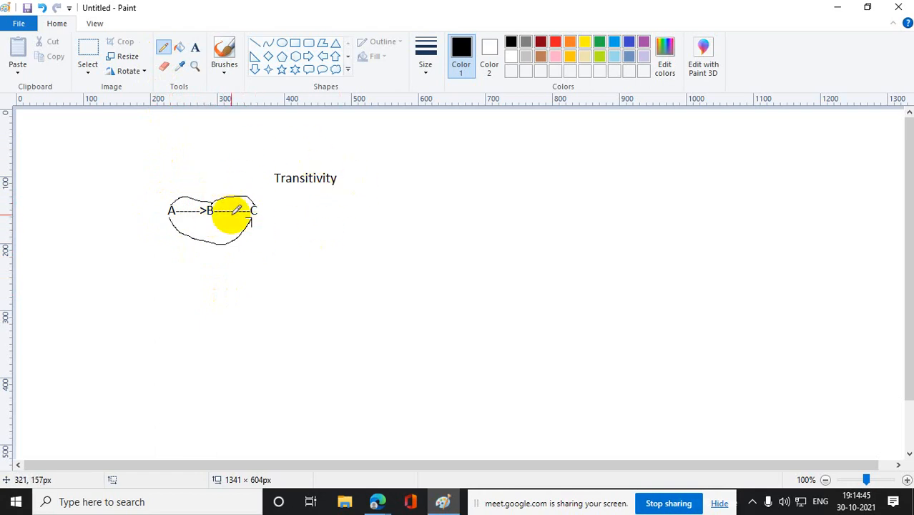
# - Add a text block below the A-B-C chain with "Transitive Trast" as its first line
pyautogui.click(195, 47)
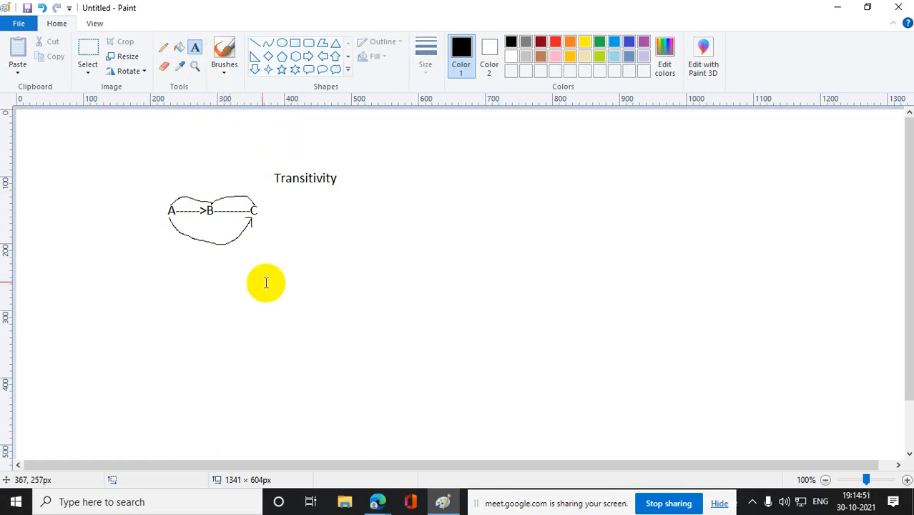
pyautogui.moveTo(239, 266); pyautogui.dragTo(512, 357)
pyautogui.write('Tr')
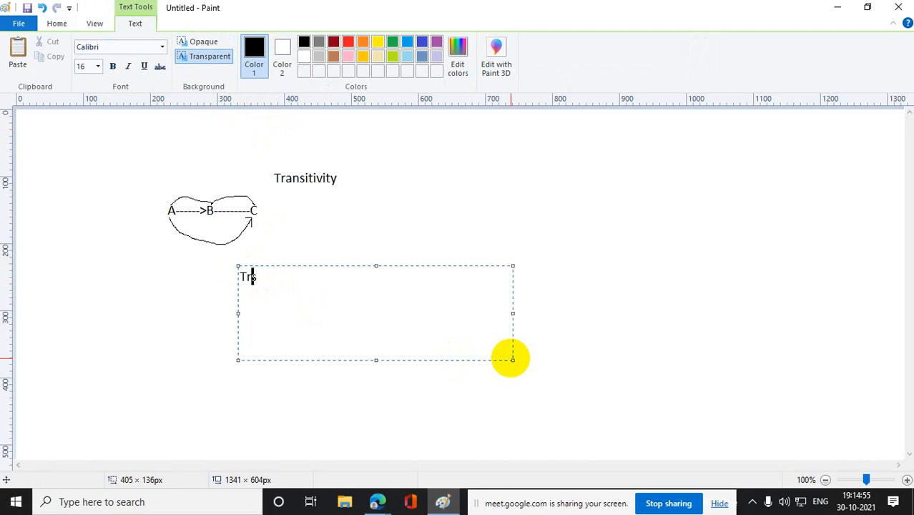
pyautogui.write('ansitive Tran')
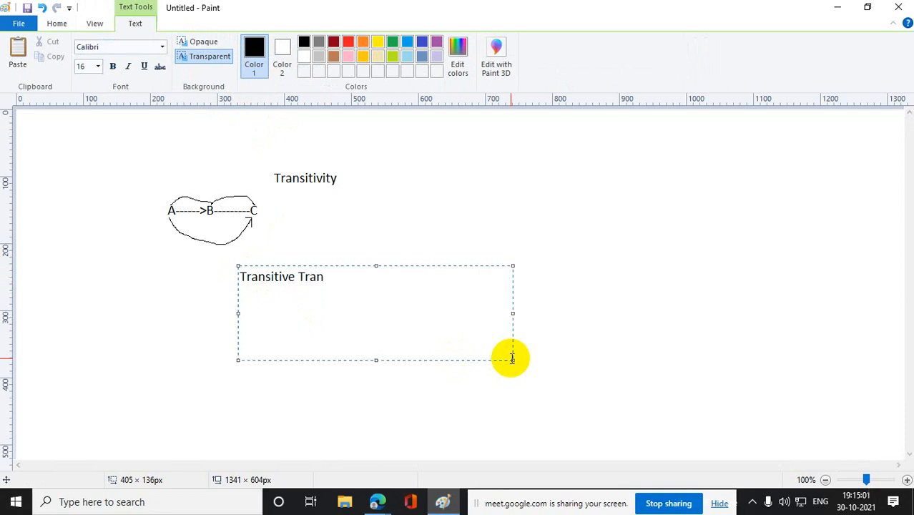
pyautogui.press('BackSpace')
pyautogui.write('st')
pyautogui.press('Return')
pyautogui.press('Return')
pyautogui.press('BackSpace')
# - Add "Non trasitive trust" as the second line of the text block and place the text on the canvas
pyautogui.write('Non ')
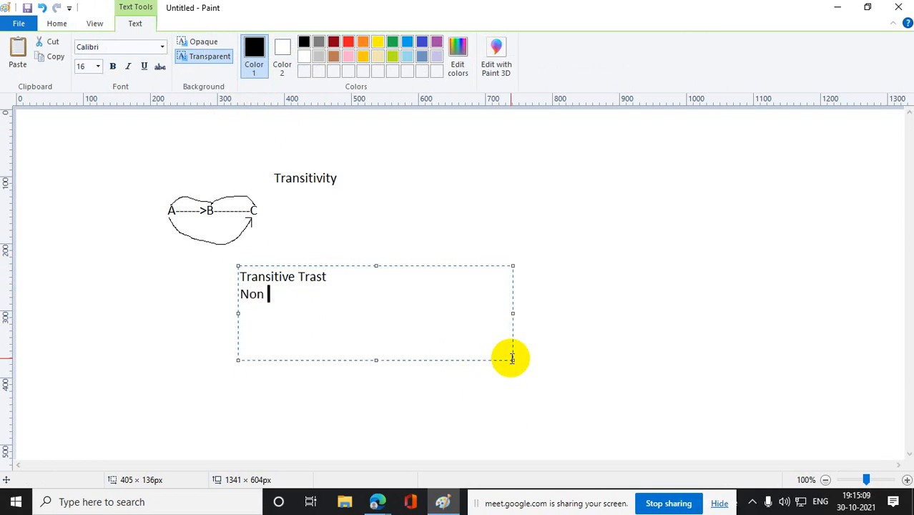
pyautogui.write('trasitive t')
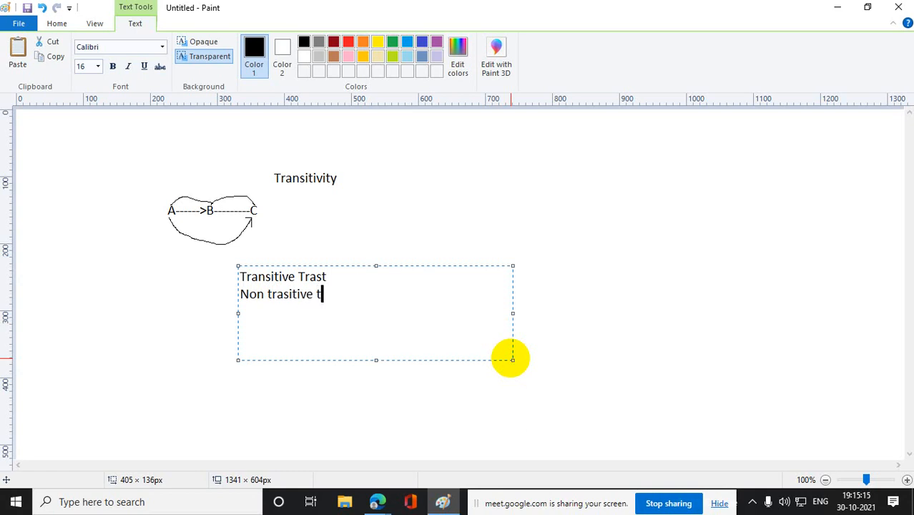
pyautogui.write('rust')
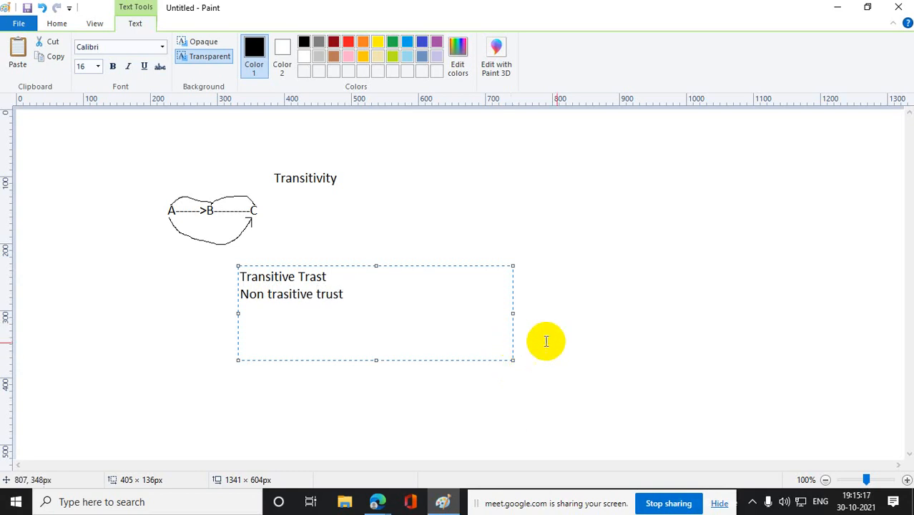
pyautogui.click(584, 302)
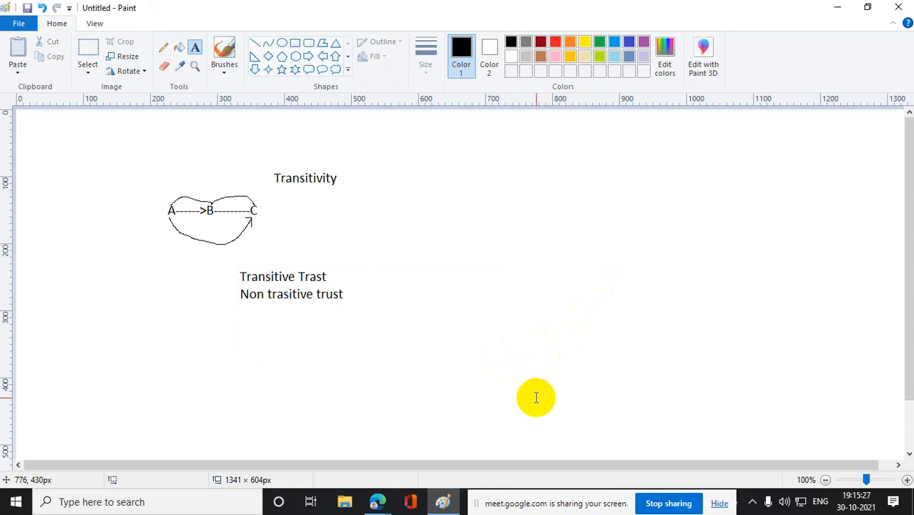
# - Draw a thick straight line, about 391 × 164 px, rising from the end of "Transitive Trast" toward the upper right
pyautogui.click(357, 202)
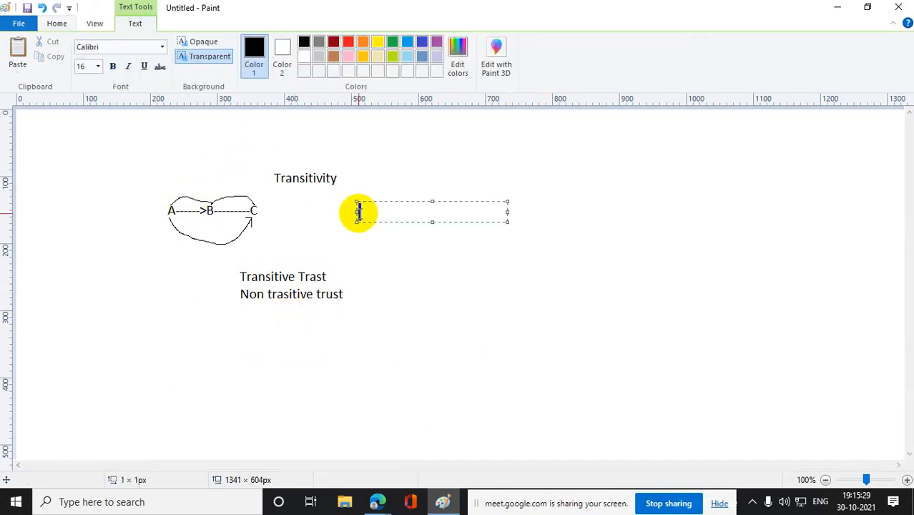
pyautogui.click(555, 216)
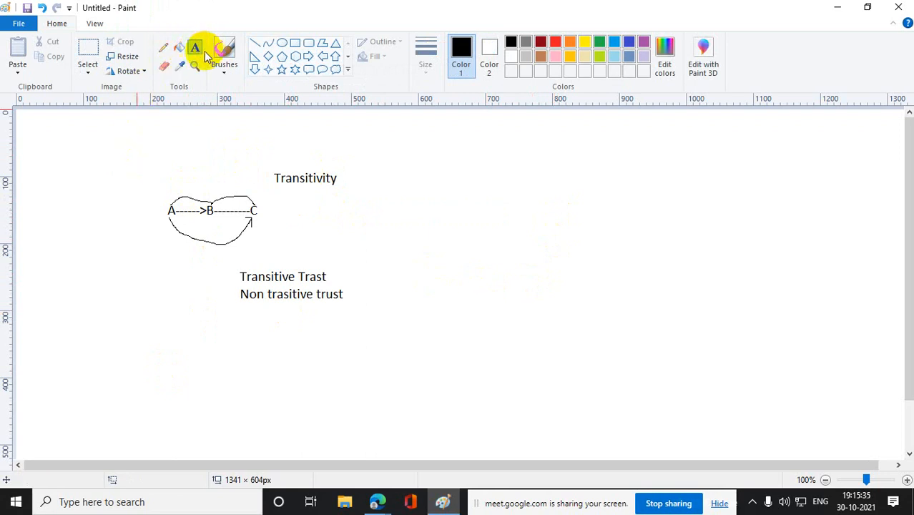
pyautogui.click(254, 43)
pyautogui.moveTo(333, 274); pyautogui.dragTo(593, 167)
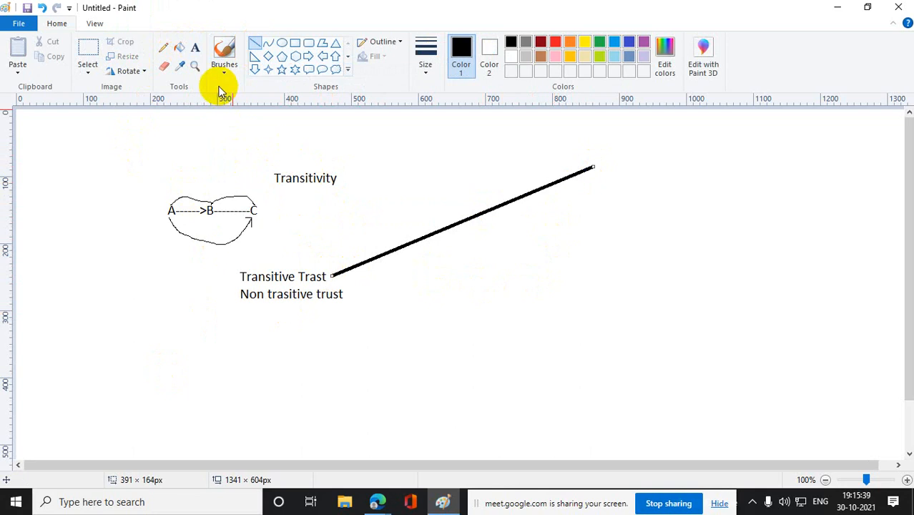
# - Add a text block at the upper end of the line, starting with "Parent Child Trust"
pyautogui.click(195, 47)
pyautogui.moveTo(595, 148); pyautogui.dragTo(777, 219)
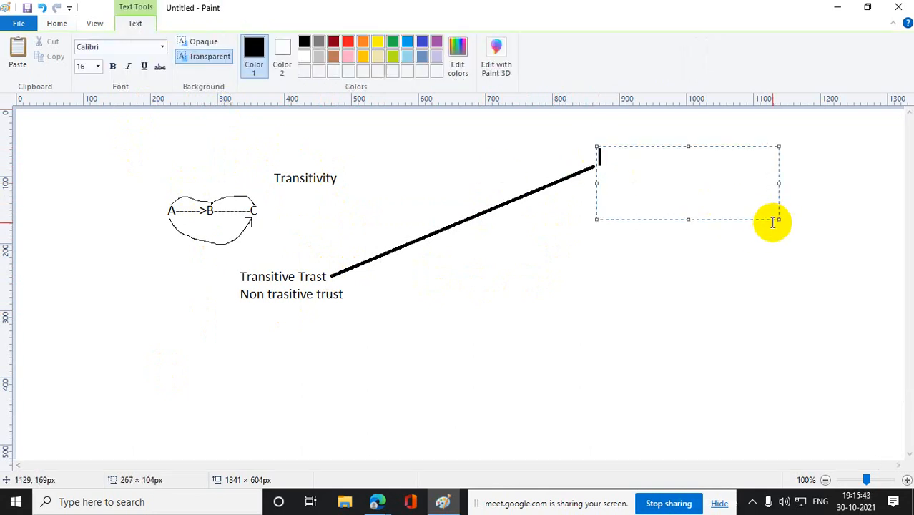
pyautogui.write('Parent C')
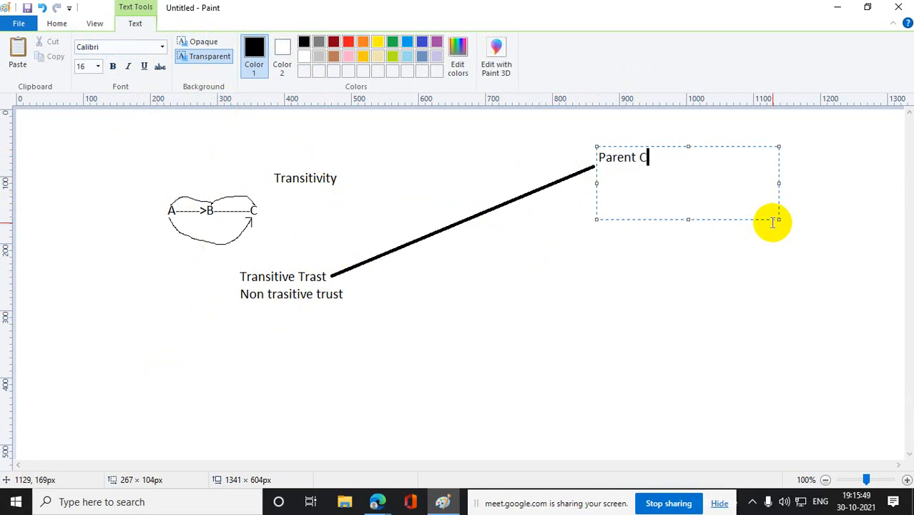
pyautogui.write('hild Trust')
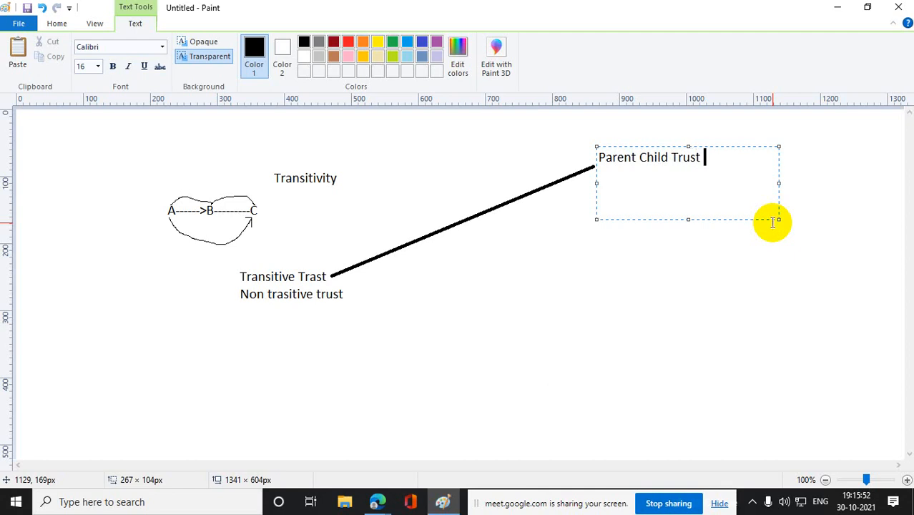
# - Add the lines "Tree Root Trust" and "Forest trust" below "Parent Child Trust" and place the text
pyautogui.press('Return')
pyautogui.write('Tree R')
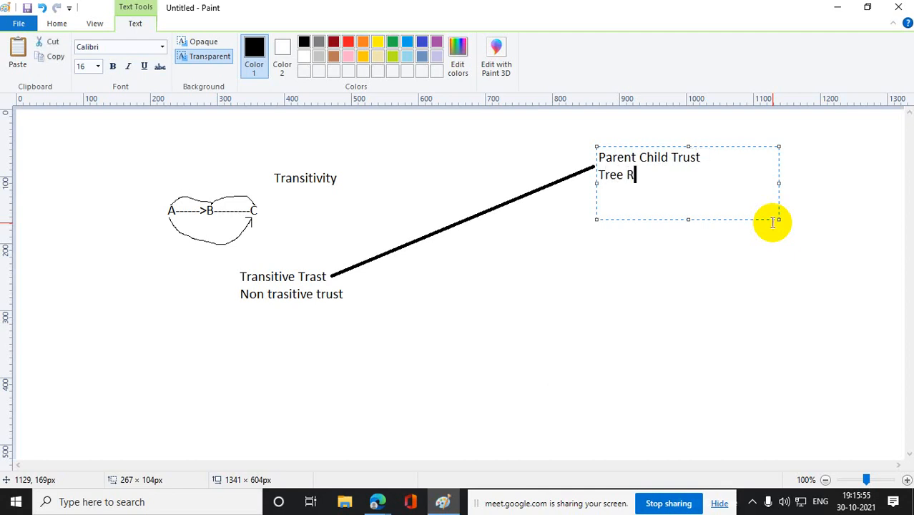
pyautogui.write('oot Trust')
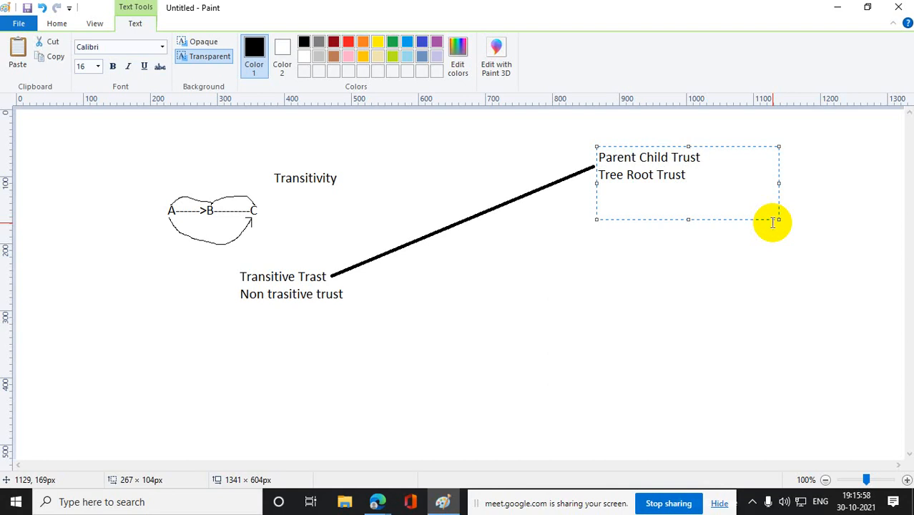
pyautogui.press('Return')
pyautogui.write('Forest trust')
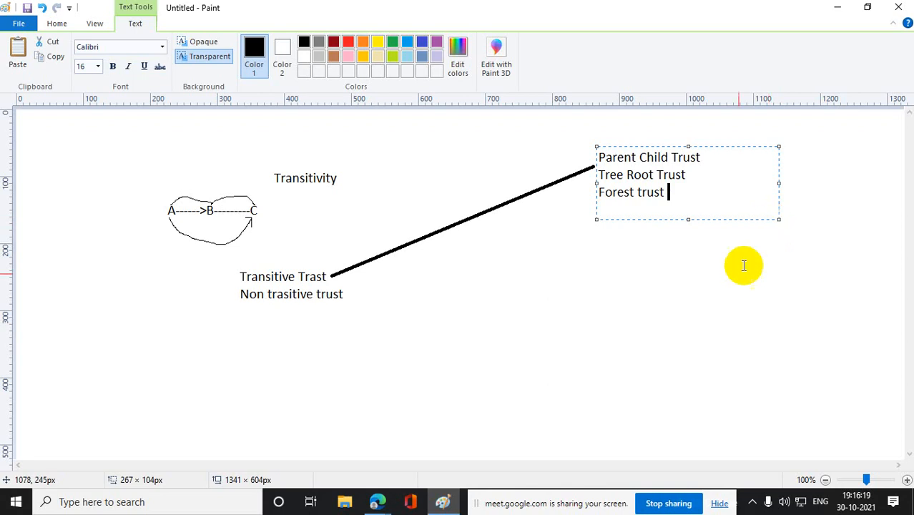
pyautogui.click(694, 311)
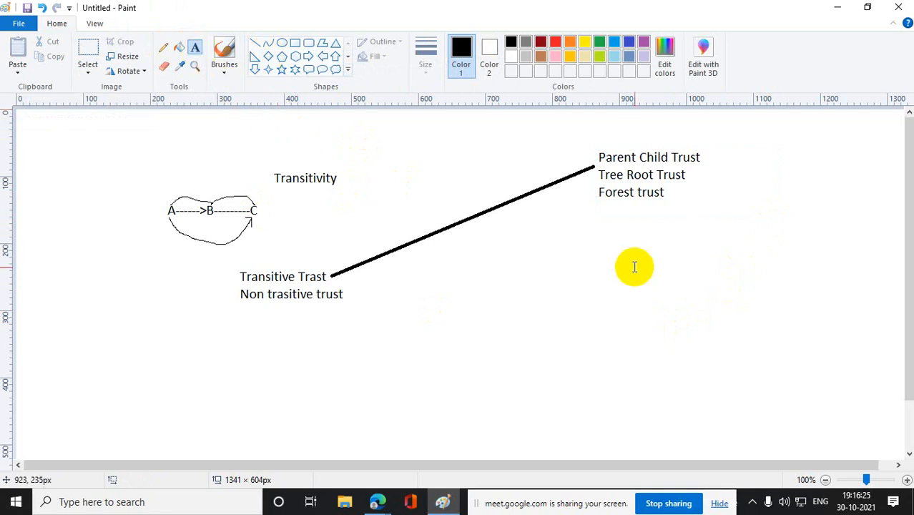
# - Start a second text list below the Parent Child Trust list with the line "external trust"
pyautogui.moveTo(604, 246); pyautogui.dragTo(785, 333)
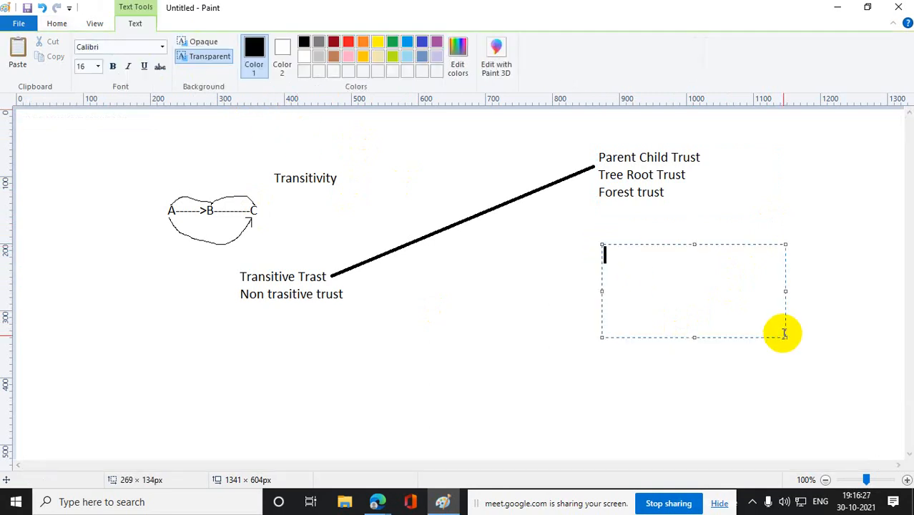
pyautogui.write('externa')
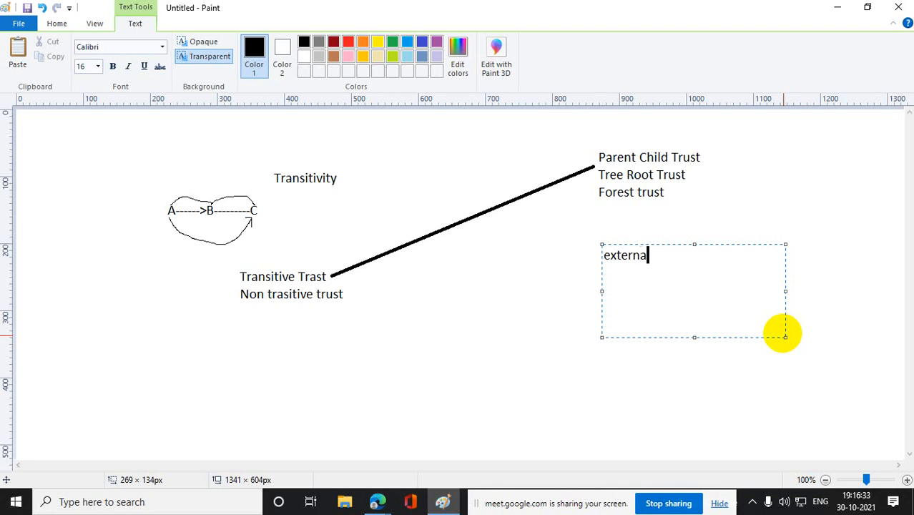
pyautogui.write('l trust')
pyautogui.press('Return')
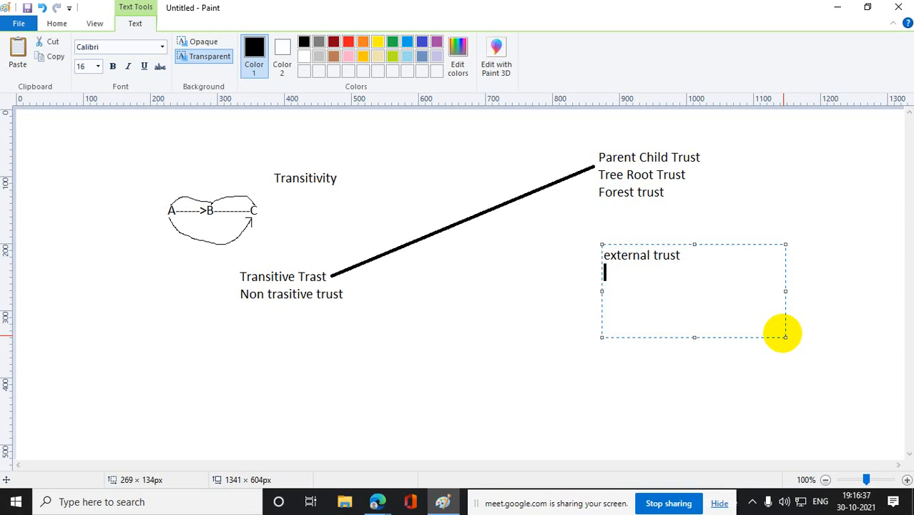
# - Add the lines "shortcut trust" and "relam trust" below "external trust" and place the text
pyautogui.write('shortcut trust')
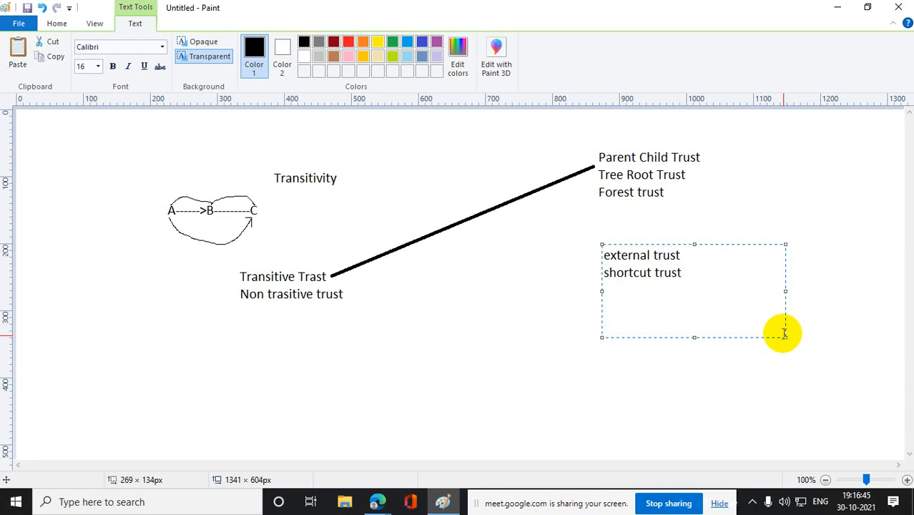
pyautogui.press('Return')
pyautogui.write('relam trust')
pyautogui.click(544, 425)
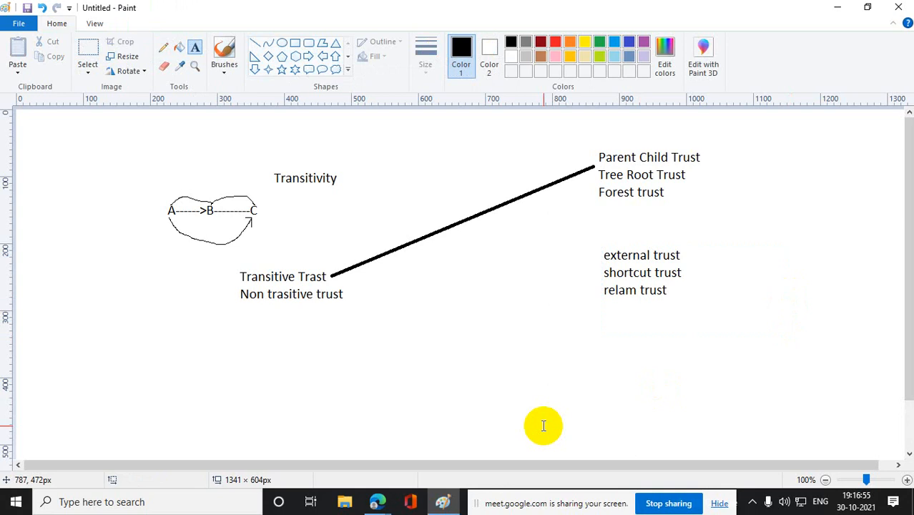
# - Draw a straight line, about 404 × 43 px, connecting "Non trasitive trust" to the external trust list
pyautogui.click(164, 47)
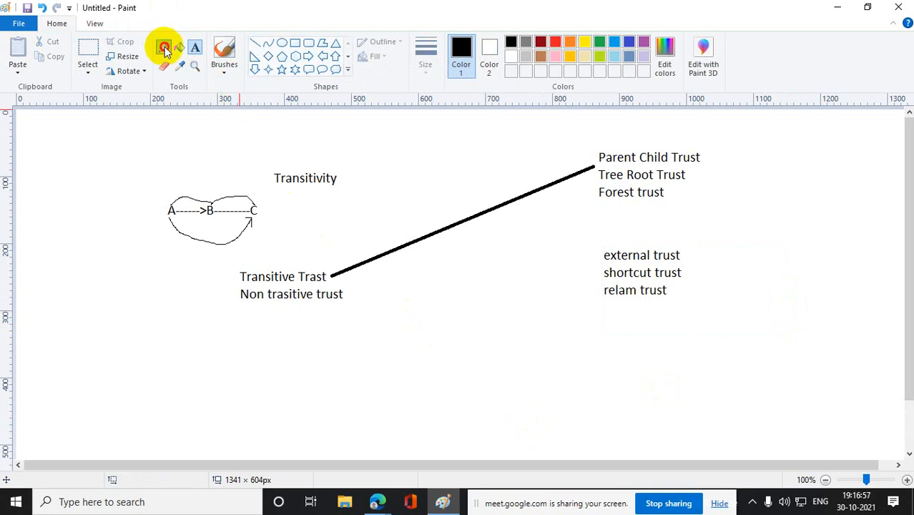
pyautogui.click(252, 43)
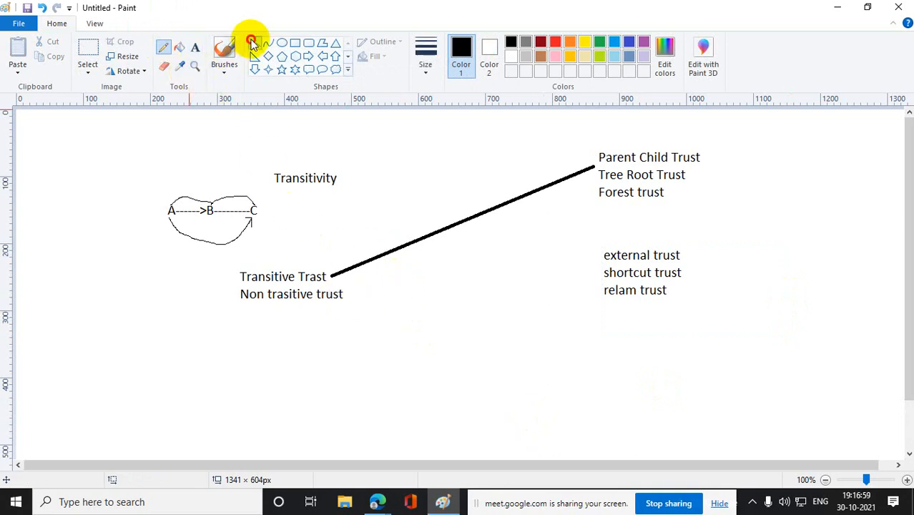
pyautogui.moveTo(339, 294); pyautogui.dragTo(608, 266)
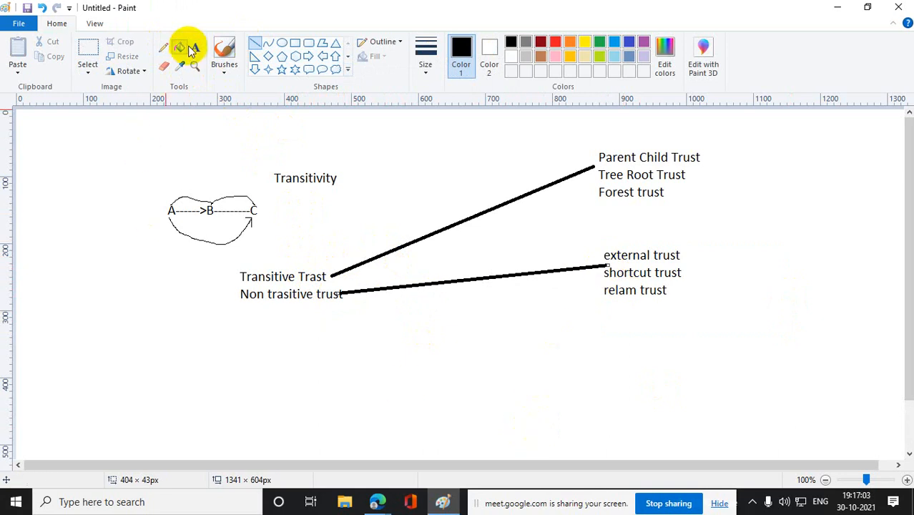
# - Cross out the link between B and C with the pencil, and delete the whole A-B-C chain drawing
pyautogui.click(165, 48)
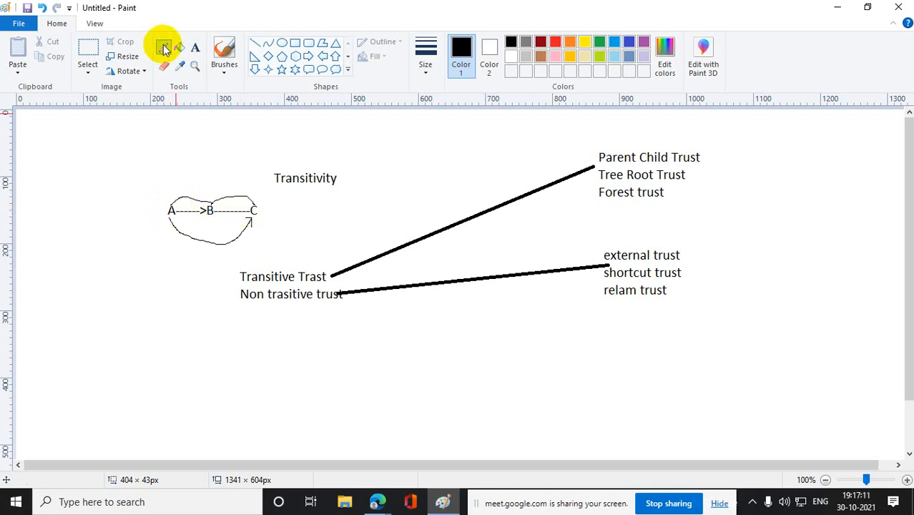
pyautogui.moveTo(226, 206)
pyautogui.mouseDown()
pyautogui.moveTo(235, 223)
pyautogui.moveTo(228, 223)
pyautogui.mouseUp()
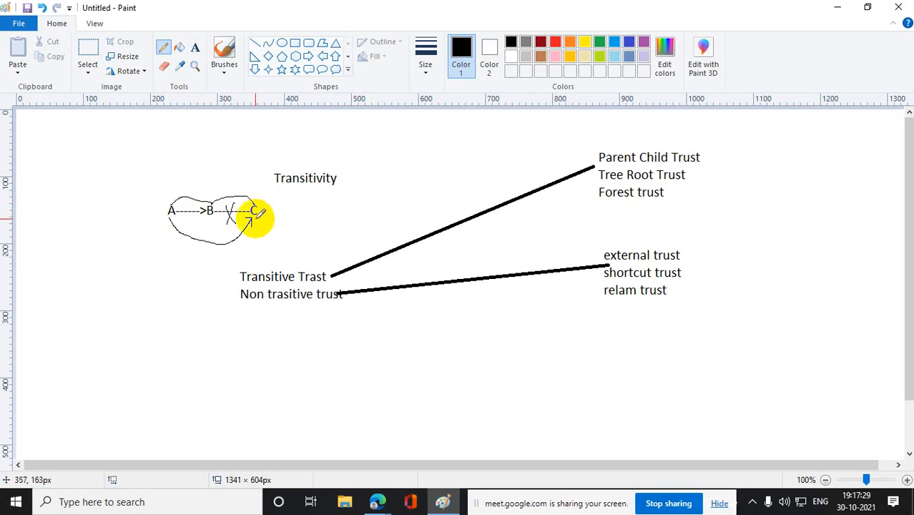
pyautogui.click(97, 58)
pyautogui.moveTo(150, 183); pyautogui.dragTo(275, 254)
pyautogui.press('Delete')
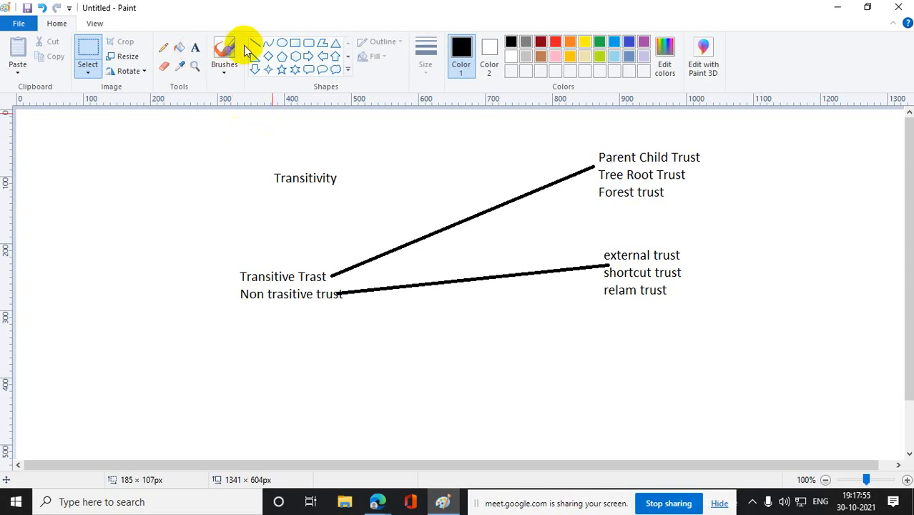
# - Draw three triangles in a row across the empty area below the transitive and non-transitive text
pyautogui.click(335, 43)
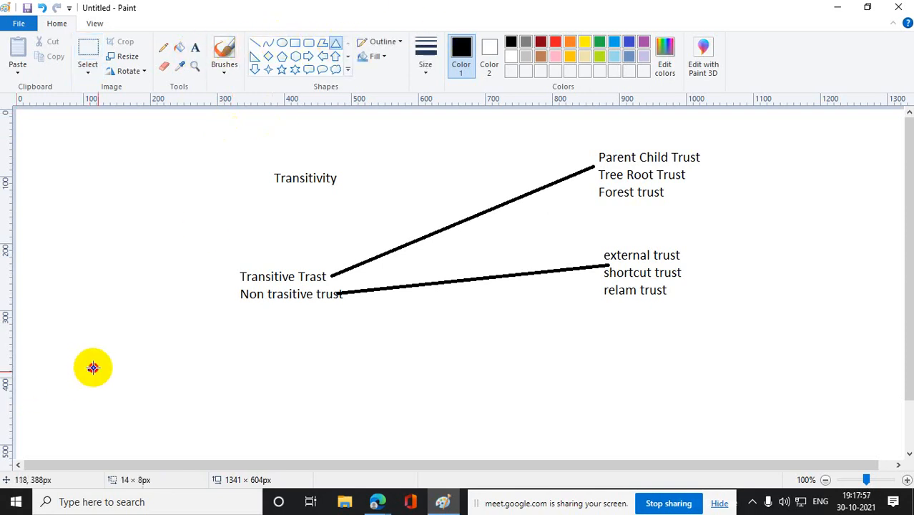
pyautogui.moveTo(88, 366); pyautogui.dragTo(155, 408)
pyautogui.moveTo(230, 363)
pyautogui.mouseDown()
pyautogui.moveTo(278, 407)
pyautogui.moveTo(306, 406)
pyautogui.mouseUp()
pyautogui.moveTo(378, 365); pyautogui.dragTo(465, 401)
pyautogui.click(549, 383)
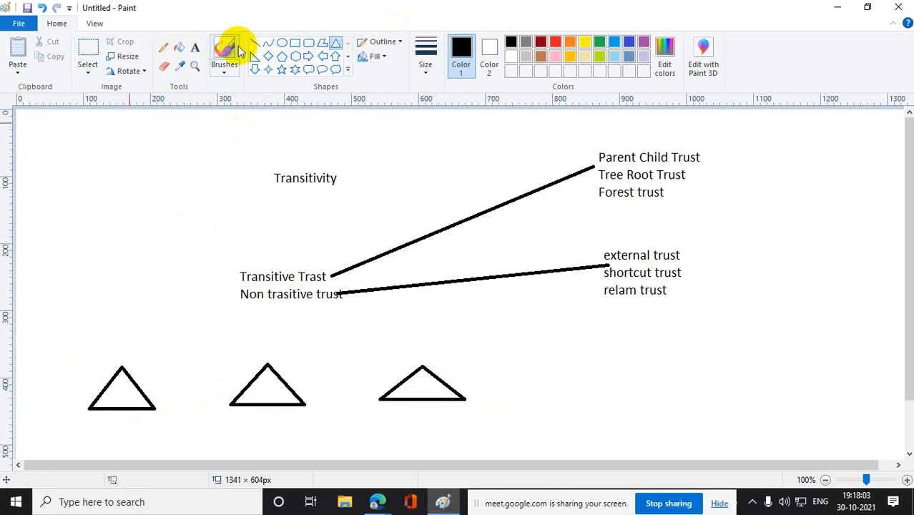
# - Draw right-pointing block arrows between neighbouring triangles, plus a long one, about 468 × 21 px, beneath them from the first to the third
pyautogui.click(309, 56)
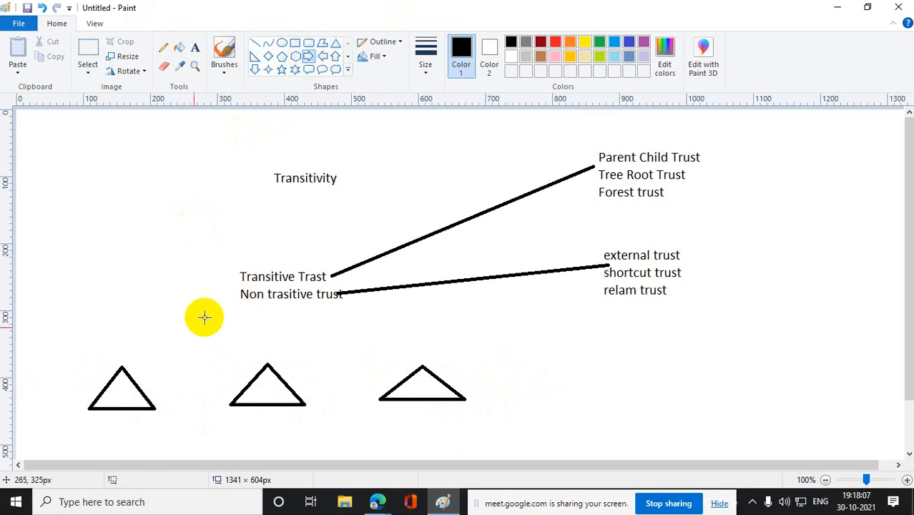
pyautogui.moveTo(142, 366); pyautogui.dragTo(399, 377)
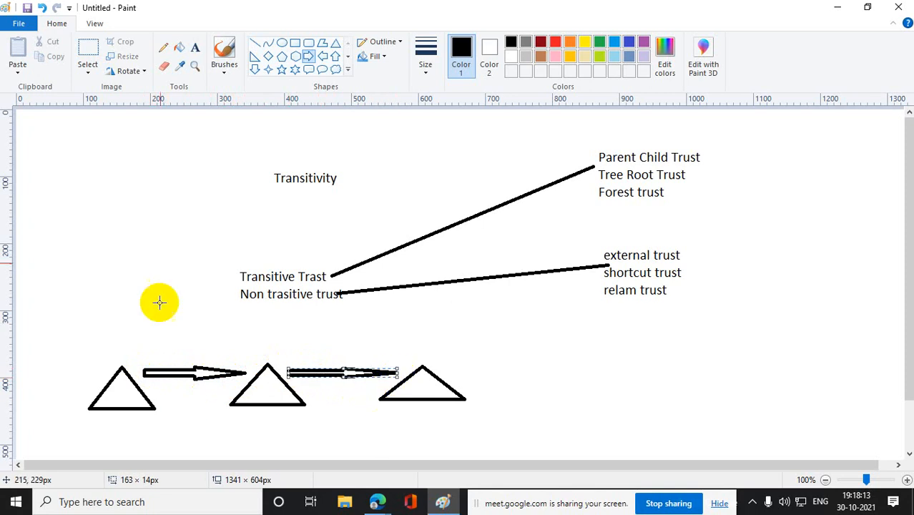
pyautogui.click(309, 61)
pyautogui.moveTo(119, 428); pyautogui.dragTo(431, 430)
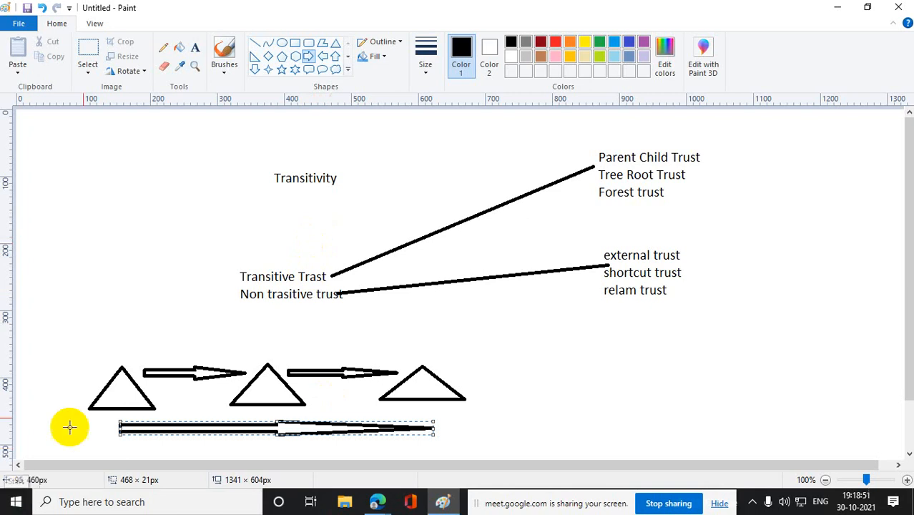
# - Add the text "Implicit Trust" in the empty area left of "Transitivity", leaving a blank line below it
pyautogui.click(195, 47)
pyautogui.moveTo(125, 285); pyautogui.dragTo(202, 296)
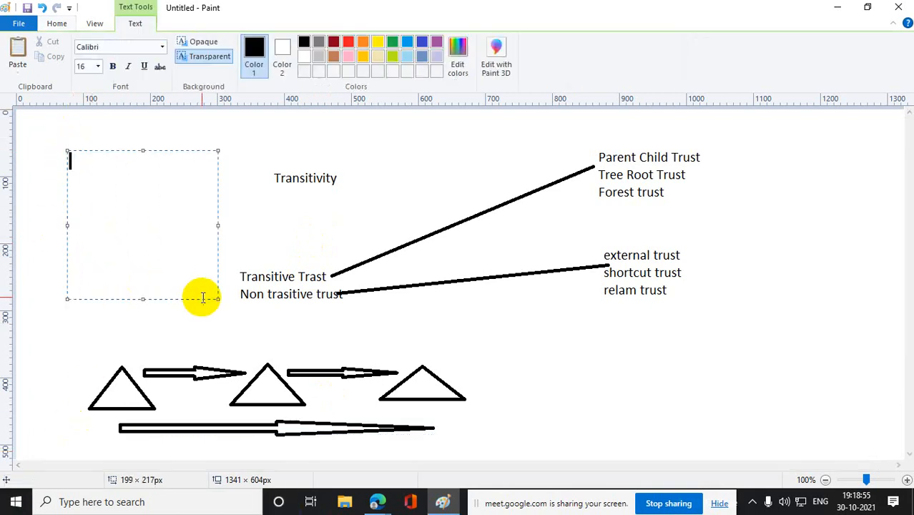
pyautogui.write('Implisit')
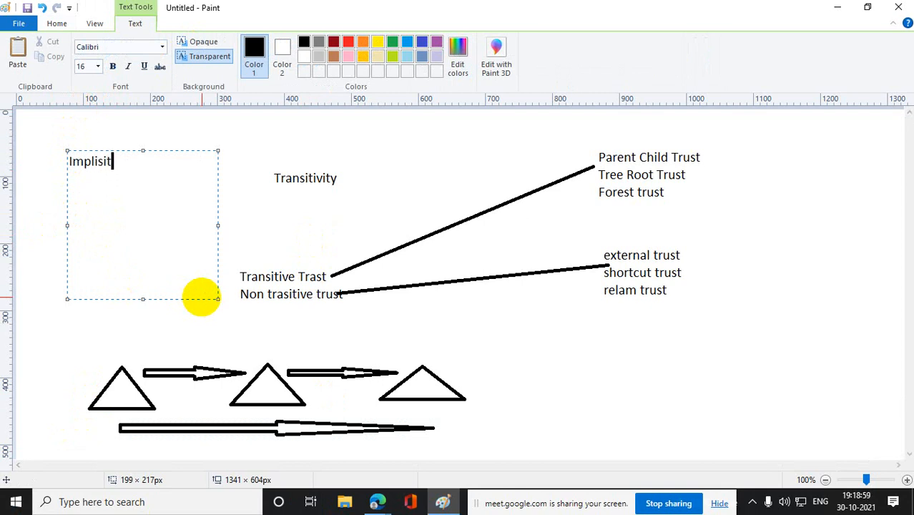
pyautogui.press('BackSpace')
pyautogui.press('BackSpace')
pyautogui.press('BackSpace')
pyautogui.write('cit Trust')
pyautogui.press('Return')
pyautogui.press('Return')
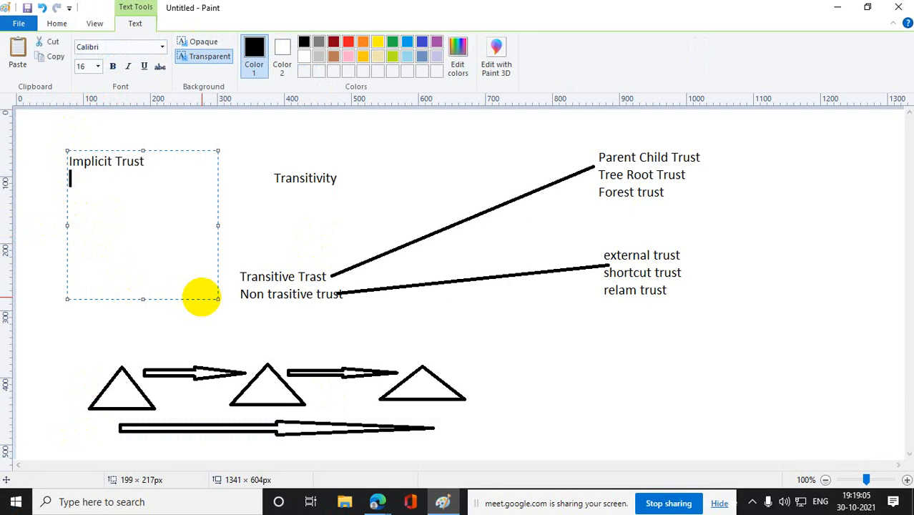
# - Write "Explicit trust" below the blank line under "Implicit Trust" and finish the text block
pyautogui.write('Explicit')
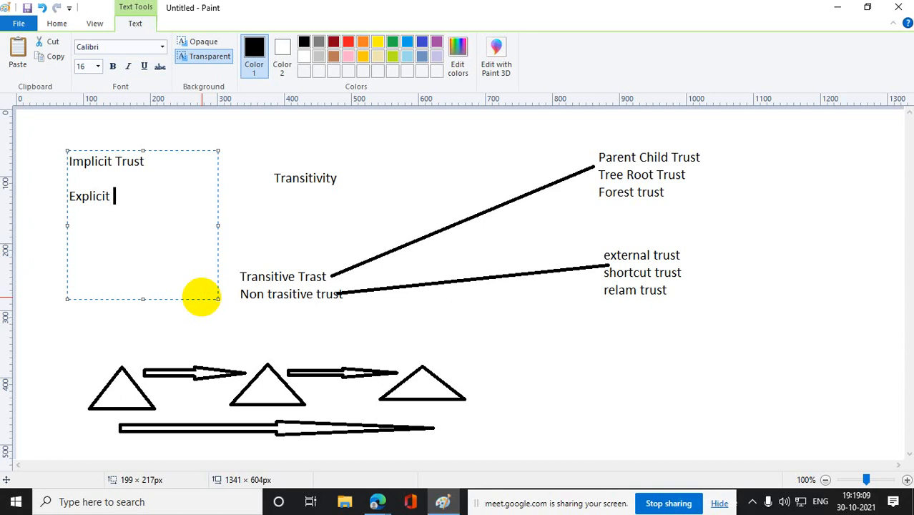
pyautogui.write(' trust')
pyautogui.click(555, 454)
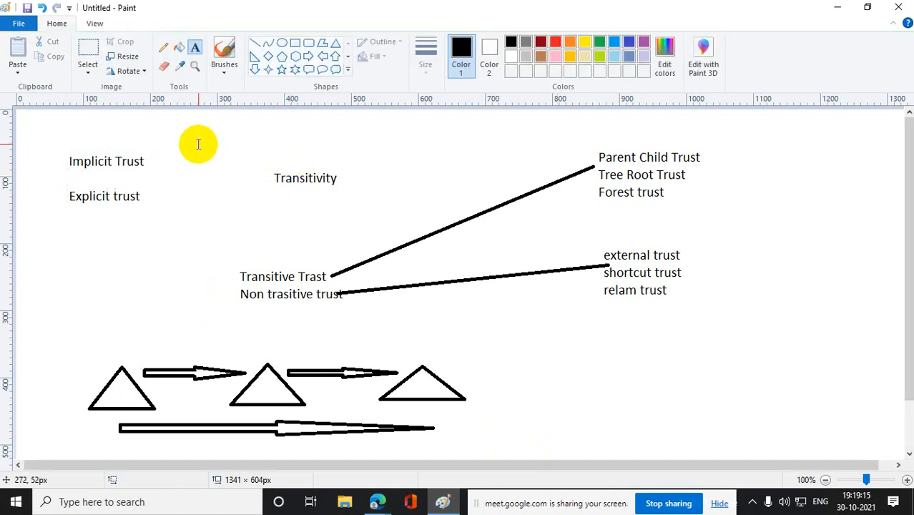
# - Add the text "Automatic trust" beside "Implicit Trust", slightly above and to its right
pyautogui.click(196, 47)
pyautogui.moveTo(185, 134); pyautogui.dragTo(337, 183)
pyautogui.write('A')
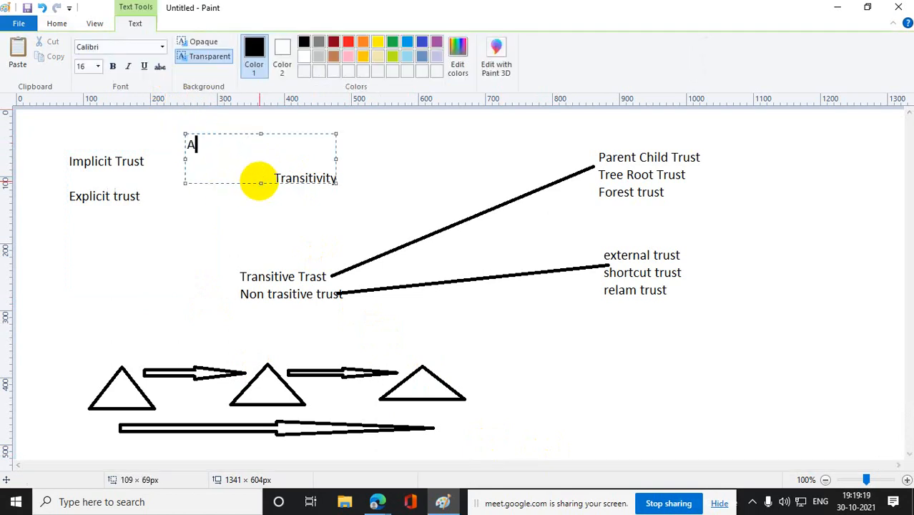
pyautogui.write('utomatic trust')
pyautogui.click(222, 254)
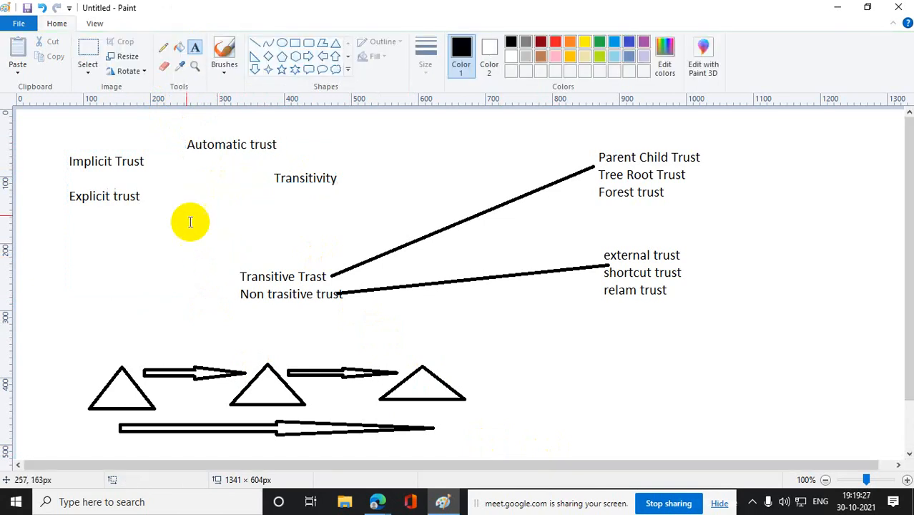
# - Add the text "Manual trust" to the right of "Explicit trust"
pyautogui.moveTo(183, 193); pyautogui.dragTo(319, 215)
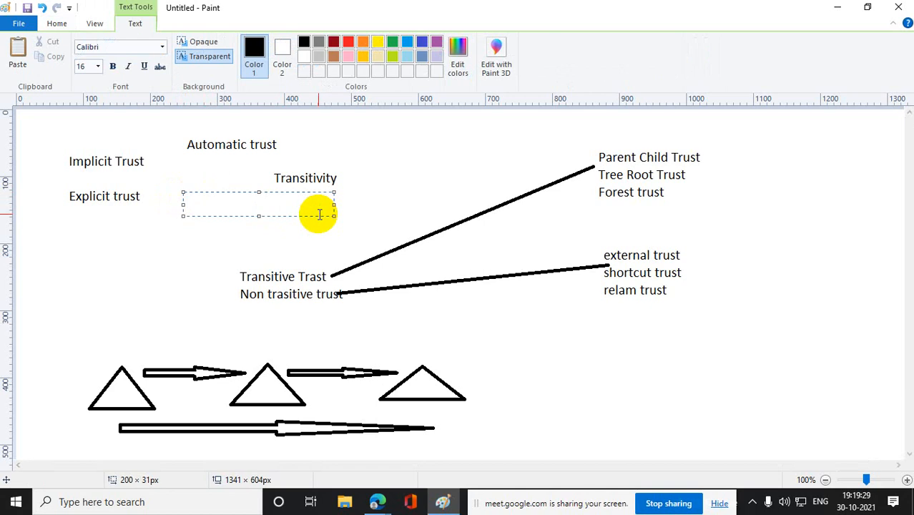
pyautogui.write('Manual trust')
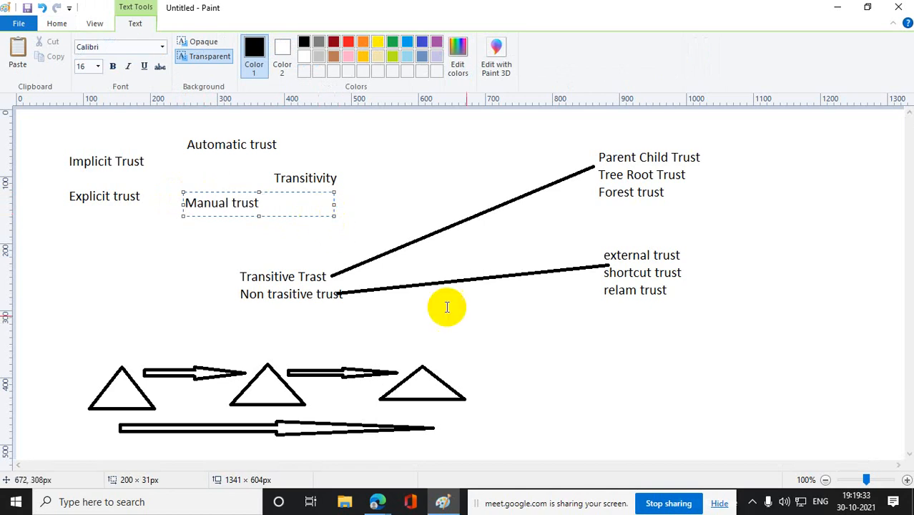
pyautogui.click(627, 398)
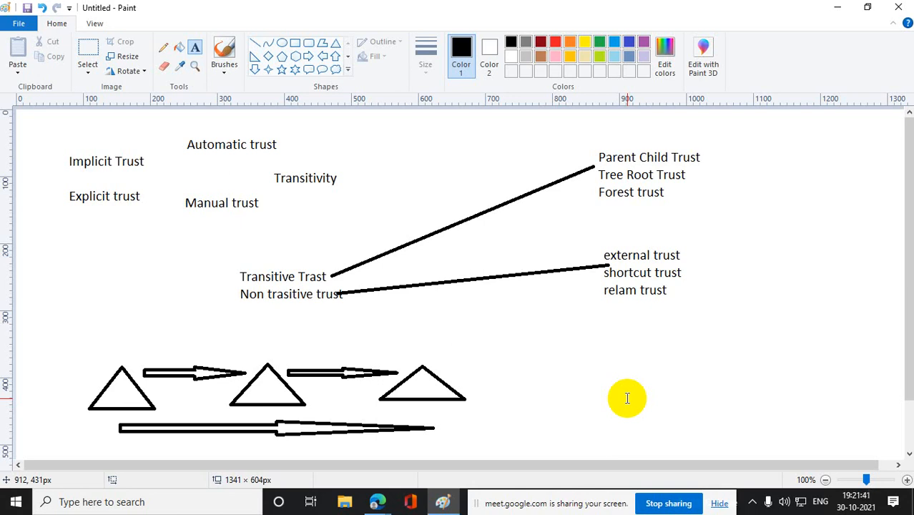
# - Clear the canvas by deleting all the trust texts, connecting lines, triangles and arrows
pyautogui.click(87, 49)
pyautogui.moveTo(59, 109)
pyautogui.mouseDown()
pyautogui.moveTo(428, 436)
pyautogui.moveTo(770, 426)
pyautogui.mouseUp()
pyautogui.press('Delete')
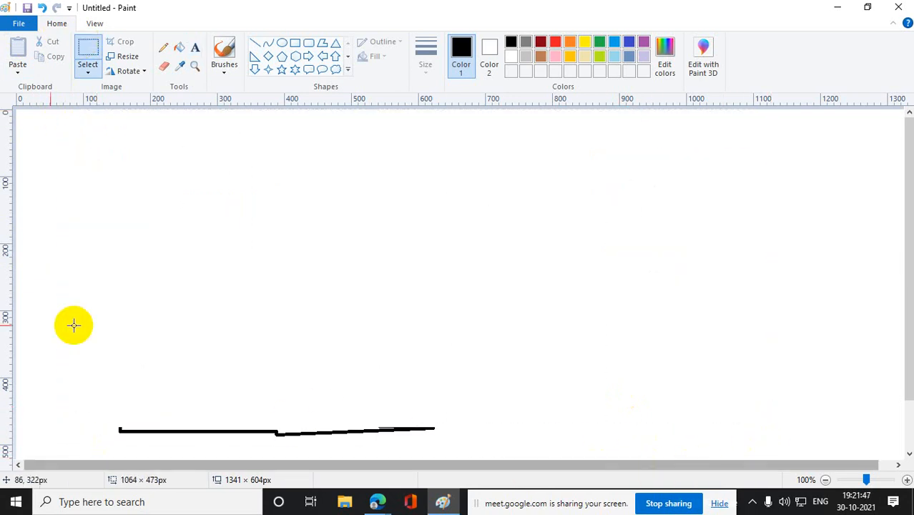
pyautogui.moveTo(58, 374)
pyautogui.mouseDown()
pyautogui.moveTo(447, 489)
pyautogui.moveTo(650, 498)
pyautogui.mouseUp()
pyautogui.press('Delete')
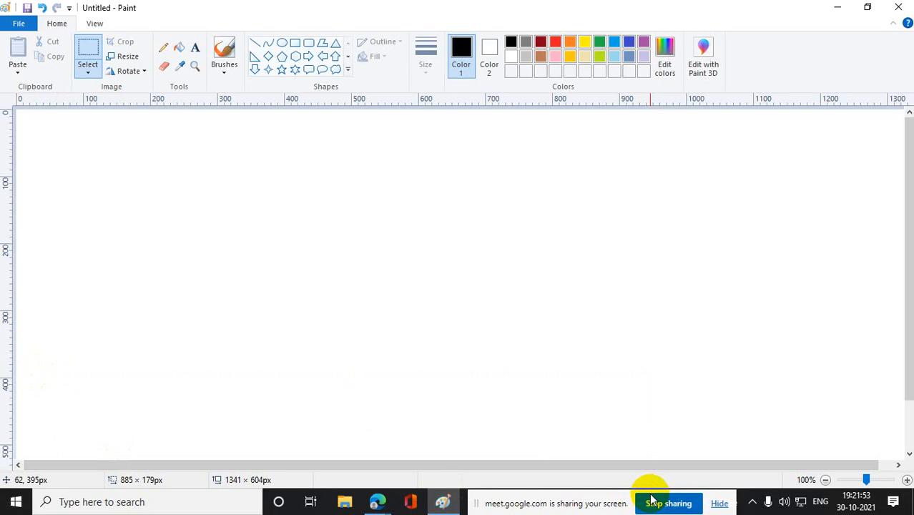
# - Add the heading "Parent Child Trust" near the top of the blank canvas
pyautogui.click(335, 43)
pyautogui.click(196, 48)
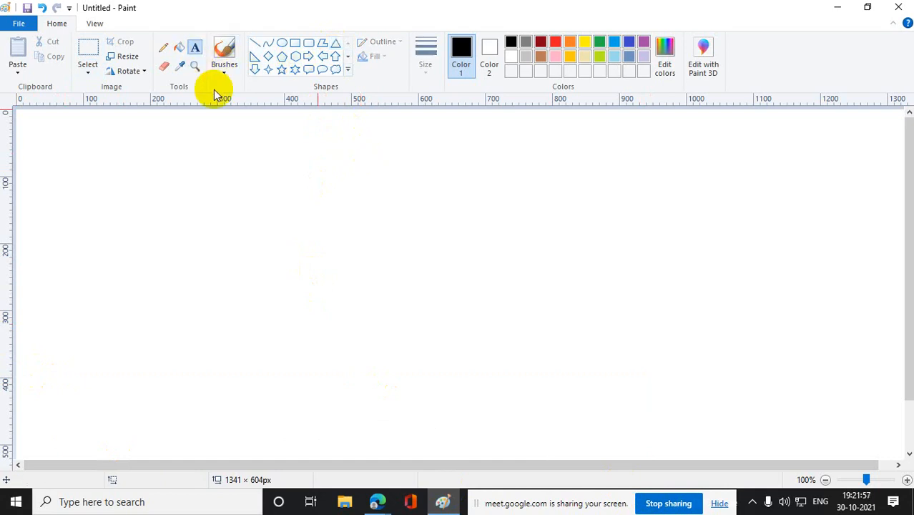
pyautogui.click(291, 125)
pyautogui.moveTo(290, 125); pyautogui.dragTo(659, 155)
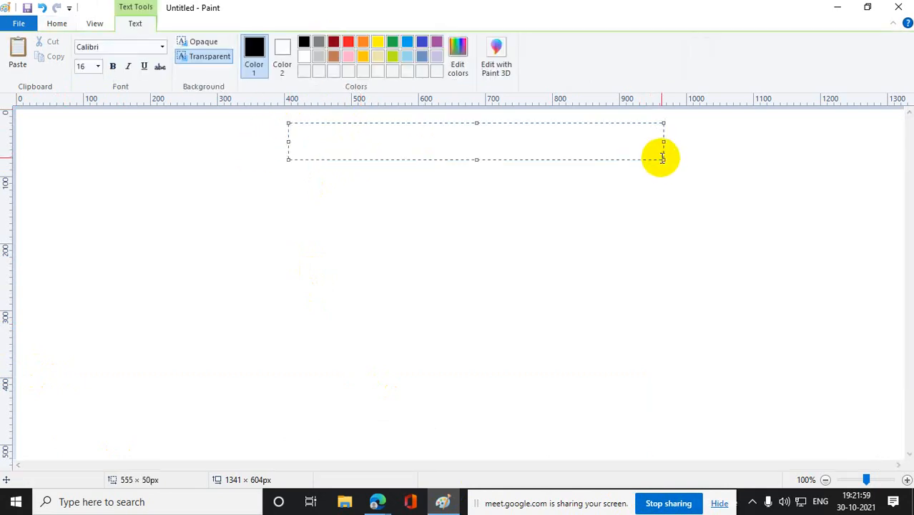
pyautogui.write('Parent ')
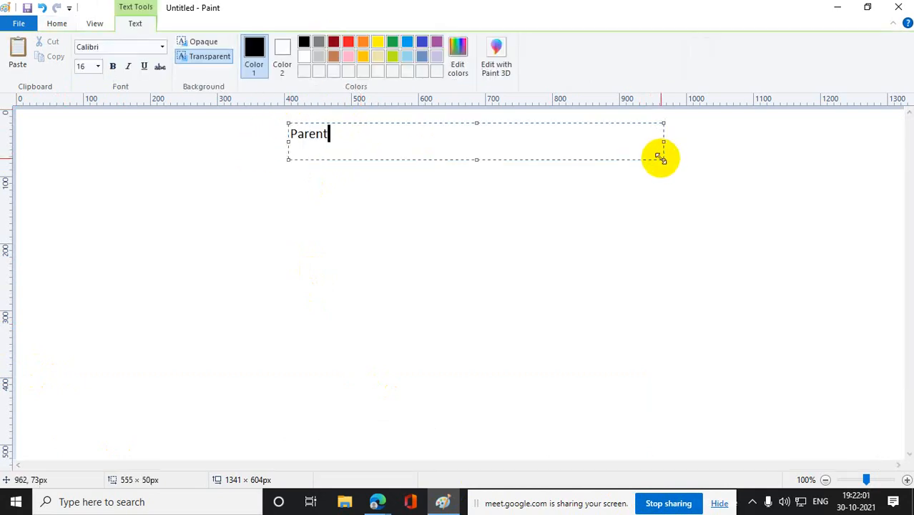
pyautogui.write('Child Trust')
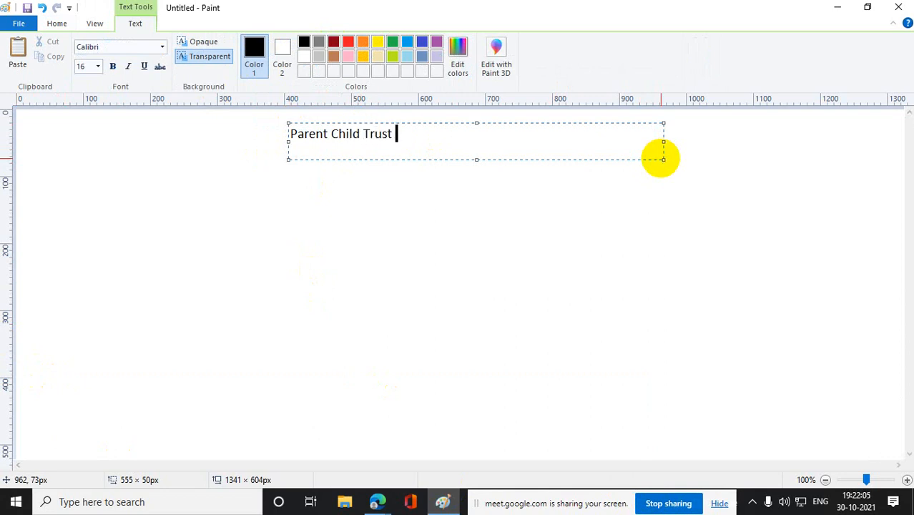
pyautogui.click(584, 278)
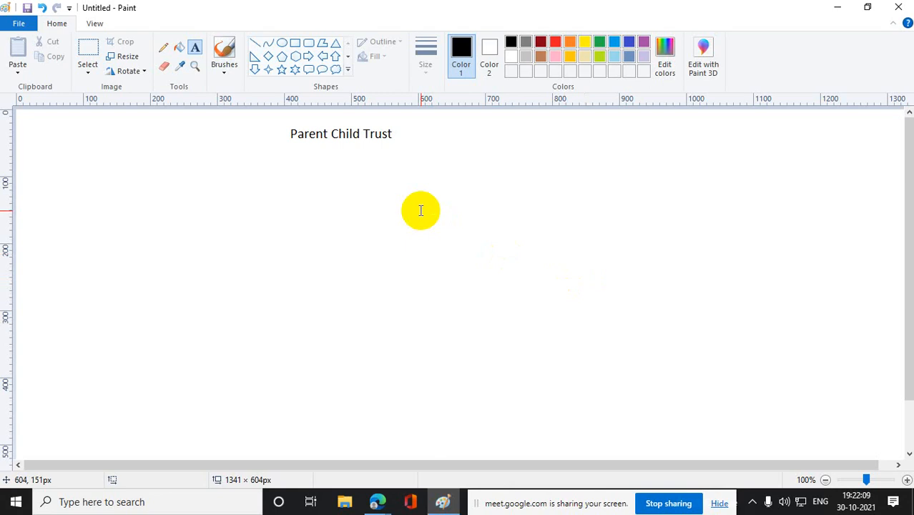
# - Draw a wide triangle below and to the right of the heading, and label it "BT.com" inside
pyautogui.click(336, 43)
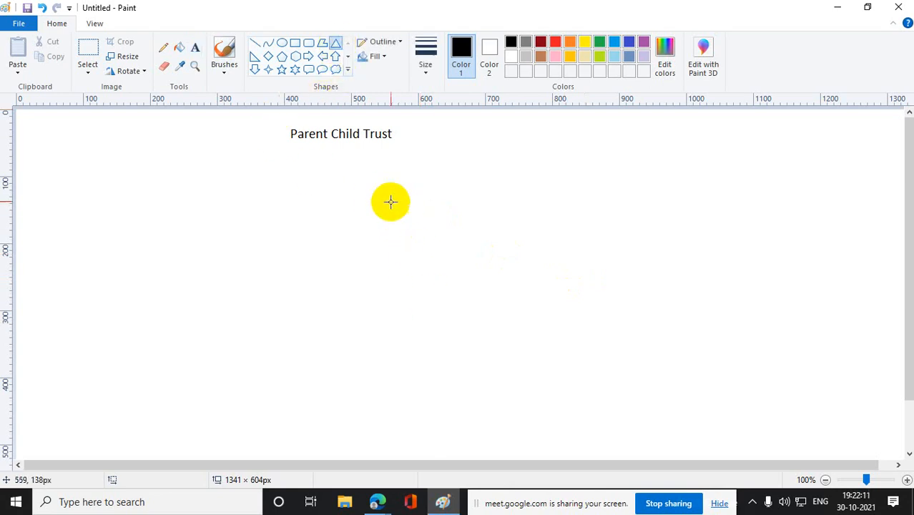
pyautogui.moveTo(391, 201); pyautogui.dragTo(556, 273)
pyautogui.click(621, 302)
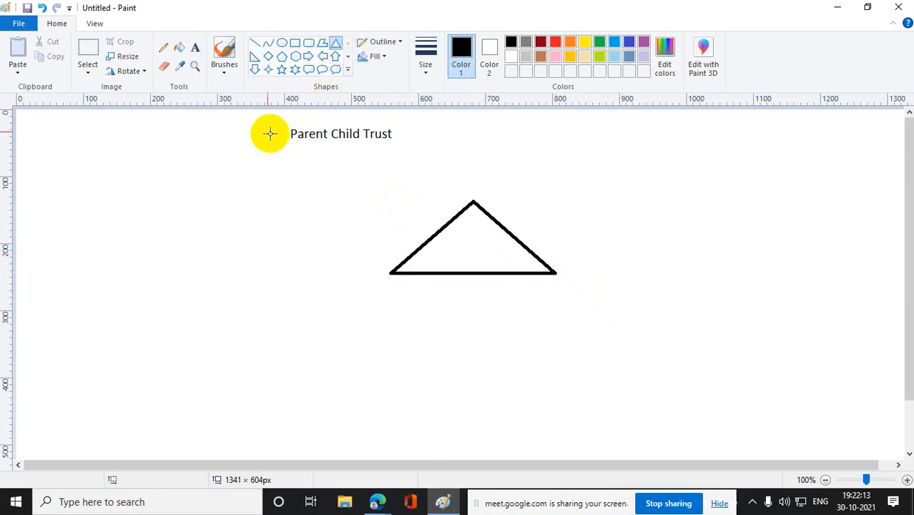
pyautogui.click(195, 50)
pyautogui.moveTo(478, 247); pyautogui.dragTo(502, 251)
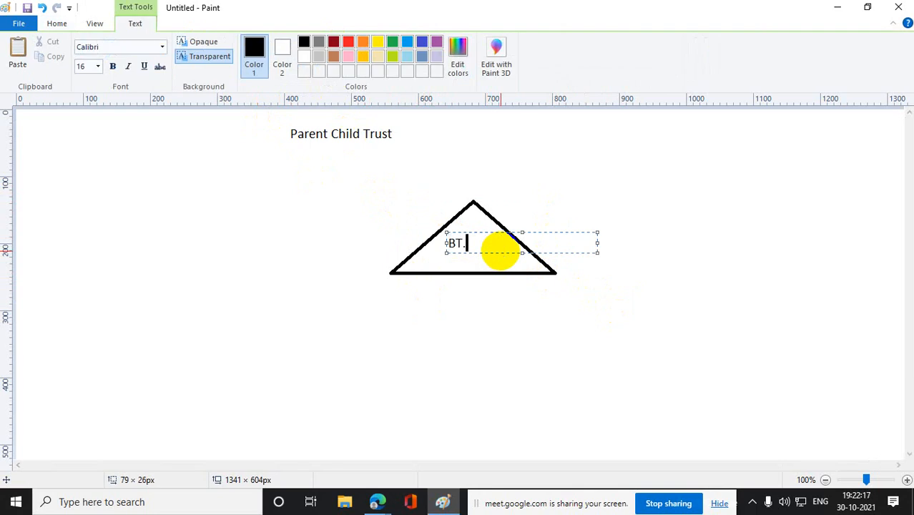
pyautogui.write('BT.com')
pyautogui.click(555, 370)
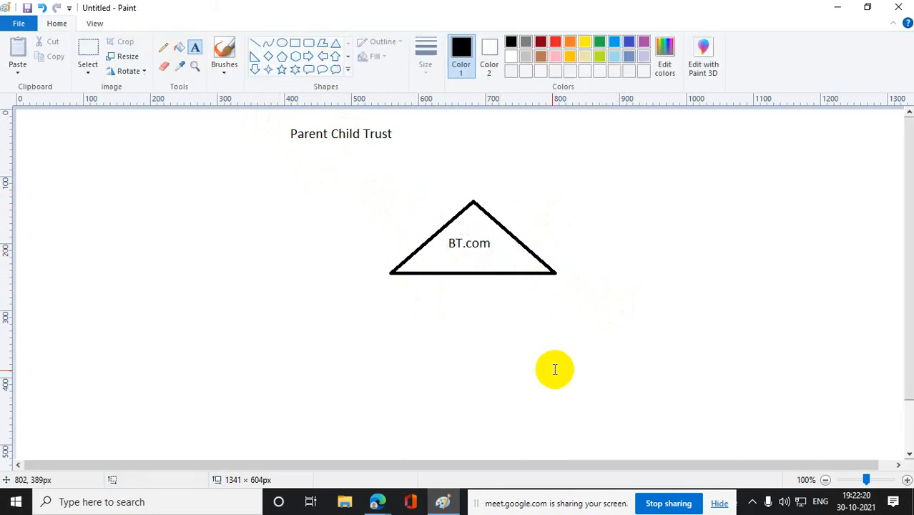
# - Draw a second triangle, about 220 × 120 px, and place its apex on the BT.com triangle's lower-left corner
pyautogui.click(335, 43)
pyautogui.moveTo(323, 313); pyautogui.dragTo(470, 392)
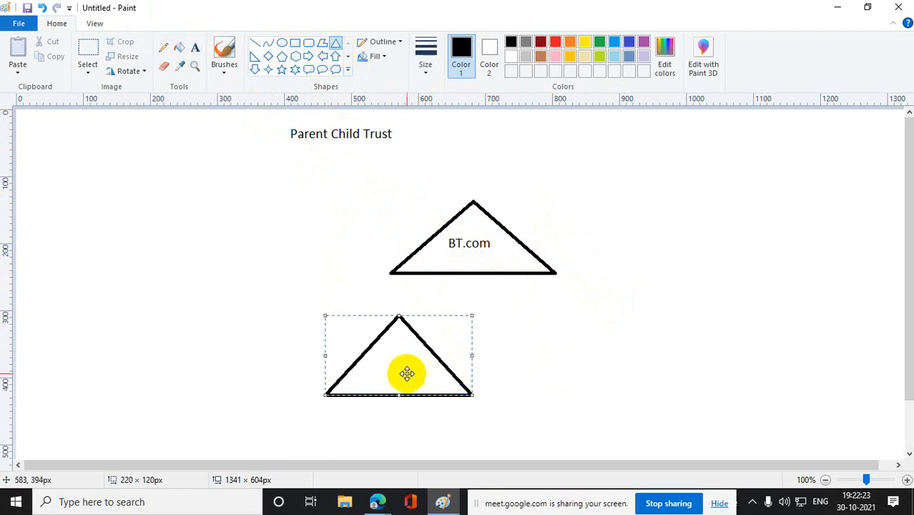
pyautogui.moveTo(408, 373); pyautogui.dragTo(395, 328)
pyautogui.click(628, 364)
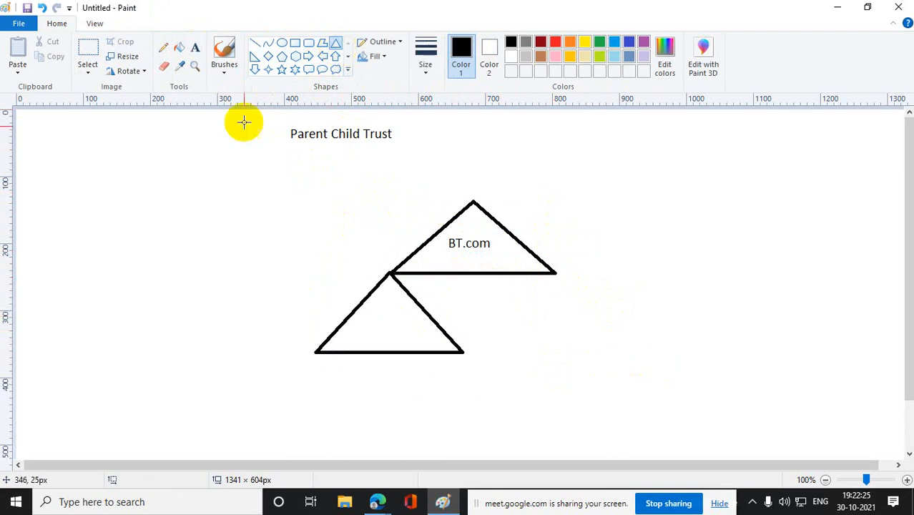
# - Label the second triangle "UK.bt.com" and circle its joint with the BT.com triangle repeatedly using the pencil
pyautogui.click(194, 47)
pyautogui.click(351, 321)
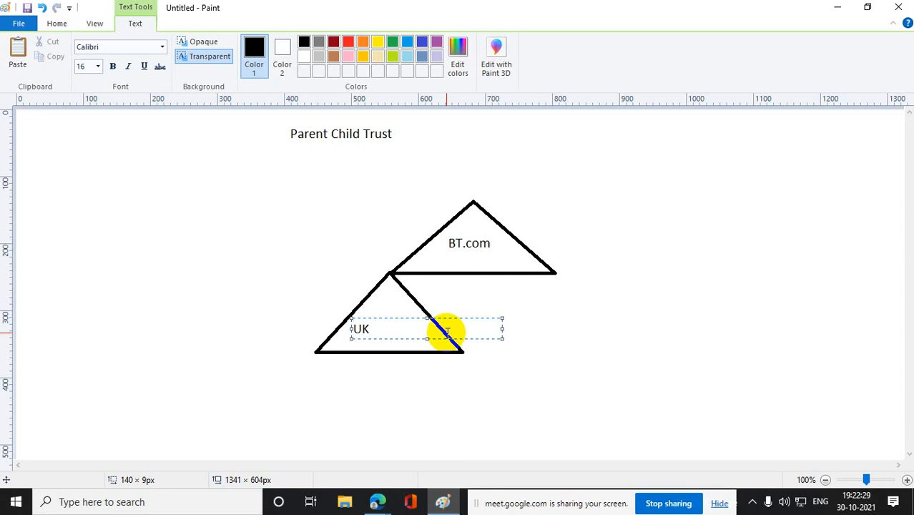
pyautogui.write('UK.bt.com')
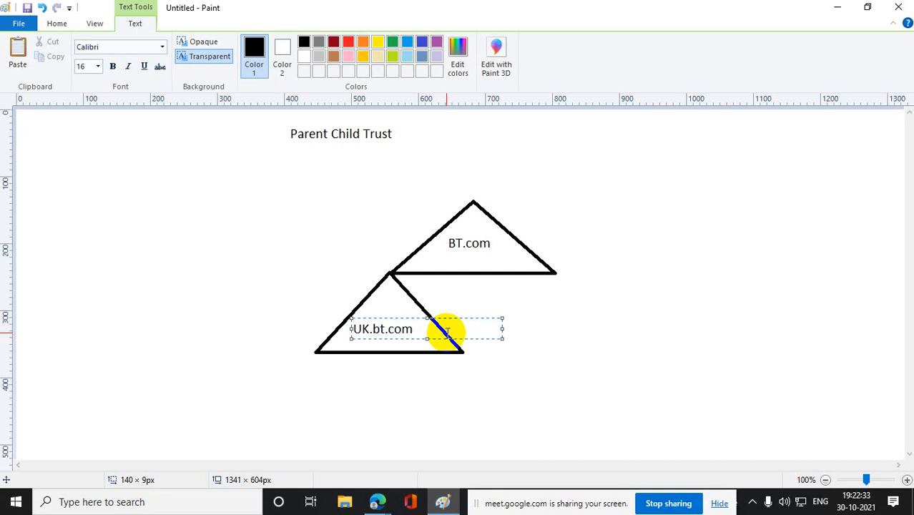
pyautogui.click(529, 347)
pyautogui.click(163, 48)
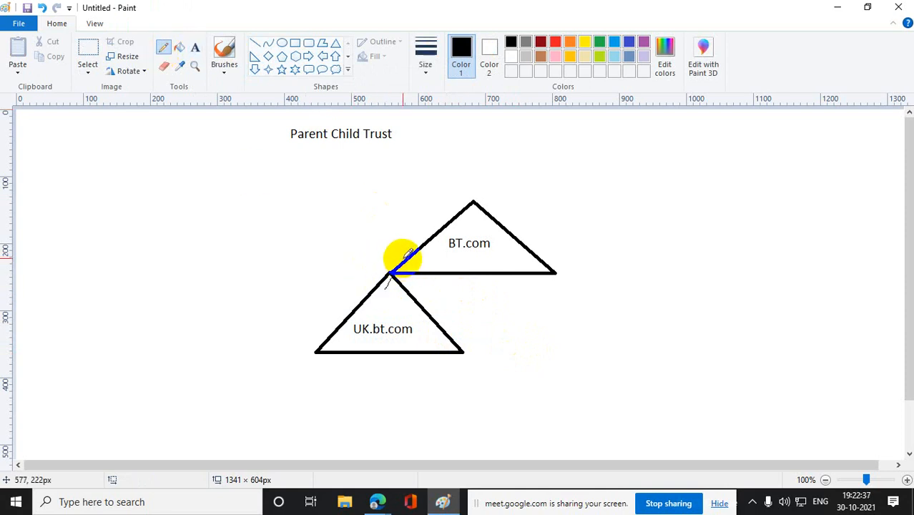
pyautogui.moveTo(367, 269)
pyautogui.mouseDown()
pyautogui.moveTo(397, 288)
pyautogui.moveTo(379, 258)
pyautogui.moveTo(387, 281)
pyautogui.moveTo(402, 252)
pyautogui.moveTo(387, 289)
pyautogui.moveTo(359, 261)
pyautogui.moveTo(400, 251)
pyautogui.moveTo(388, 285)
pyautogui.moveTo(356, 282)
pyautogui.moveTo(390, 256)
pyautogui.mouseUp()
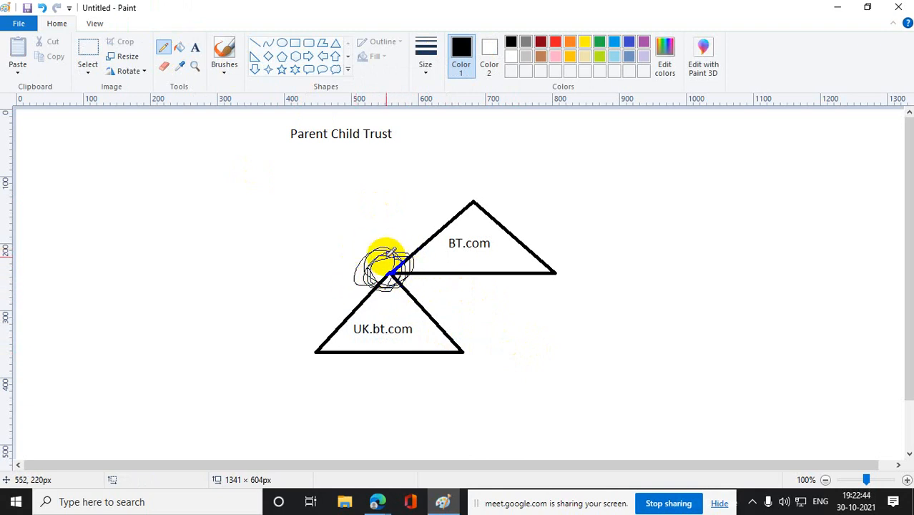
# - Draw a third triangle hanging from the UK.bt.com triangle's lower-left corner, and label it "north.uk.bt.com" underneath
pyautogui.click(335, 43)
pyautogui.moveTo(280, 379); pyautogui.dragTo(324, 401)
pyautogui.click(525, 419)
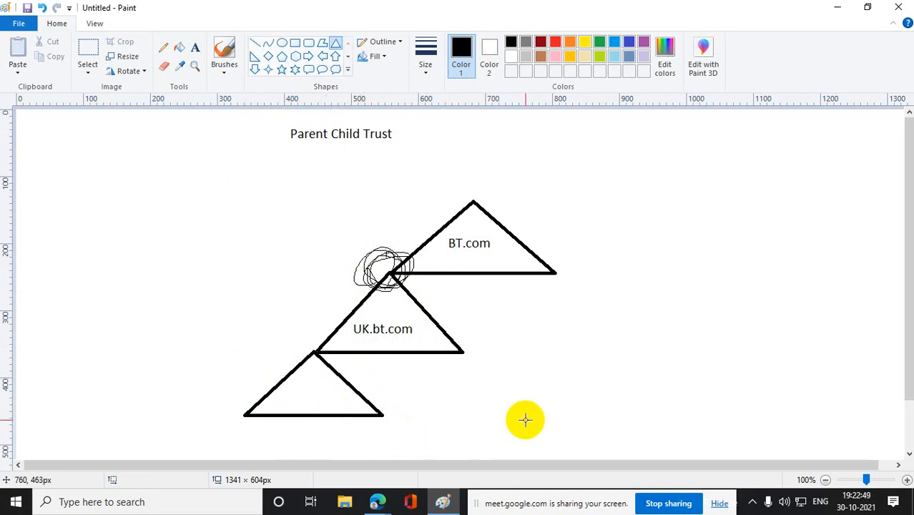
pyautogui.click(194, 47)
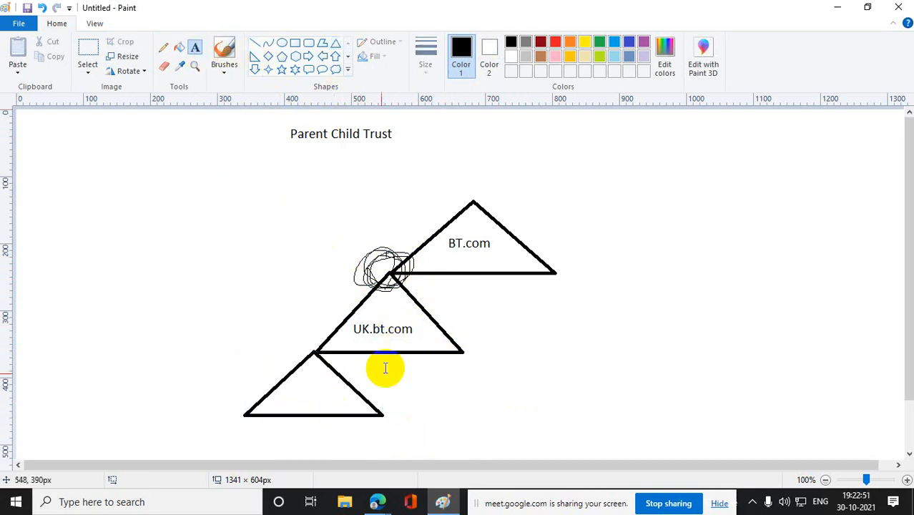
pyautogui.moveTo(292, 435); pyautogui.dragTo(479, 438)
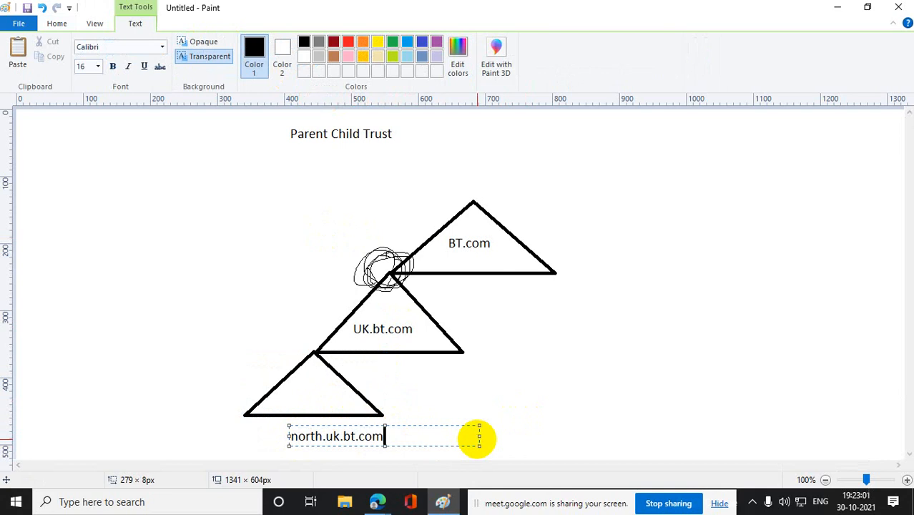
pyautogui.click(581, 389)
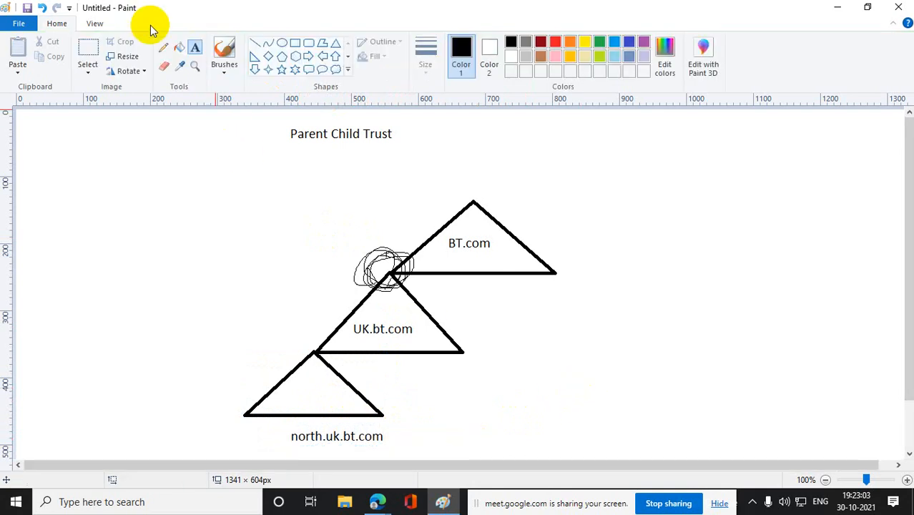
# - Pencil curves linking BT.com to UK.bt.com and UK.bt.com to the third triangle, plus a line from the third triangle to BT.com
pyautogui.click(163, 44)
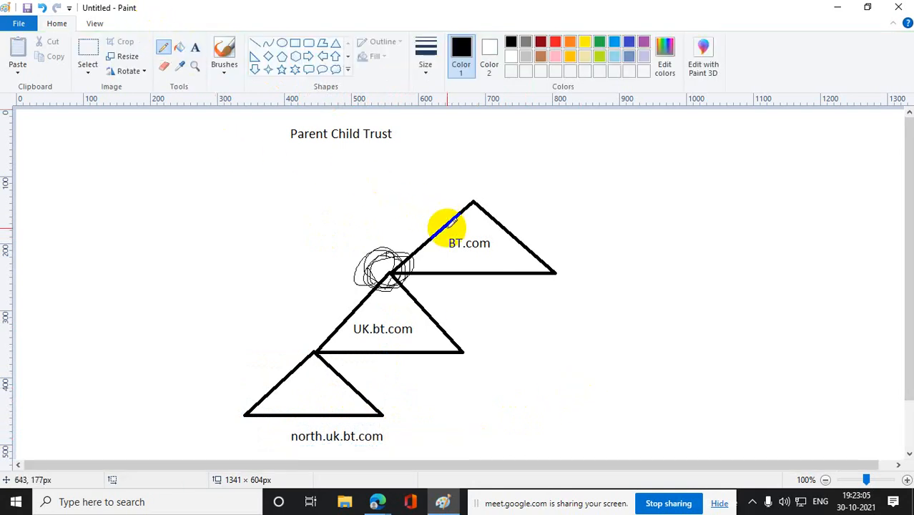
pyautogui.moveTo(432, 212)
pyautogui.mouseDown()
pyautogui.moveTo(328, 251)
pyautogui.moveTo(358, 306)
pyautogui.moveTo(306, 297)
pyautogui.moveTo(261, 362)
pyautogui.moveTo(275, 398)
pyautogui.mouseUp()
pyautogui.moveTo(379, 413); pyautogui.dragTo(537, 259)
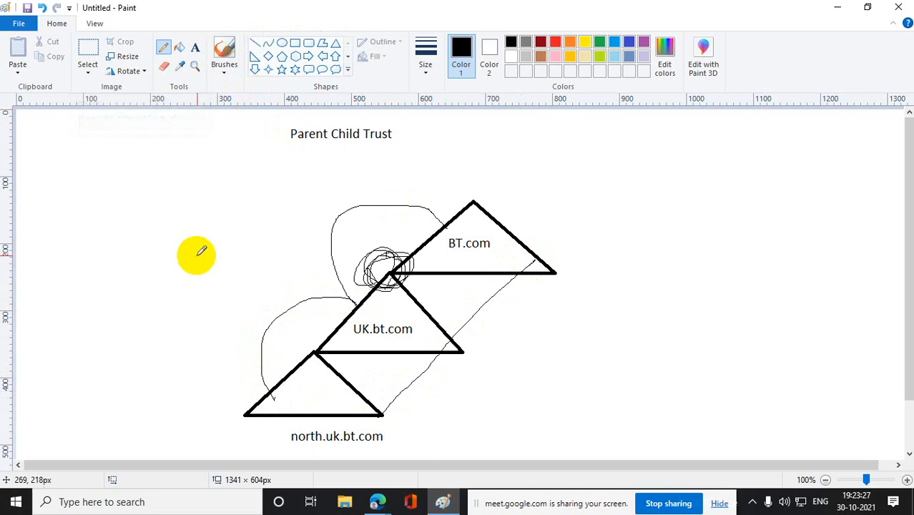
pyautogui.click(88, 48)
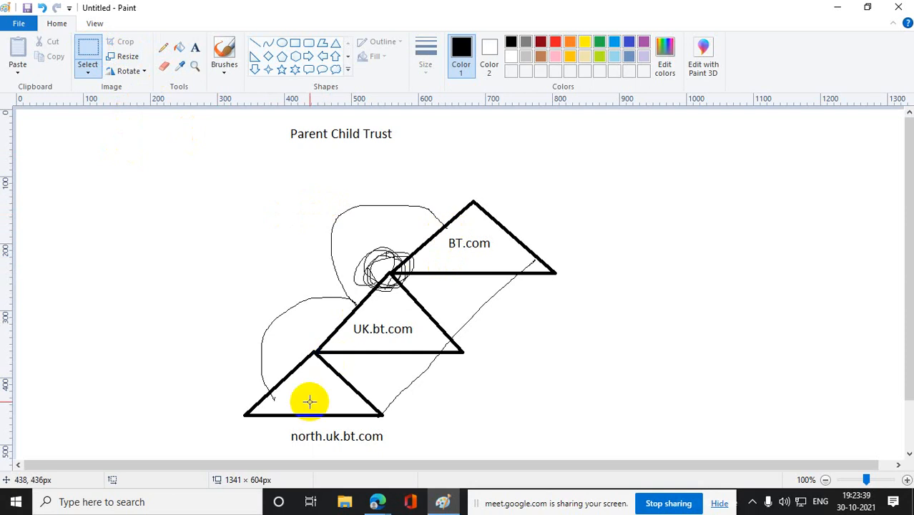
pyautogui.click(163, 47)
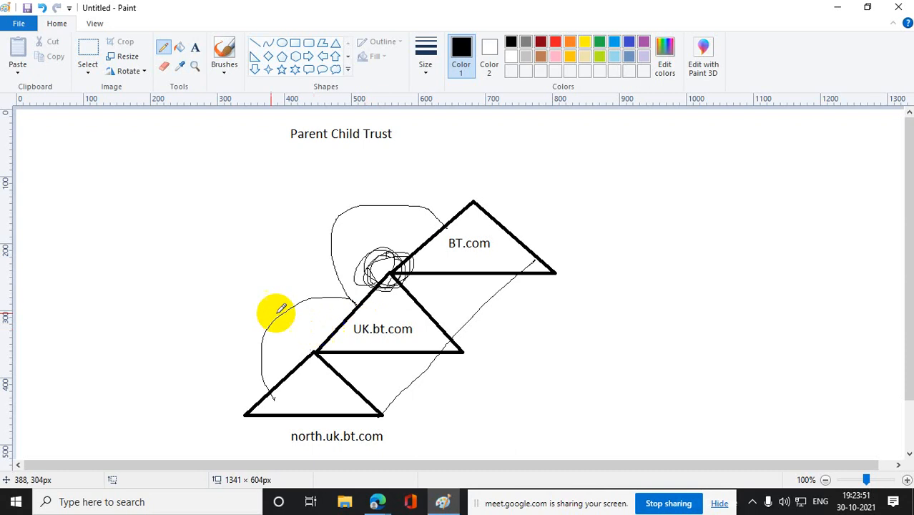
# - Delete the three-triangle domain tree with its labels and pencil lines, keeping the "Parent Child Trust" title
pyautogui.click(84, 49)
pyautogui.moveTo(135, 153)
pyautogui.mouseDown()
pyautogui.moveTo(626, 339)
pyautogui.moveTo(644, 455)
pyautogui.mouseUp()
pyautogui.press('Delete')
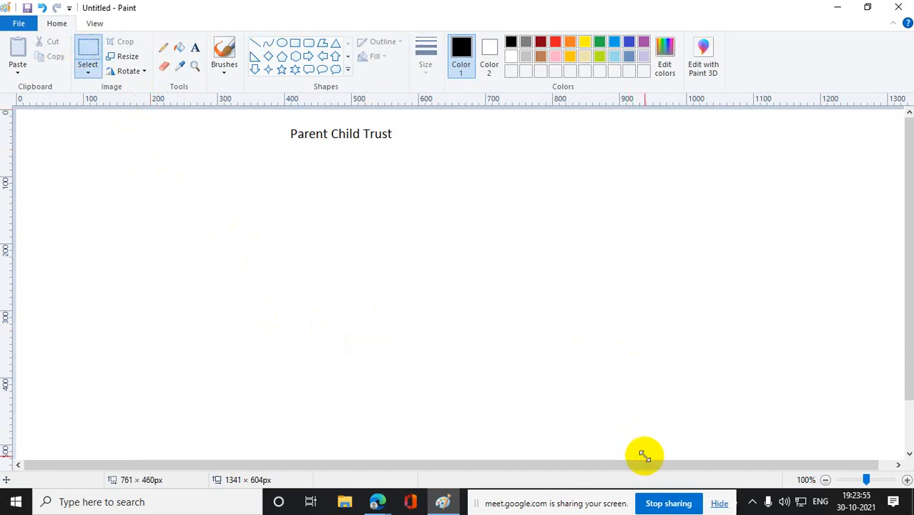
# - Draw a triangle about 230 × 140 px below the title and label it "BT.com" inside
pyautogui.click(335, 43)
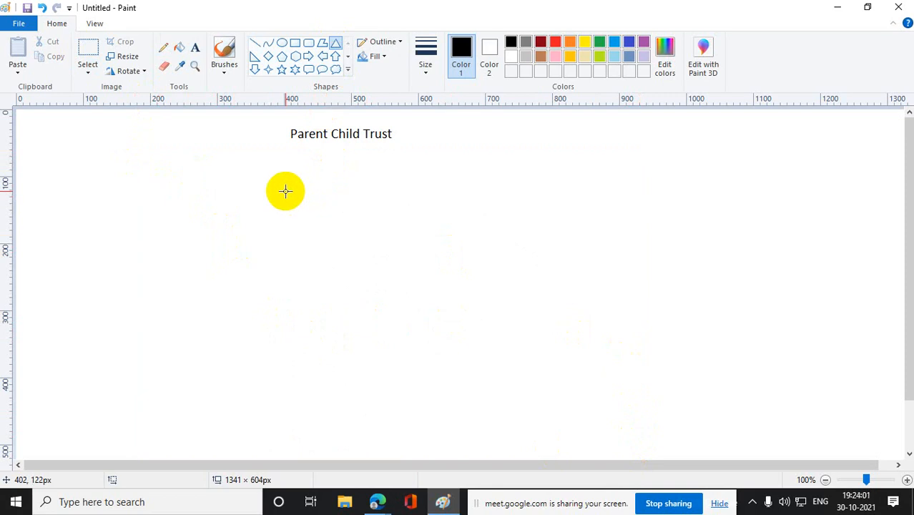
pyautogui.moveTo(284, 189); pyautogui.dragTo(438, 280)
pyautogui.click(529, 274)
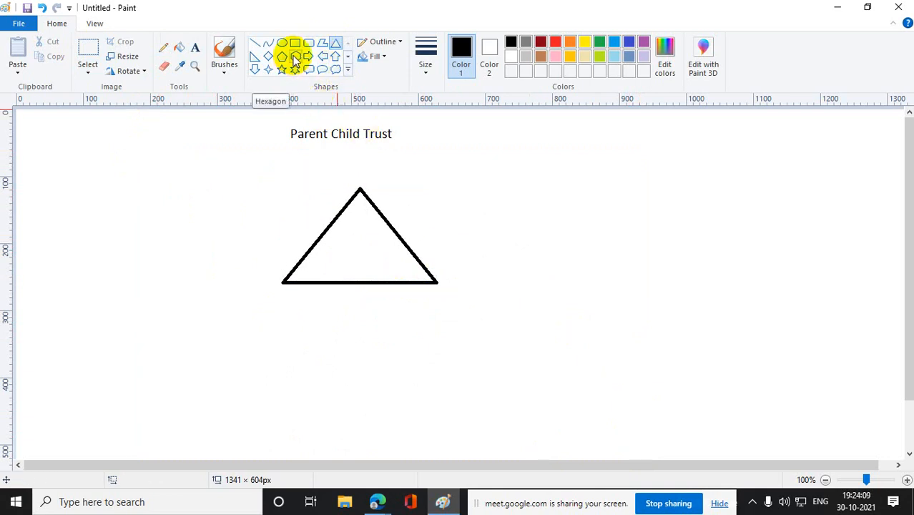
pyautogui.click(195, 47)
pyautogui.moveTo(333, 238); pyautogui.dragTo(406, 274)
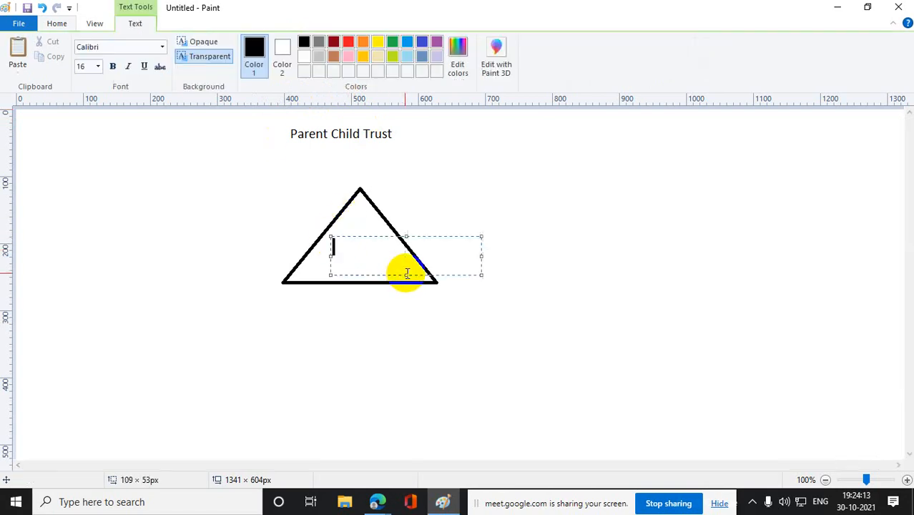
pyautogui.write('BT.com')
pyautogui.click(198, 502)
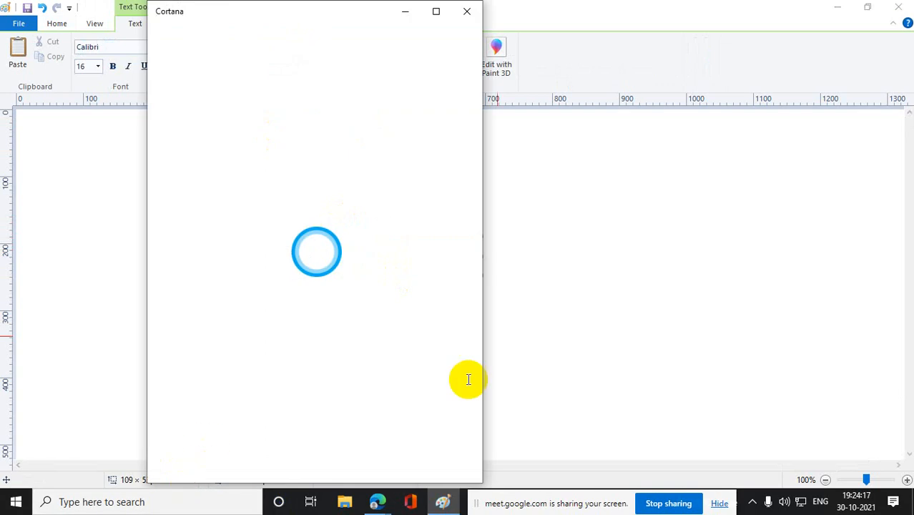
pyautogui.click(622, 342)
# - Draw a triangle about 200 × 120 px, hang its apex on the BT.com triangle's lower-left corner, and label it "uk.bt.com"
pyautogui.click(336, 43)
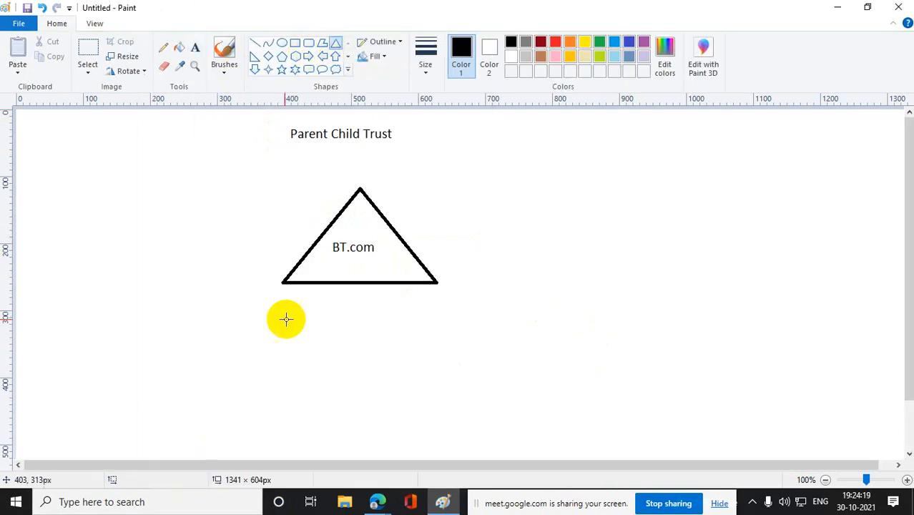
pyautogui.moveTo(241, 336); pyautogui.dragTo(376, 417)
pyautogui.moveTo(303, 394); pyautogui.dragTo(273, 343)
pyautogui.click(374, 334)
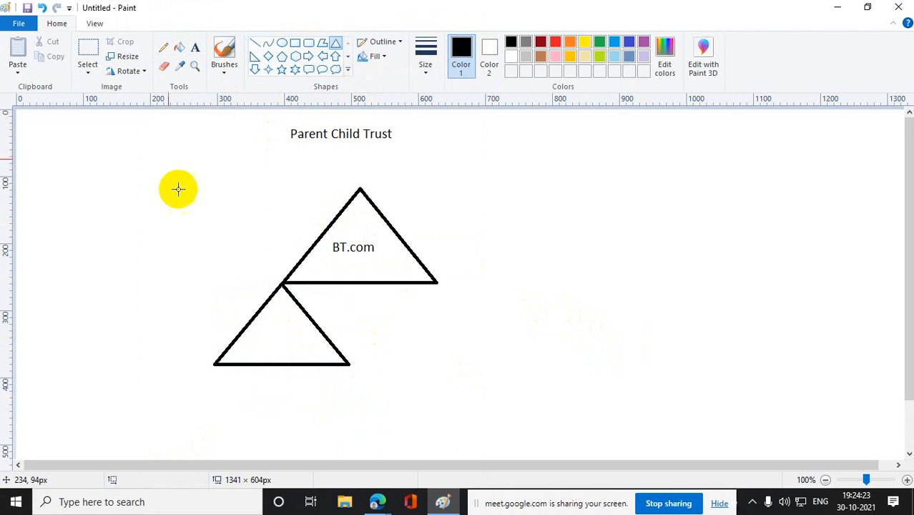
pyautogui.click(197, 50)
pyautogui.moveTo(240, 348); pyautogui.dragTo(389, 350)
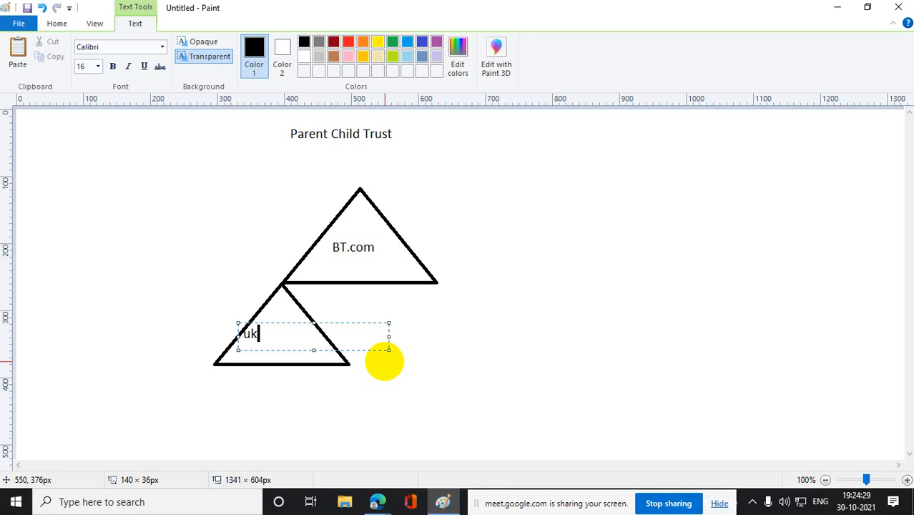
pyautogui.write('uk.bt.com')
pyautogui.click(445, 359)
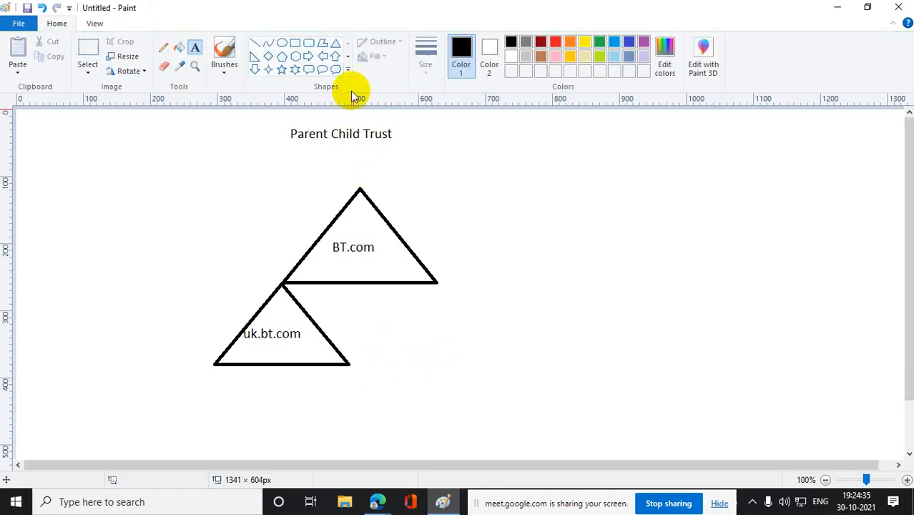
# - Draw a separate triangle about 237 × 142 px to the right of the BT.com triangle and label it "Telemo.com"
pyautogui.click(334, 43)
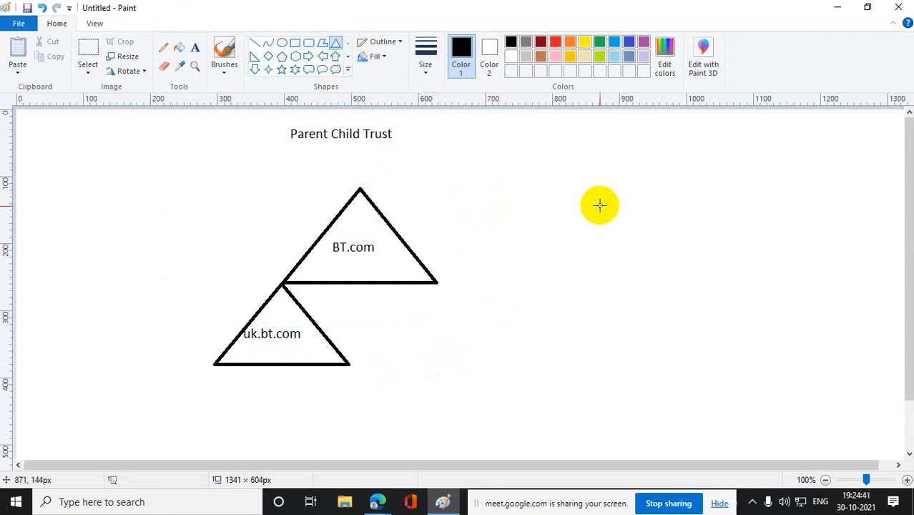
pyautogui.moveTo(487, 182); pyautogui.dragTo(650, 279)
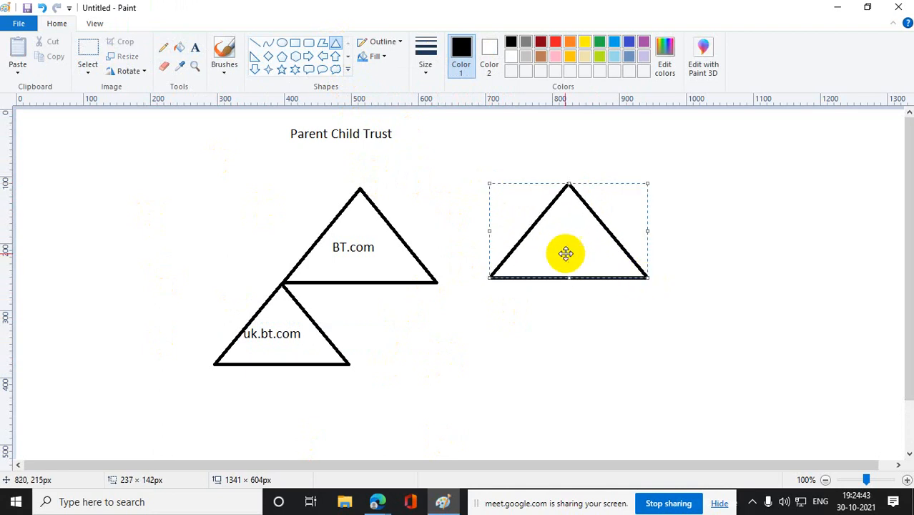
pyautogui.moveTo(566, 253); pyautogui.dragTo(542, 254)
pyautogui.click(704, 279)
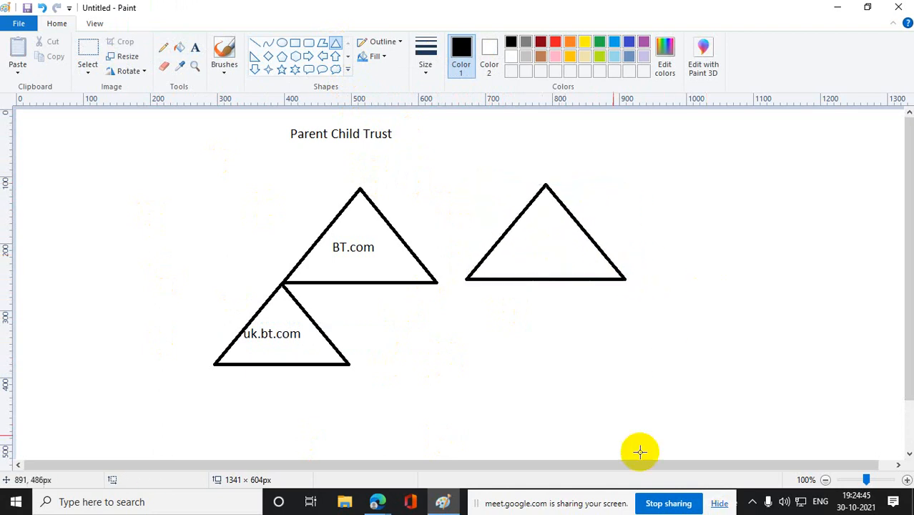
pyautogui.click(193, 49)
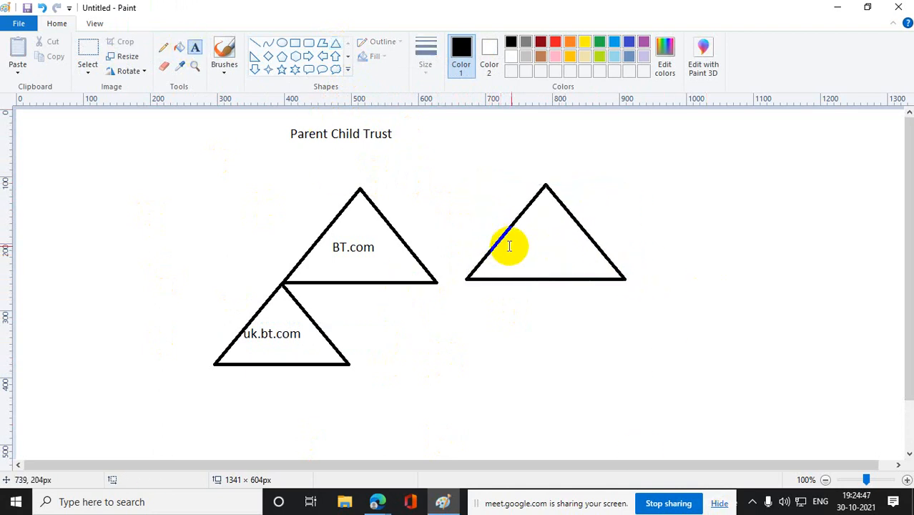
pyautogui.moveTo(514, 237); pyautogui.dragTo(624, 264)
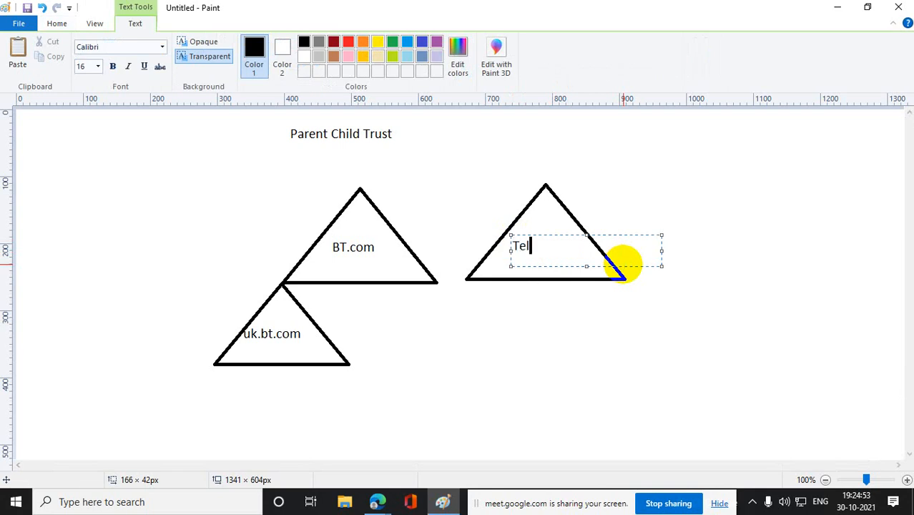
pyautogui.write('Telemo.com')
pyautogui.click(636, 274)
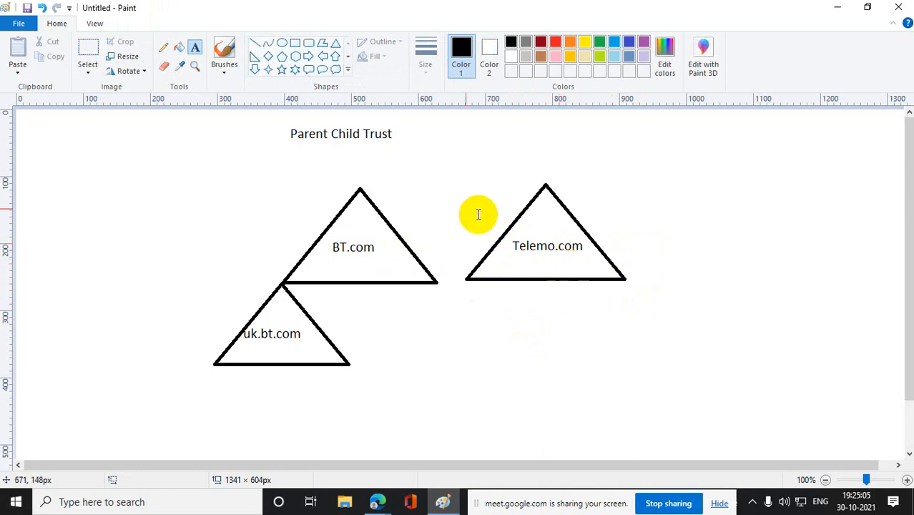
# - Pencil two roughly horizontal lines linking the BT.com triangle to the Telemo.com triangle, one at the apexes and one just below
pyautogui.click(163, 49)
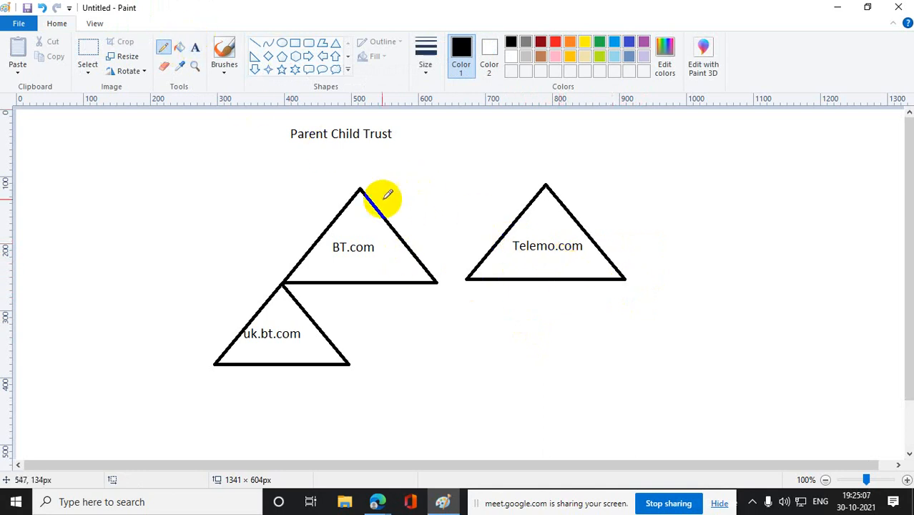
pyautogui.moveTo(361, 191); pyautogui.dragTo(545, 190)
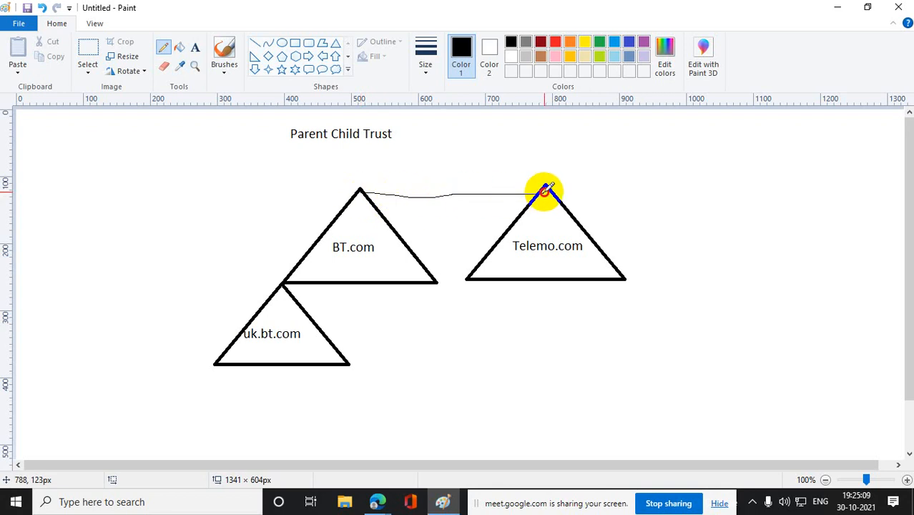
pyautogui.moveTo(381, 211); pyautogui.dragTo(524, 212)
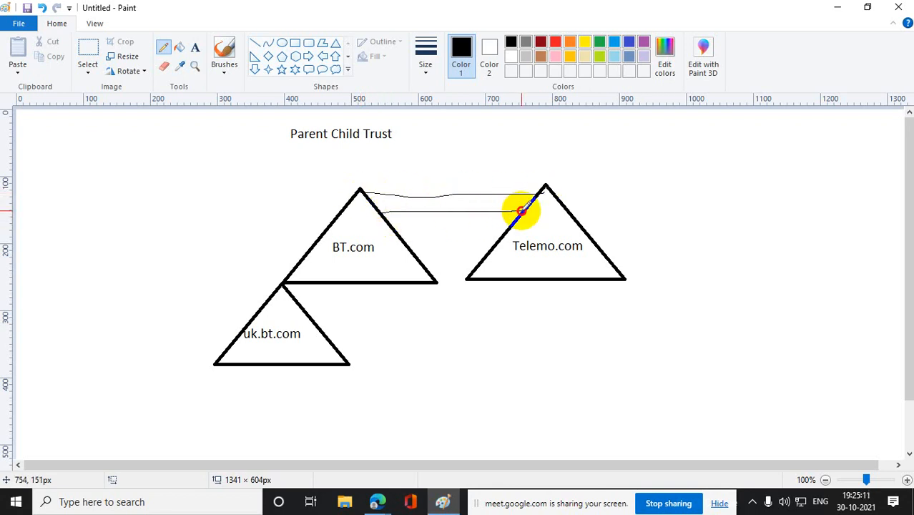
pyautogui.click(89, 49)
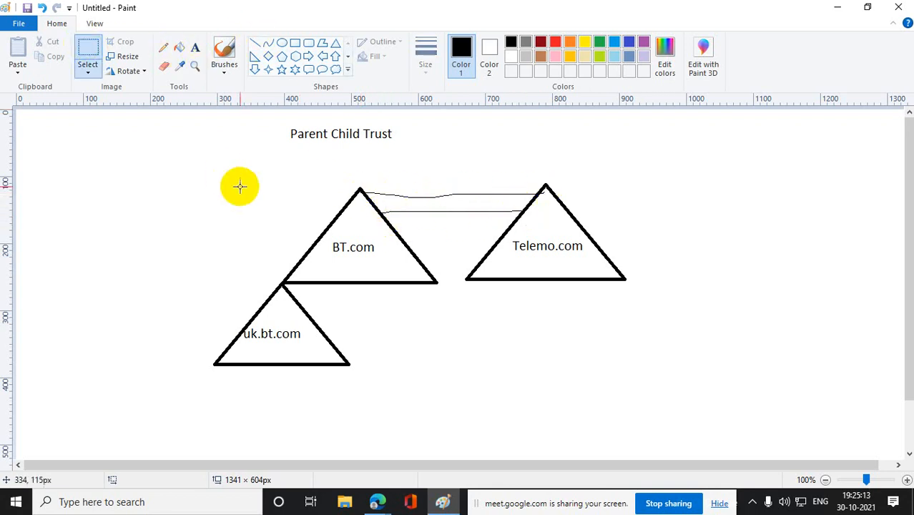
pyautogui.moveTo(180, 145); pyautogui.dragTo(670, 385)
pyautogui.click(791, 358)
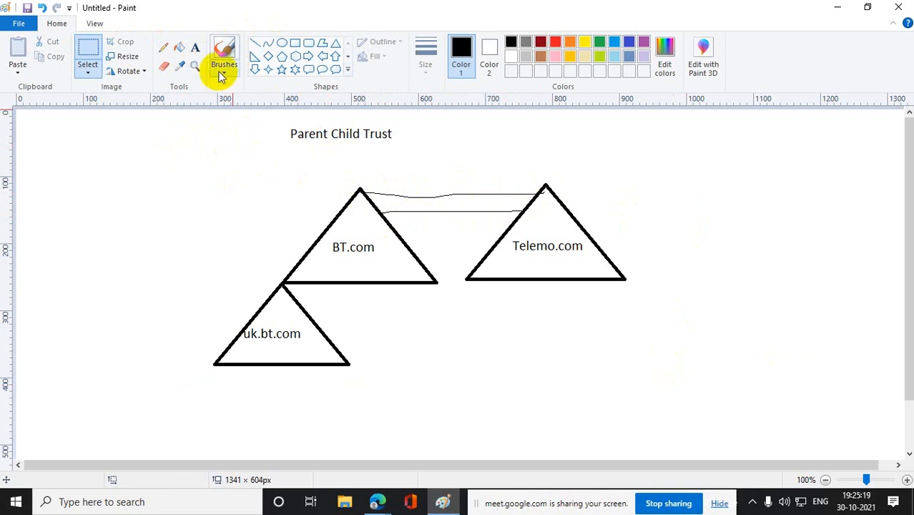
pyautogui.click(165, 50)
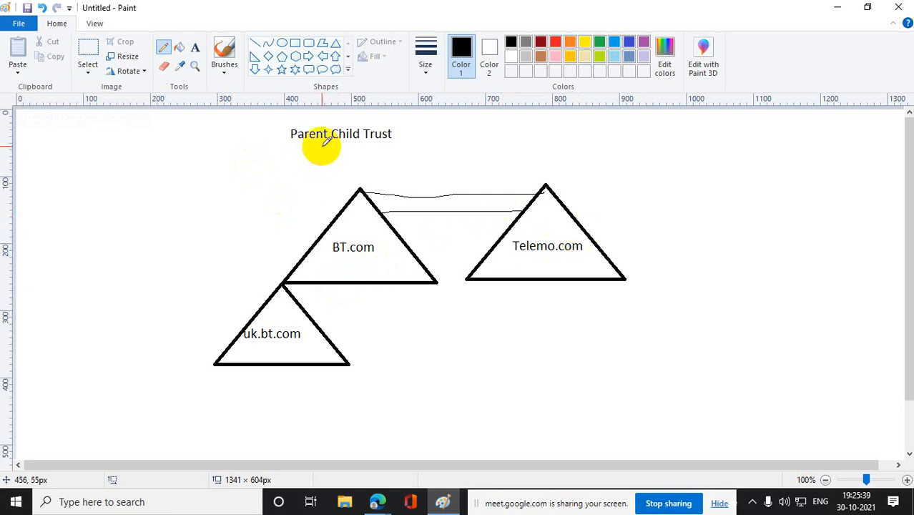
# - Add the text "Tree root" between the "Parent Child Trust" title and the pencil lines linking the two trees
pyautogui.click(196, 48)
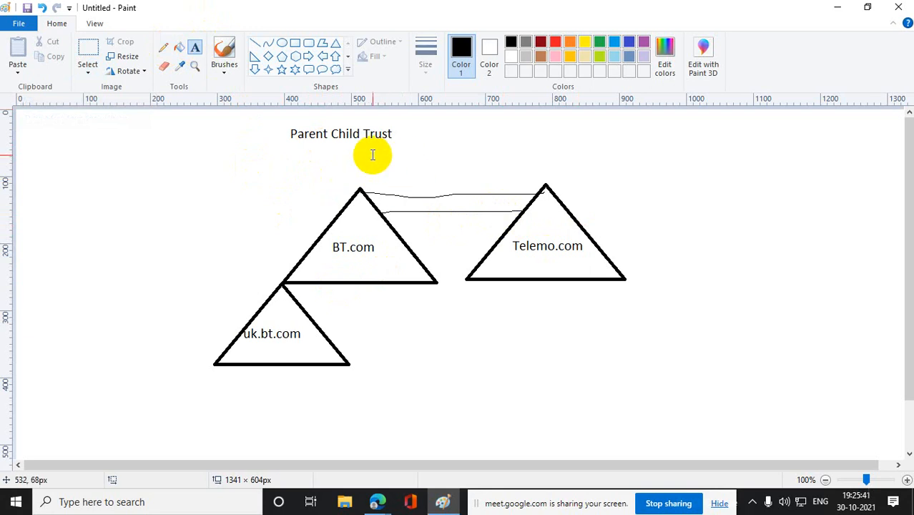
pyautogui.moveTo(371, 154); pyautogui.dragTo(571, 175)
pyautogui.write('Tree')
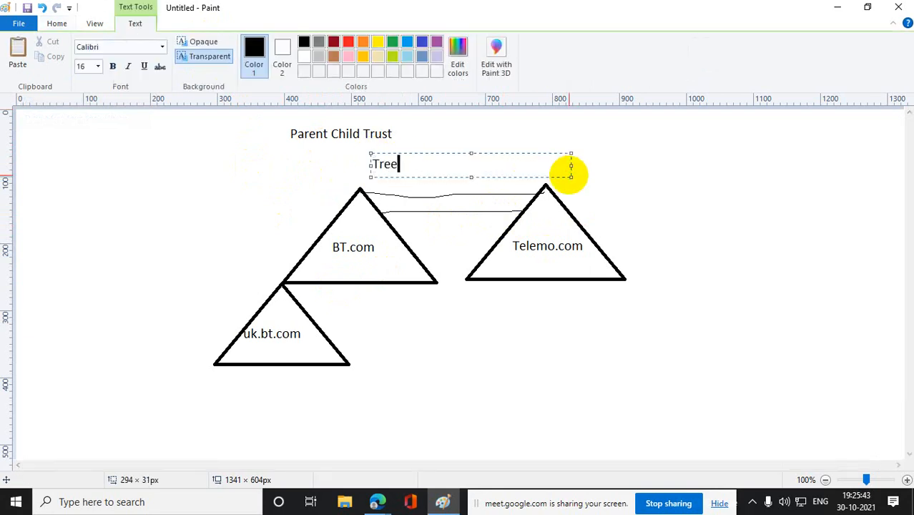
pyautogui.write(' root')
pyautogui.click(717, 321)
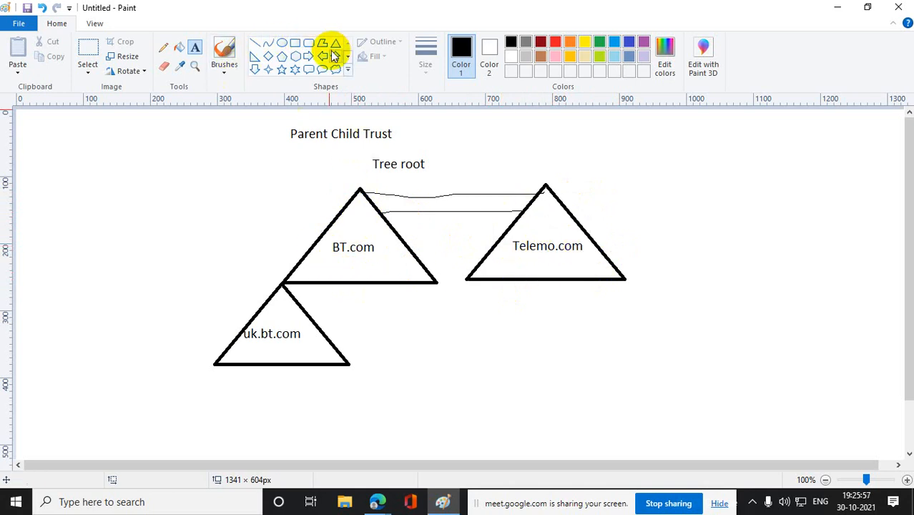
# - Draw a rounded rectangle about 735 × 340 px enclosing the BT.com, uk.bt.com and Telemo.com triangles
pyautogui.moveTo(171, 167); pyautogui.dragTo(692, 397)
pyautogui.click(782, 350)
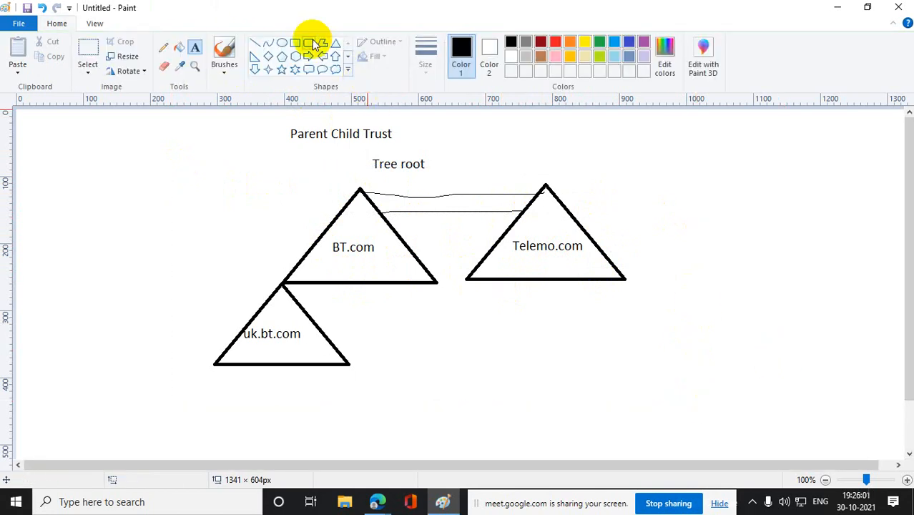
pyautogui.click(309, 42)
pyautogui.moveTo(205, 172); pyautogui.dragTo(698, 398)
pyautogui.click(819, 349)
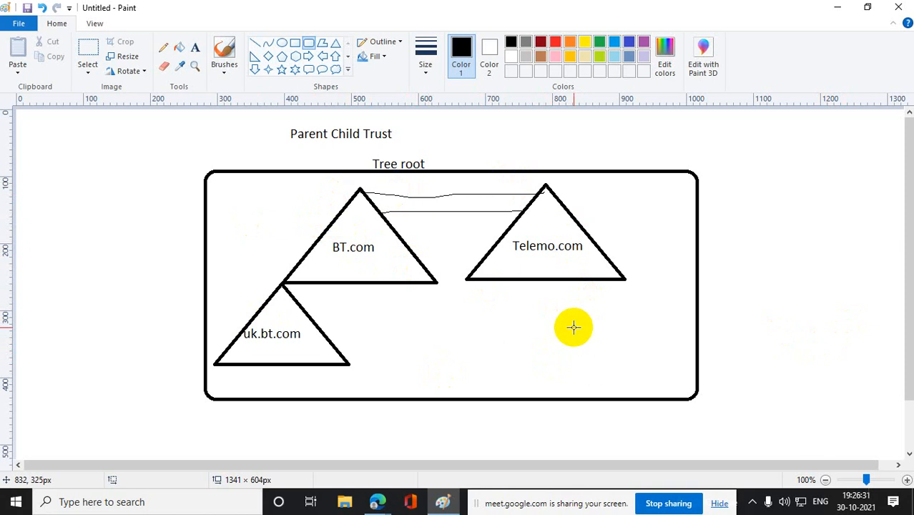
# - Add the text "bt.com" above the rounded frame, over the Telemo.com triangle
pyautogui.click(163, 47)
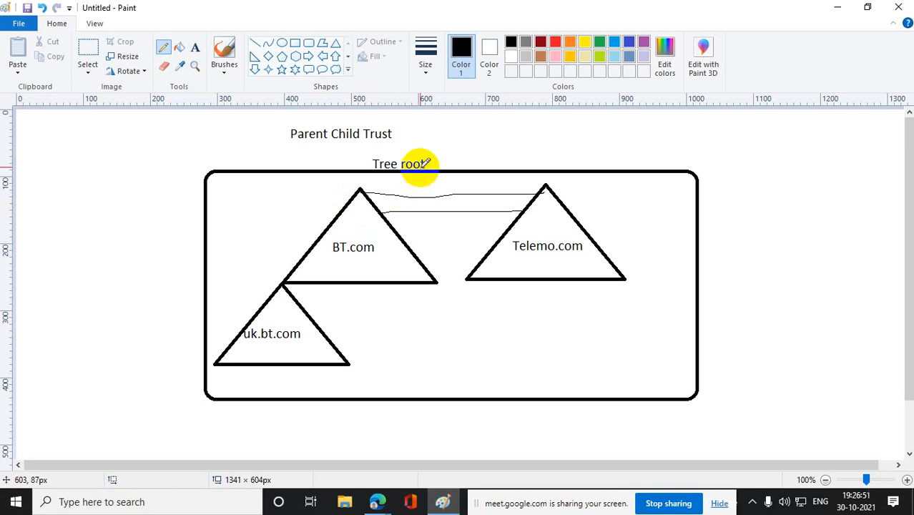
pyautogui.click(195, 47)
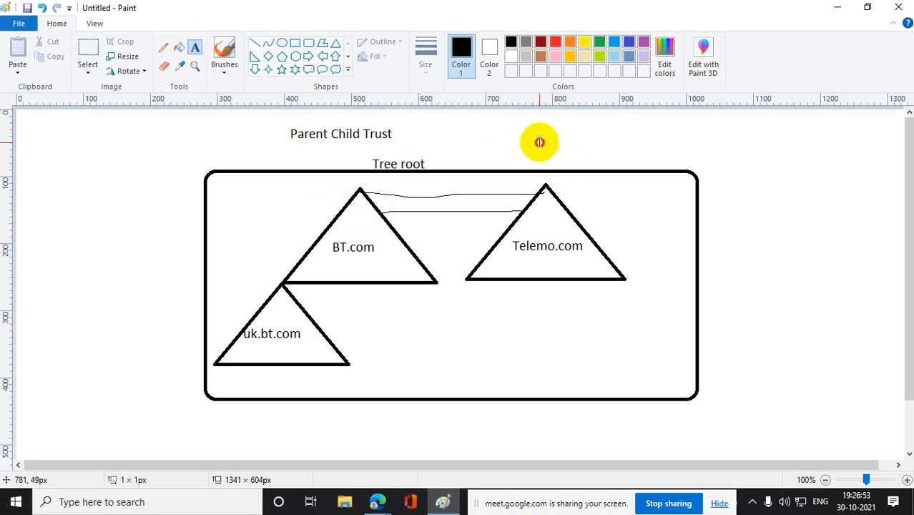
pyautogui.moveTo(539, 142); pyautogui.dragTo(630, 165)
pyautogui.write('bt.')
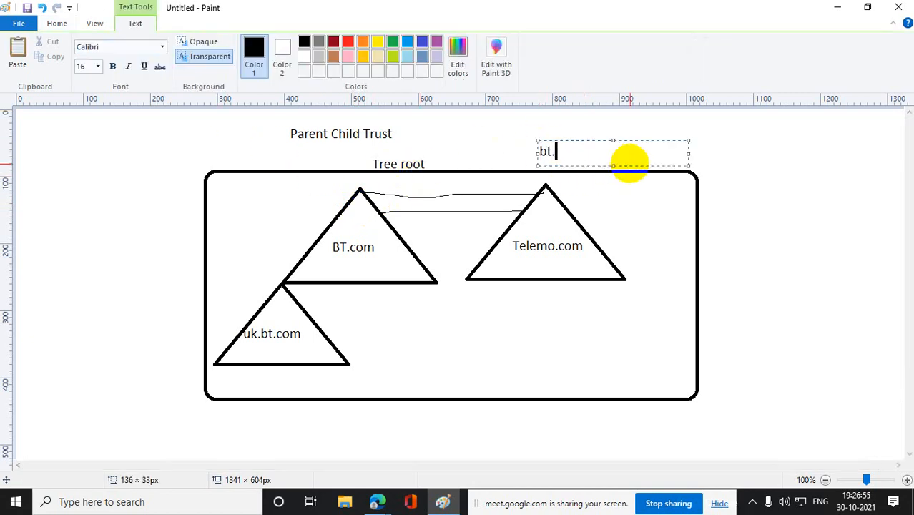
pyautogui.write('com')
pyautogui.click(845, 373)
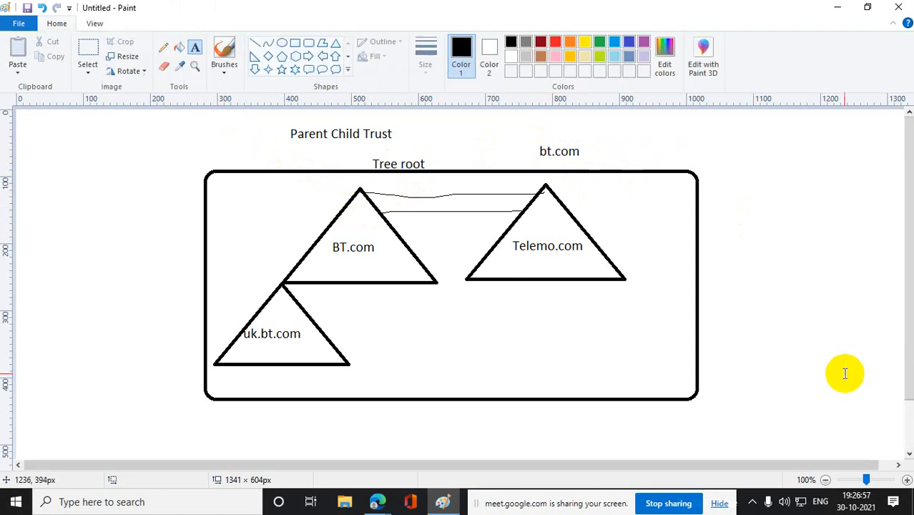
# - Pencil a tick mark over the BT.com triangle and circle the "bt.com" label above the frame
pyautogui.click(163, 47)
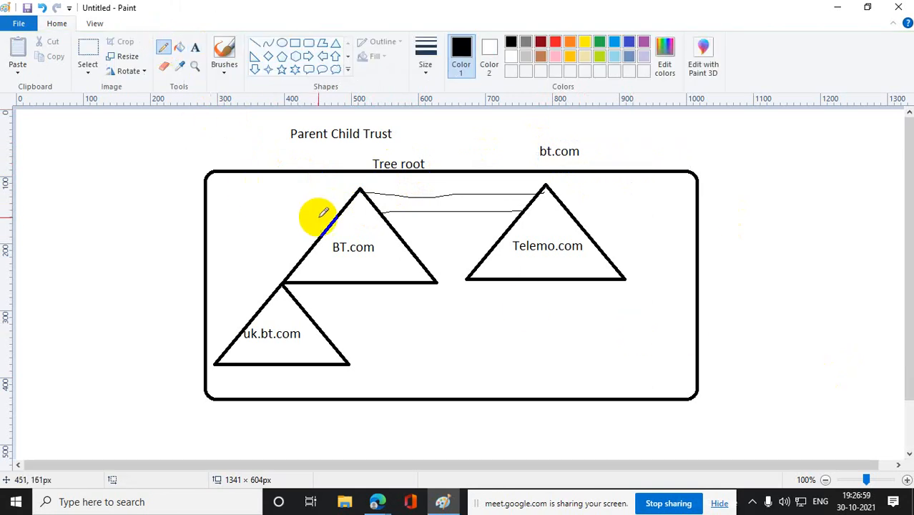
pyautogui.moveTo(323, 213)
pyautogui.mouseDown()
pyautogui.moveTo(351, 240)
pyautogui.moveTo(409, 210)
pyautogui.moveTo(562, 188)
pyautogui.mouseUp()
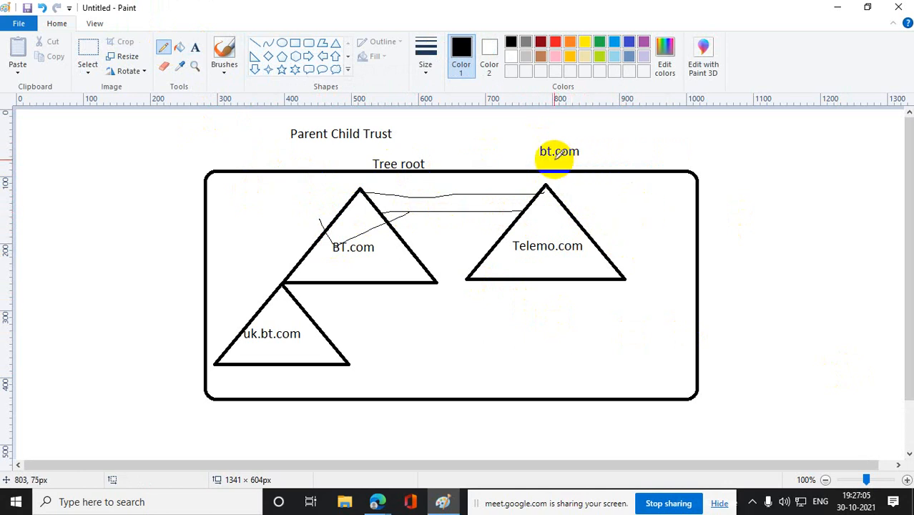
pyautogui.moveTo(603, 145)
pyautogui.mouseDown()
pyautogui.moveTo(549, 139)
pyautogui.moveTo(535, 151)
pyautogui.moveTo(602, 143)
pyautogui.mouseUp()
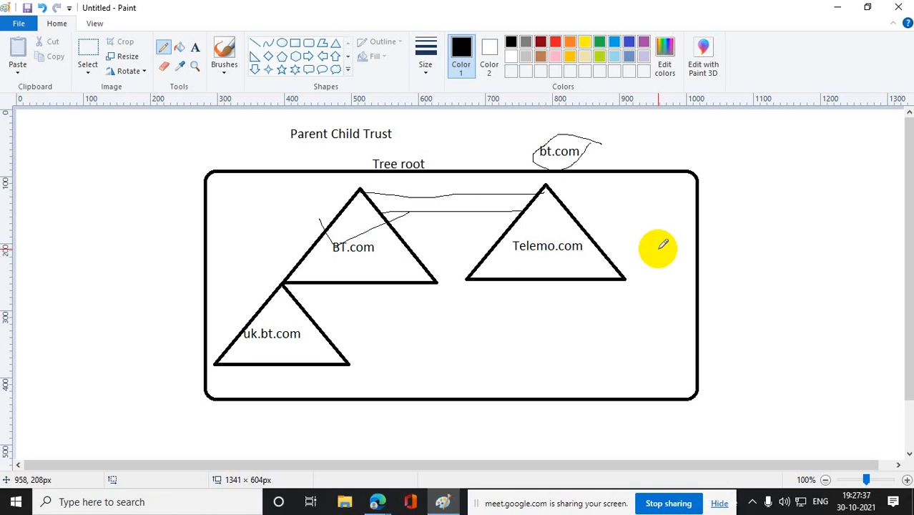
# - Pencil a line down the outer left side of the BT.com–uk.bt.com tree and another from Telemo.com's apex down to the frame's right edge
pyautogui.moveTo(344, 191)
pyautogui.mouseDown()
pyautogui.moveTo(266, 273)
pyautogui.moveTo(215, 353)
pyautogui.mouseUp()
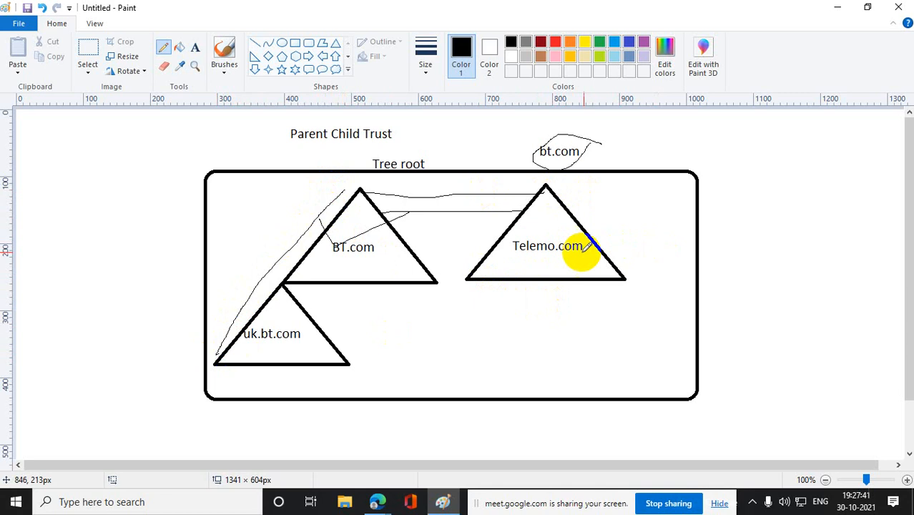
pyautogui.moveTo(565, 191); pyautogui.dragTo(695, 336)
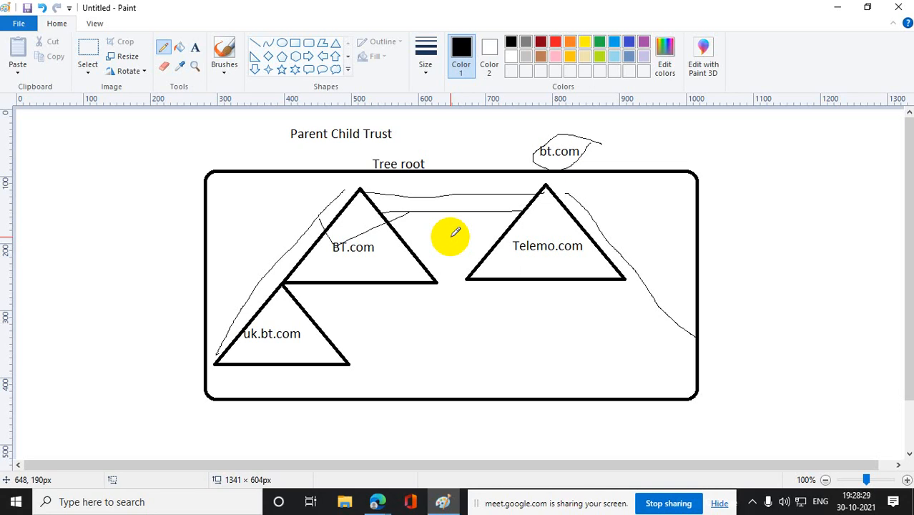
# - Clear the entire parent-child and tree-root trust drawing from the canvas
pyautogui.click(89, 50)
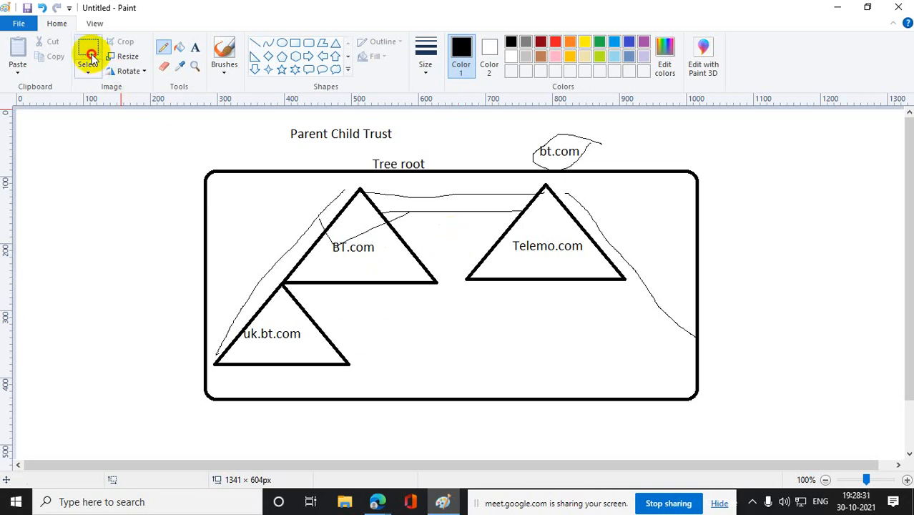
pyautogui.moveTo(136, 114); pyautogui.dragTo(833, 431)
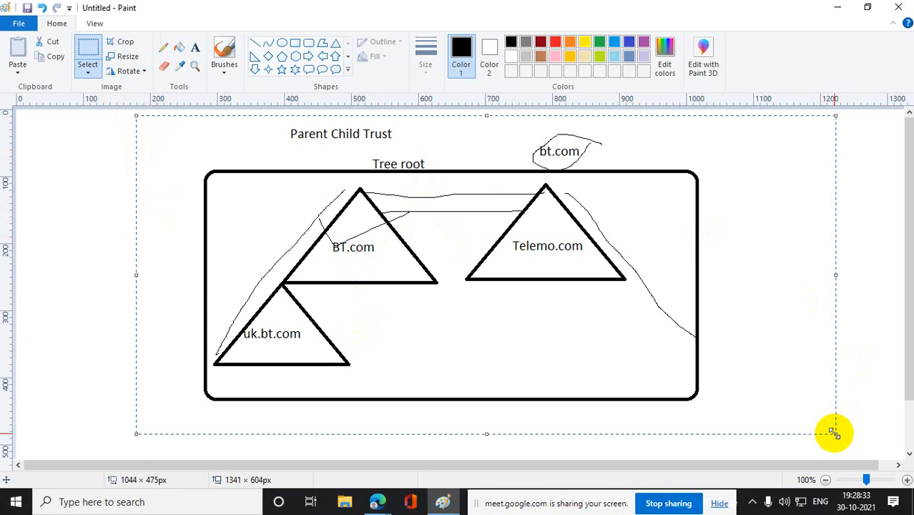
pyautogui.press('Delete')
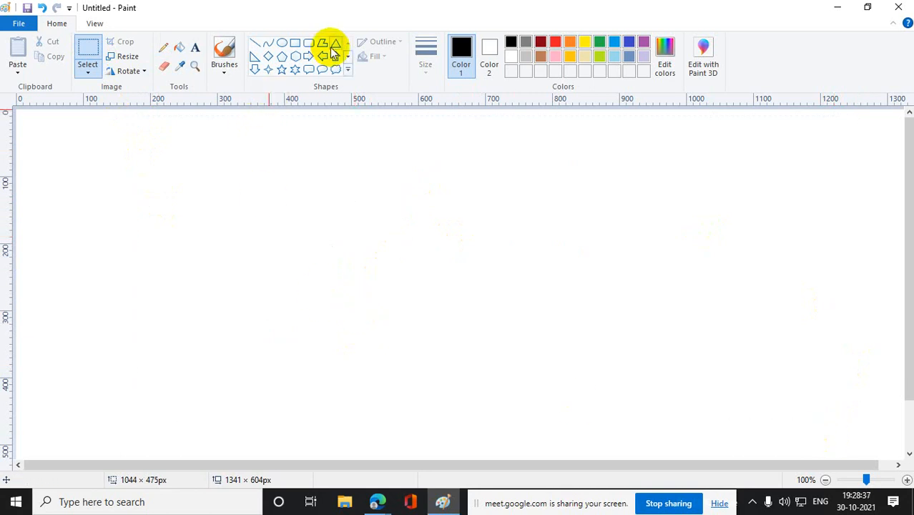
# - Add the heading text "External Trust" near the upper middle of the canvas
pyautogui.click(195, 47)
pyautogui.moveTo(301, 128); pyautogui.dragTo(558, 163)
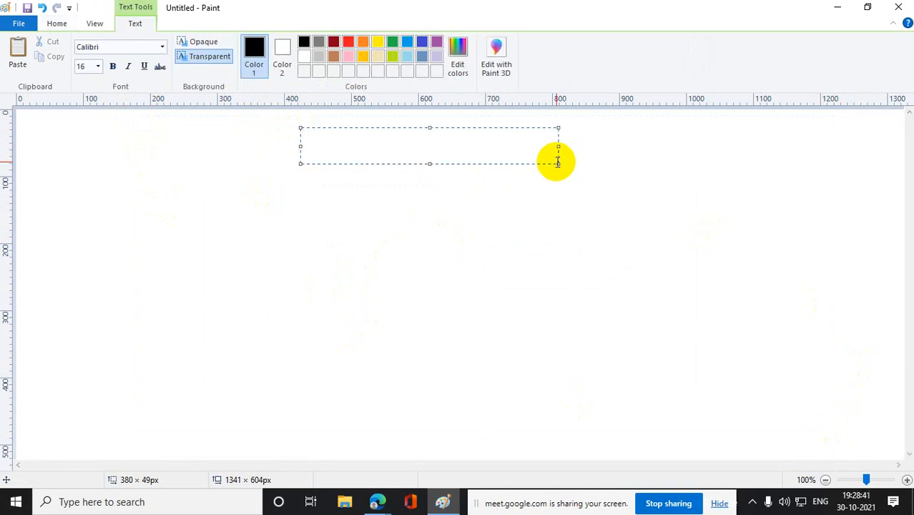
pyautogui.write('External ')
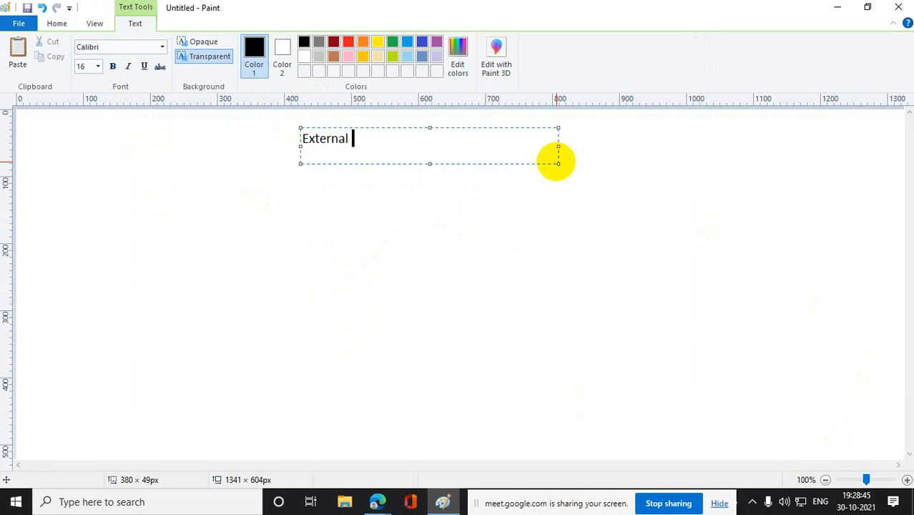
pyautogui.write('Trust')
pyautogui.click(558, 226)
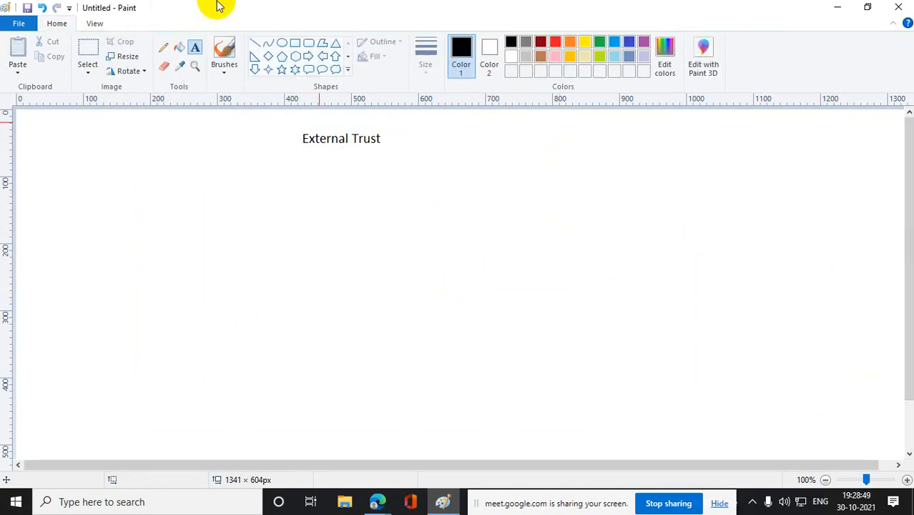
# - Draw a parent triangle on the left half of the canvas with two child triangles hanging from its base corners, the left child about 187 × 121 px
pyautogui.click(336, 42)
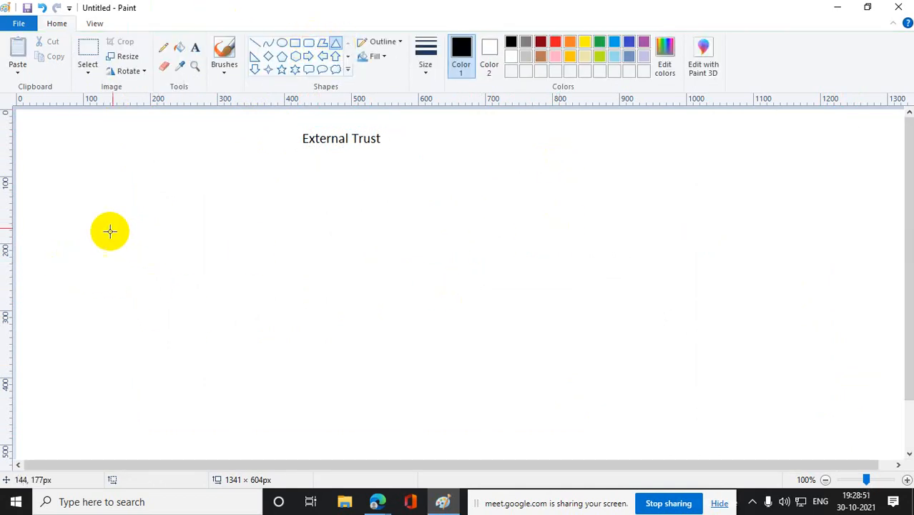
pyautogui.moveTo(112, 204); pyautogui.dragTo(264, 267)
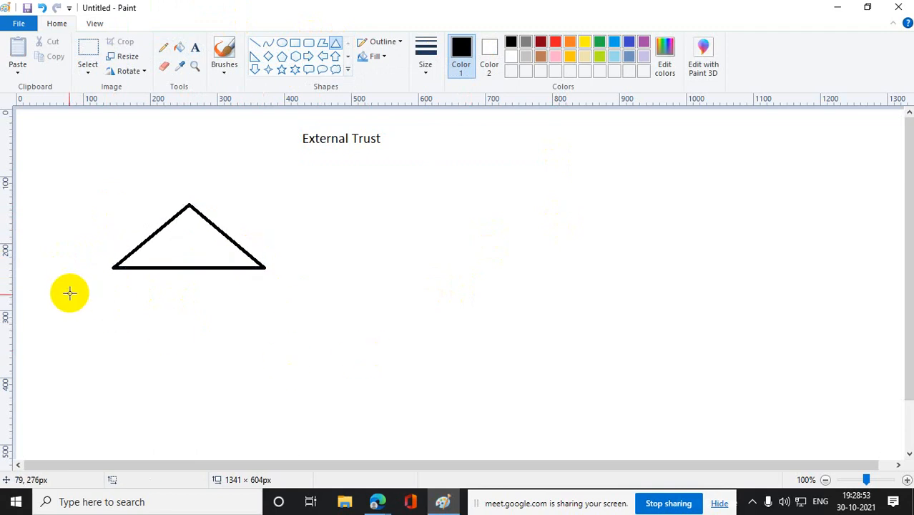
pyautogui.moveTo(72, 302); pyautogui.dragTo(197, 382)
pyautogui.moveTo(111, 339); pyautogui.dragTo(115, 334)
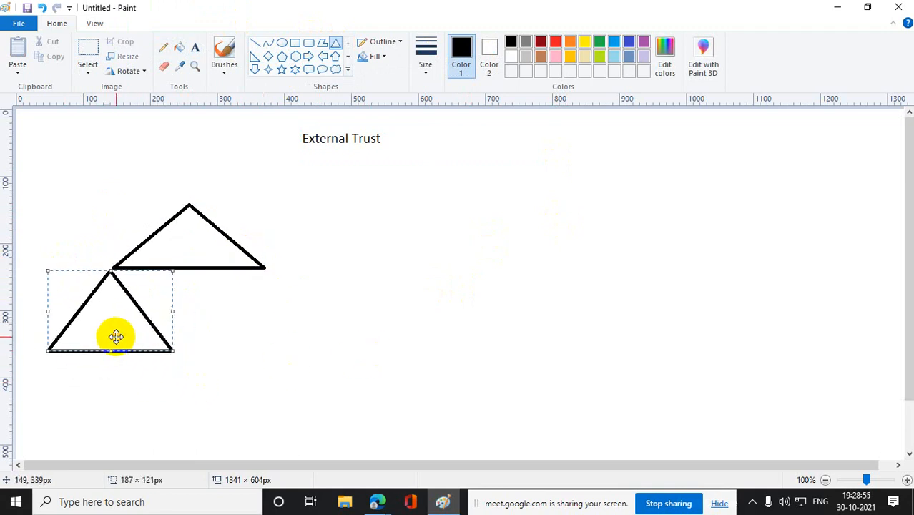
pyautogui.click(334, 389)
pyautogui.moveTo(230, 272)
pyautogui.mouseDown()
pyautogui.moveTo(333, 347)
pyautogui.moveTo(281, 324)
pyautogui.mouseUp()
pyautogui.click(402, 345)
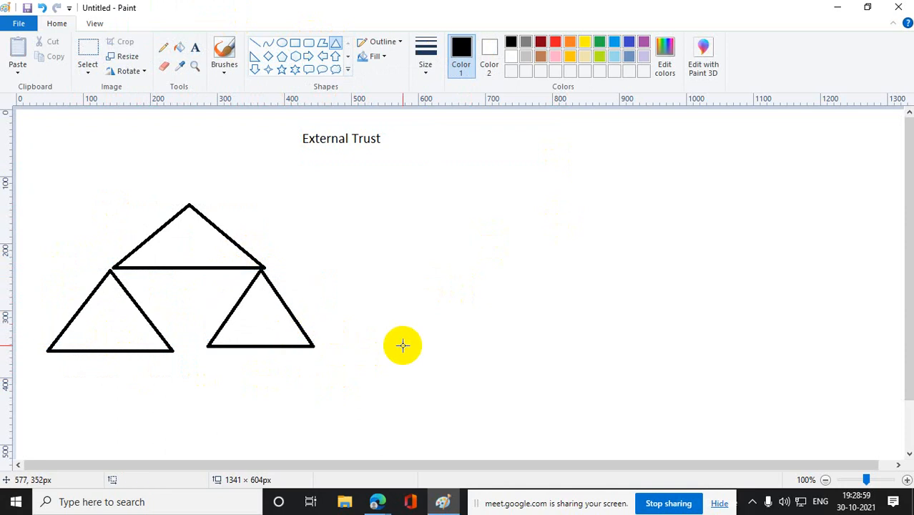
# - Label the parent triangle "Hp.com"
pyautogui.click(196, 47)
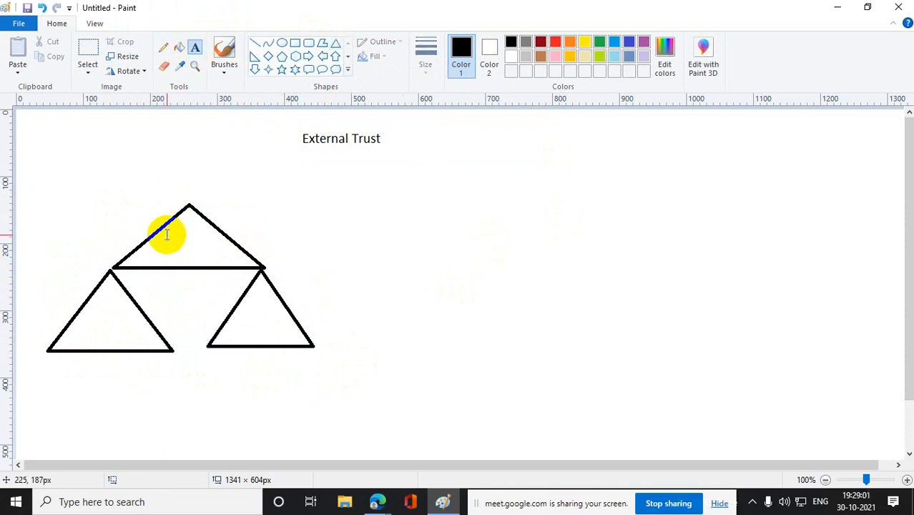
pyautogui.moveTo(160, 237); pyautogui.dragTo(230, 251)
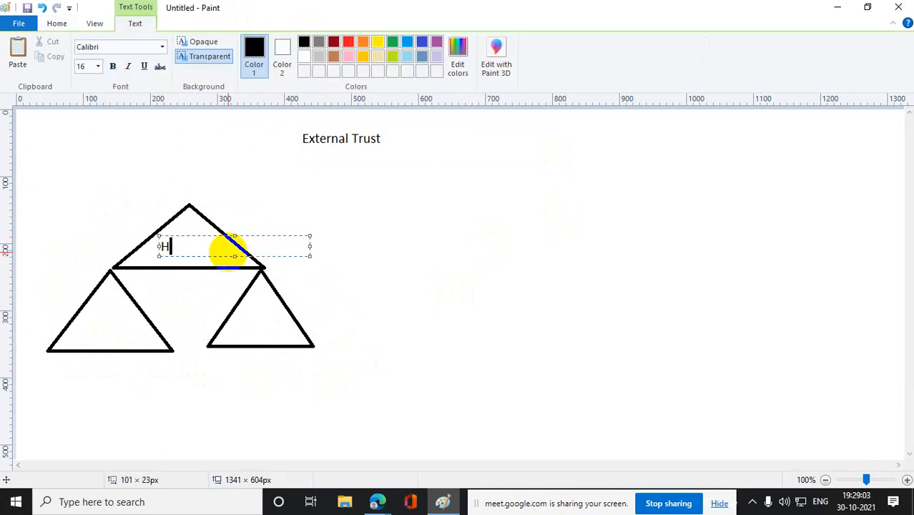
pyautogui.write('Hp.com')
pyautogui.click(430, 267)
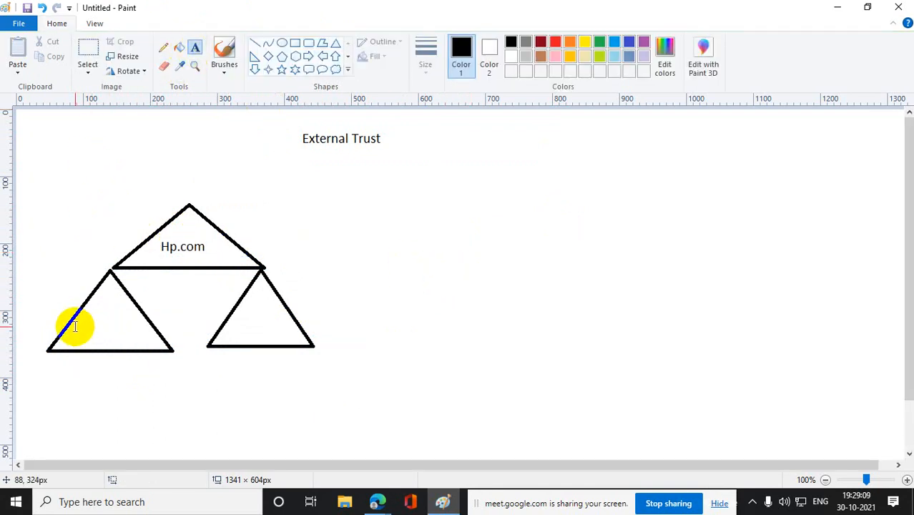
# - Label the left child triangle "uk.hp.com" and the right child triangle "us.hp.com"
pyautogui.moveTo(71, 322); pyautogui.dragTo(141, 336)
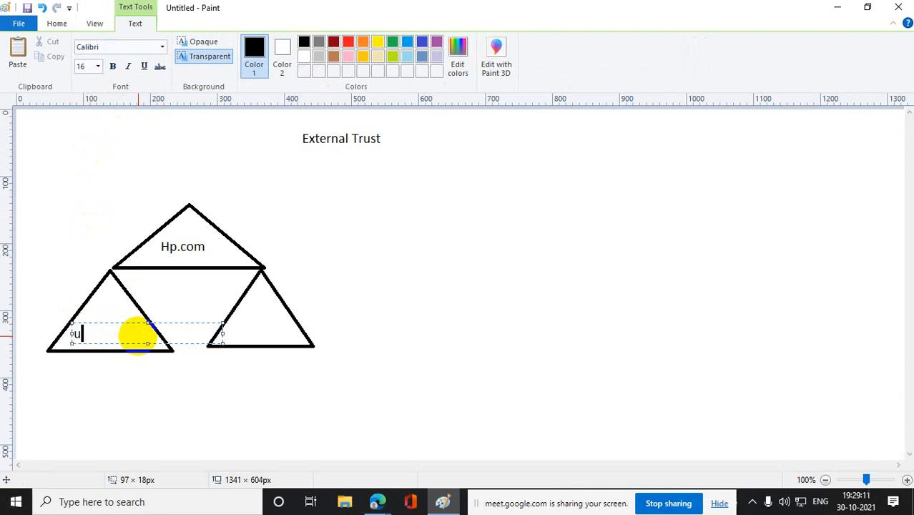
pyautogui.write('uk.hp.com')
pyautogui.click(357, 342)
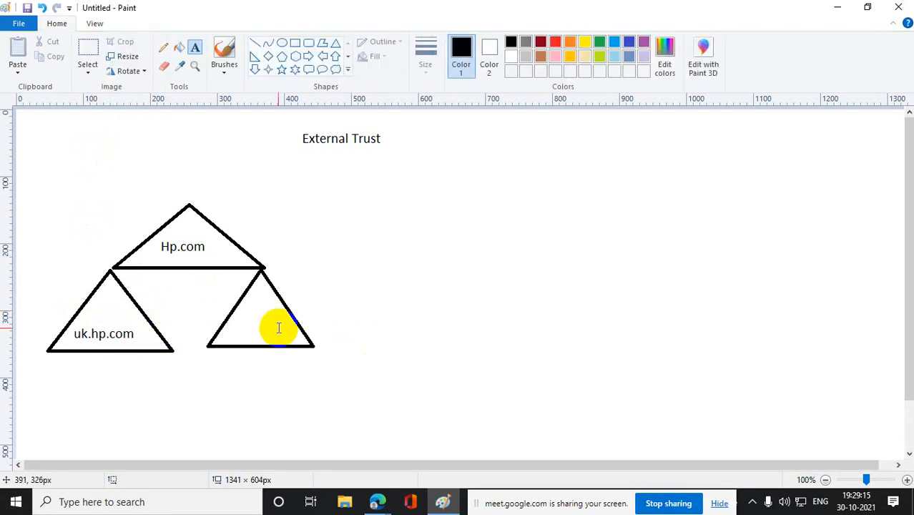
pyautogui.moveTo(234, 318); pyautogui.dragTo(328, 330)
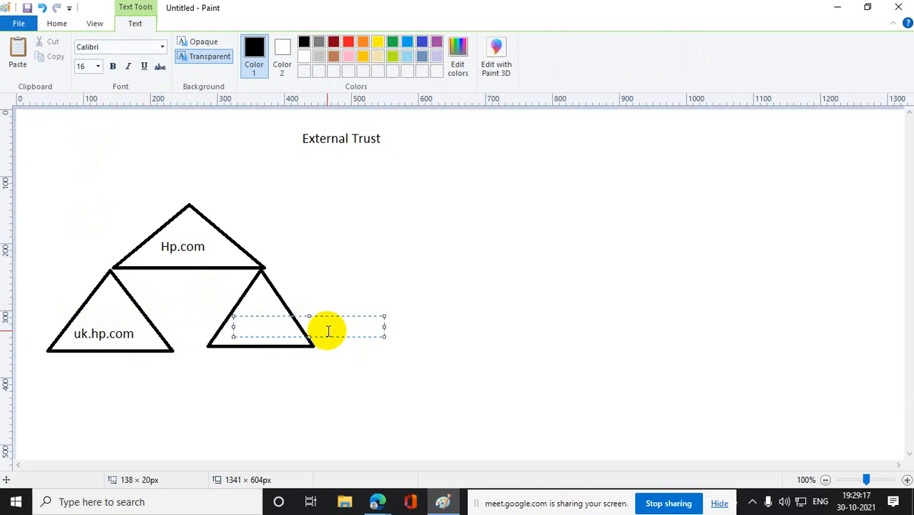
pyautogui.write('us.hp.com')
pyautogui.click(488, 291)
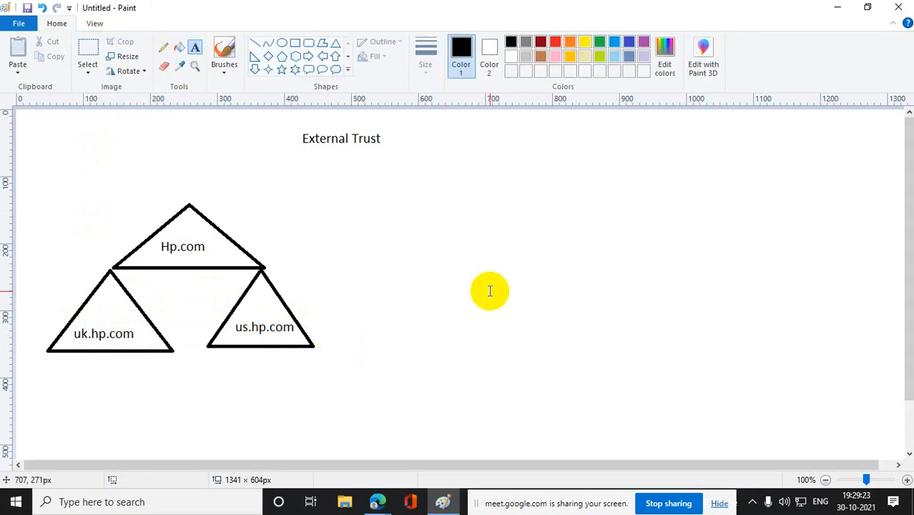
# - Draw a separate parent triangle to the right of the Hp.com tree and label it "IBM.com"
pyautogui.click(335, 44)
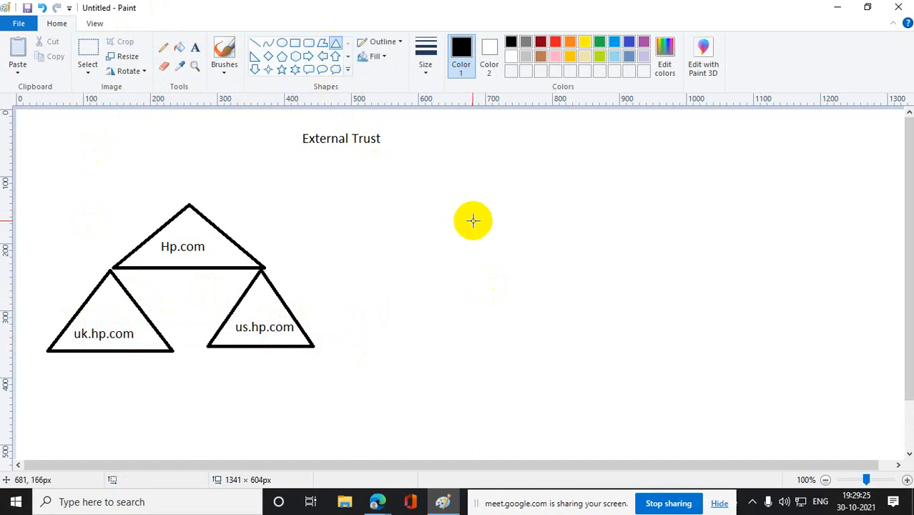
pyautogui.moveTo(441, 197); pyautogui.dragTo(623, 266)
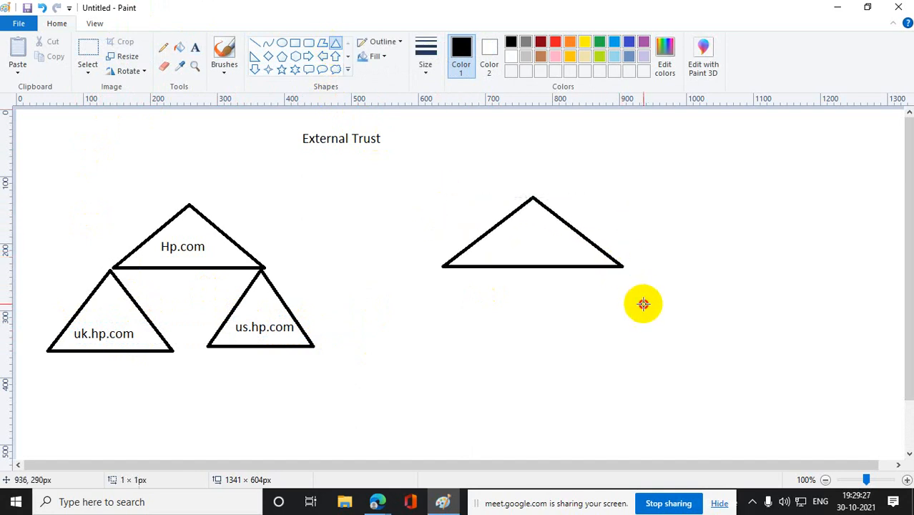
pyautogui.click(194, 47)
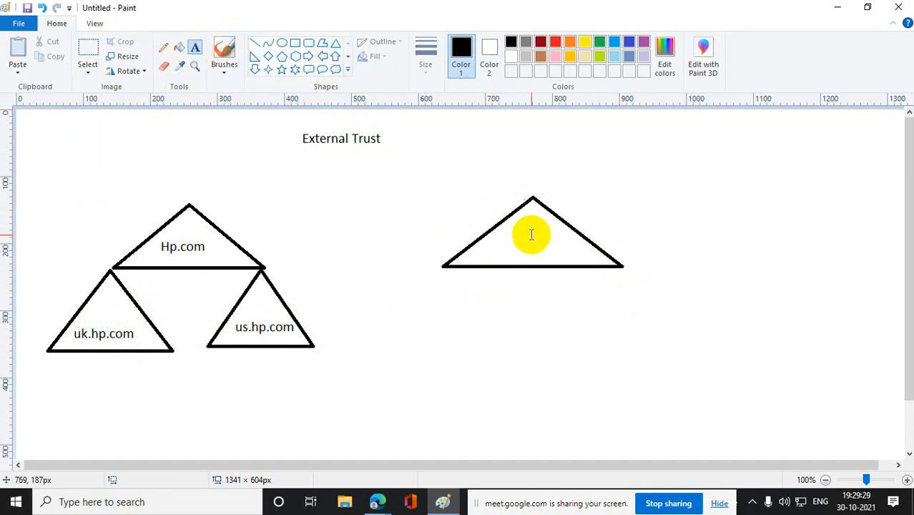
pyautogui.moveTo(500, 231); pyautogui.dragTo(588, 247)
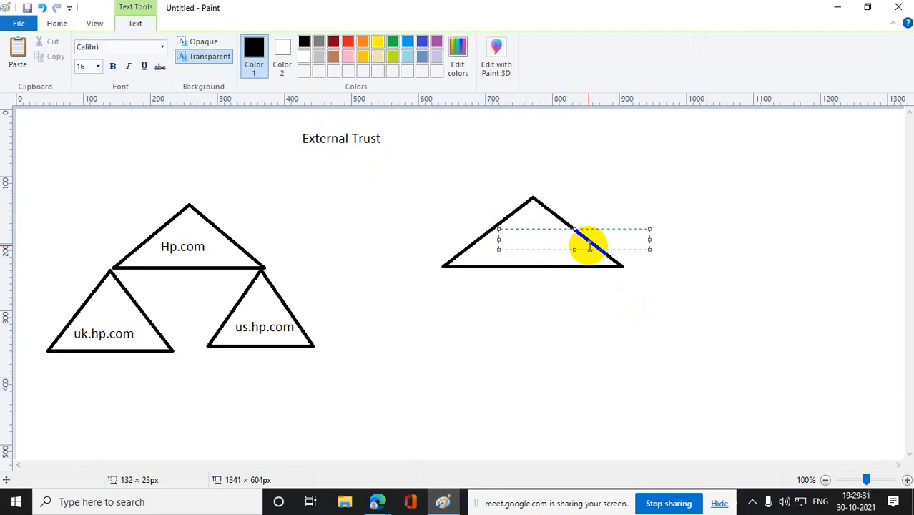
pyautogui.write('IBM.com')
pyautogui.click(613, 271)
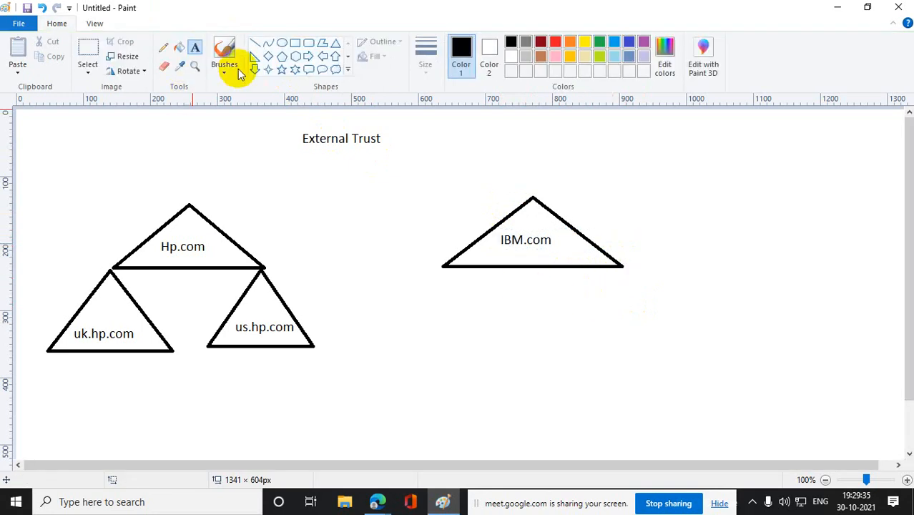
pyautogui.moveTo(376, 284); pyautogui.dragTo(526, 357)
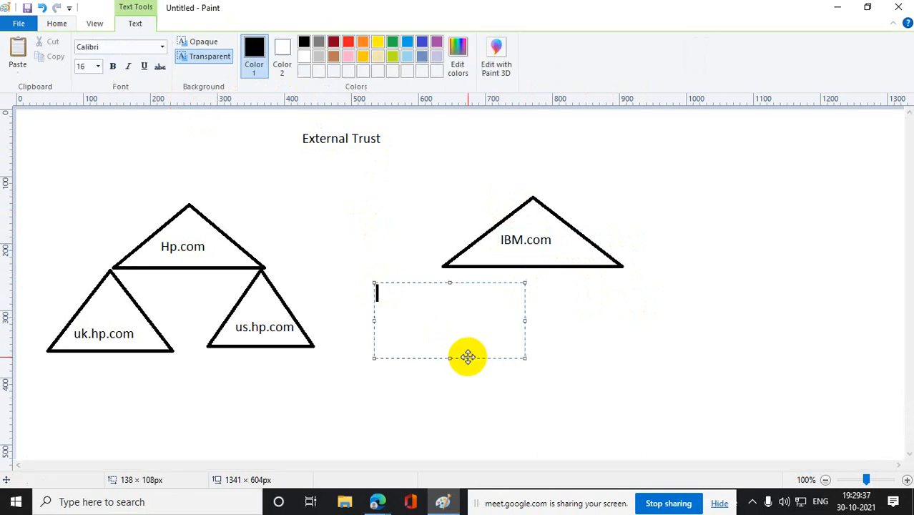
pyautogui.click(538, 353)
pyautogui.click(335, 43)
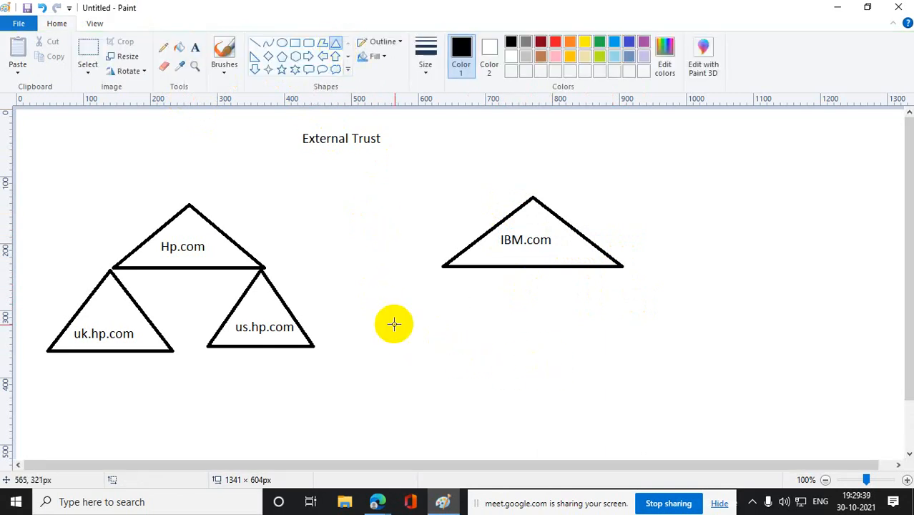
pyautogui.moveTo(413, 306); pyautogui.dragTo(497, 413)
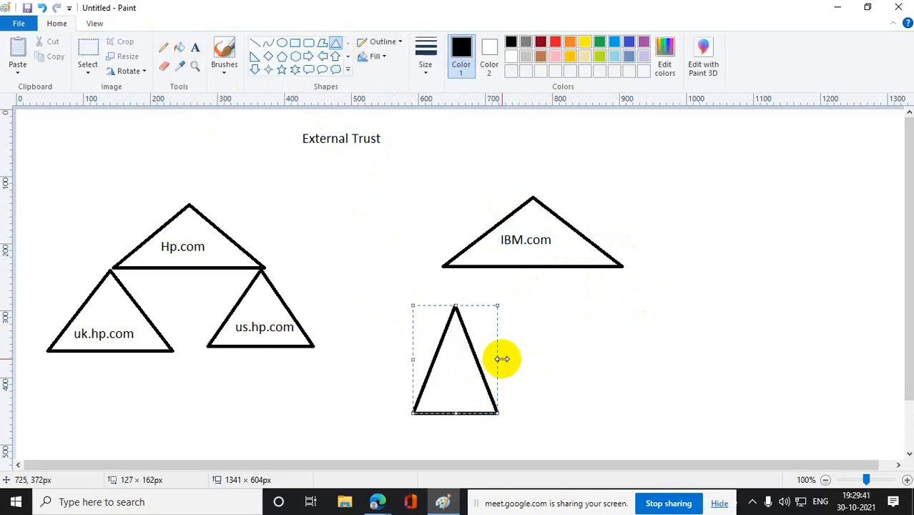
pyautogui.moveTo(499, 357); pyautogui.dragTo(547, 342)
pyautogui.click(553, 316)
pyautogui.moveTo(478, 392); pyautogui.dragTo(439, 326)
pyautogui.click(606, 368)
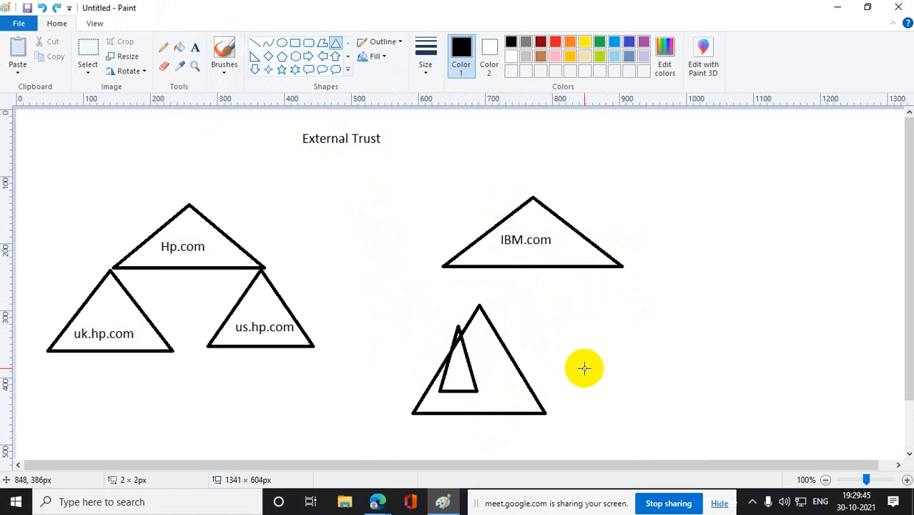
pyautogui.hotkey('ctrl', 'z')
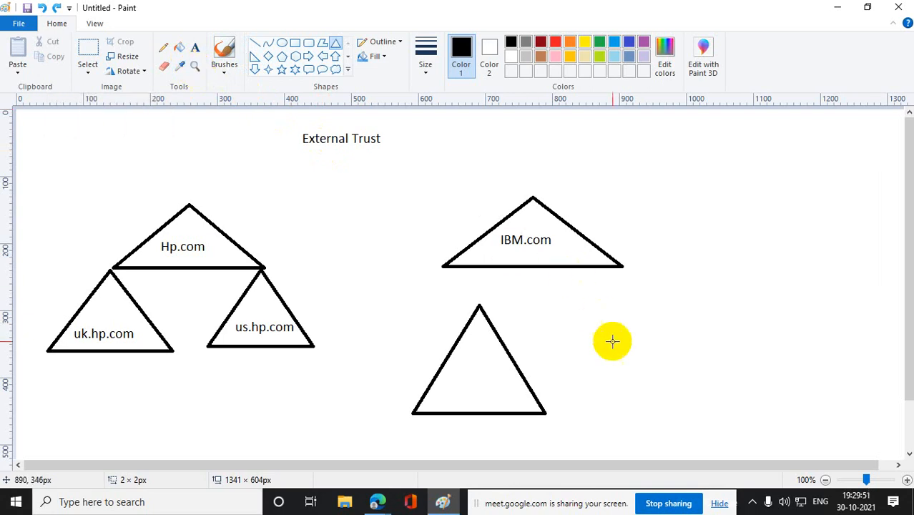
pyautogui.click(87, 50)
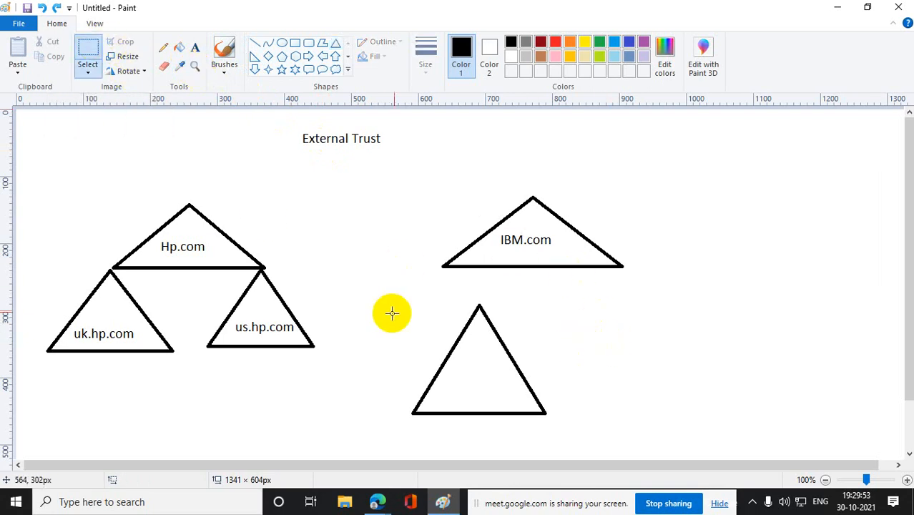
pyautogui.moveTo(399, 281); pyautogui.dragTo(561, 424)
pyautogui.press('Delete')
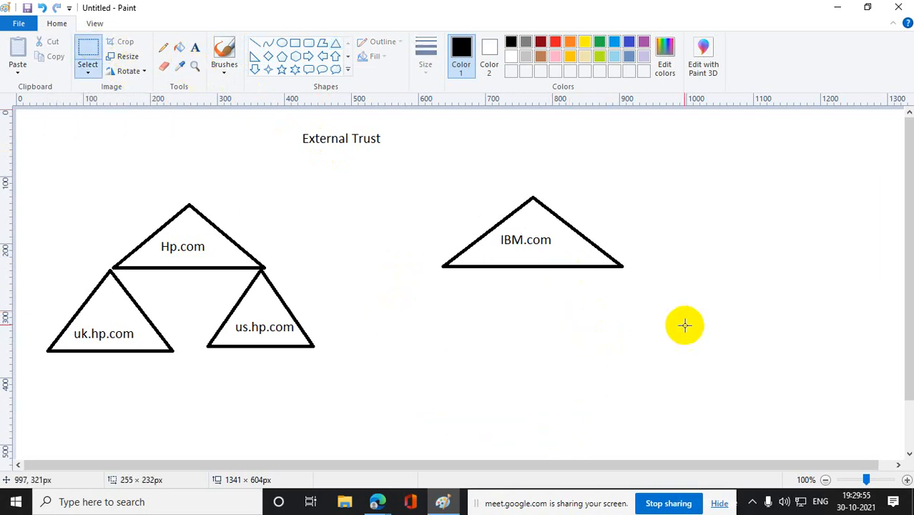
# - Draw a child triangle about 167 × 94 px with its apex joined to the left base corner of the IBM.com triangle
pyautogui.click(336, 45)
pyautogui.moveTo(431, 270); pyautogui.dragTo(536, 327)
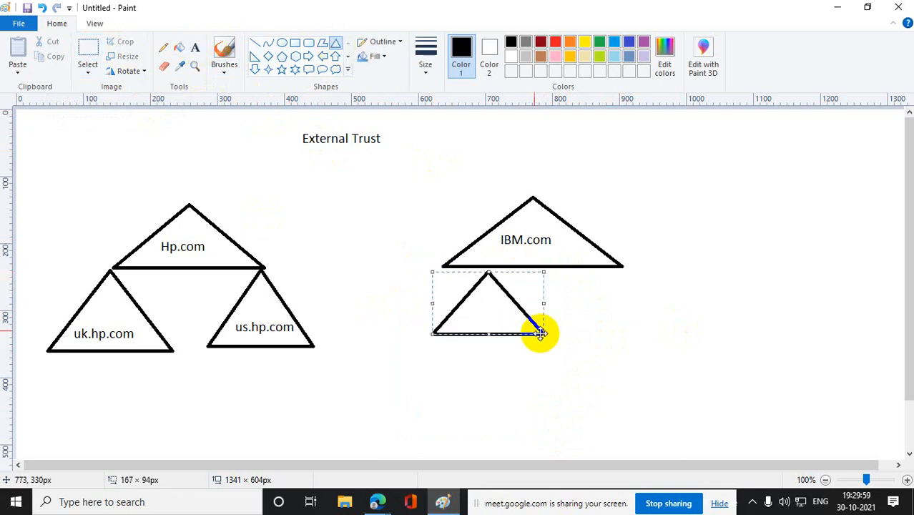
pyautogui.moveTo(492, 304); pyautogui.dragTo(455, 295)
pyautogui.click(577, 345)
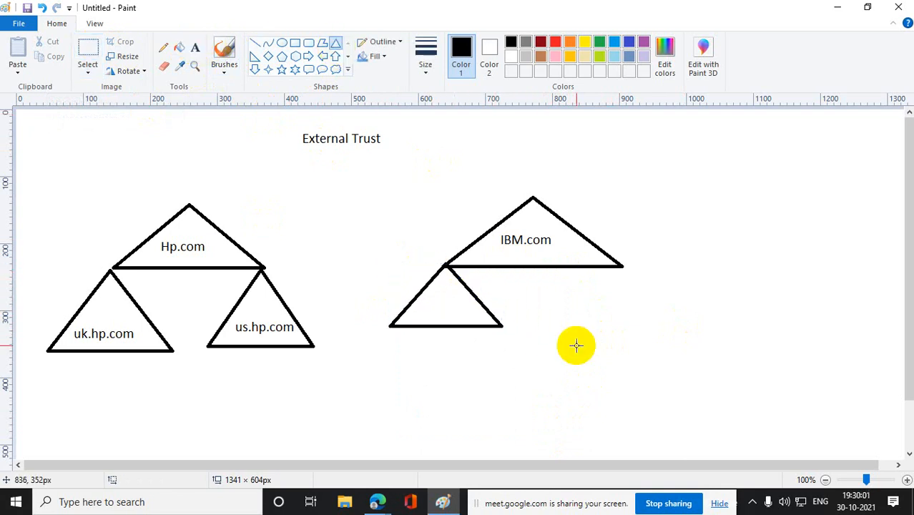
# - Add the label "daks.ibm.com" just beneath the IBM.com child triangle
pyautogui.click(195, 47)
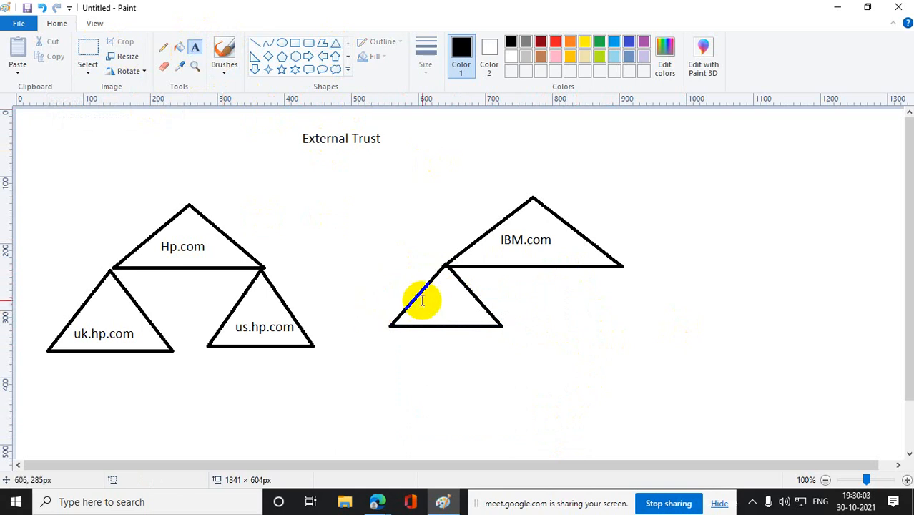
pyautogui.moveTo(390, 339); pyautogui.dragTo(515, 352)
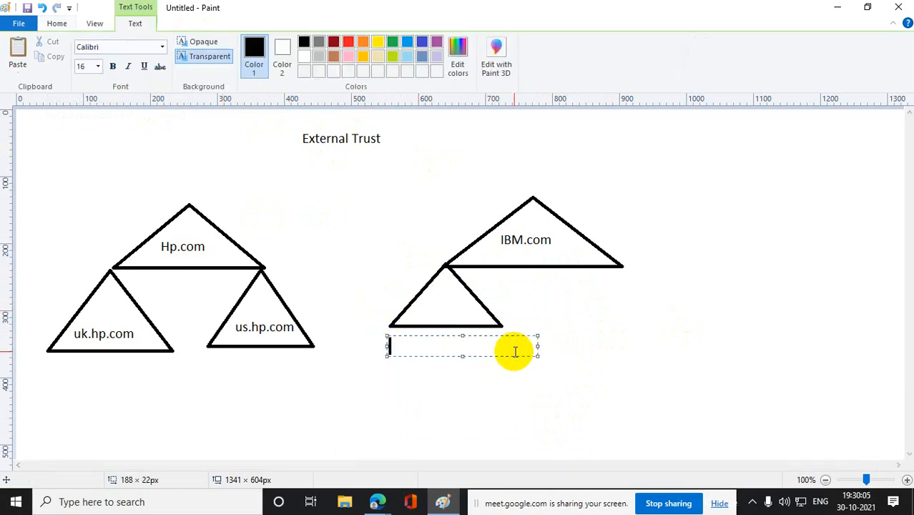
pyautogui.write('daks.ibm.com')
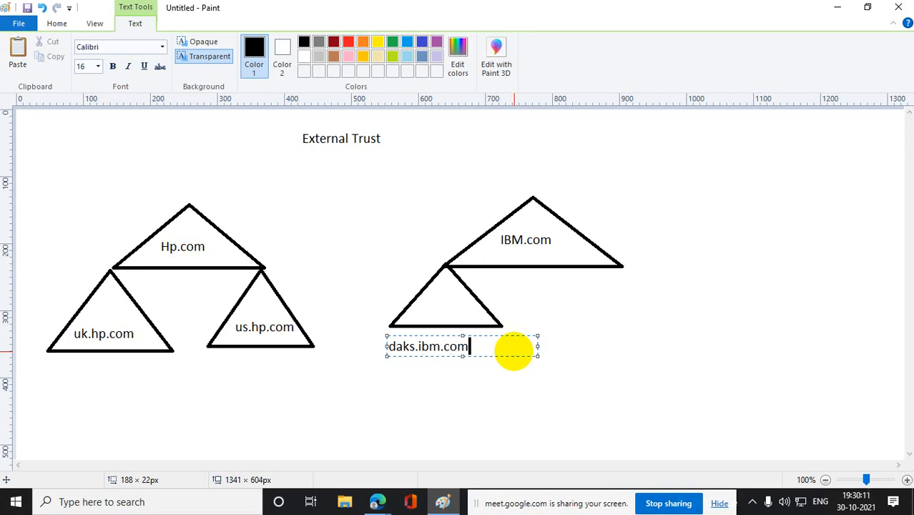
# - Draw a second IBM.com child triangle about 188 × 118 px with its apex joined to the right base corner of the IBM.com triangle
pyautogui.click(565, 391)
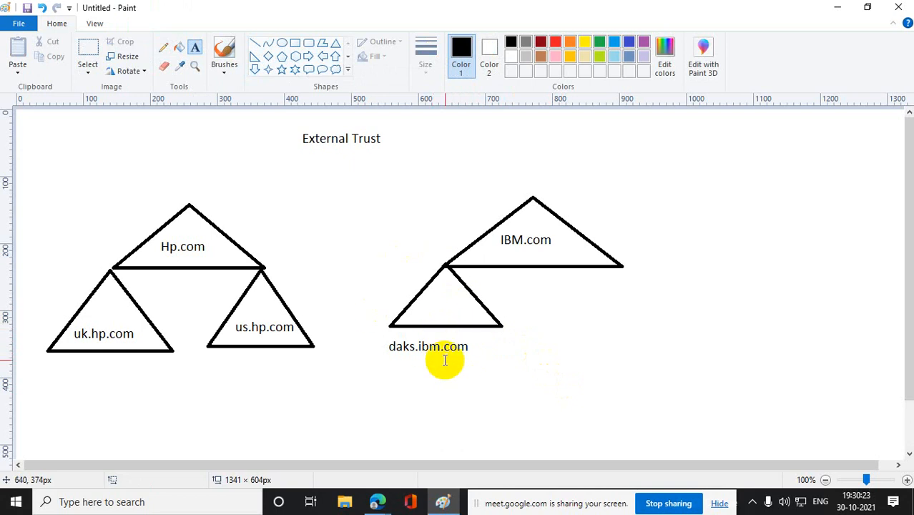
pyautogui.click(493, 394)
pyautogui.click(744, 341)
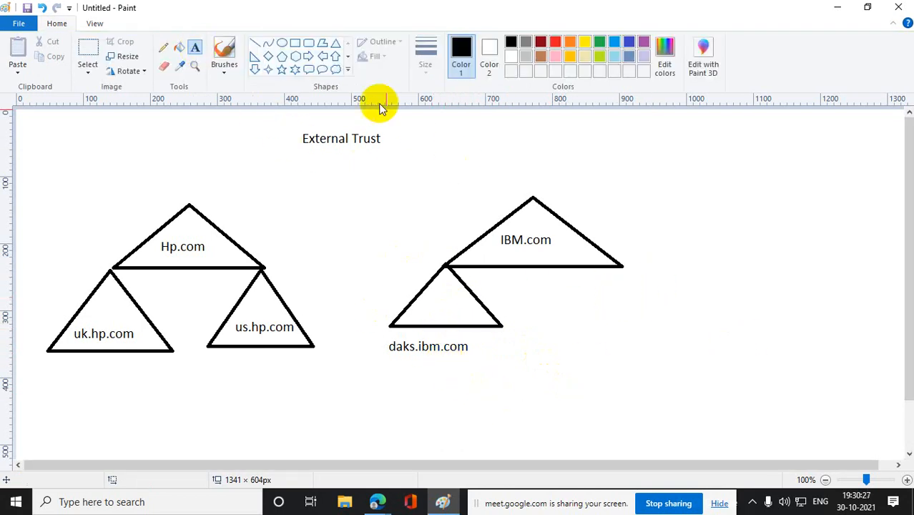
pyautogui.click(335, 43)
pyautogui.moveTo(590, 307); pyautogui.dragTo(717, 386)
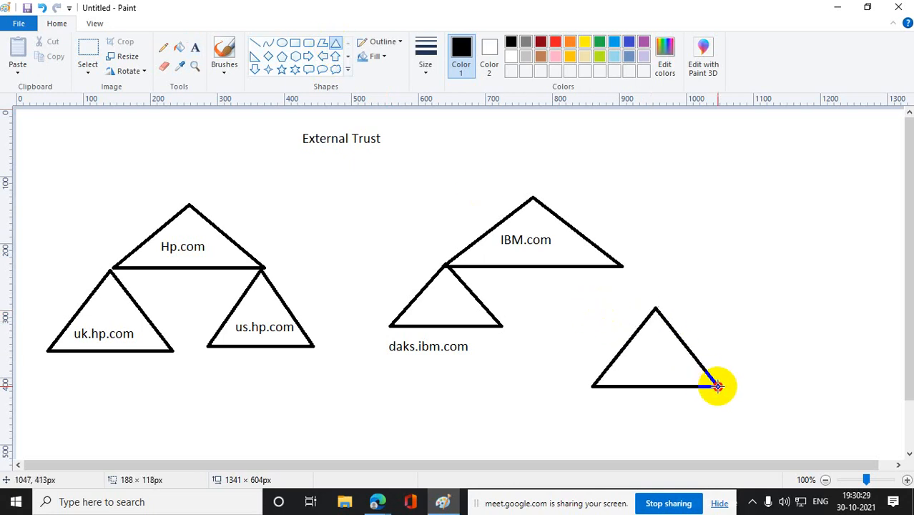
pyautogui.moveTo(680, 361); pyautogui.dragTo(651, 321)
pyautogui.click(751, 338)
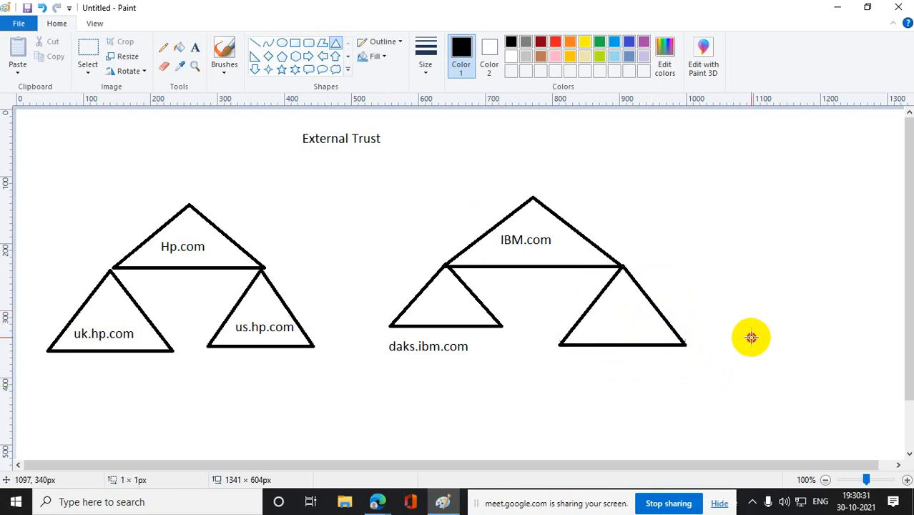
# - Label the right IBM.com child triangle "Lenovo.ibm.com" just above its base
pyautogui.click(198, 51)
pyautogui.moveTo(581, 328); pyautogui.dragTo(674, 335)
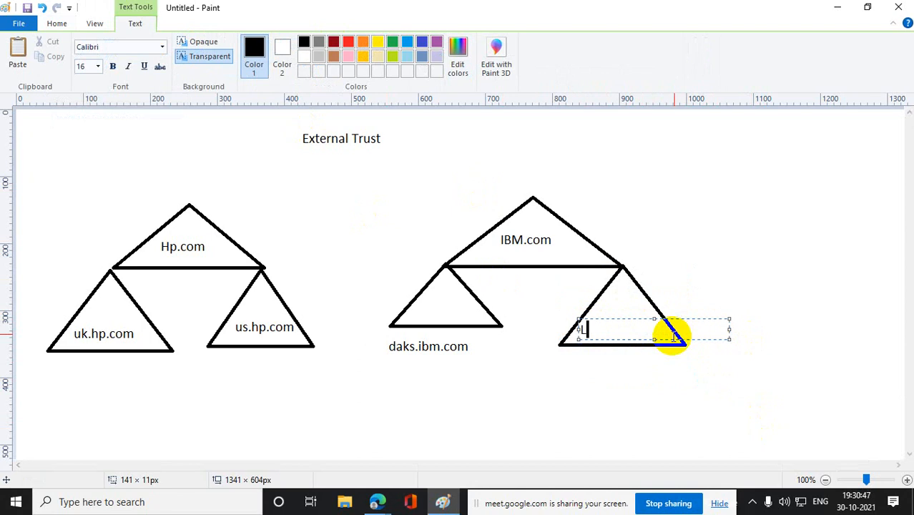
pyautogui.write('enovo.ibm')
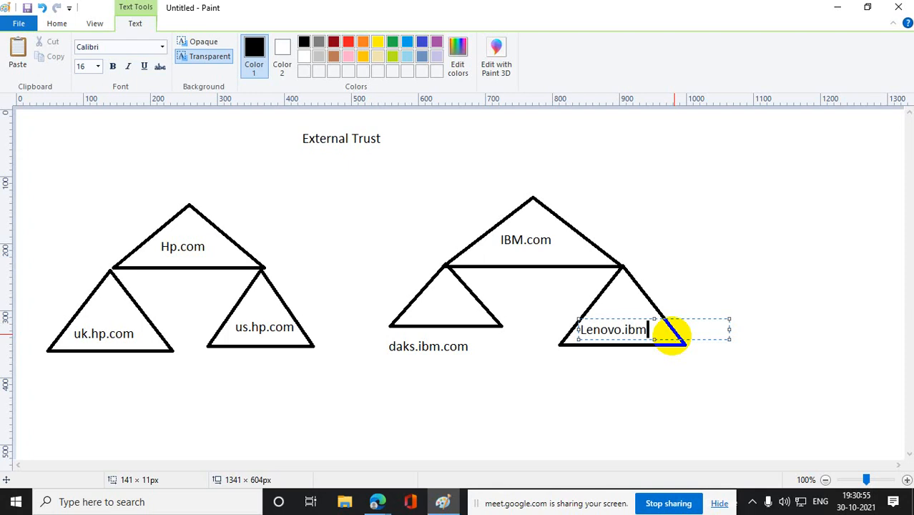
pyautogui.write('.com')
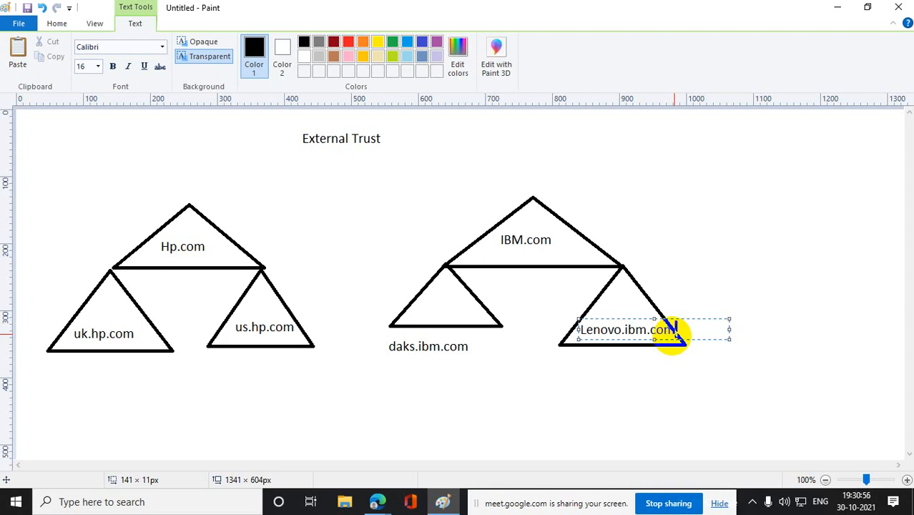
pyautogui.click(740, 436)
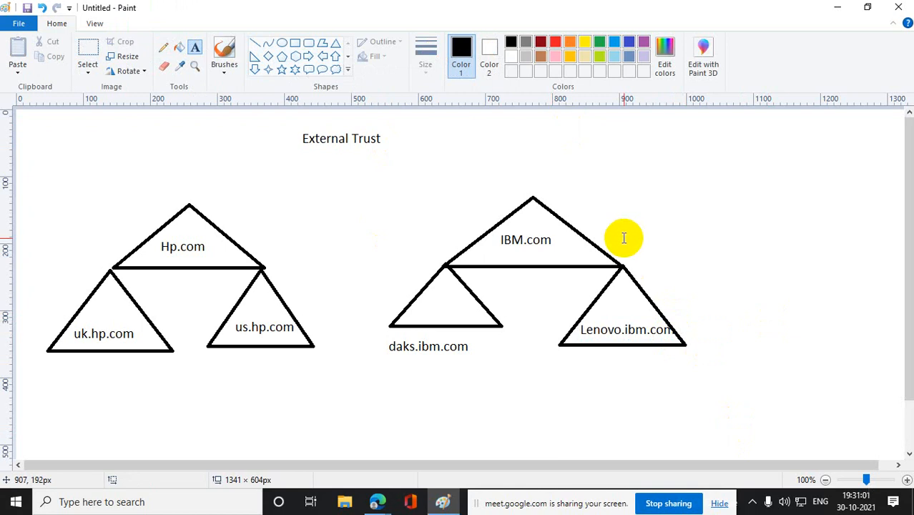
# - Connect the Hp.com triangle's right side to the Lenovo.ibm.com triangle's left side with a freehand pencil line and a straight line about 569 × 111 px
pyautogui.click(163, 47)
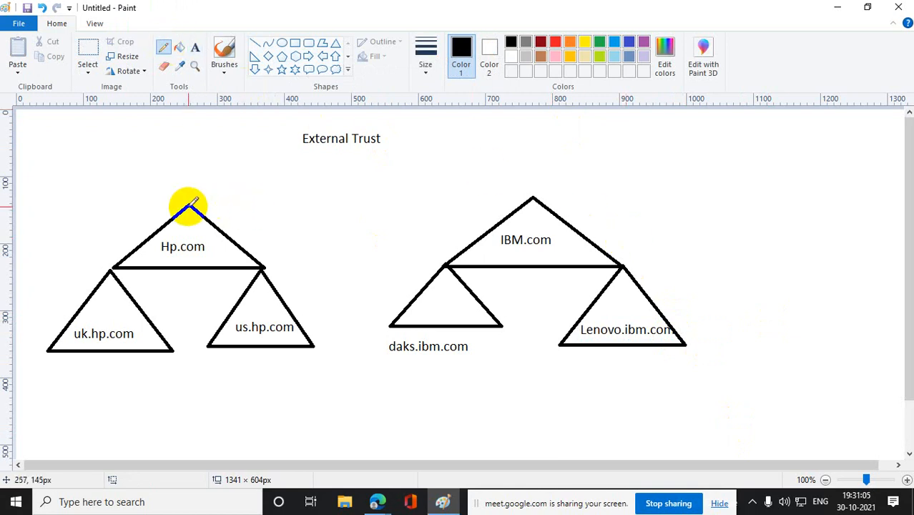
pyautogui.moveTo(192, 205); pyautogui.dragTo(192, 204)
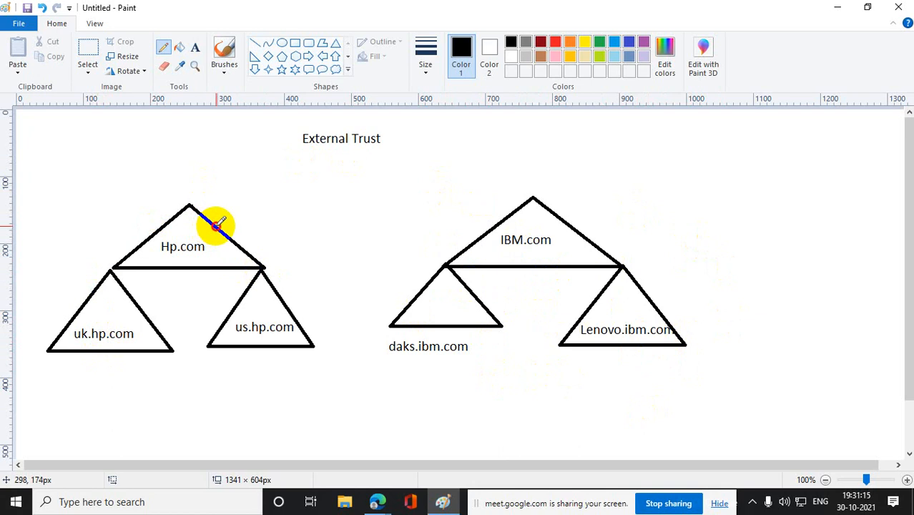
pyautogui.moveTo(217, 227)
pyautogui.mouseDown()
pyautogui.moveTo(377, 271)
pyautogui.moveTo(593, 299)
pyautogui.mouseUp()
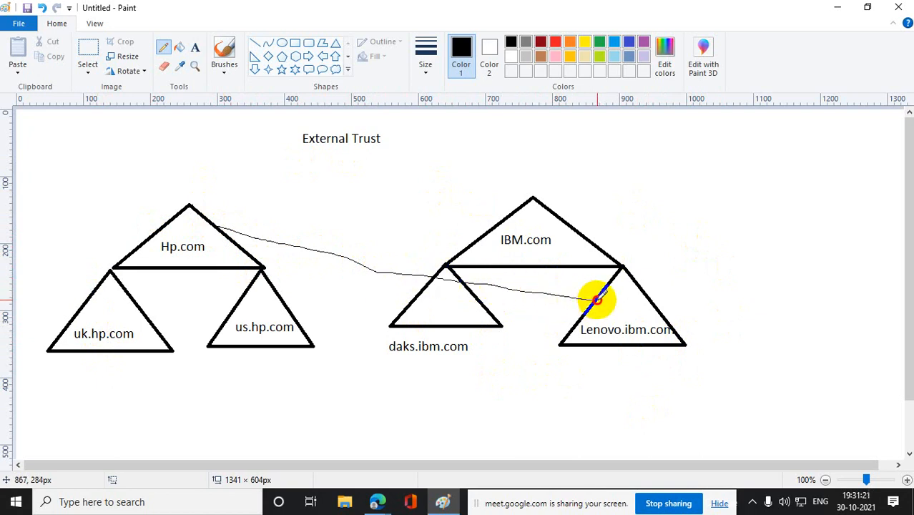
pyautogui.click(255, 43)
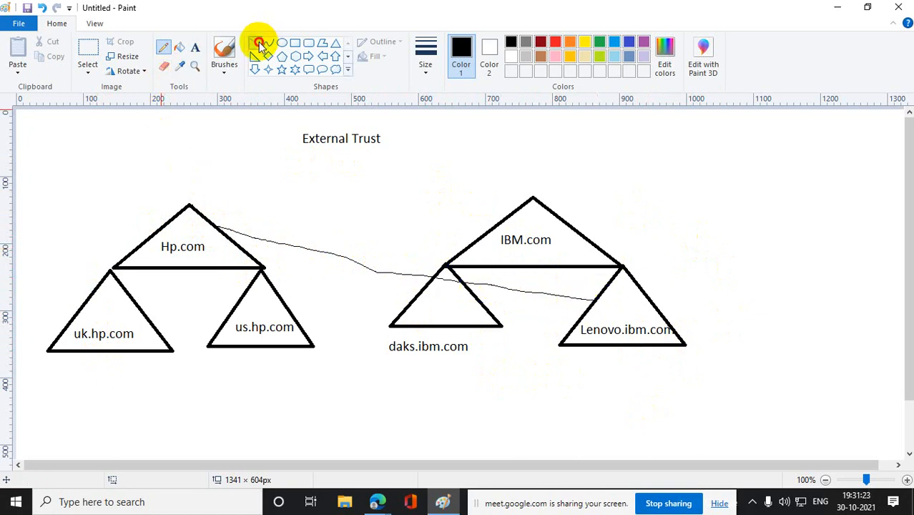
pyautogui.moveTo(217, 227); pyautogui.dragTo(593, 299)
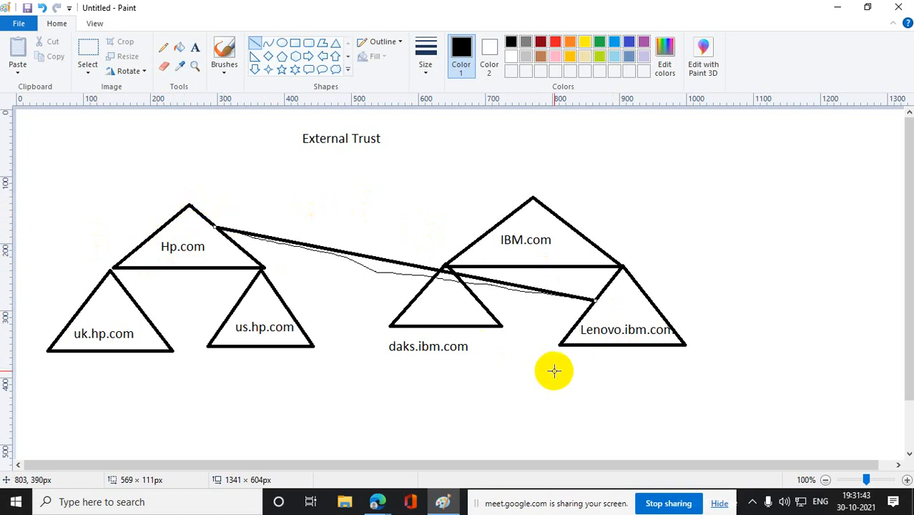
# - Add a short pencil stroke along the Hp.com end of the straight connecting line
pyautogui.click(164, 47)
pyautogui.moveTo(240, 230); pyautogui.dragTo(262, 233)
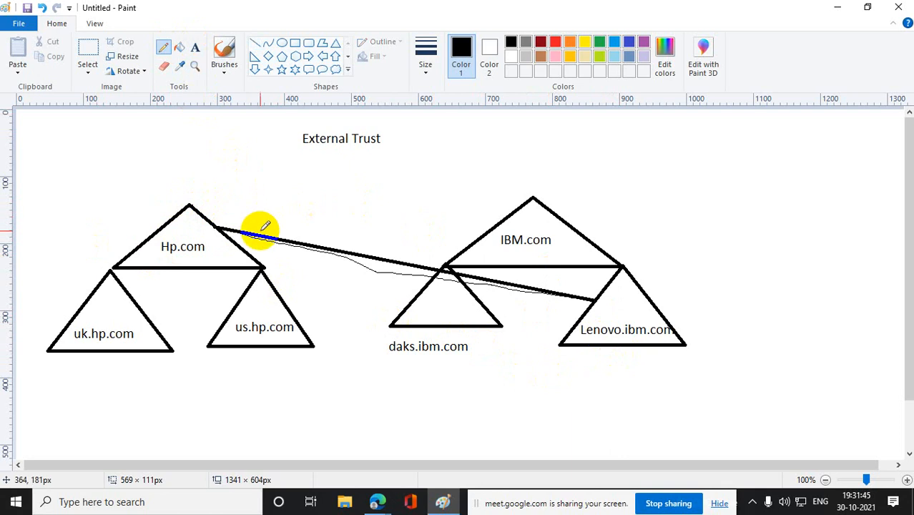
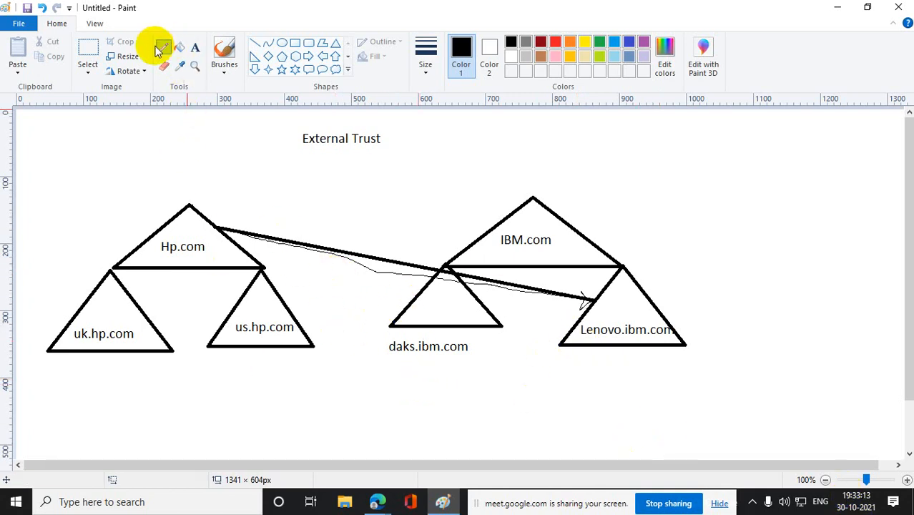
# - Draw two freehand pencil lines from the Hp.com triangle to the IBM.com triangle and circle the "External Trust" title
pyautogui.moveTo(214, 229); pyautogui.dragTo(488, 226)
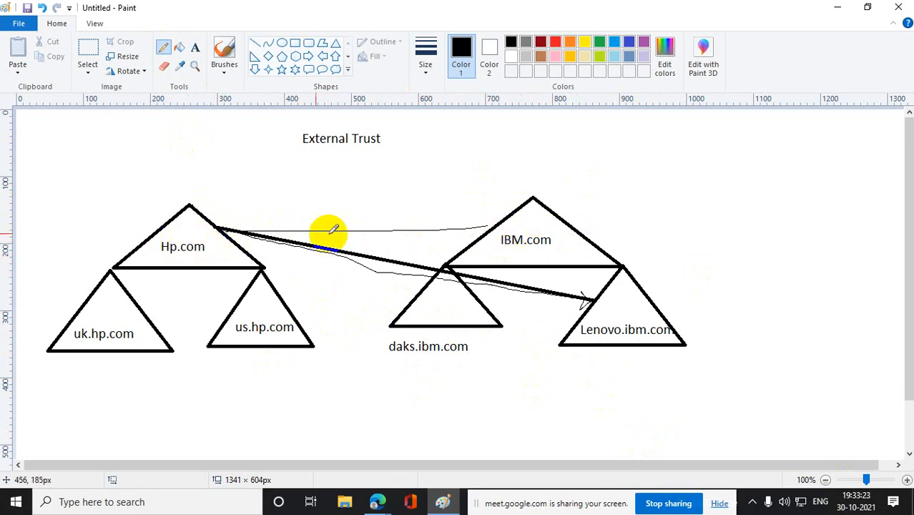
pyautogui.moveTo(207, 214)
pyautogui.mouseDown()
pyautogui.moveTo(306, 206)
pyautogui.moveTo(533, 229)
pyautogui.mouseUp()
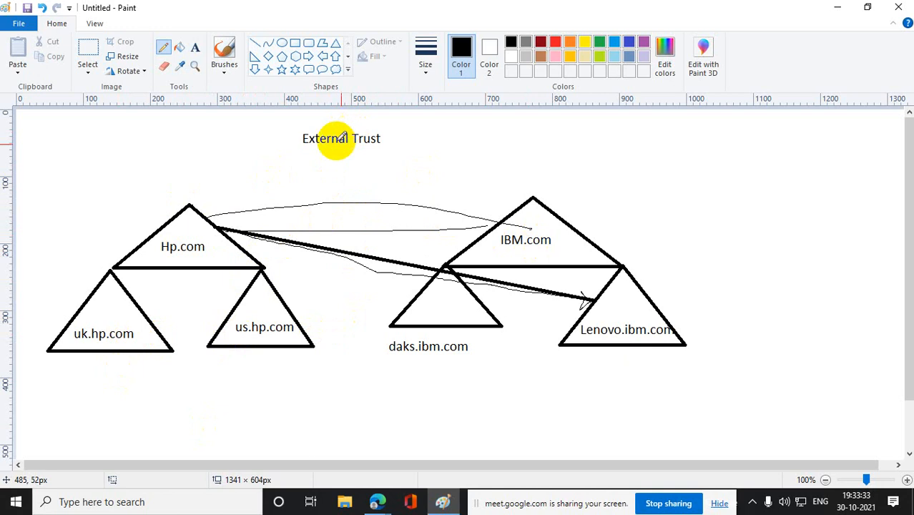
pyautogui.moveTo(426, 138)
pyautogui.mouseDown()
pyautogui.moveTo(347, 118)
pyautogui.moveTo(355, 167)
pyautogui.moveTo(398, 126)
pyautogui.mouseUp()
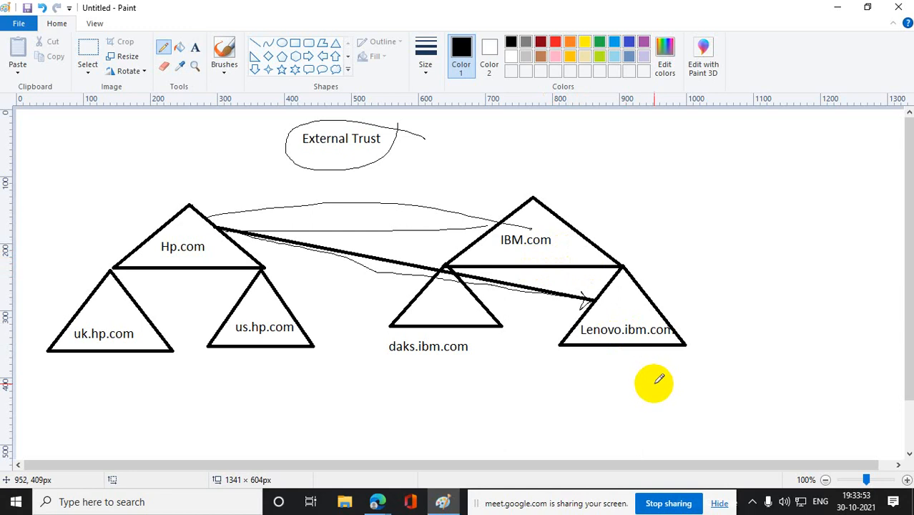
# - Select the entire External Trust drawing, about 1111 × 458 px, and delete it
pyautogui.click(88, 50)
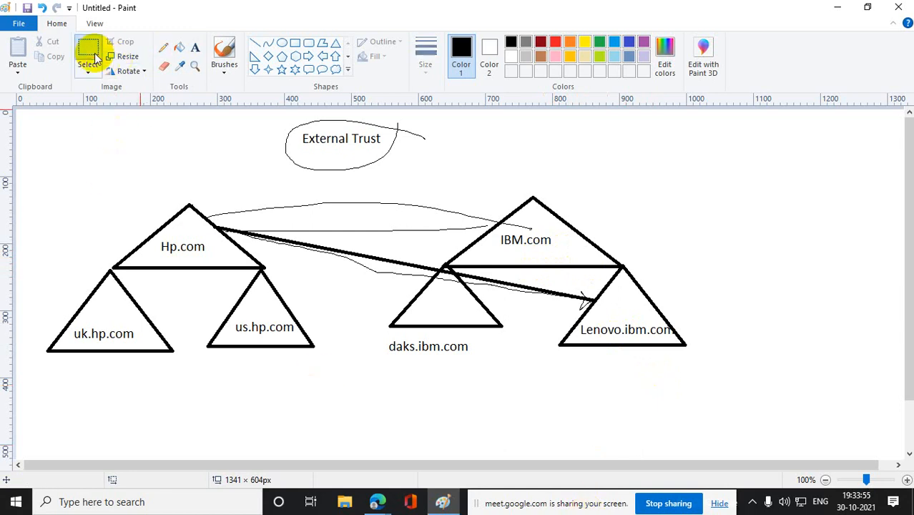
pyautogui.moveTo(44, 110); pyautogui.dragTo(579, 224)
pyautogui.moveTo(461, 204); pyautogui.dragTo(788, 414)
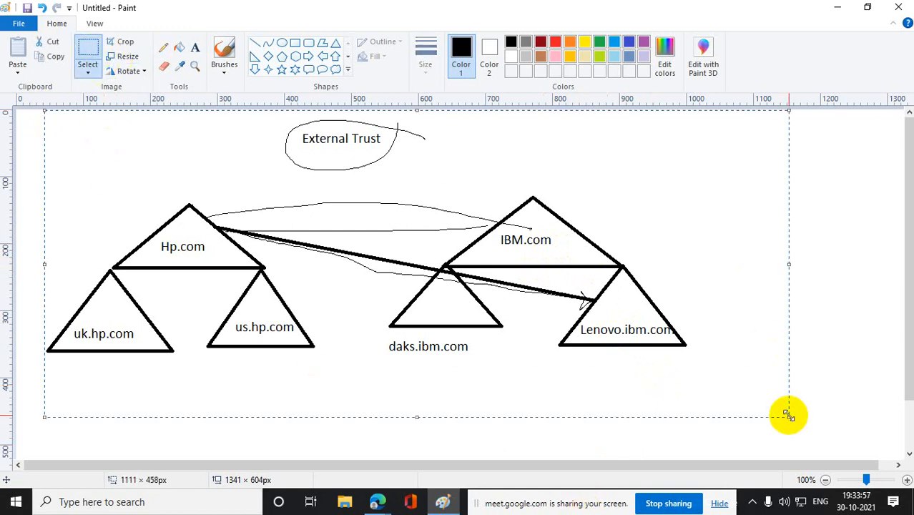
pyautogui.press('Delete')
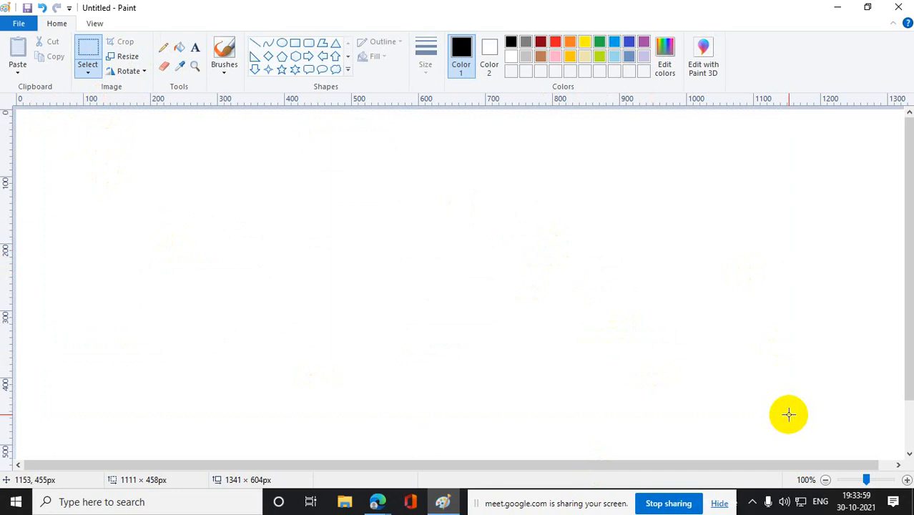
# - Add the title "Forest Trust" with the line "It may 1way or 2 way but always transitive in nature" beneath it
pyautogui.click(194, 47)
pyautogui.moveTo(265, 142); pyautogui.dragTo(751, 199)
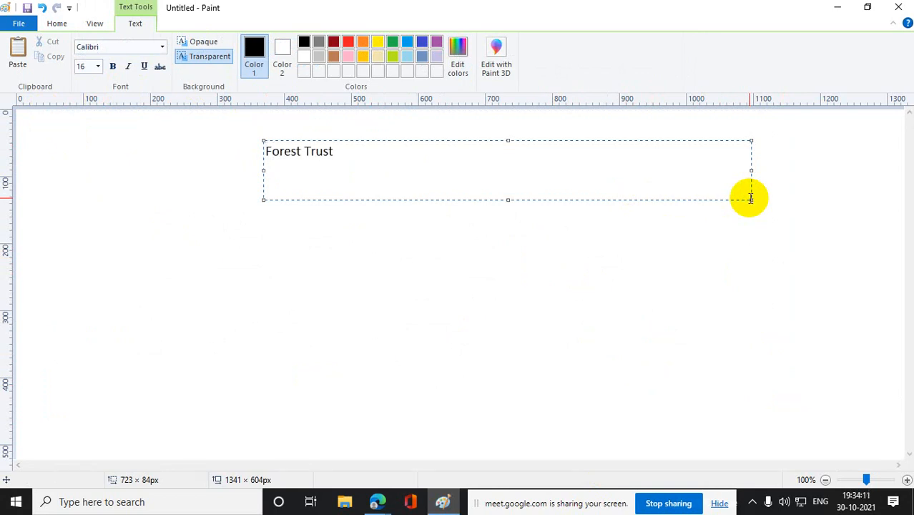
pyautogui.press('Return')
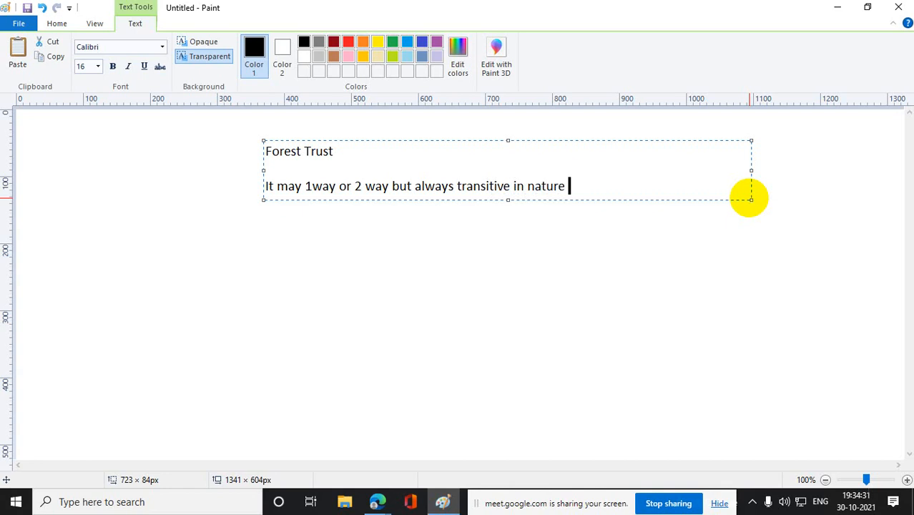
pyautogui.click(769, 287)
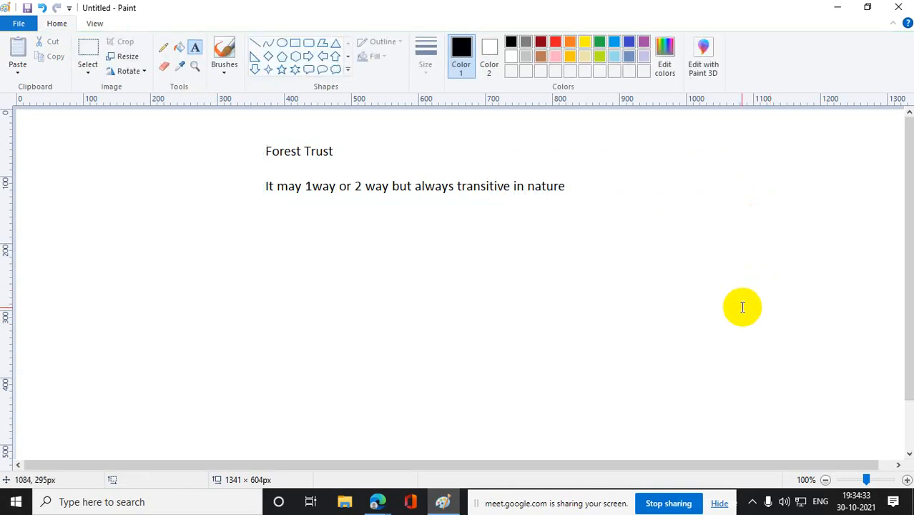
# - Draw a chain of three triangles descending to the left, each apex joined to the left base corner of the triangle above
pyautogui.click(334, 43)
pyautogui.moveTo(127, 263); pyautogui.dragTo(250, 332)
pyautogui.click(467, 331)
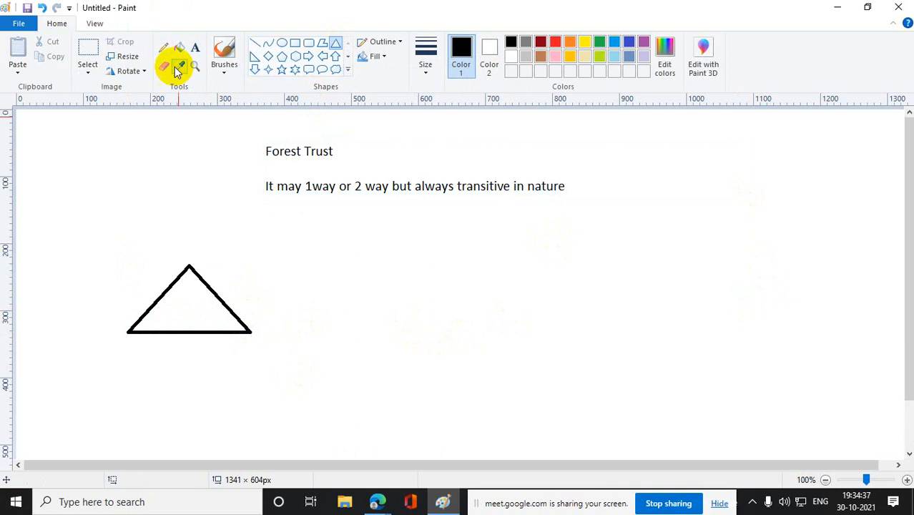
pyautogui.moveTo(69, 358); pyautogui.dragTo(115, 368)
pyautogui.click(265, 398)
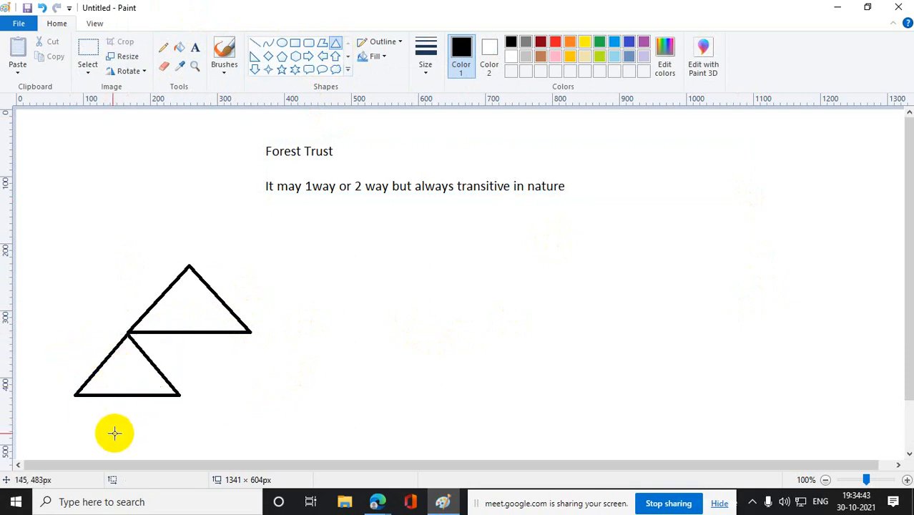
pyautogui.moveTo(49, 413); pyautogui.dragTo(92, 426)
pyautogui.click(433, 418)
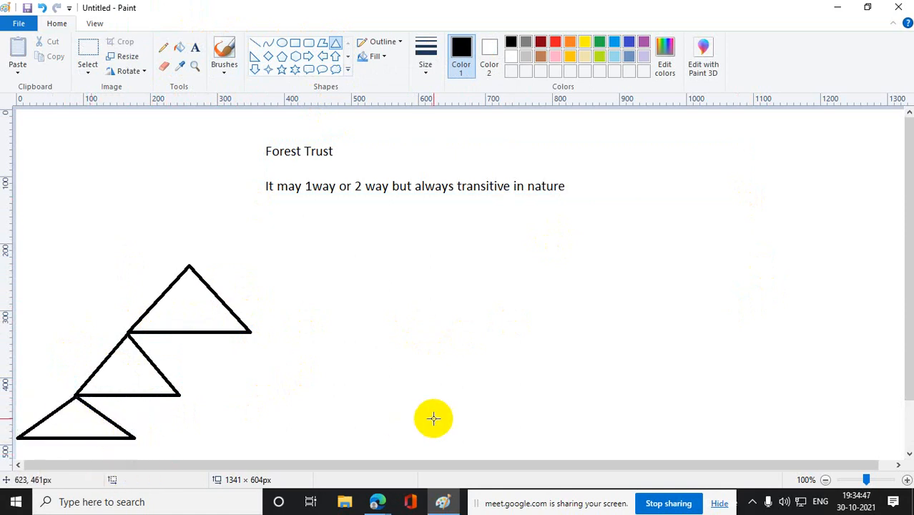
# - Draw a second three-triangle chain descending to the right, apexes joined to the right base corners, the middle triangle about 231 × 85 px
pyautogui.moveTo(451, 248); pyautogui.dragTo(658, 310)
pyautogui.click(545, 331)
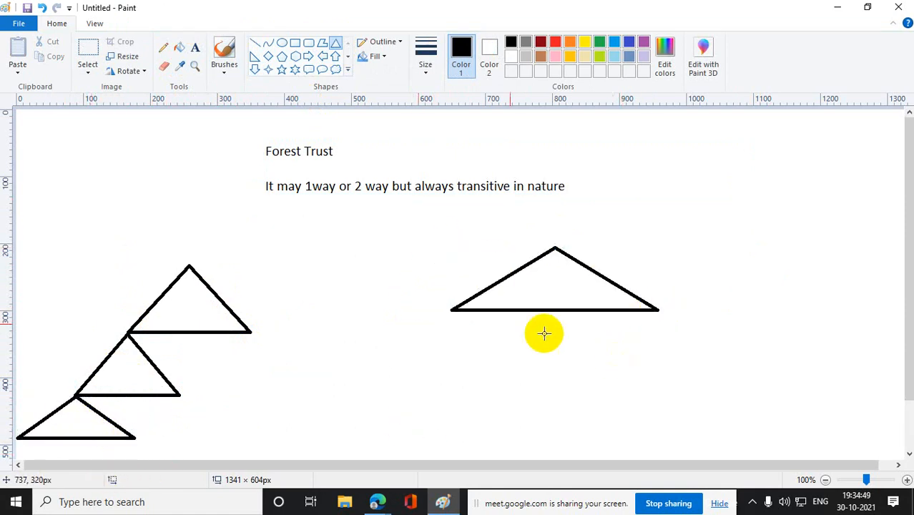
pyautogui.moveTo(608, 352); pyautogui.dragTo(765, 409)
pyautogui.moveTo(687, 410)
pyautogui.mouseDown()
pyautogui.moveTo(669, 363)
pyautogui.moveTo(694, 408)
pyautogui.mouseUp()
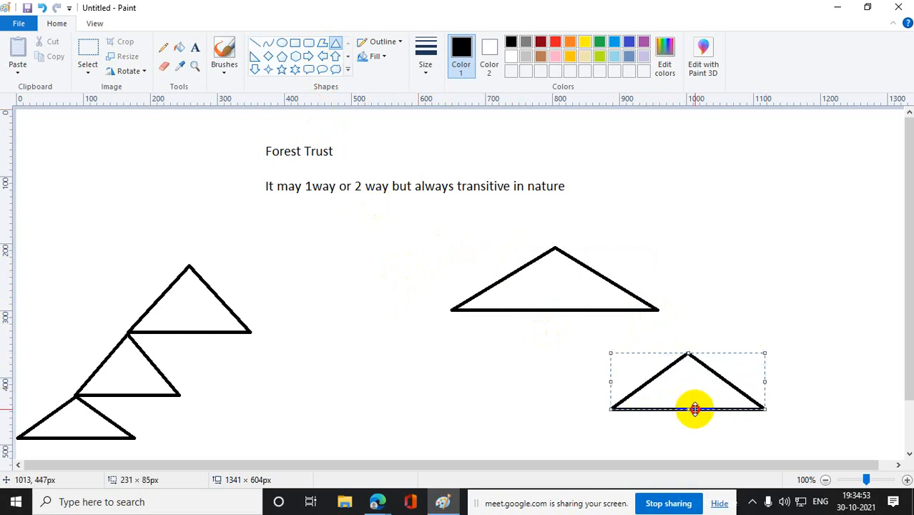
pyautogui.moveTo(686, 376)
pyautogui.mouseDown()
pyautogui.moveTo(653, 351)
pyautogui.moveTo(657, 332)
pyautogui.mouseUp()
pyautogui.click(792, 357)
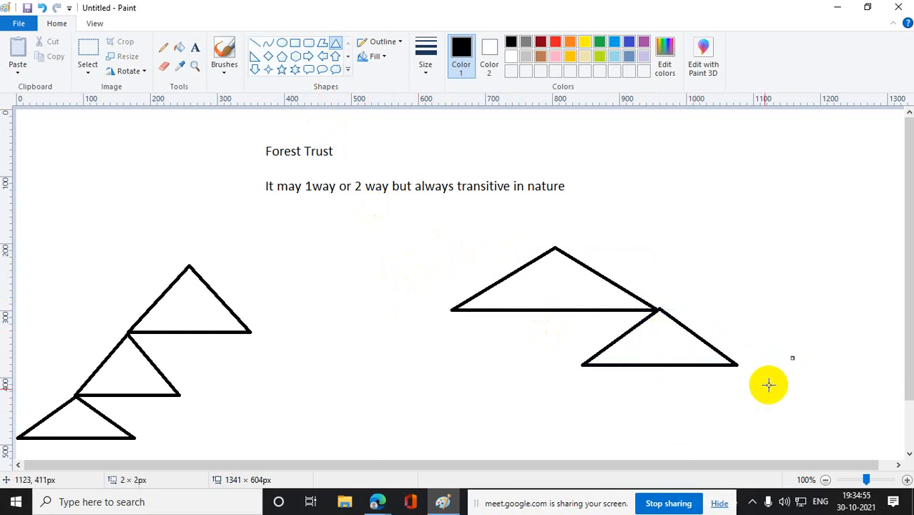
pyautogui.moveTo(656, 395); pyautogui.dragTo(841, 441)
pyautogui.moveTo(778, 426); pyautogui.dragTo(761, 399)
pyautogui.click(764, 337)
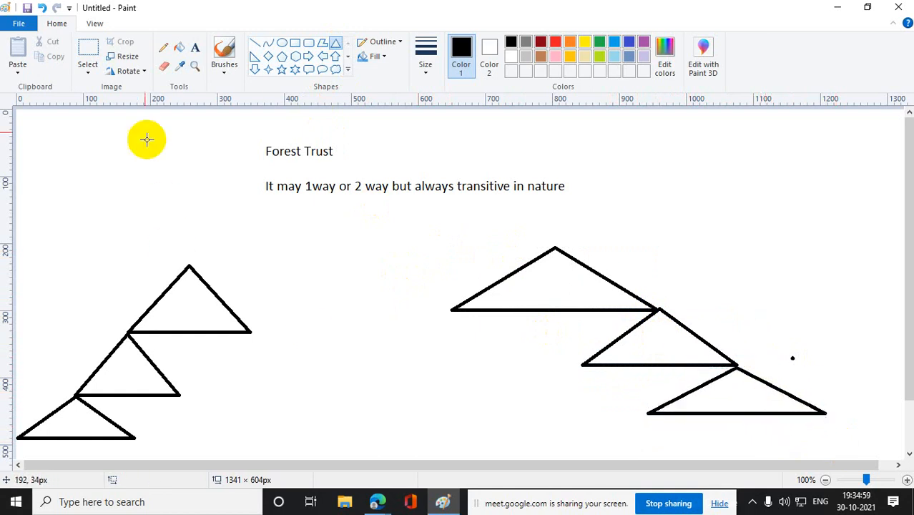
# - Label the left triangle chain "IBM.com" and the right chain "HP.com" above their top triangles
pyautogui.click(195, 48)
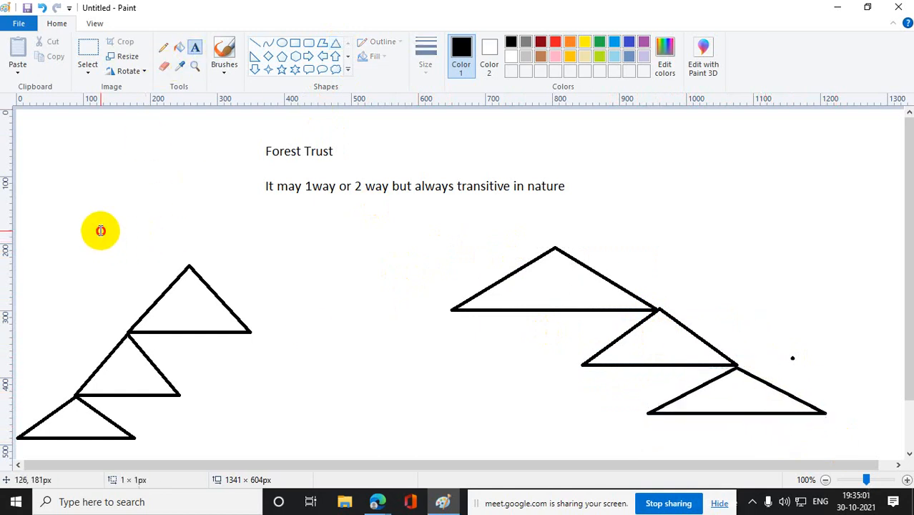
pyautogui.moveTo(101, 231); pyautogui.dragTo(211, 242)
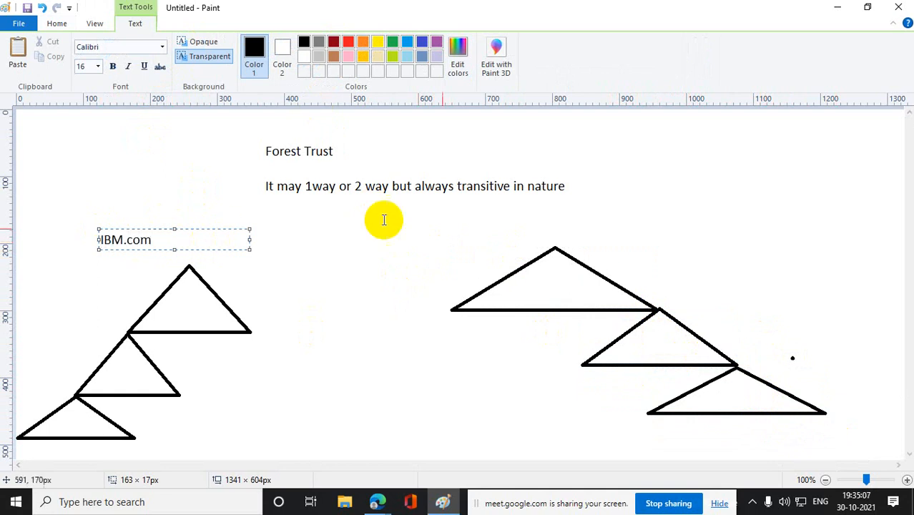
pyautogui.click(579, 223)
pyautogui.moveTo(552, 227); pyautogui.dragTo(685, 241)
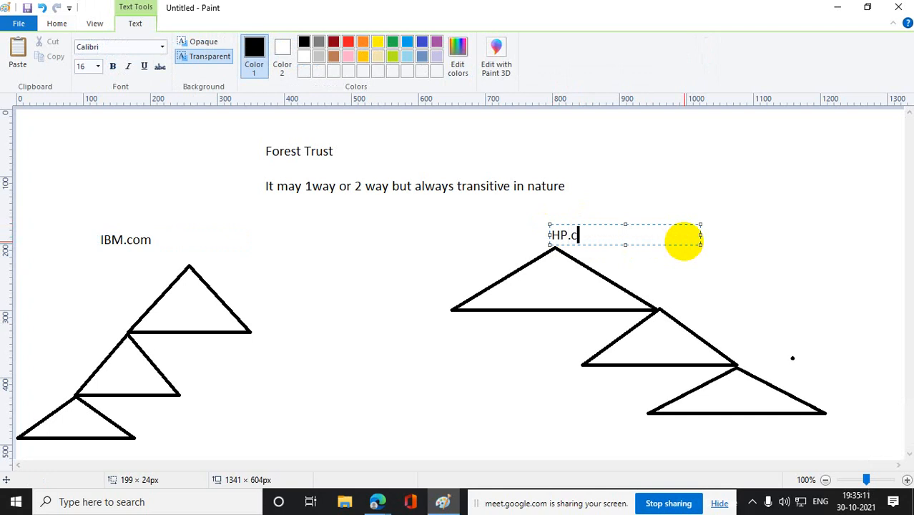
pyautogui.write('HP.com')
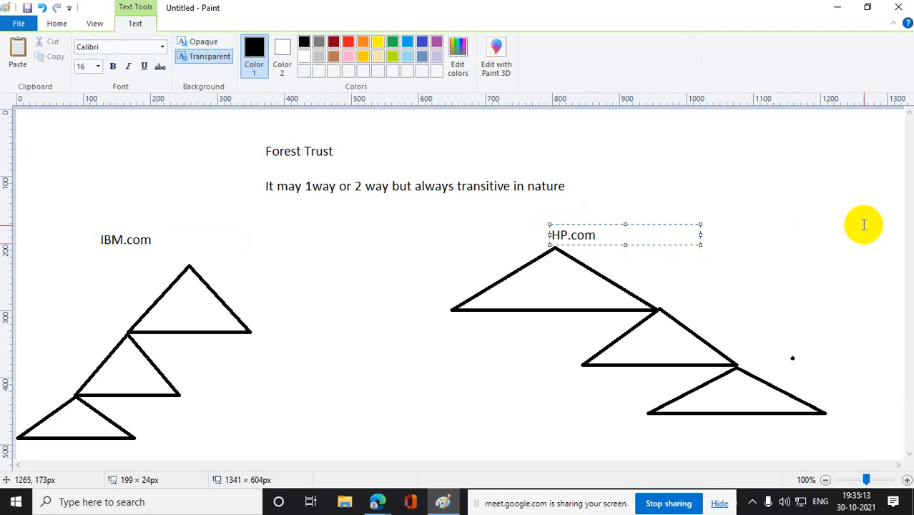
pyautogui.click(847, 248)
# - Draw an ellipse about 521 × 411 px around the IBM.com tree and one about 573 × 452 px around the HP.com tree
pyautogui.click(164, 47)
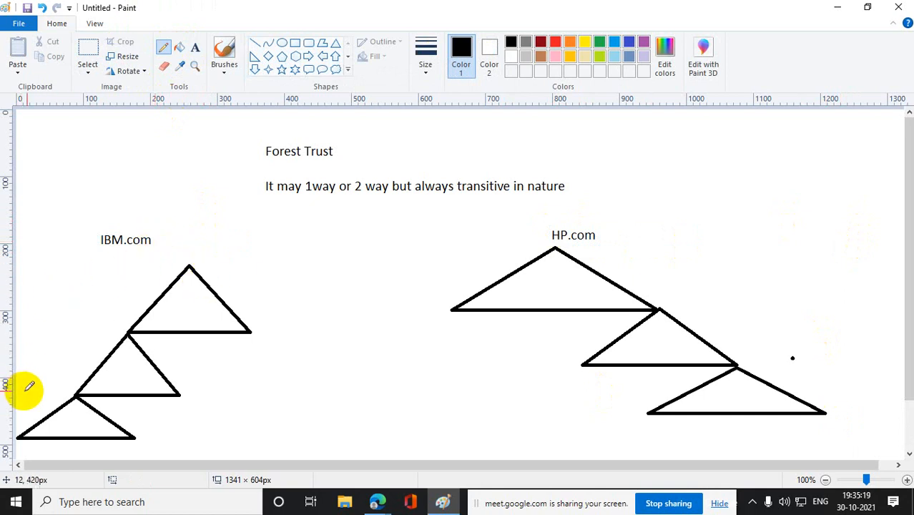
pyautogui.click(282, 43)
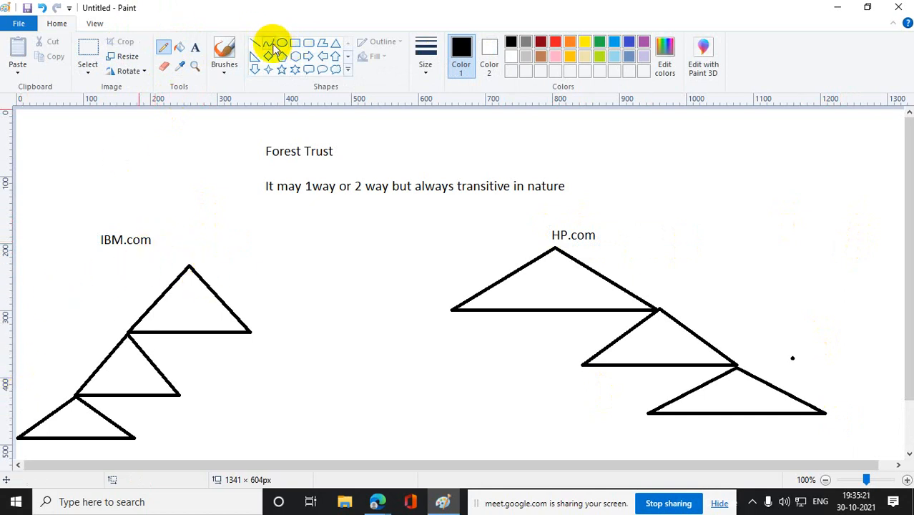
pyautogui.moveTo(24, 384); pyautogui.dragTo(373, 200)
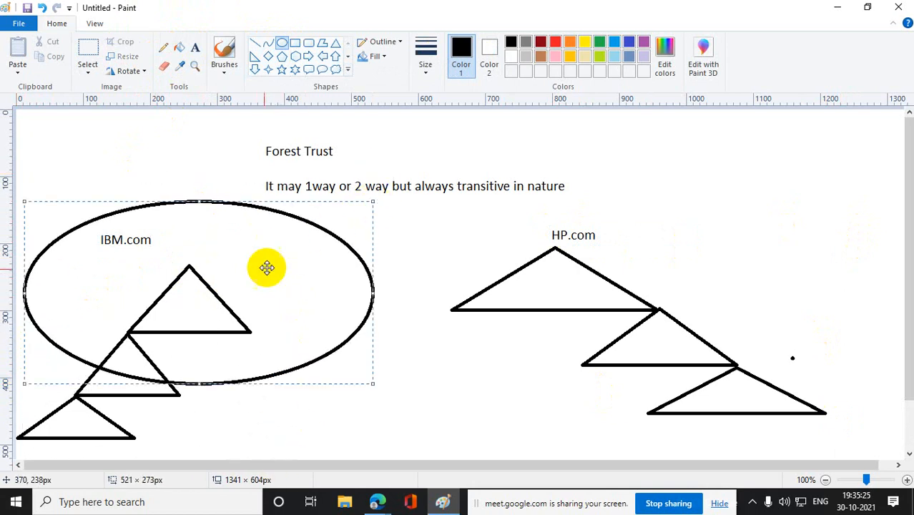
pyautogui.moveTo(184, 380); pyautogui.dragTo(147, 466)
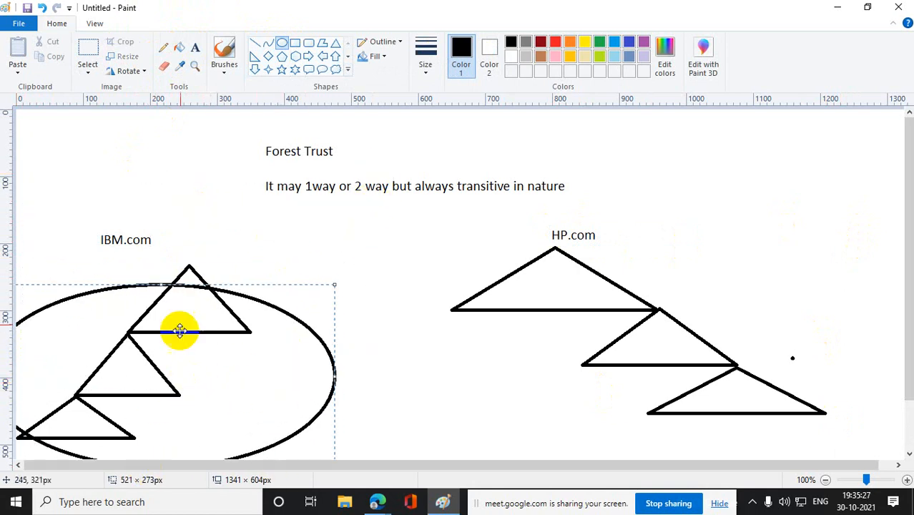
pyautogui.moveTo(160, 286); pyautogui.dragTo(278, 192)
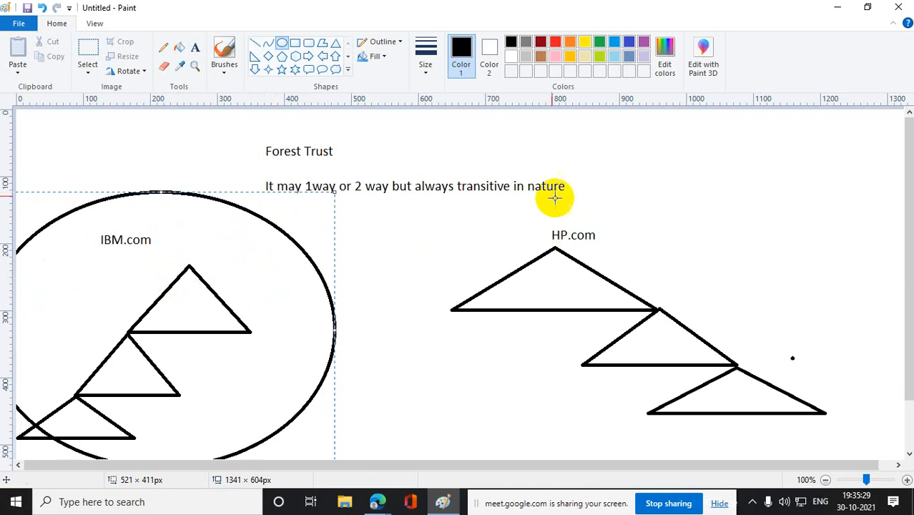
pyautogui.moveTo(492, 198); pyautogui.dragTo(779, 440)
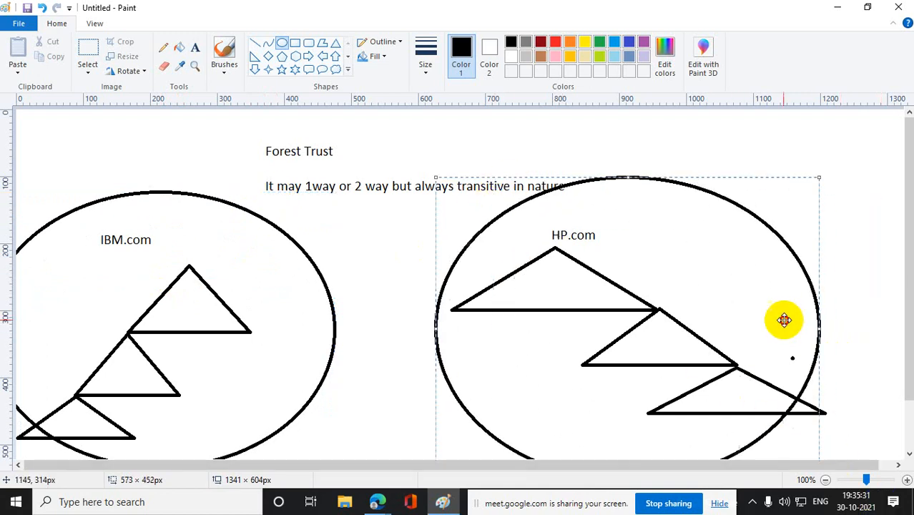
# - Connect the two ellipses with a straight, nearly horizontal line about 174 × 5 px
pyautogui.click(254, 43)
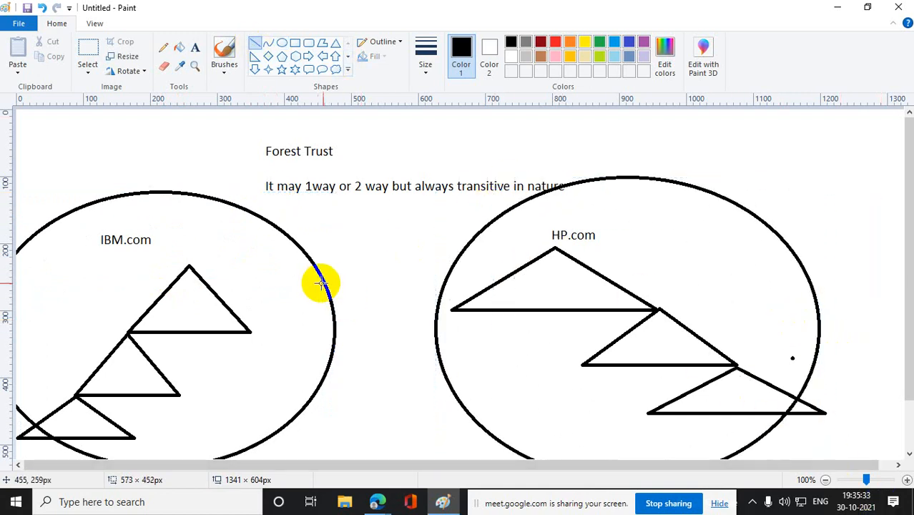
pyautogui.moveTo(324, 283); pyautogui.dragTo(441, 285)
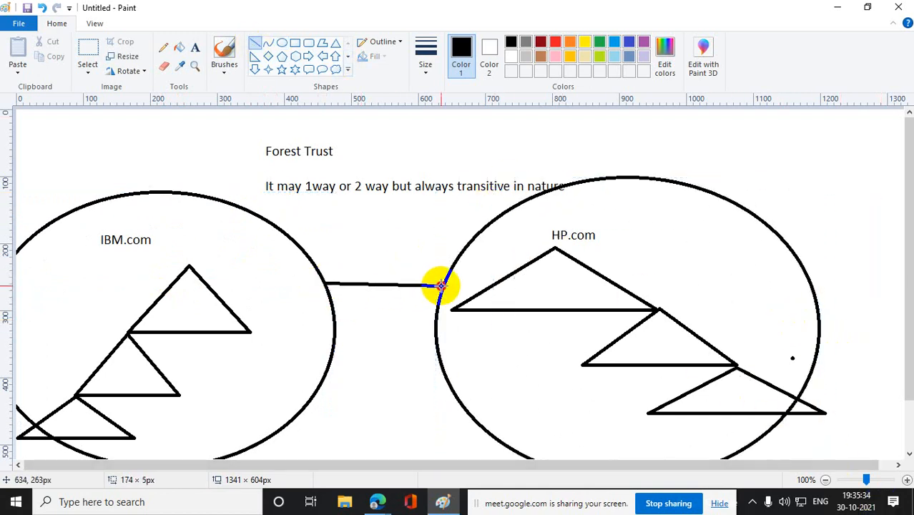
pyautogui.click(884, 166)
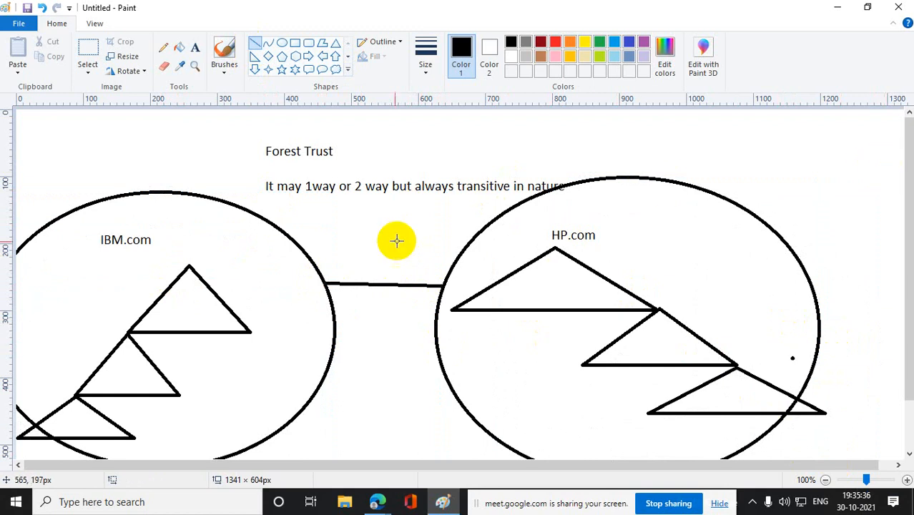
# - Draw several freehand pencil curves linking the lower triangles of the IBM.com tree with those of the HP.com tree
pyautogui.click(163, 47)
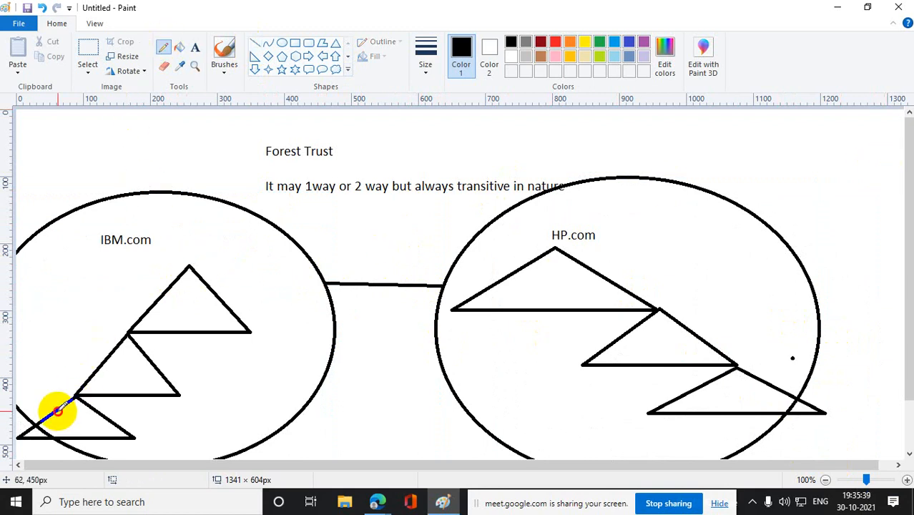
pyautogui.moveTo(57, 410)
pyautogui.mouseDown()
pyautogui.moveTo(127, 299)
pyautogui.moveTo(312, 241)
pyautogui.moveTo(526, 309)
pyautogui.moveTo(718, 404)
pyautogui.mouseUp()
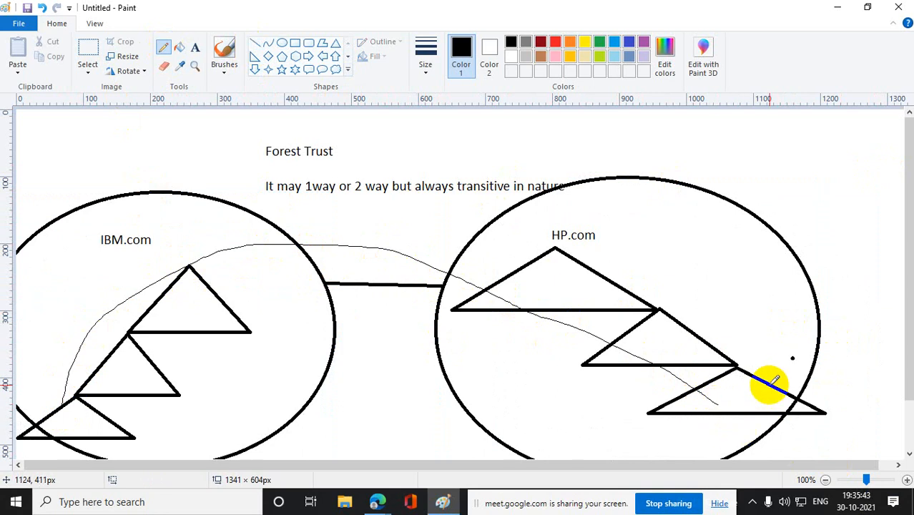
pyautogui.moveTo(770, 385)
pyautogui.mouseDown()
pyautogui.moveTo(604, 199)
pyautogui.moveTo(199, 231)
pyautogui.moveTo(24, 402)
pyautogui.moveTo(37, 426)
pyautogui.mouseUp()
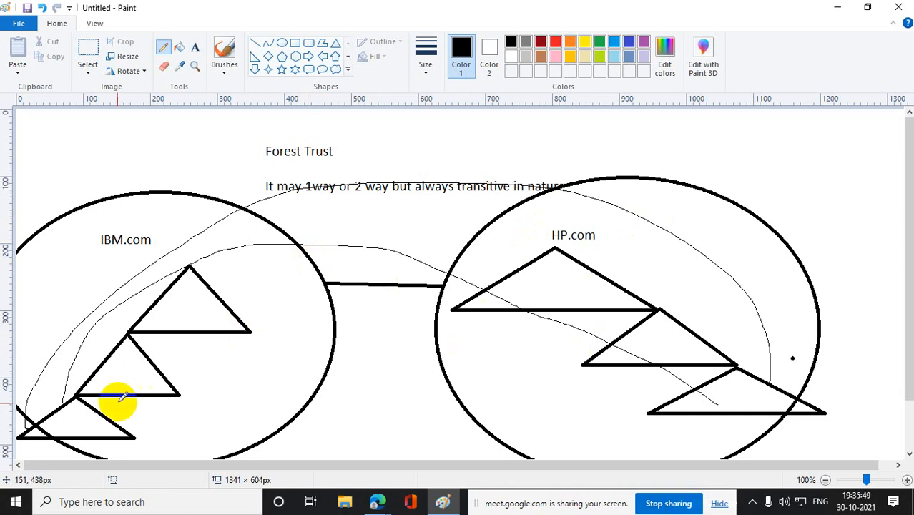
pyautogui.moveTo(77, 422)
pyautogui.mouseDown()
pyautogui.moveTo(212, 288)
pyautogui.moveTo(500, 280)
pyautogui.moveTo(680, 359)
pyautogui.moveTo(756, 420)
pyautogui.mouseUp()
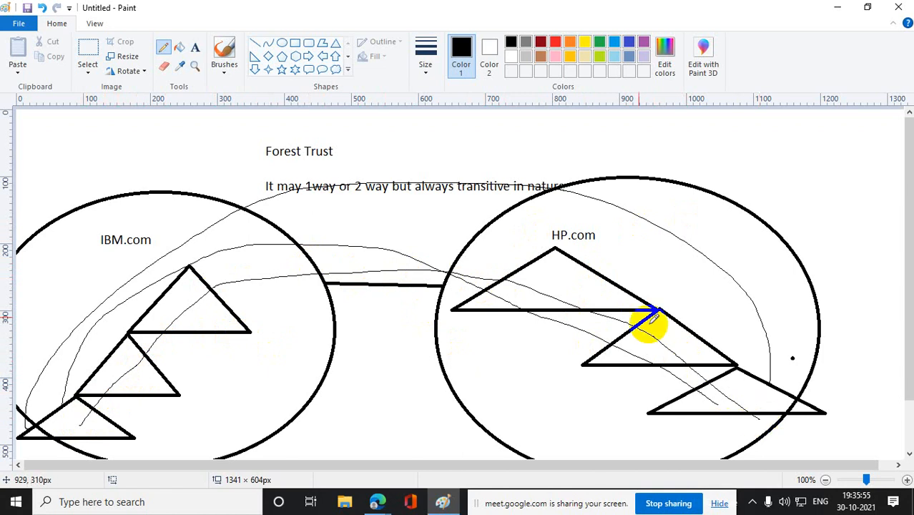
pyautogui.moveTo(58, 412)
pyautogui.mouseDown()
pyautogui.moveTo(261, 251)
pyautogui.moveTo(754, 334)
pyautogui.moveTo(800, 392)
pyautogui.moveTo(785, 388)
pyautogui.moveTo(766, 351)
pyautogui.moveTo(672, 315)
pyautogui.moveTo(651, 279)
pyautogui.moveTo(490, 210)
pyautogui.moveTo(156, 297)
pyautogui.moveTo(123, 292)
pyautogui.moveTo(37, 427)
pyautogui.mouseUp()
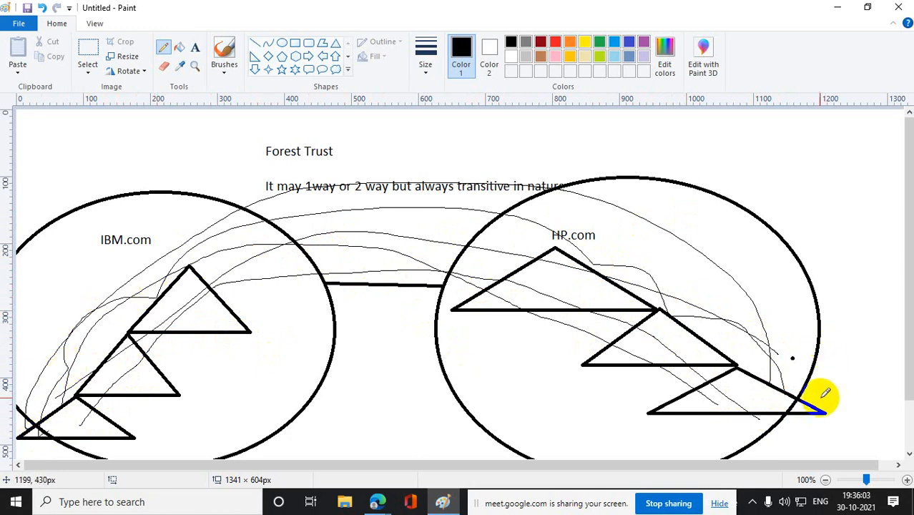
pyautogui.moveTo(825, 394)
pyautogui.mouseDown()
pyautogui.moveTo(632, 241)
pyautogui.moveTo(180, 270)
pyautogui.moveTo(147, 337)
pyautogui.mouseUp()
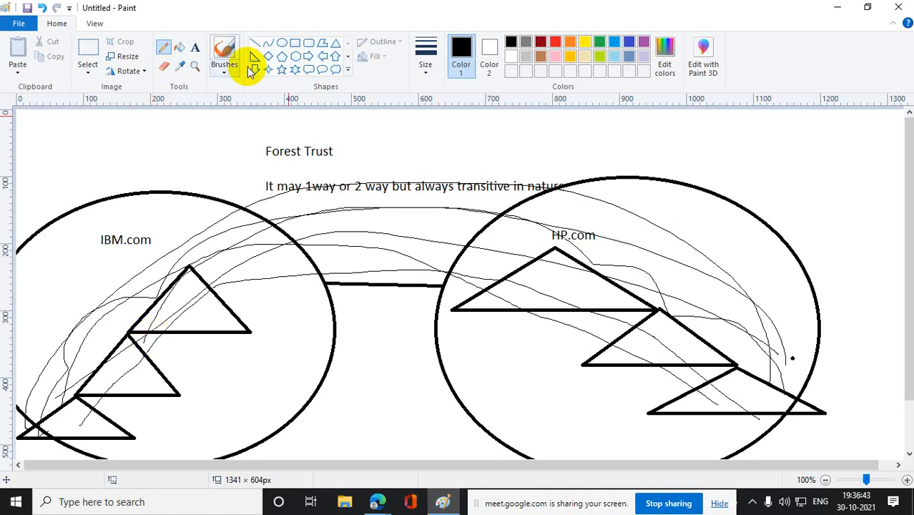
# - Clear the forest trust drawing by selecting nearly the whole canvas and deleting its contents
pyautogui.click(86, 51)
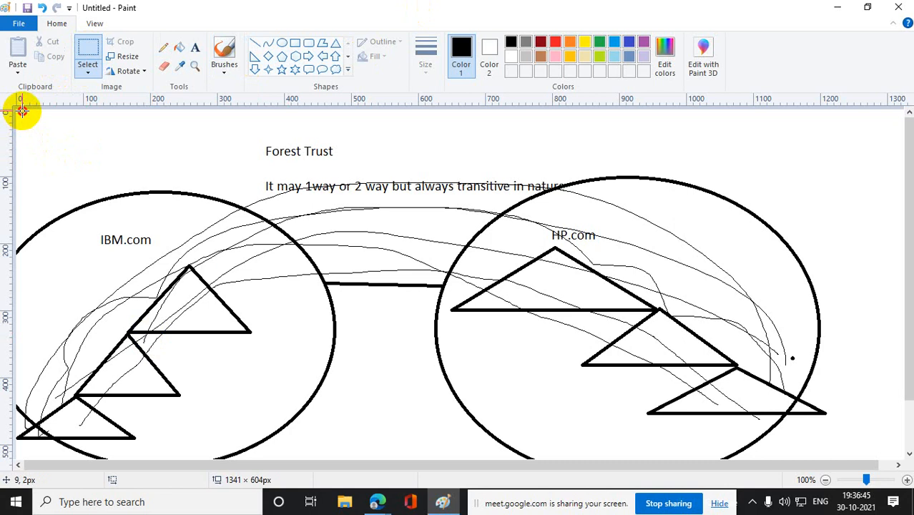
pyautogui.moveTo(22, 110)
pyautogui.mouseDown()
pyautogui.moveTo(92, 500)
pyautogui.moveTo(869, 497)
pyautogui.mouseUp()
pyautogui.press('Delete')
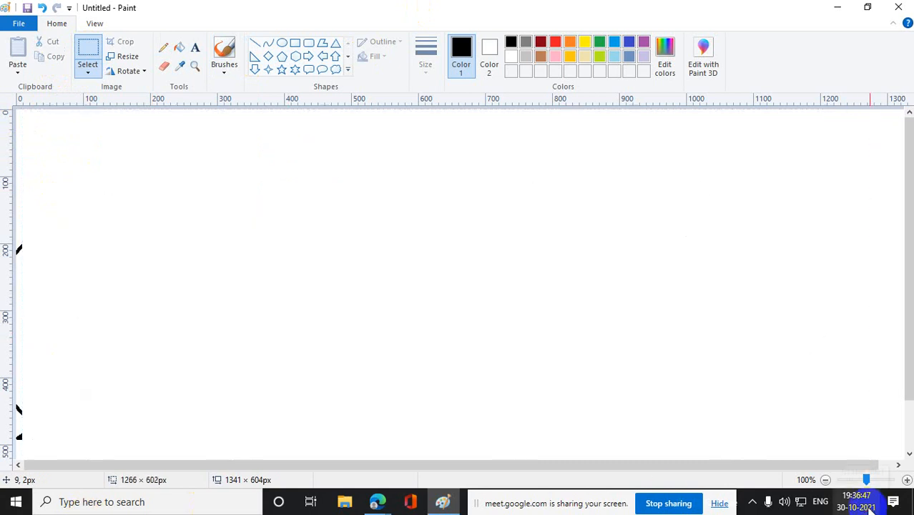
# - Add the title text "Shortcut Trust" near the upper middle of the canvas
pyautogui.click(195, 47)
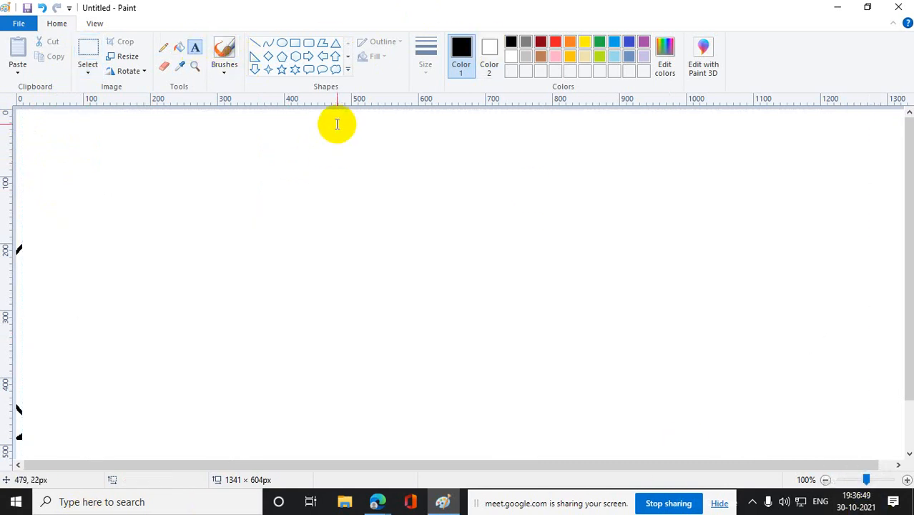
pyautogui.moveTo(337, 123); pyautogui.dragTo(688, 155)
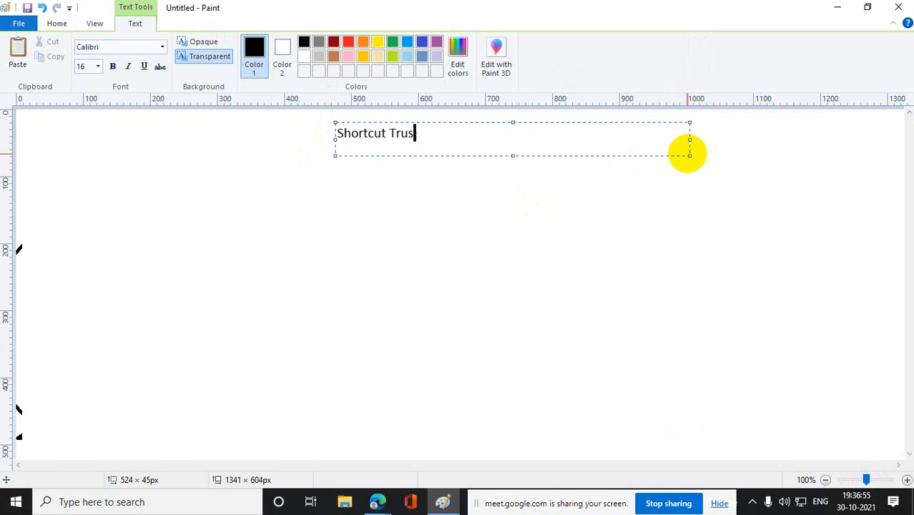
pyautogui.click(458, 255)
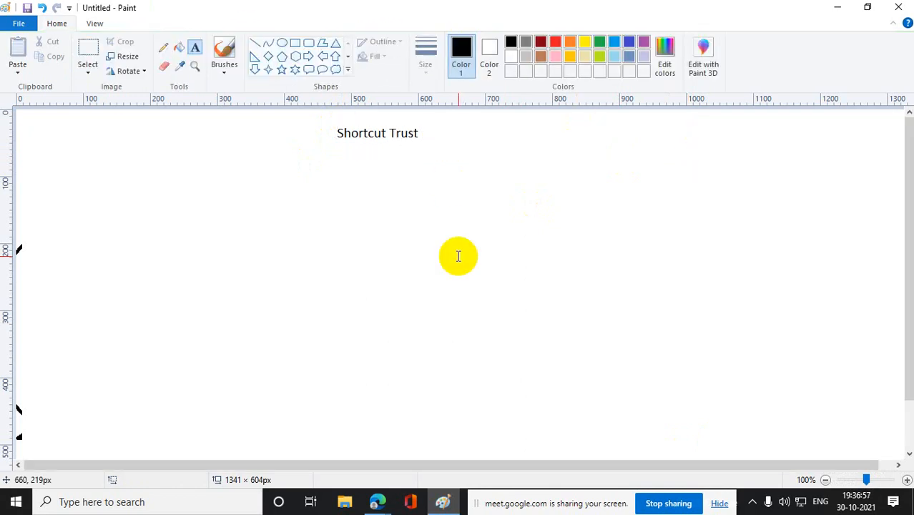
pyautogui.click(335, 43)
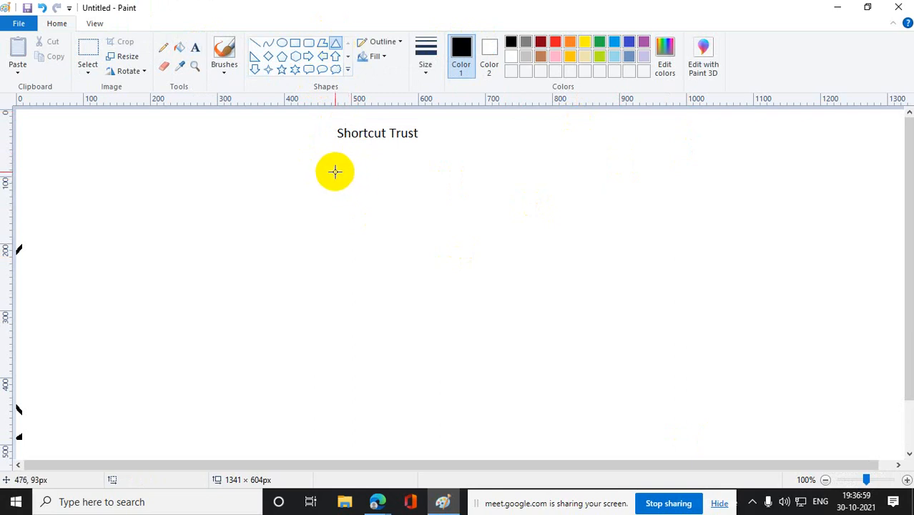
pyautogui.moveTo(335, 172); pyautogui.dragTo(653, 306)
pyautogui.moveTo(557, 273); pyautogui.dragTo(465, 241)
pyautogui.click(730, 230)
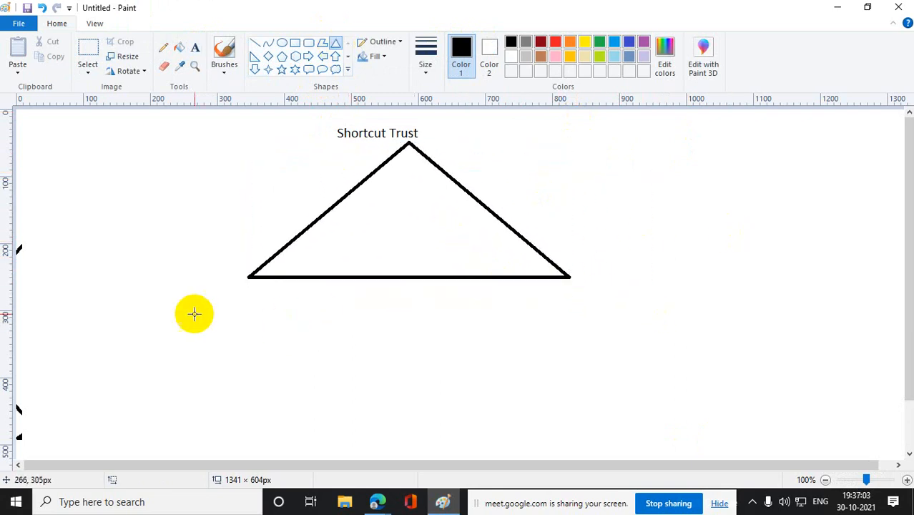
pyautogui.moveTo(182, 307); pyautogui.dragTo(314, 379)
pyautogui.moveTo(248, 353); pyautogui.dragTo(251, 319)
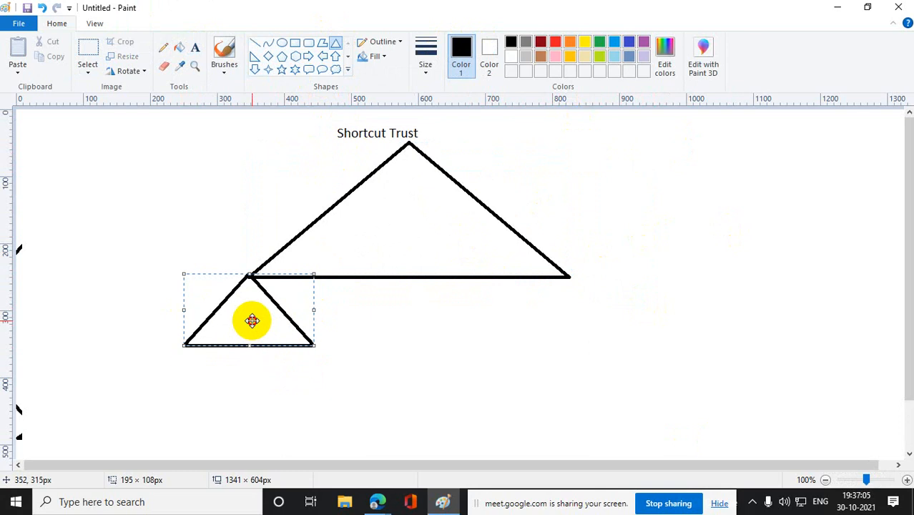
pyautogui.click(578, 368)
pyautogui.moveTo(121, 365); pyautogui.dragTo(252, 426)
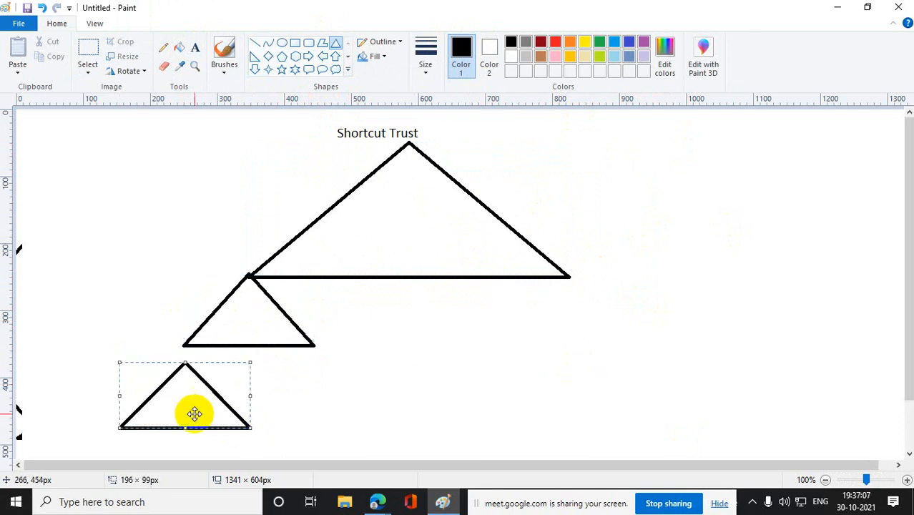
pyautogui.moveTo(194, 414); pyautogui.dragTo(193, 393)
pyautogui.click(496, 392)
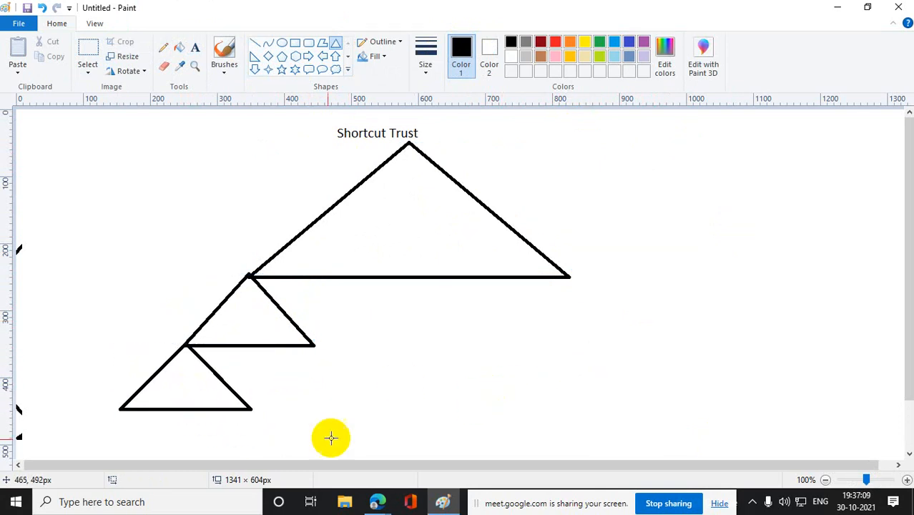
pyautogui.hotkey('ctrl', 'z')
pyautogui.hotkey('ctrl', 'z')
pyautogui.hotkey('ctrl', 'z')
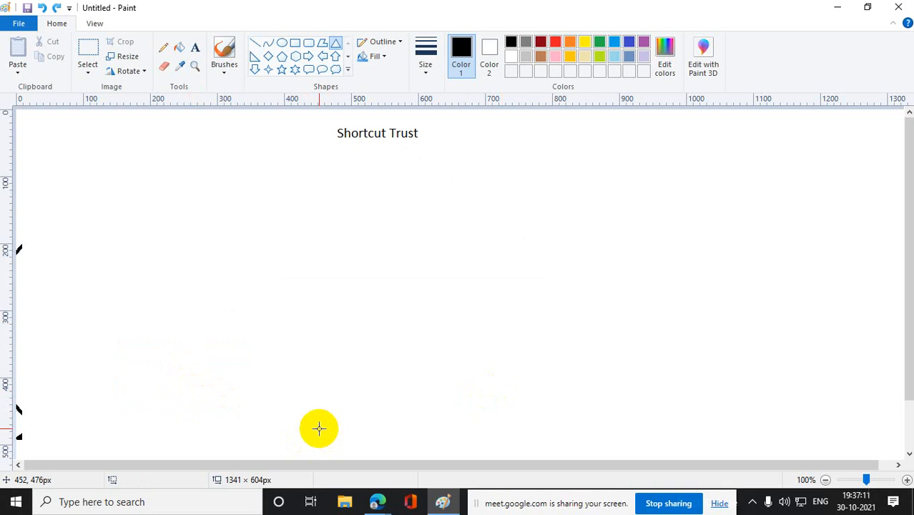
# - Draw a root triangle beside the title and a chain of four triangles descending from its left corner, the lowest about 193 × 72 px
pyautogui.click(336, 47)
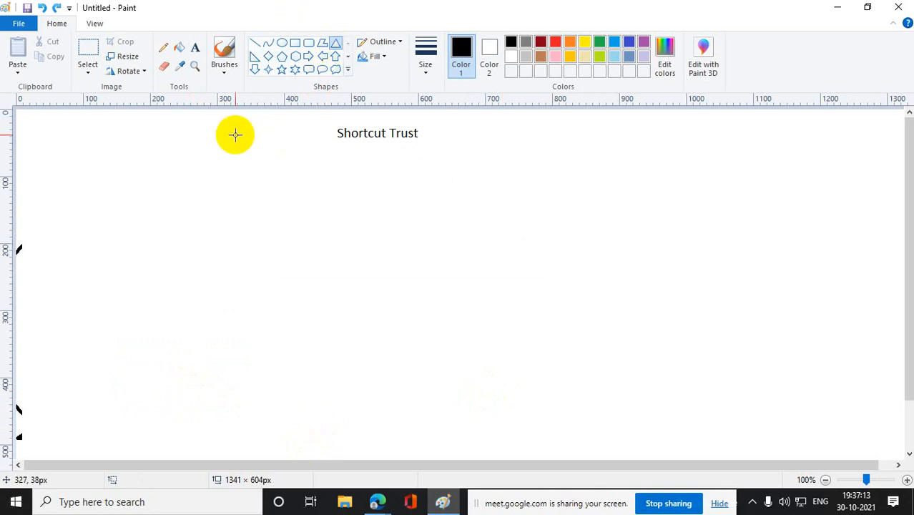
pyautogui.moveTo(233, 125)
pyautogui.mouseDown()
pyautogui.moveTo(285, 186)
pyautogui.moveTo(348, 190)
pyautogui.moveTo(330, 172)
pyautogui.mouseUp()
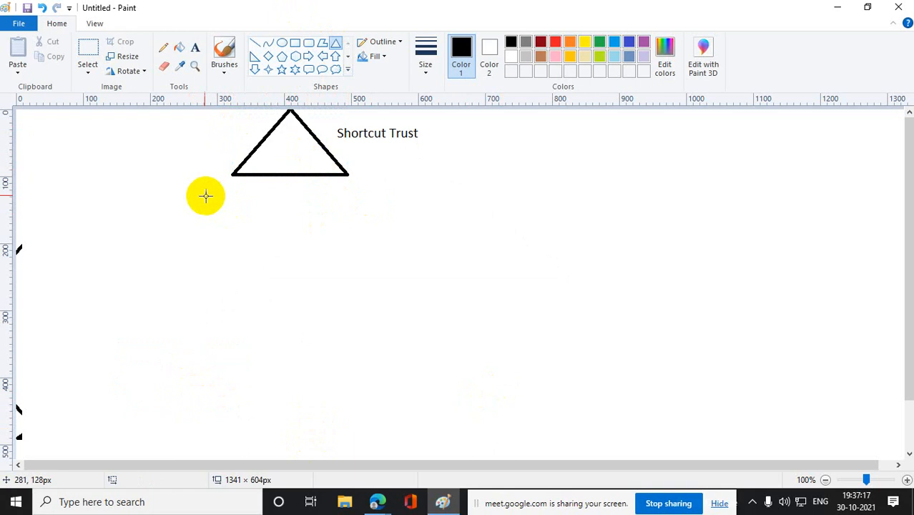
pyautogui.moveTo(195, 186)
pyautogui.mouseDown()
pyautogui.moveTo(254, 235)
pyautogui.moveTo(270, 229)
pyautogui.moveTo(244, 202)
pyautogui.mouseUp()
pyautogui.click(320, 272)
pyautogui.moveTo(178, 231); pyautogui.dragTo(208, 247)
pyautogui.click(337, 281)
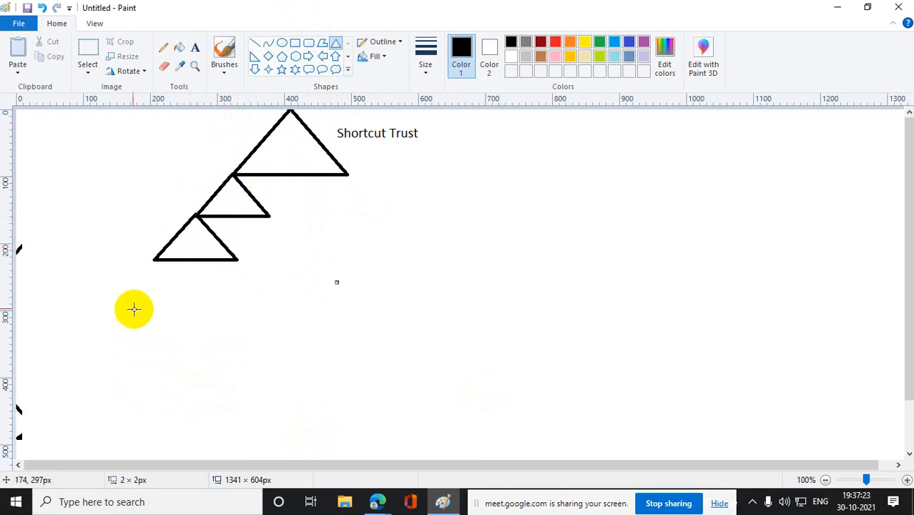
pyautogui.moveTo(127, 299); pyautogui.dragTo(169, 282)
pyautogui.click(379, 355)
pyautogui.moveTo(87, 350)
pyautogui.mouseDown()
pyautogui.moveTo(216, 399)
pyautogui.moveTo(117, 343)
pyautogui.moveTo(126, 337)
pyautogui.mouseUp()
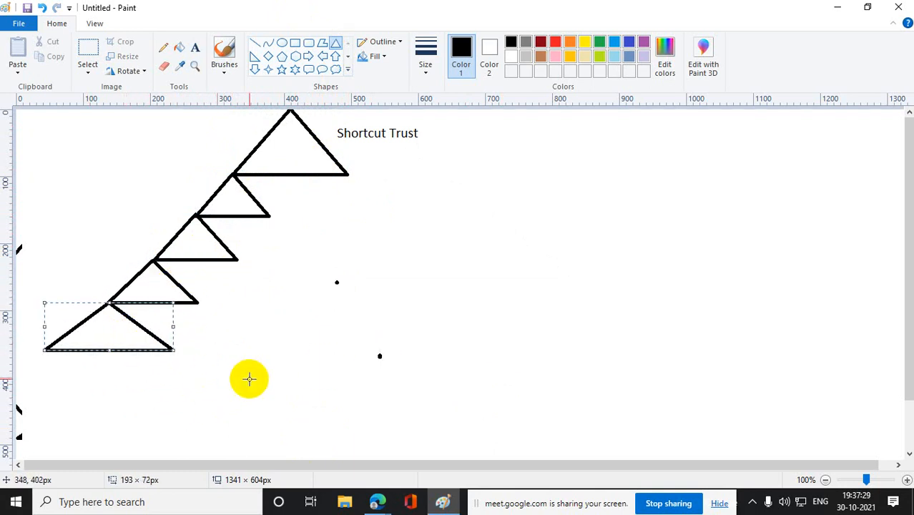
pyautogui.click(236, 392)
# - Draw a matching chain of four triangles descending from the root triangle's right corner, the first about 160 × 72 px and the last about 157 × 58 px
pyautogui.moveTo(324, 200)
pyautogui.mouseDown()
pyautogui.moveTo(433, 249)
pyautogui.moveTo(364, 205)
pyautogui.mouseUp()
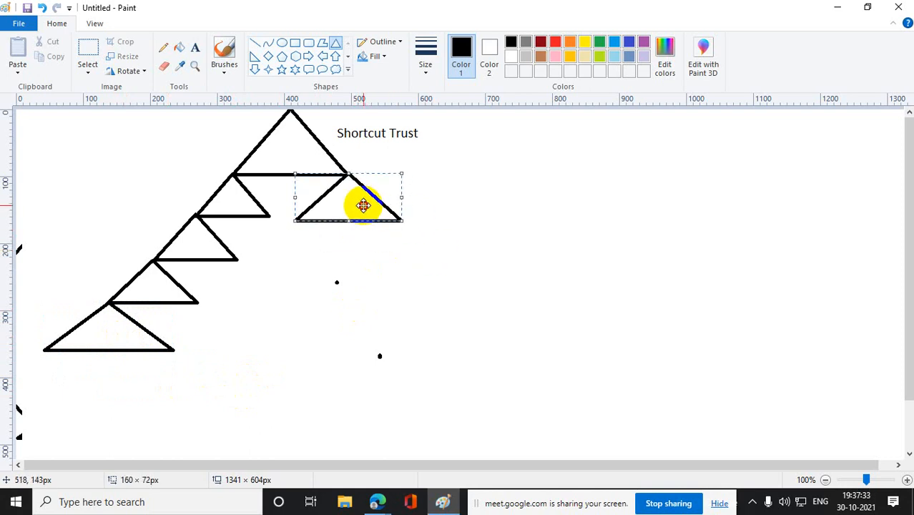
pyautogui.click(422, 304)
pyautogui.moveTo(343, 253); pyautogui.dragTo(452, 298)
pyautogui.moveTo(411, 285); pyautogui.dragTo(414, 251)
pyautogui.click(526, 327)
pyautogui.moveTo(397, 305); pyautogui.dragTo(506, 356)
pyautogui.moveTo(450, 342); pyautogui.dragTo(453, 301)
pyautogui.click(549, 348)
pyautogui.moveTo(462, 335)
pyautogui.mouseDown()
pyautogui.moveTo(569, 374)
pyautogui.moveTo(520, 336)
pyautogui.mouseUp()
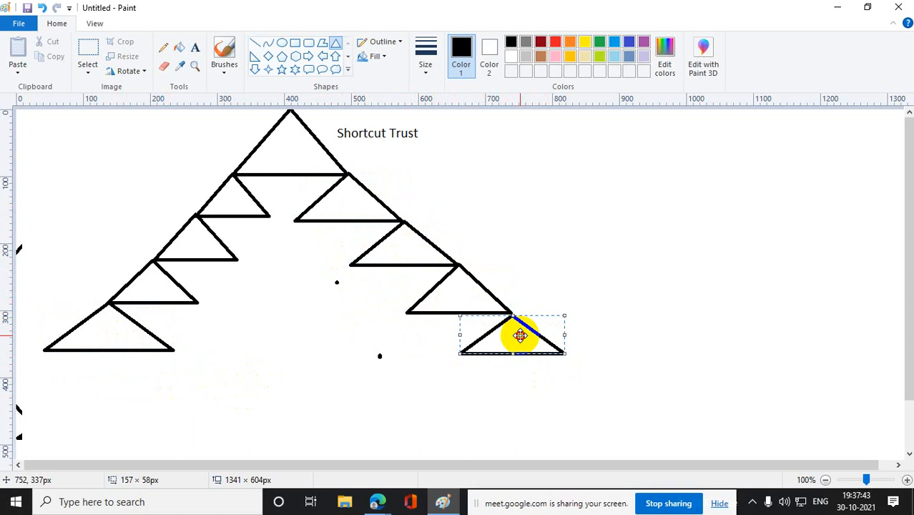
pyautogui.click(645, 325)
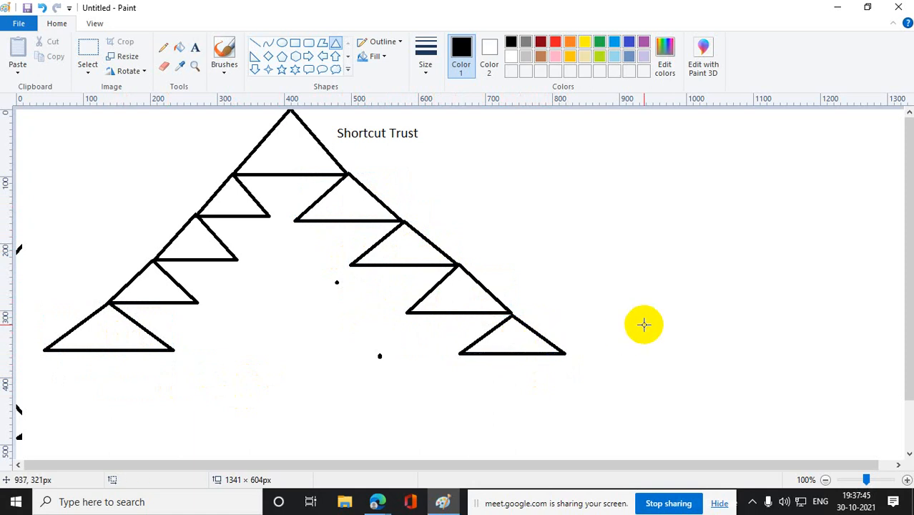
# - Label the left chain's triangles A, B, C and D from the lowest upward, and the root triangle E
pyautogui.click(195, 50)
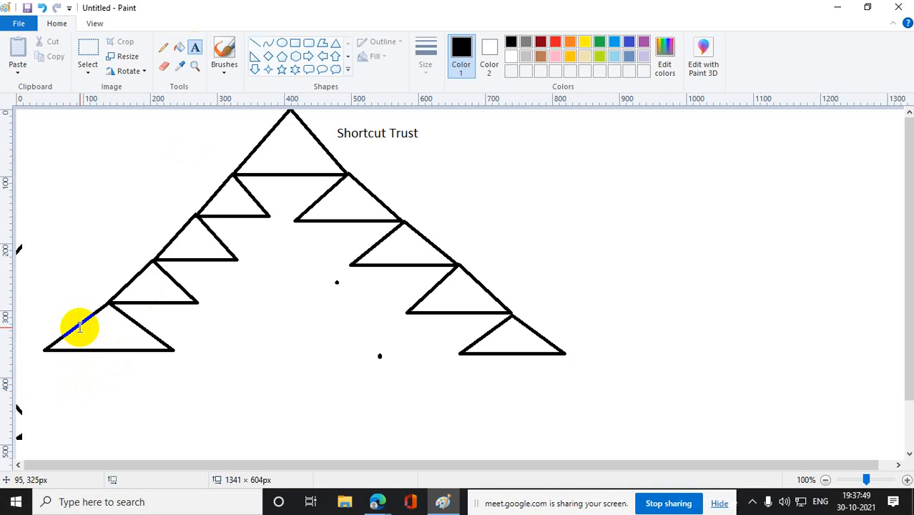
pyautogui.moveTo(79, 326); pyautogui.dragTo(145, 344)
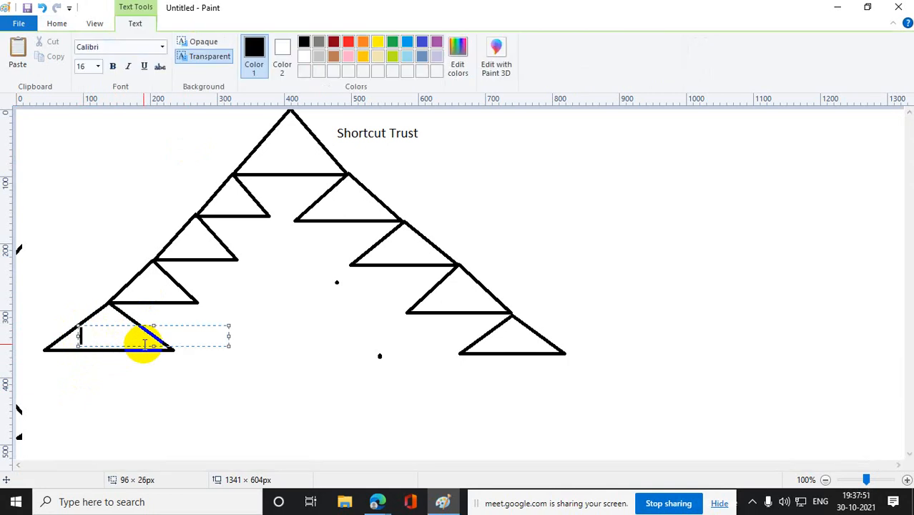
pyautogui.write('A')
pyautogui.moveTo(133, 277); pyautogui.dragTo(186, 303)
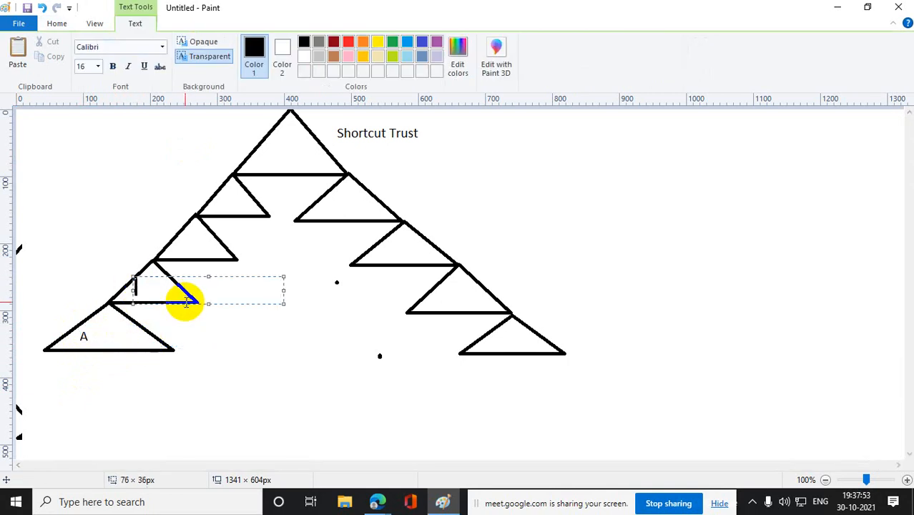
pyautogui.write('B')
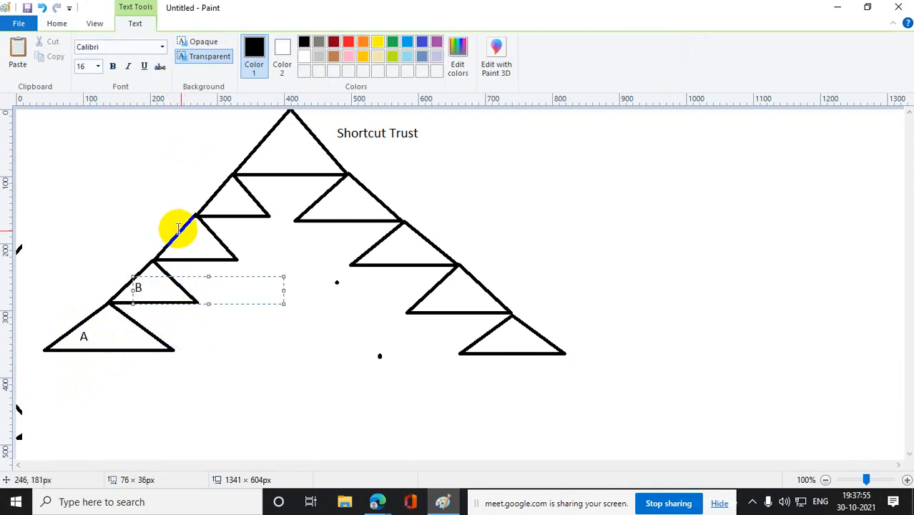
pyautogui.moveTo(179, 237); pyautogui.dragTo(229, 261)
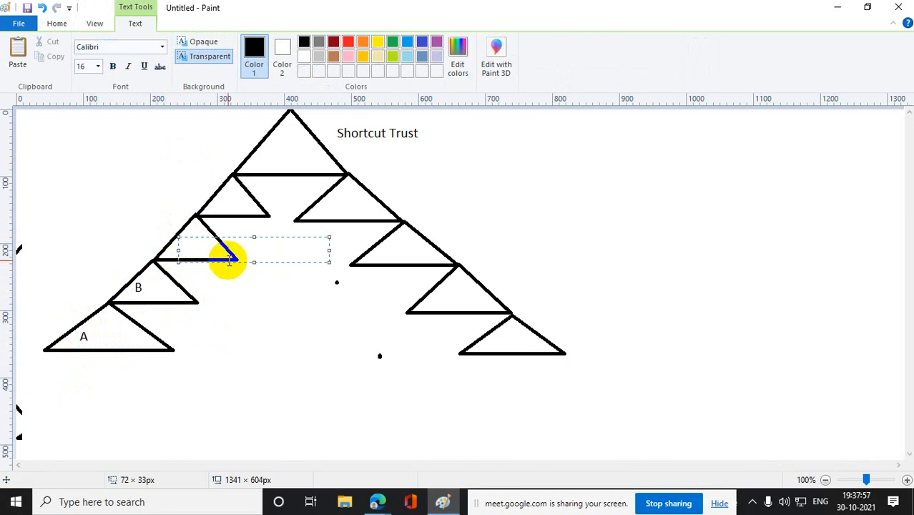
pyautogui.moveTo(220, 193); pyautogui.dragTo(262, 209)
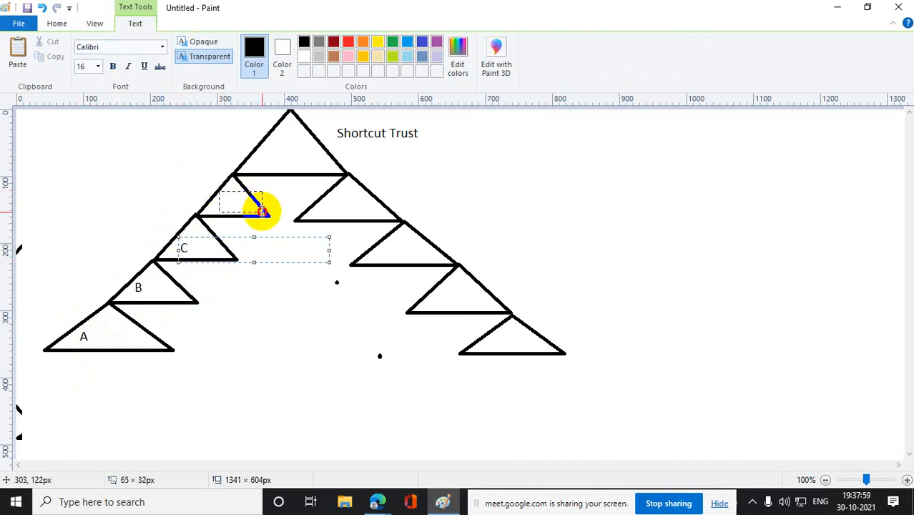
pyautogui.write('D')
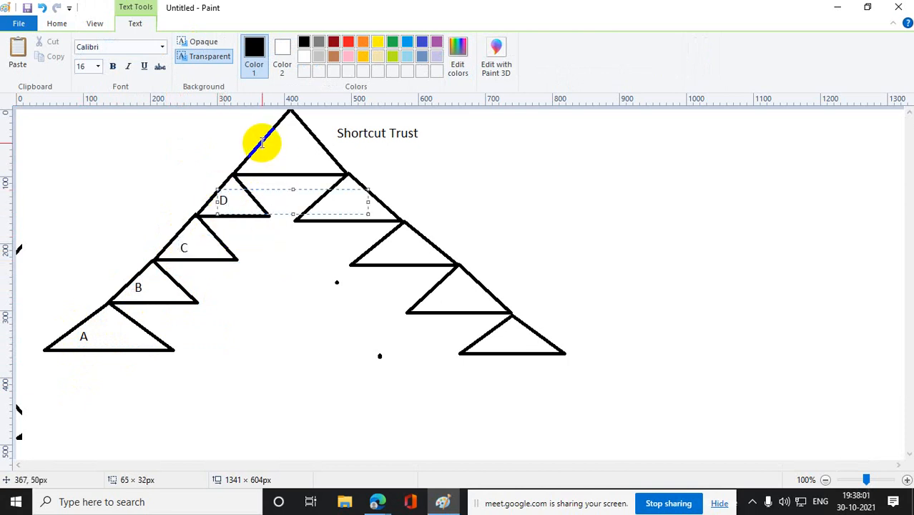
pyautogui.moveTo(265, 140); pyautogui.dragTo(311, 162)
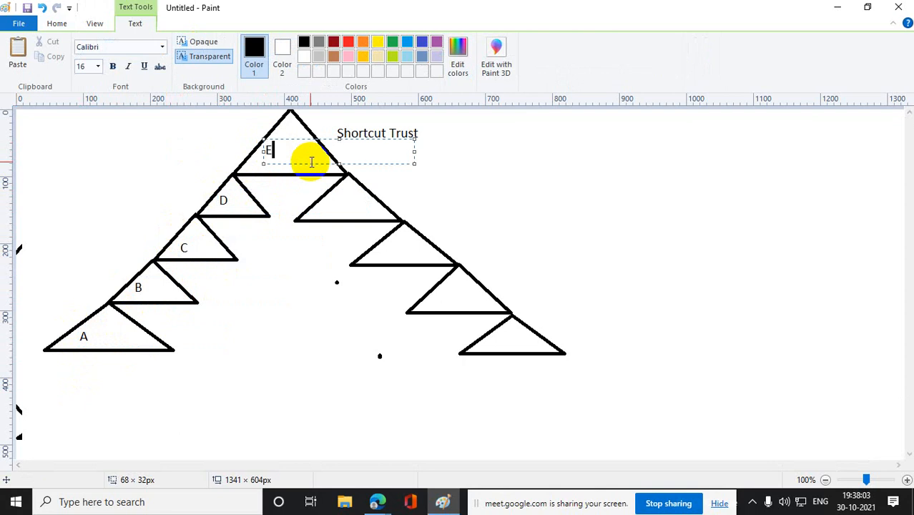
# - Label the right chain's triangles F, G, H and I from the highest down to the lowest
pyautogui.moveTo(331, 195); pyautogui.dragTo(384, 216)
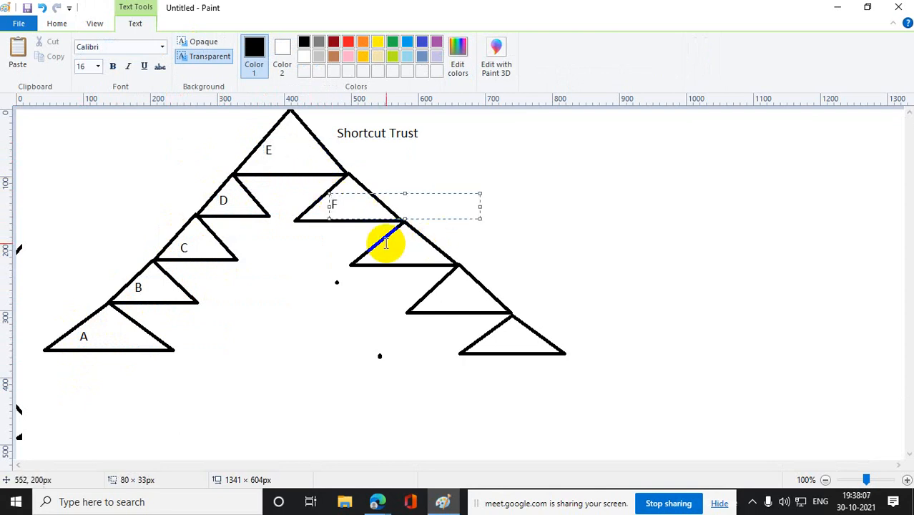
pyautogui.moveTo(387, 243); pyautogui.dragTo(464, 261)
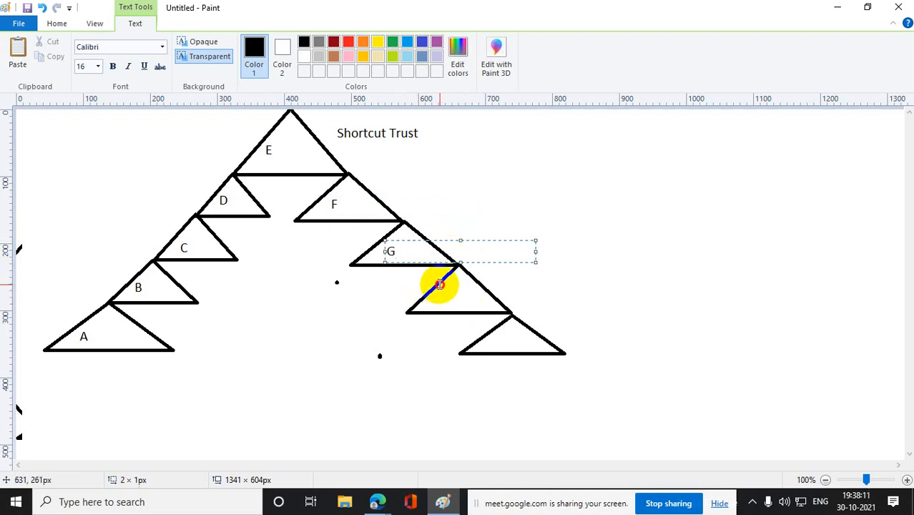
pyautogui.moveTo(439, 285); pyautogui.dragTo(499, 313)
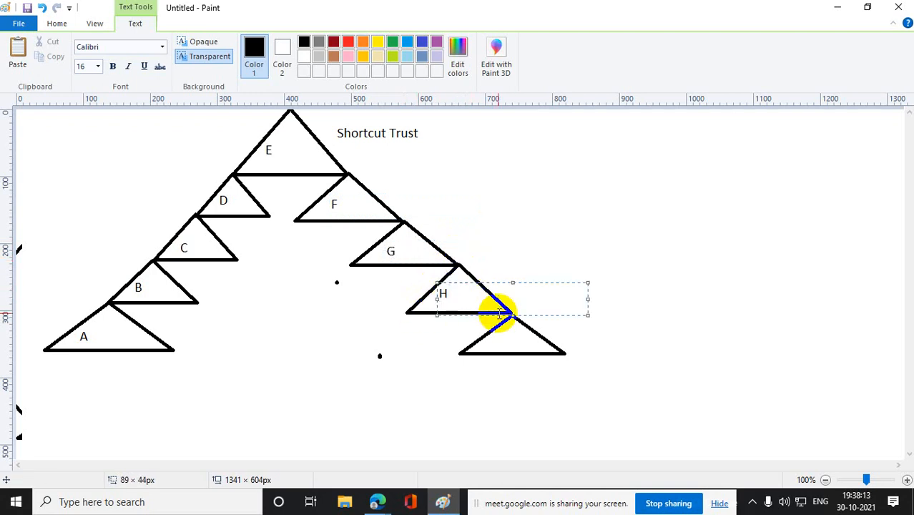
pyautogui.moveTo(500, 331); pyautogui.dragTo(546, 349)
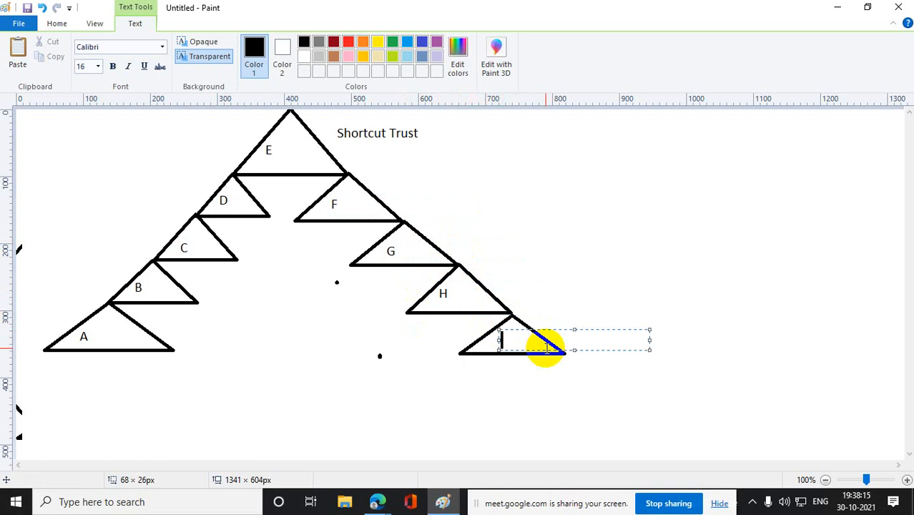
pyautogui.write('I')
pyautogui.click(603, 378)
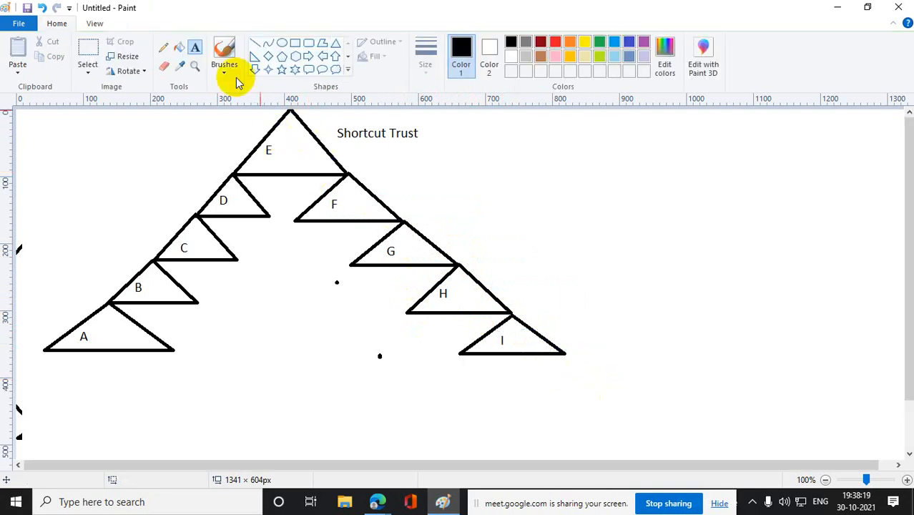
# - Circle the letter E with the Pencil and trace freehand arcs from triangle I over the root to triangle A
pyautogui.click(163, 47)
pyautogui.moveTo(296, 128)
pyautogui.mouseDown()
pyautogui.moveTo(266, 128)
pyautogui.moveTo(265, 156)
pyautogui.moveTo(280, 131)
pyautogui.mouseUp()
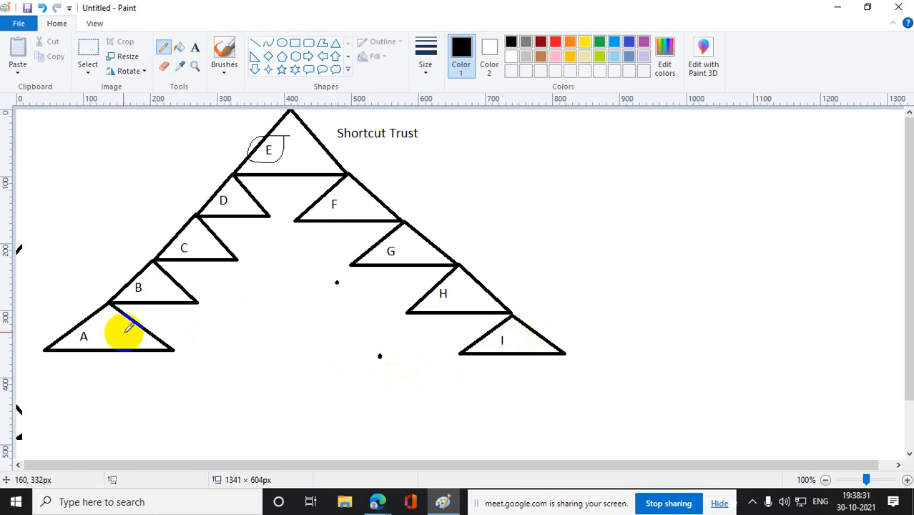
pyautogui.moveTo(529, 322)
pyautogui.mouseDown()
pyautogui.moveTo(536, 294)
pyautogui.moveTo(476, 280)
pyautogui.moveTo(402, 186)
pyautogui.moveTo(372, 193)
pyautogui.moveTo(365, 147)
pyautogui.moveTo(315, 132)
pyautogui.moveTo(291, 110)
pyautogui.moveTo(227, 188)
pyautogui.moveTo(203, 179)
pyautogui.moveTo(169, 237)
pyautogui.moveTo(151, 230)
pyautogui.moveTo(136, 284)
pyautogui.moveTo(55, 335)
pyautogui.mouseUp()
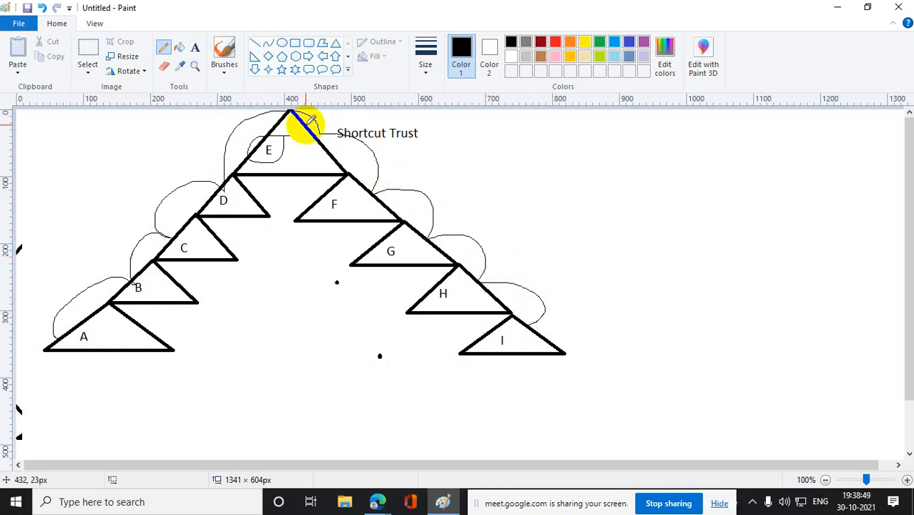
# - Cross out the root triangle E and the arc beside it with freehand pencil strokes
pyautogui.moveTo(247, 122); pyautogui.dragTo(321, 149)
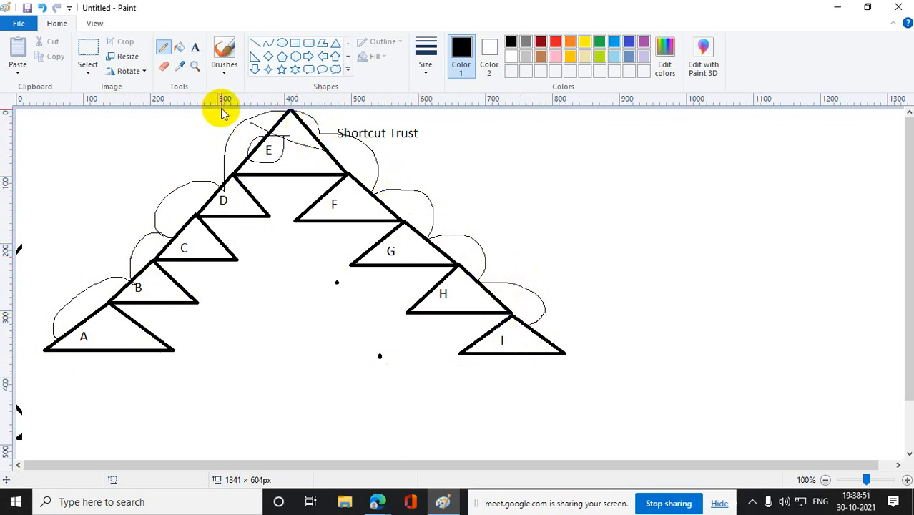
pyautogui.moveTo(227, 117)
pyautogui.mouseDown()
pyautogui.moveTo(249, 132)
pyautogui.moveTo(225, 163)
pyautogui.moveTo(289, 143)
pyautogui.mouseUp()
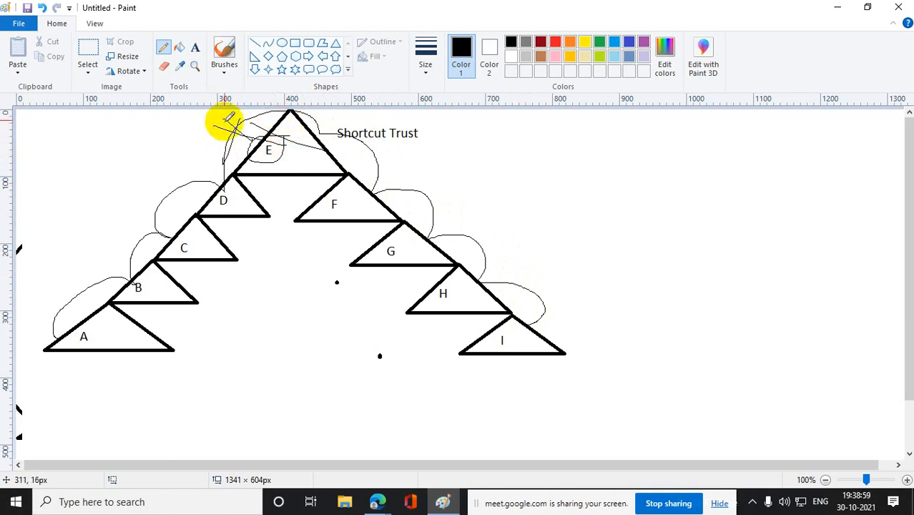
# - Cross out the arc beside root triangle E with two thicker red Pencil strokes
pyautogui.click(163, 47)
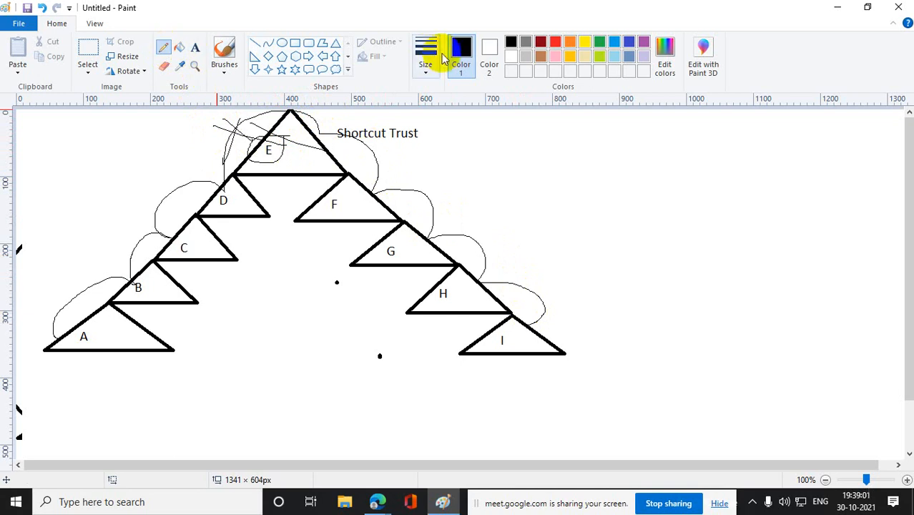
pyautogui.click(427, 70)
pyautogui.click(404, 172)
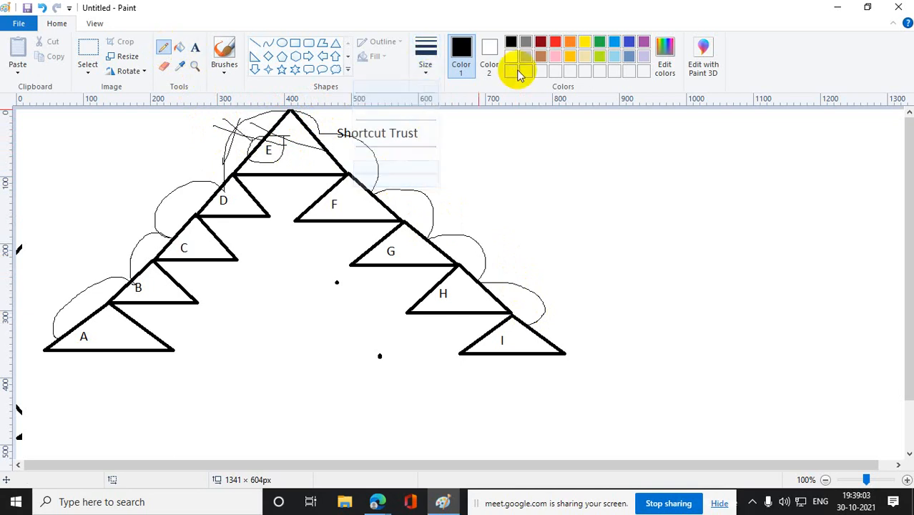
pyautogui.click(555, 43)
pyautogui.moveTo(165, 123); pyautogui.dragTo(275, 150)
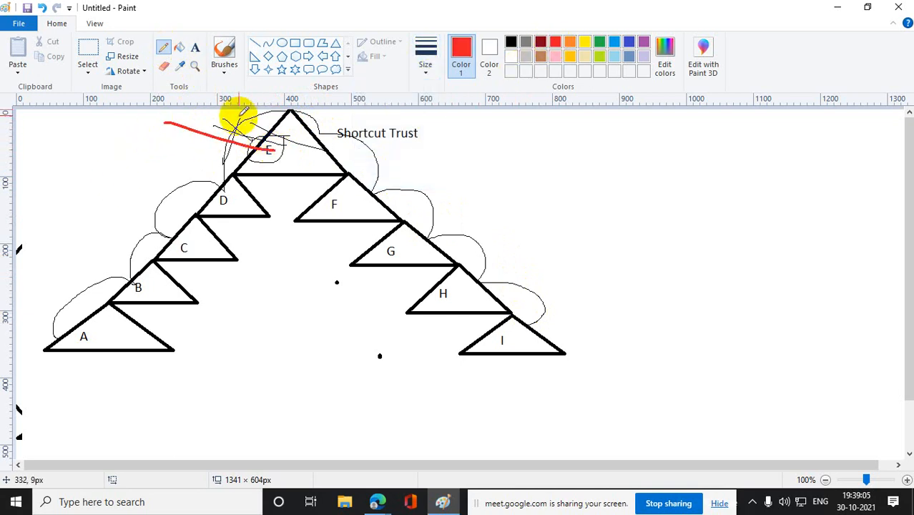
pyautogui.moveTo(238, 114); pyautogui.dragTo(231, 179)
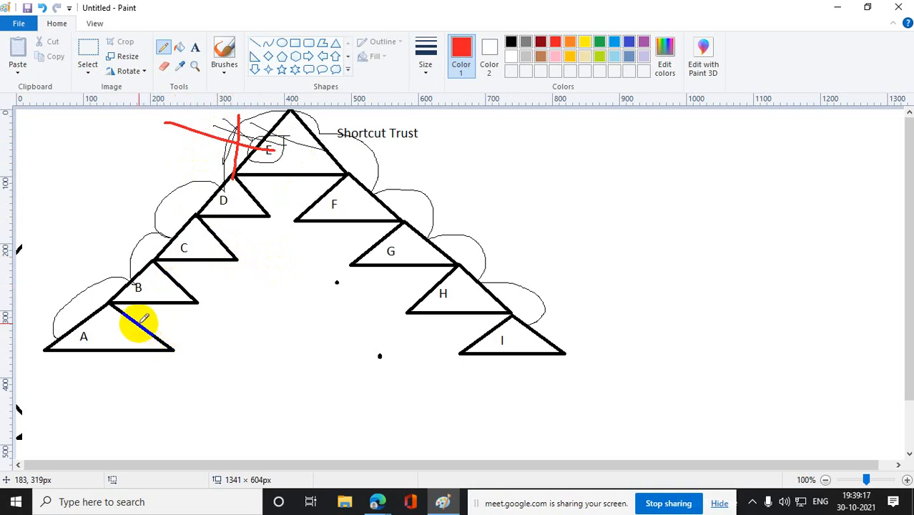
# - Connect triangles A and I with a direct green freehand line and a green curve below it, undoing the initial red stroke
pyautogui.moveTo(137, 323); pyautogui.dragTo(350, 329)
pyautogui.hotkey('ctrl', 'z')
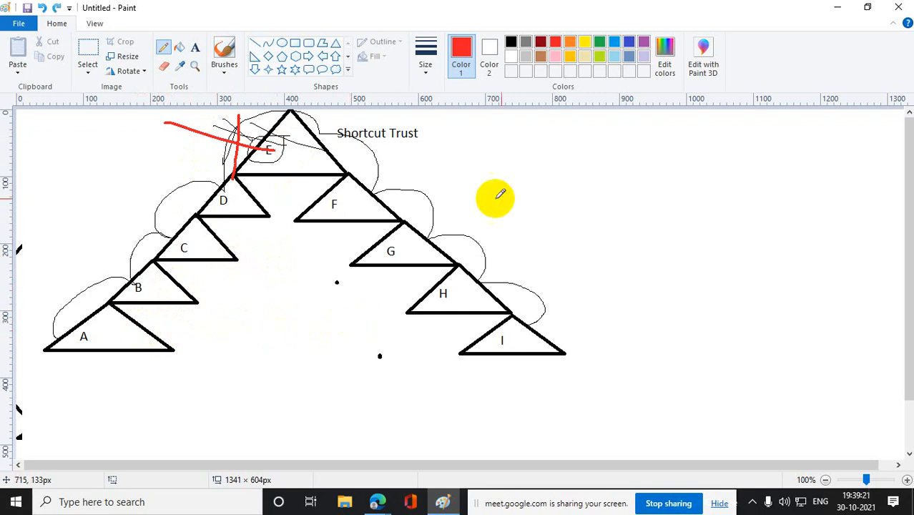
pyautogui.click(601, 40)
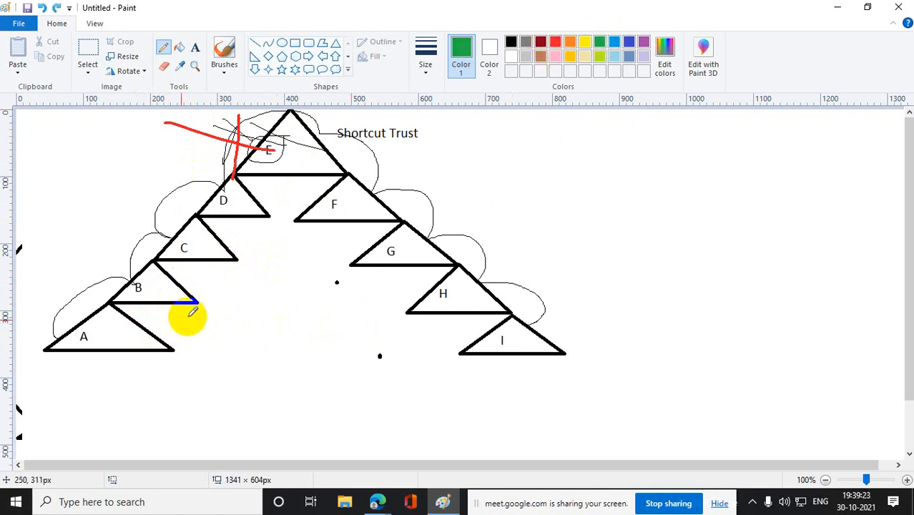
pyautogui.moveTo(140, 327); pyautogui.dragTo(486, 335)
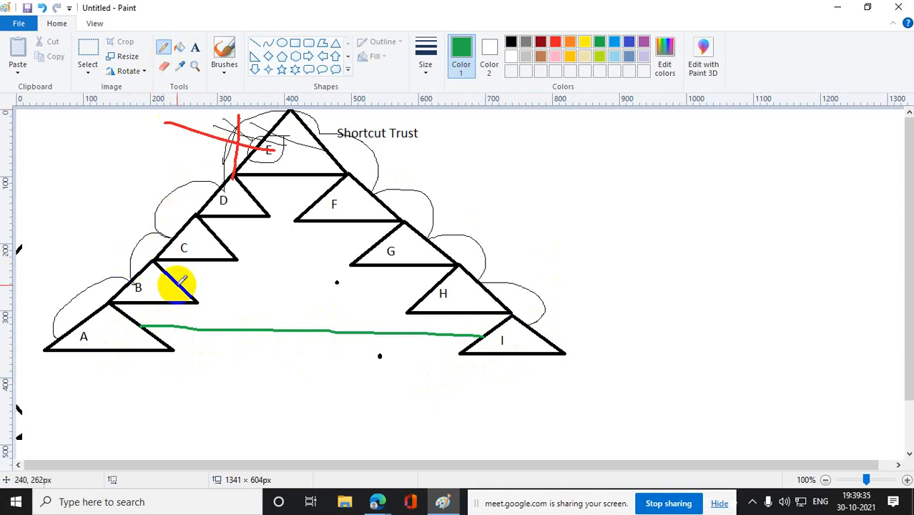
pyautogui.moveTo(143, 350)
pyautogui.mouseDown()
pyautogui.moveTo(319, 399)
pyautogui.moveTo(481, 354)
pyautogui.mouseUp()
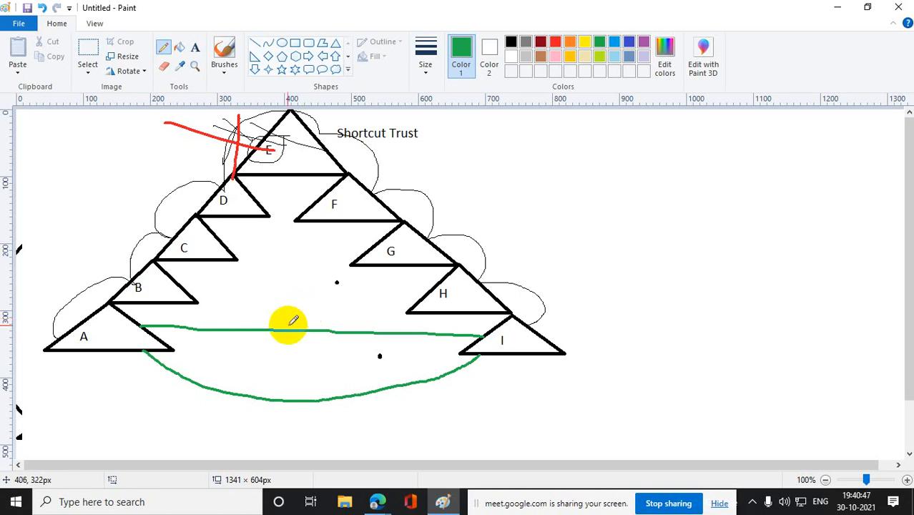
# - Clear the shortcut trust drawing by deleting a selection of about 804 × 504 px and the leftover fragments along the canvas's left edge
pyautogui.click(87, 54)
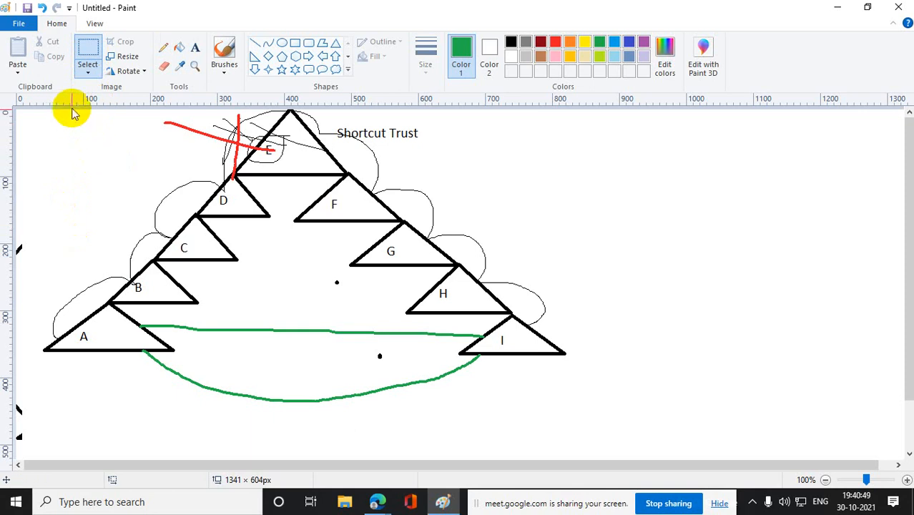
pyautogui.moveTo(74, 113); pyautogui.dragTo(611, 449)
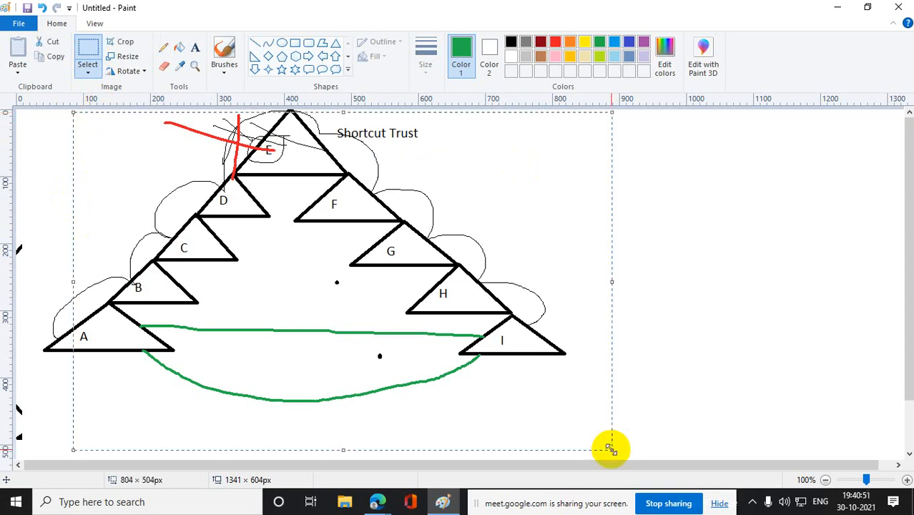
pyautogui.press('Delete')
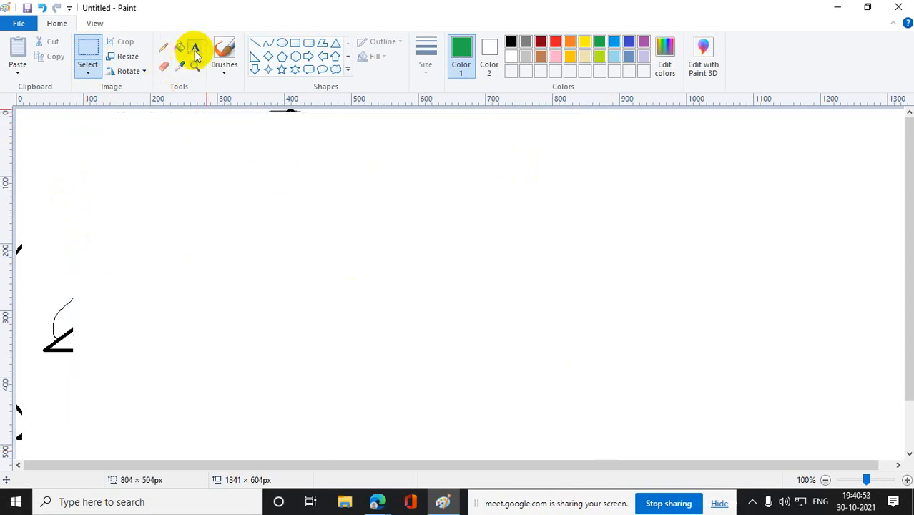
pyautogui.click(90, 56)
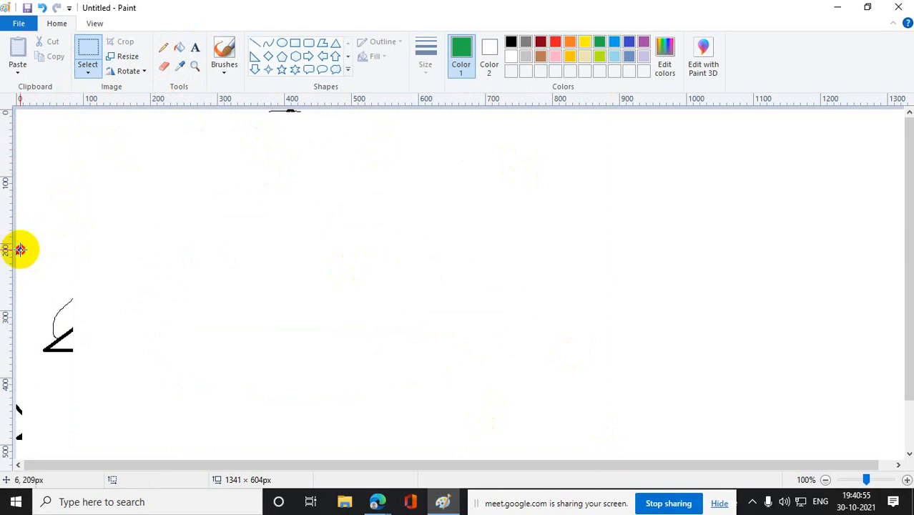
pyautogui.moveTo(17, 235); pyautogui.dragTo(153, 468)
pyautogui.press('Delete')
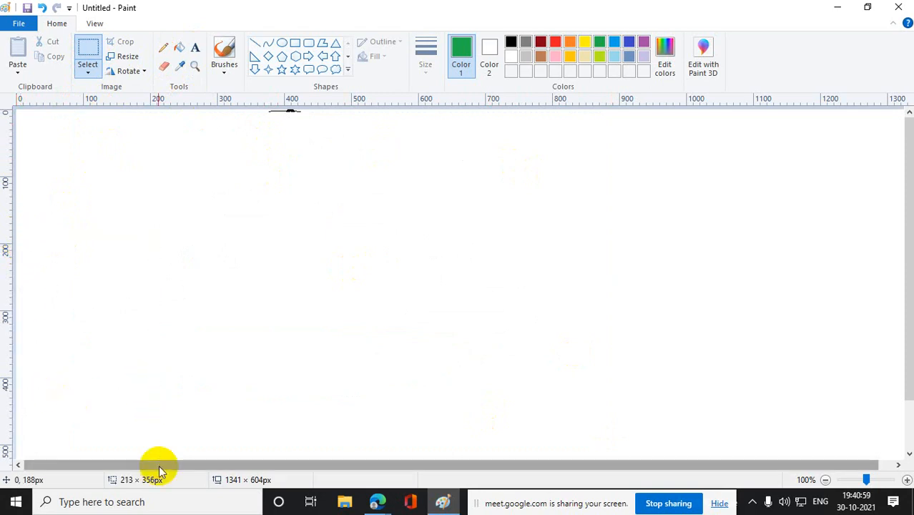
# - Draw a green ellipse on the canvas's left half and a green triangle about 220 × 178 px to its right, level with it
pyautogui.click(282, 43)
pyautogui.moveTo(140, 227); pyautogui.dragTo(310, 322)
pyautogui.click(357, 331)
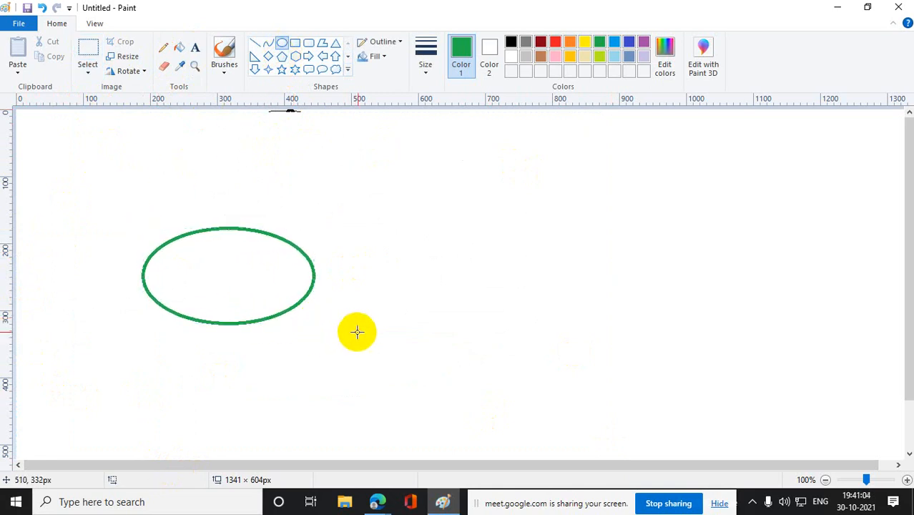
pyautogui.click(336, 45)
pyautogui.moveTo(462, 177); pyautogui.dragTo(610, 295)
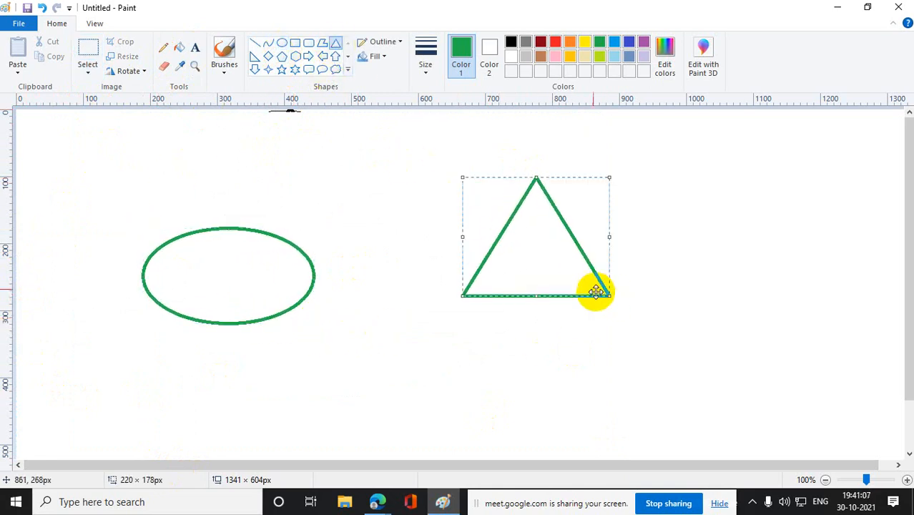
pyautogui.moveTo(561, 252); pyautogui.dragTo(568, 281)
pyautogui.click(742, 248)
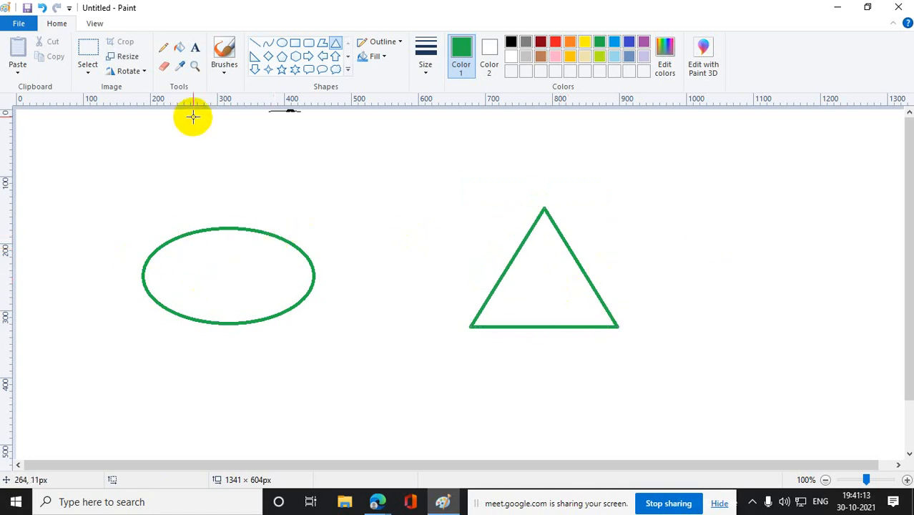
# - Add the text lines "Unix", "Linux" and "HPAIX, Ubuntu,MAC" inside the ellipse
pyautogui.click(194, 48)
pyautogui.moveTo(168, 254); pyautogui.dragTo(299, 298)
pyautogui.write('Unix')
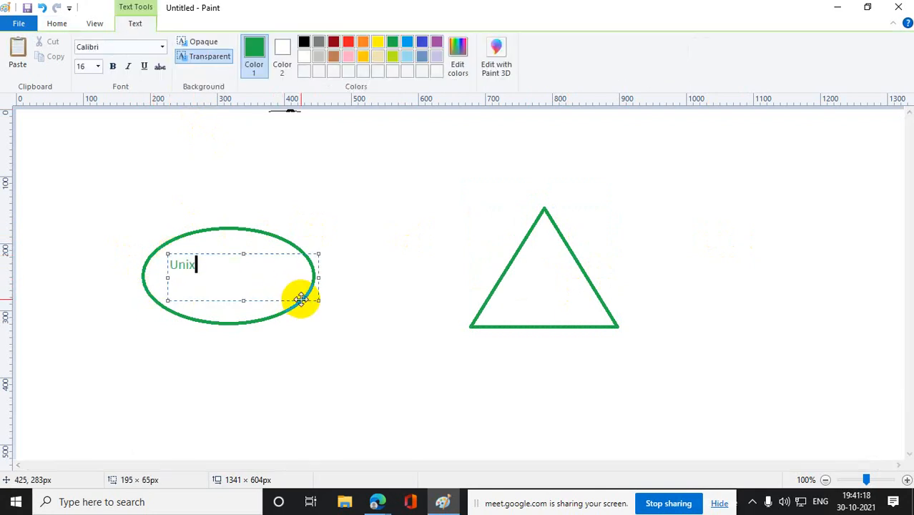
pyautogui.press('Return')
pyautogui.write('Linux')
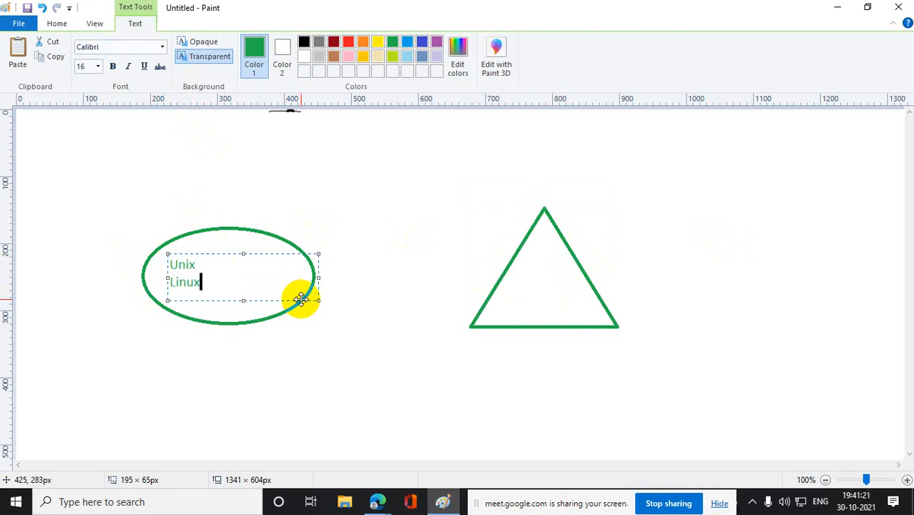
pyautogui.press('Return')
pyautogui.write('HP')
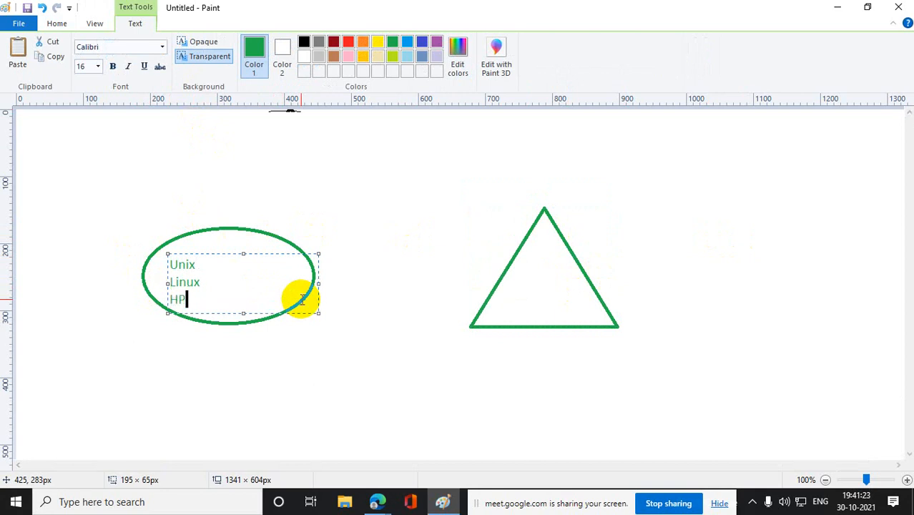
pyautogui.write('AIX, Ubuntu')
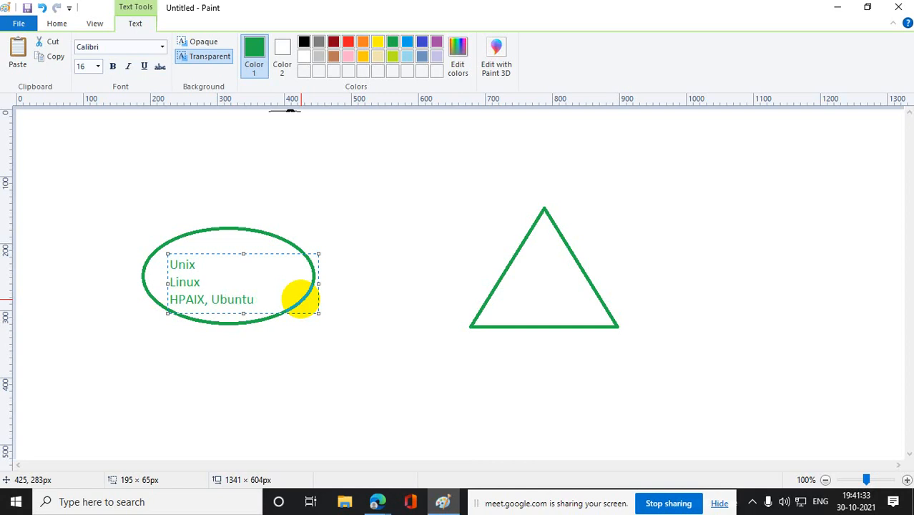
pyautogui.write('.')
pyautogui.write('MAC')
pyautogui.click(345, 342)
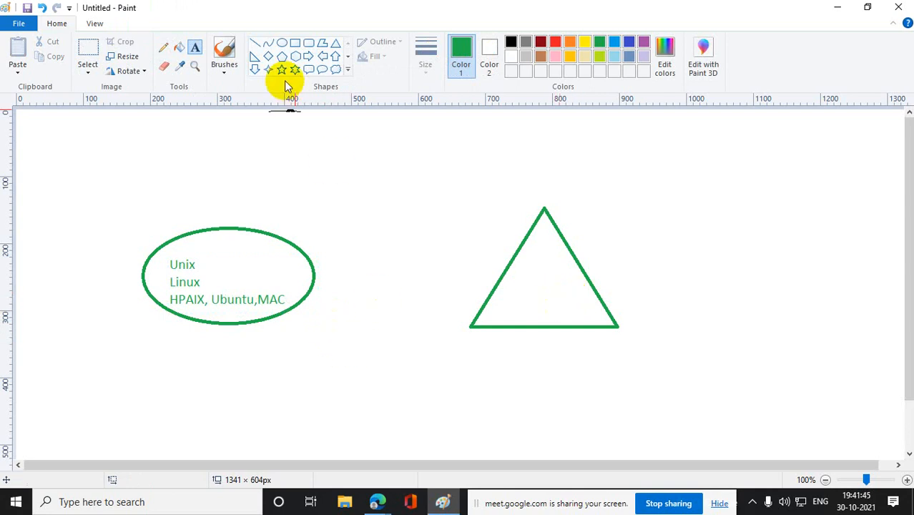
# - Join the ellipse to the triangle with a straight green line and label it "Kerberos Authentication" above
pyautogui.click(254, 41)
pyautogui.moveTo(315, 272); pyautogui.dragTo(501, 267)
pyautogui.click(195, 48)
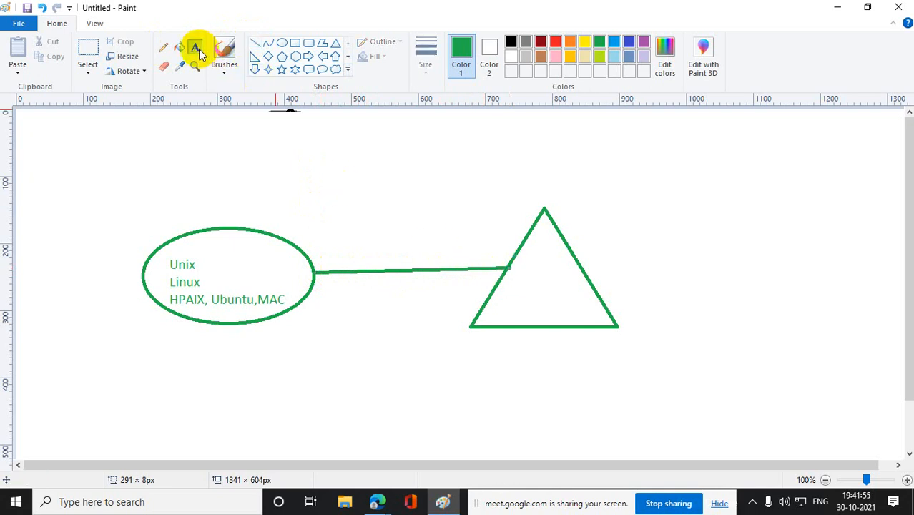
pyautogui.moveTo(341, 228); pyautogui.dragTo(491, 257)
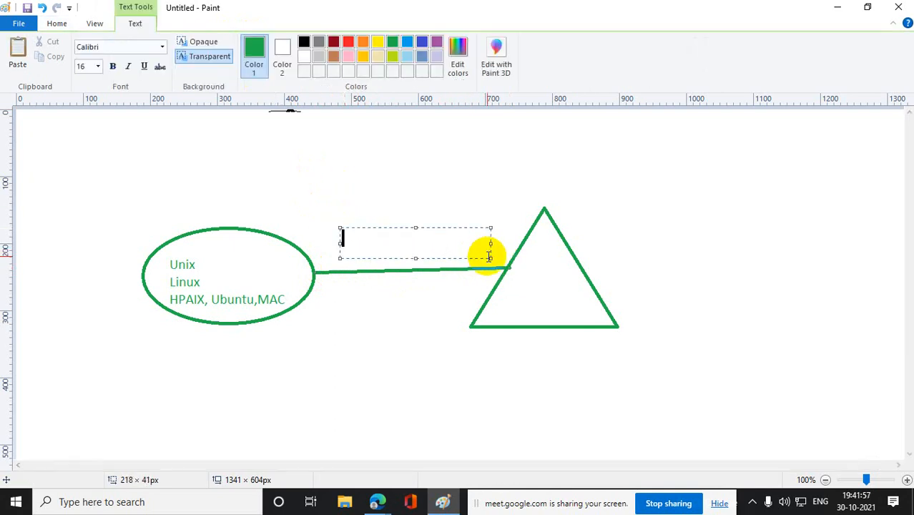
pyautogui.write('Kerberos Authen')
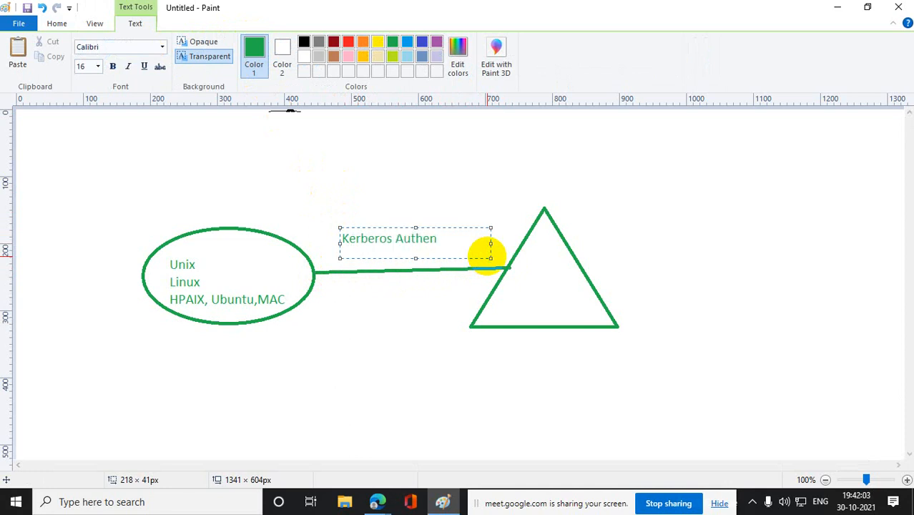
pyautogui.write('tication')
pyautogui.click(461, 301)
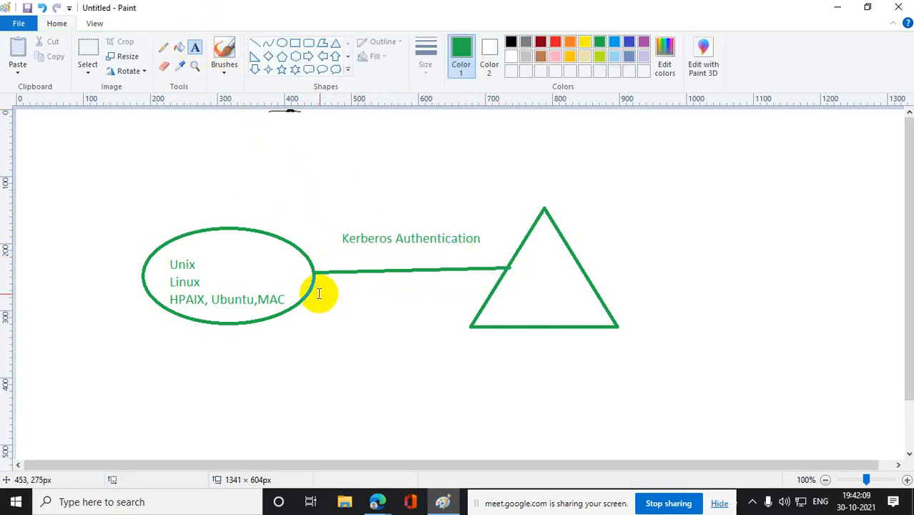
# - Add the caption "Relam trust" below the connected shapes
pyautogui.moveTo(307, 355); pyautogui.dragTo(613, 392)
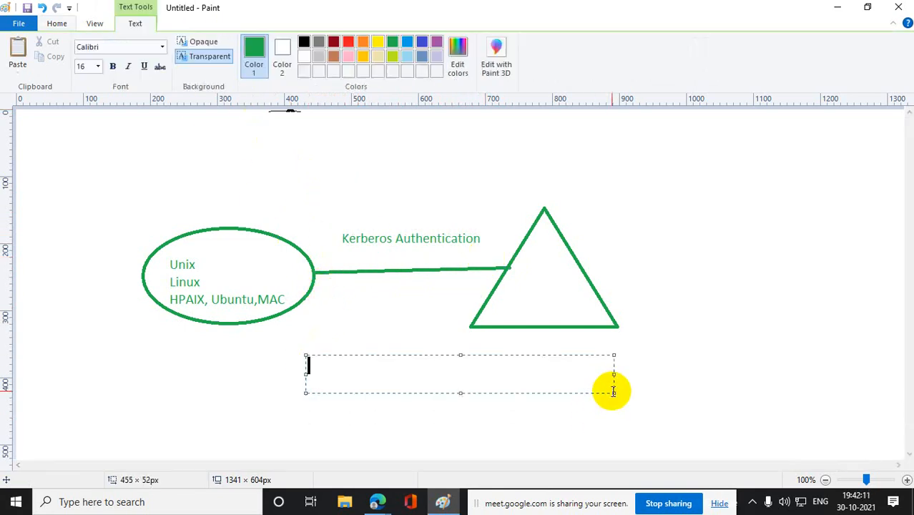
pyautogui.write('Relam ')
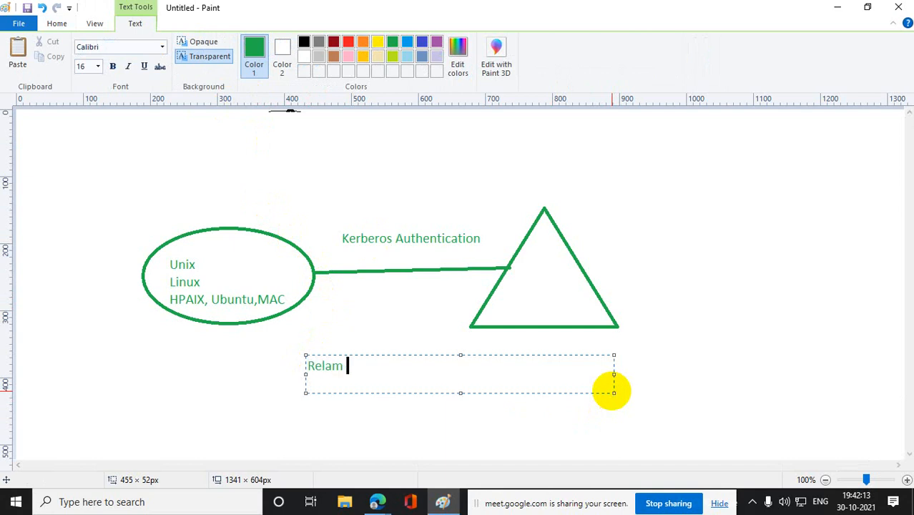
pyautogui.write('trust')
pyautogui.click(809, 352)
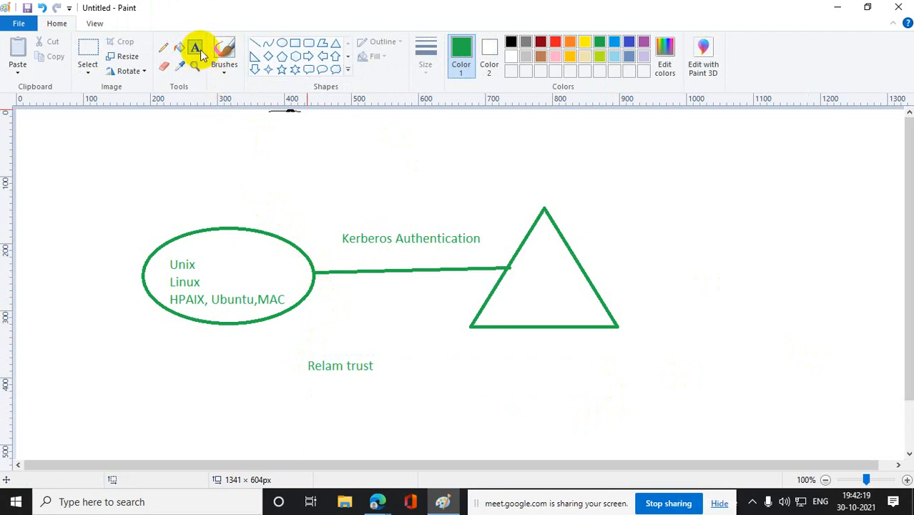
# - Label the triangle "windows domain" with text inside its lower part
pyautogui.moveTo(518, 281); pyautogui.dragTo(608, 310)
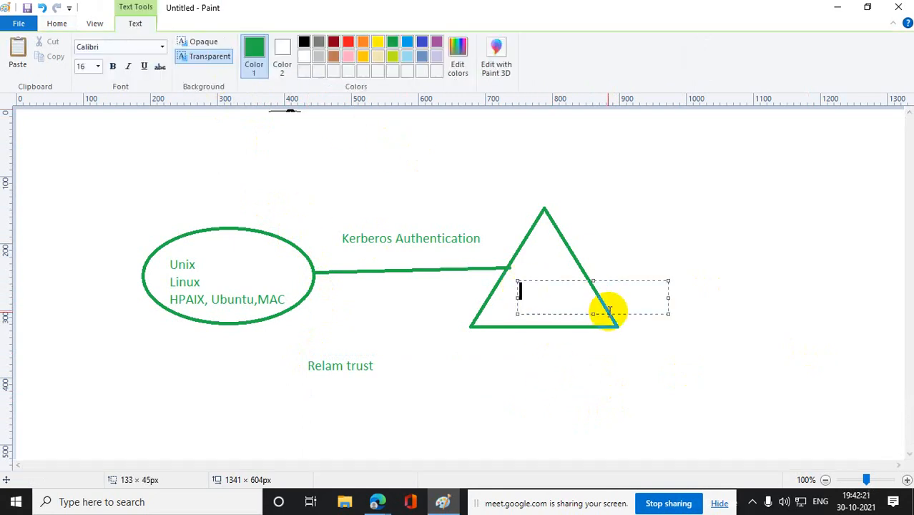
pyautogui.write('windows domain')
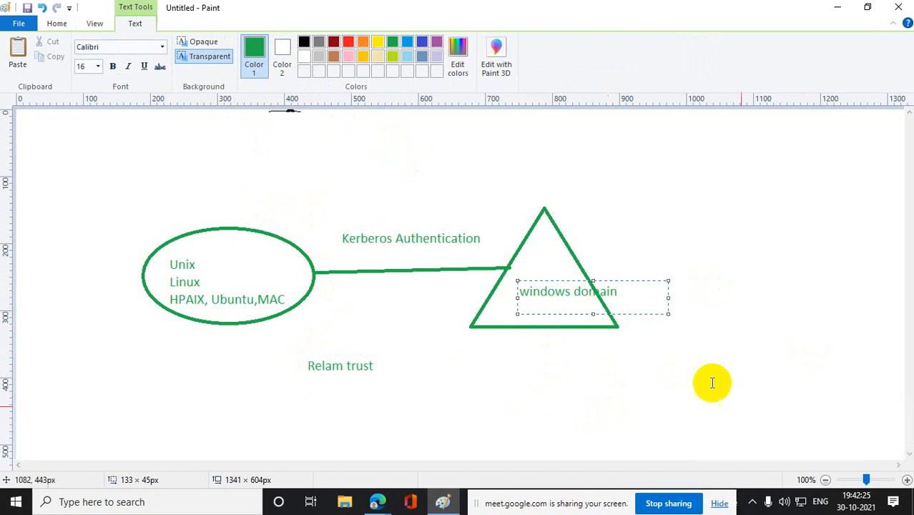
pyautogui.click(765, 424)
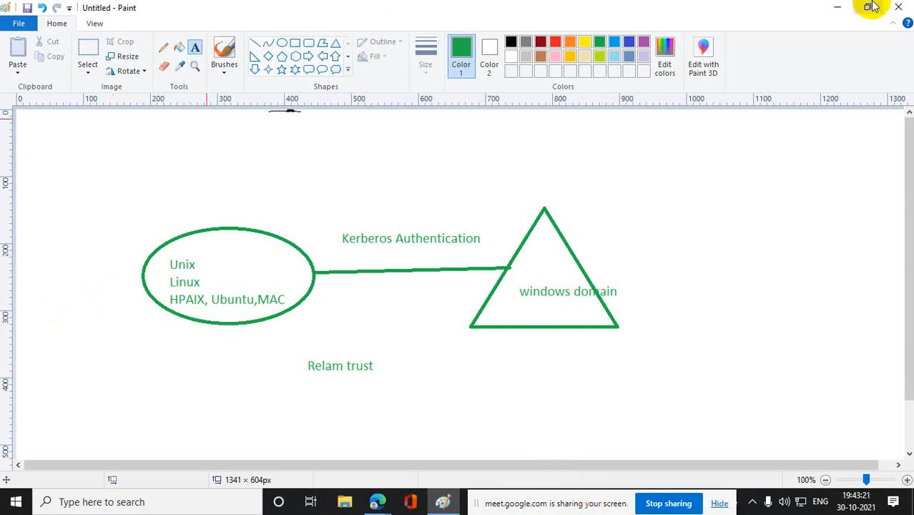
# - Minimize the open windows to the desktop and launch VMware Workstation Pro
pyautogui.click(840, 9)
pyautogui.click(471, 11)
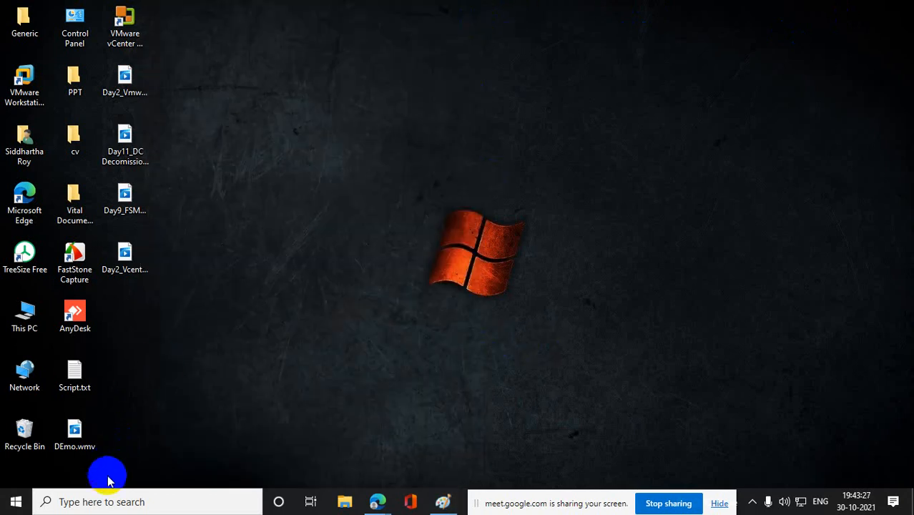
pyautogui.click(107, 498)
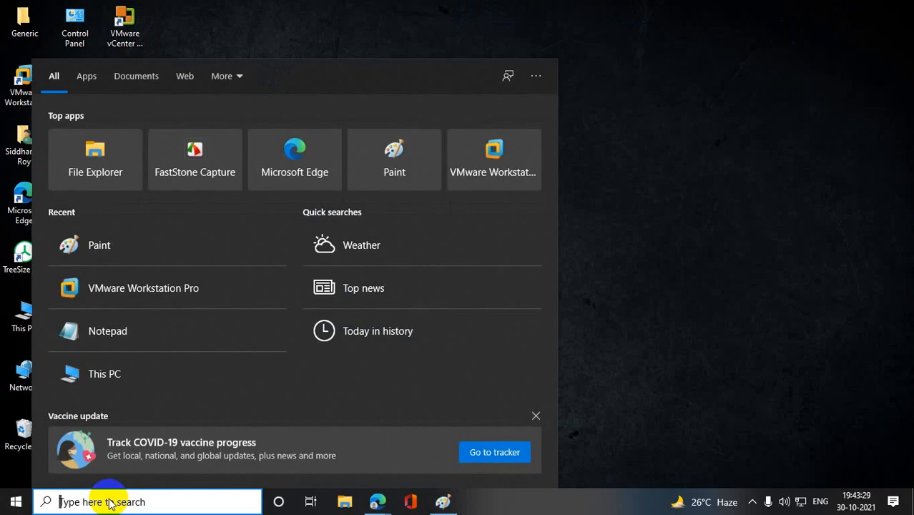
pyautogui.click(153, 292)
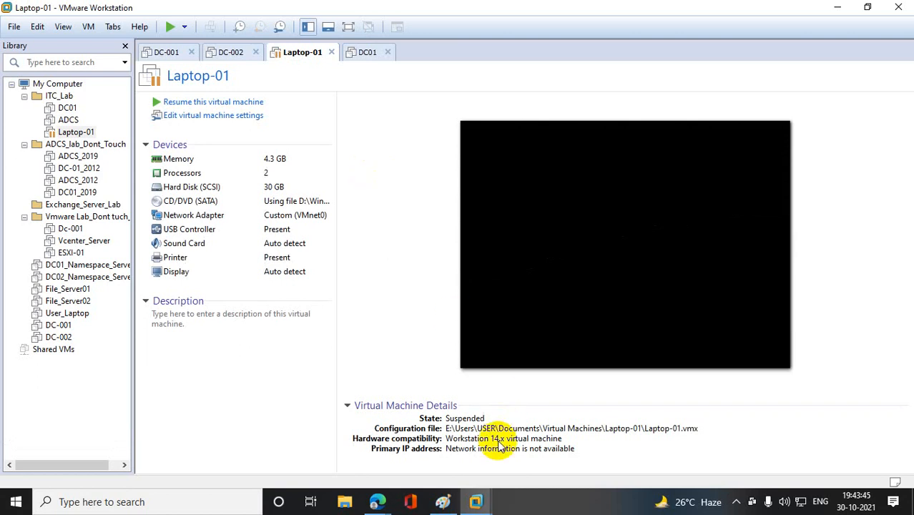
# - Switch back to Paint and delete the whole realm trust diagram, including its labels and caption
pyautogui.moveTo(447, 505)
pyautogui.click(466, 459)
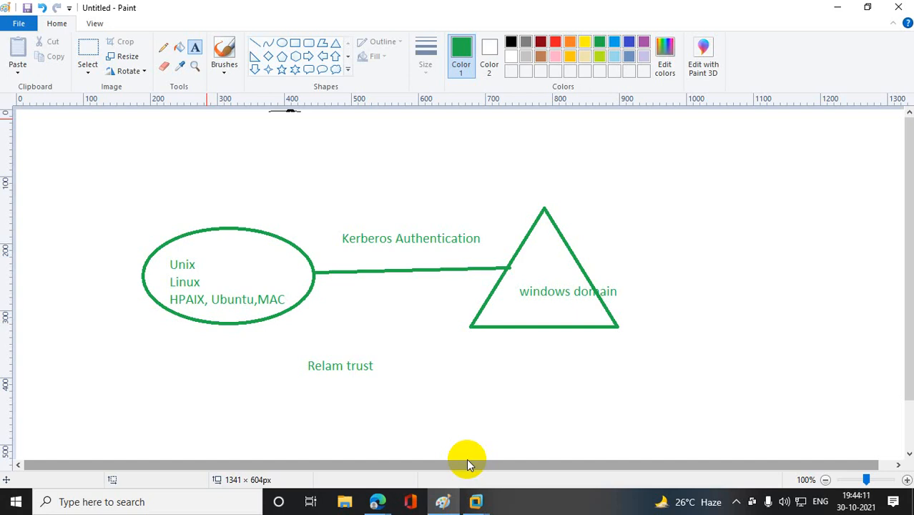
pyautogui.click(87, 65)
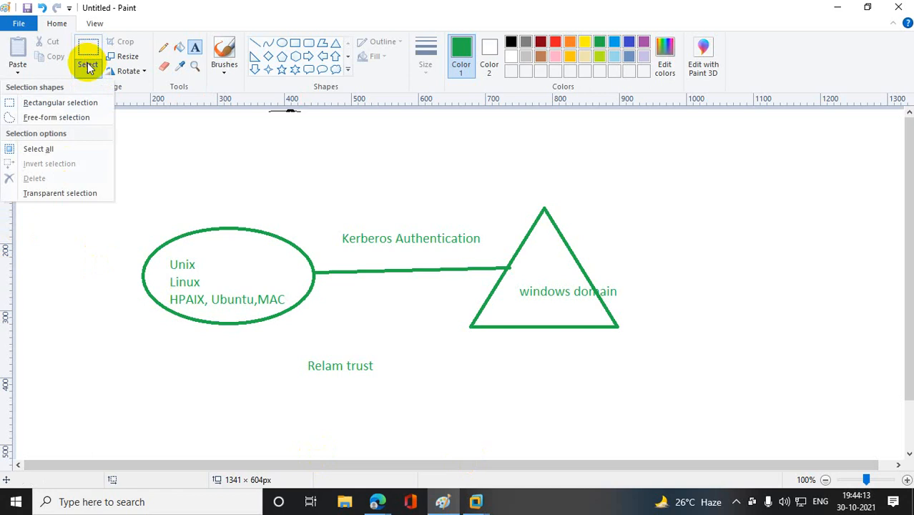
pyautogui.click(81, 45)
pyautogui.moveTo(106, 135)
pyautogui.mouseDown()
pyautogui.moveTo(648, 364)
pyautogui.moveTo(671, 434)
pyautogui.mouseUp()
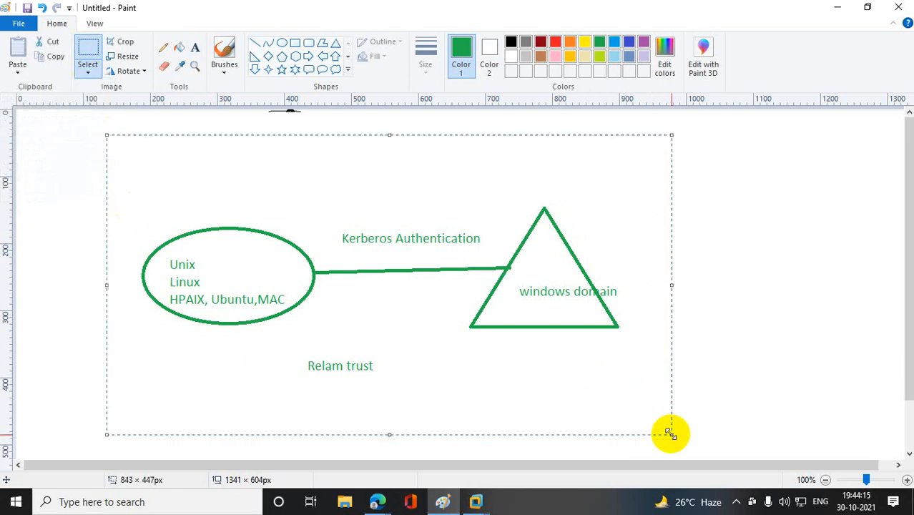
pyautogui.press('Delete')
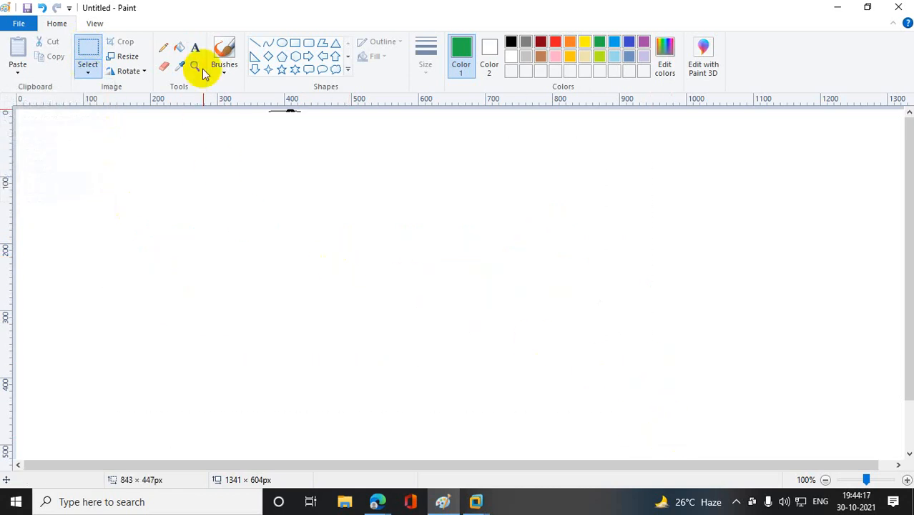
# - Create a text box about 651 × 226 px on the empty canvas and enter the heading "Parent Child Trust"
pyautogui.click(194, 47)
pyautogui.moveTo(214, 169); pyautogui.dragTo(652, 322)
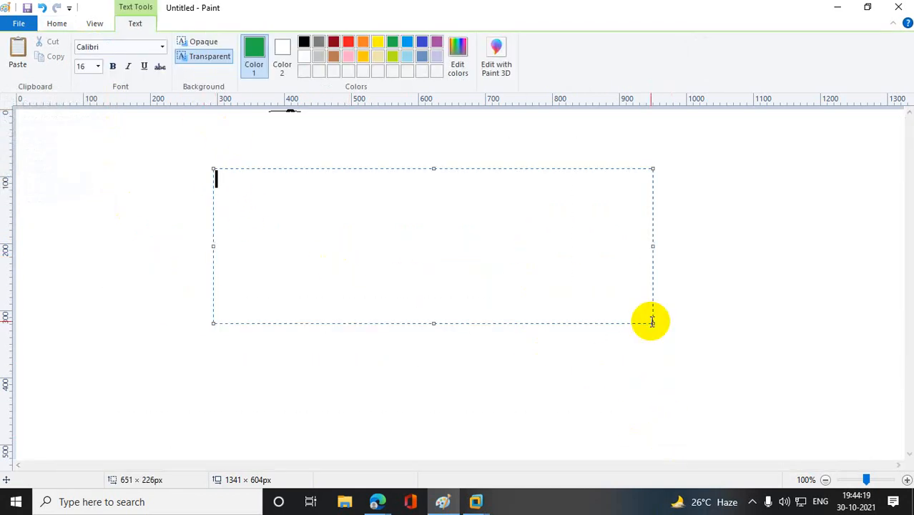
pyautogui.write('PaRENT')
pyautogui.press('BackSpace')
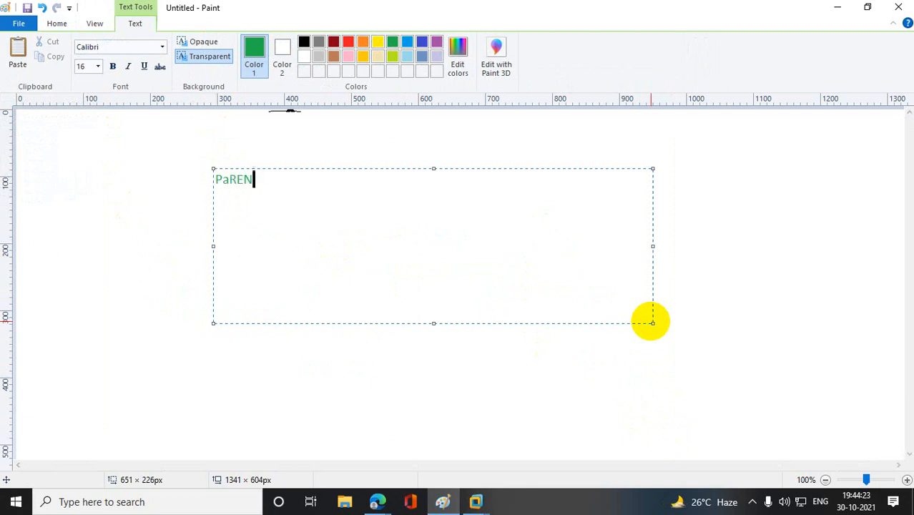
pyautogui.press('BackSpace')
pyautogui.press('BackSpace')
pyautogui.press('BackSpace')
pyautogui.press('BackSpace')
pyautogui.press('BackSpace')
pyautogui.write('Parent Child ')
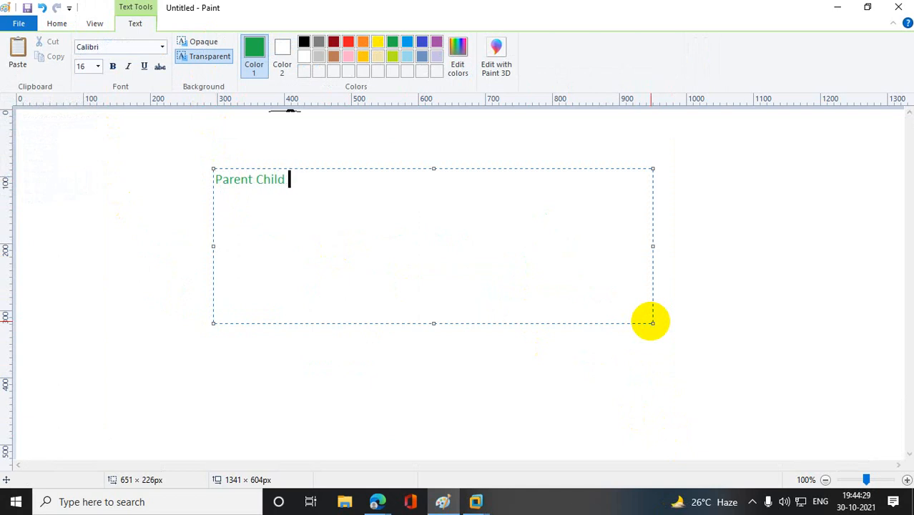
pyautogui.write('Trust')
pyautogui.press('Return')
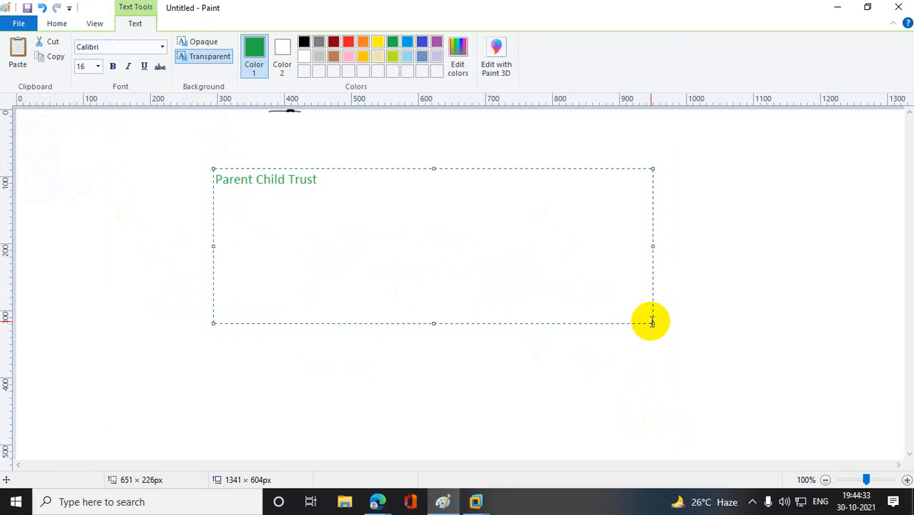
# - Add the line "Transitive in Nature" below the heading, with a blank line before and after it
pyautogui.write('Transitive i')
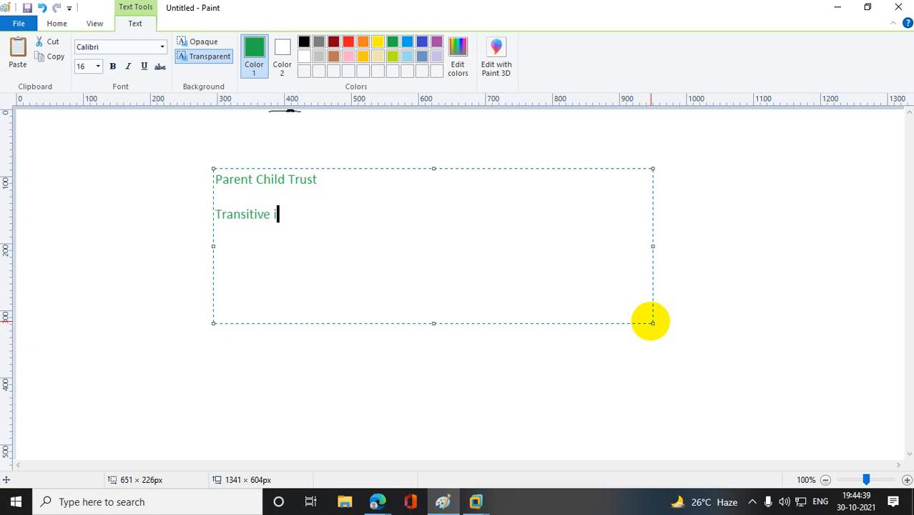
pyautogui.write('n Nature')
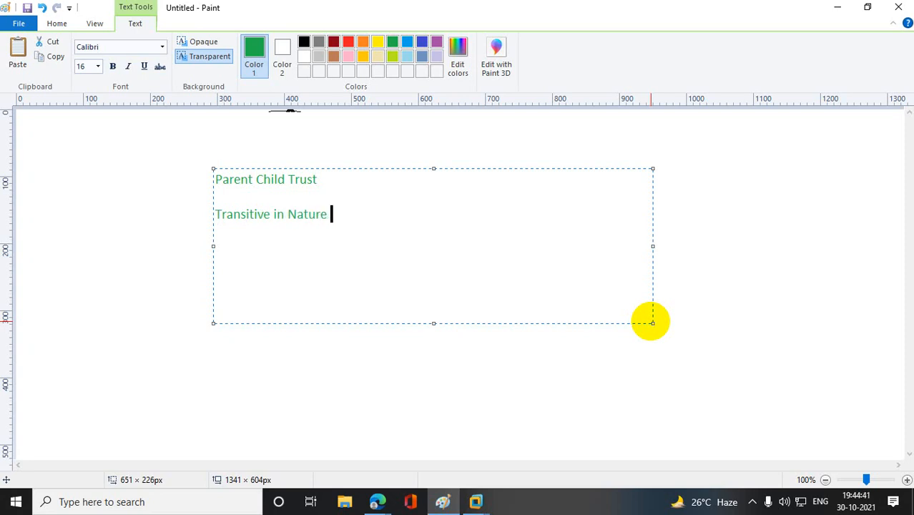
pyautogui.press('Return')
pyautogui.press('Return')
# - Write the line "Trust between Root domain and Child domain" below the transitivity note
pyautogui.write('Root domain ')
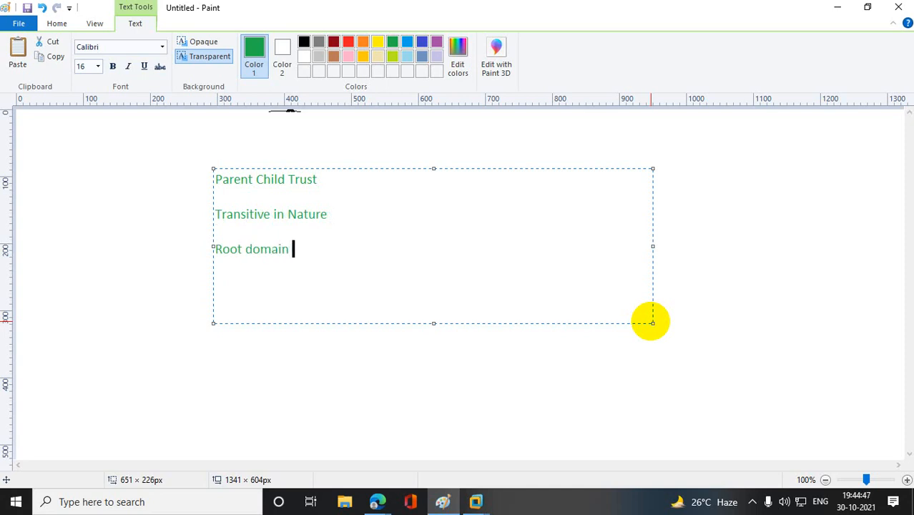
pyautogui.write('and')
pyautogui.press('BackSpace')
pyautogui.press('BackSpace')
pyautogui.press('BackSpace')
pyautogui.press('Left')
pyautogui.press('Left')
pyautogui.press('Left')
pyautogui.press('Left')
pyautogui.press('Left')
pyautogui.press('Left')
pyautogui.press('Left')
pyautogui.press('Left')
pyautogui.press('Left')
pyautogui.press('Left')
pyautogui.press('Left')
pyautogui.press('Left')
pyautogui.write('Trust ')
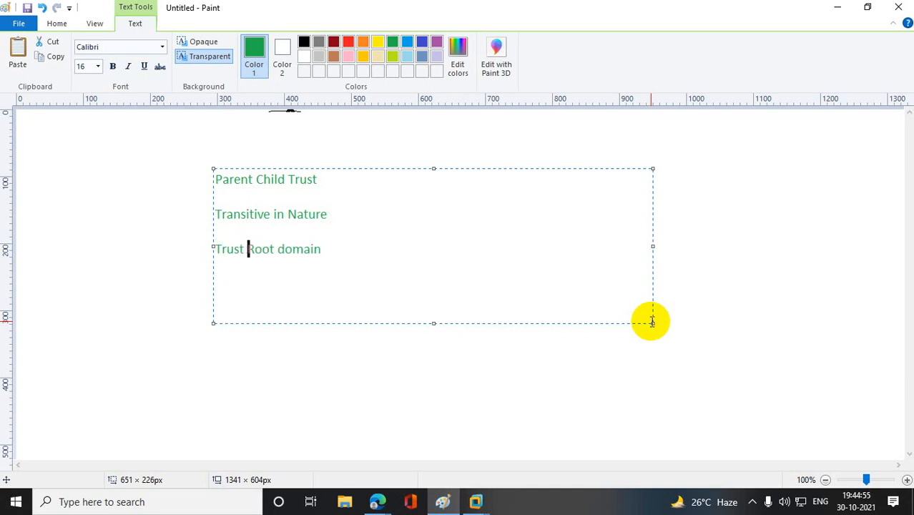
pyautogui.write('between')
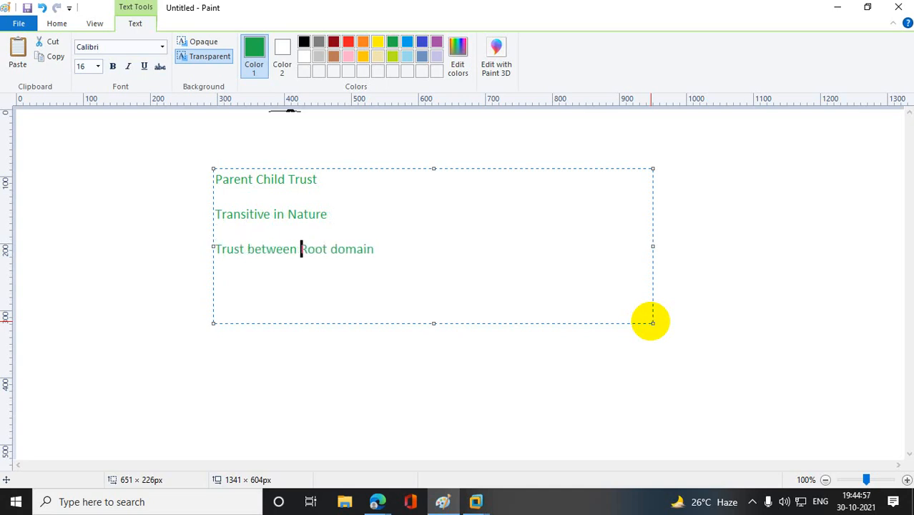
pyautogui.click(406, 244)
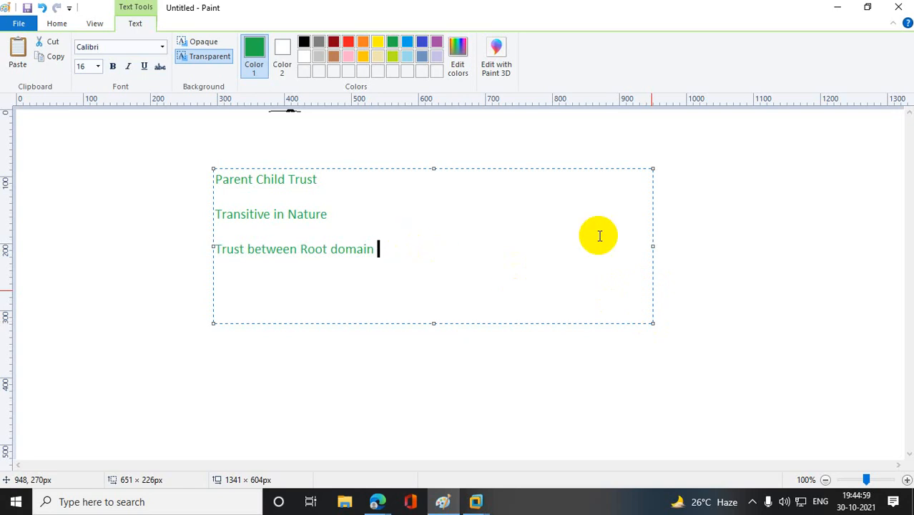
pyautogui.write('and Chi')
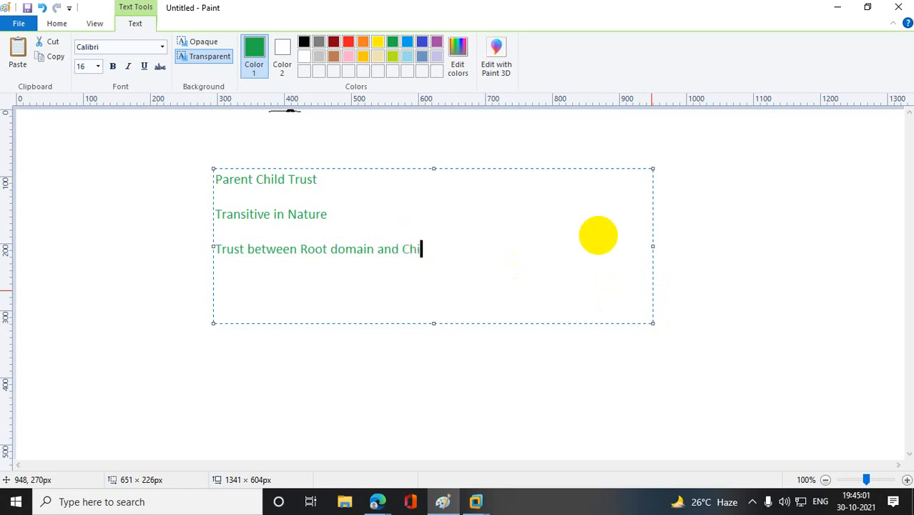
pyautogui.write('ld domain')
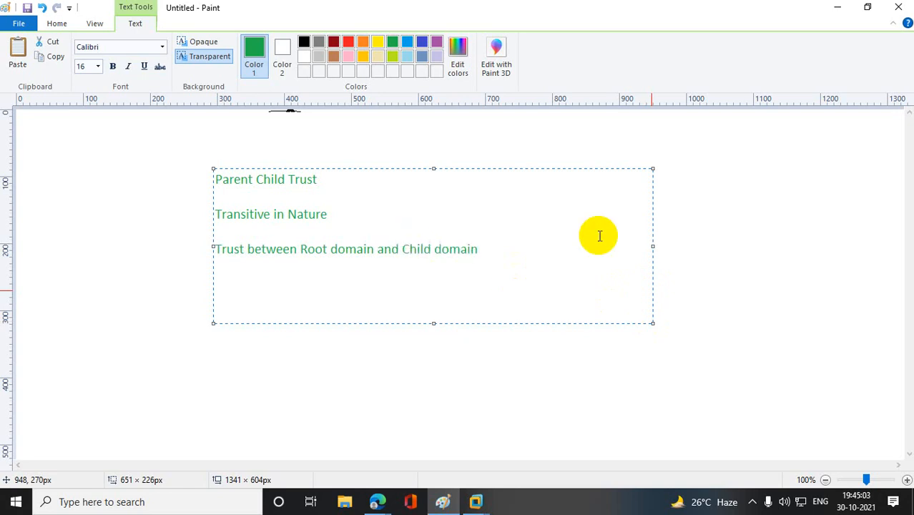
# - Leave a blank line and list "Root domain" and "Child domain" on separate lines
pyautogui.press('Return')
pyautogui.press('Return')
pyautogui.write('Root domain')
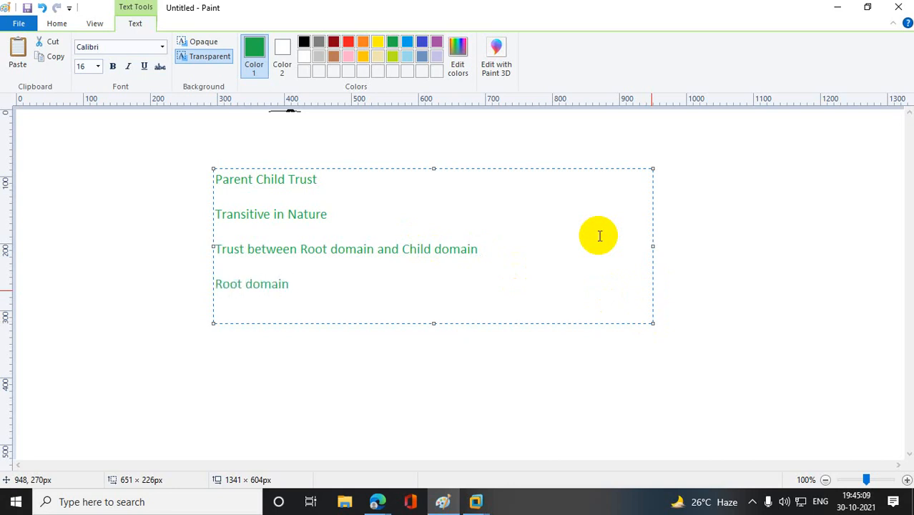
pyautogui.press('Return')
pyautogui.write('Child domain  Root')
pyautogui.press('Return')
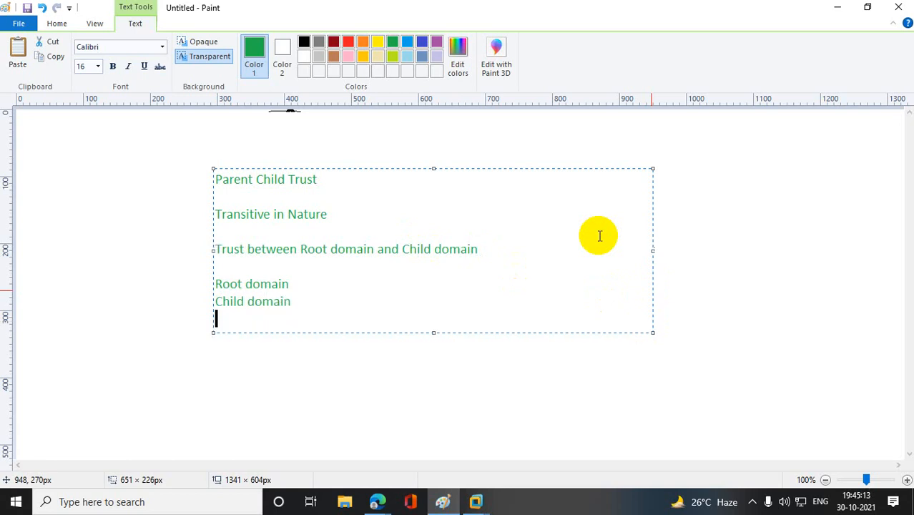
# - Add the last line "User need to add domian admin group as well as Enterprise Admin Group" and commit the text to the canvas
pyautogui.write('User need to ')
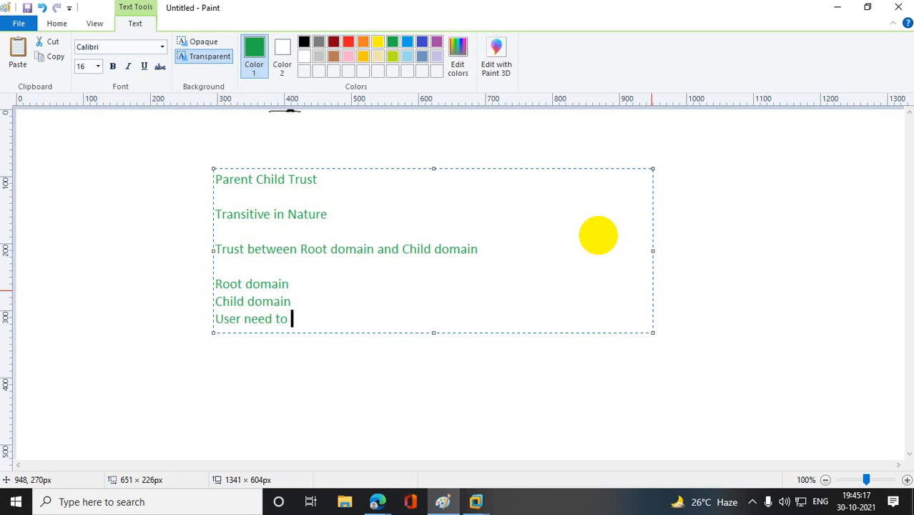
pyautogui.write('add t')
pyautogui.hotkey('ctrl', 'z')
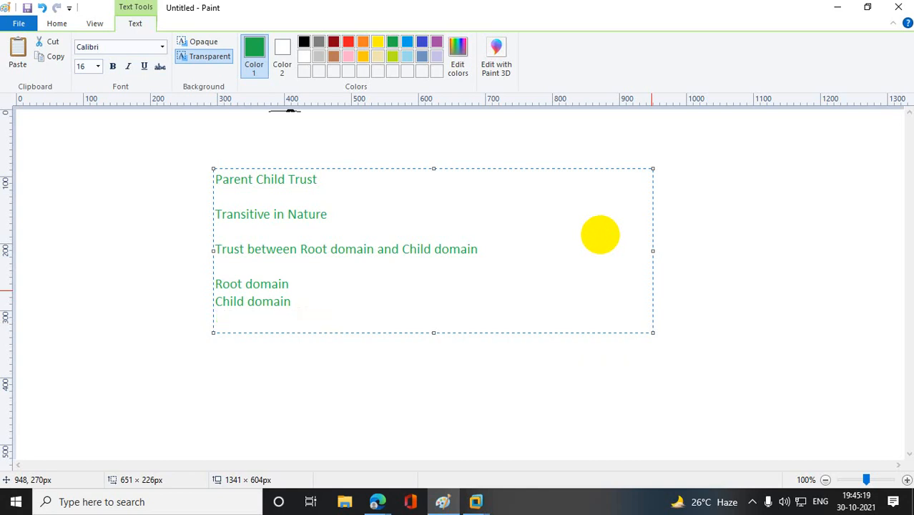
pyautogui.write('domian ad')
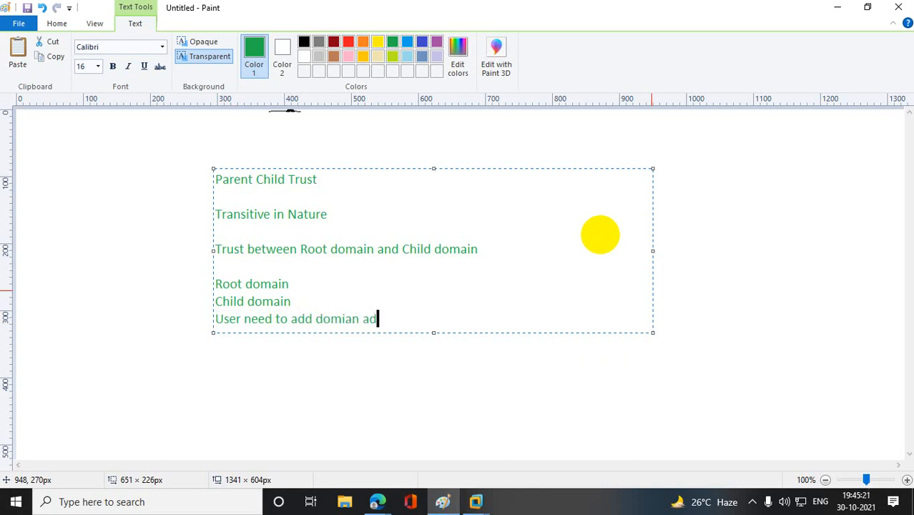
pyautogui.write('min grouop')
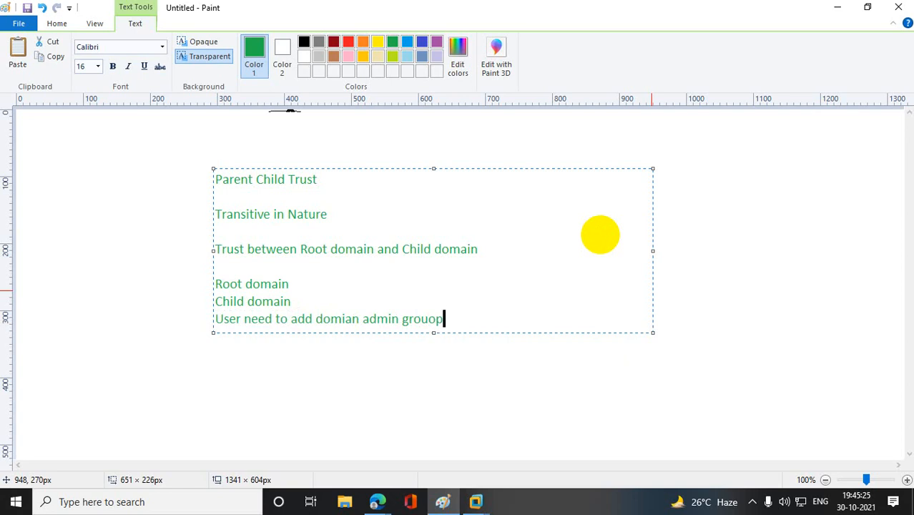
pyautogui.press('BackSpace')
pyautogui.press('BackSpace')
pyautogui.write('p as well as ')
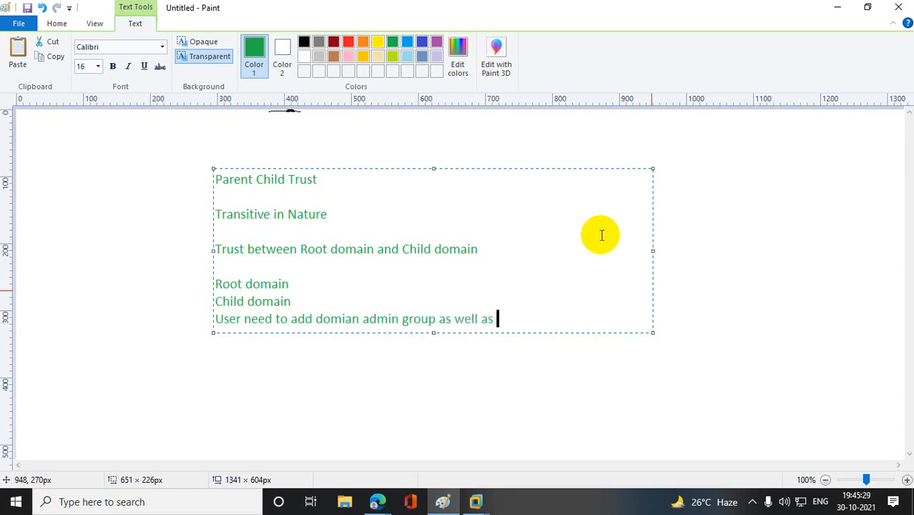
pyautogui.write('Enter pro')
pyautogui.press('BackSpace')
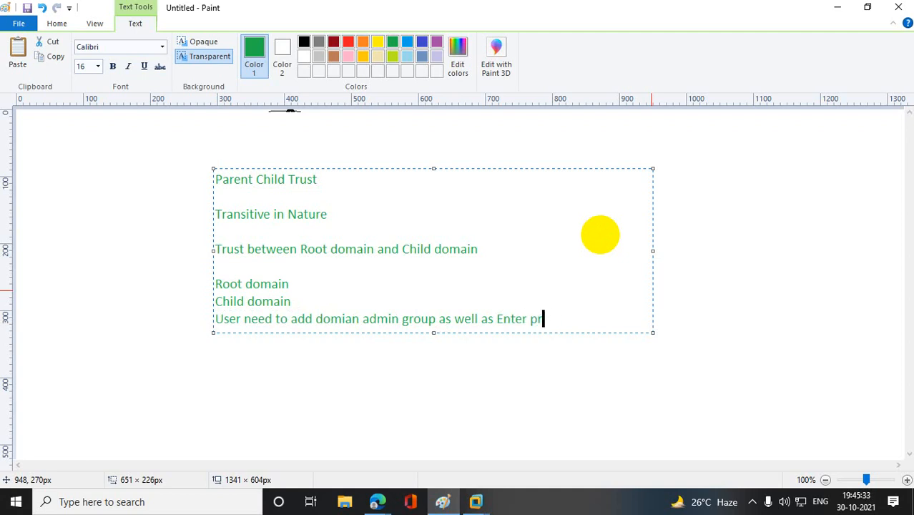
pyautogui.write('ise Admin Group')
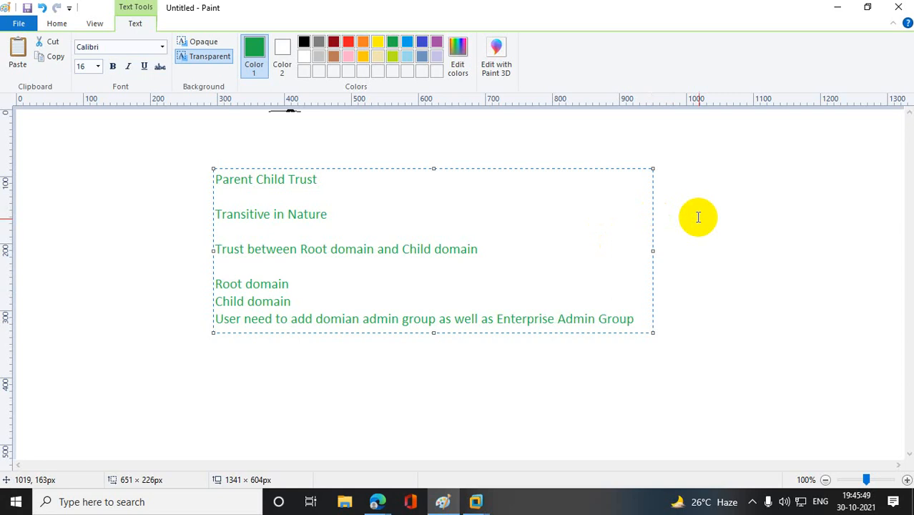
pyautogui.click(723, 265)
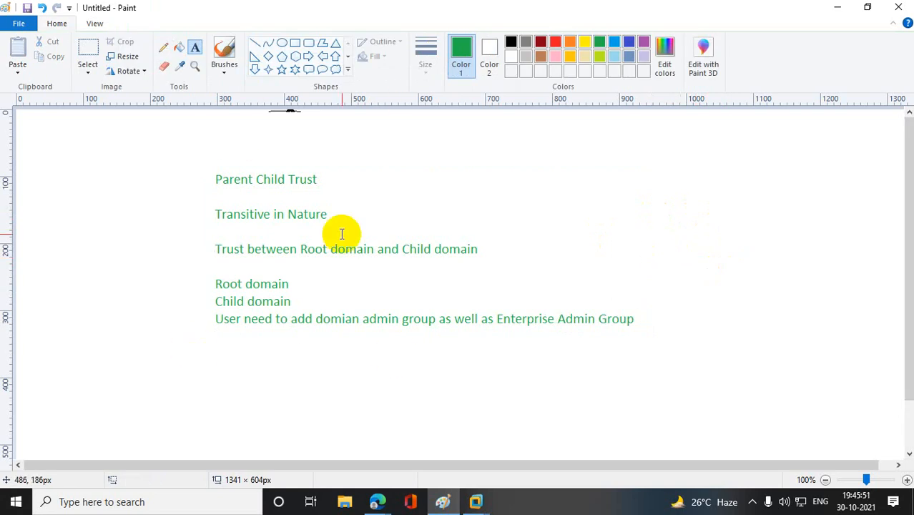
# - With the Pencil, circle "Parent Child Trust", then mark "Transitive in Nature" with an asterisk in front and a line underneath
pyautogui.click(163, 47)
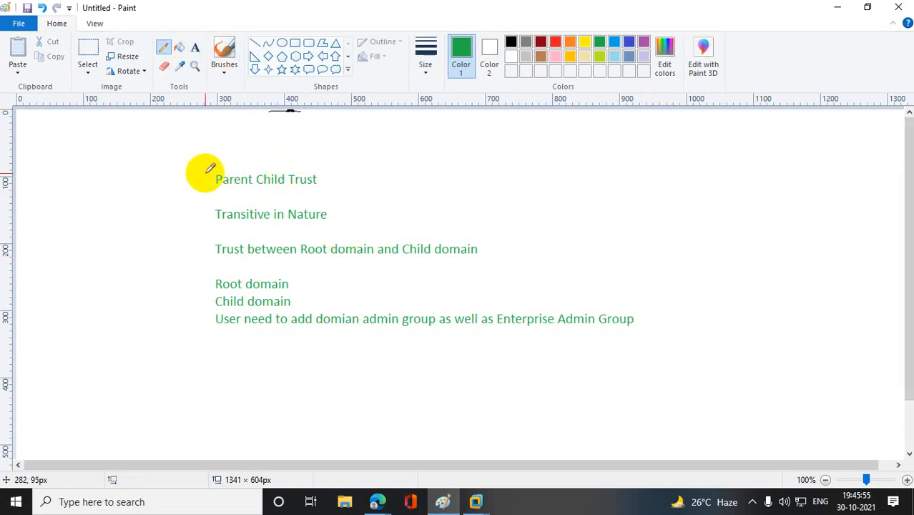
pyautogui.moveTo(341, 183)
pyautogui.mouseDown()
pyautogui.moveTo(205, 172)
pyautogui.moveTo(314, 200)
pyautogui.moveTo(341, 184)
pyautogui.mouseUp()
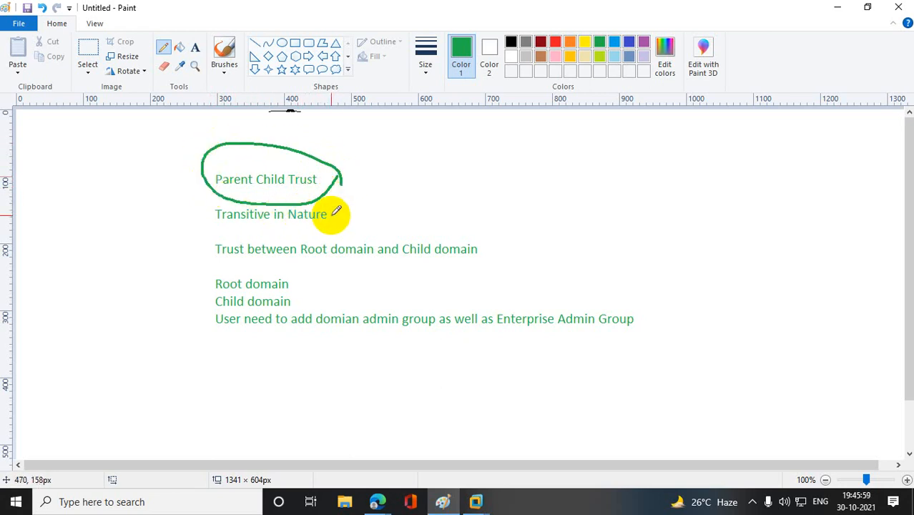
pyautogui.moveTo(193, 206)
pyautogui.mouseDown()
pyautogui.moveTo(193, 223)
pyautogui.moveTo(206, 207)
pyautogui.moveTo(466, 225)
pyautogui.mouseUp()
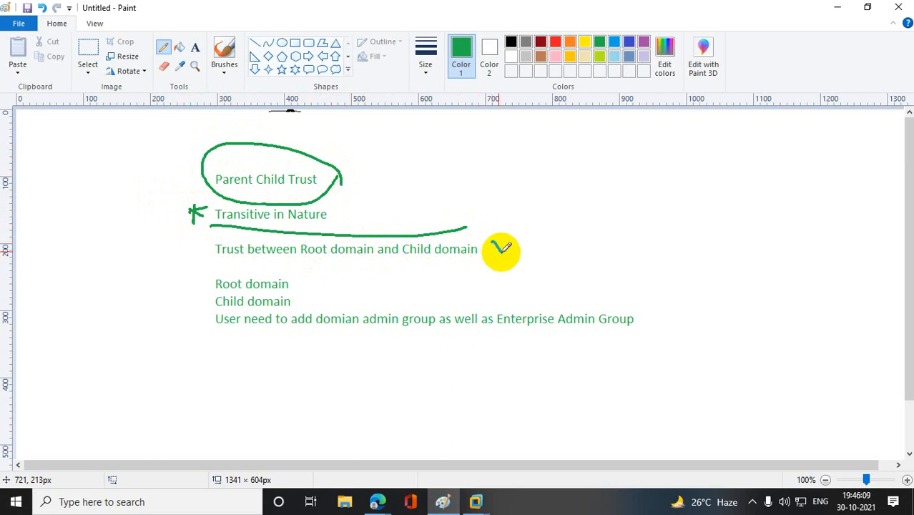
# - Handwrite a short note after the "Trust between Root domain and Child domain" line and enclose the last three lines in curly brackets
pyautogui.moveTo(499, 251); pyautogui.dragTo(538, 227)
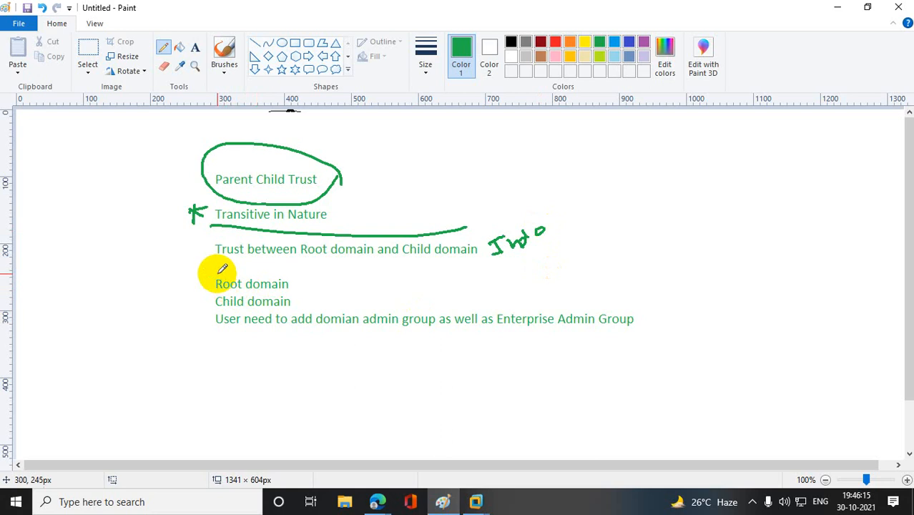
pyautogui.moveTo(216, 273)
pyautogui.mouseDown()
pyautogui.moveTo(209, 318)
pyautogui.moveTo(228, 363)
pyautogui.mouseUp()
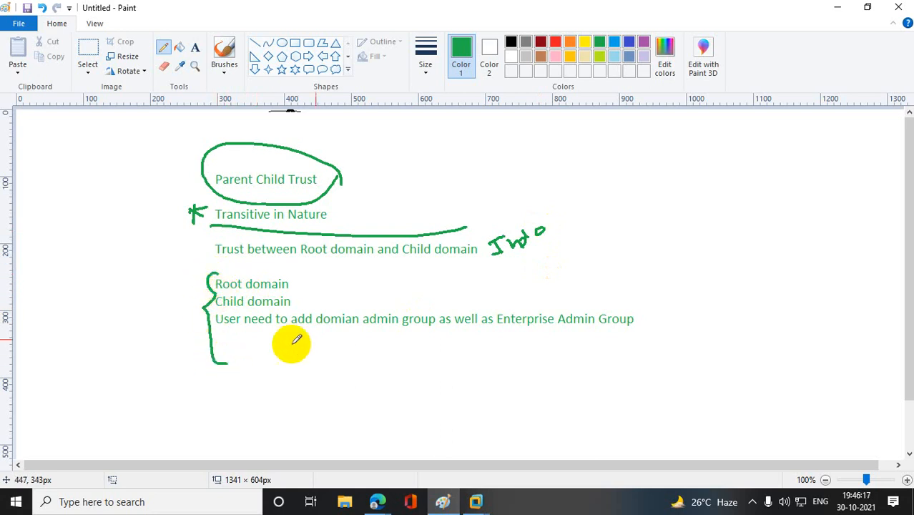
pyautogui.moveTo(607, 268)
pyautogui.mouseDown()
pyautogui.moveTo(632, 304)
pyautogui.moveTo(641, 361)
pyautogui.mouseUp()
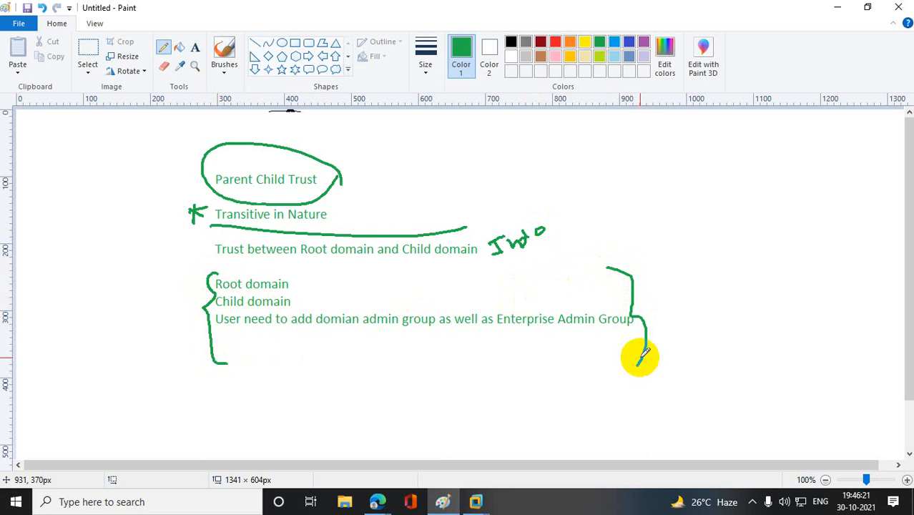
# - Minimize the drawing to return to VMware Workstation and open the virtual machine settings of DC-001
pyautogui.click(837, 7)
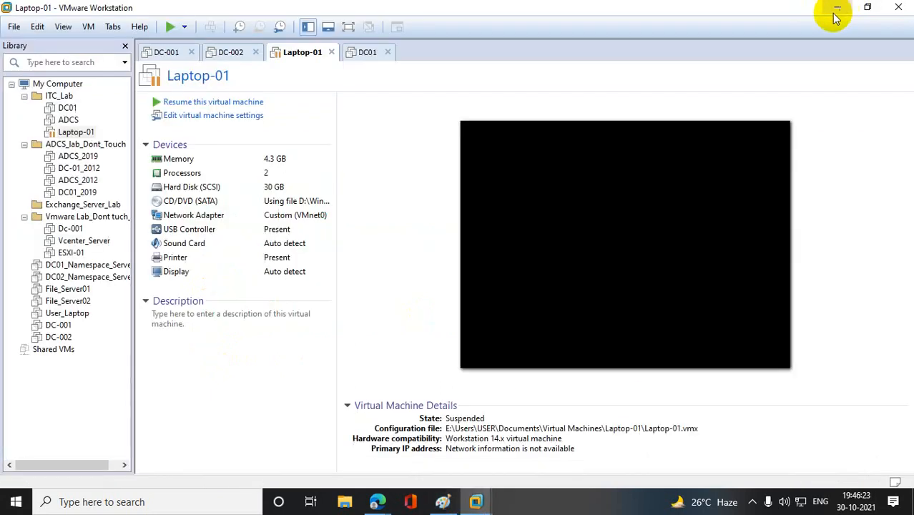
pyautogui.rightClick(68, 328)
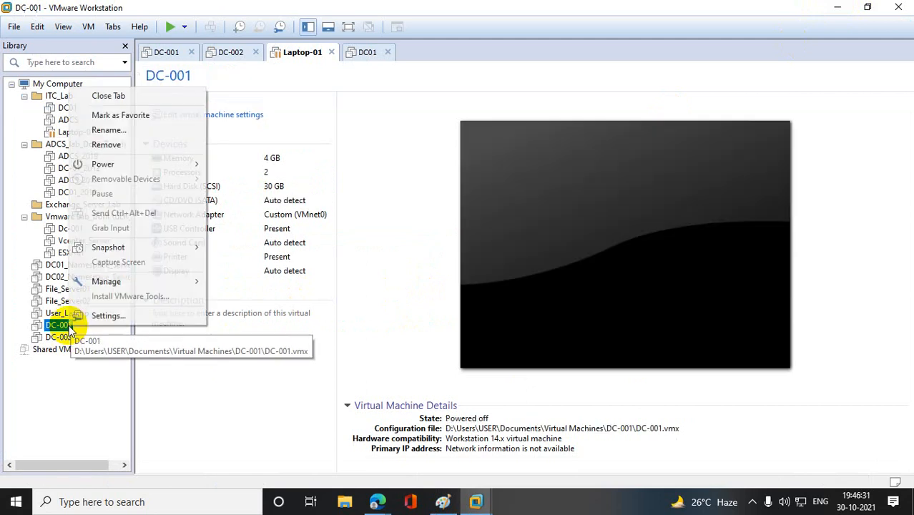
pyautogui.click(85, 316)
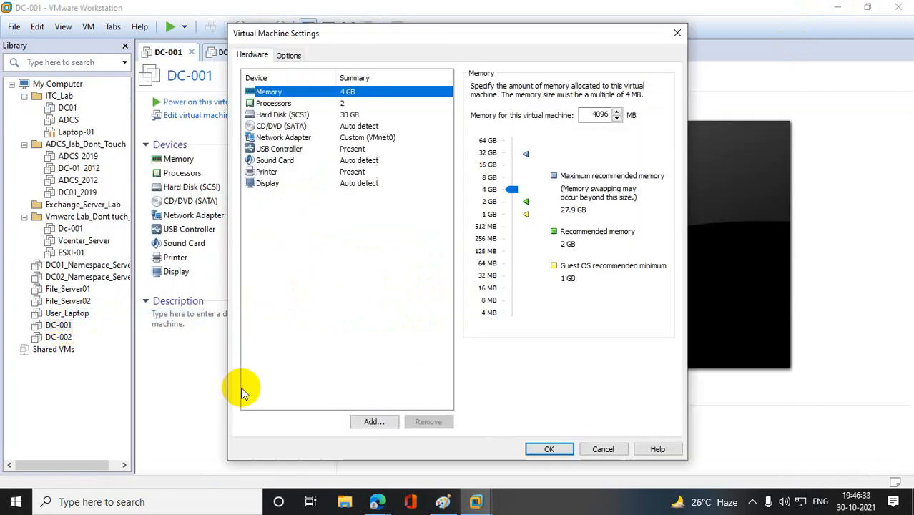
# - Show the Hard Disk (SCSI) details of the DC-001 virtual machine
pyautogui.click(301, 115)
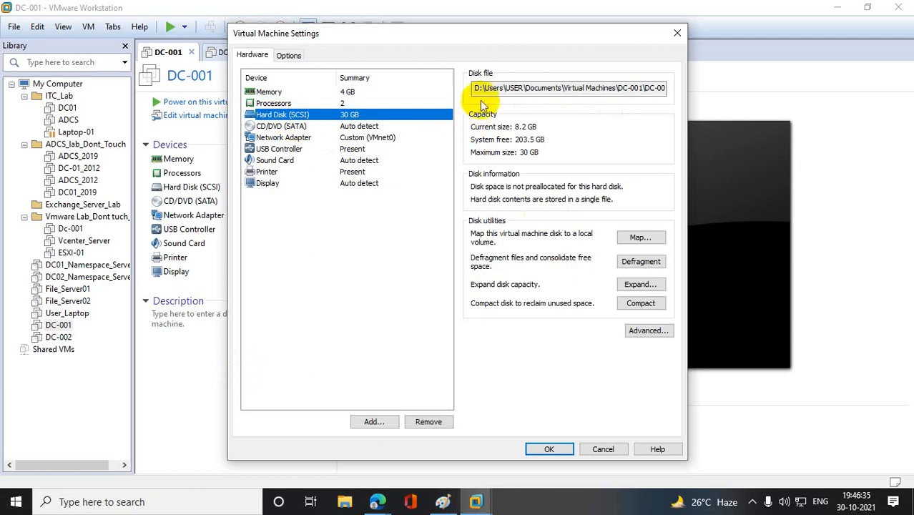
pyautogui.moveTo(468, 88); pyautogui.dragTo(590, 96)
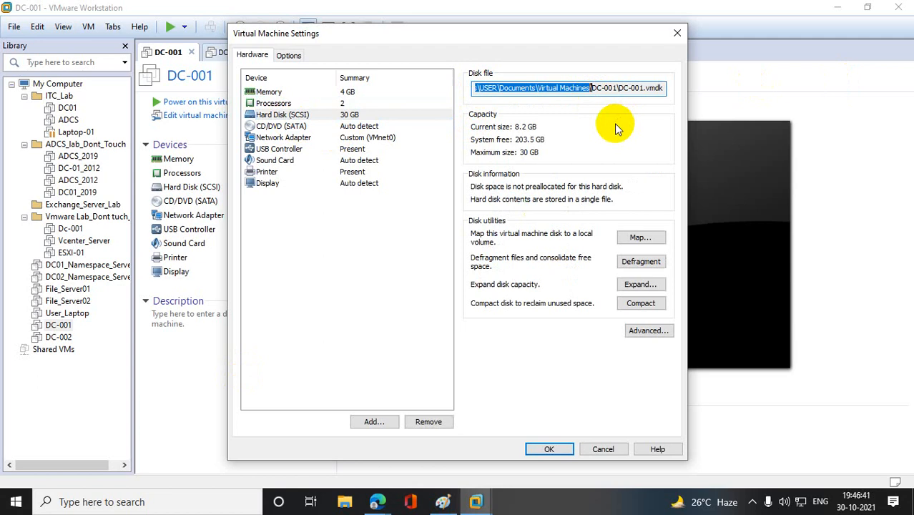
pyautogui.rightClick(16, 501)
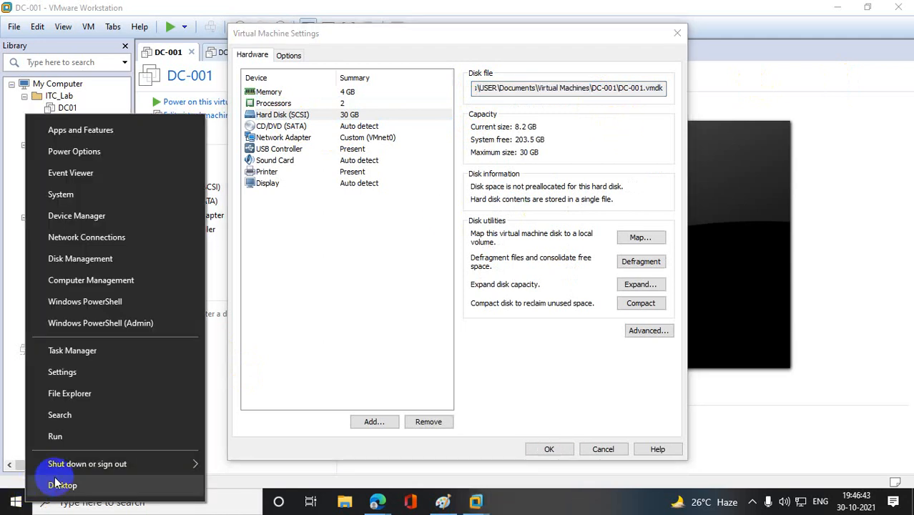
pyautogui.click(95, 438)
pyautogui.write('https://meet.google.com/moq-pgzm-hxb')
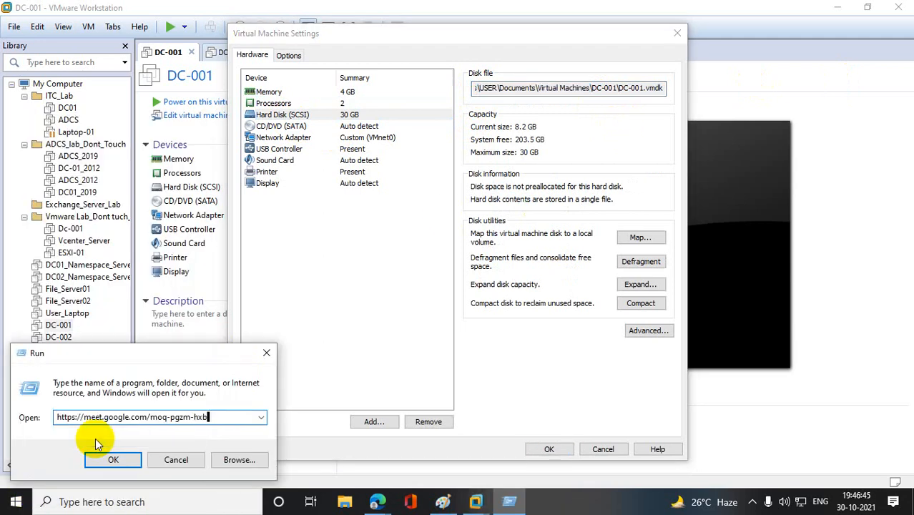
pyautogui.click(321, 333)
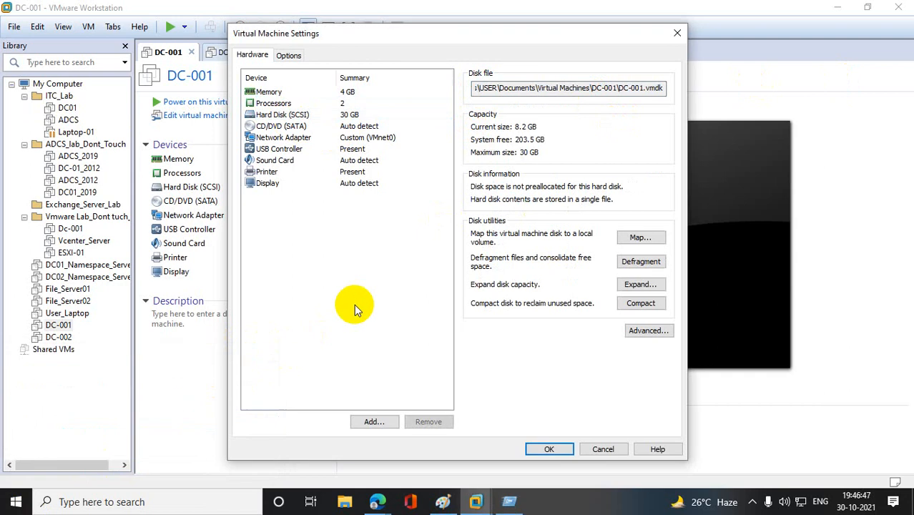
# - Copy the folder part "D:\Users\USER\Documents\Virtual Machines\" of DC-001's disk file path and close the virtual machine settings
pyautogui.click(513, 89)
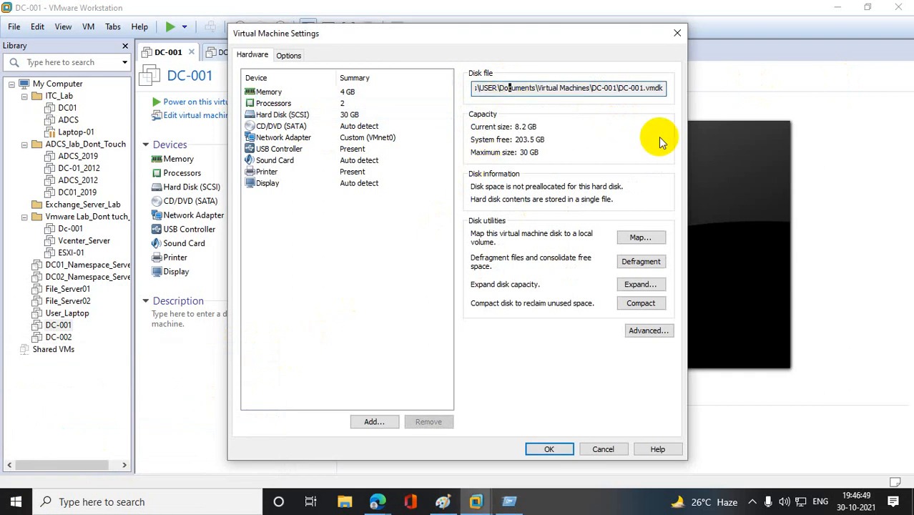
pyautogui.press('Home')
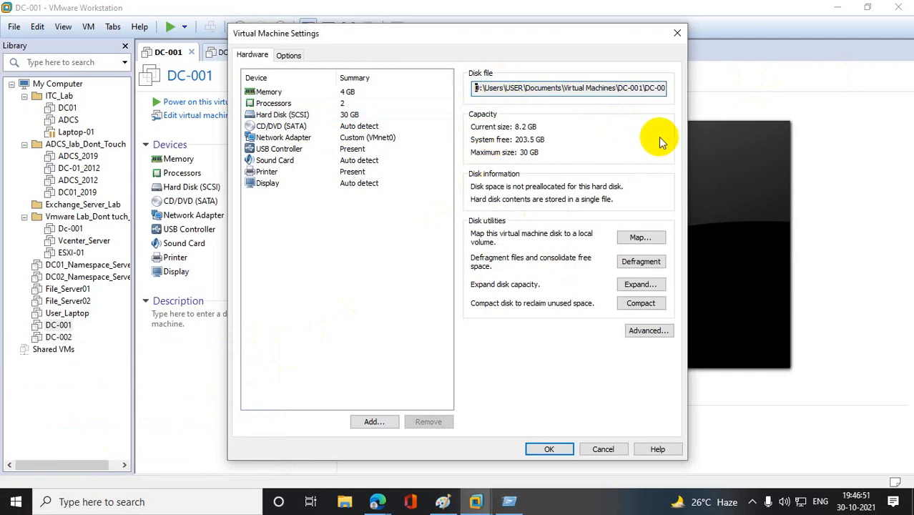
pyautogui.hotkey('shift', 'Right')
pyautogui.hotkey('shift', 'Right')
pyautogui.hotkey('shift', 'Right')
pyautogui.hotkey('shift', 'Right')
pyautogui.hotkey('shift', 'Right')
pyautogui.hotkey('shift', 'Right')
pyautogui.hotkey('shift', 'Right')
pyautogui.hotkey('shift', 'Right')
pyautogui.hotkey('shift', 'Right')
pyautogui.hotkey('shift', 'Right')
pyautogui.hotkey('shift', 'Right')
pyautogui.hotkey('shift', 'Right')
pyautogui.hotkey('shift', 'Right')
pyautogui.hotkey('shift', 'Right')
pyautogui.hotkey('shift', 'Right')
pyautogui.hotkey('shift', 'Right')
pyautogui.hotkey('shift', 'Right')
pyautogui.hotkey('shift', 'Right')
pyautogui.hotkey('shift', 'Right')
pyautogui.hotkey('shift', 'Right')
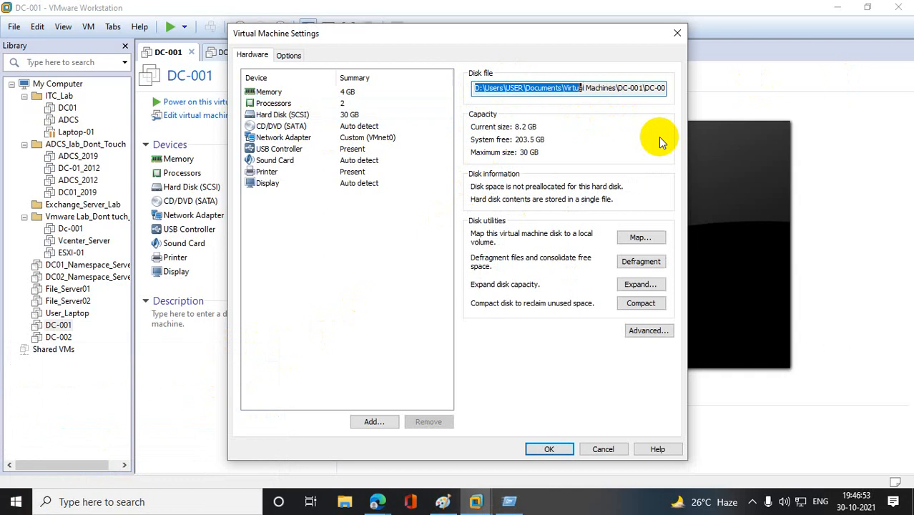
pyautogui.hotkey('shift', 'Right')
pyautogui.hotkey('shift', 'Right')
pyautogui.hotkey('shift', 'Right')
pyautogui.hotkey('shift', 'Right')
pyautogui.hotkey('shift', 'Right')
pyautogui.hotkey('shift', 'Right')
pyautogui.hotkey('shift', 'Right')
pyautogui.hotkey('shift', 'Right')
pyautogui.hotkey('shift', 'Right')
pyautogui.rightClick(591, 90)
pyautogui.click(465, 129)
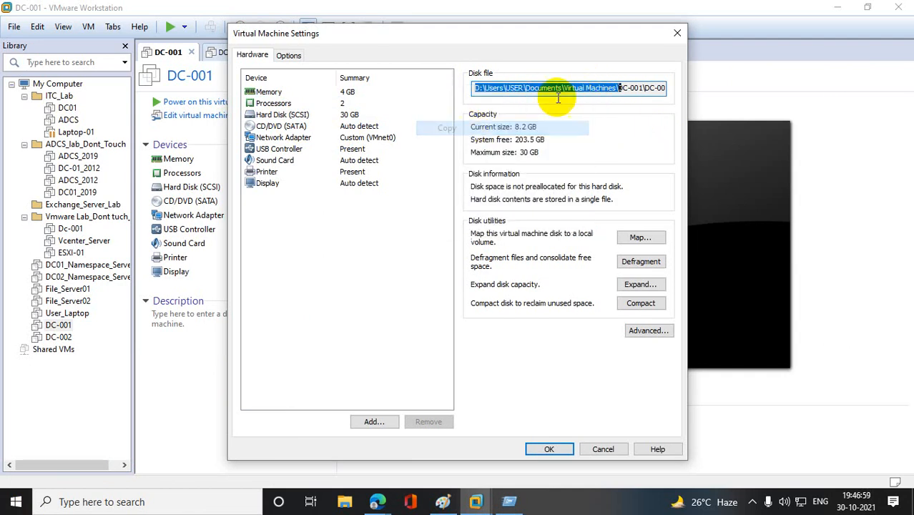
pyautogui.click(685, 36)
# - Open the copied folder D:\Users\USER\Documents\Virtual Machines\ through the Windows Run dialog
pyautogui.rightClick(15, 501)
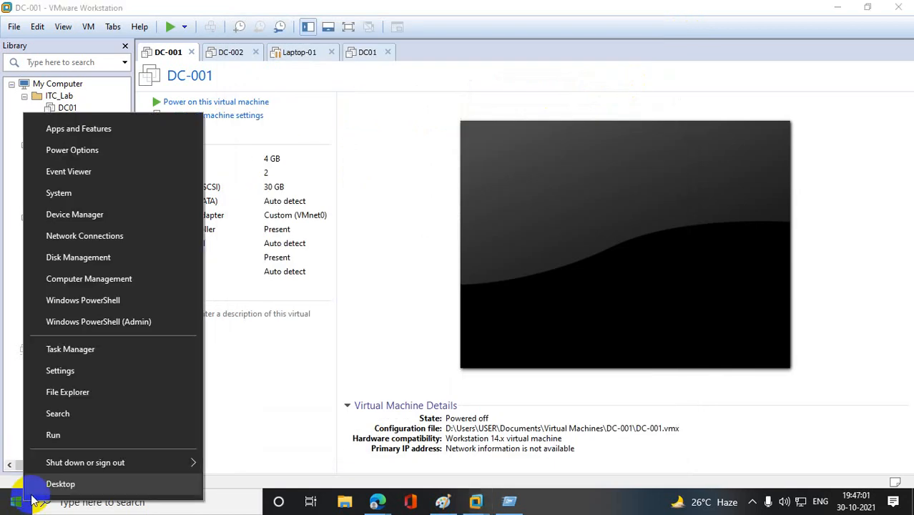
pyautogui.click(102, 435)
pyautogui.hotkey('ctrl', 'v')
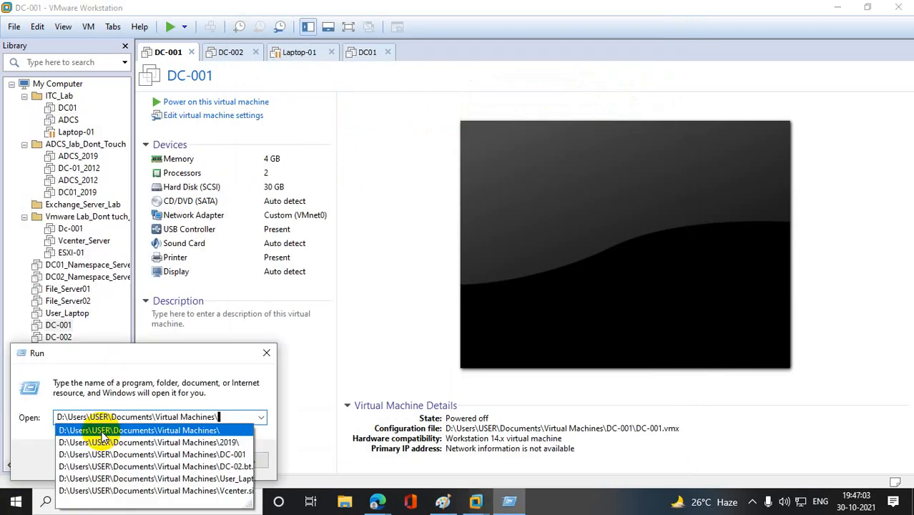
pyautogui.click(35, 438)
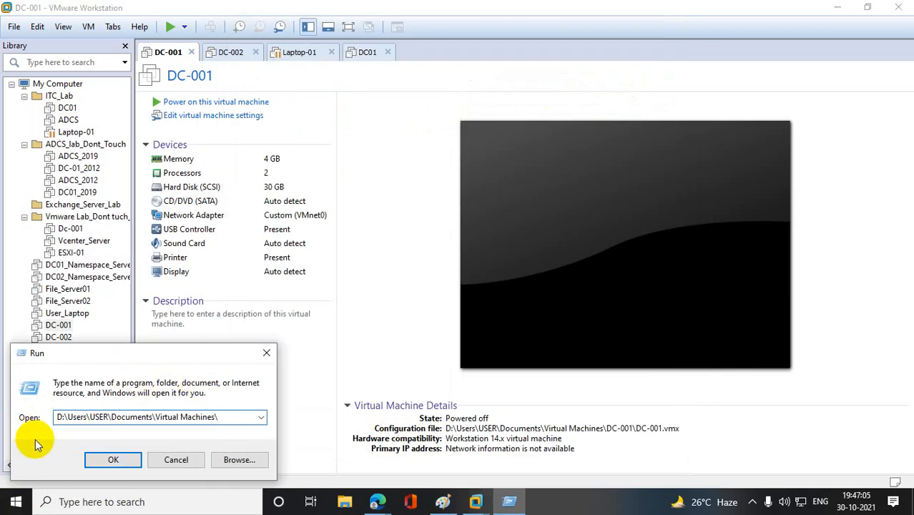
pyautogui.click(93, 462)
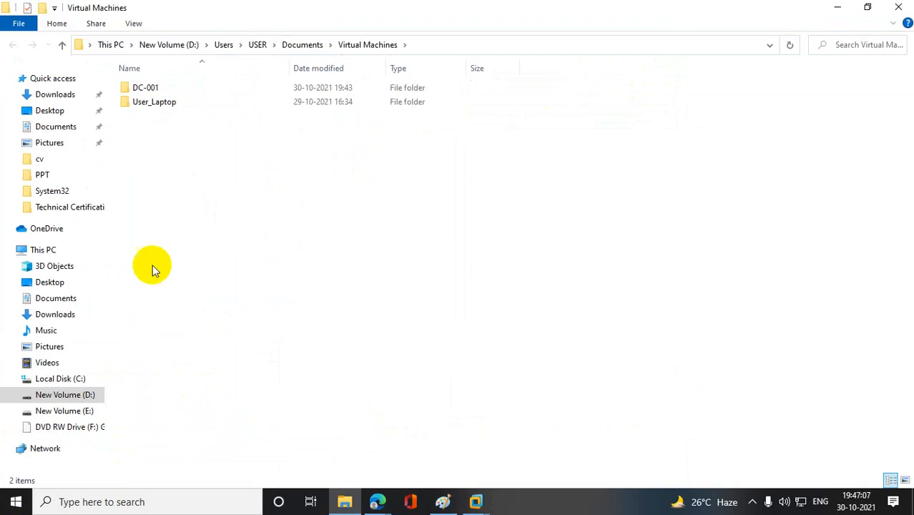
# - Permanently delete the DC-001 and User_Laptop folders, and remove the DC-001 machine from the VMware Workstation library
pyautogui.hotkey('ctrl', 'a')
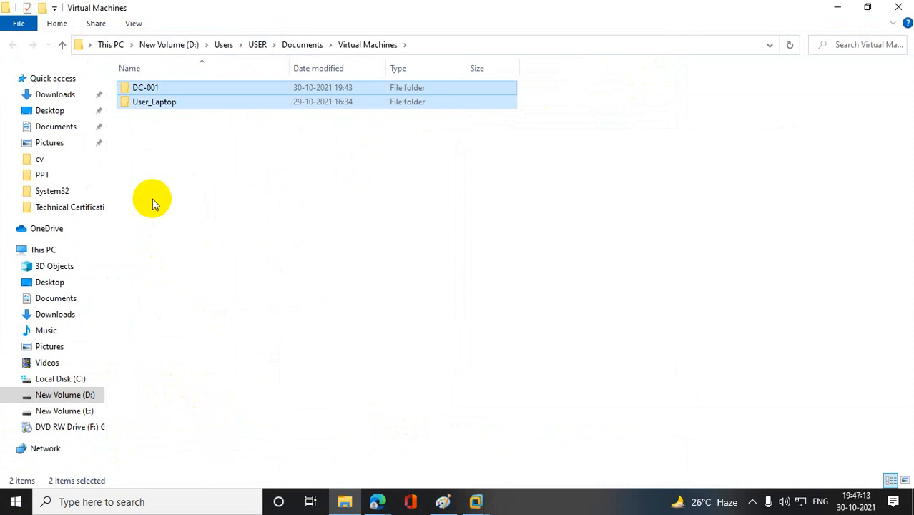
pyautogui.hotkey('shift', 'Delete')
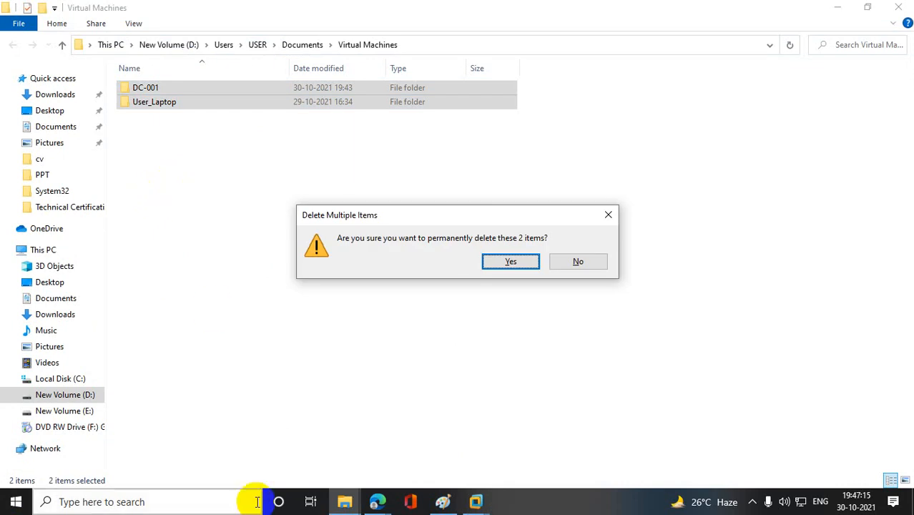
pyautogui.click(511, 262)
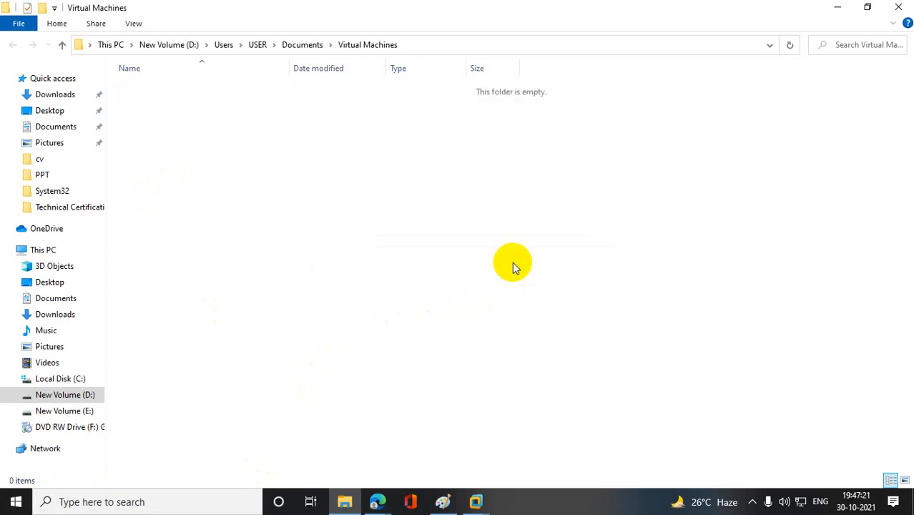
pyautogui.click(898, 7)
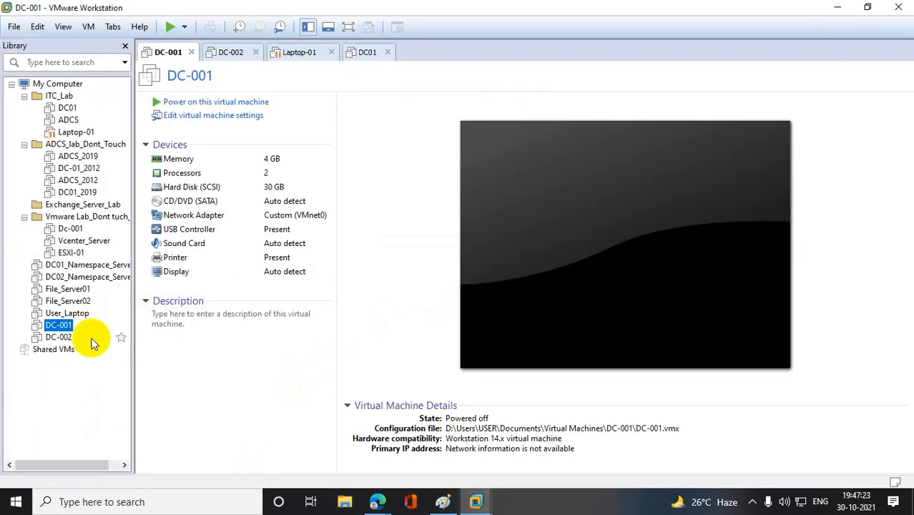
pyautogui.click(60, 326)
pyautogui.click(468, 287)
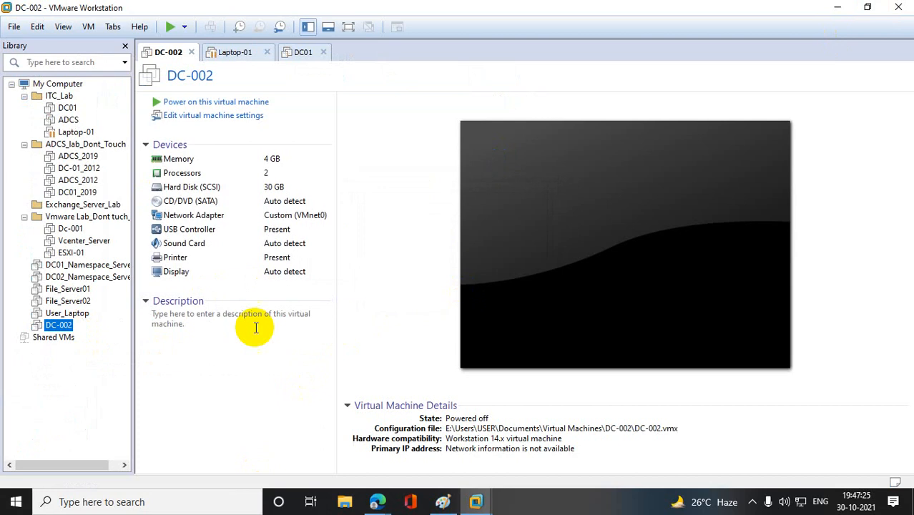
# - Open the virtual machine settings of DC-002 and copy the full disk file path of its Hard Disk (SCSI)
pyautogui.rightClick(61, 328)
pyautogui.click(89, 314)
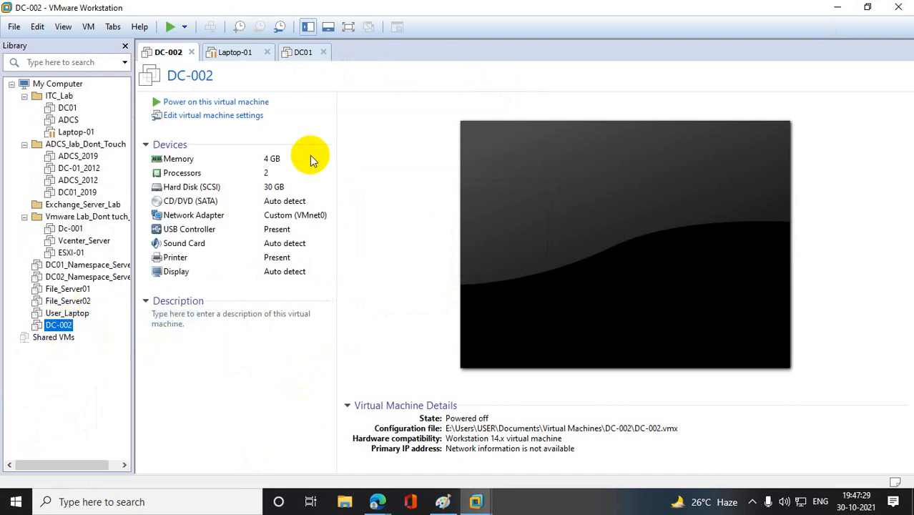
pyautogui.click(279, 114)
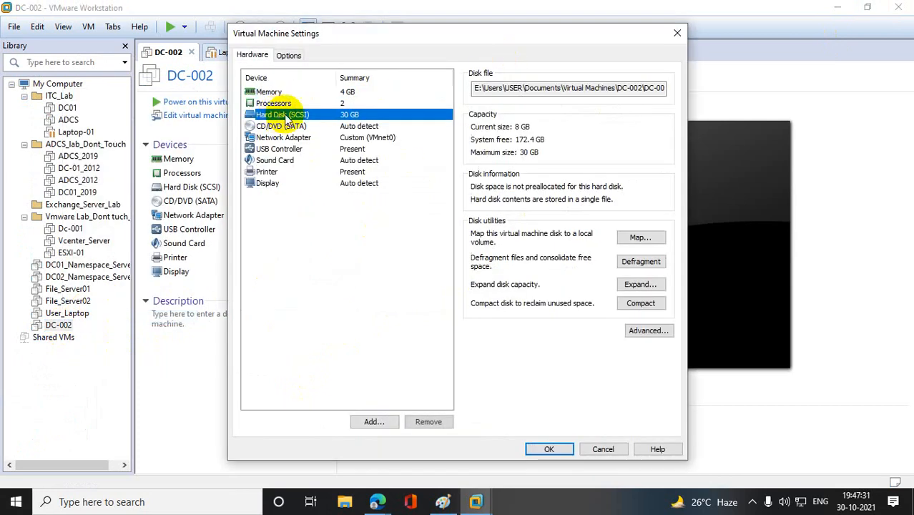
pyautogui.moveTo(474, 89); pyautogui.dragTo(754, 85)
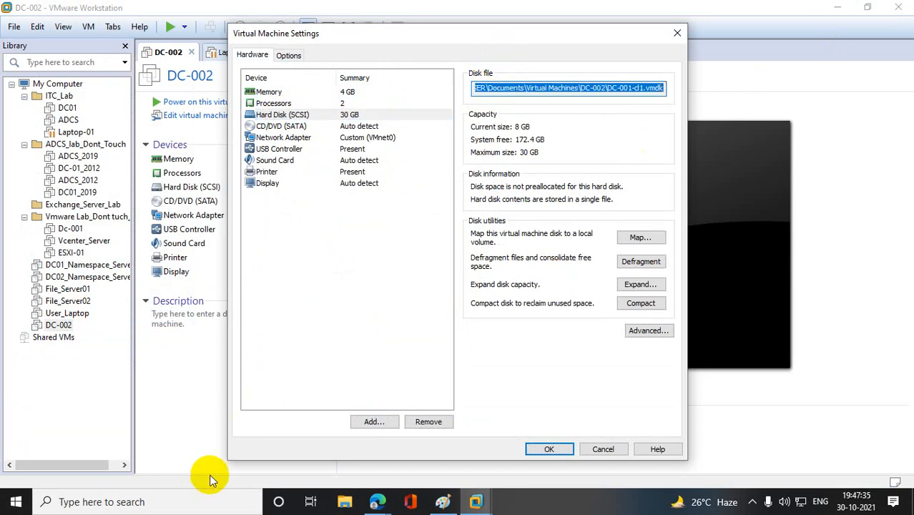
# - Paste the copied path into the Windows Run dialog, trim the disk file name and open the DC-002 folder on drive E
pyautogui.rightClick(15, 501)
pyautogui.click(80, 438)
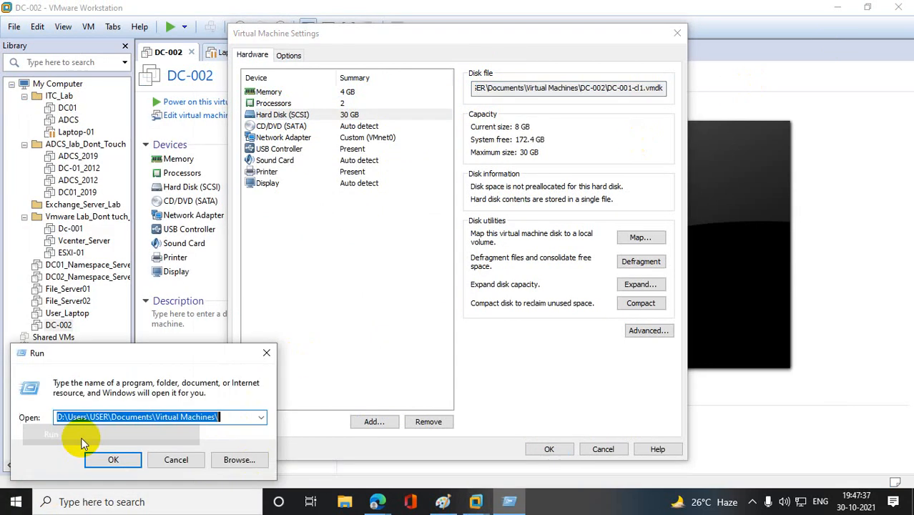
pyautogui.hotkey('ctrl', 'v')
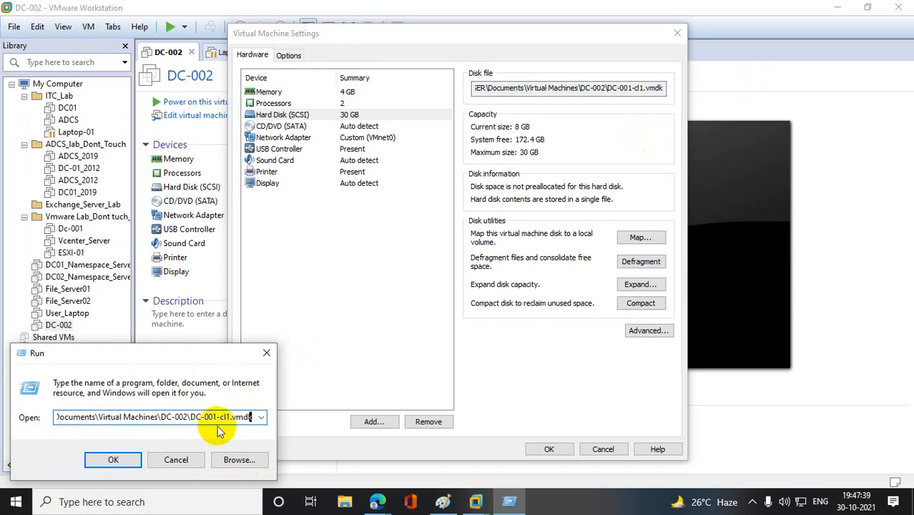
pyautogui.press('BackSpace')
pyautogui.press('BackSpace')
pyautogui.press('BackSpace')
pyautogui.press('BackSpace')
pyautogui.press('BackSpace')
pyautogui.press('BackSpace')
pyautogui.press('BackSpace')
pyautogui.press('BackSpace')
pyautogui.press('BackSpace')
pyautogui.press('BackSpace')
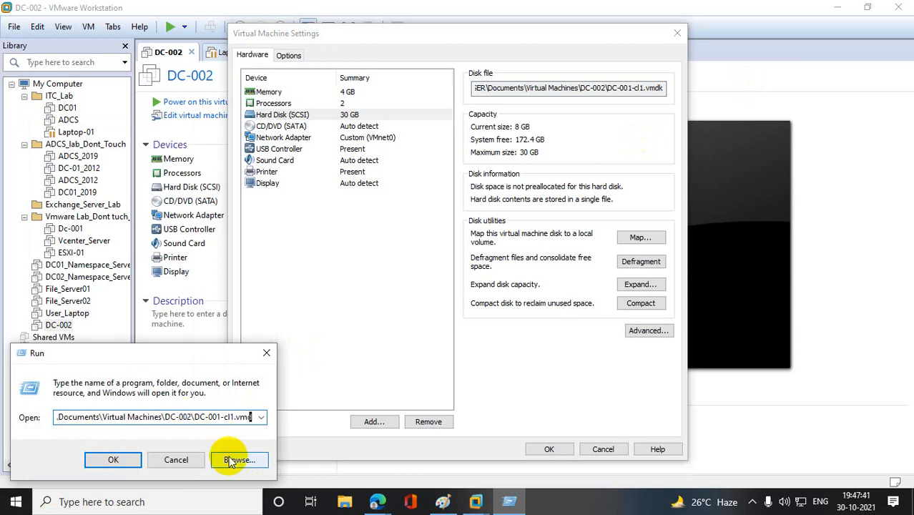
pyautogui.press('BackSpace')
pyautogui.press('BackSpace')
pyautogui.press('BackSpace')
pyautogui.press('BackSpace')
pyautogui.press('BackSpace')
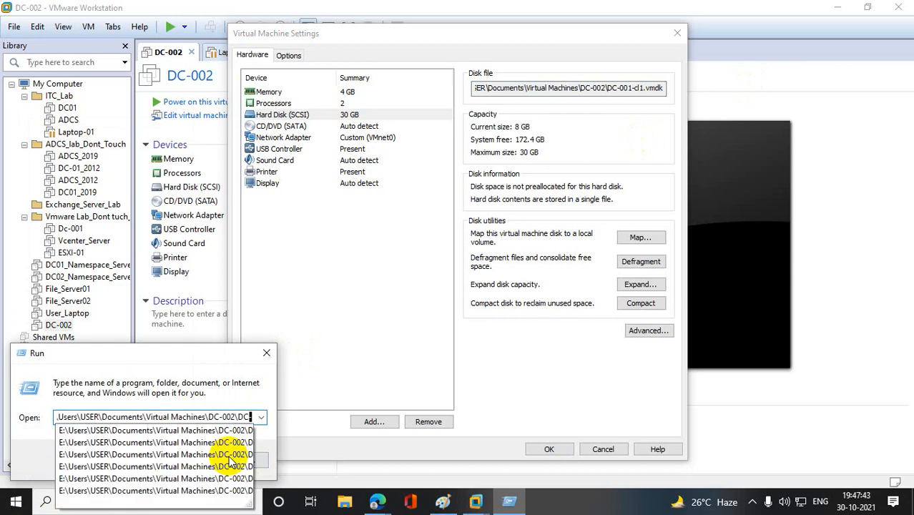
pyautogui.press('Return')
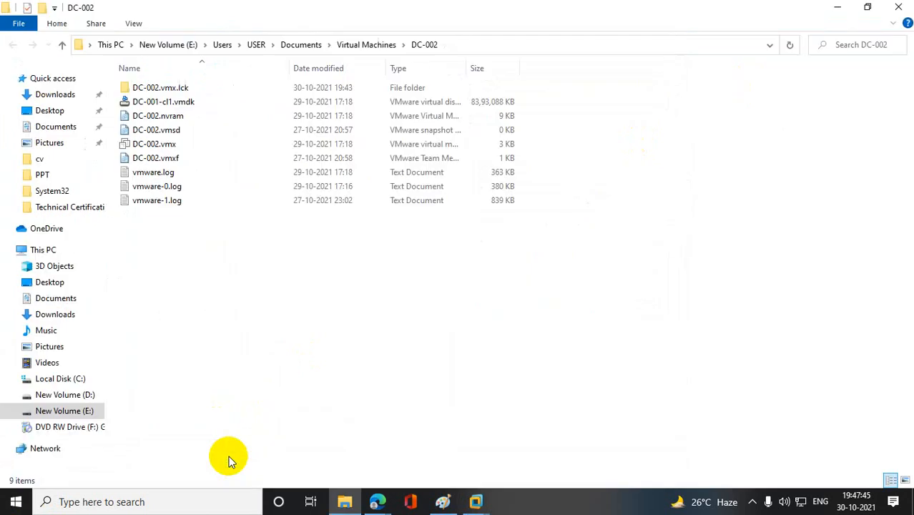
# - Permanently delete all files in the DC-002 folder and close the File Explorer window
pyautogui.hotkey('ctrl', 'a')
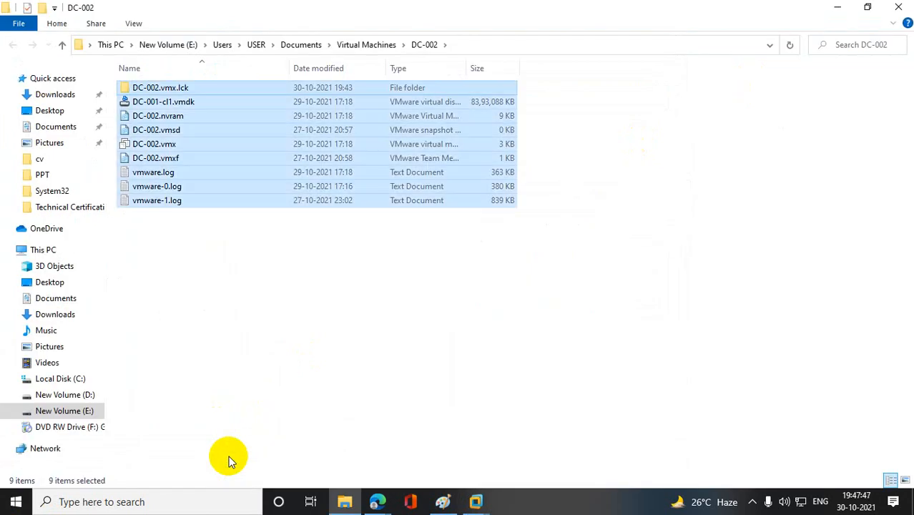
pyautogui.hotkey('shift', 'Delete')
pyautogui.click(512, 262)
pyautogui.click(898, 8)
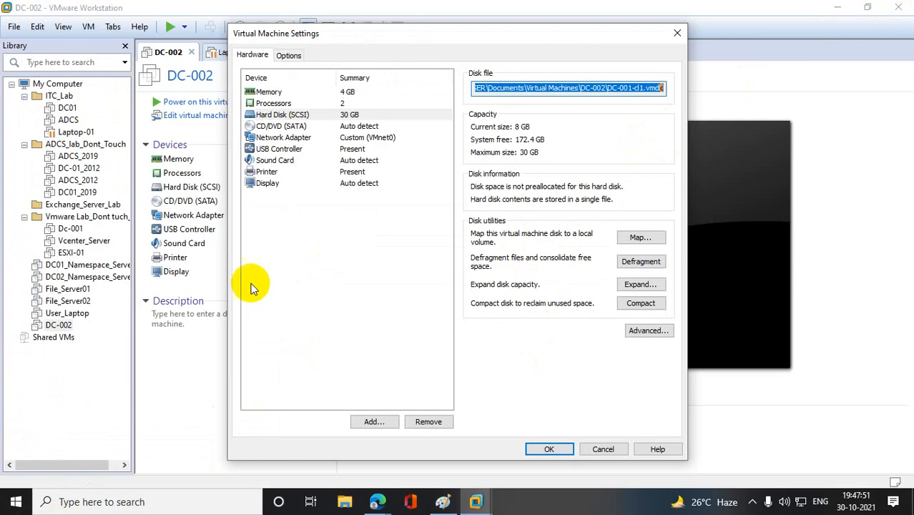
# - Close the DC-002 settings and remove the DC-002 machine from the VMware Workstation library
pyautogui.click(543, 445)
pyautogui.click(63, 323)
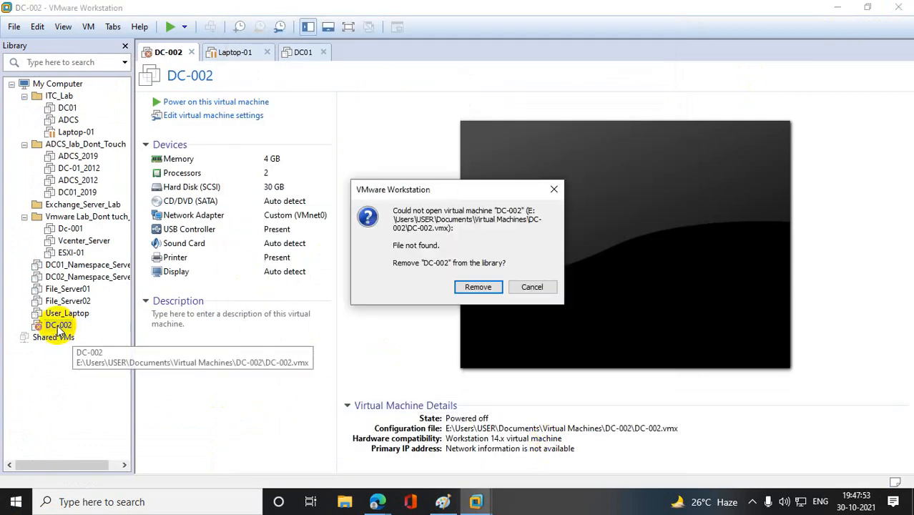
pyautogui.click(458, 286)
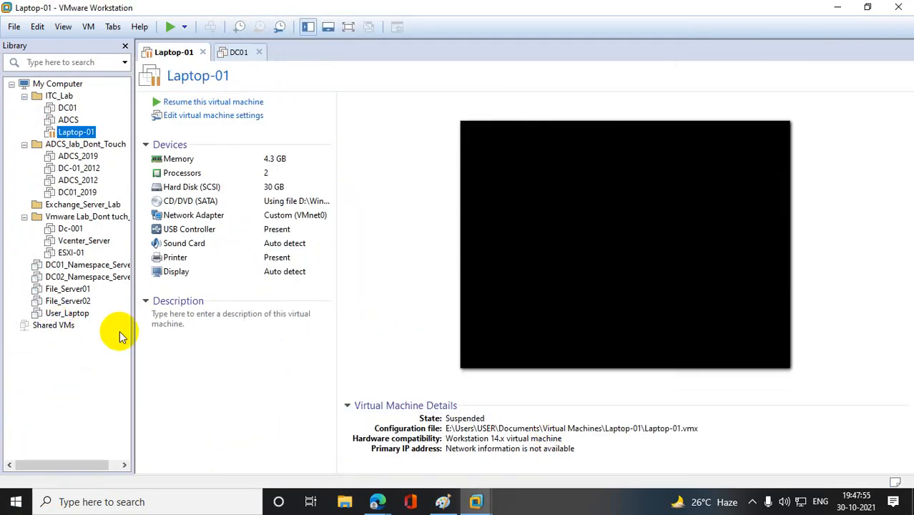
# - Power off the suspended Laptop-01 virtual machine in the ITC_Lab folder
pyautogui.click(70, 133)
pyautogui.click(68, 120)
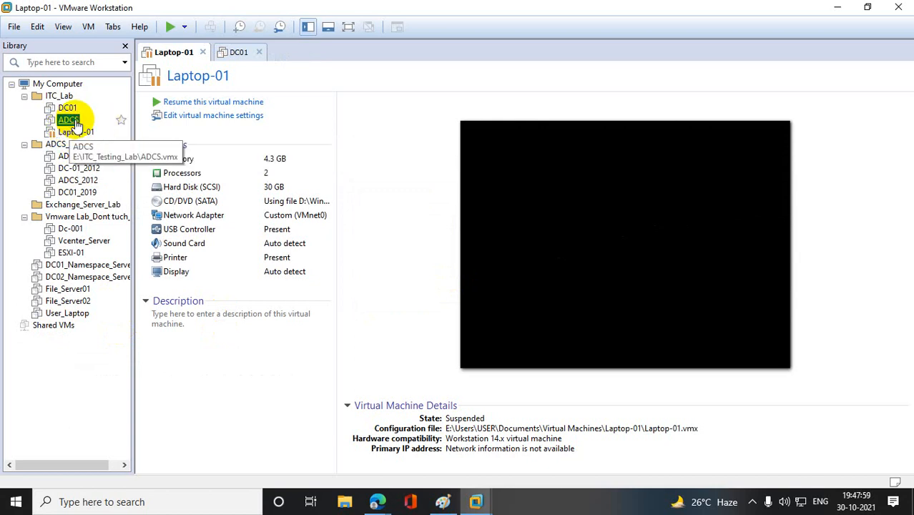
pyautogui.rightClick(81, 136)
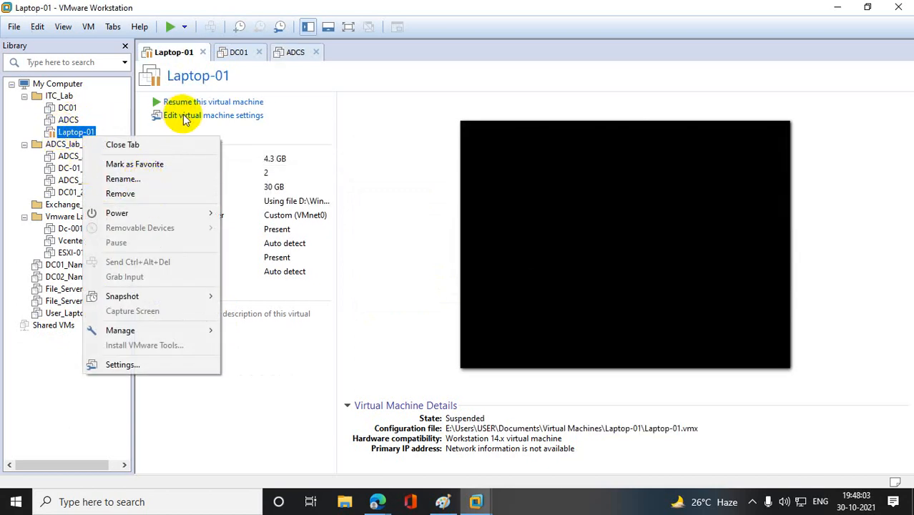
pyautogui.moveTo(154, 218)
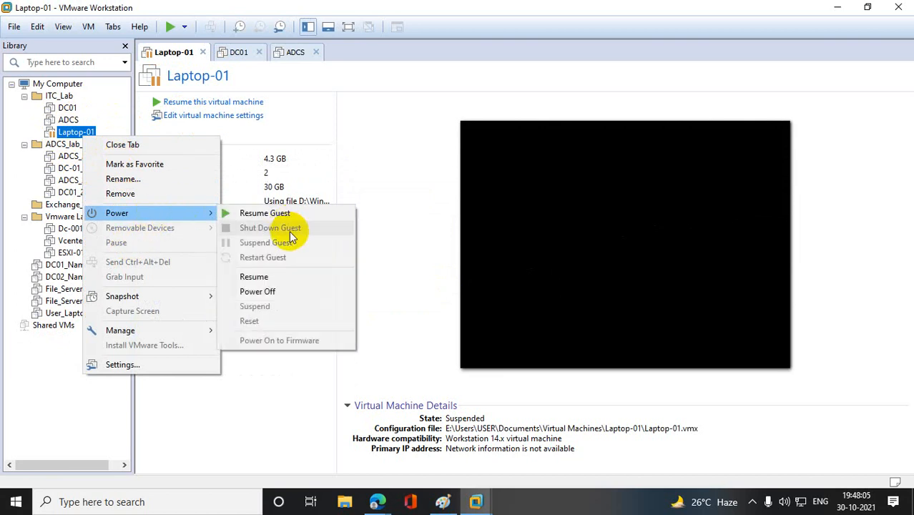
pyautogui.click(277, 291)
pyautogui.click(474, 280)
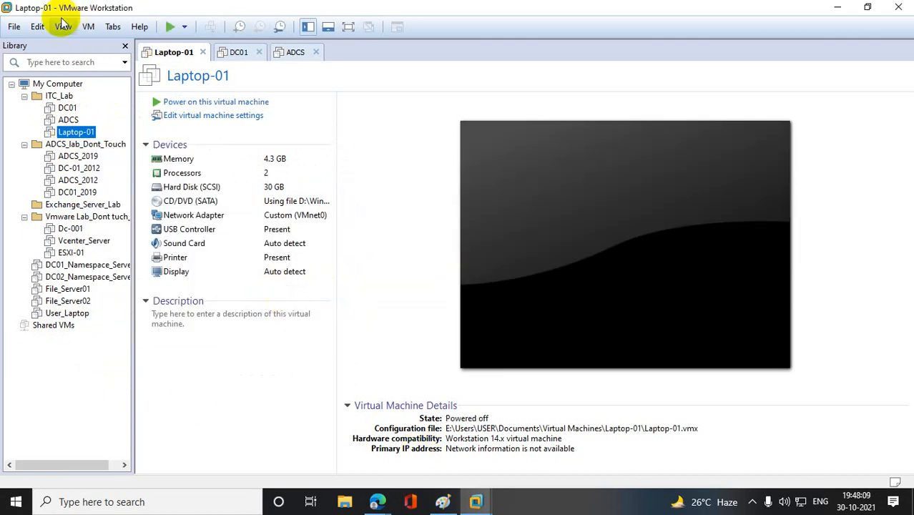
# - Start a custom new virtual machine that installs from the D:\en_windows_server_2012_r2_vl_with_update_x64_dvd_4065221.iso image
pyautogui.click(14, 27)
pyautogui.click(50, 44)
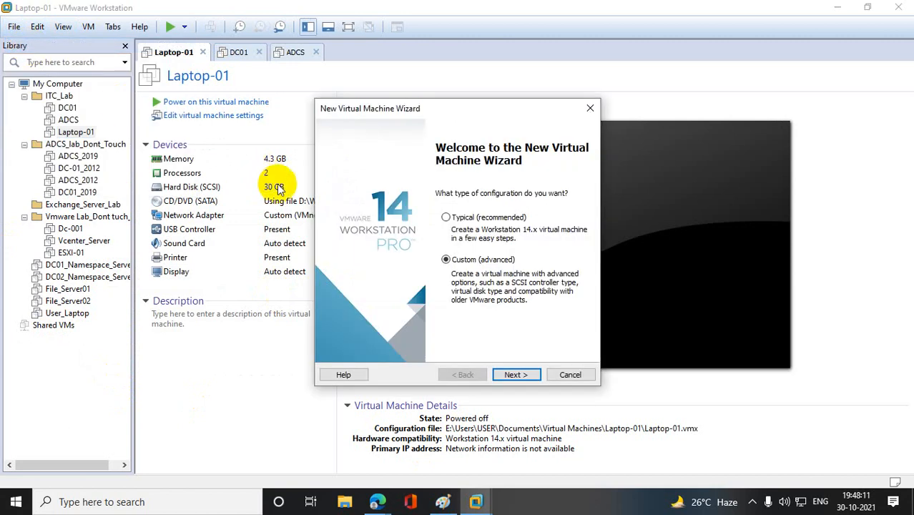
pyautogui.click(517, 376)
pyautogui.click(517, 375)
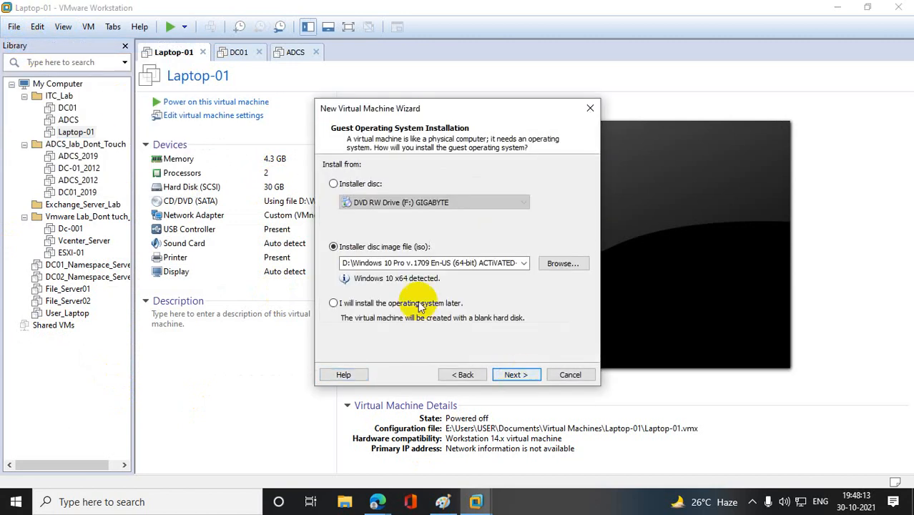
pyautogui.click(523, 264)
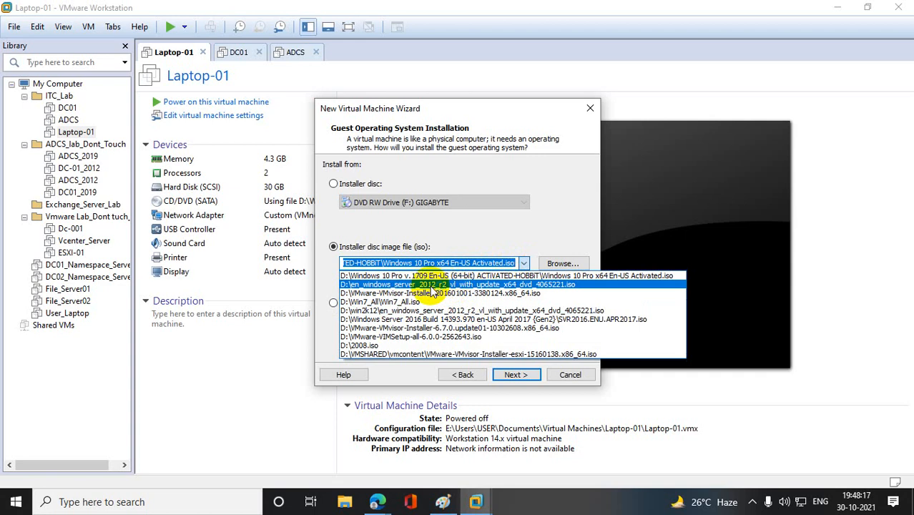
pyautogui.click(430, 284)
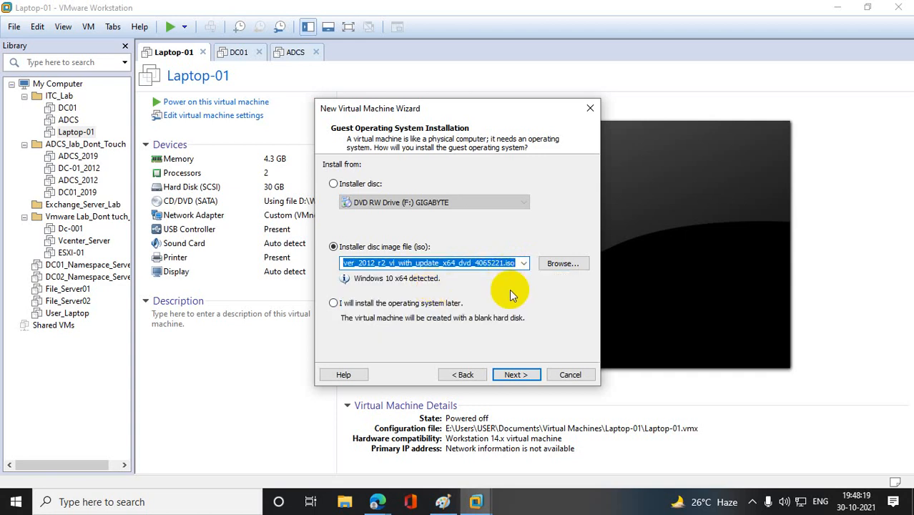
pyautogui.click(518, 374)
pyautogui.click(518, 374)
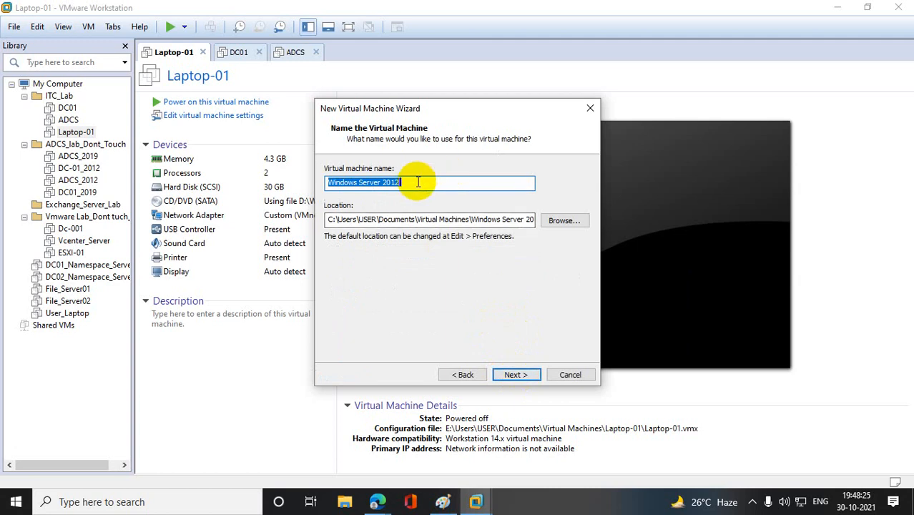
# - Name the new virtual machine DC01.bt.com and change the drive of its storage location to E
pyautogui.write('DC01.bt.com')
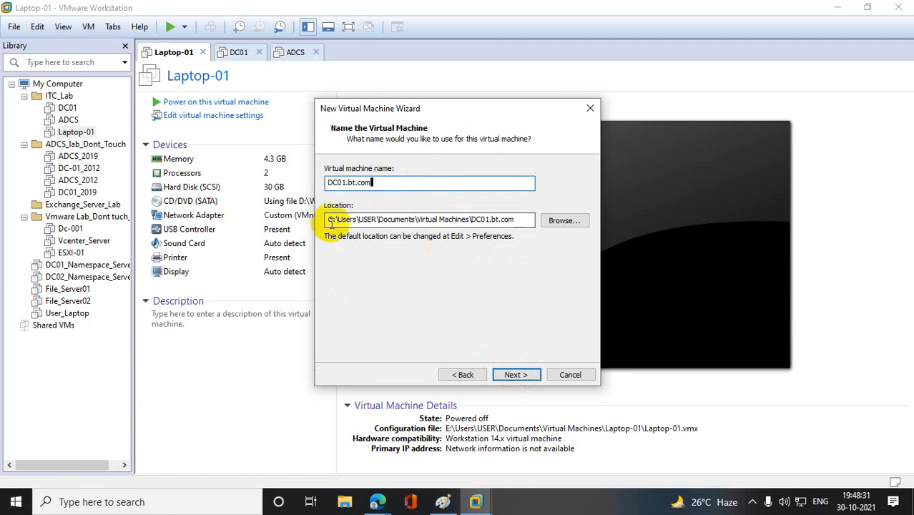
pyautogui.press('Delete')
pyautogui.write('e')
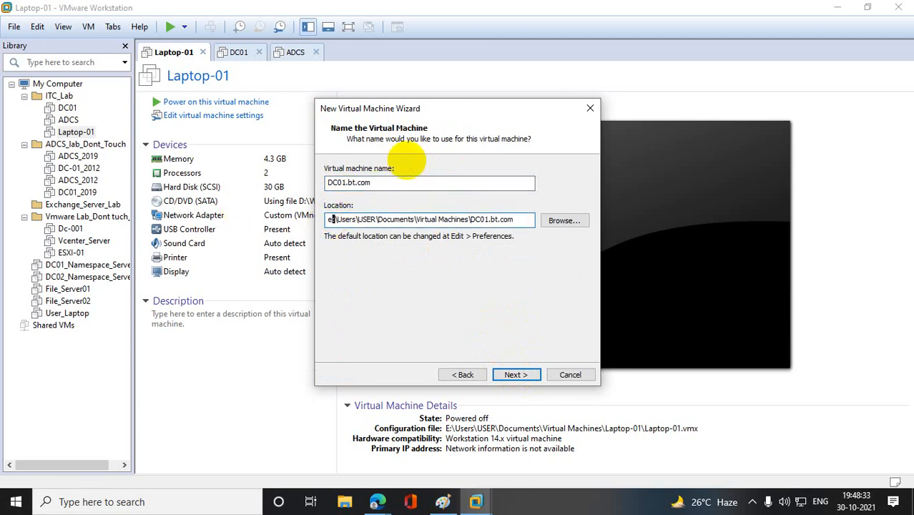
pyautogui.click(521, 374)
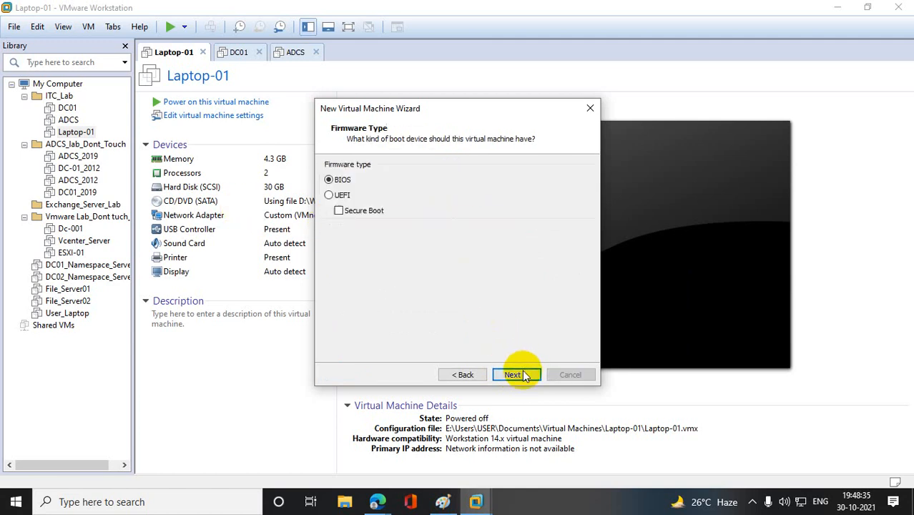
# - Keep the BIOS firmware and give the virtual machine 2 cores per processor and 3820 MB of memory
pyautogui.click(521, 374)
pyautogui.click(481, 195)
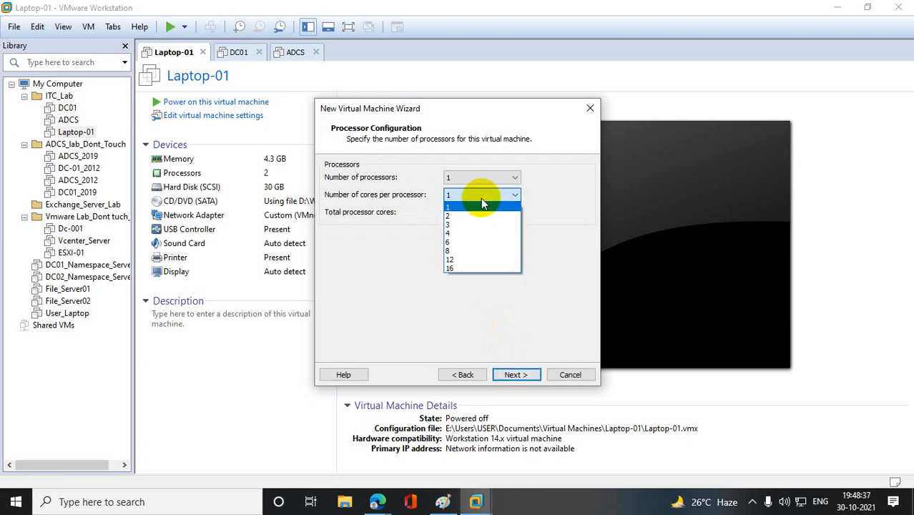
pyautogui.click(466, 209)
pyautogui.click(518, 374)
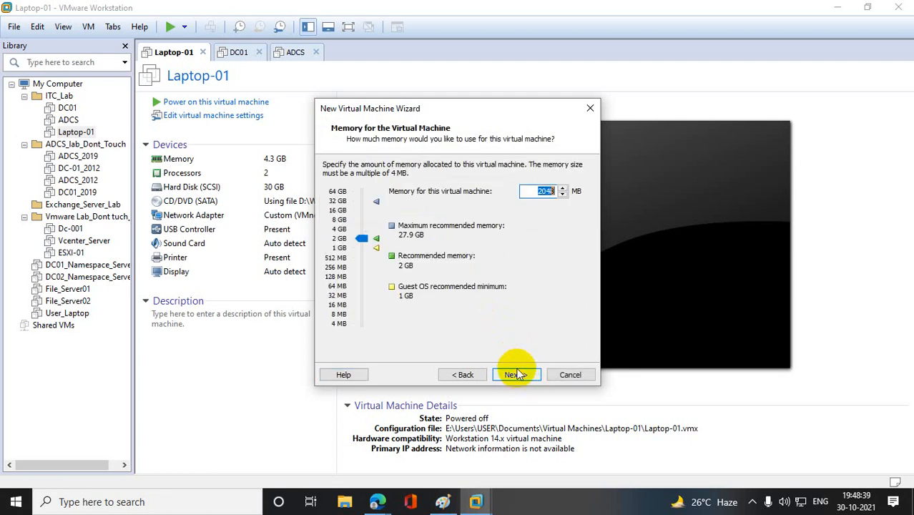
pyautogui.moveTo(363, 238); pyautogui.dragTo(363, 230)
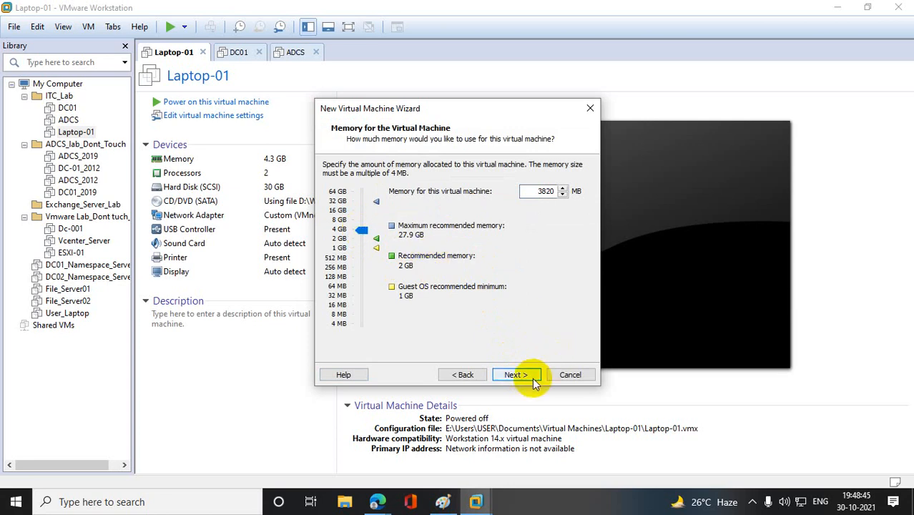
pyautogui.click(515, 375)
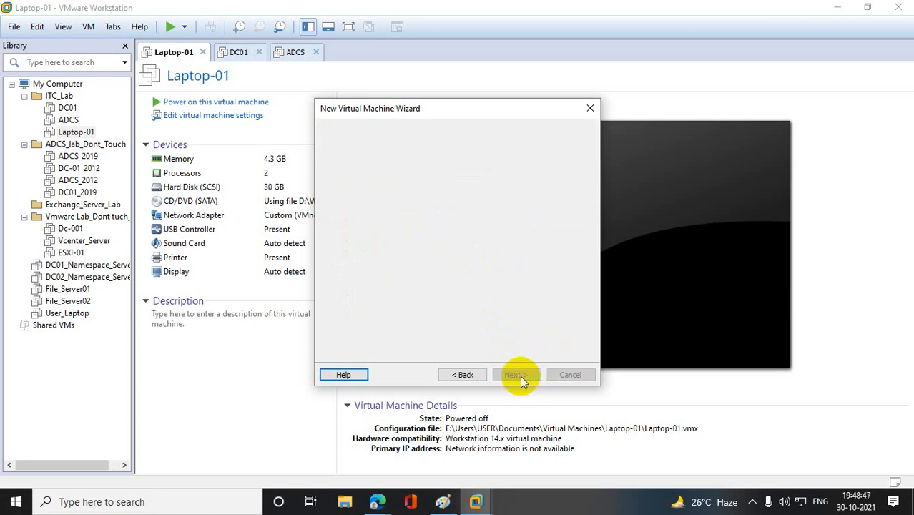
# - Keep the default network and SCSI settings, store the 60 GB virtual disk as a single file, and create the machine
pyautogui.click(515, 375)
pyautogui.click(520, 375)
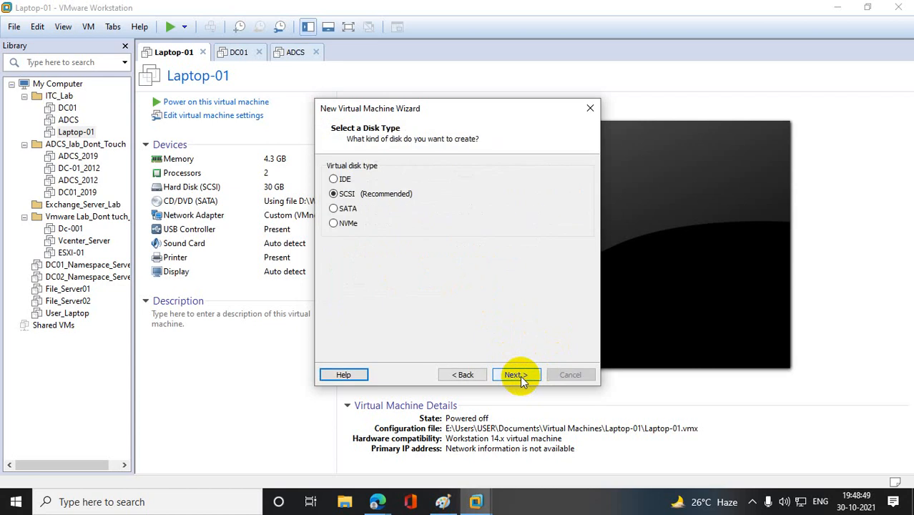
pyautogui.click(520, 375)
pyautogui.click(520, 375)
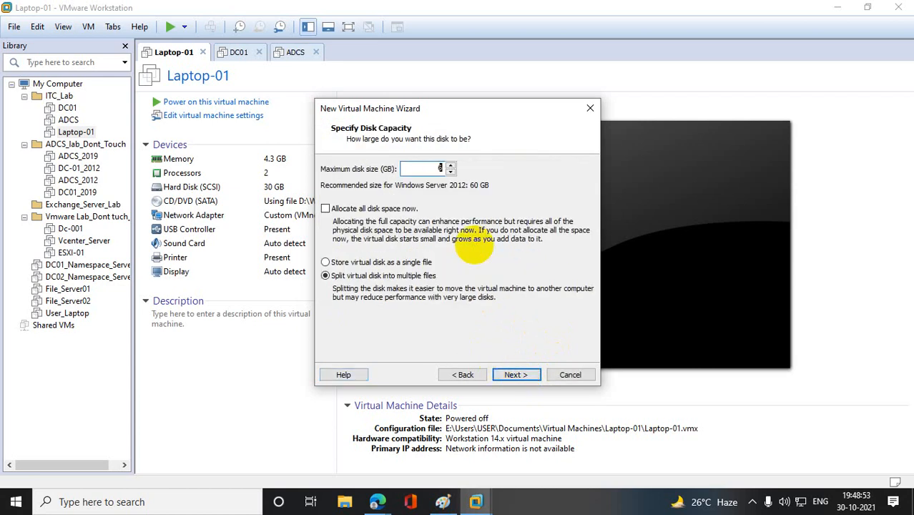
pyautogui.click(357, 265)
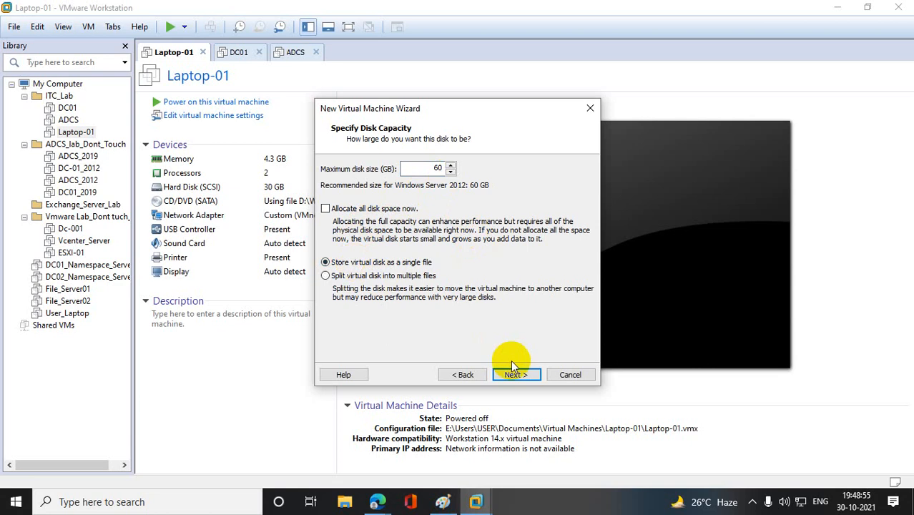
pyautogui.click(517, 374)
pyautogui.click(517, 374)
pyautogui.click(517, 374)
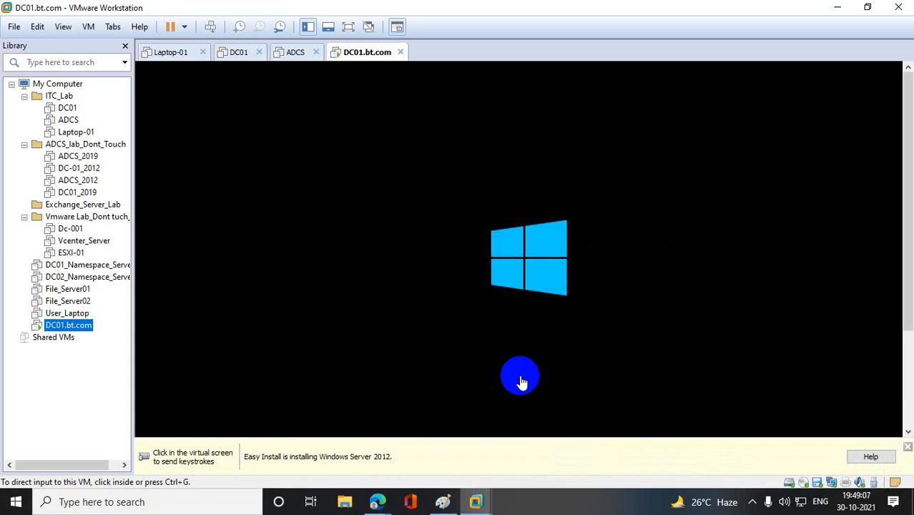
# - Dismiss the Easy Install notice and decline the restart offered by VMware Tools Setup on DC01.bt.com
pyautogui.click(908, 447)
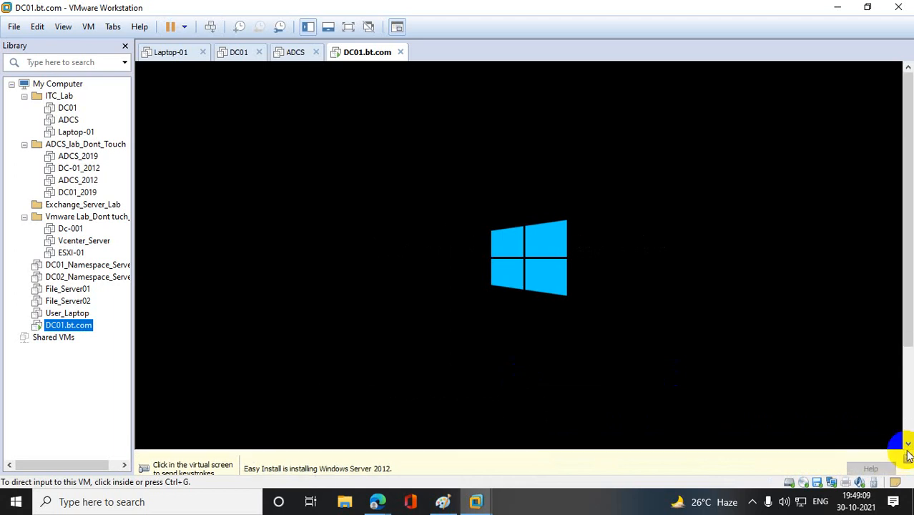
pyautogui.moveTo(911, 378); pyautogui.dragTo(910, 434)
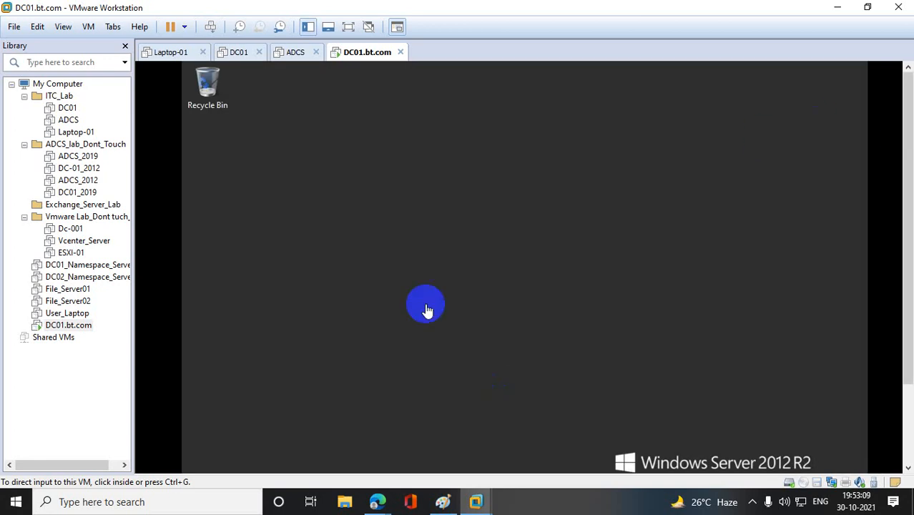
pyautogui.moveTo(904, 212); pyautogui.dragTo(904, 291)
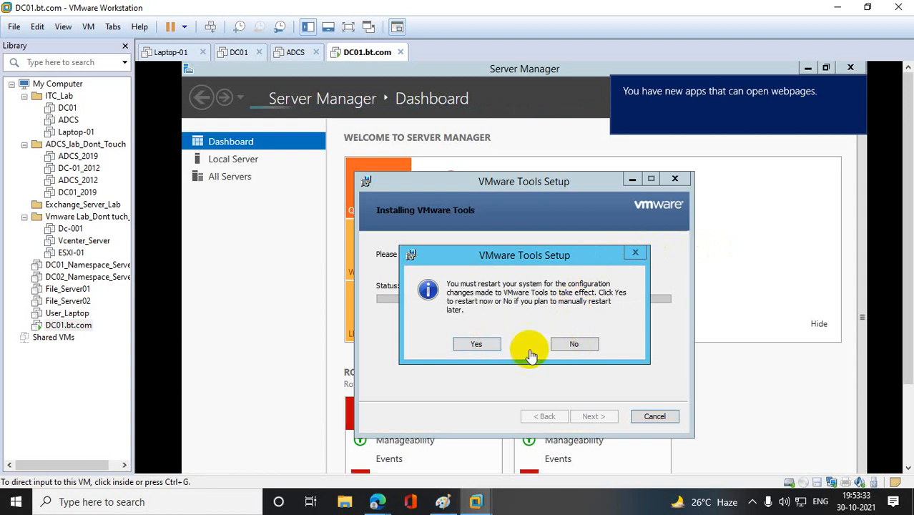
pyautogui.click(576, 344)
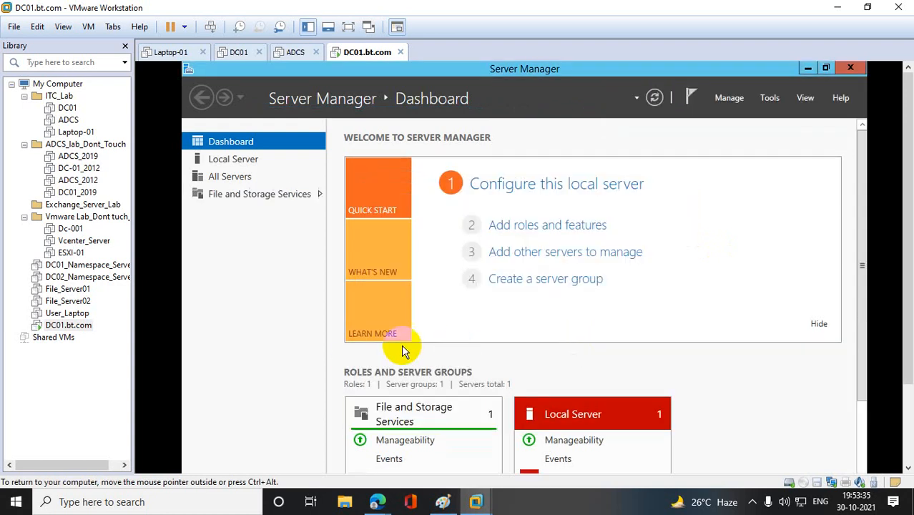
# - Power off the DC01.bt.com virtual machine
pyautogui.rightClick(83, 325)
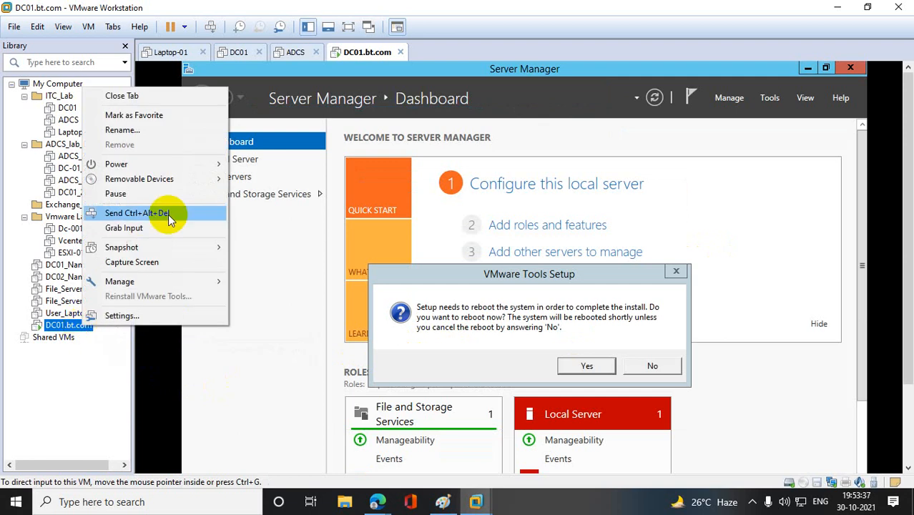
pyautogui.moveTo(173, 164)
pyautogui.click(267, 241)
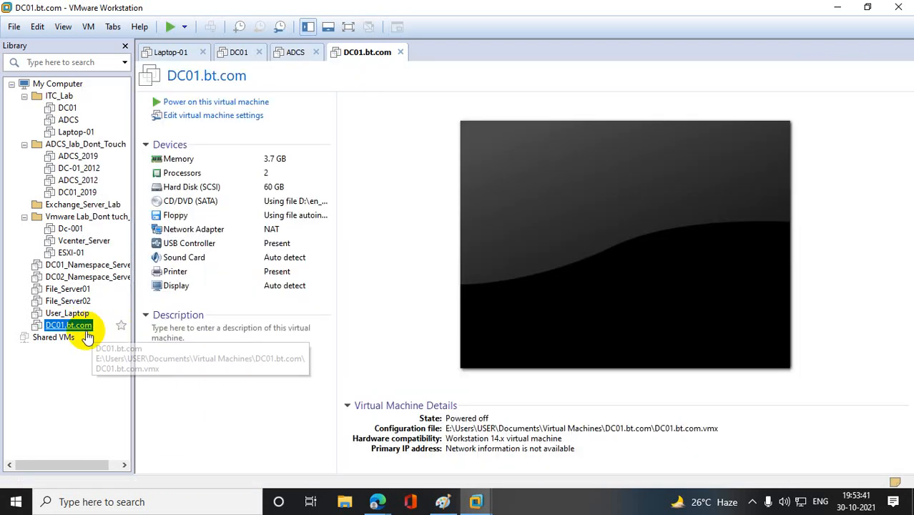
# - Start cloning DC01.bt.com from its current state as a full clone
pyautogui.rightClick(86, 332)
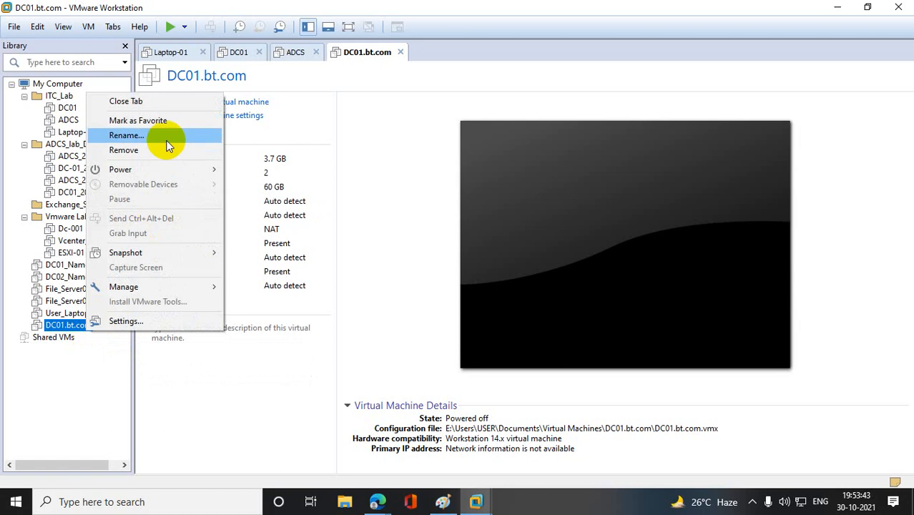
pyautogui.moveTo(173, 289)
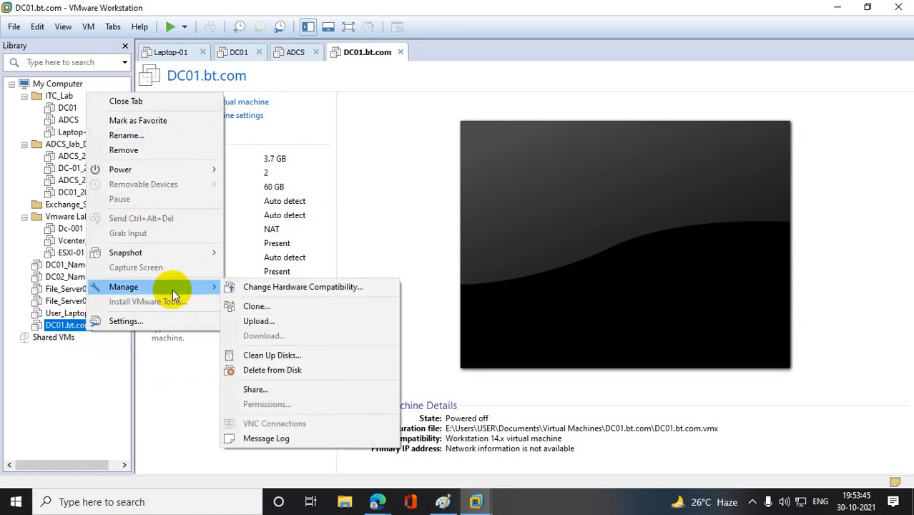
pyautogui.click(259, 305)
pyautogui.click(512, 357)
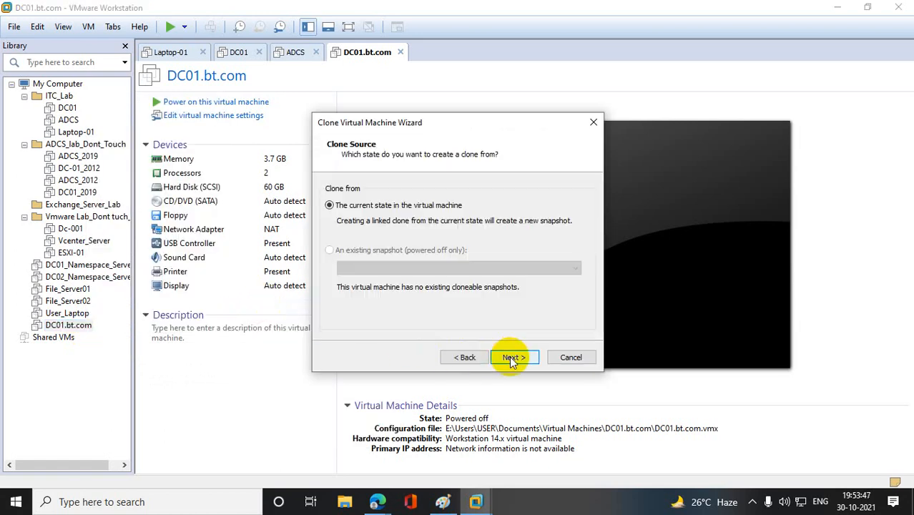
pyautogui.click(514, 357)
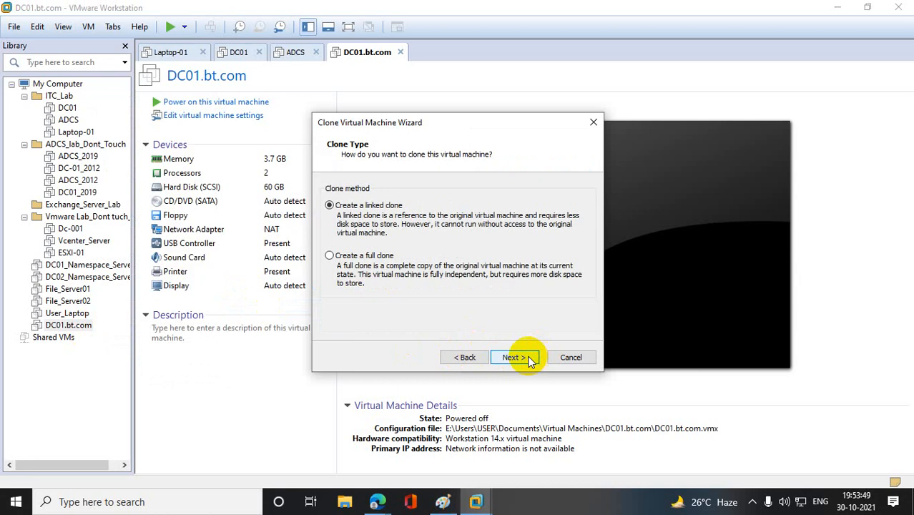
pyautogui.click(342, 257)
pyautogui.click(513, 357)
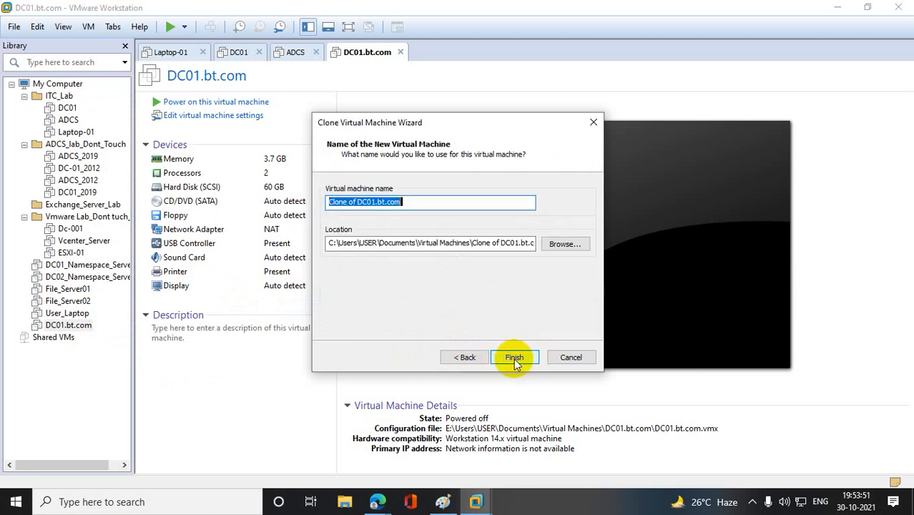
# - Name the cloned virtual machine DC02.uk.bt.com
pyautogui.click(358, 202)
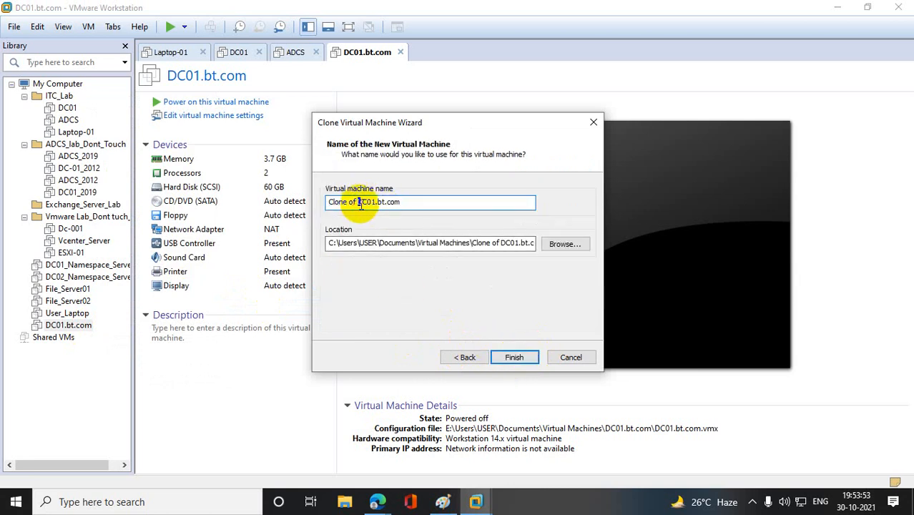
pyautogui.press('BackSpace')
pyautogui.press('BackSpace')
pyautogui.press('BackSpace')
pyautogui.press('BackSpace')
pyautogui.press('BackSpace')
pyautogui.press('BackSpace')
pyautogui.press('BackSpace')
pyautogui.press('BackSpace')
pyautogui.press('BackSpace')
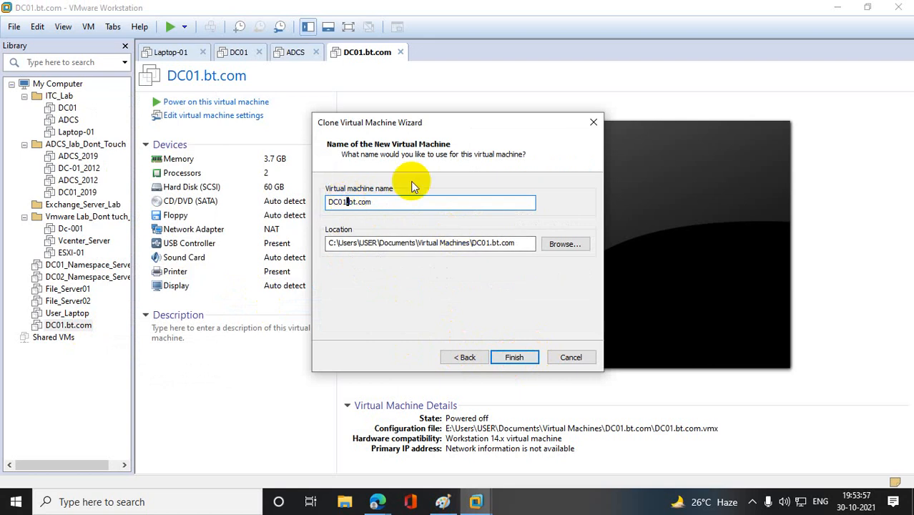
pyautogui.press('Right')
pyautogui.press('Right')
pyautogui.press('Right')
pyautogui.press('Right')
pyautogui.press('BackSpace')
pyautogui.write('2')
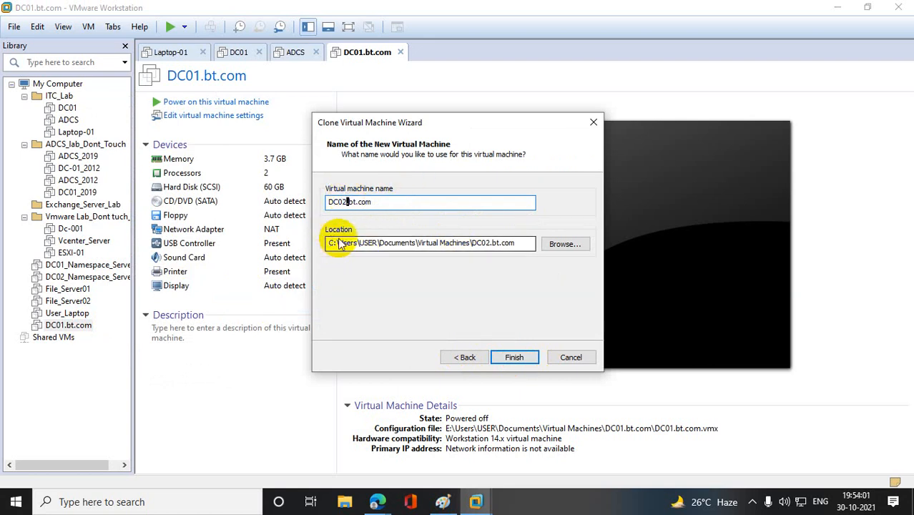
pyautogui.click(350, 202)
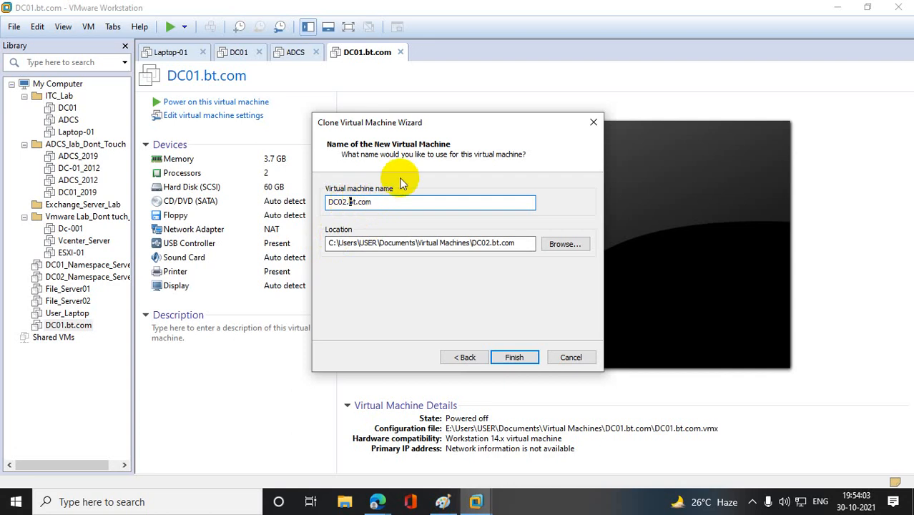
pyautogui.write('uk.')
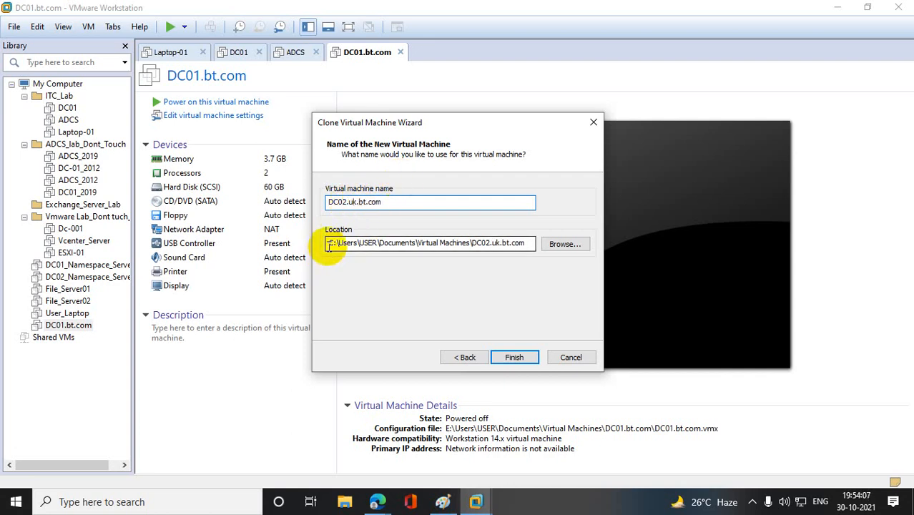
# - Change the drive of the clone's storage location to E and launch the cloning
pyautogui.moveTo(328, 245); pyautogui.dragTo(333, 244)
pyautogui.write('e')
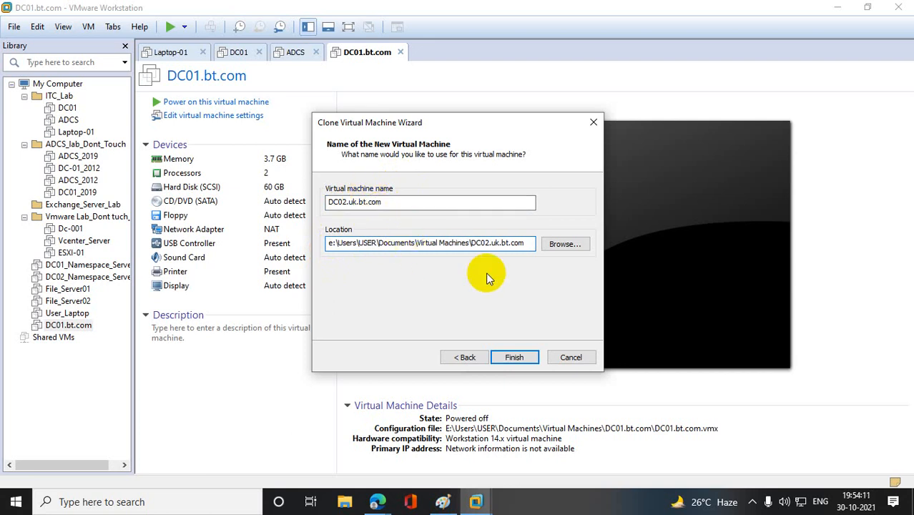
pyautogui.click(516, 359)
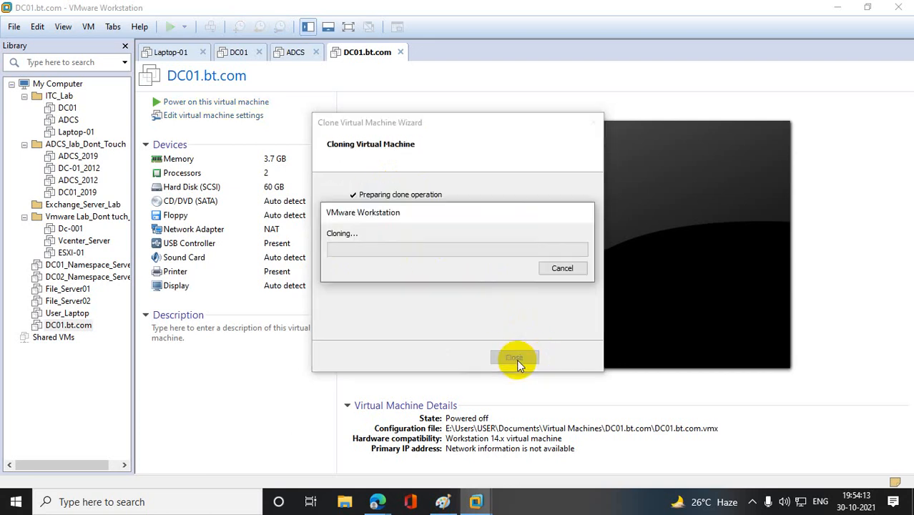
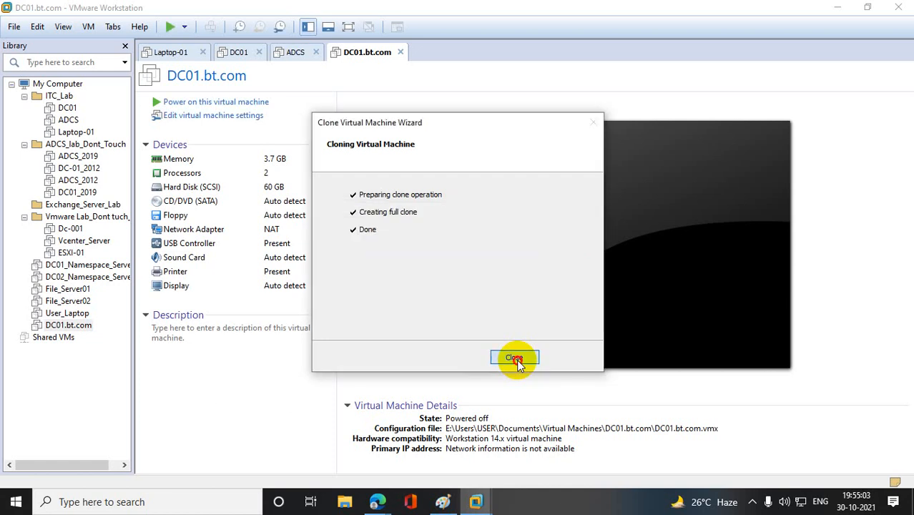
# - Close the finished clone wizard and set the DC01.bt.com network adapter to the custom virtual network VMnet0
pyautogui.click(518, 362)
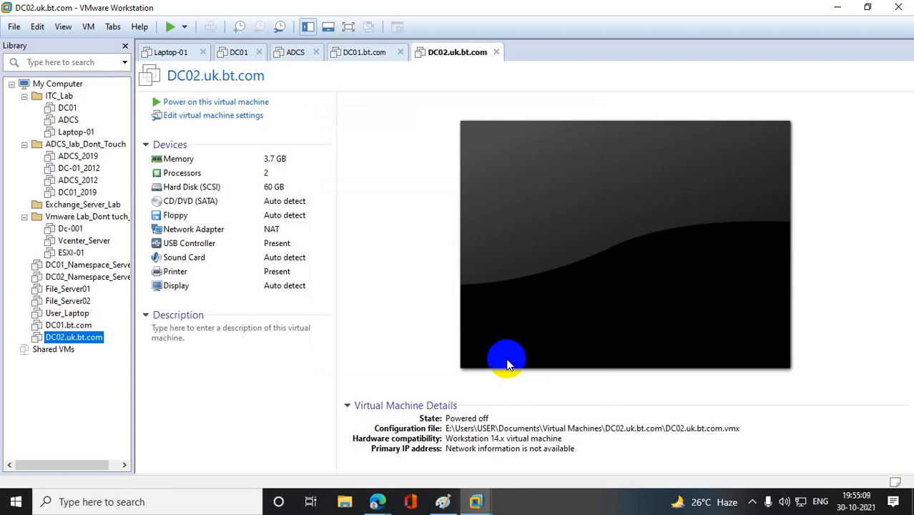
pyautogui.click(77, 327)
pyautogui.rightClick(78, 330)
pyautogui.click(114, 317)
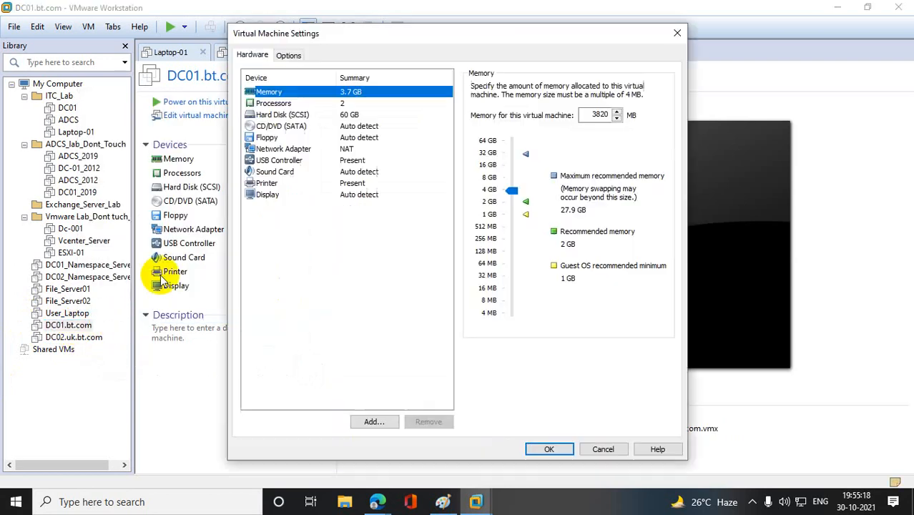
pyautogui.click(271, 149)
pyautogui.click(475, 196)
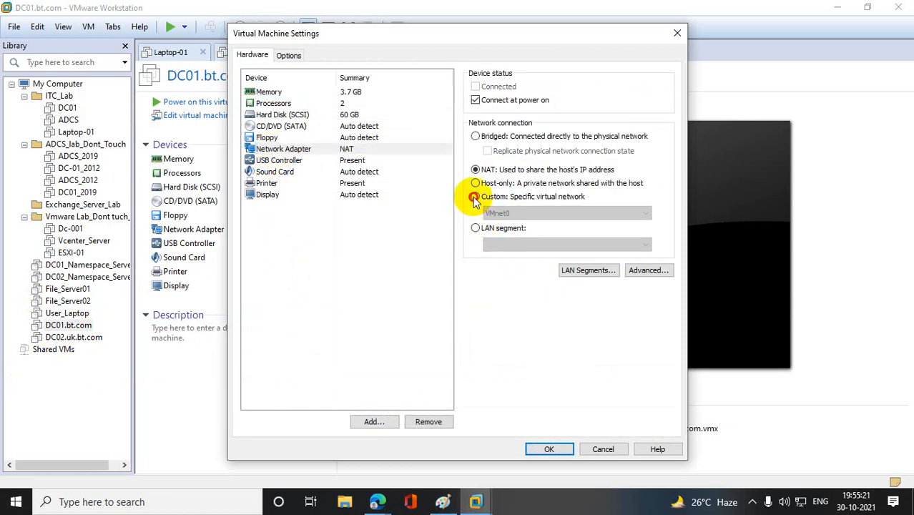
pyautogui.click(535, 451)
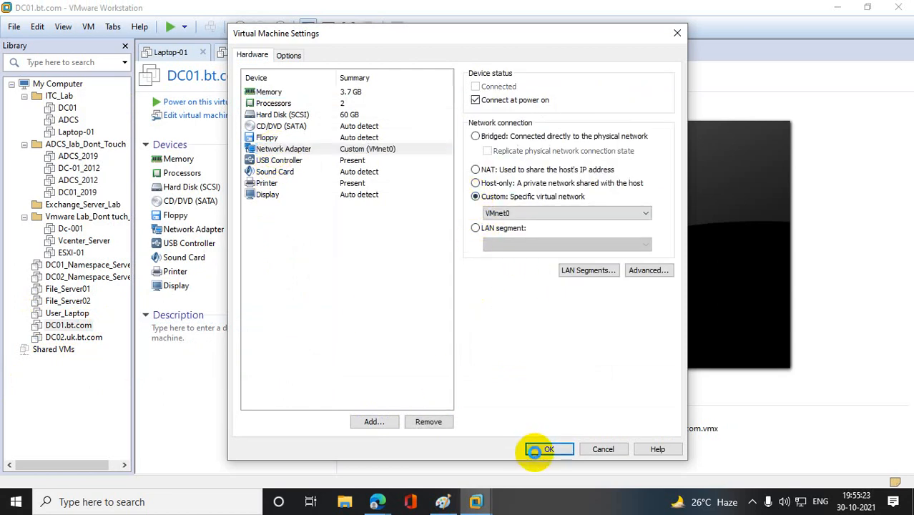
# - Set the DC02.uk.bt.com network adapter to the custom virtual network VMnet0
pyautogui.rightClick(81, 342)
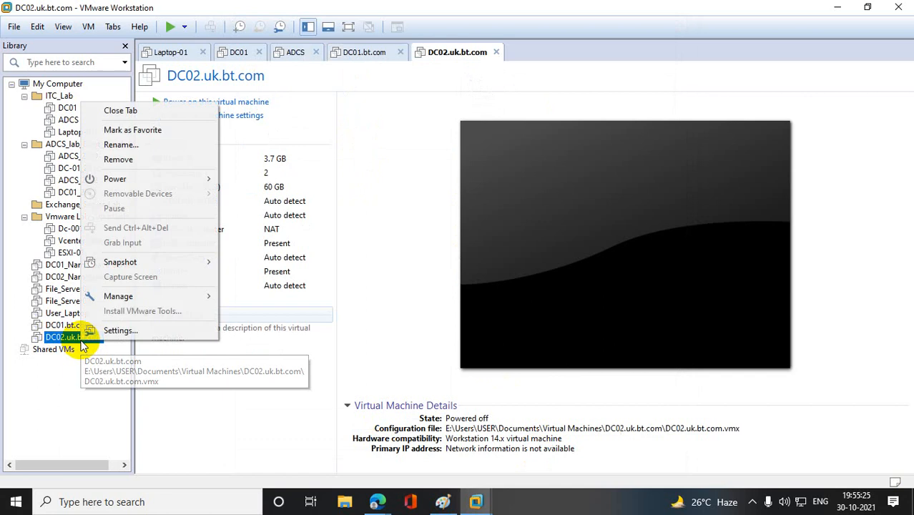
pyautogui.click(140, 332)
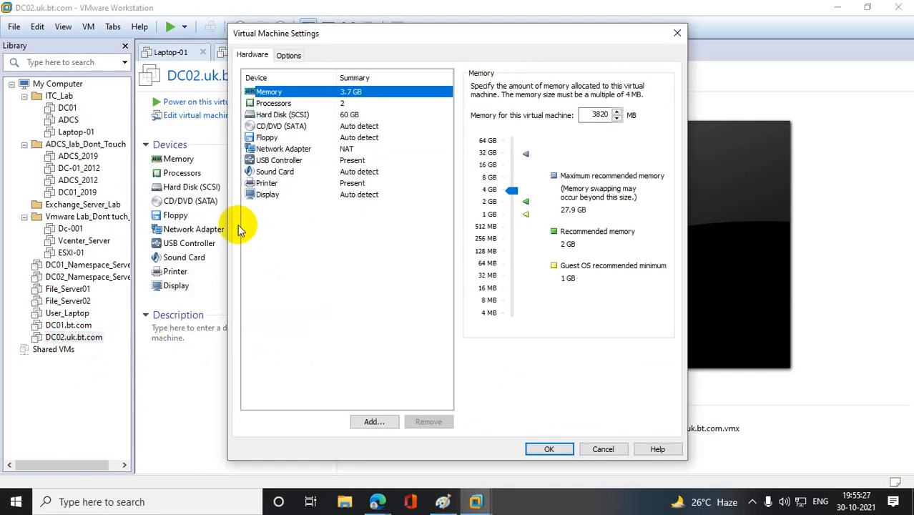
pyautogui.click(279, 148)
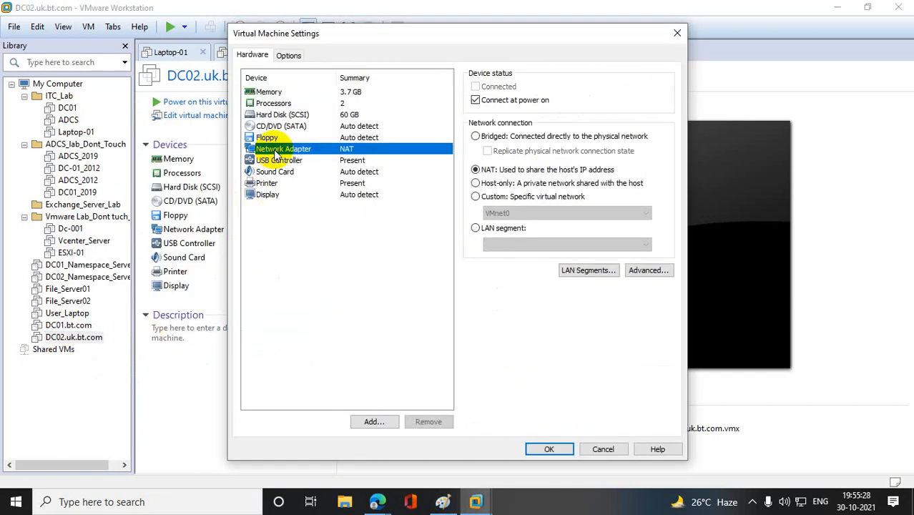
pyautogui.click(475, 198)
pyautogui.click(549, 450)
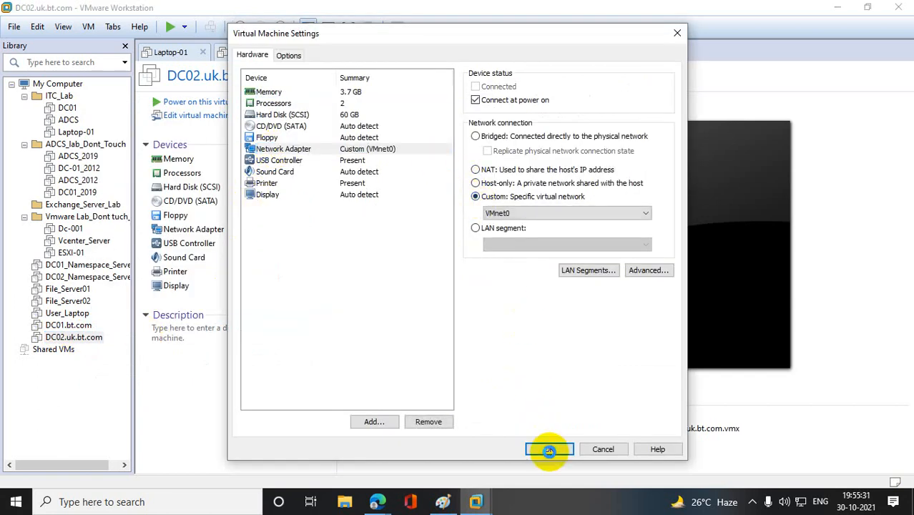
# - Power on the DC01.bt.com virtual machine and dismiss its Shutdown Event Tracker without giving a reason
pyautogui.click(65, 326)
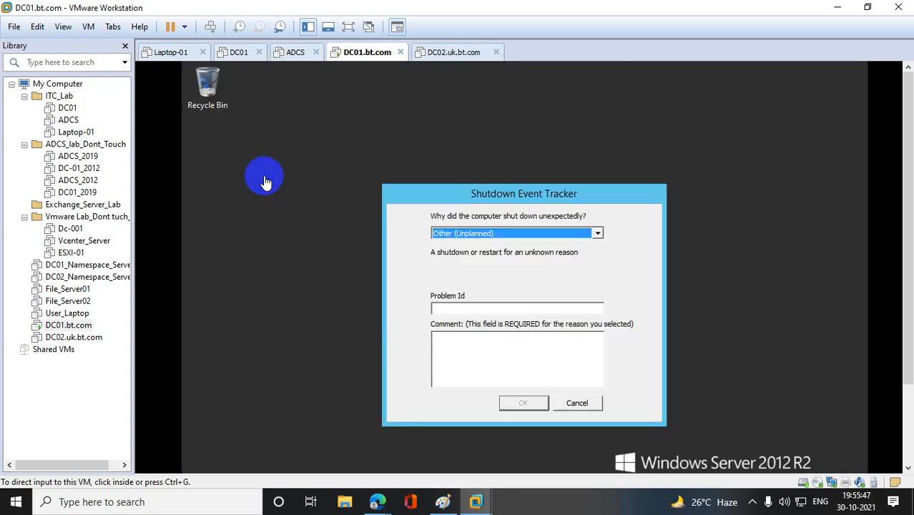
pyautogui.click(577, 402)
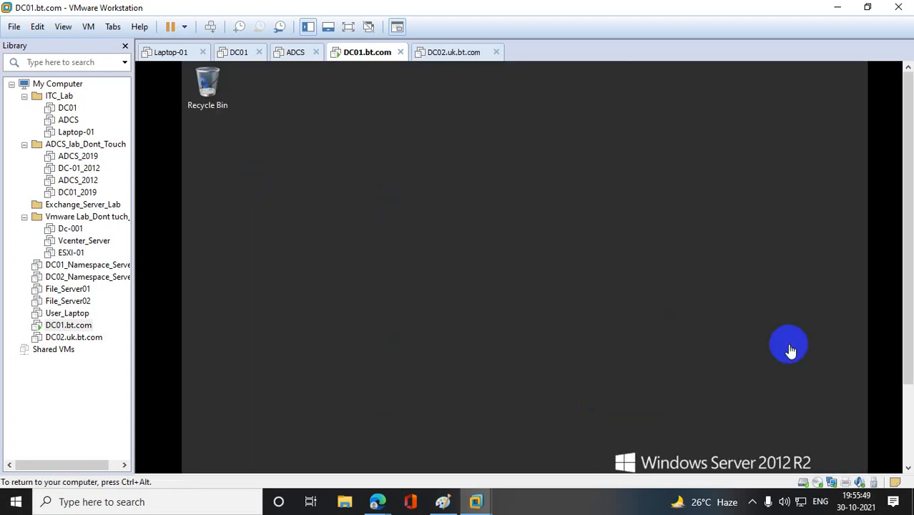
# - Open the Network Connections window on DC01.bt.com with ncpa.cpl and dismiss the VMware Tools log-off prompt
pyautogui.moveTo(907, 227); pyautogui.dragTo(907, 316)
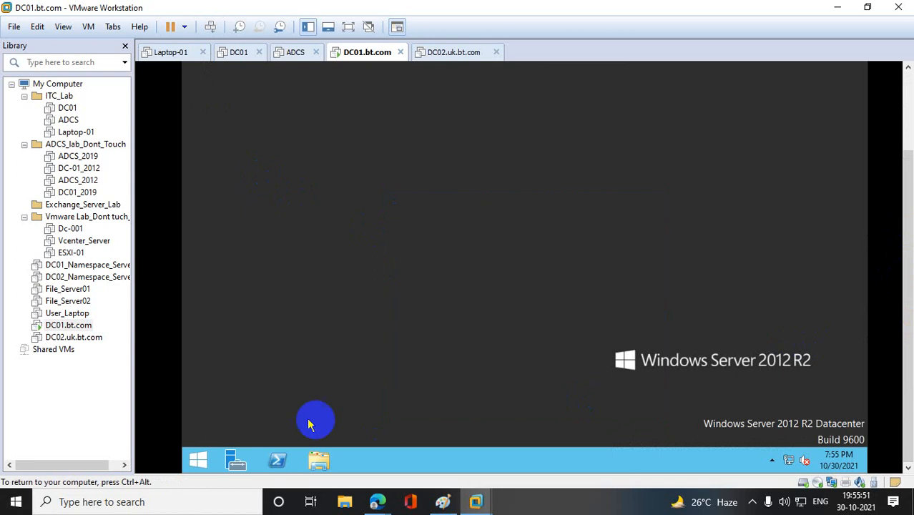
pyautogui.rightClick(199, 465)
pyautogui.click(256, 418)
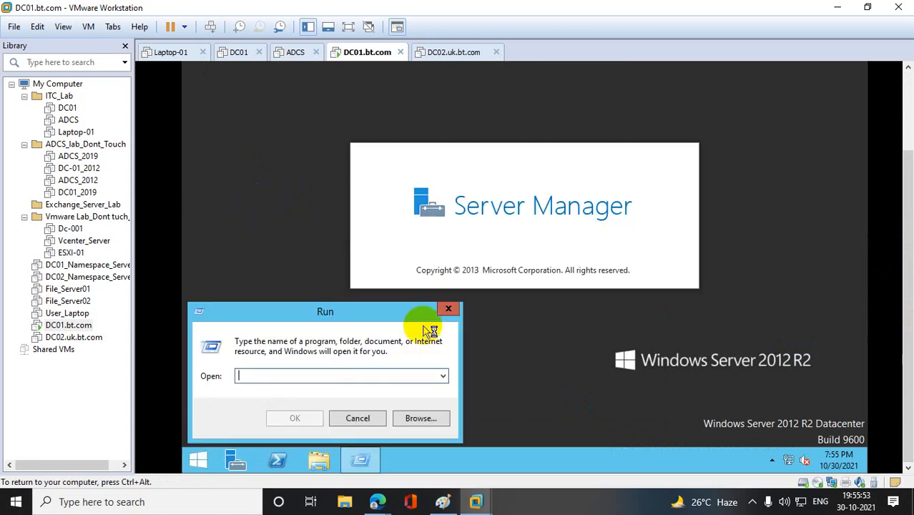
pyautogui.write('ncpa.cpl')
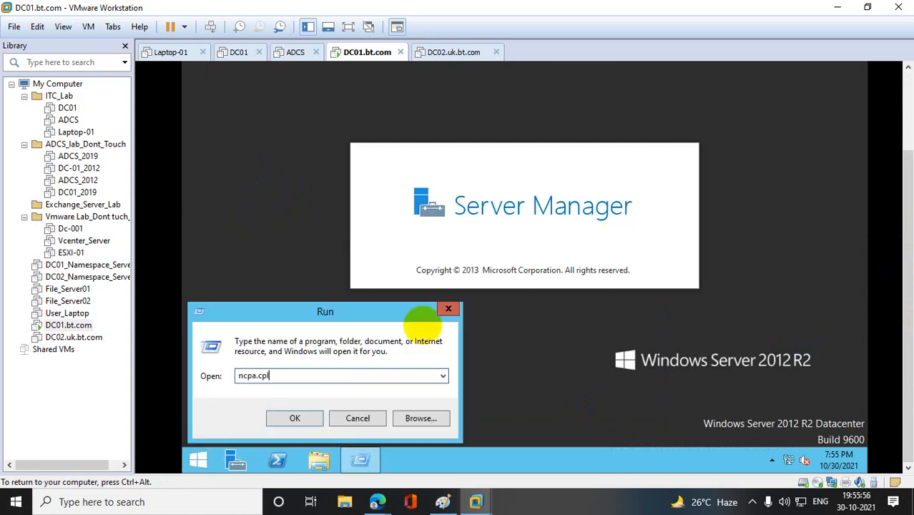
pyautogui.press('Return')
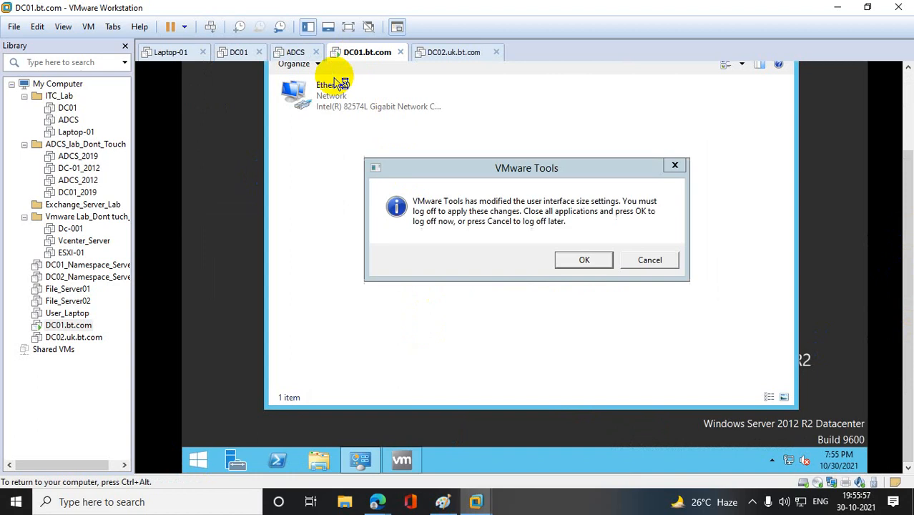
pyautogui.click(674, 164)
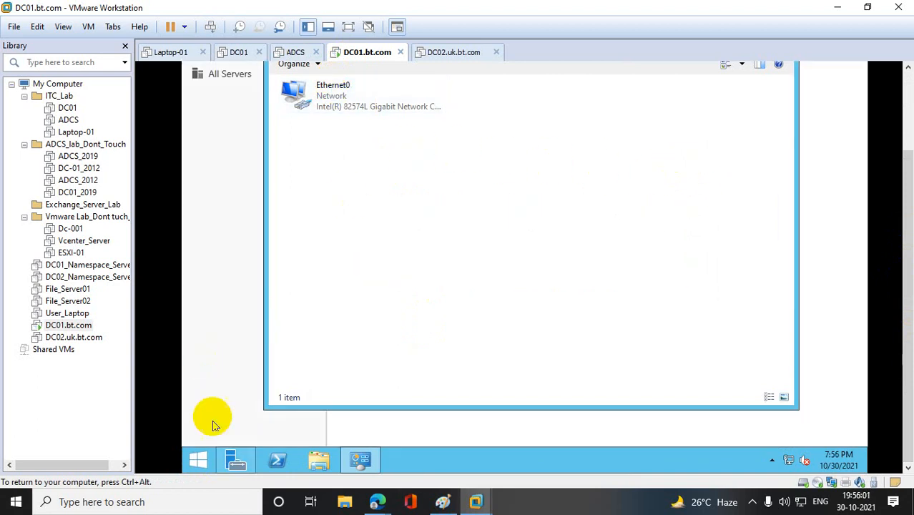
# - Run sysprep on DC01.bt.com with the OOBE cleanup action, Generalize enabled and Reboot as the shutdown option
pyautogui.rightClick(211, 466)
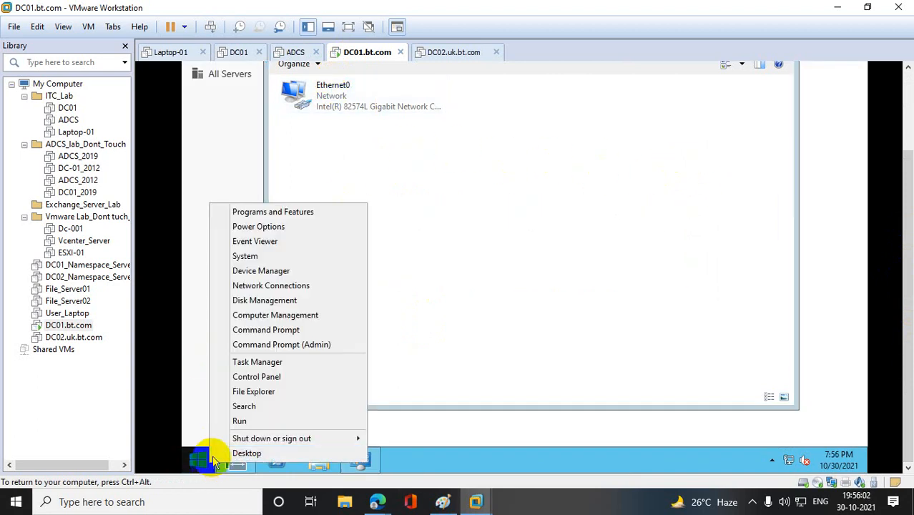
pyautogui.click(243, 421)
pyautogui.write('s')
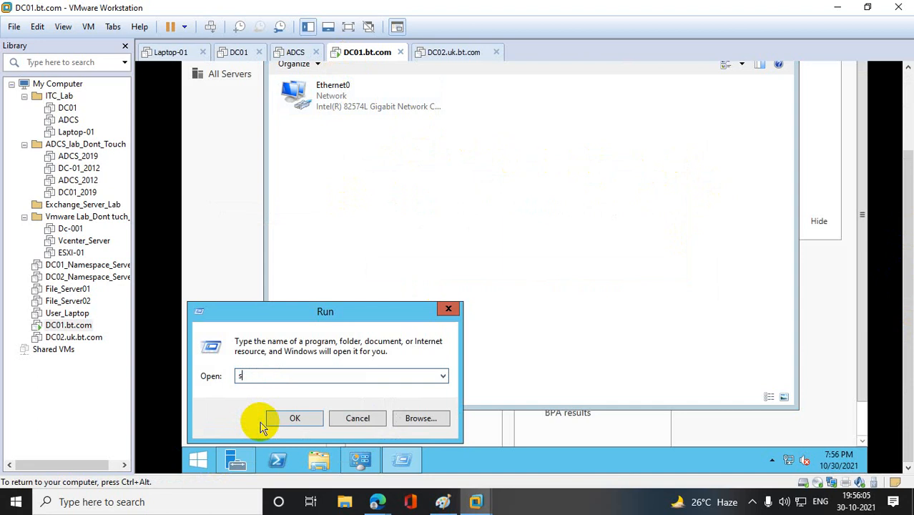
pyautogui.write('ysprep')
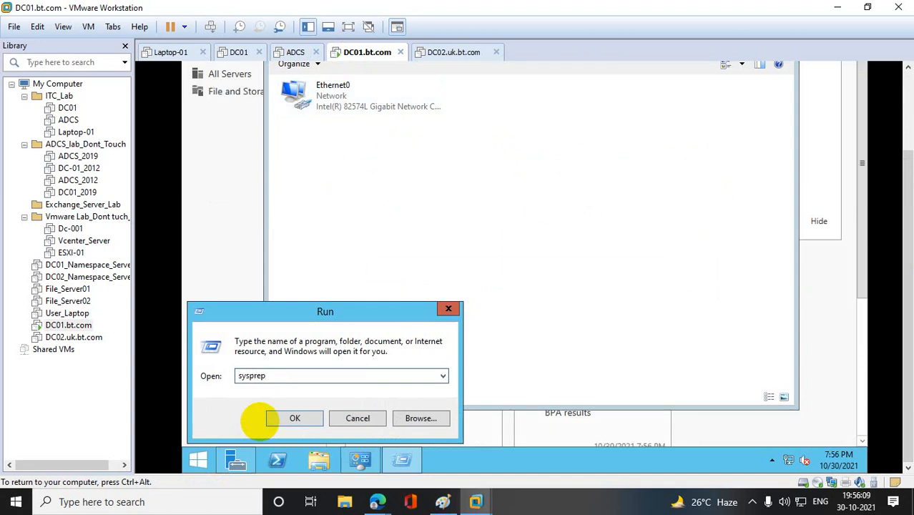
pyautogui.click(268, 419)
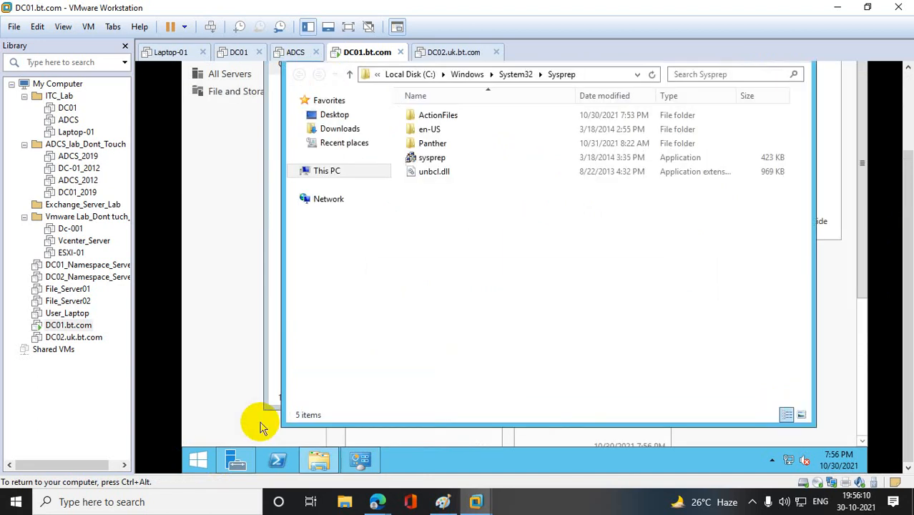
pyautogui.doubleClick(442, 159)
pyautogui.click(441, 201)
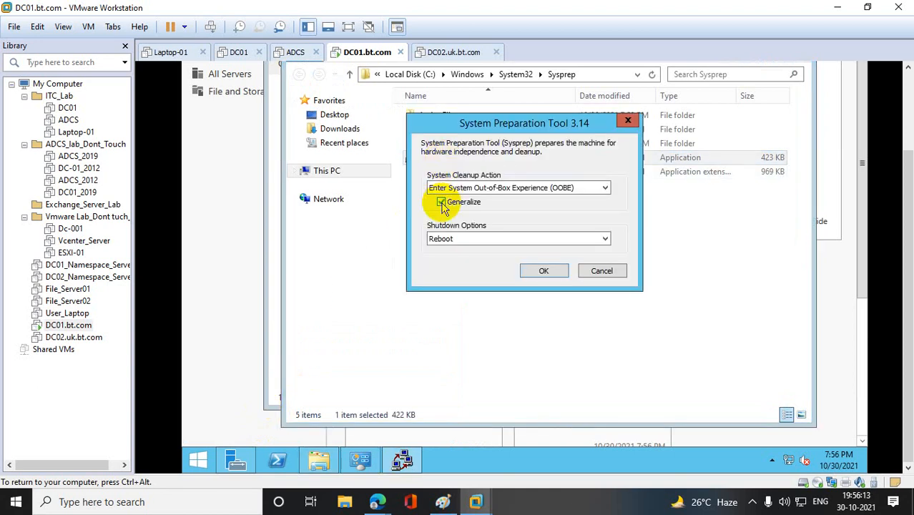
pyautogui.click(542, 271)
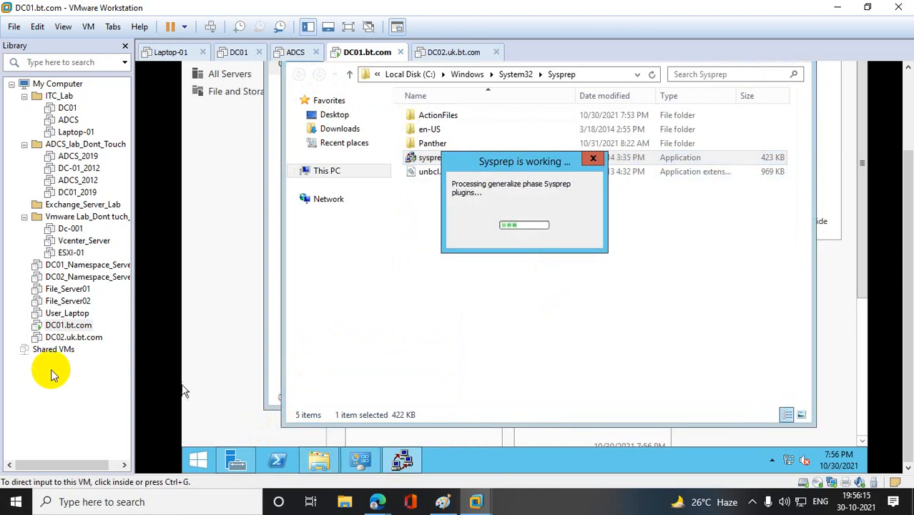
# - Power on the DC02.uk.bt.com virtual machine and dismiss its Shutdown Event Tracker without giving a reason
pyautogui.click(78, 340)
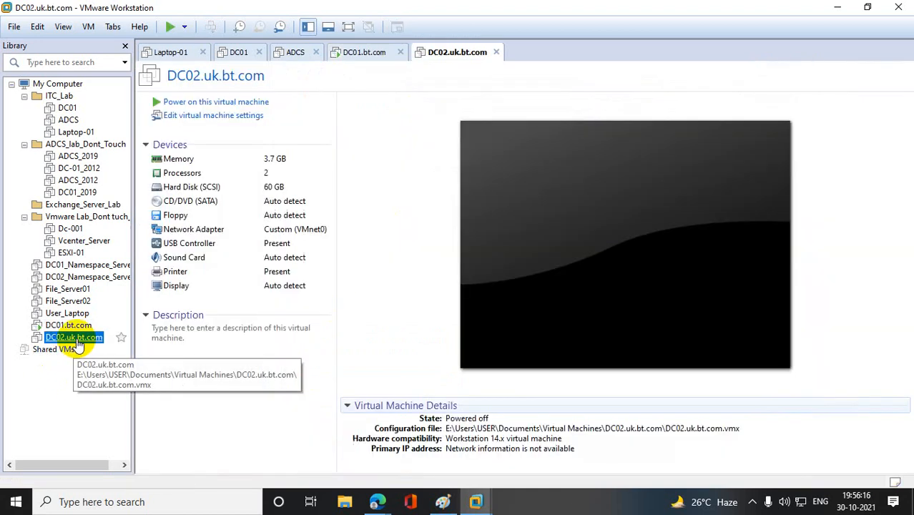
pyautogui.click(218, 102)
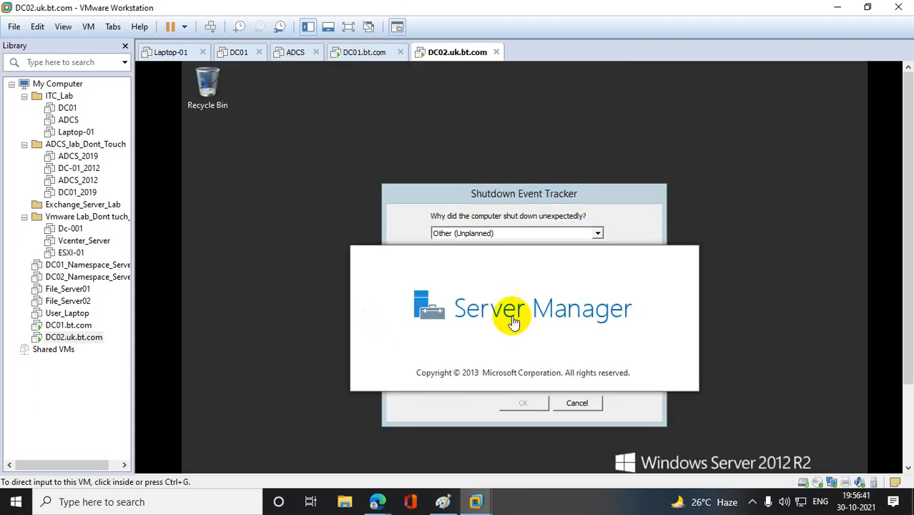
pyautogui.click(586, 403)
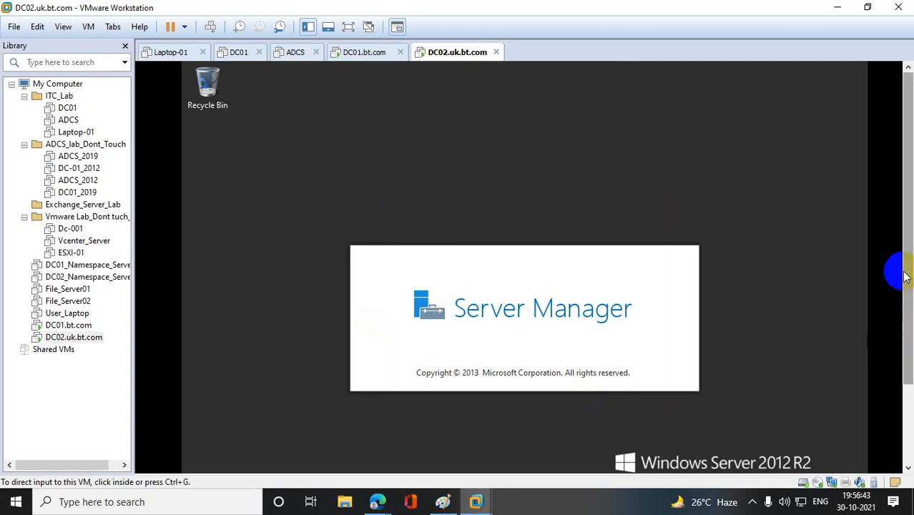
# - Run sysprep on DC02.uk.bt.com with the OOBE cleanup action, Generalize enabled and Reboot as the shutdown option
pyautogui.moveTo(907, 275); pyautogui.dragTo(898, 387)
pyautogui.rightClick(206, 459)
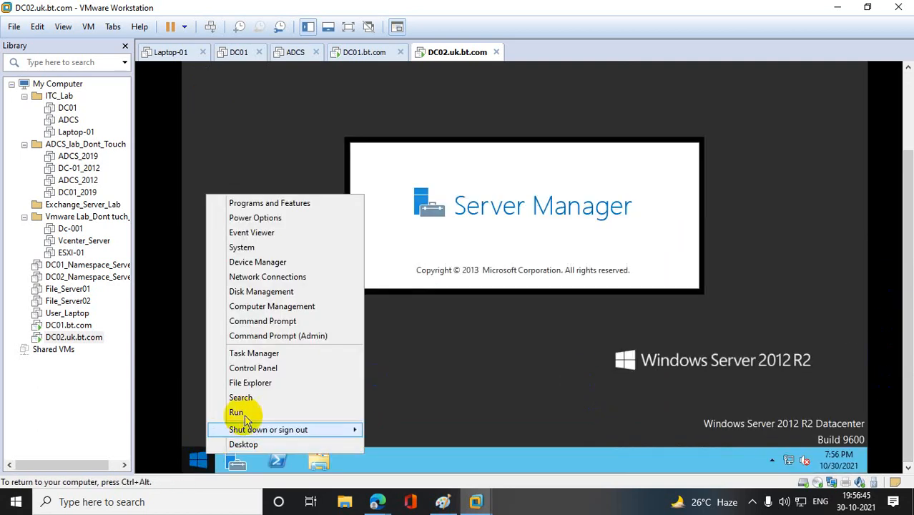
pyautogui.click(246, 409)
pyautogui.write('sy')
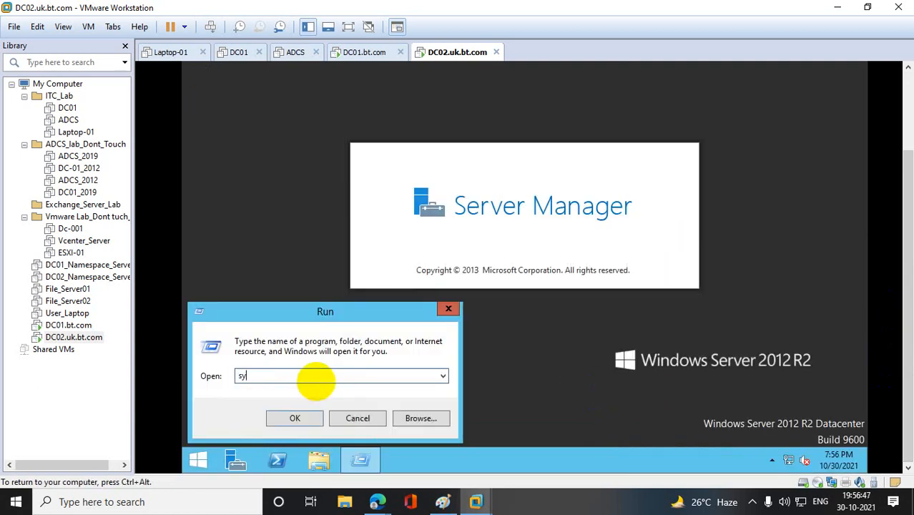
pyautogui.write('sprep')
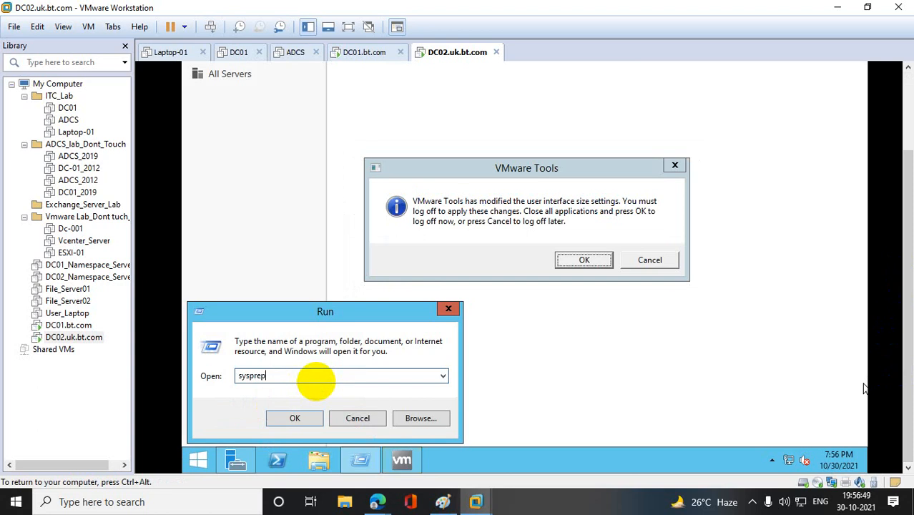
pyautogui.press('Return')
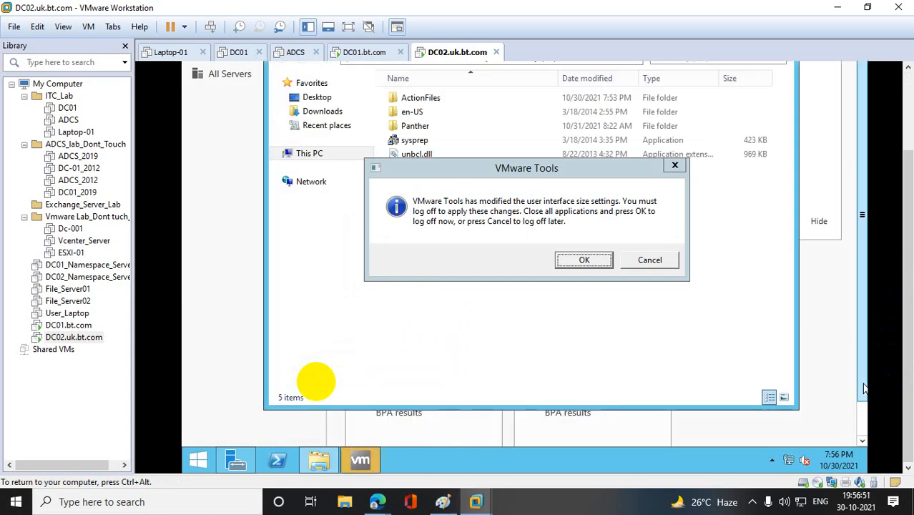
pyautogui.click(674, 165)
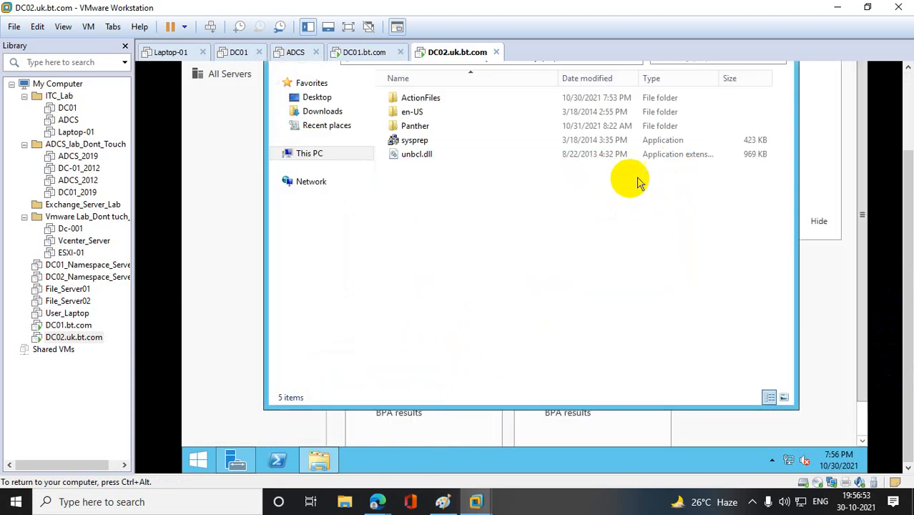
pyautogui.doubleClick(412, 141)
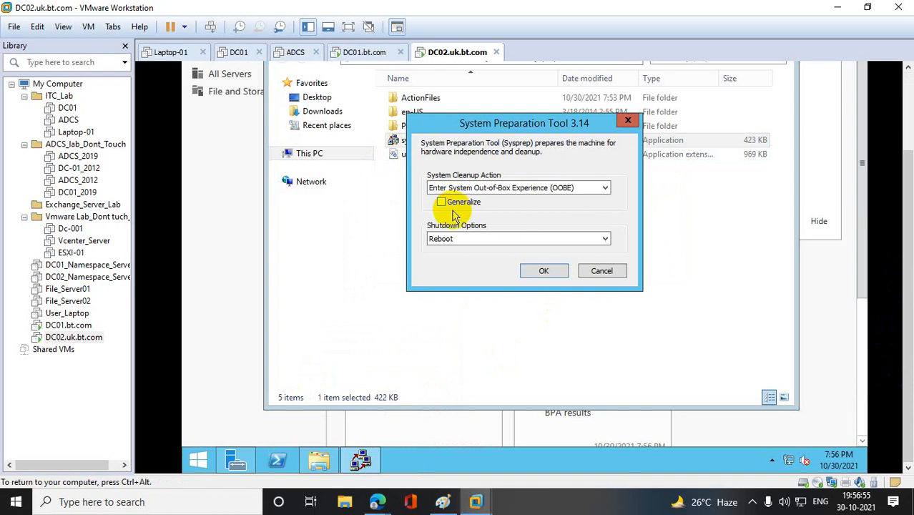
pyautogui.click(449, 206)
pyautogui.click(543, 271)
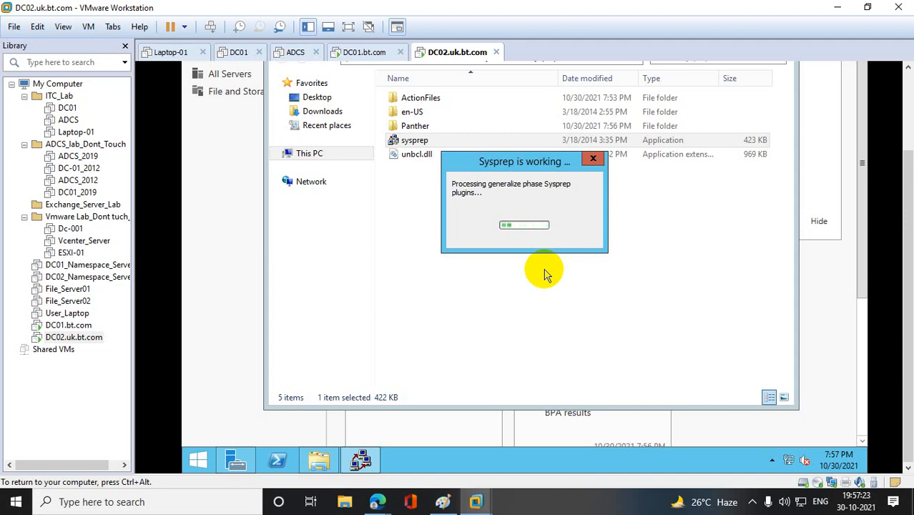
# - Switch to DC01.bt.com and proceed through Windows setup, keeping United States, English (United States) and the US keyboard layout
pyautogui.click(78, 326)
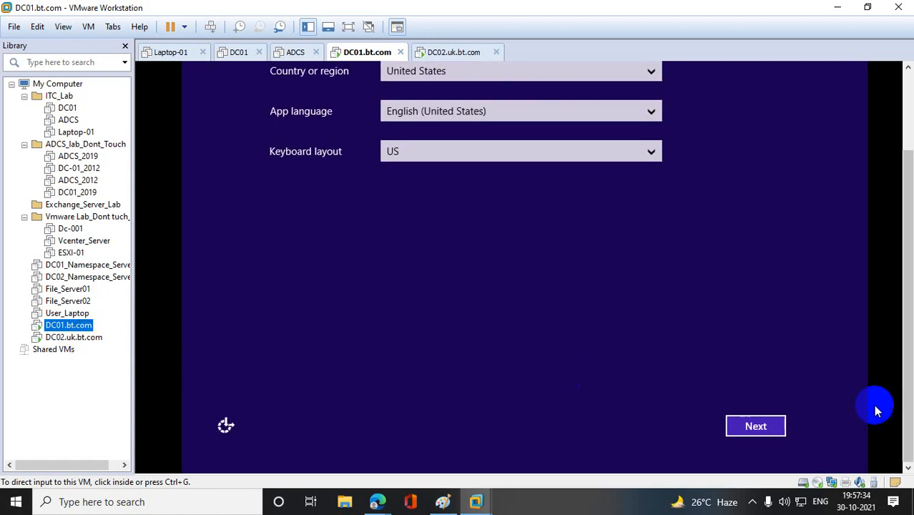
pyautogui.click(778, 426)
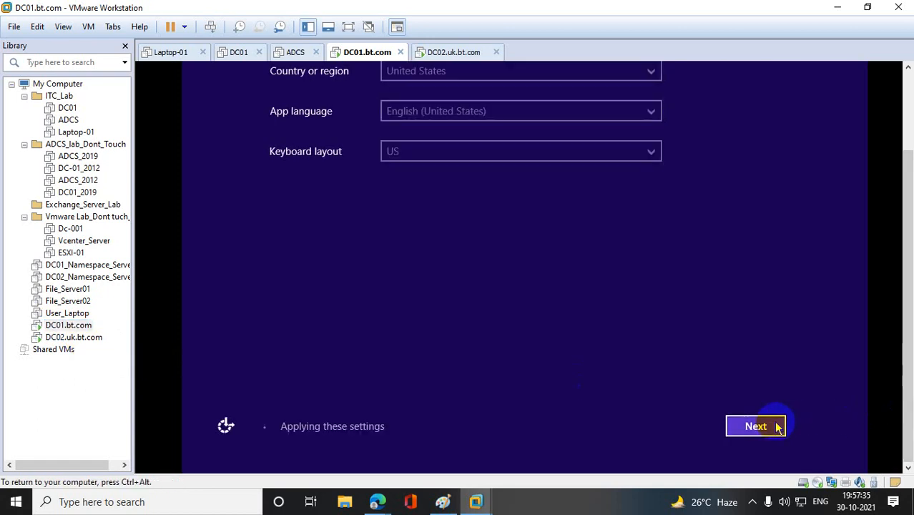
pyautogui.click(773, 426)
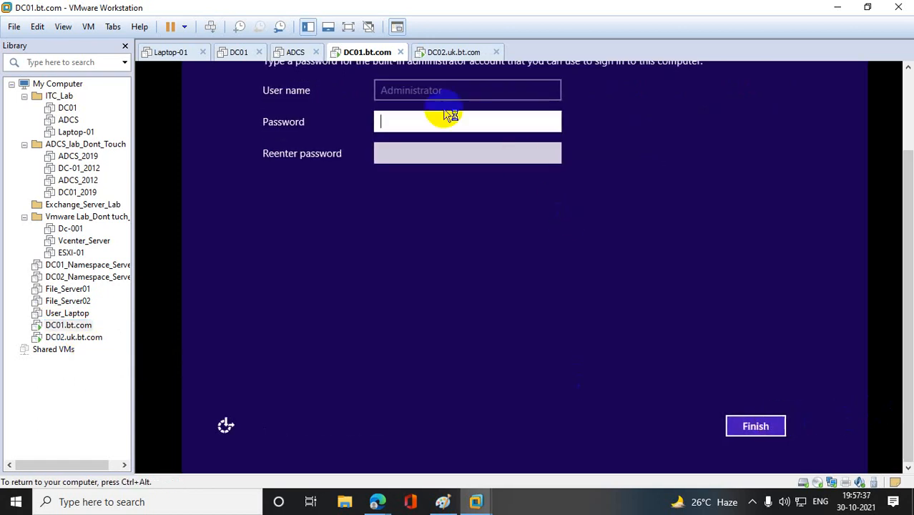
# - Enter and re-enter the built-in Administrator account password on DC01.bt.com and finish Windows setup
pyautogui.write('P@')
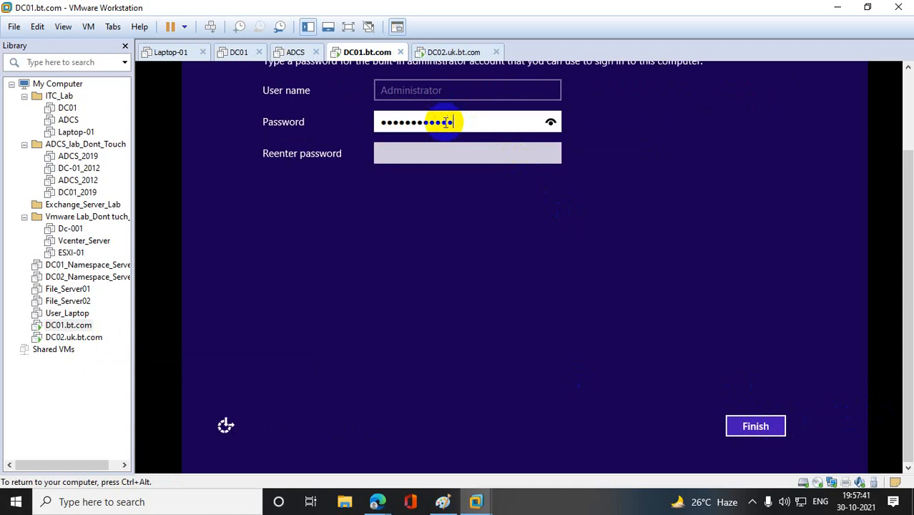
pyautogui.press('Tab')
pyautogui.write('P')
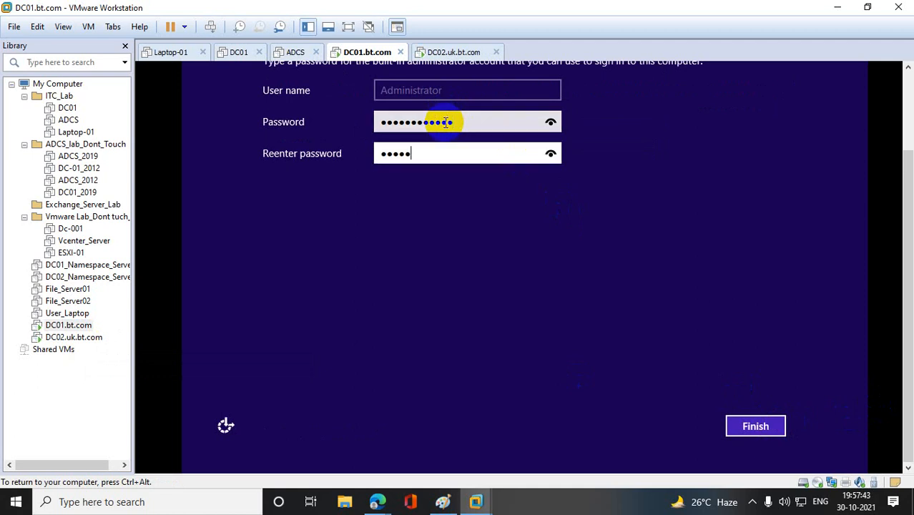
pyautogui.press('BackSpace')
pyautogui.press('BackSpace')
pyautogui.press('BackSpace')
pyautogui.press('BackSpace')
pyautogui.write('P@sswo')
pyautogui.click(764, 428)
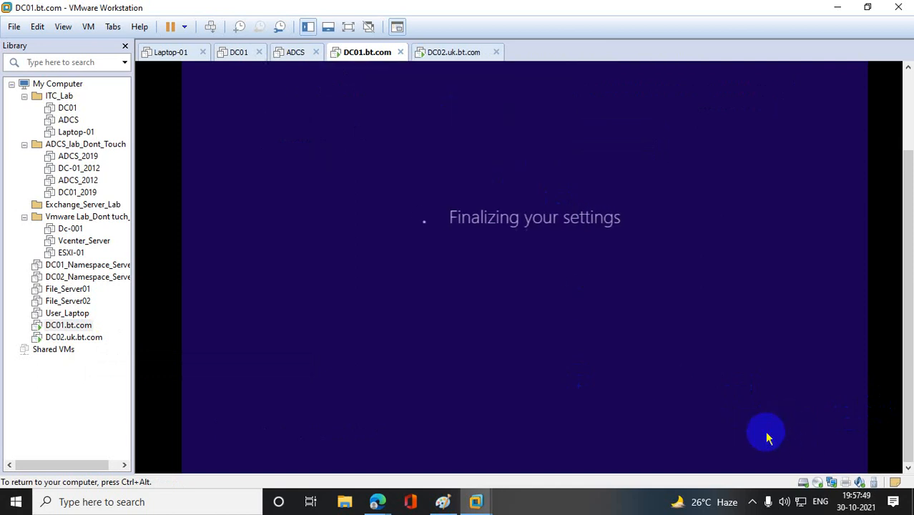
# - Send Ctrl+Alt+Del to the DC01.bt.com virtual machine and sign in as Administrator with the account password
pyautogui.hotkey('ctrl', 'alt')
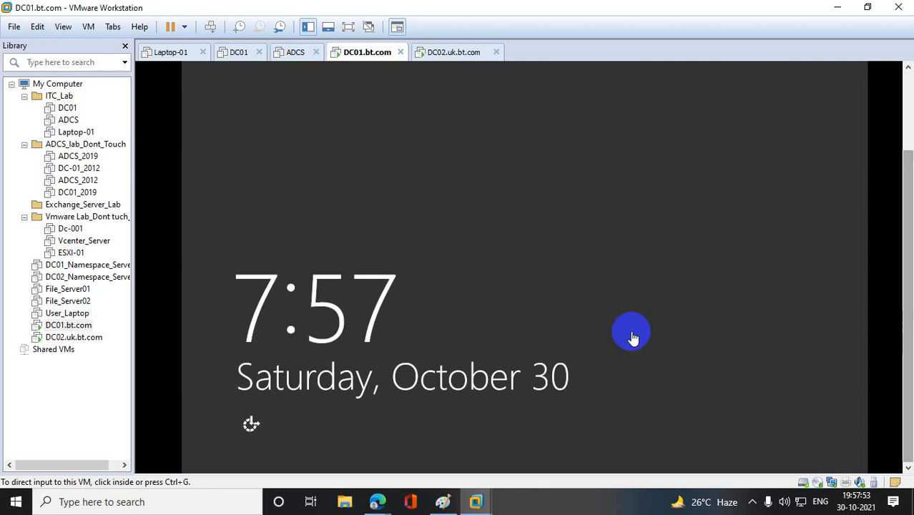
pyautogui.rightClick(71, 327)
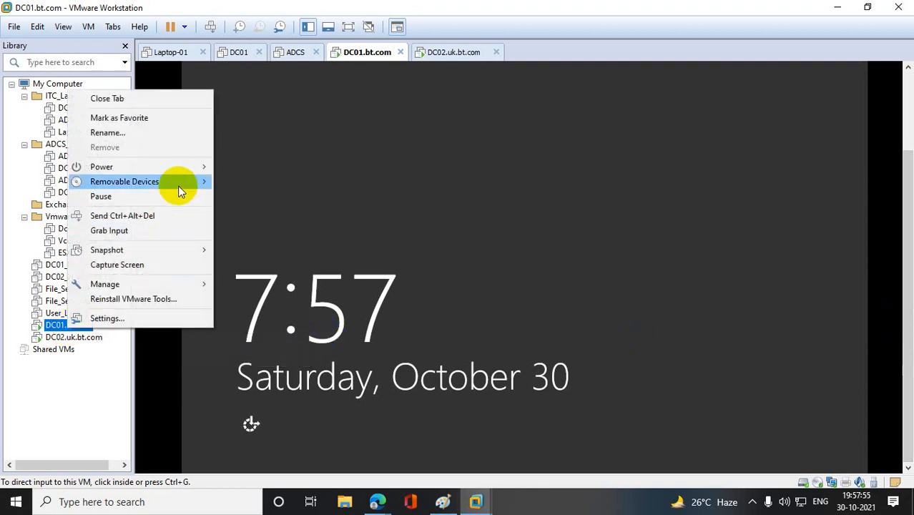
pyautogui.click(171, 215)
pyautogui.click(449, 198)
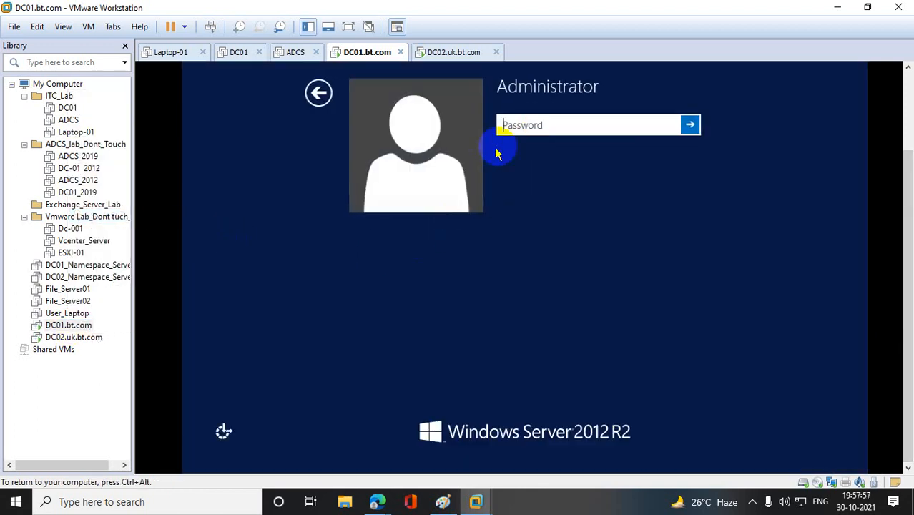
pyautogui.click(541, 124)
pyautogui.write('*******')
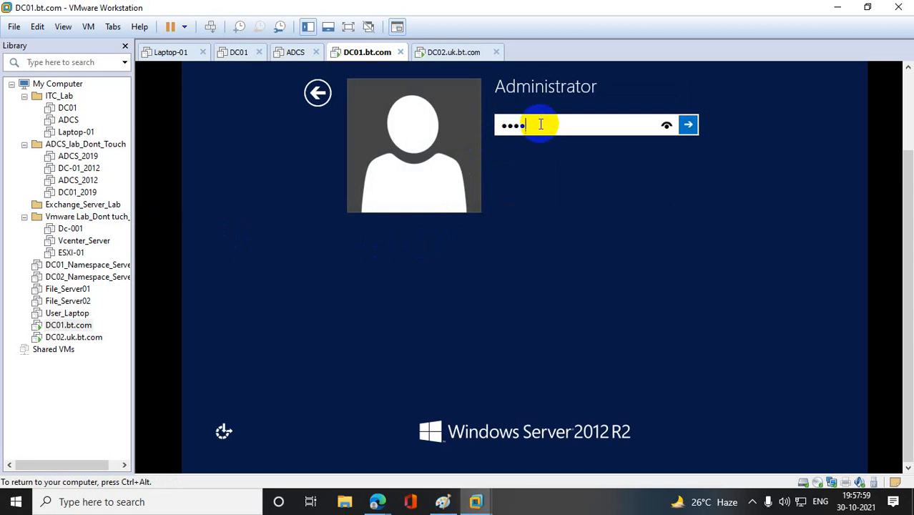
pyautogui.press('BackSpace')
pyautogui.press('BackSpace')
pyautogui.press('BackSpace')
pyautogui.press('BackSpace')
pyautogui.press('BackSpace')
pyautogui.press('BackSpace')
pyautogui.press('BackSpace')
pyautogui.write('**********')
pyautogui.press('Return')
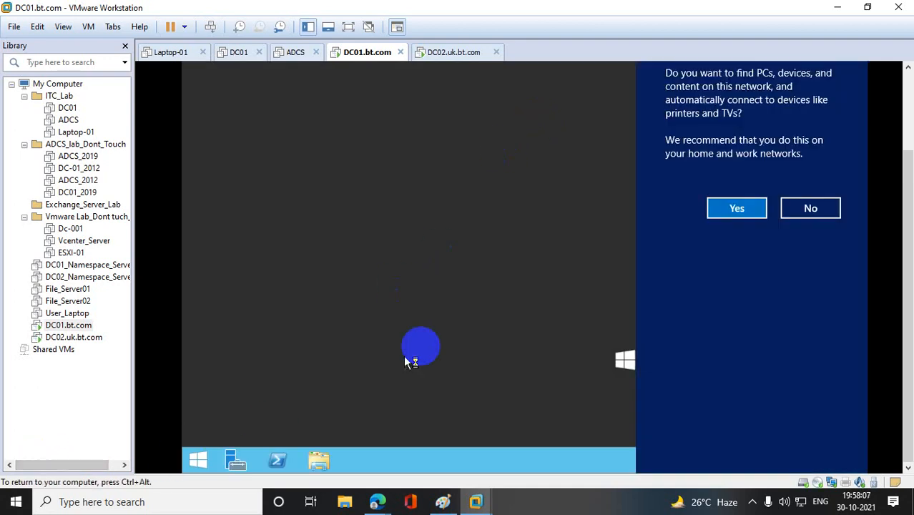
# - Open Network Connections by running ncpa.cpl and dismiss the VMware Tools log-off prompt without logging off
pyautogui.rightClick(198, 458)
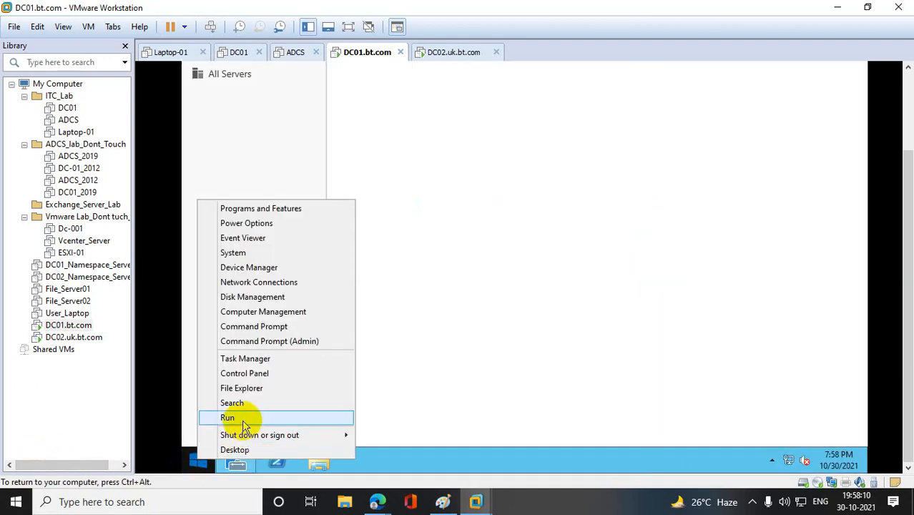
pyautogui.click(242, 419)
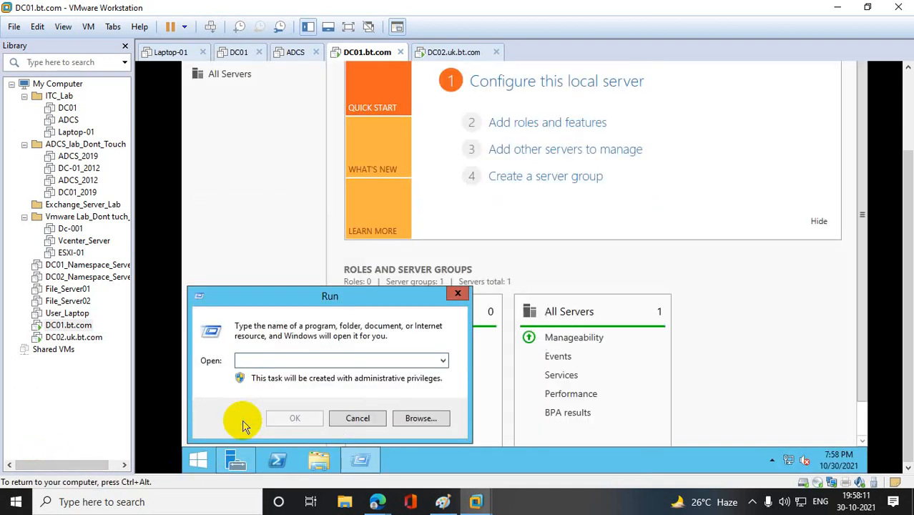
pyautogui.write('ncpa.cpl')
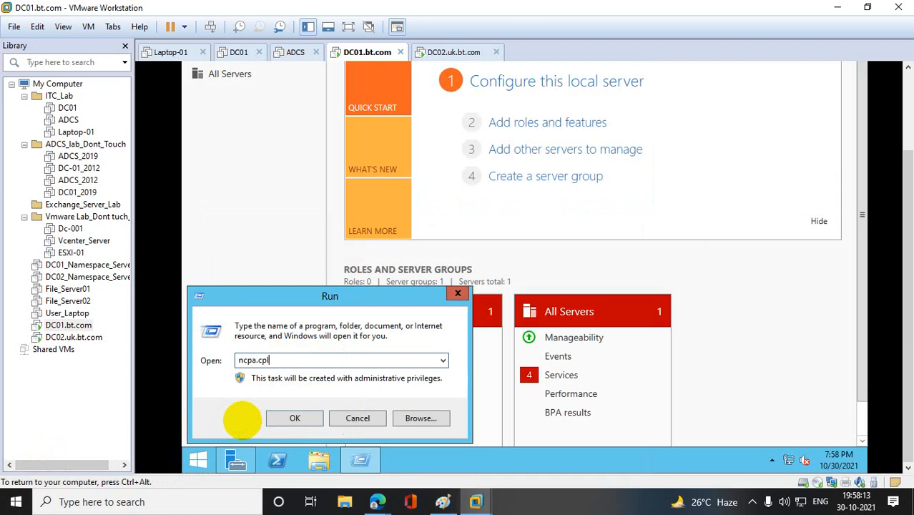
pyautogui.press('Return')
pyautogui.rightClick(308, 103)
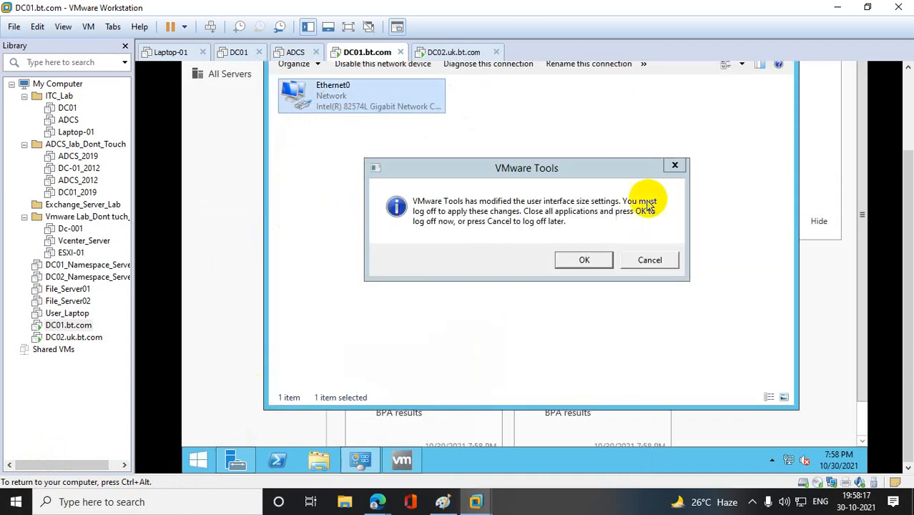
pyautogui.click(673, 165)
# - Assign Ethernet0 the static IPv4 address 10.10.10.10 with subnet mask 255.0.0.0 and close the open windows
pyautogui.rightClick(362, 103)
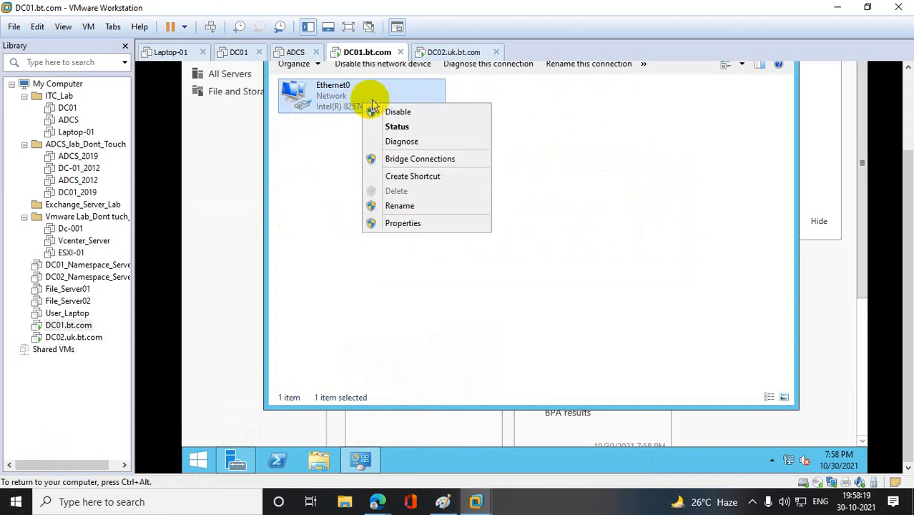
pyautogui.click(433, 225)
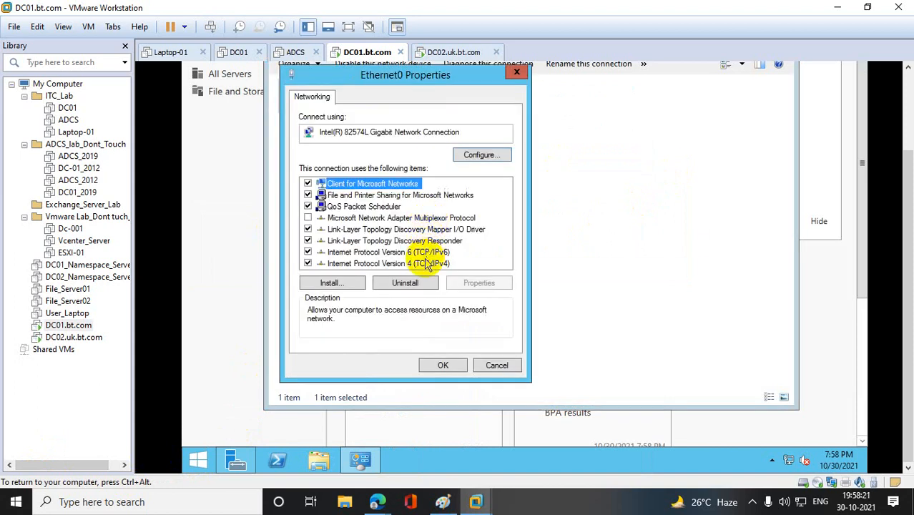
pyautogui.doubleClick(420, 263)
pyautogui.click(392, 224)
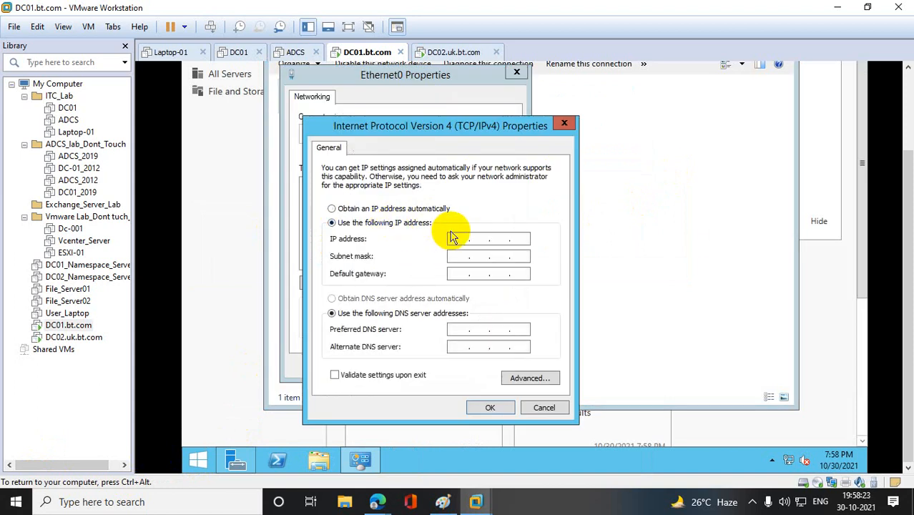
pyautogui.write('10 ')
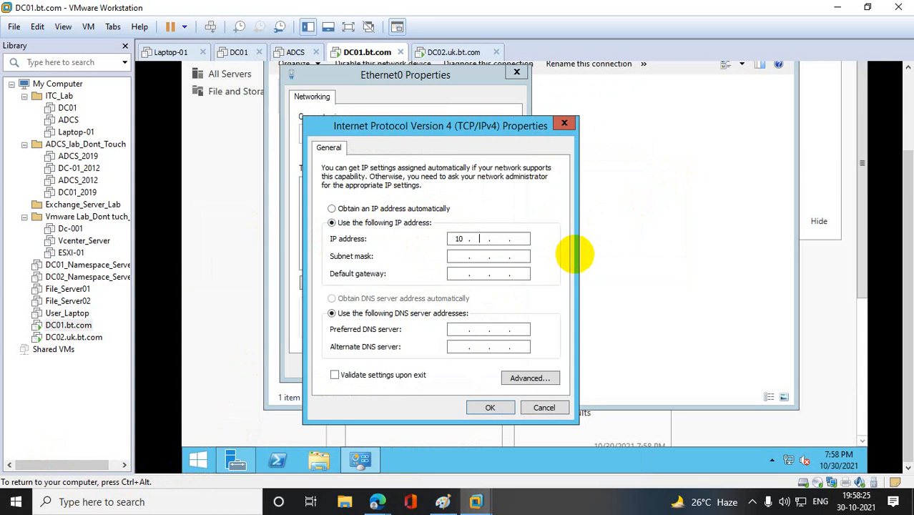
pyautogui.write('.10.10.10')
pyautogui.press('Tab')
pyautogui.press('Tab')
pyautogui.press('Tab')
pyautogui.press('Tab')
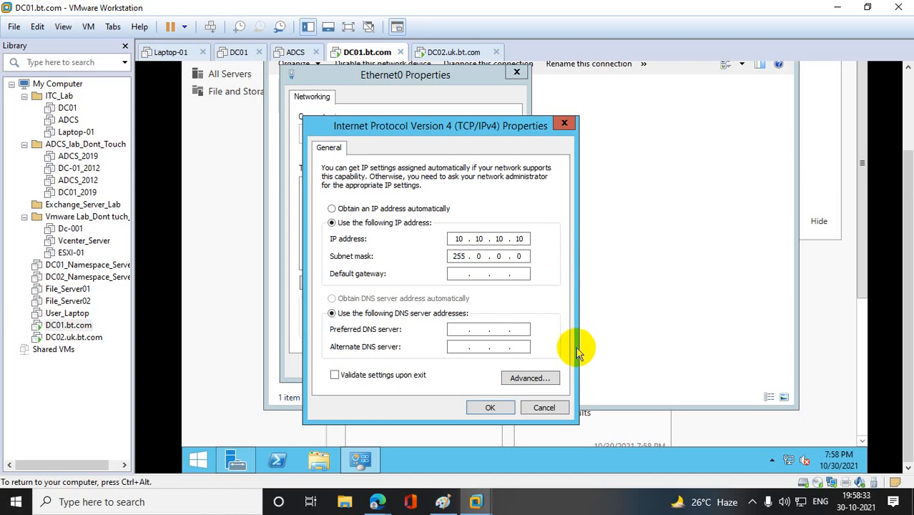
pyautogui.click(491, 408)
pyautogui.click(444, 365)
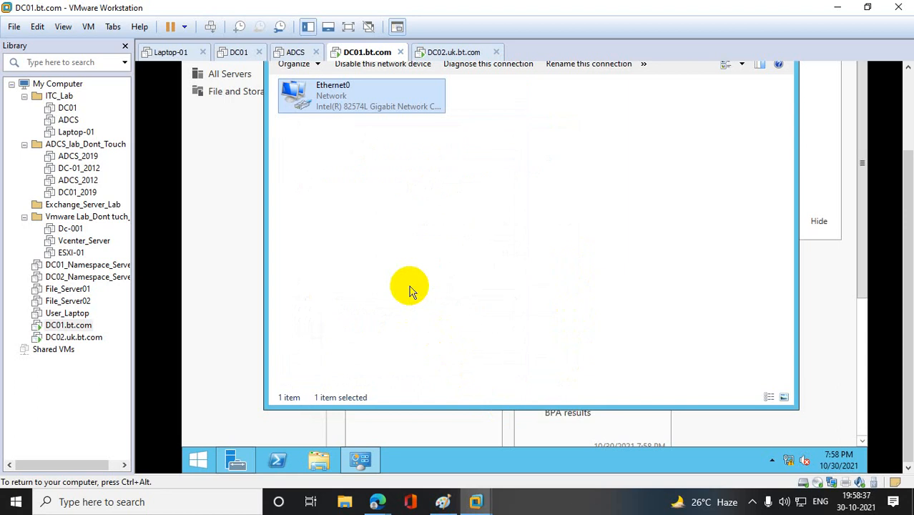
pyautogui.moveTo(909, 185); pyautogui.dragTo(903, 86)
pyautogui.click(780, 95)
pyautogui.click(857, 68)
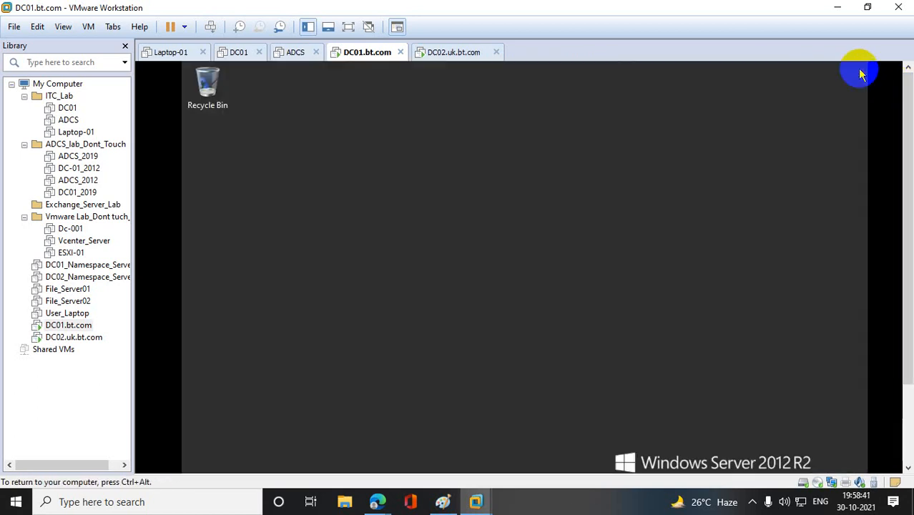
# - Run firewall.cpl, turn off Windows Firewall for both private and public networks, and close the firewall window
pyautogui.moveTo(900, 123); pyautogui.dragTo(900, 276)
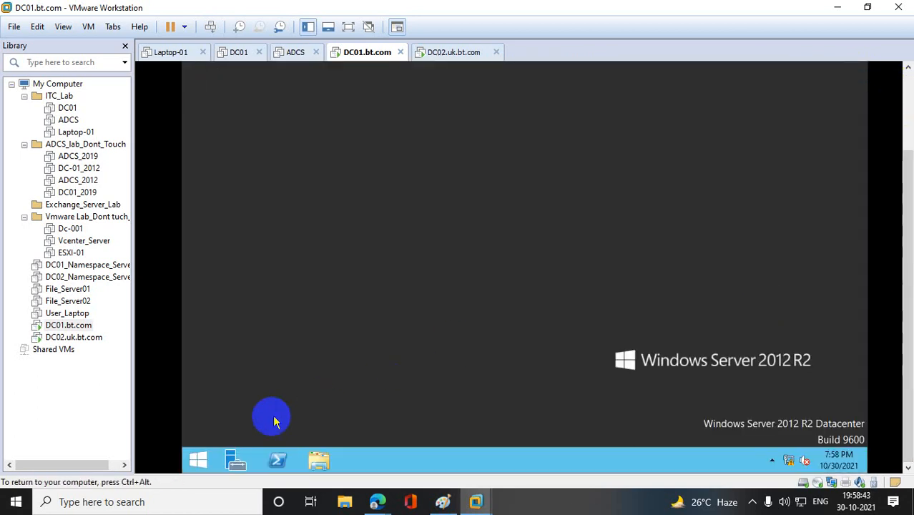
pyautogui.rightClick(198, 460)
pyautogui.click(267, 415)
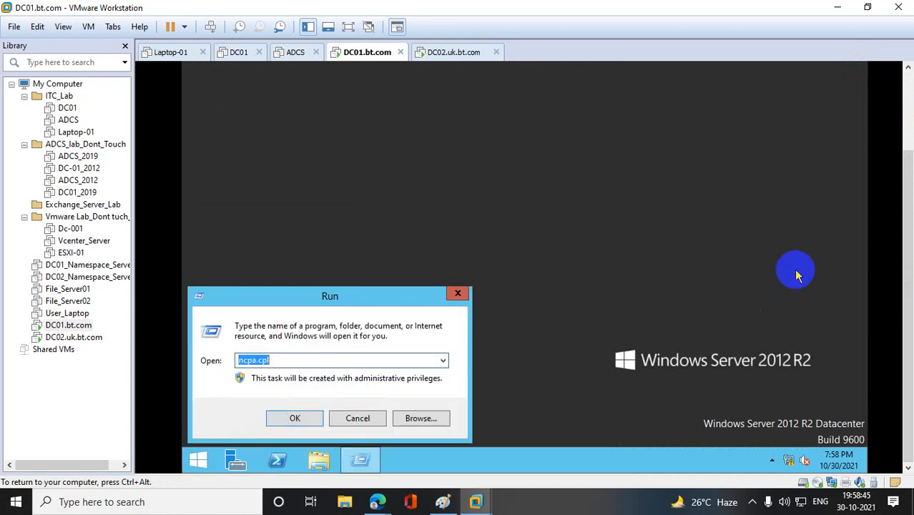
pyautogui.write('firewall.cpl')
pyautogui.press('Return')
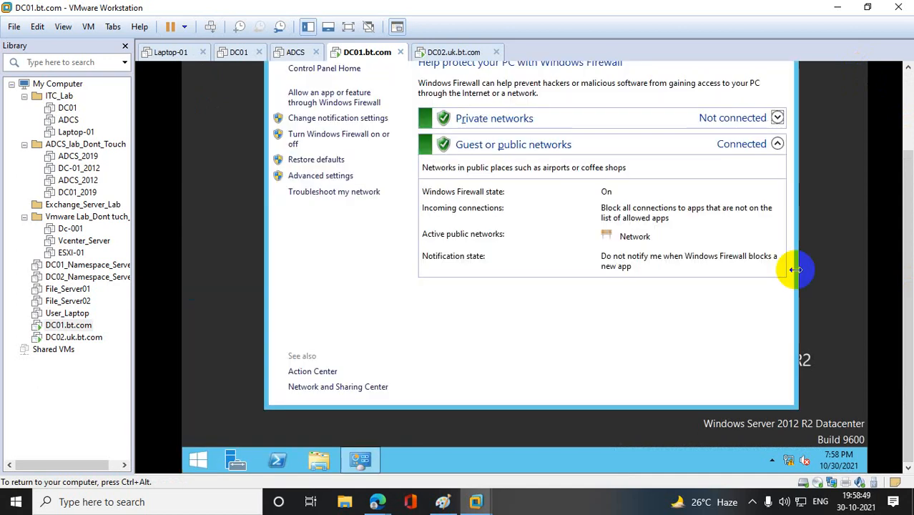
pyautogui.click(328, 138)
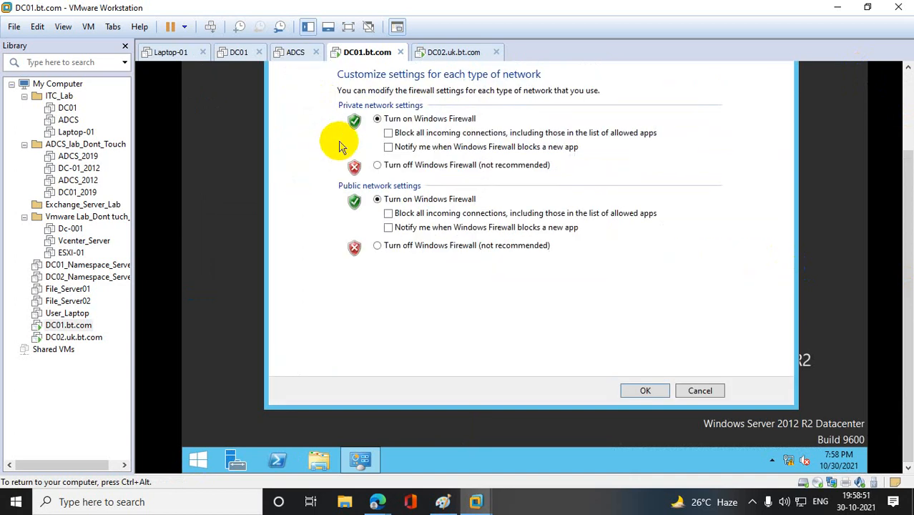
pyautogui.click(374, 165)
pyautogui.click(377, 245)
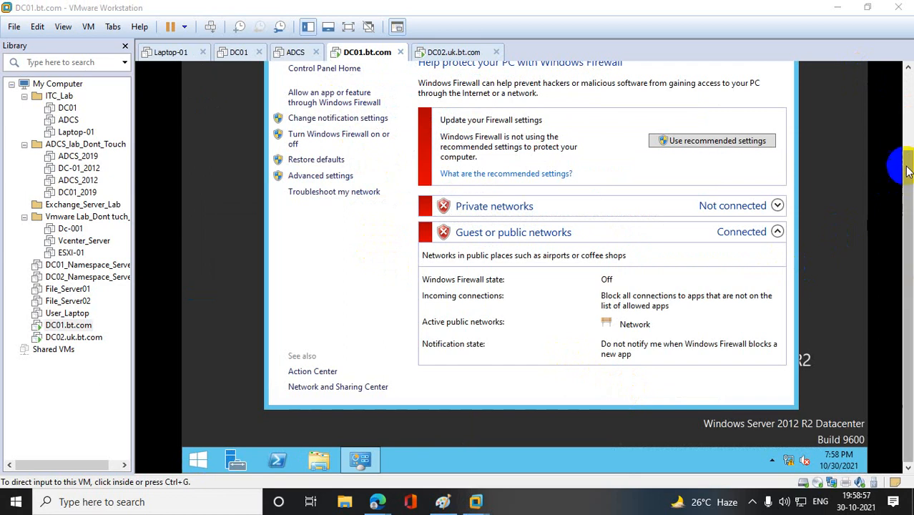
pyautogui.scroll(3, 899, 115)
pyautogui.click(784, 119)
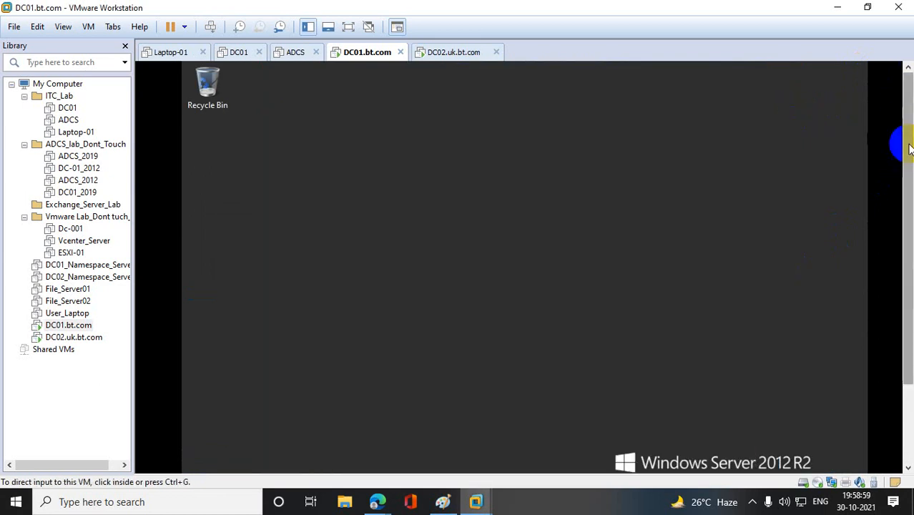
# - Launch the Add Roles and Features wizard from Server Manager and advance to the destination server selection
pyautogui.scroll(-3, 898, 139)
pyautogui.click(200, 461)
pyautogui.click(233, 460)
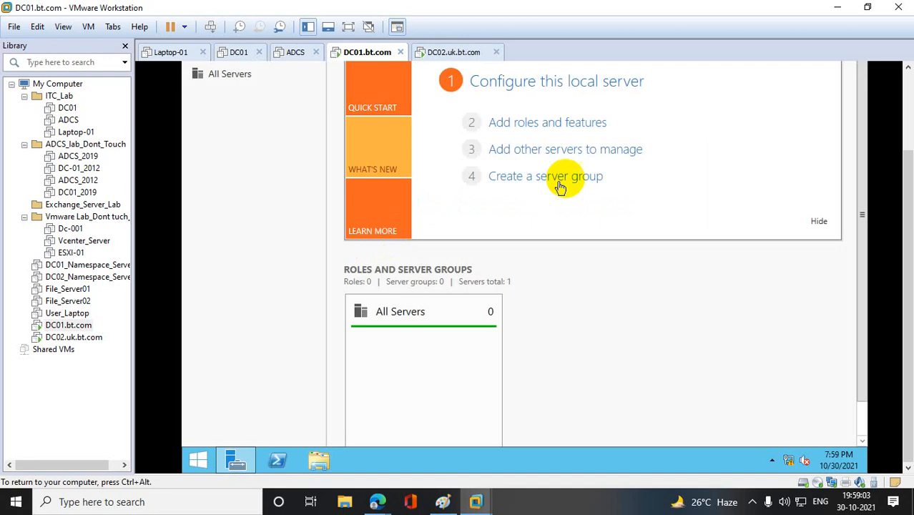
pyautogui.scroll(3, 898, 153)
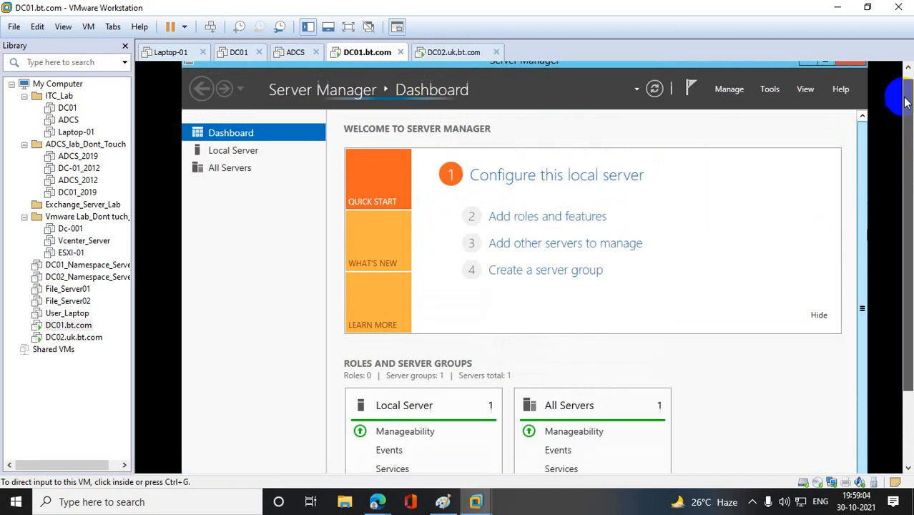
pyautogui.click(513, 217)
pyautogui.scroll(-2, 907, 246)
pyautogui.scroll(-1, 906, 247)
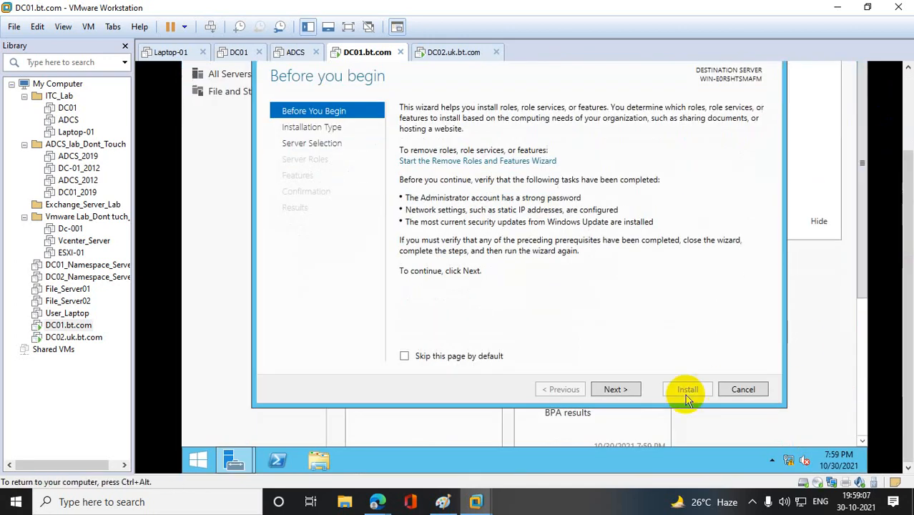
pyautogui.click(613, 390)
pyautogui.click(615, 391)
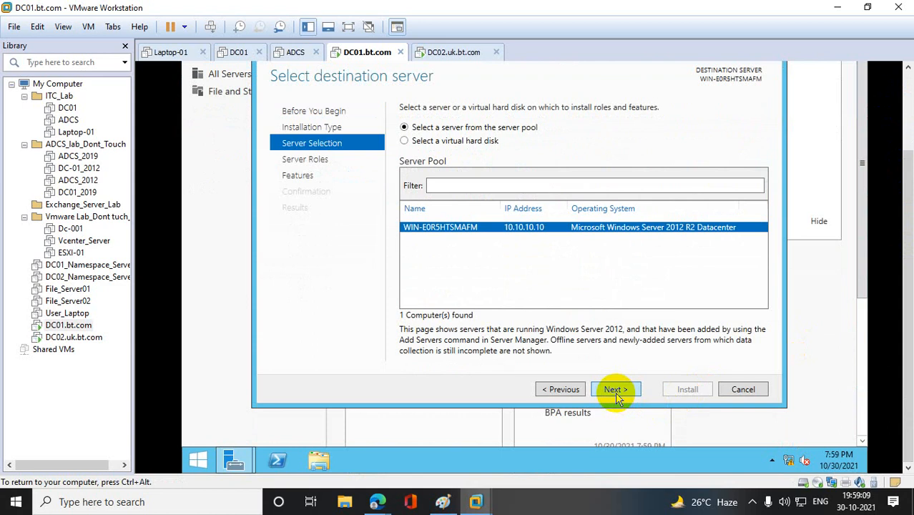
# - Rename the computer to DC01 in System Properties and restart the server to apply the new name
pyautogui.click(200, 460)
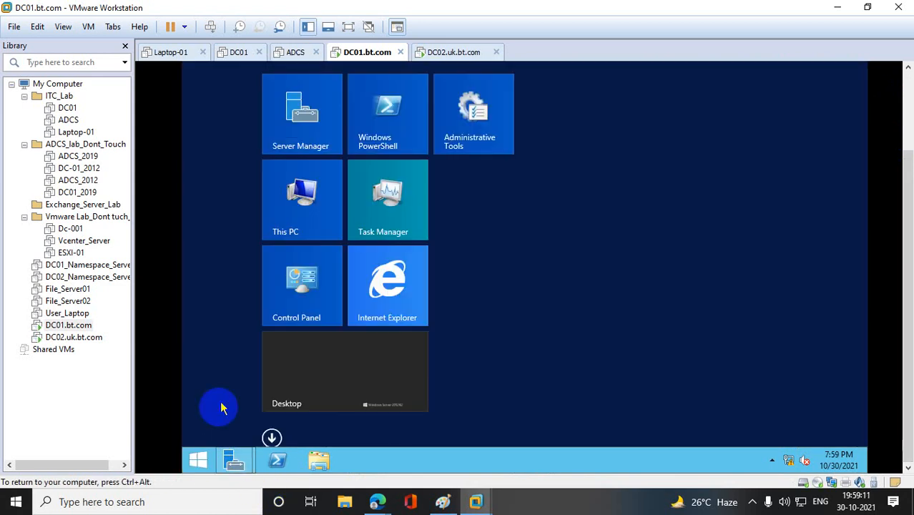
pyautogui.rightClick(317, 203)
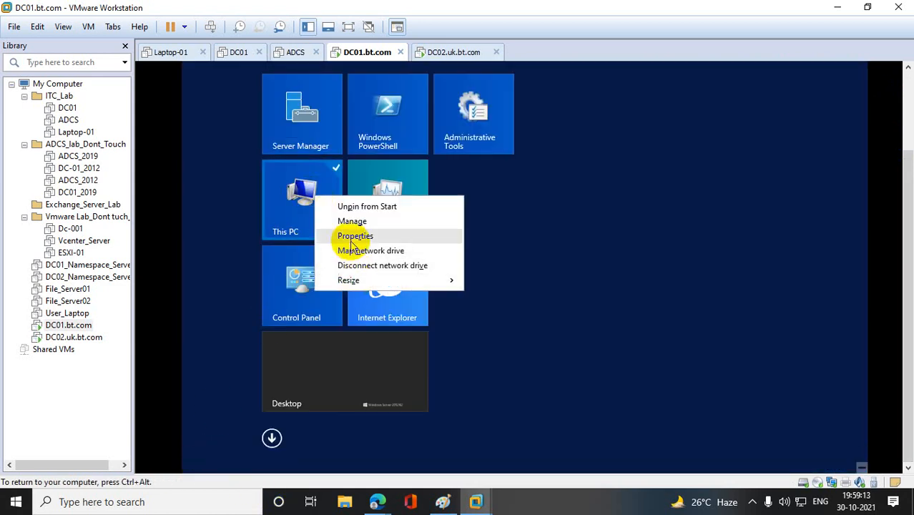
pyautogui.click(346, 235)
pyautogui.click(314, 125)
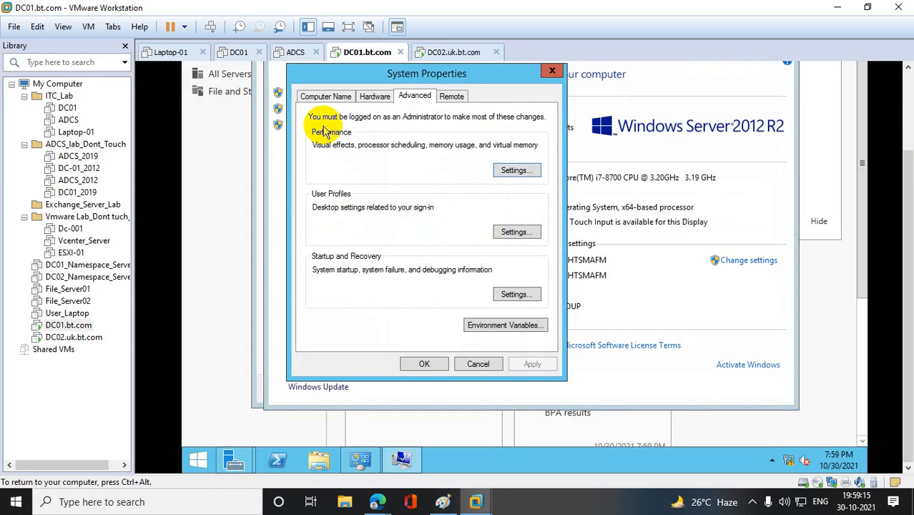
pyautogui.click(323, 98)
pyautogui.click(512, 227)
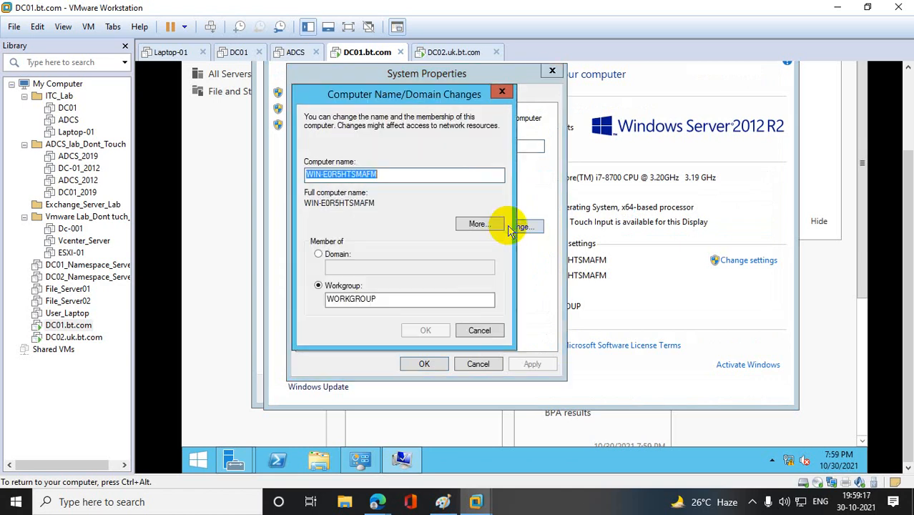
pyautogui.write('DC01')
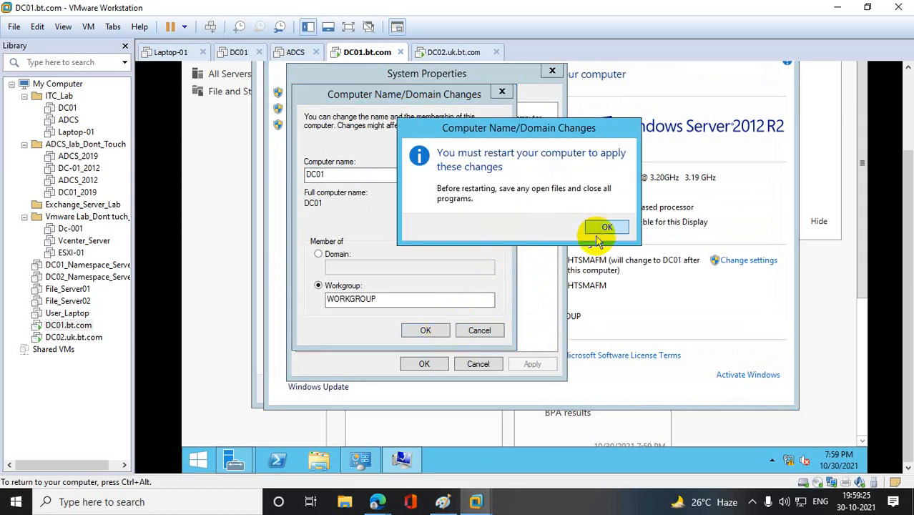
pyautogui.click(606, 227)
pyautogui.click(424, 364)
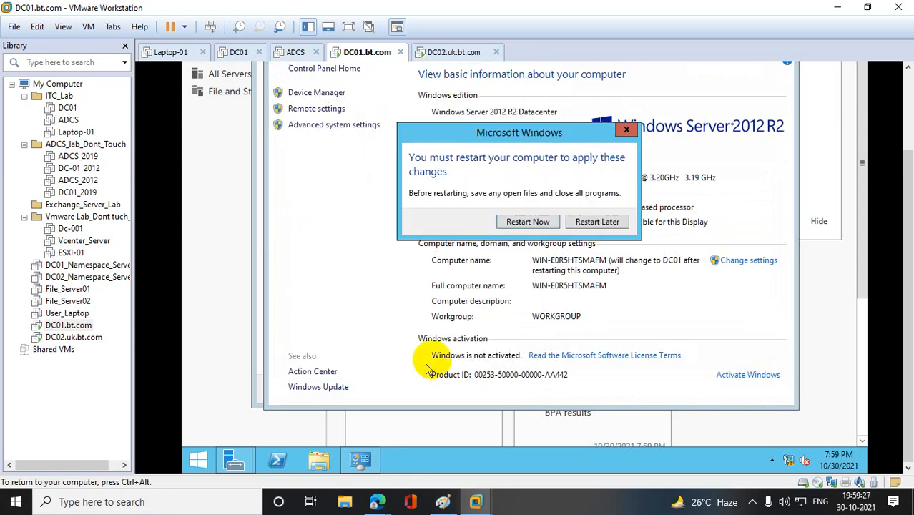
pyautogui.click(528, 223)
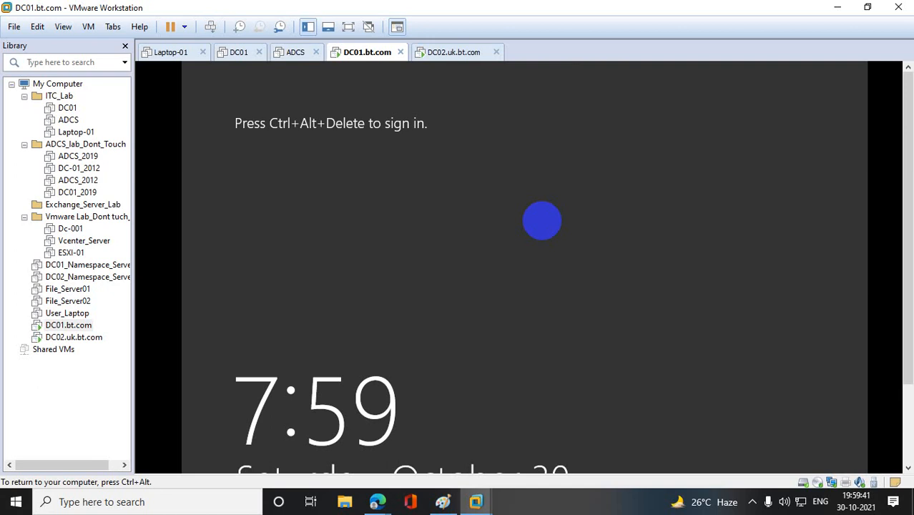
# - Send Ctrl+Alt+Del to the DC01.bt.com virtual machine and sign in as Administrator with the account password
pyautogui.rightClick(65, 326)
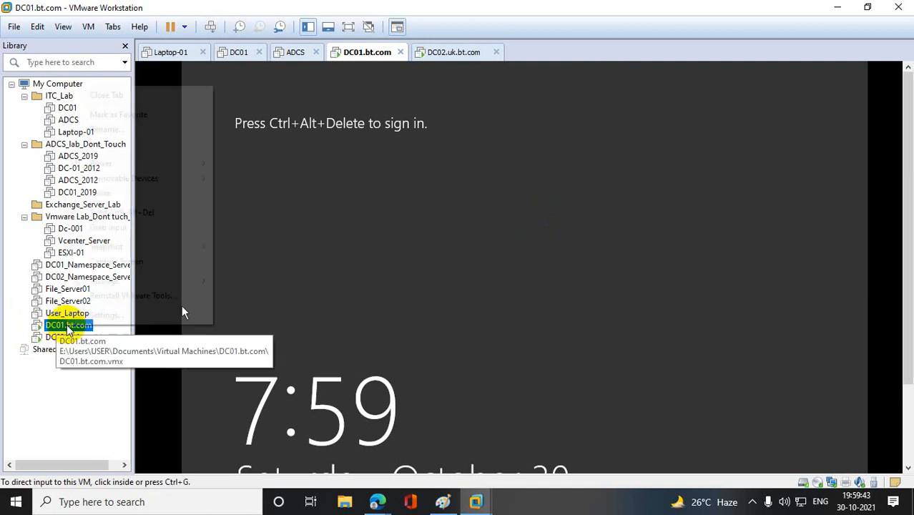
pyautogui.click(181, 212)
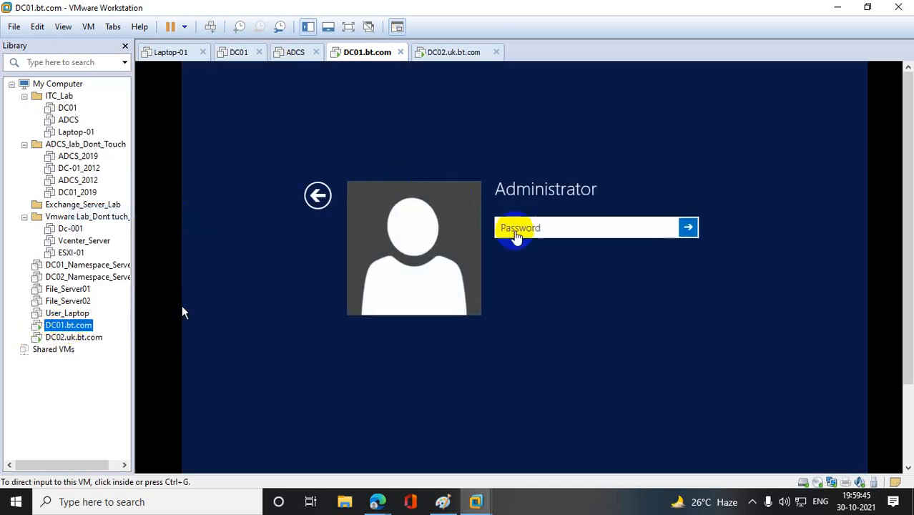
pyautogui.click(514, 229)
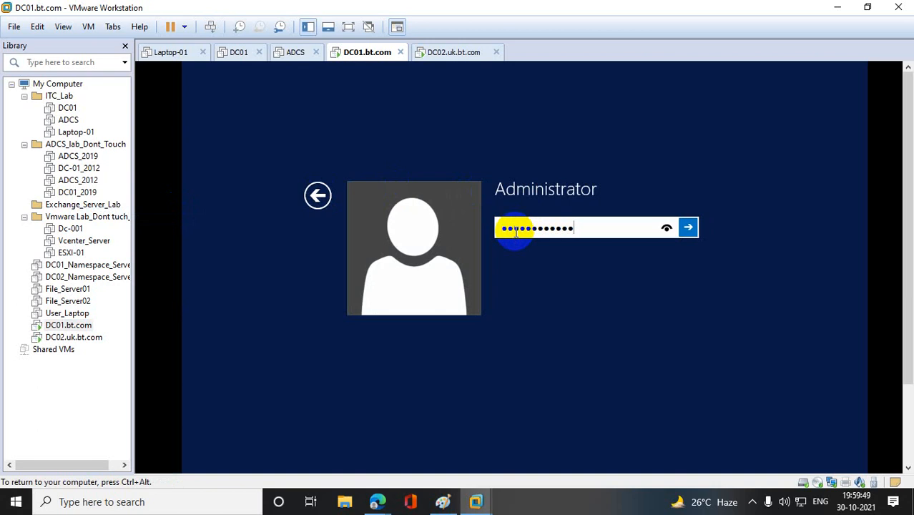
pyautogui.press('Return')
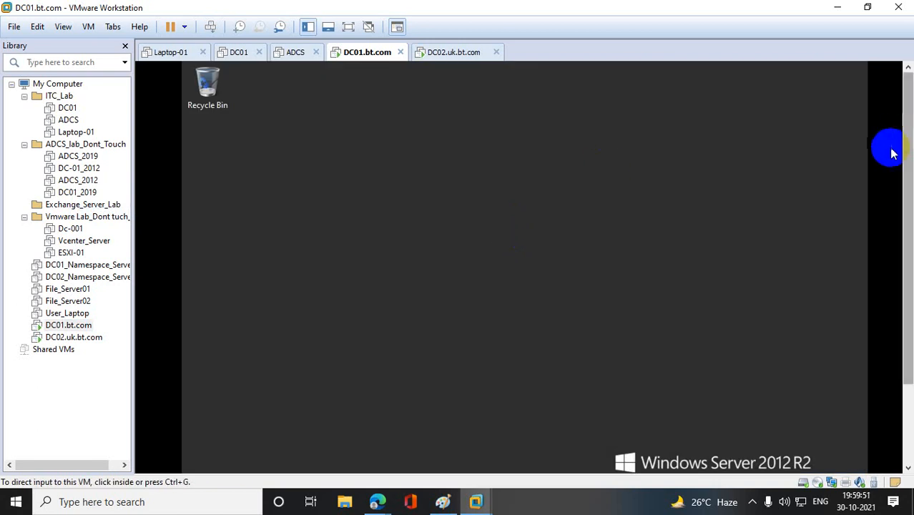
# - Check the full computer name and workgroup in System Properties, and close the system windows
pyautogui.click(204, 460)
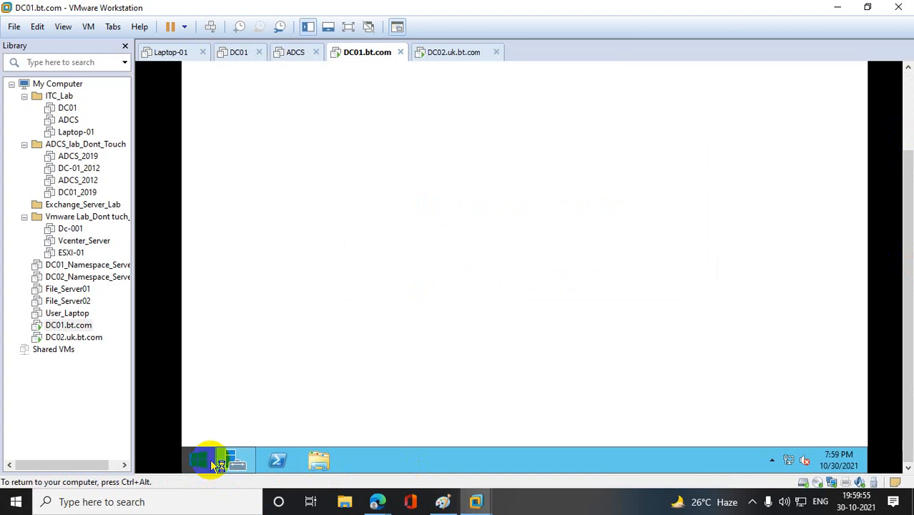
pyautogui.click(210, 459)
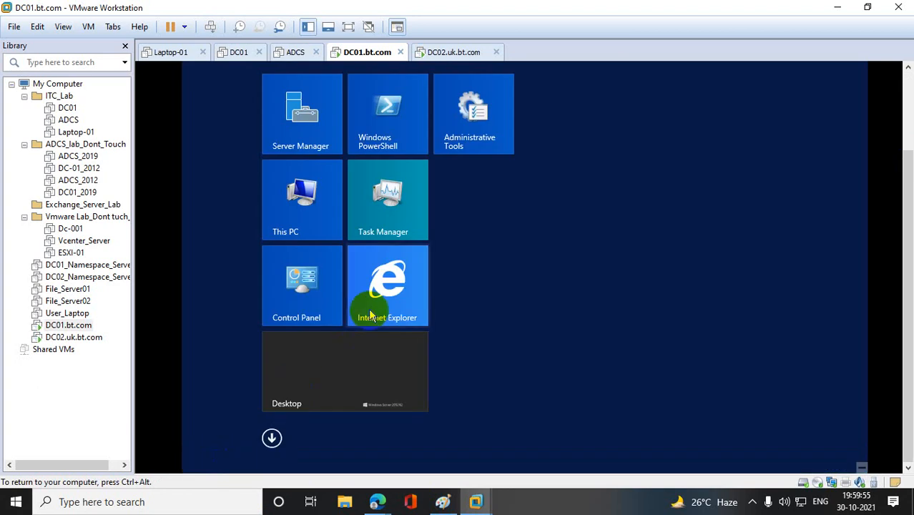
pyautogui.rightClick(309, 216)
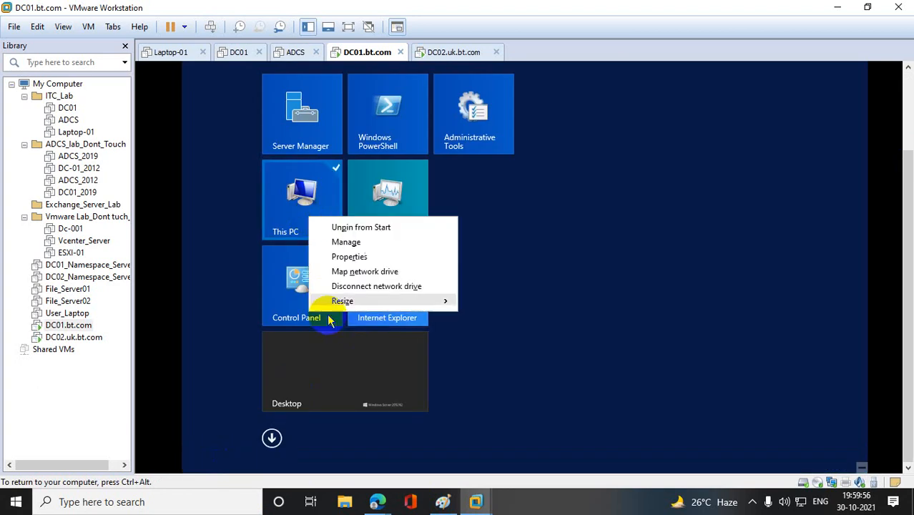
pyautogui.click(348, 256)
pyautogui.click(350, 133)
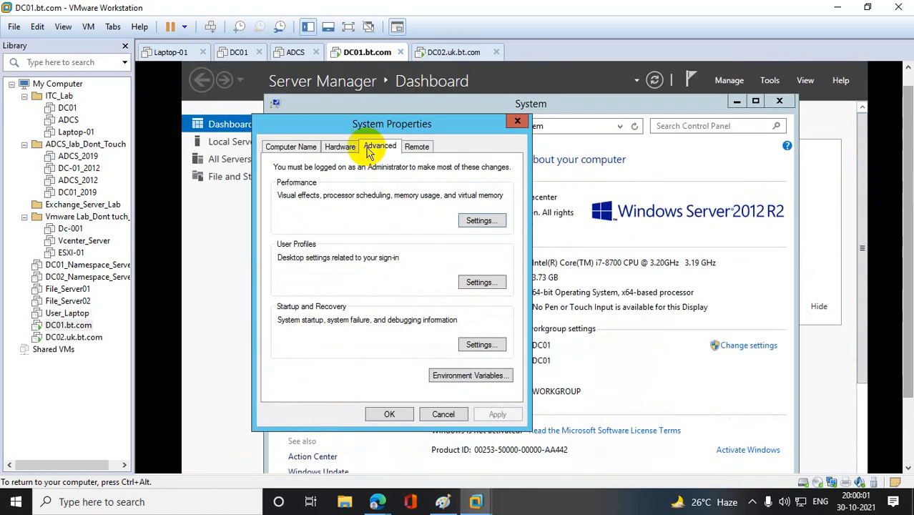
pyautogui.click(302, 147)
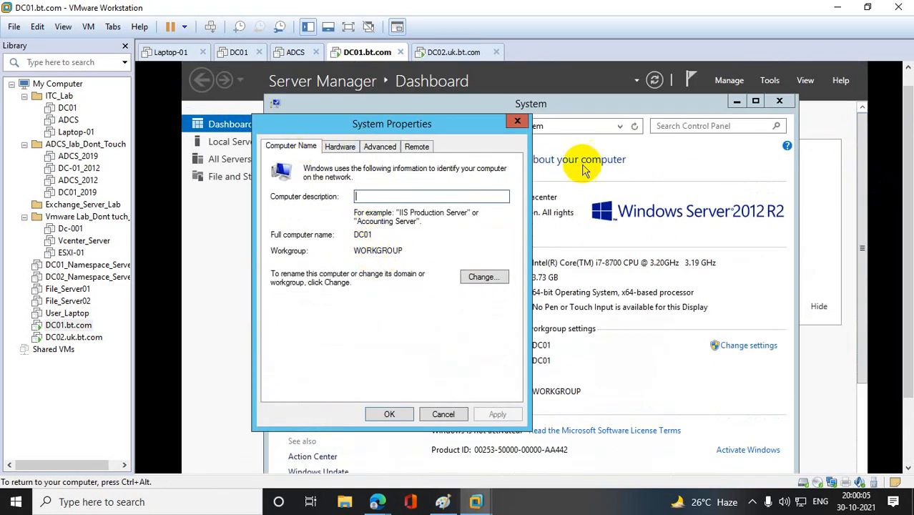
pyautogui.click(517, 120)
pyautogui.click(779, 101)
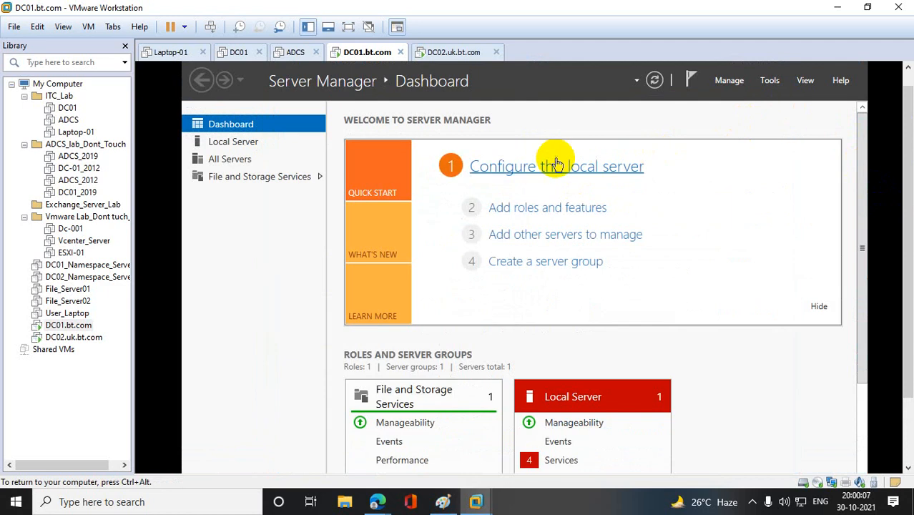
# - Minimize Server Manager and open Network Connections by running ncpa.cpl
pyautogui.click(767, 84)
pyautogui.click(652, 107)
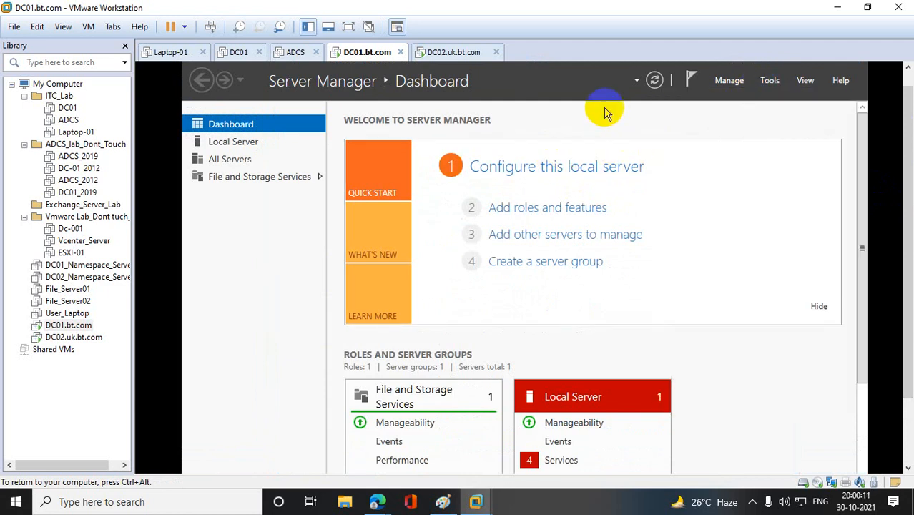
pyautogui.moveTo(908, 114); pyautogui.dragTo(906, 193)
pyautogui.click(853, 68)
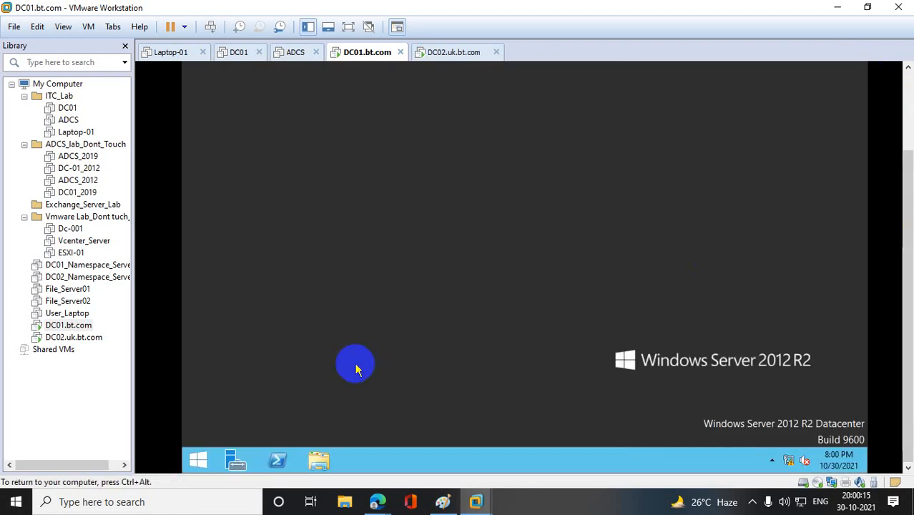
pyautogui.rightClick(199, 459)
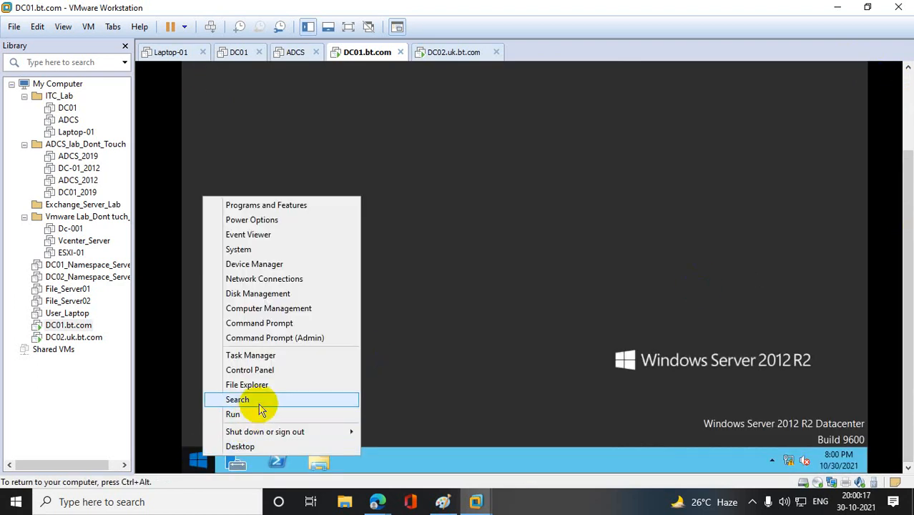
pyautogui.click(261, 404)
pyautogui.rightClick(200, 457)
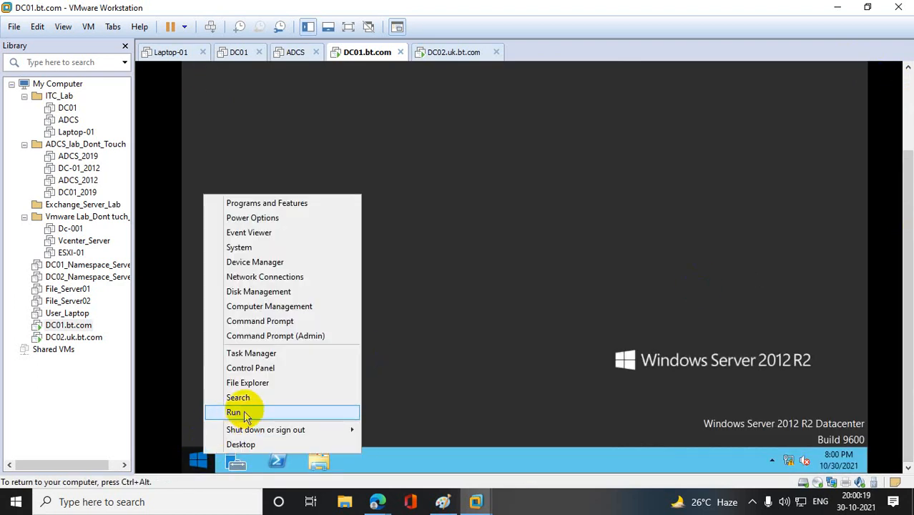
pyautogui.click(243, 413)
pyautogui.write('ncpa')
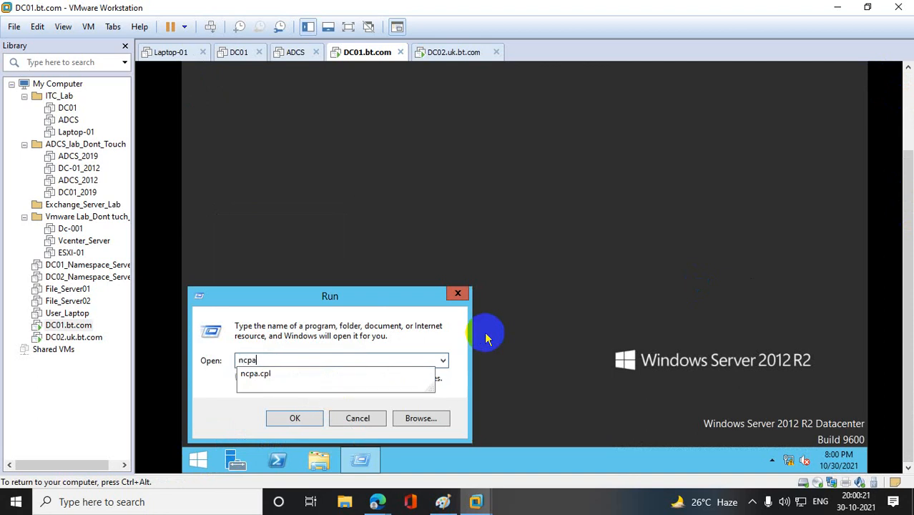
pyautogui.write('.cpl')
pyautogui.press('Return')
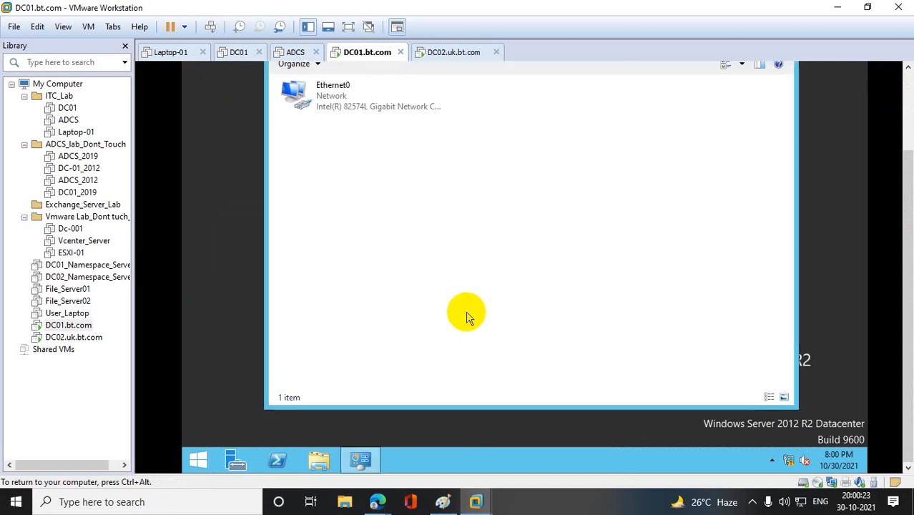
# - Review the static IPv4 address and DNS settings of Ethernet0, and close its properties dialogs
pyautogui.rightClick(333, 106)
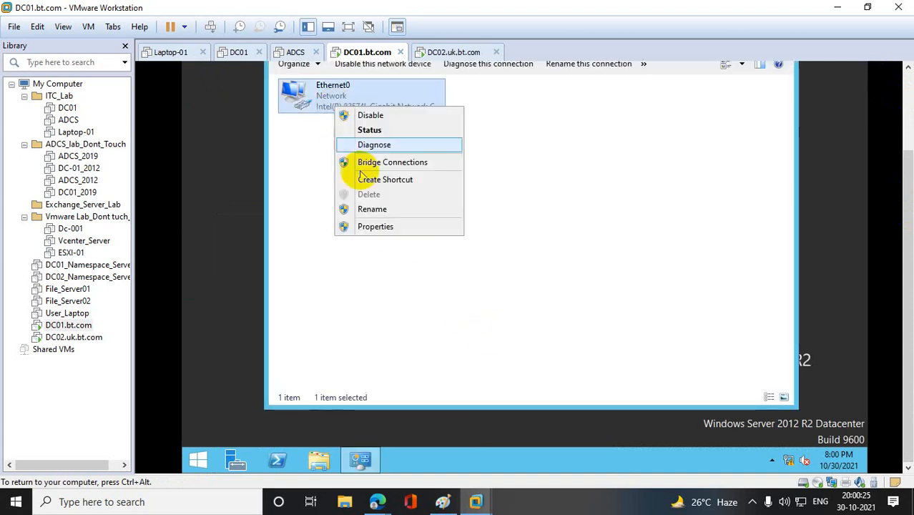
pyautogui.click(375, 227)
pyautogui.doubleClick(426, 264)
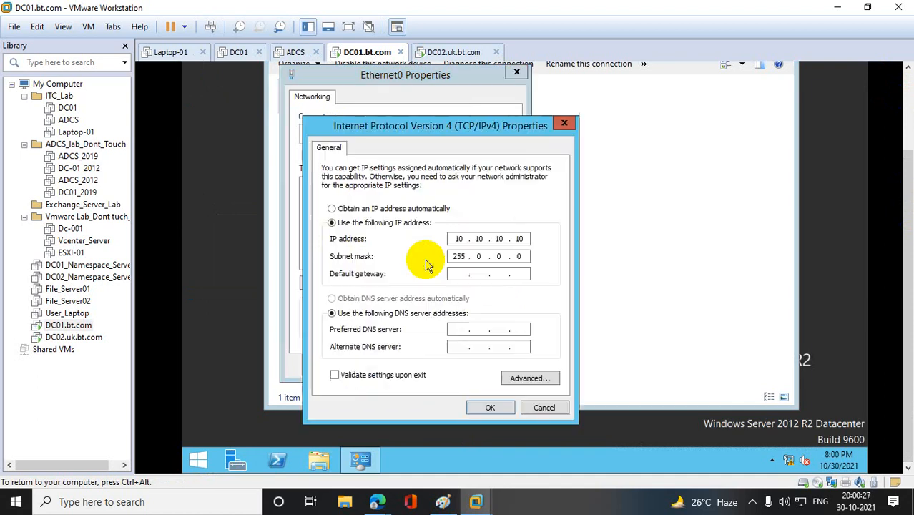
pyautogui.click(492, 409)
pyautogui.click(436, 367)
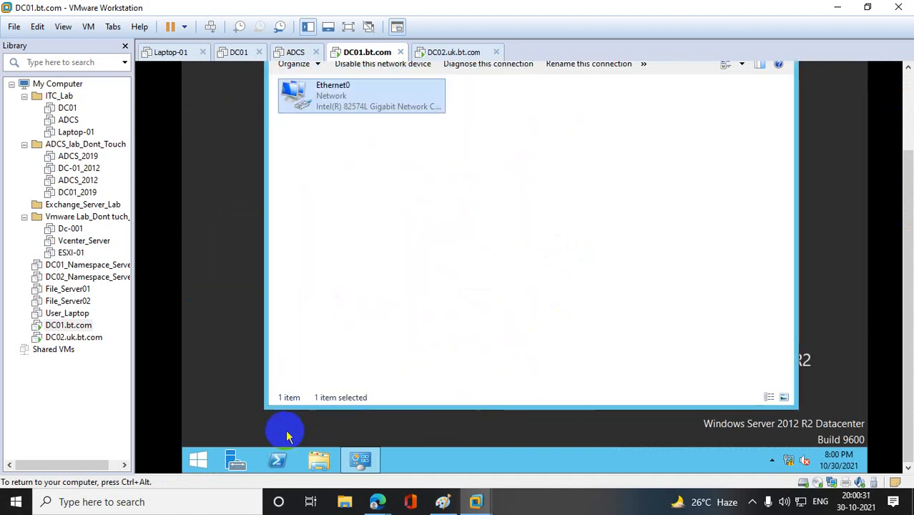
# - Launch the Add Roles and Features wizard from Server Manager and advance to the server roles selection with DC01 as destination
pyautogui.click(236, 462)
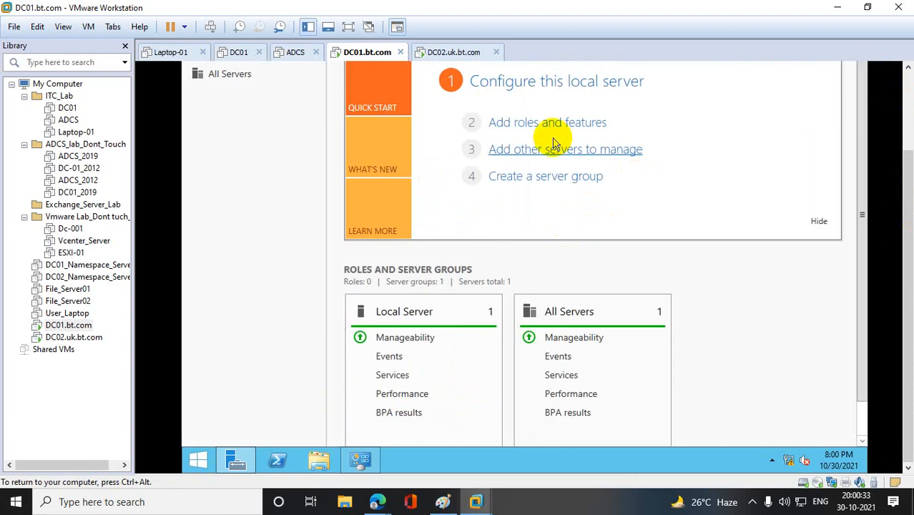
pyautogui.click(538, 124)
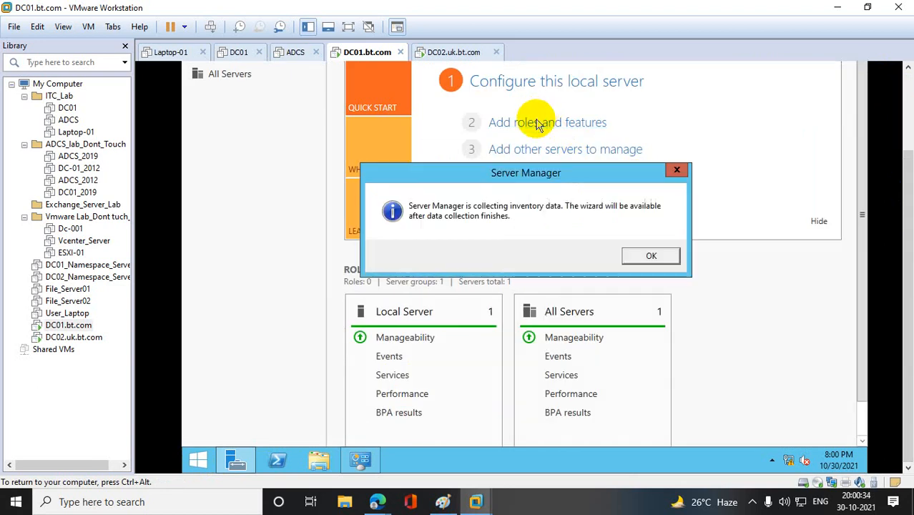
pyautogui.click(649, 256)
pyautogui.click(570, 129)
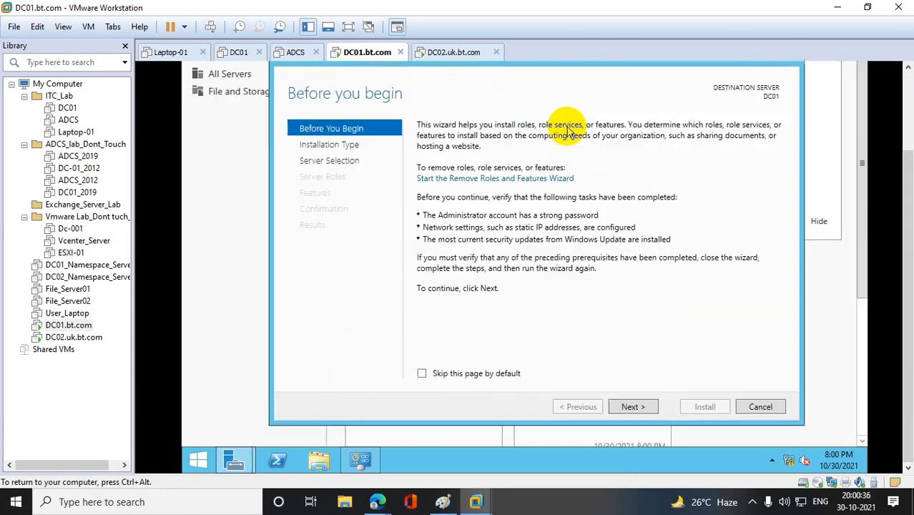
pyautogui.click(632, 406)
pyautogui.click(633, 407)
pyautogui.click(632, 407)
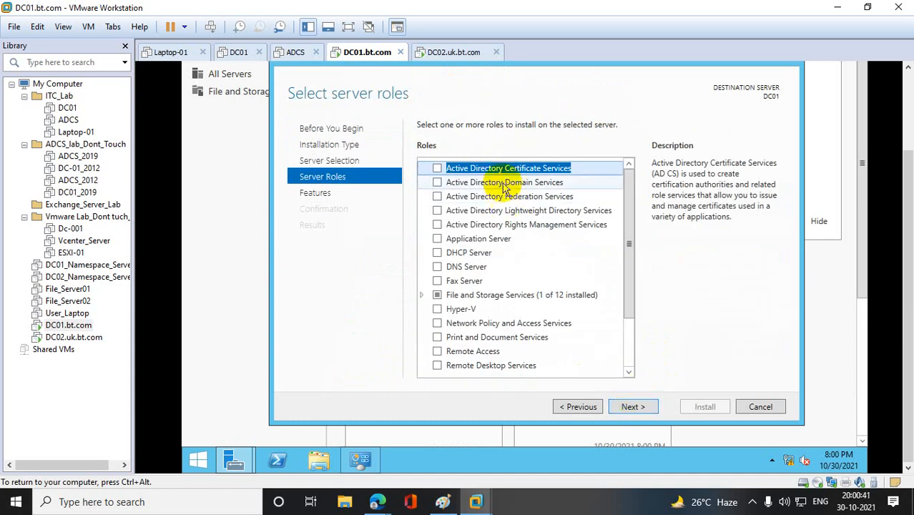
# - Select the Active Directory Domain Services role with its required features and management tools, and install it
pyautogui.click(439, 183)
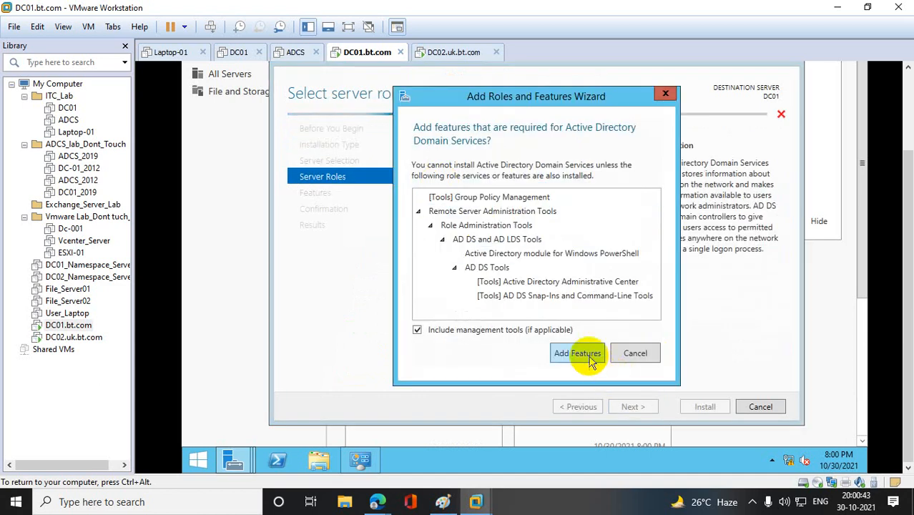
pyautogui.click(577, 351)
pyautogui.click(632, 406)
pyautogui.click(632, 406)
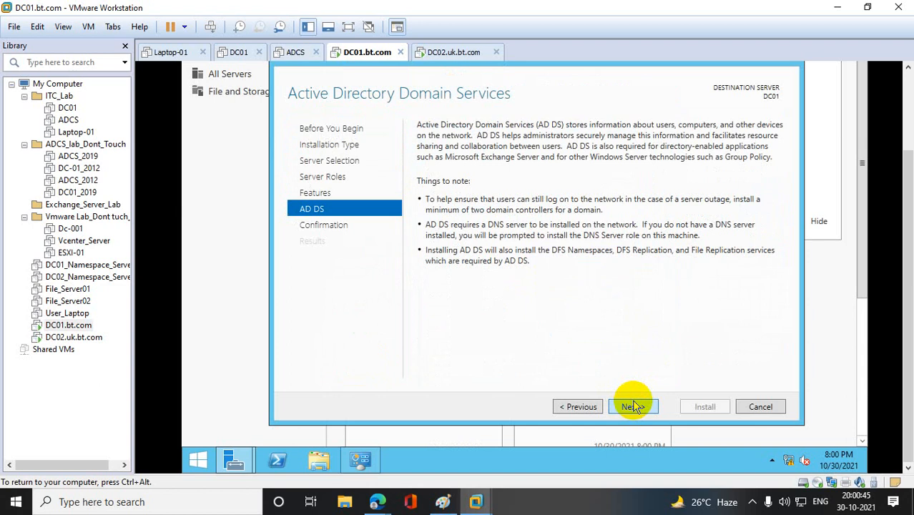
pyautogui.click(632, 406)
pyautogui.click(701, 407)
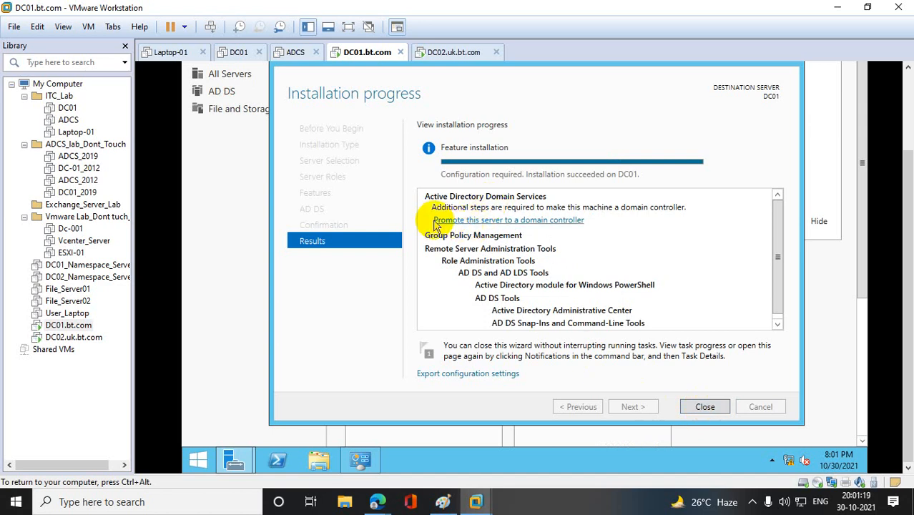
# - Start promoting DC01 to a domain controller, adding a new forest with root domain name bt.com, and advance to the domain controller options
pyautogui.click(506, 223)
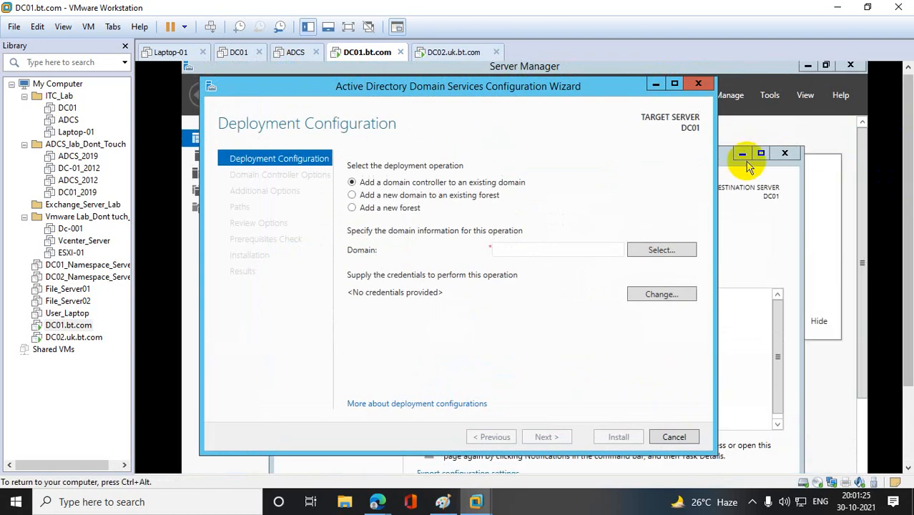
pyautogui.click(365, 213)
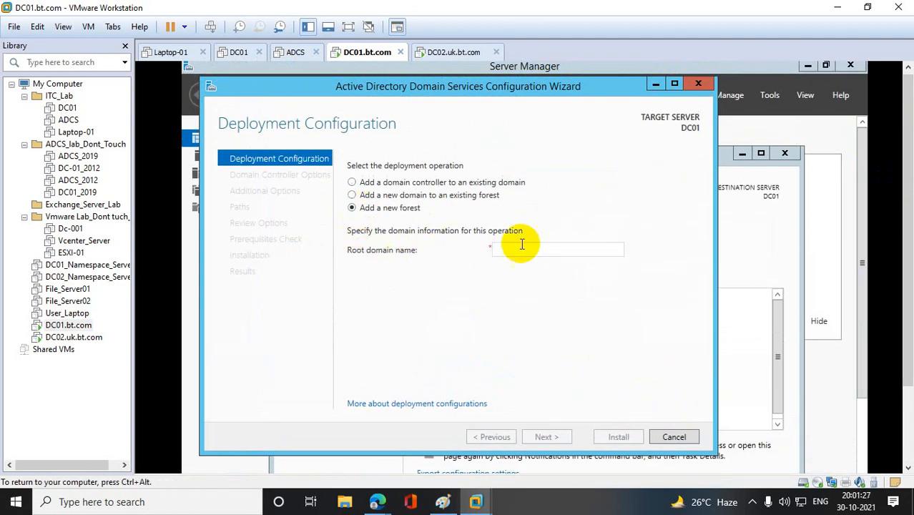
pyautogui.click(523, 249)
pyautogui.write('bt.com')
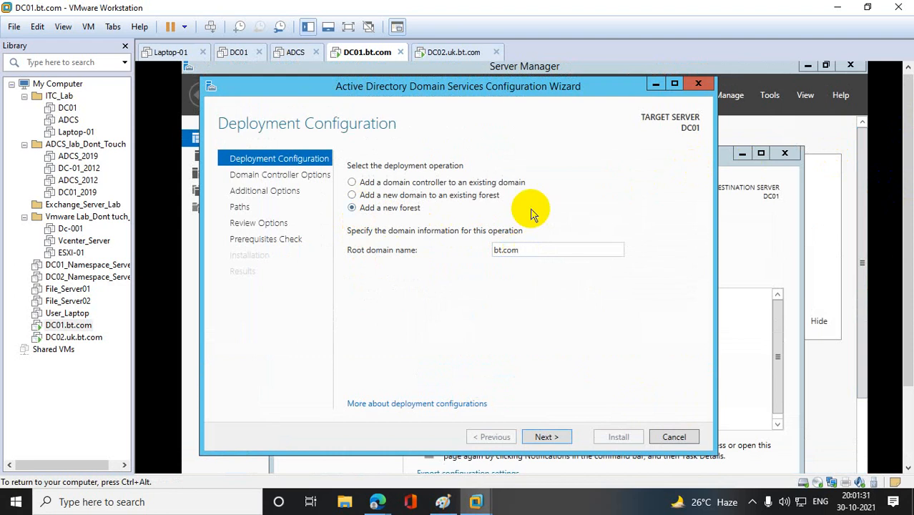
pyautogui.click(558, 438)
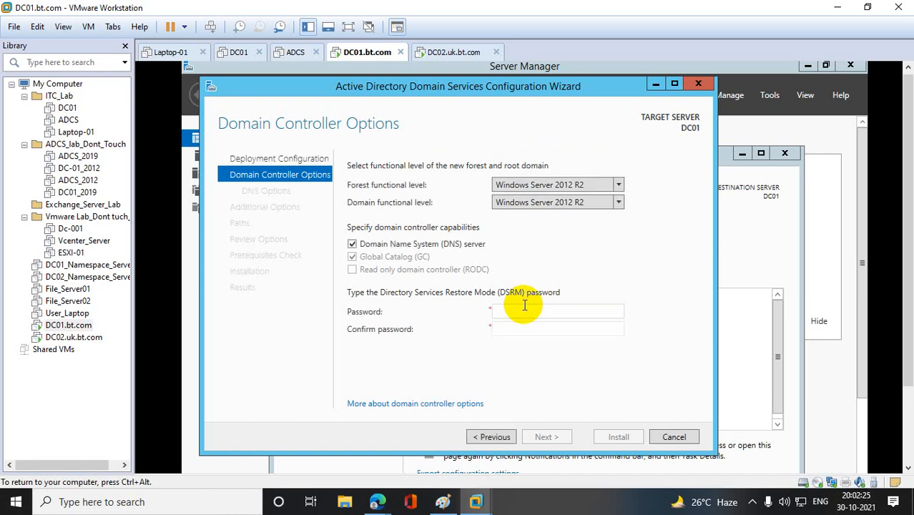
# - Enter and confirm the Directory Services Restore Mode (DSRM) password, keeping the default functional levels and DNS server capability
pyautogui.click(523, 306)
pyautogui.write('••••••••••••')
pyautogui.press('Tab')
pyautogui.write('••••')
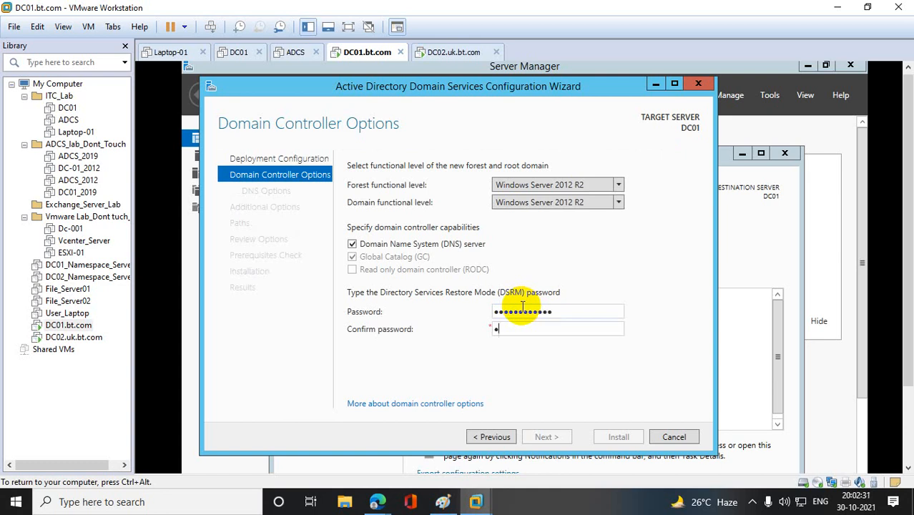
pyautogui.write('••••••••')
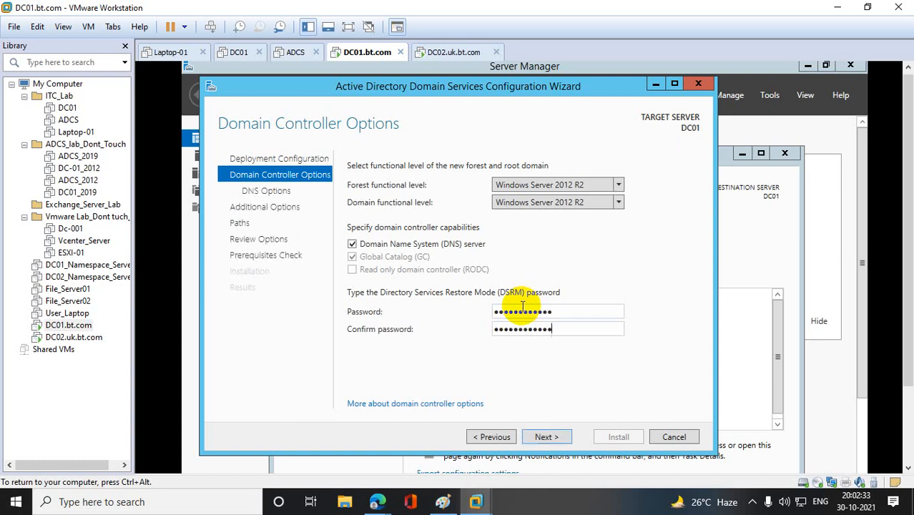
pyautogui.click(554, 438)
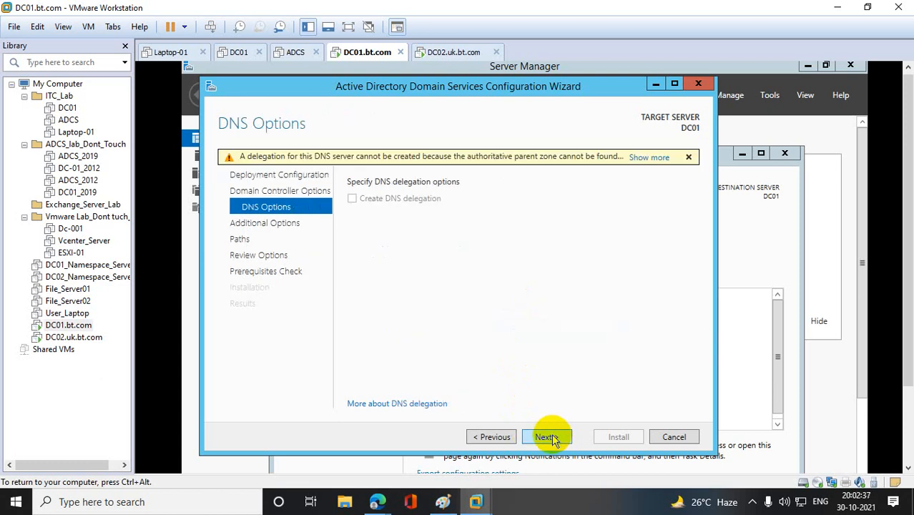
# - Accept the default DNS options, NetBIOS name BT and AD DS folder paths, and install the domain controller configuration
pyautogui.click(551, 435)
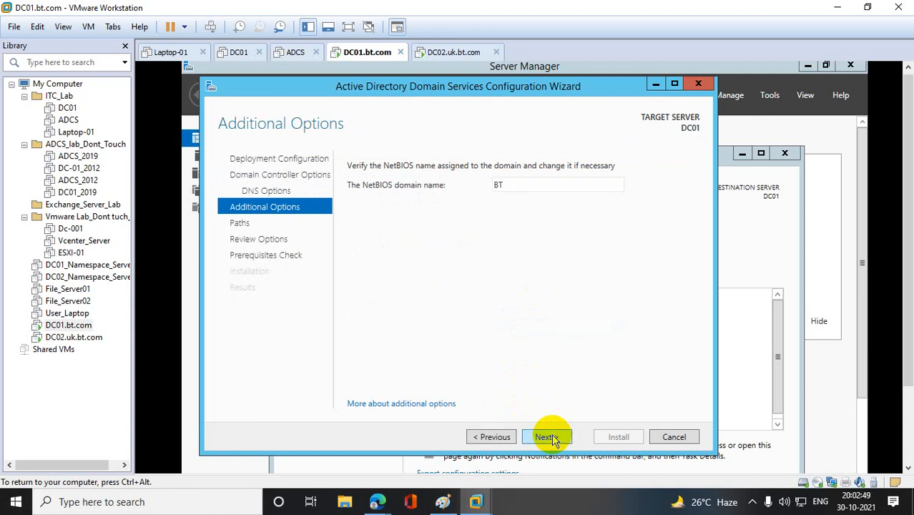
pyautogui.click(552, 438)
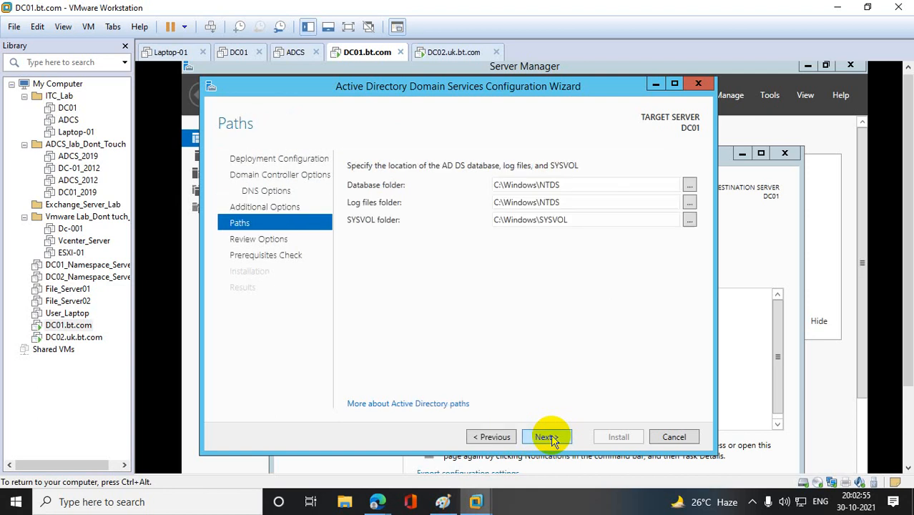
pyautogui.click(548, 437)
pyautogui.click(547, 437)
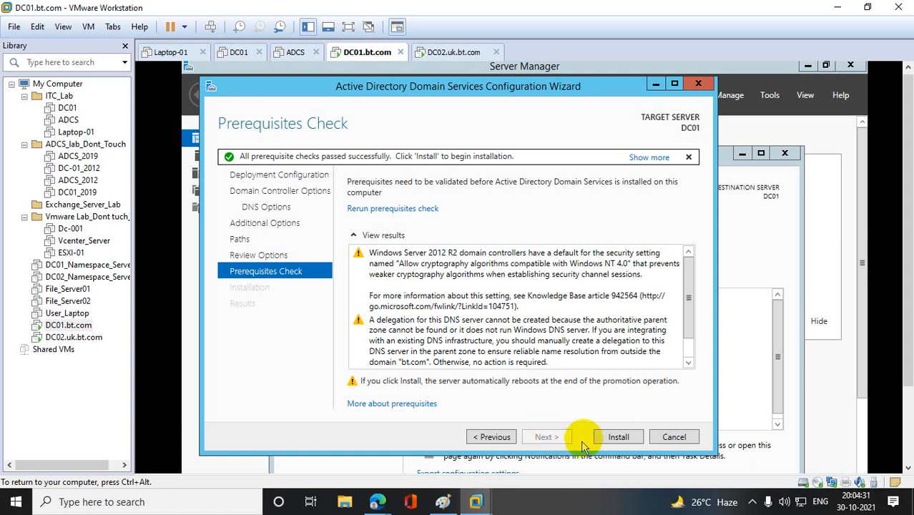
pyautogui.click(618, 438)
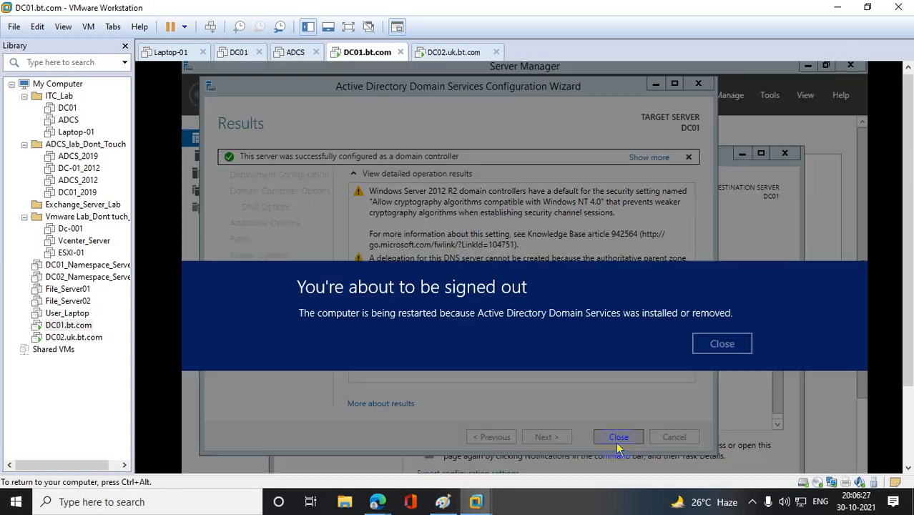
# - Dismiss the sign-out notice and close the configuration wizard, Add Roles and Features wizard, Server Manager and Network Connections for the restart
pyautogui.click(742, 347)
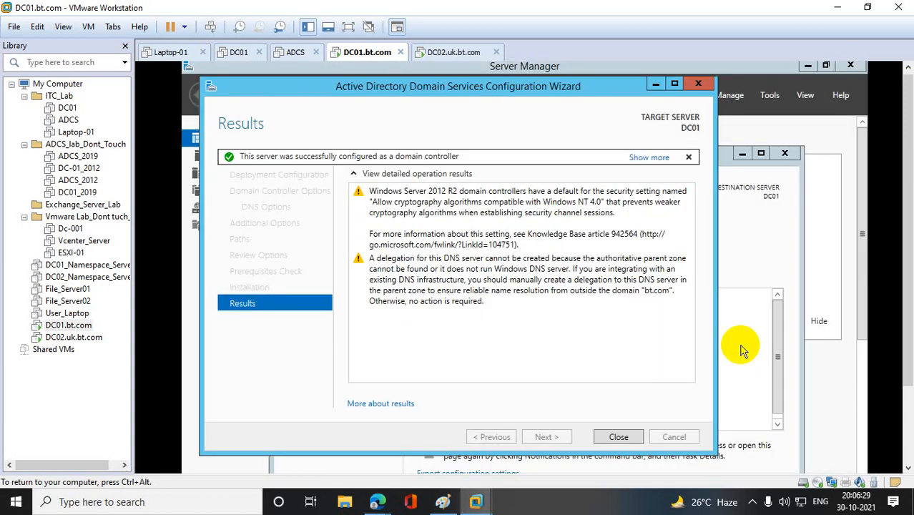
pyautogui.click(619, 437)
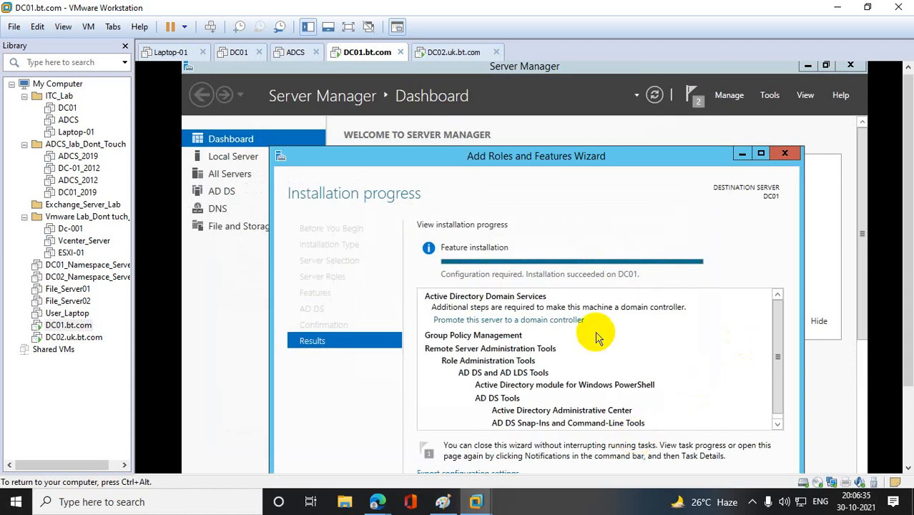
pyautogui.click(785, 154)
pyautogui.click(849, 66)
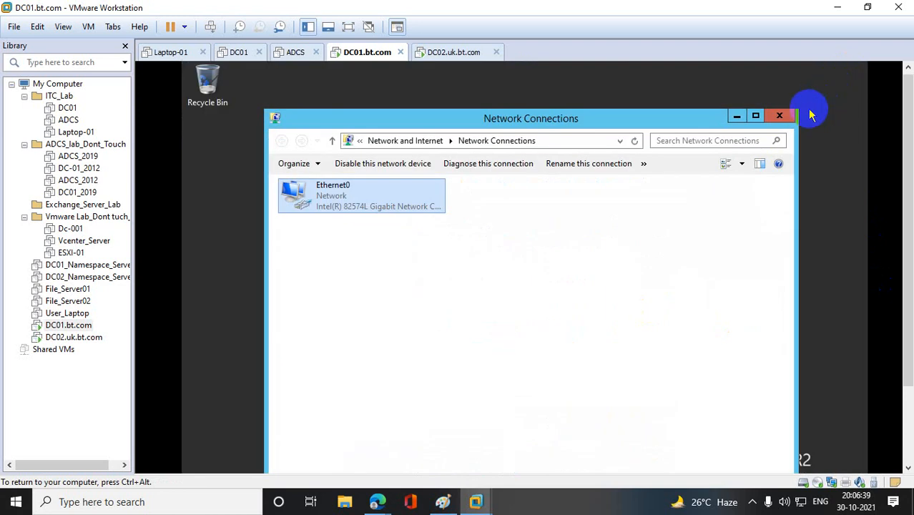
pyautogui.click(781, 115)
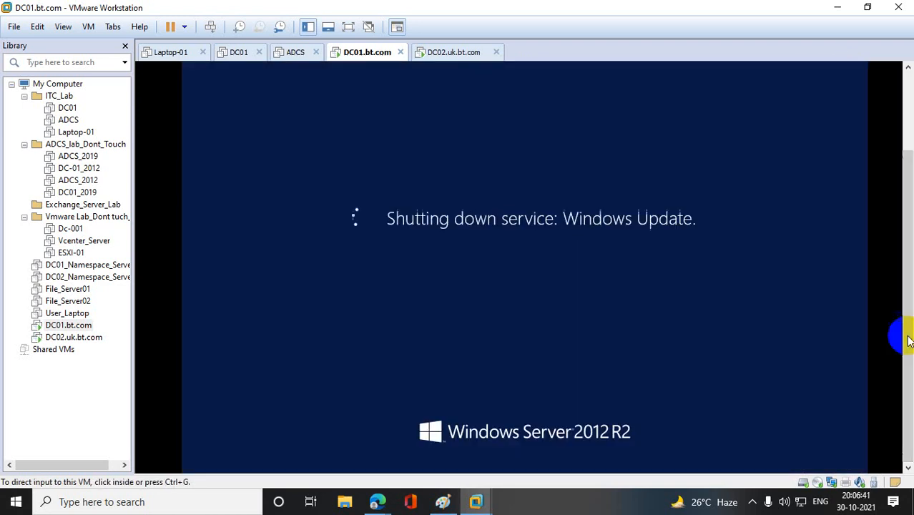
pyautogui.click(653, 347)
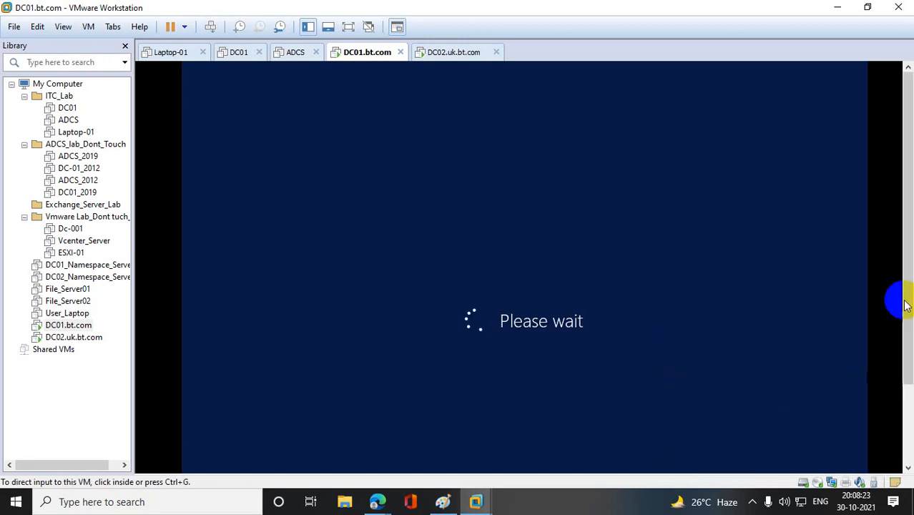
# - Unlock the restarted DC01.bt.com virtual machine and sign in as BT\Administrator with the account password
pyautogui.moveTo(908, 251); pyautogui.dragTo(908, 338)
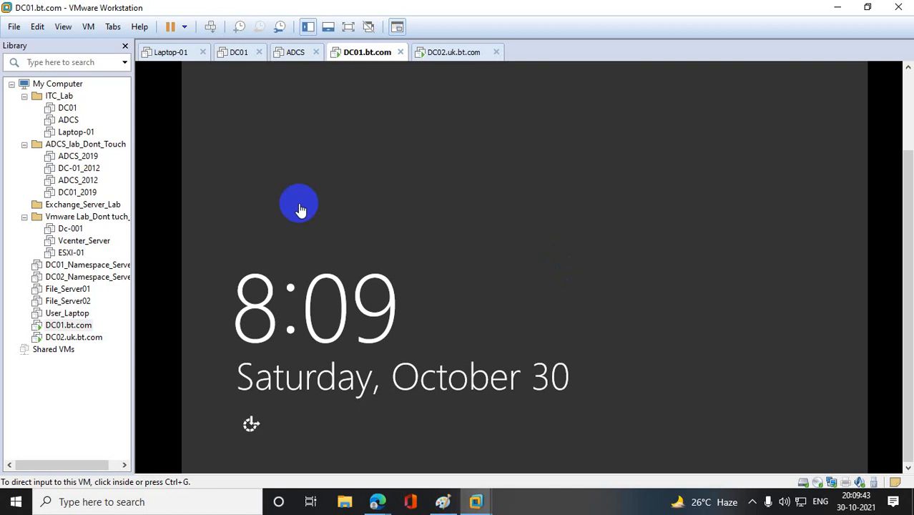
pyautogui.rightClick(74, 331)
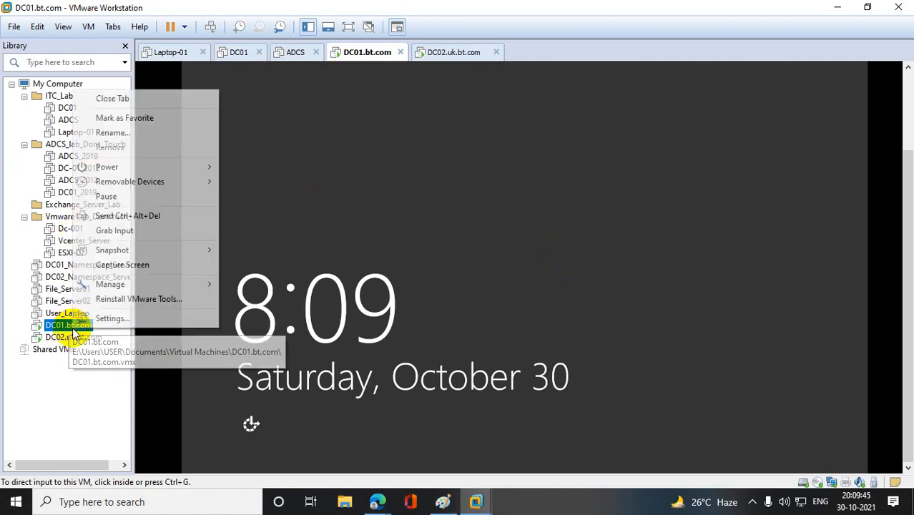
pyautogui.click(180, 213)
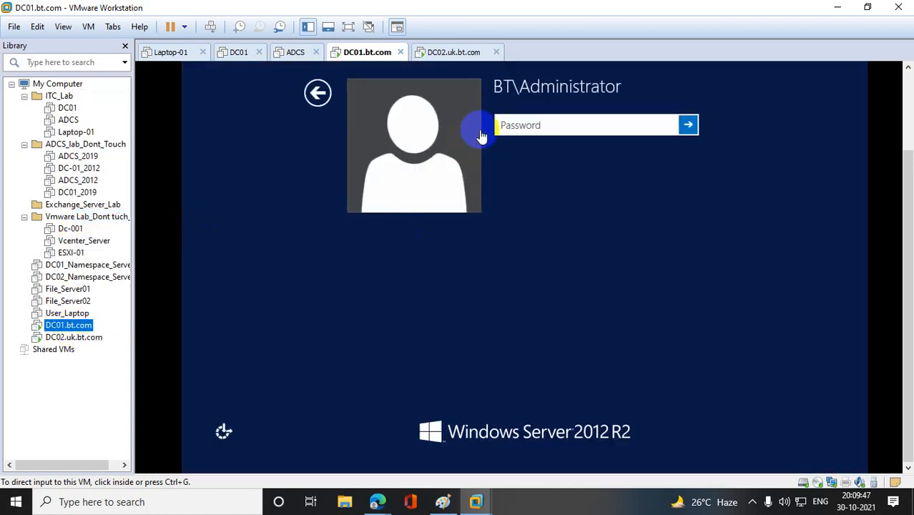
pyautogui.click(314, 101)
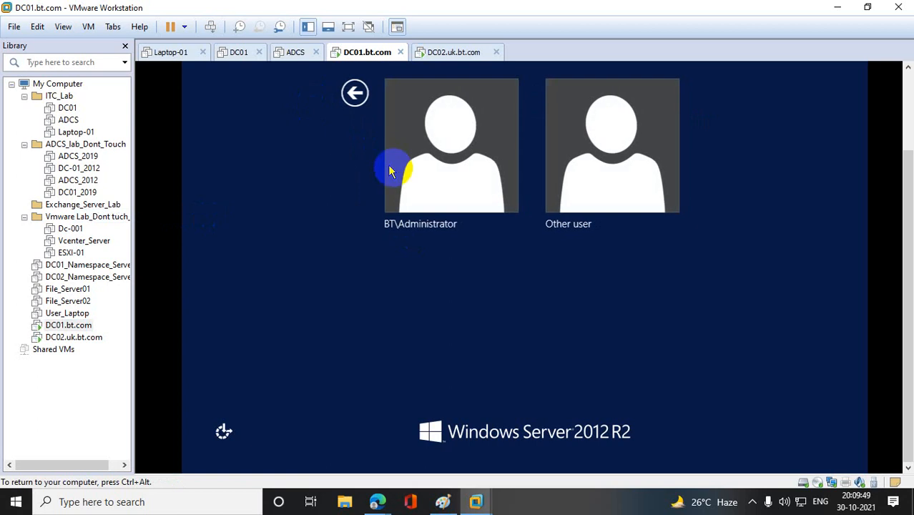
pyautogui.click(462, 173)
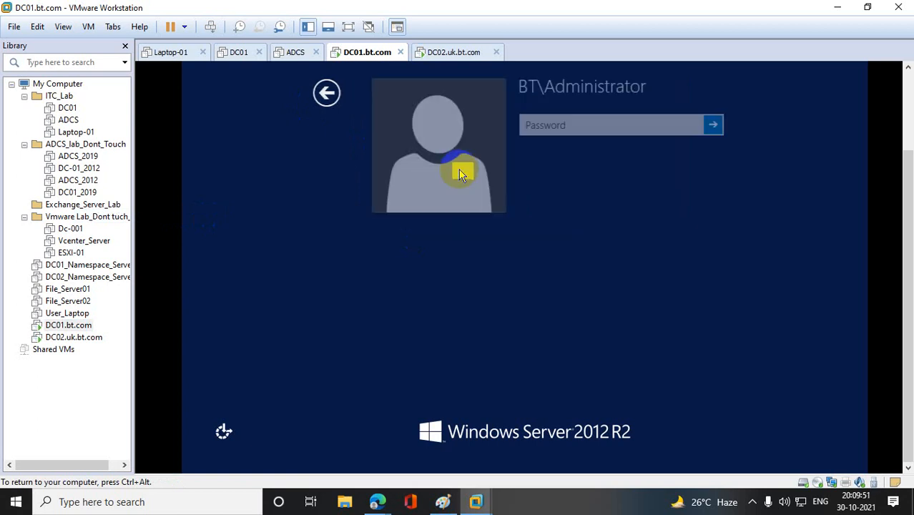
pyautogui.click(540, 127)
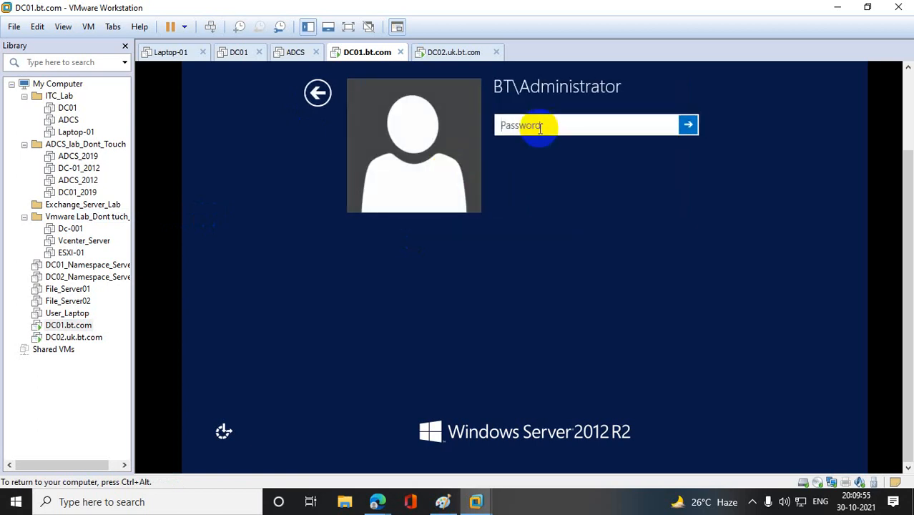
pyautogui.write('************')
pyautogui.press('Return')
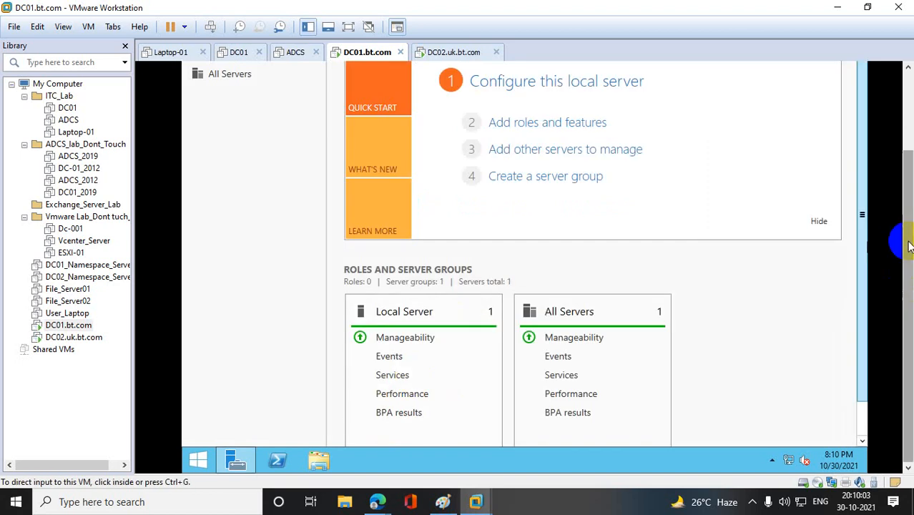
# - Close Server Manager, open Active Directory Users and Computers maximized by running dsa.msc, and expand the bt.com domain
pyautogui.click(853, 71)
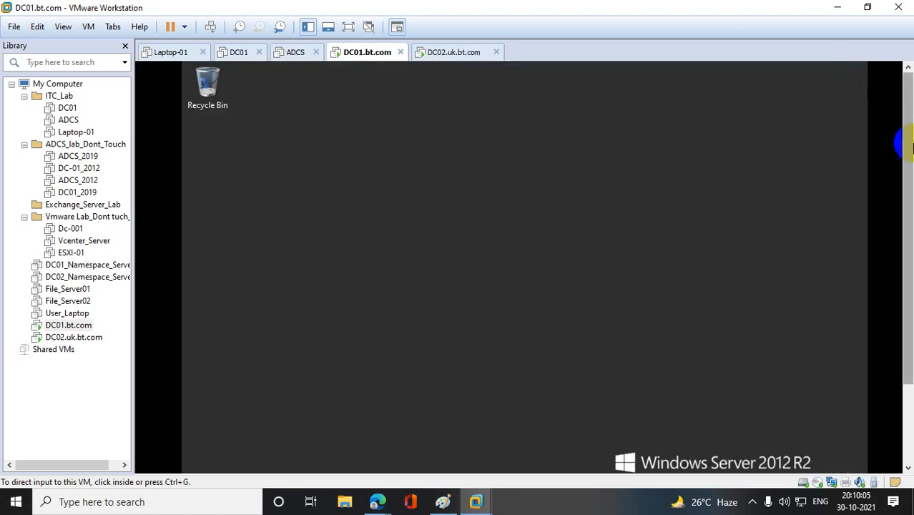
pyautogui.rightClick(198, 459)
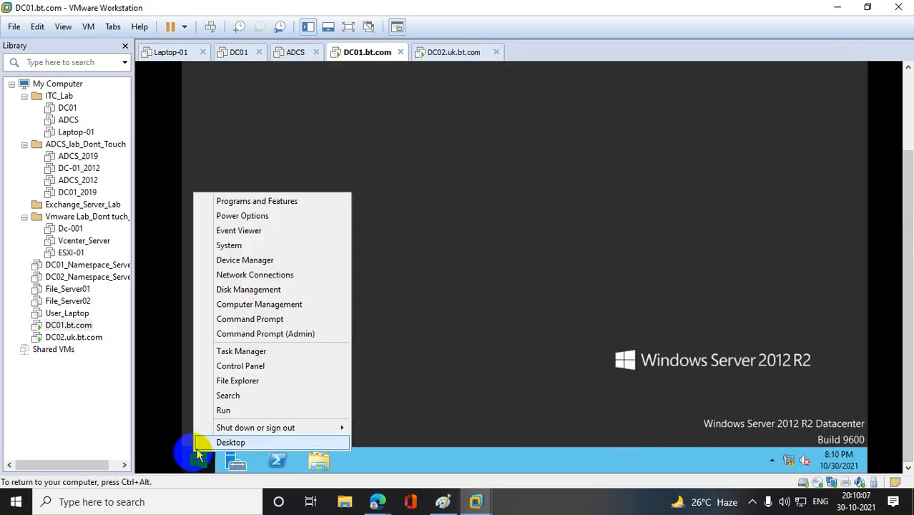
pyautogui.click(227, 409)
pyautogui.write('ds')
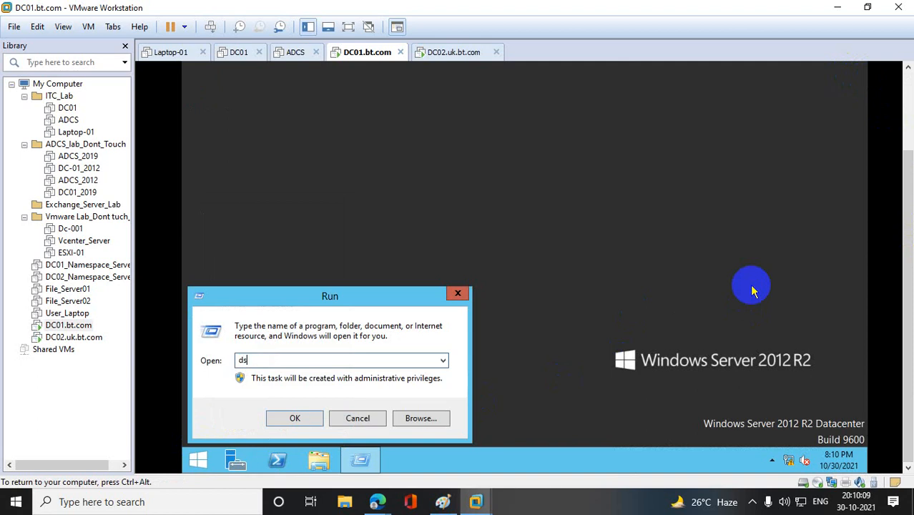
pyautogui.write('a.msc')
pyautogui.press('Return')
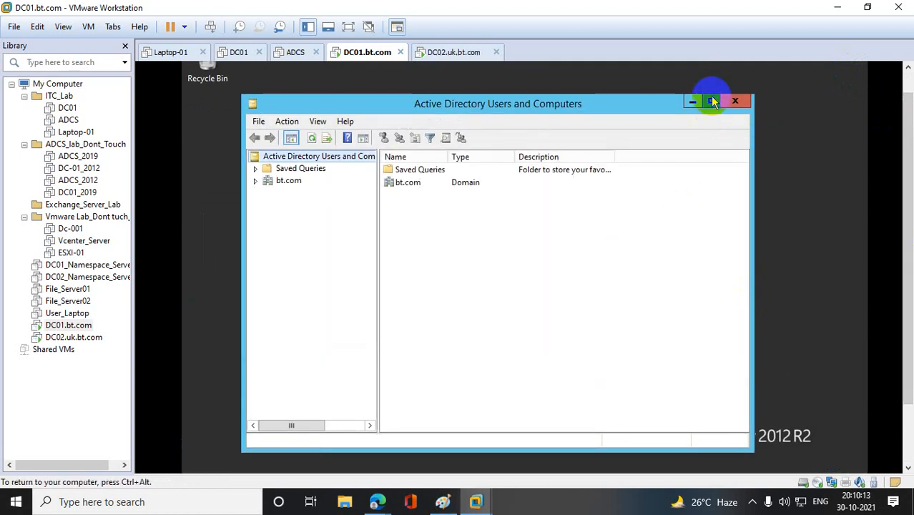
pyautogui.click(711, 100)
pyautogui.click(225, 117)
pyautogui.click(192, 117)
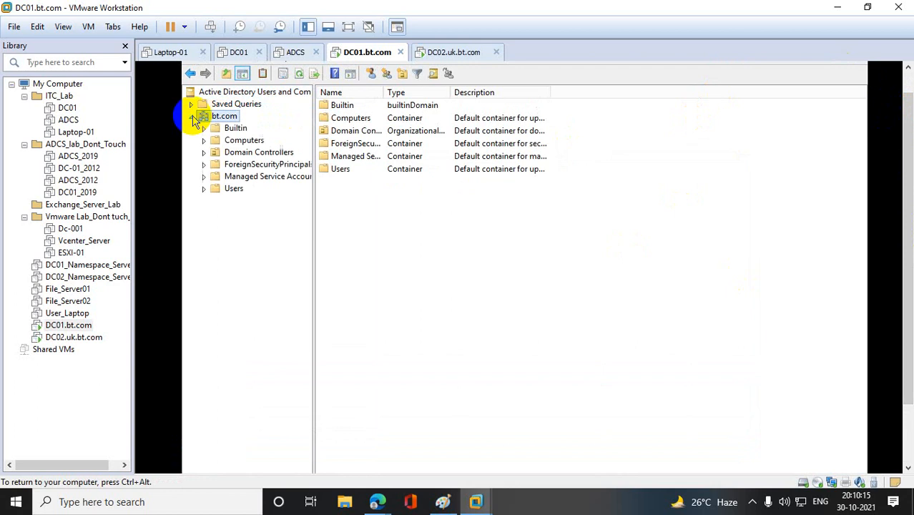
# - Start a new user in the bt.com Users container, enter the first name and logon name, and advance to the password settings
pyautogui.click(235, 190)
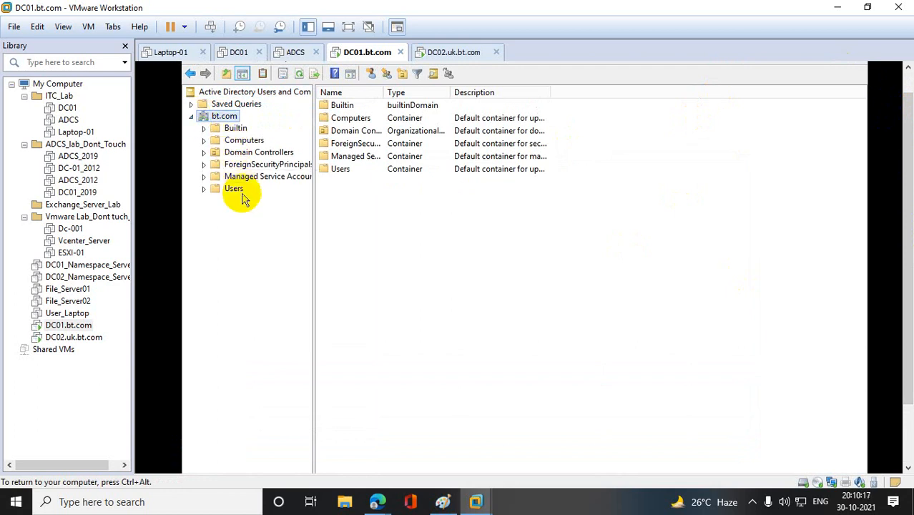
pyautogui.rightClick(238, 193)
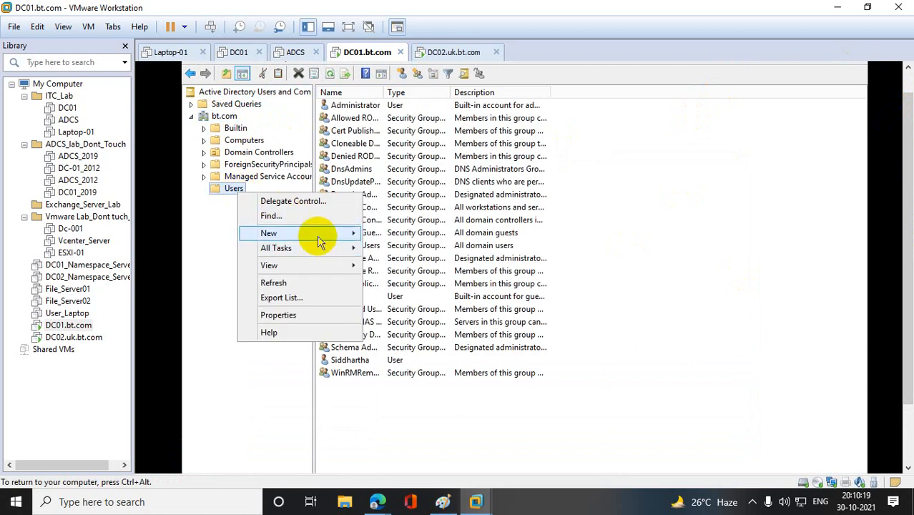
pyautogui.moveTo(321, 237)
pyautogui.click(439, 352)
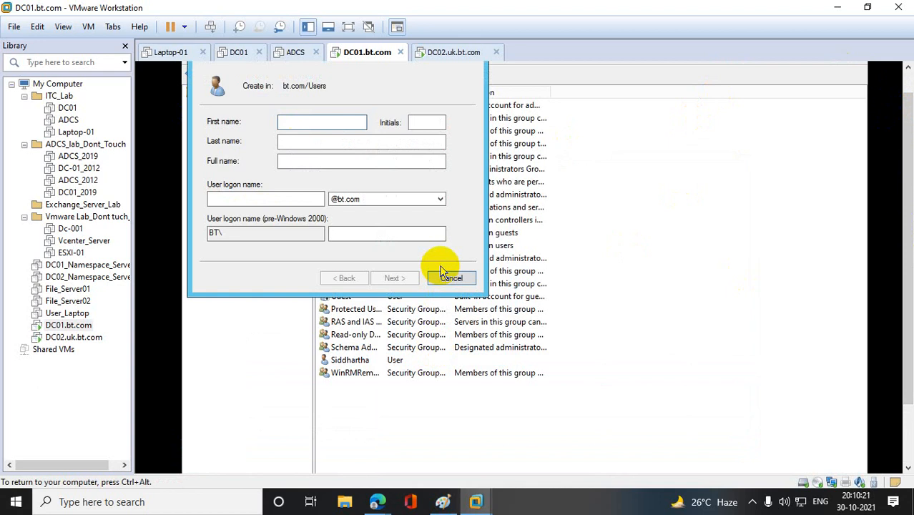
pyautogui.write('Sidd')
pyautogui.press('Tab')
pyautogui.press('Tab')
pyautogui.press('Tab')
pyautogui.press('Tab')
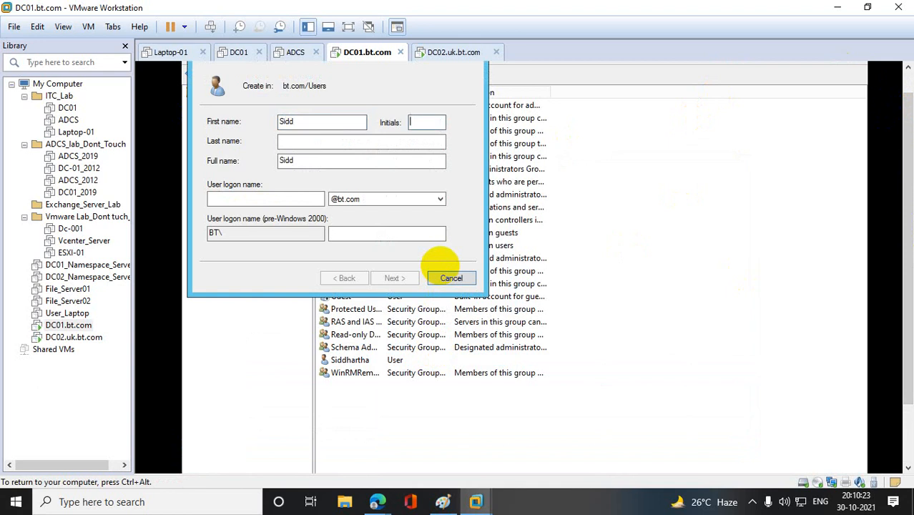
pyautogui.write('sidd')
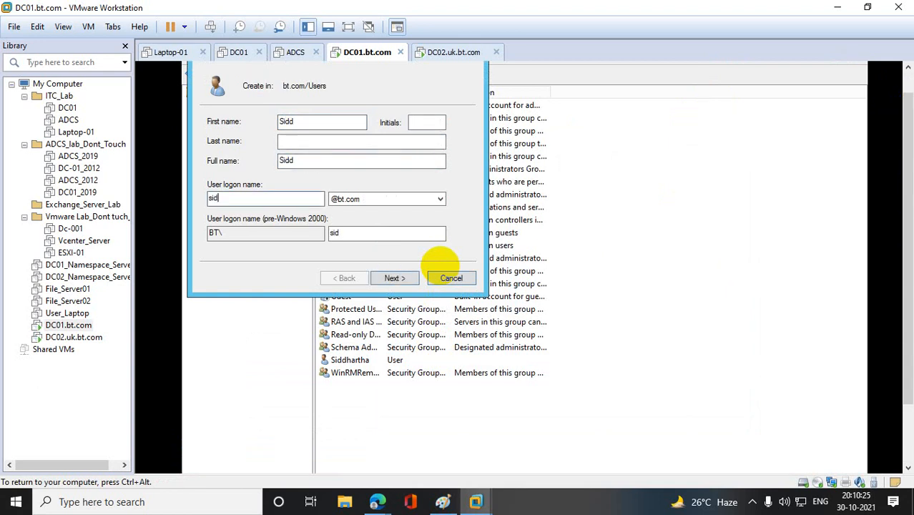
pyautogui.click(396, 278)
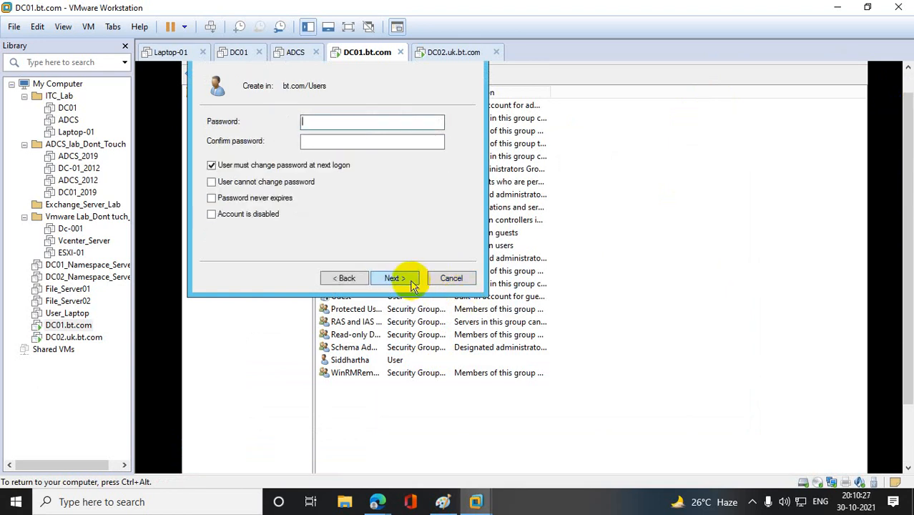
# - Turn off the password change at next logon, set Password never expires, enter and confirm the account password, and finish creating the user
pyautogui.click(213, 165)
pyautogui.click(229, 198)
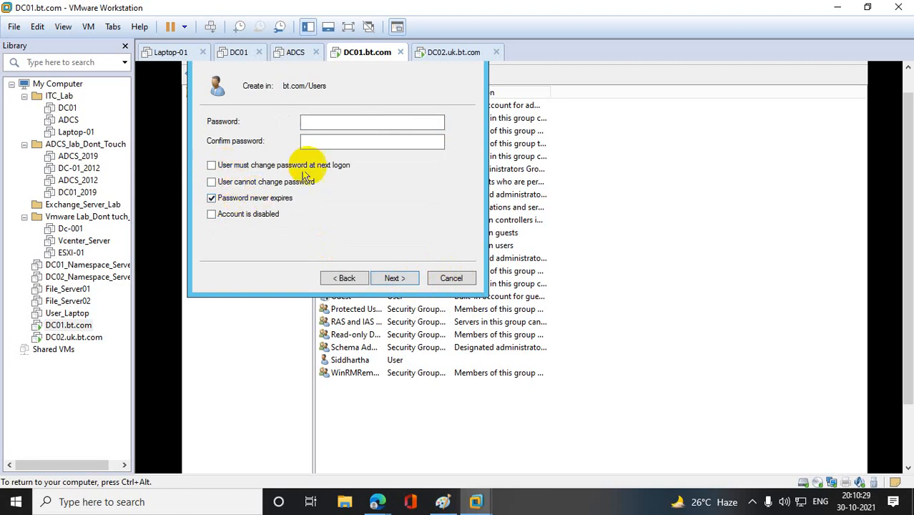
pyautogui.click(329, 123)
pyautogui.write('Pas')
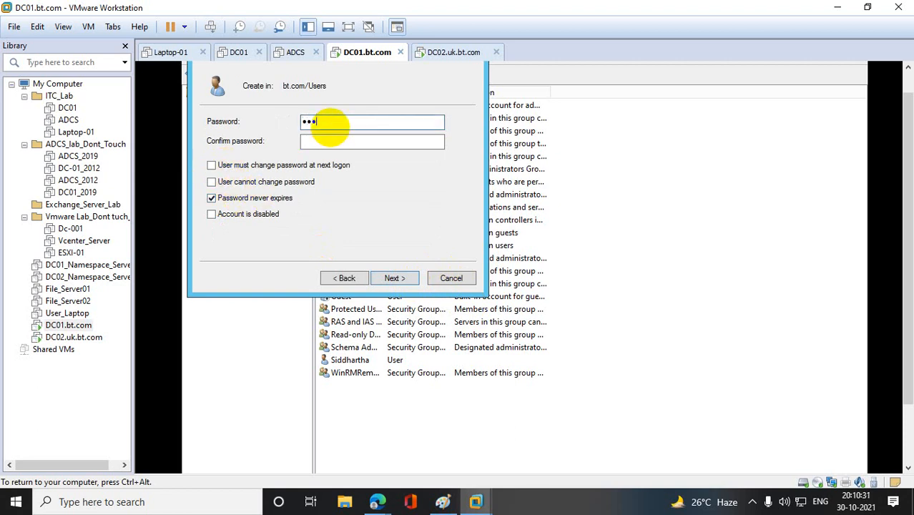
pyautogui.write('sword@123')
pyautogui.press('Tab')
pyautogui.write('Password')
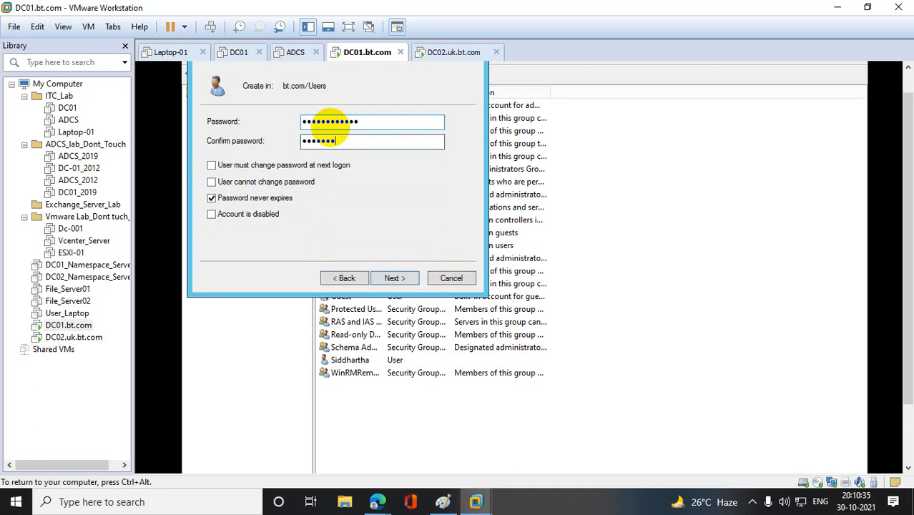
pyautogui.write('@123')
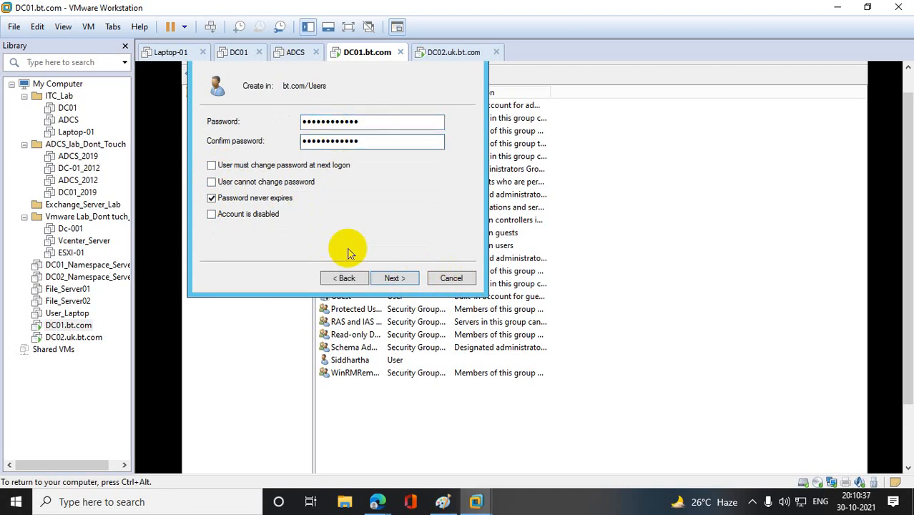
pyautogui.click(397, 278)
pyautogui.click(397, 278)
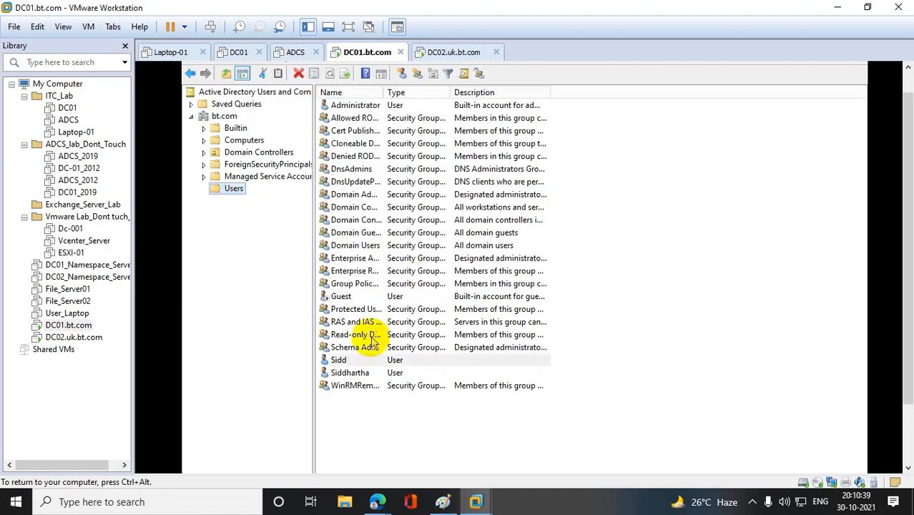
# - Add the newly created user to the Domain Admins and Enterprise Admins groups in its Member Of properties
pyautogui.doubleClick(340, 361)
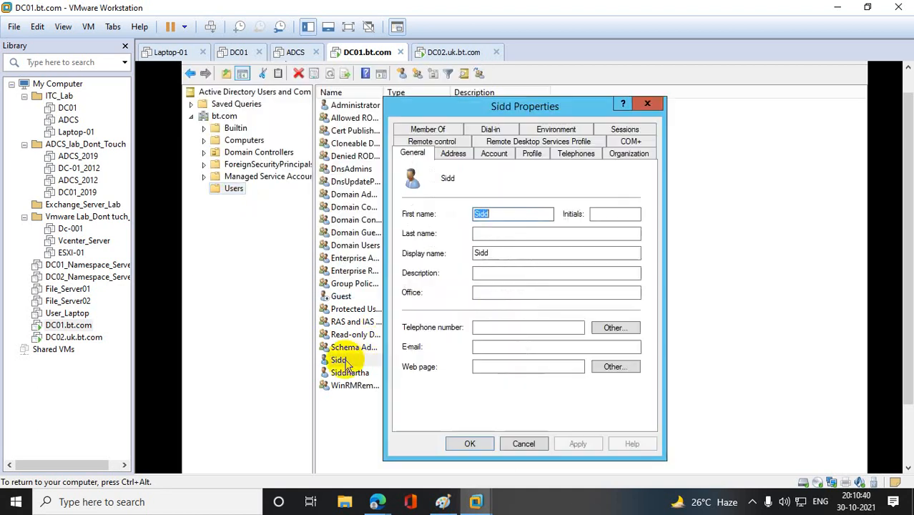
pyautogui.click(494, 156)
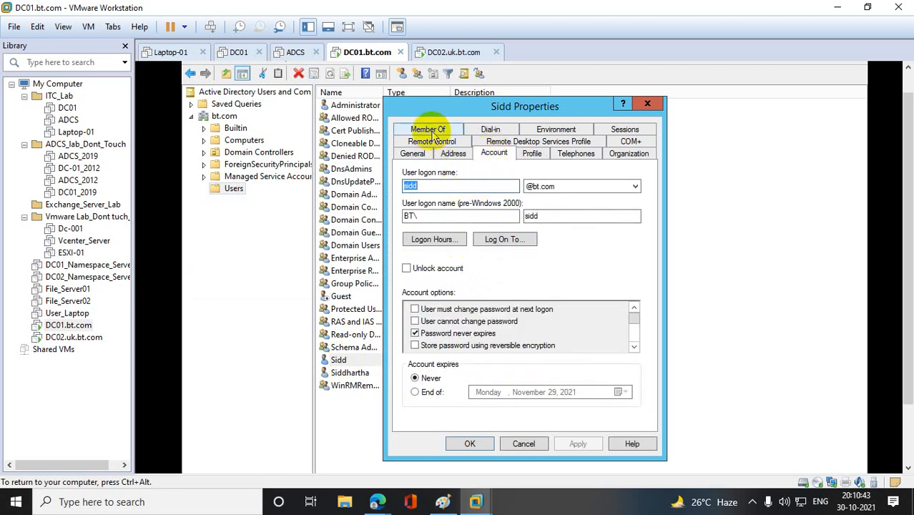
pyautogui.click(429, 136)
pyautogui.click(424, 315)
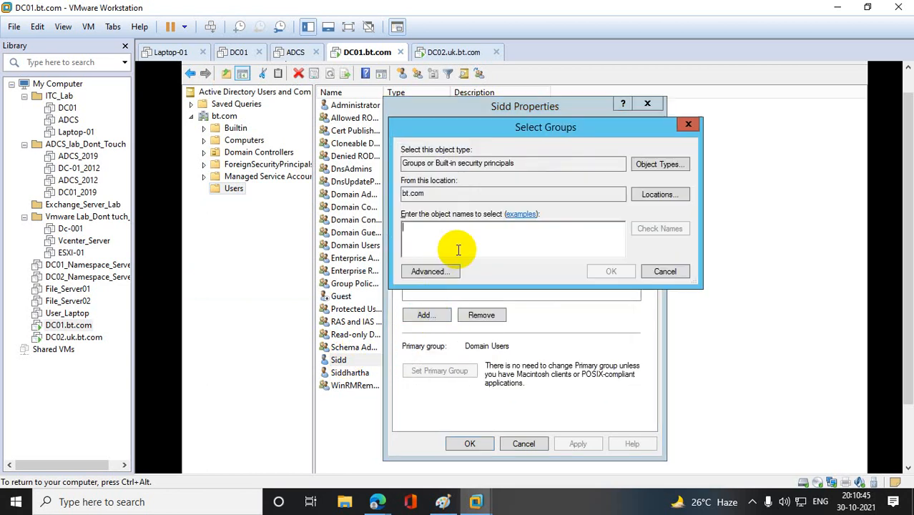
pyautogui.write('domain a')
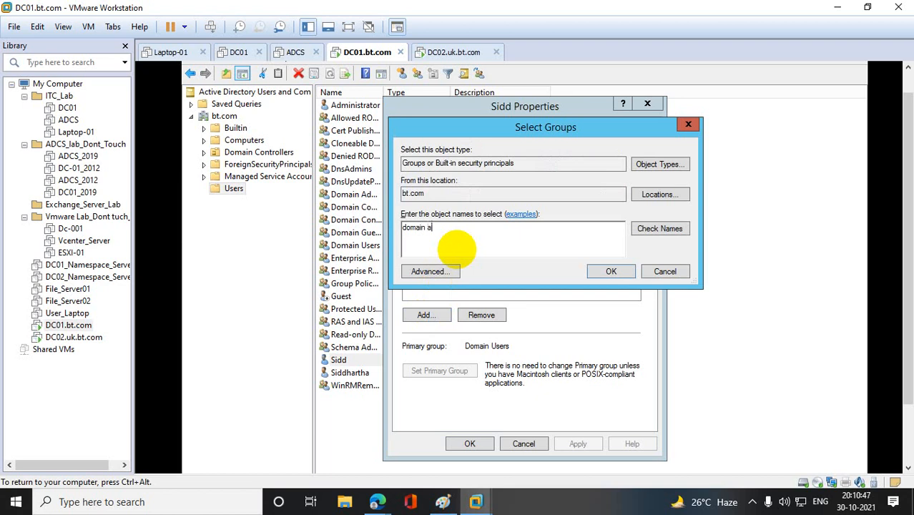
pyautogui.write('dmin')
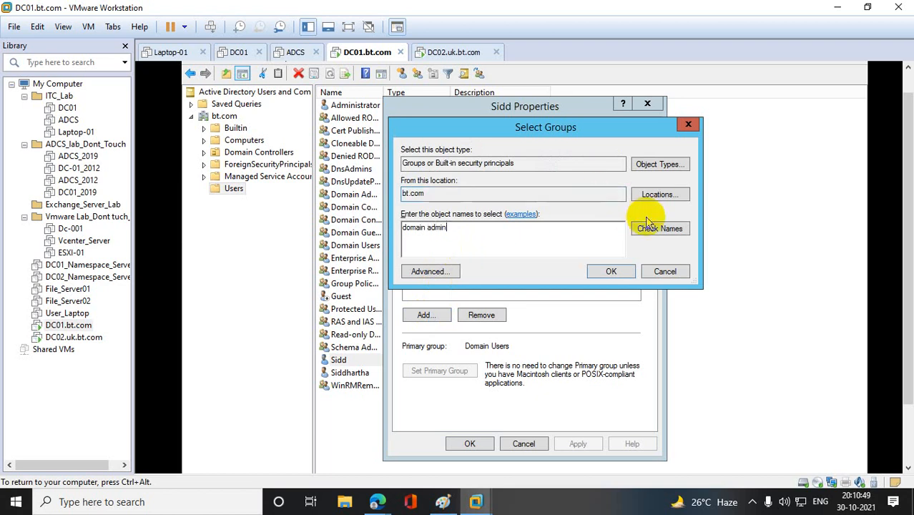
pyautogui.click(647, 226)
pyautogui.write('en')
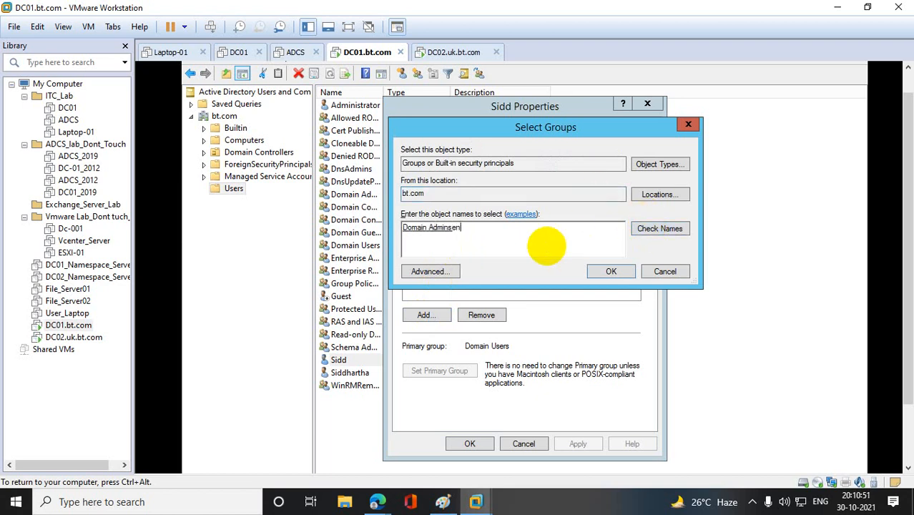
pyautogui.write('ter')
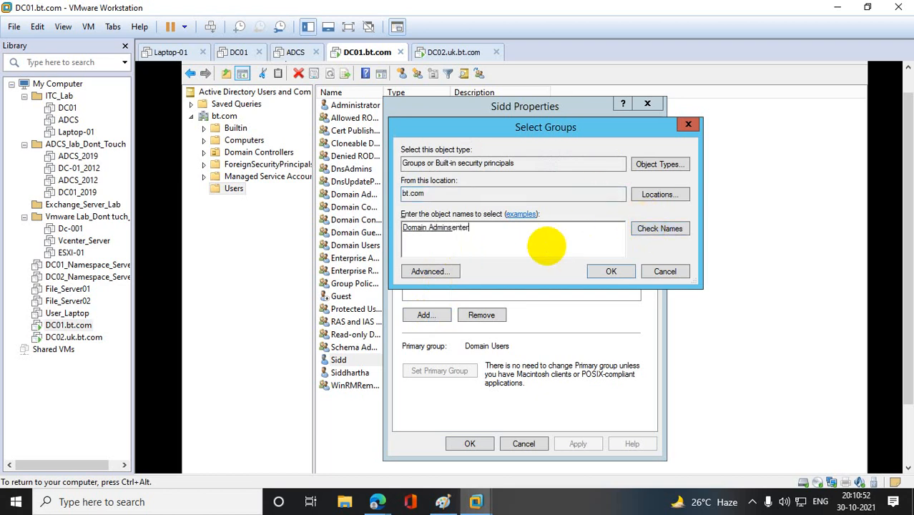
pyautogui.click(655, 228)
pyautogui.click(444, 230)
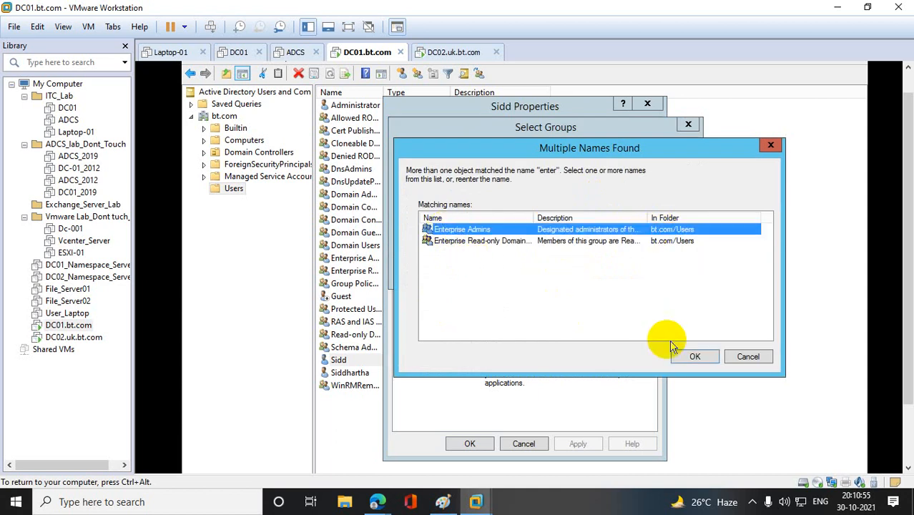
pyautogui.click(694, 355)
pyautogui.click(612, 271)
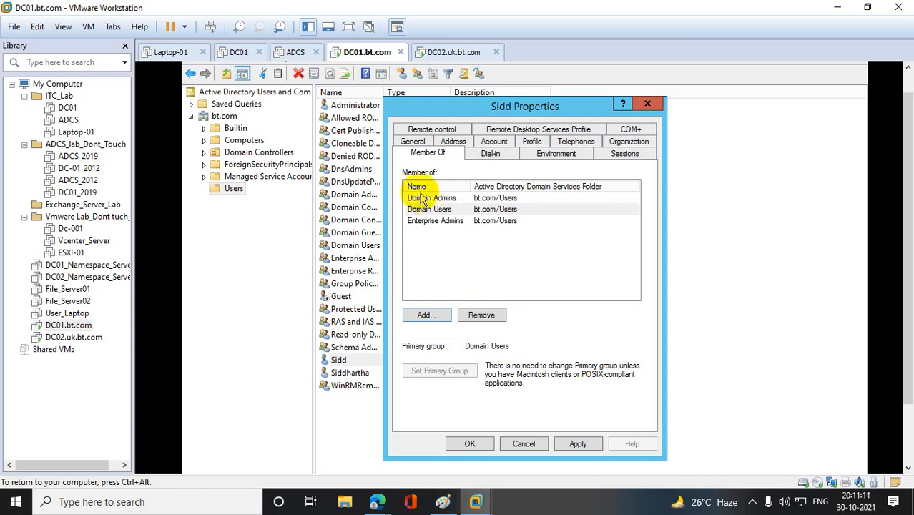
# - Check the group scope of Domain Users and Enterprise Admins, and apply the new user's membership changes
pyautogui.doubleClick(435, 209)
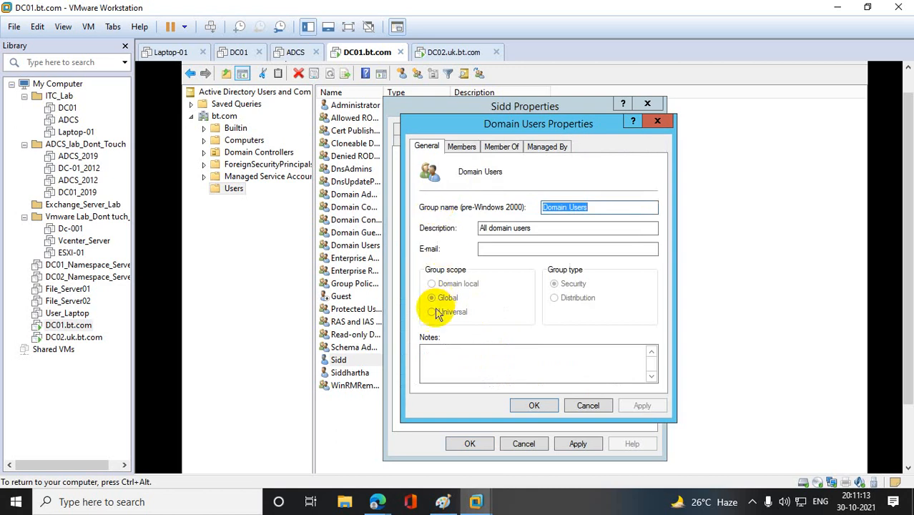
pyautogui.click(656, 123)
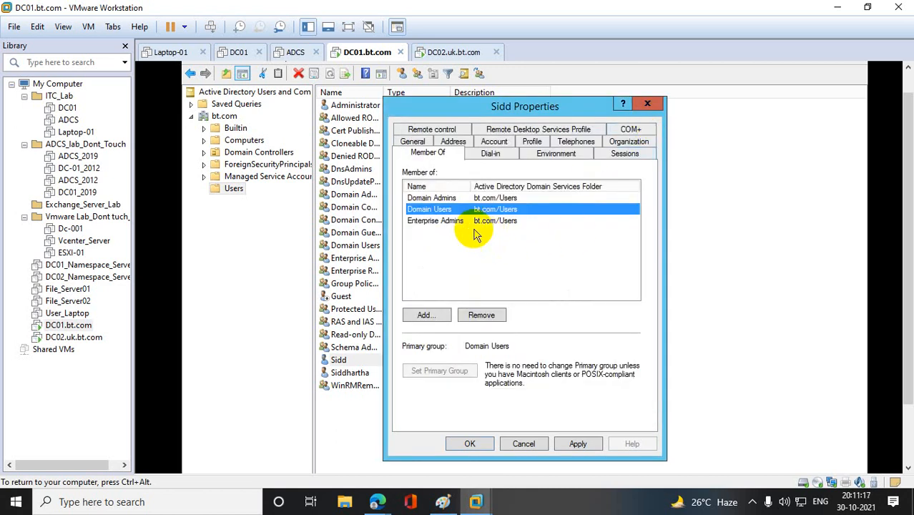
pyautogui.doubleClick(431, 223)
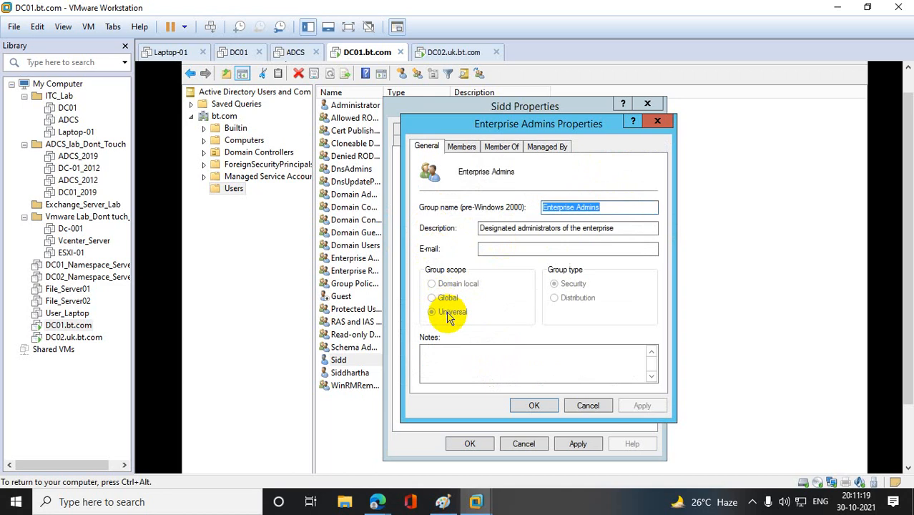
pyautogui.click(656, 121)
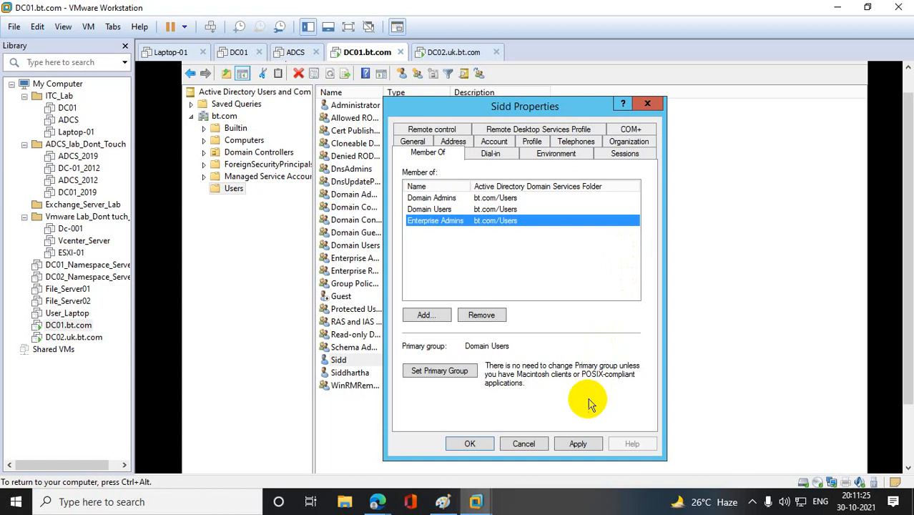
pyautogui.click(578, 443)
pyautogui.click(474, 444)
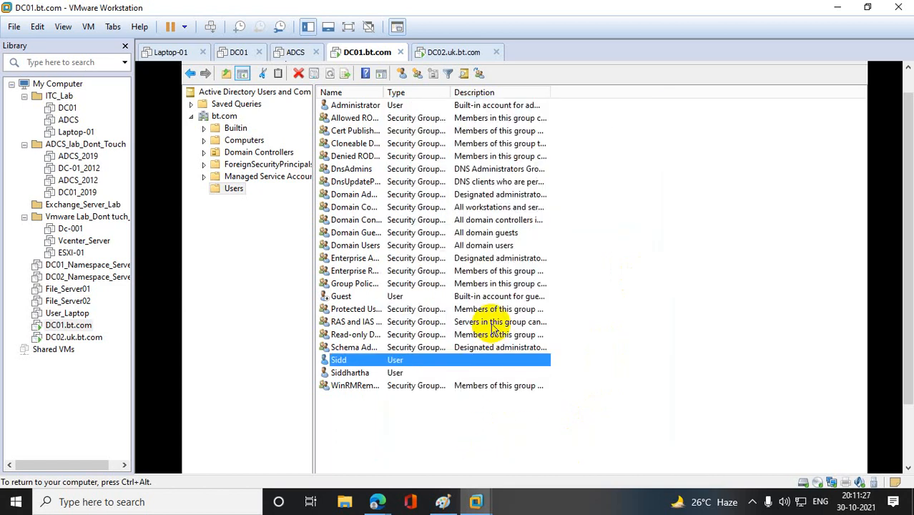
# - Review the new user's Domain Admins, Domain Users and Enterprise Admins memberships, and close Active Directory Users and Computers
pyautogui.doubleClick(393, 365)
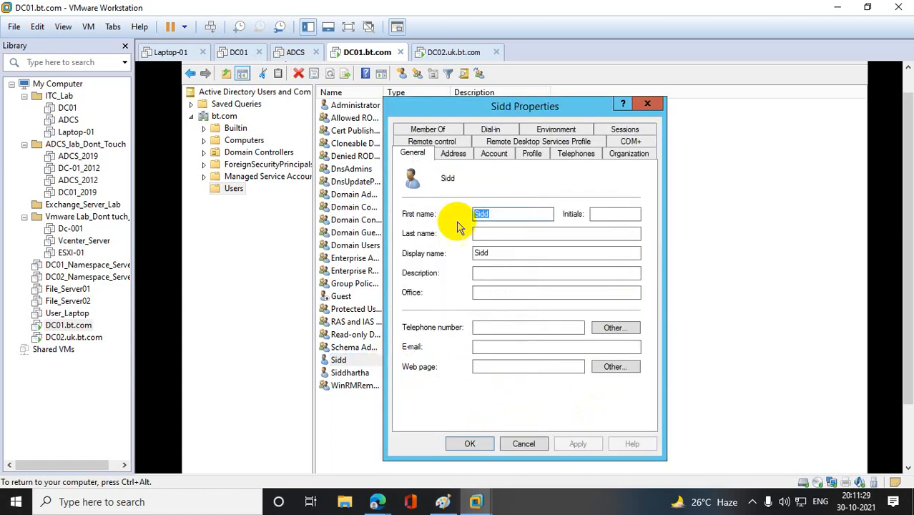
pyautogui.click(427, 129)
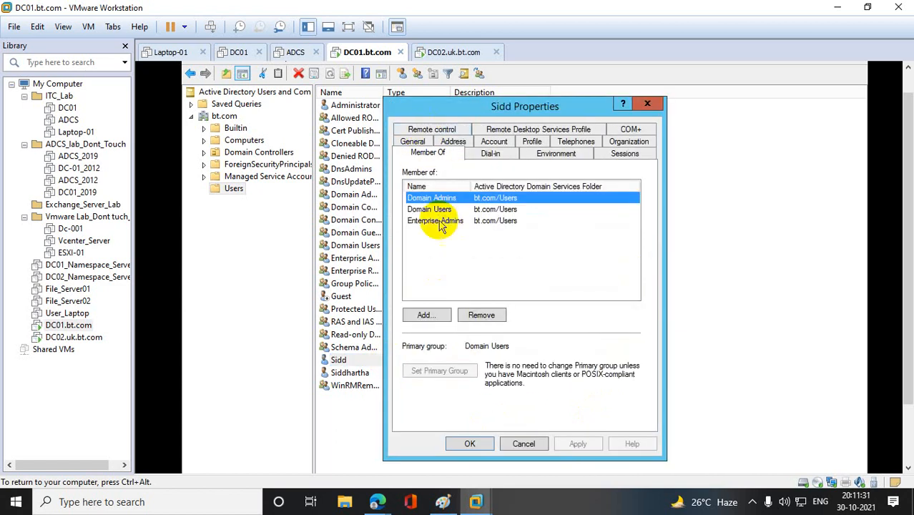
pyautogui.click(436, 222)
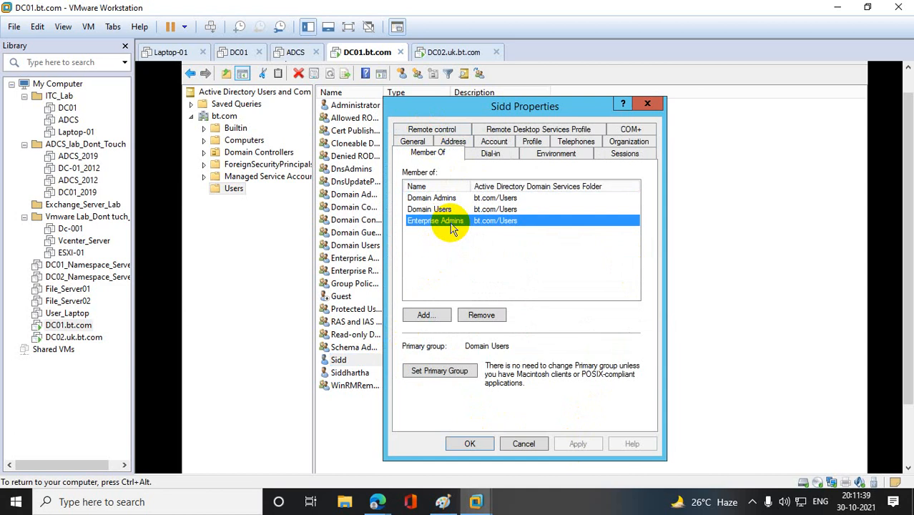
pyautogui.click(429, 209)
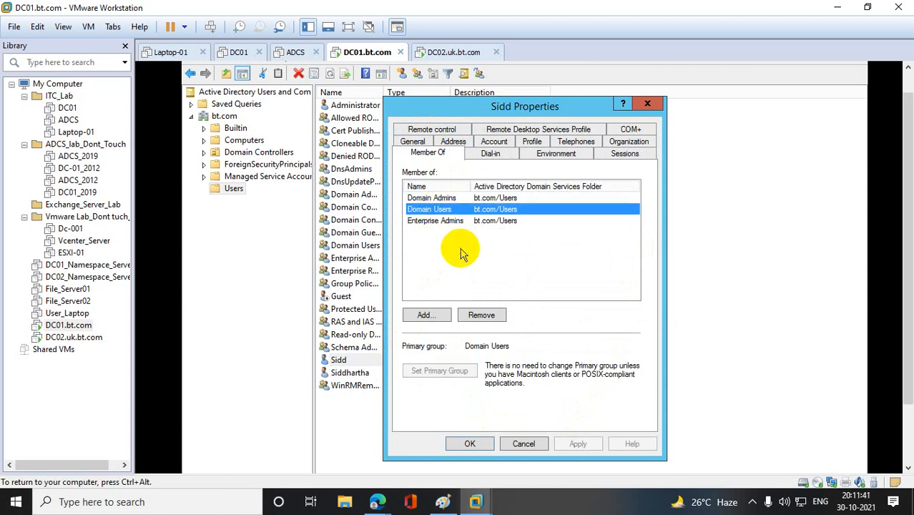
pyautogui.click(431, 198)
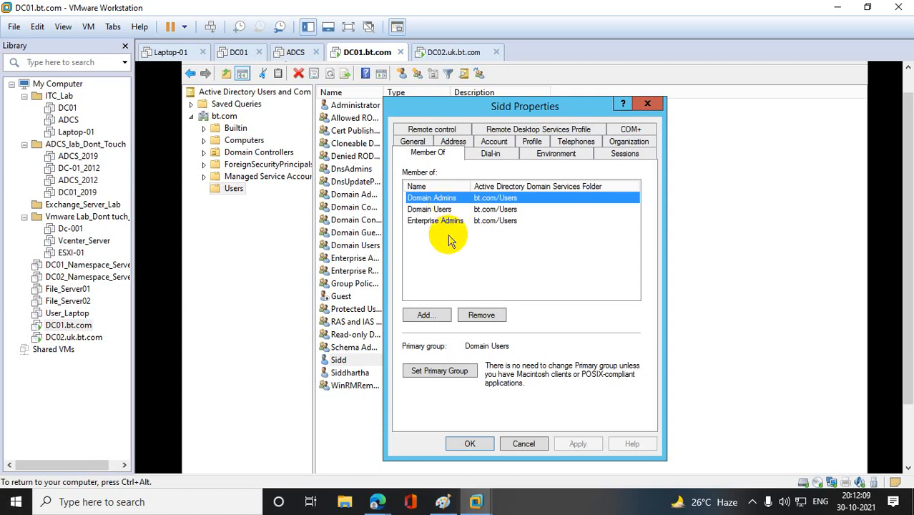
pyautogui.click(432, 222)
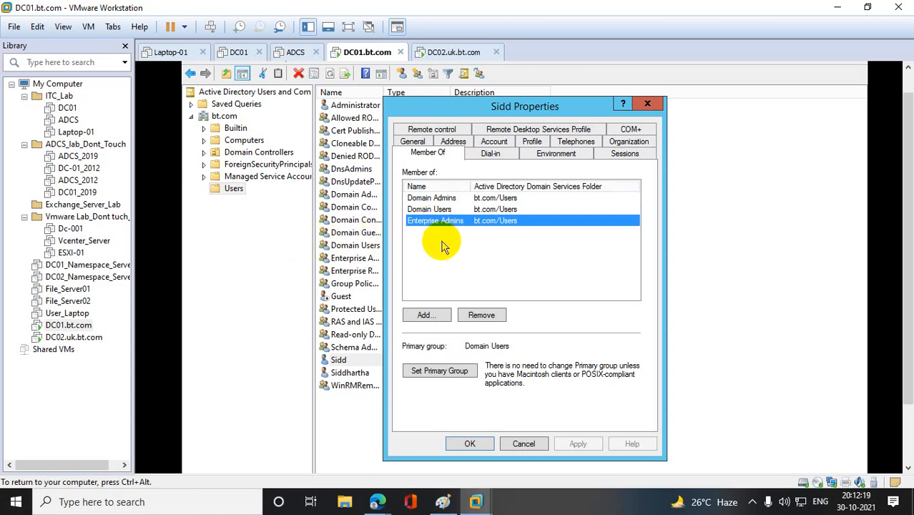
pyautogui.click(889, 391)
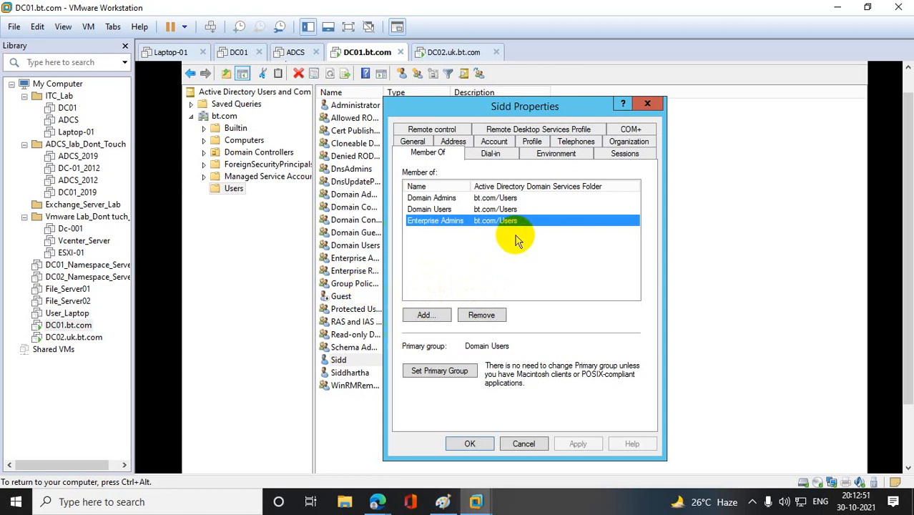
pyautogui.click(469, 443)
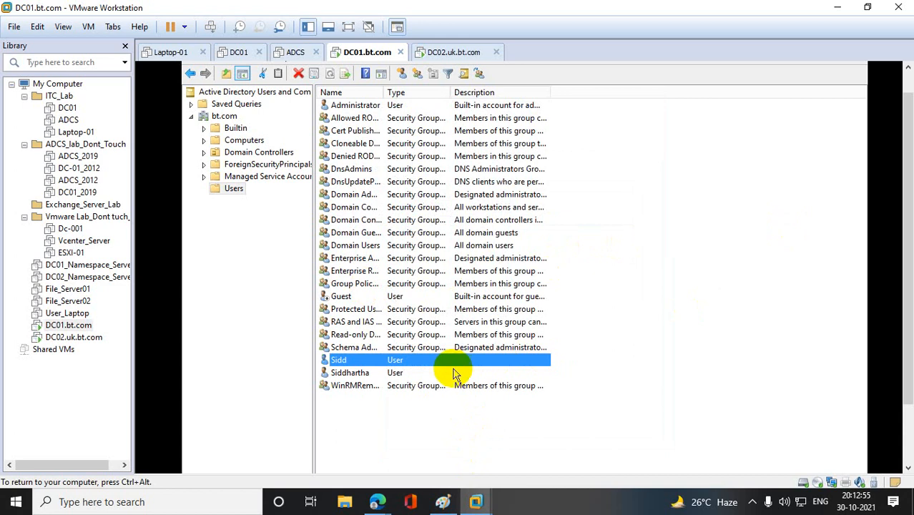
pyautogui.doubleClick(417, 362)
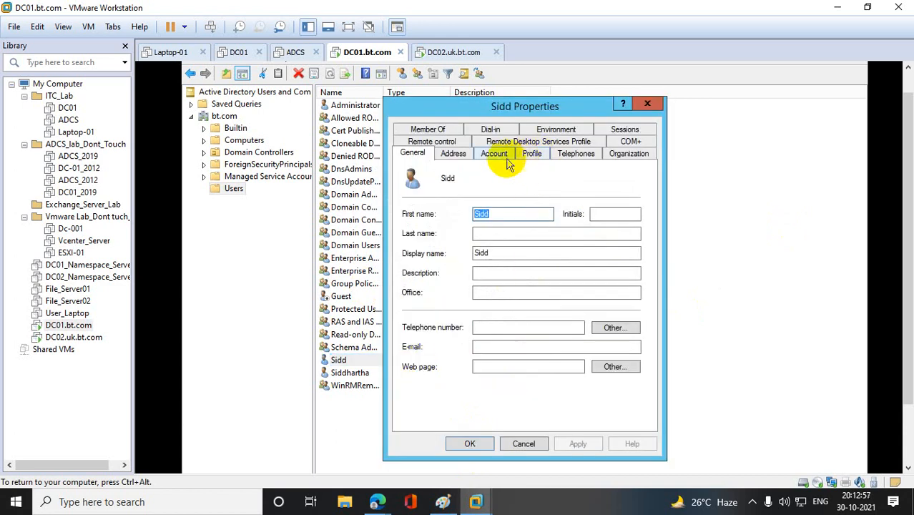
pyautogui.click(450, 130)
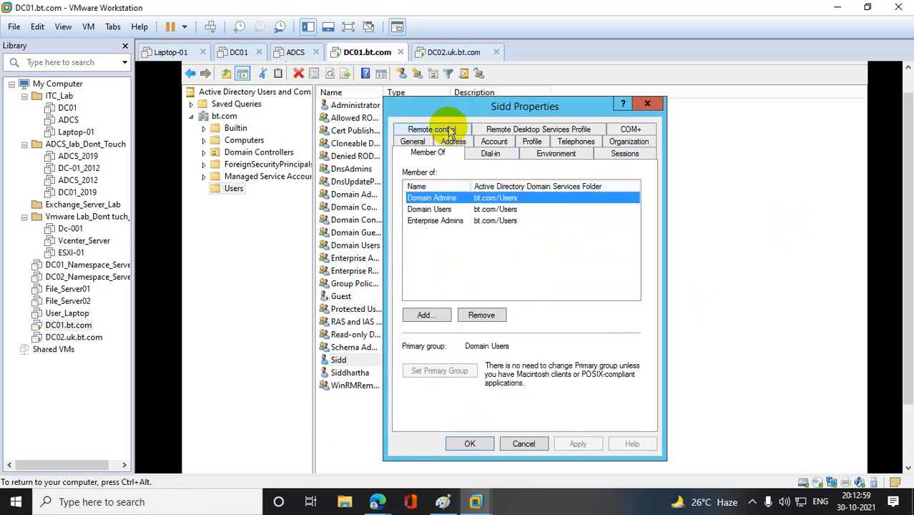
pyautogui.click(429, 221)
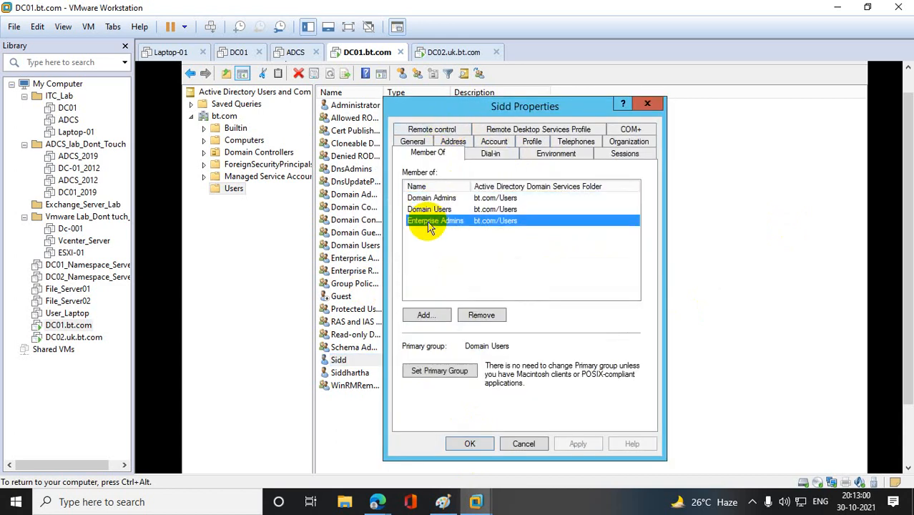
pyautogui.click(646, 106)
pyautogui.click(857, 70)
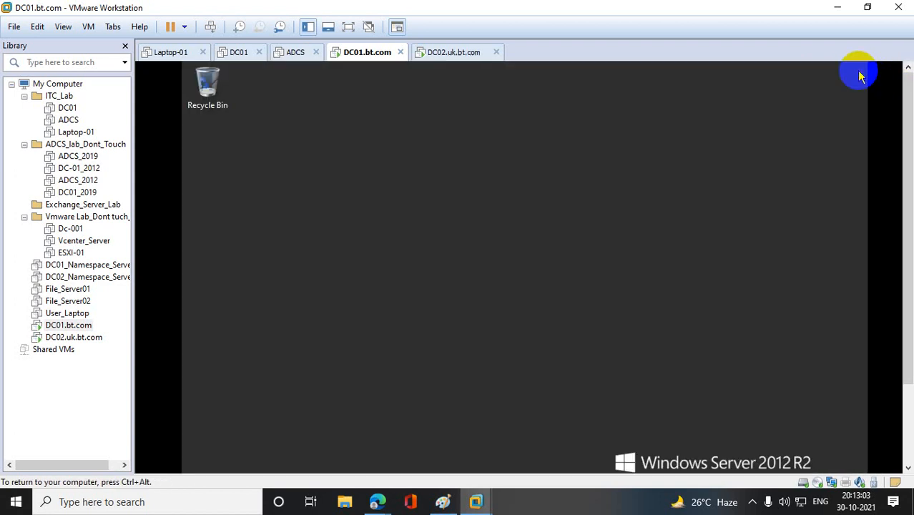
# - Open Network Connections by running ncpa.cpl and show the status of the Ethernet0 adapter
pyautogui.moveTo(903, 136); pyautogui.dragTo(903, 301)
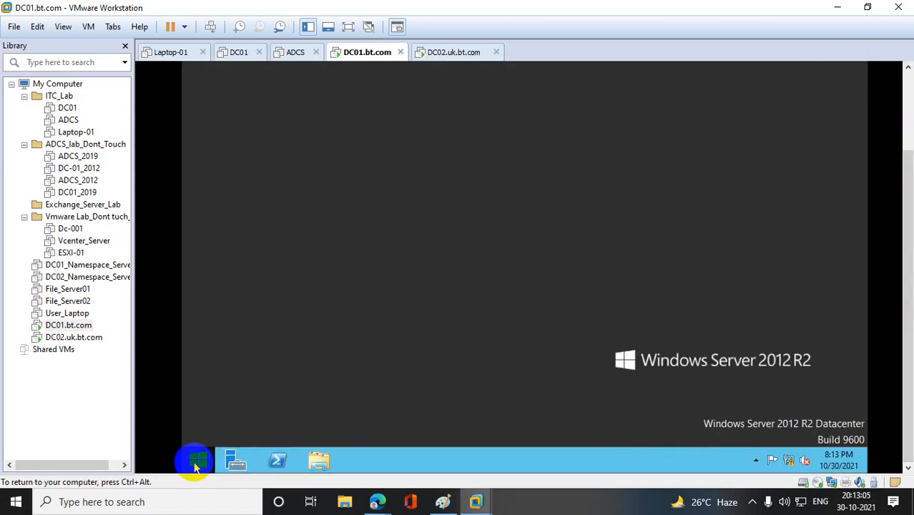
pyautogui.rightClick(197, 465)
pyautogui.click(259, 418)
pyautogui.write('n')
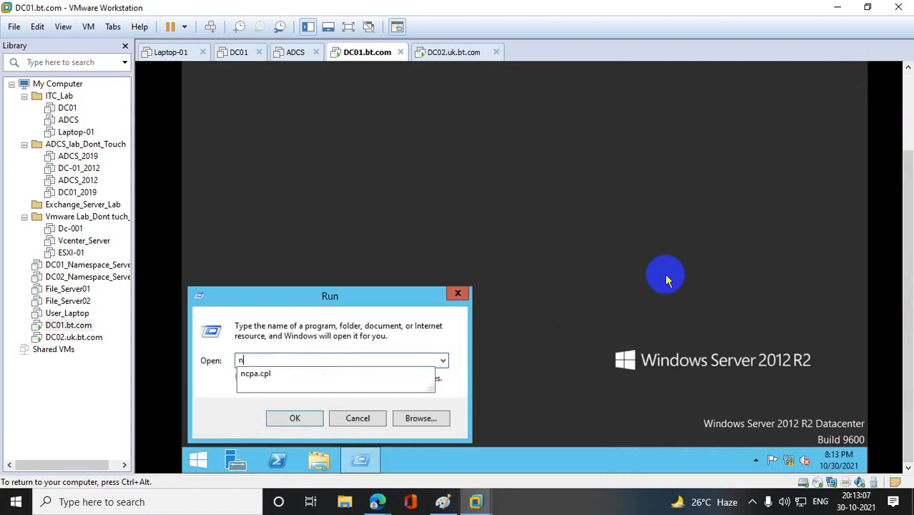
pyautogui.write('cpa.cpl')
pyautogui.press('Return')
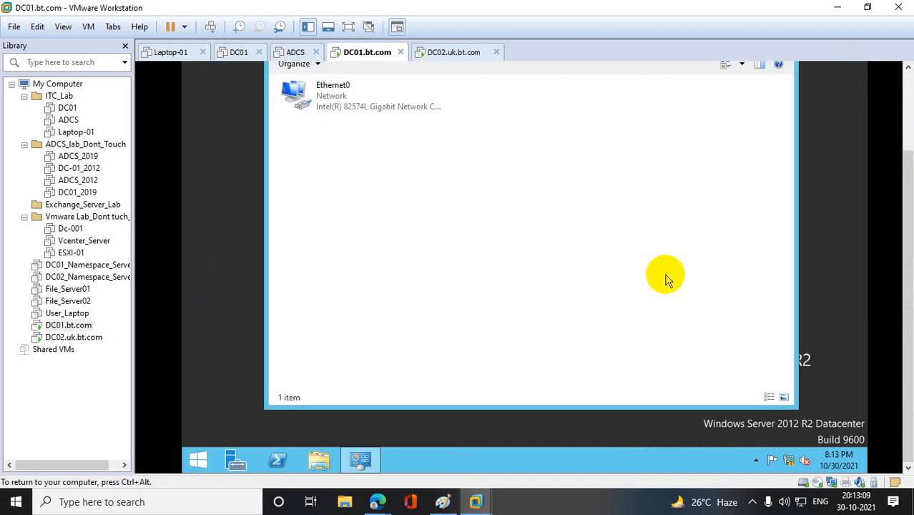
pyautogui.click(342, 101)
pyautogui.doubleClick(341, 101)
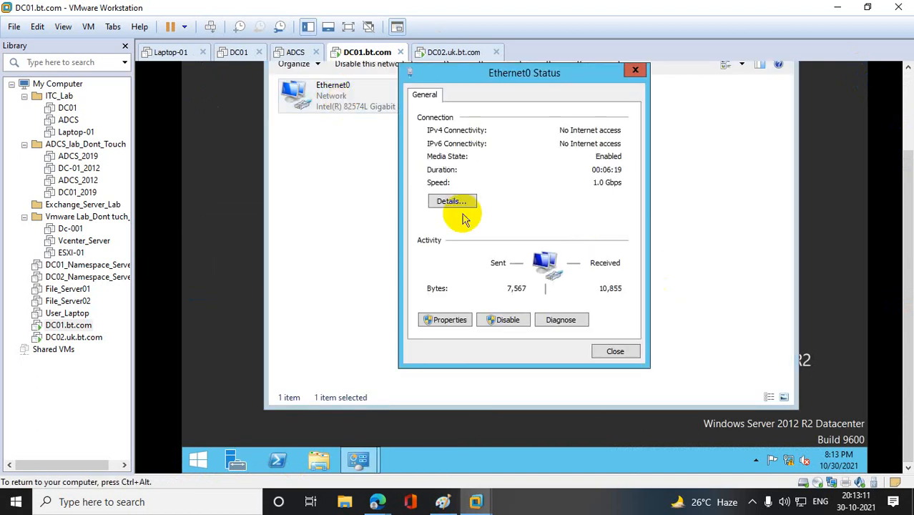
# - Check the IPv4 settings of DC01's Ethernet0 adapter, and close its properties and status dialogs without changes
pyautogui.click(449, 320)
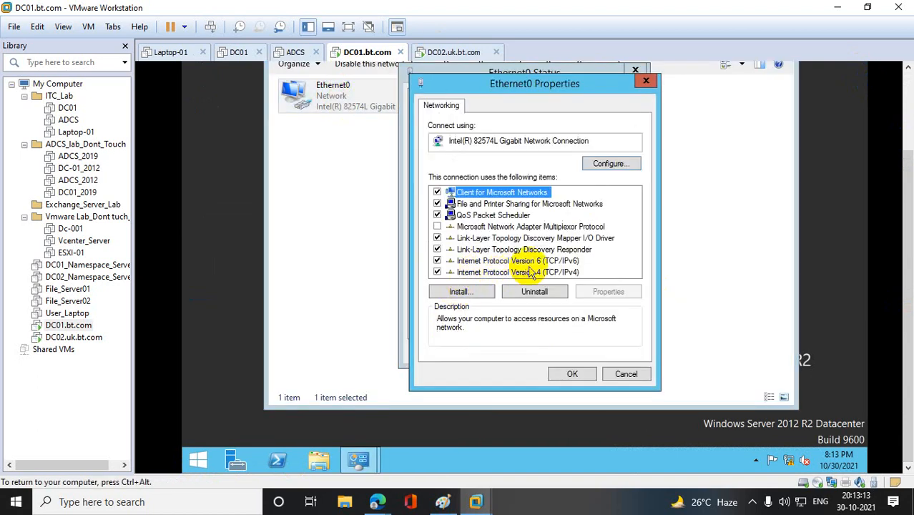
pyautogui.doubleClick(527, 272)
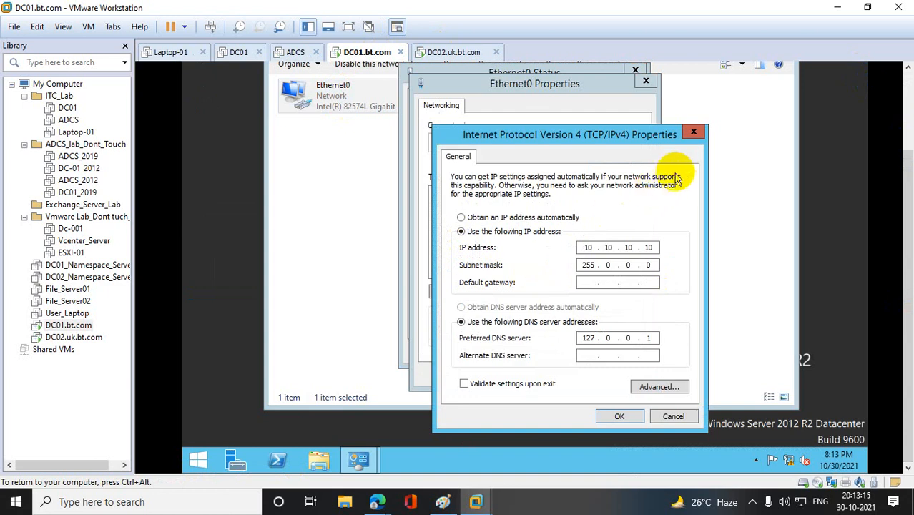
pyautogui.click(693, 135)
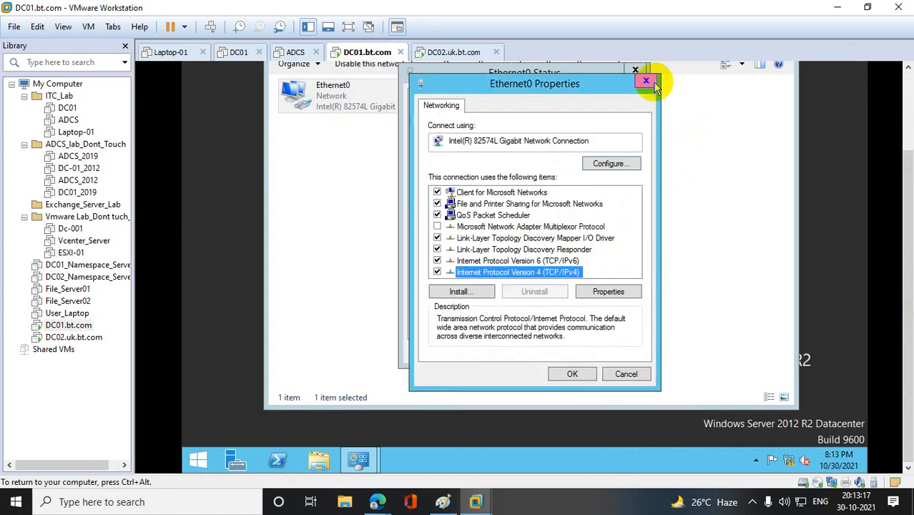
pyautogui.click(646, 80)
pyautogui.click(635, 69)
# - Open Windows Firewall on DC01 by running firewall.cpl
pyautogui.rightClick(198, 460)
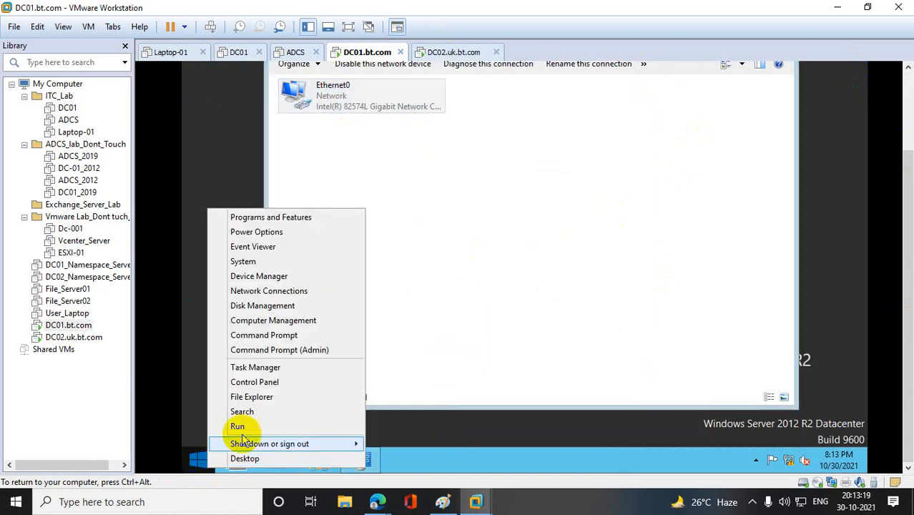
pyautogui.click(266, 428)
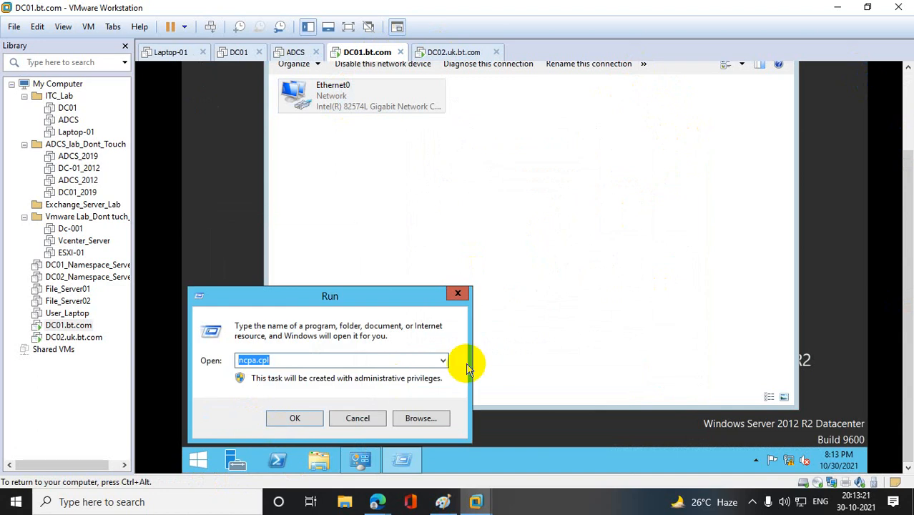
pyautogui.write('firewall')
pyautogui.press('BackSpace')
pyautogui.press('BackSpace')
pyautogui.press('BackSpace')
pyautogui.press('BackSpace')
pyautogui.press('BackSpace')
pyautogui.press('BackSpace')
pyautogui.press('BackSpace')
pyautogui.press('BackSpace')
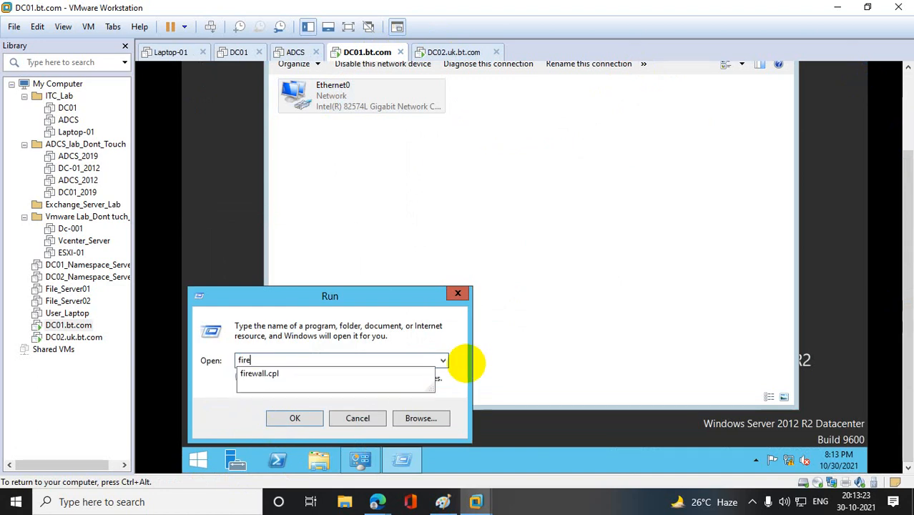
pyautogui.write('fire')
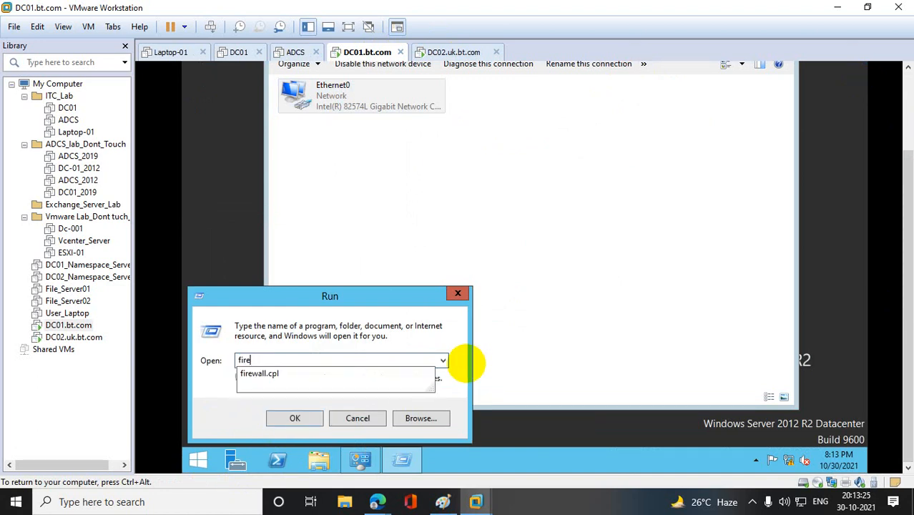
pyautogui.write('wall.cpl')
pyautogui.press('Return')
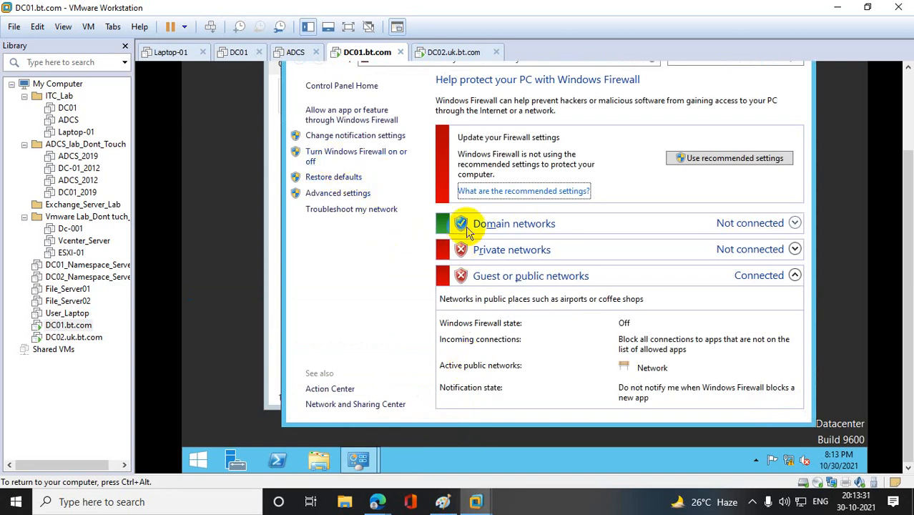
# - Turn off Windows Firewall for domain networks on DC01 and save the setting
pyautogui.click(358, 153)
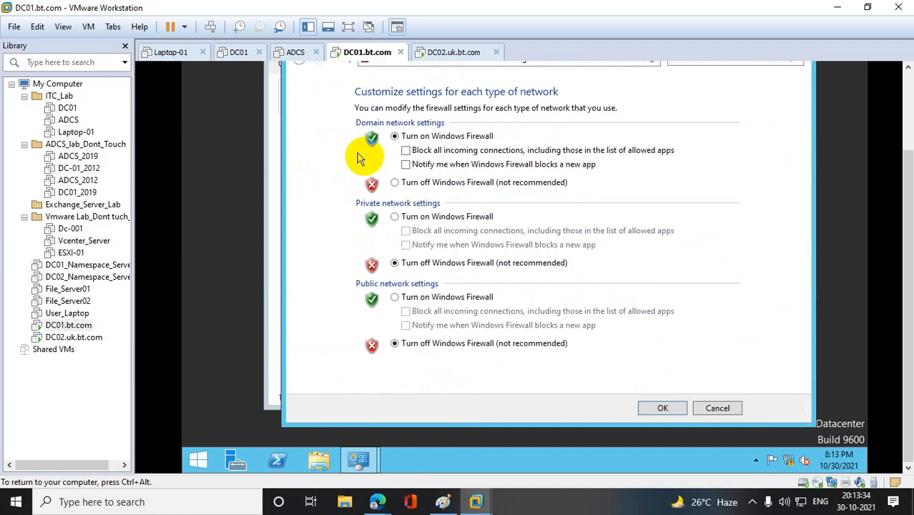
pyautogui.click(395, 182)
pyautogui.click(649, 408)
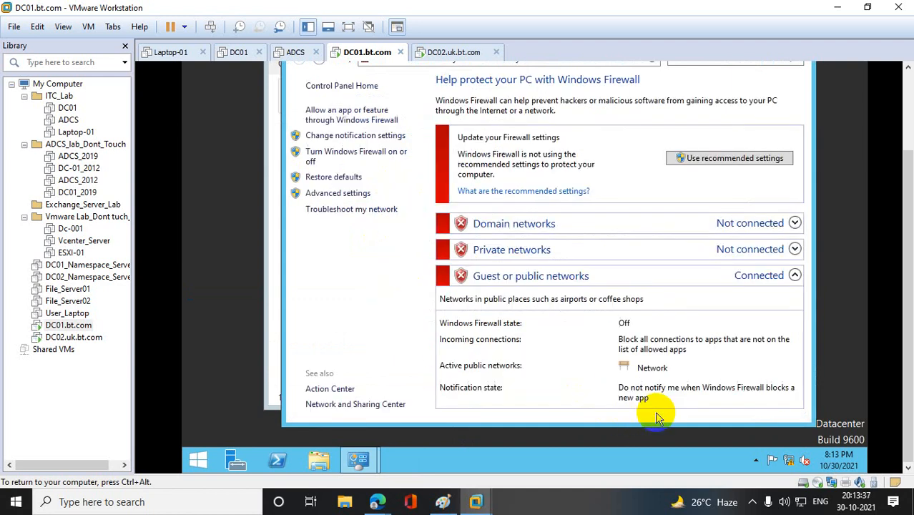
# - Switch to the DC02.uk.bt.com virtual machine and accept the United States region, English (United States) language and US keyboard layout
pyautogui.click(84, 338)
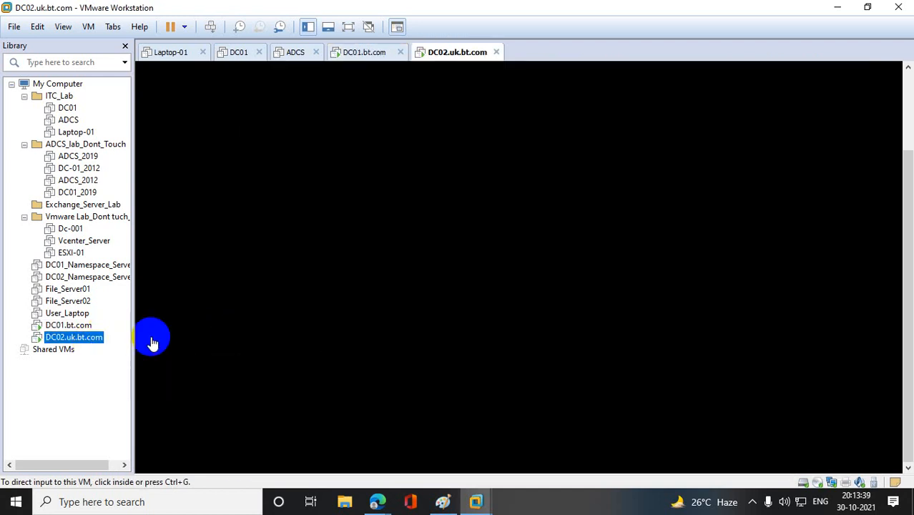
pyautogui.click(244, 317)
pyautogui.click(771, 432)
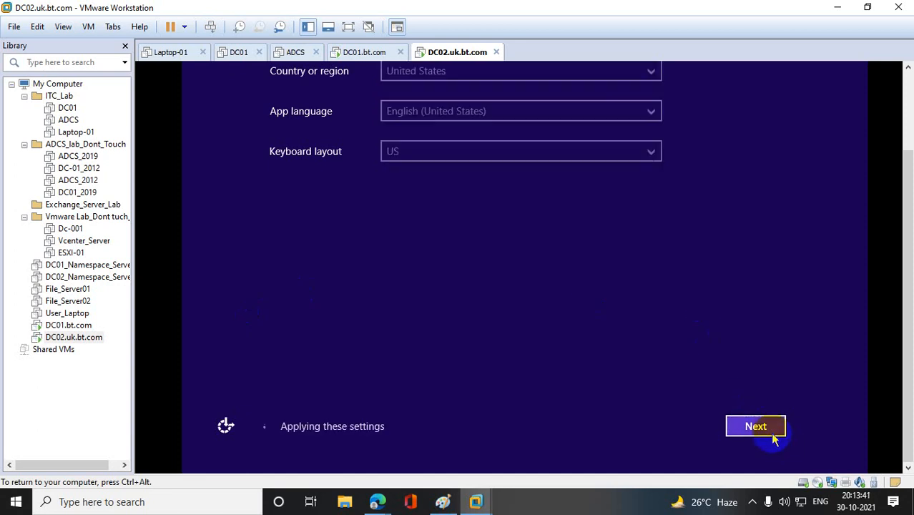
pyautogui.click(762, 428)
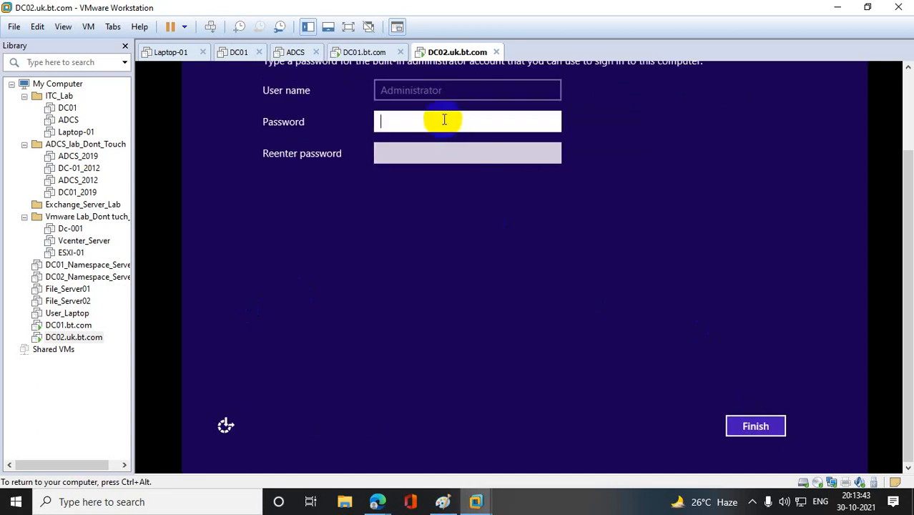
# - Enter and re-enter the built-in Administrator account's password on DC02, and finish the Windows setup
pyautogui.write('P@ssw0rd')
pyautogui.press('Tab')
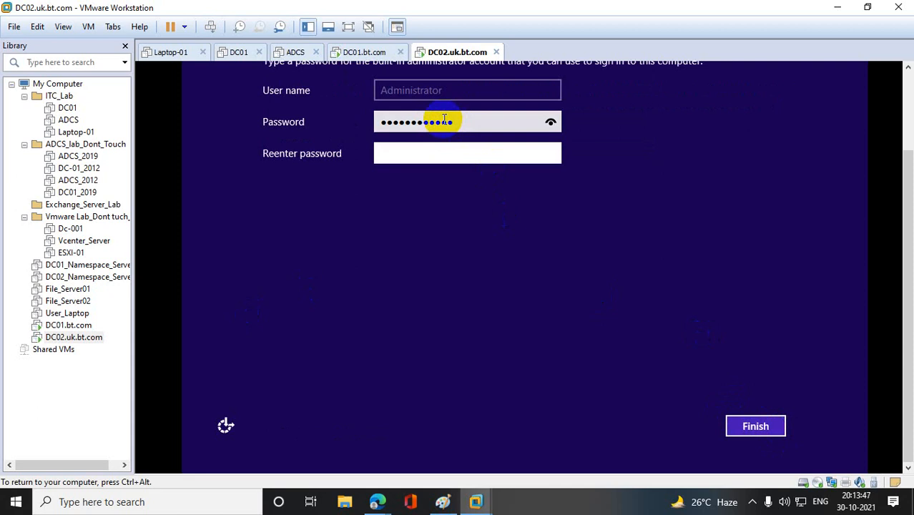
pyautogui.write('P@ssw0rd123')
pyautogui.press('Return')
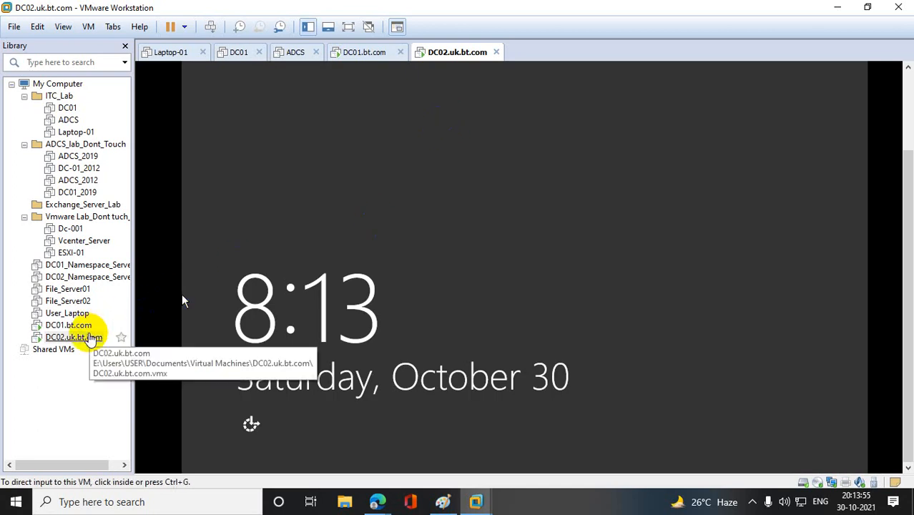
# - Unlock DC02, sign in as Administrator with the account password, and allow discovery of PCs and devices on the network
pyautogui.rightClick(78, 336)
pyautogui.click(190, 222)
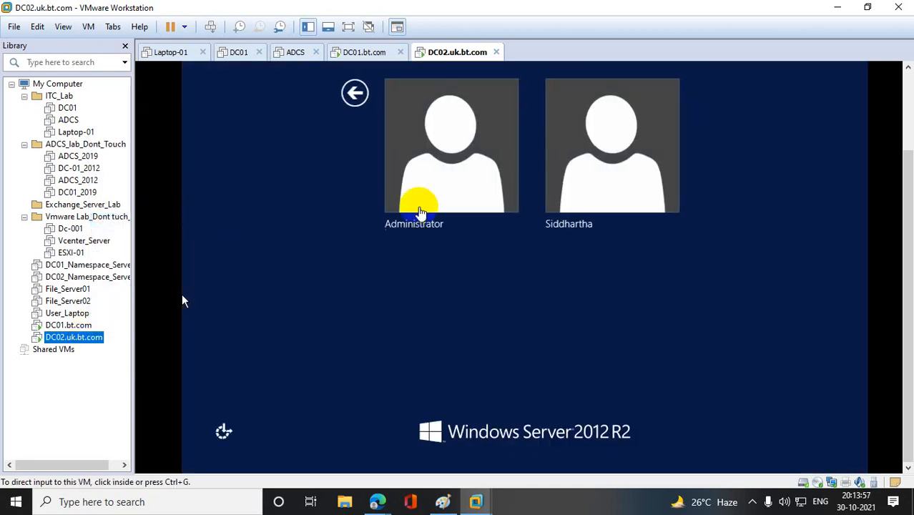
pyautogui.click(465, 187)
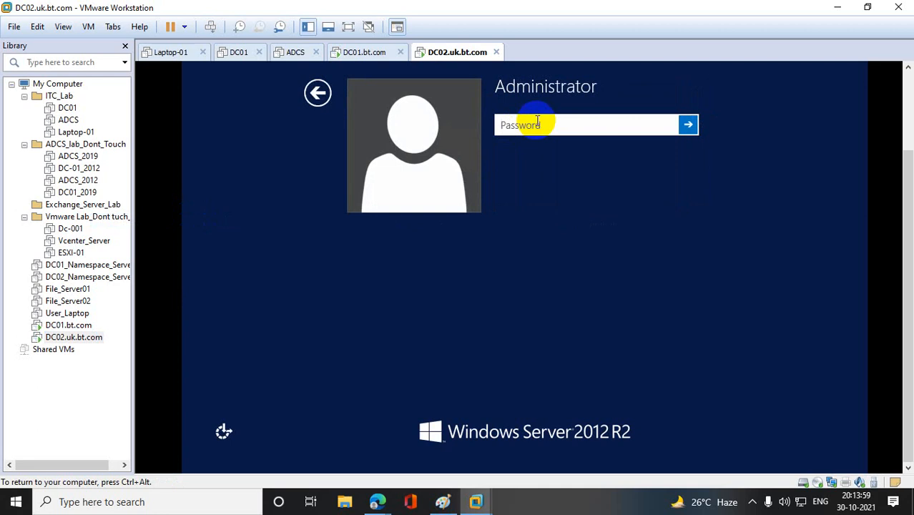
pyautogui.write('••••••••••')
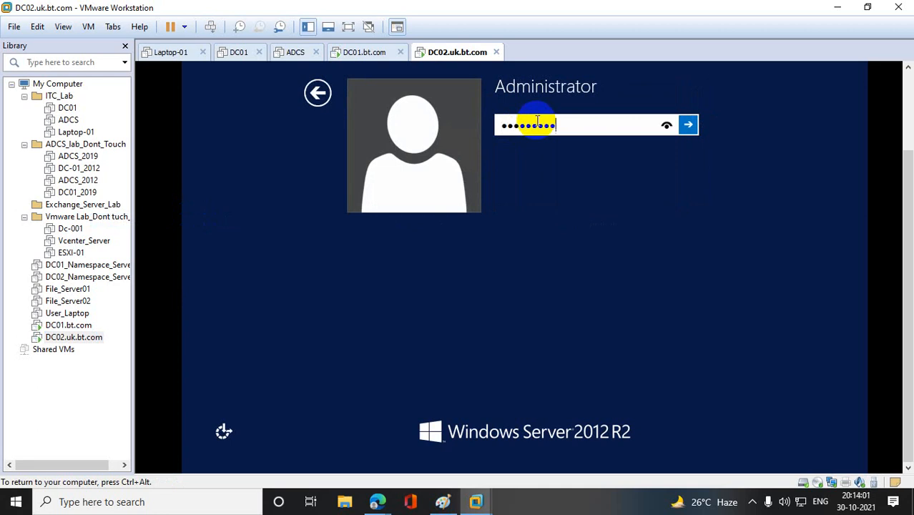
pyautogui.write('•••')
pyautogui.press('Return')
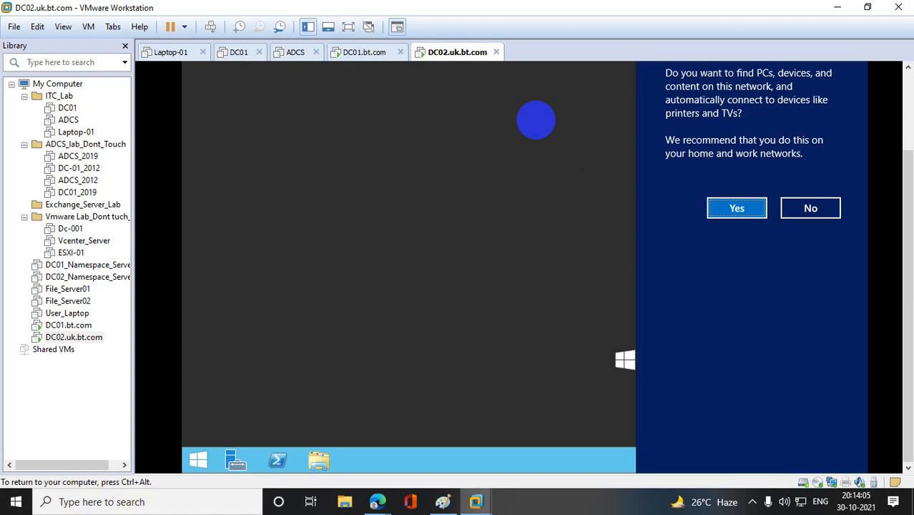
pyautogui.click(735, 207)
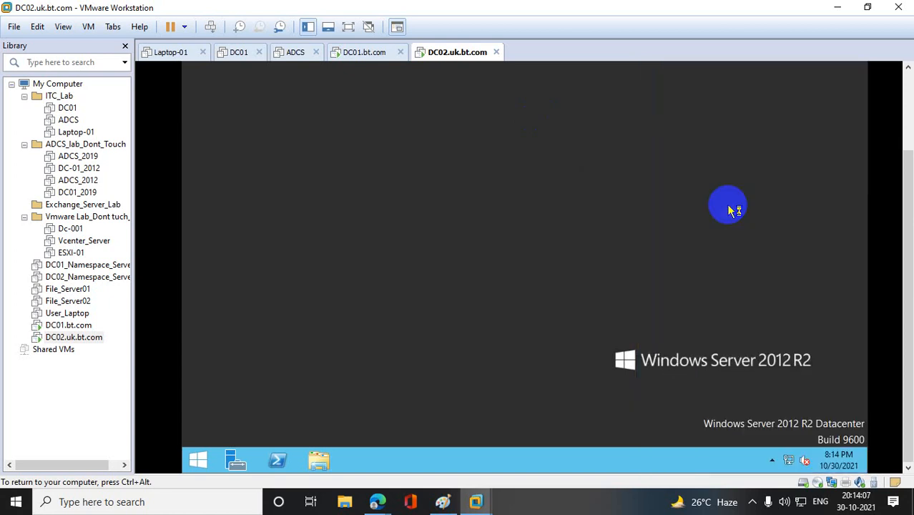
# - Check the network adapter connection in DC02's virtual machine settings, and dismiss the VMware Tools log-off request
pyautogui.click(362, 405)
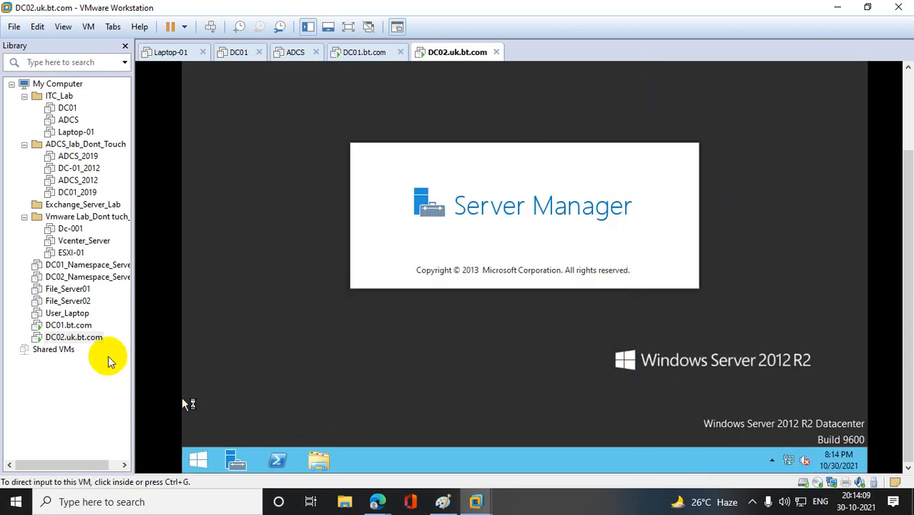
pyautogui.rightClick(91, 343)
pyautogui.click(126, 331)
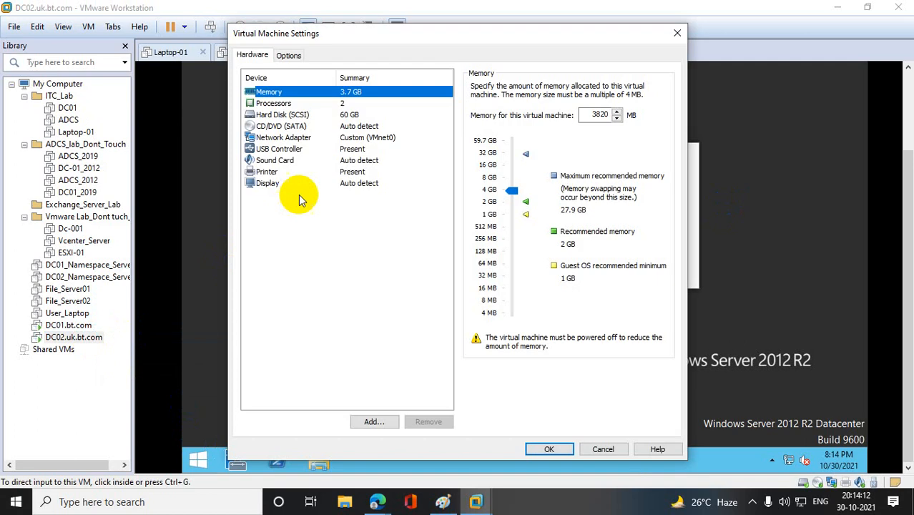
pyautogui.click(284, 137)
pyautogui.click(279, 149)
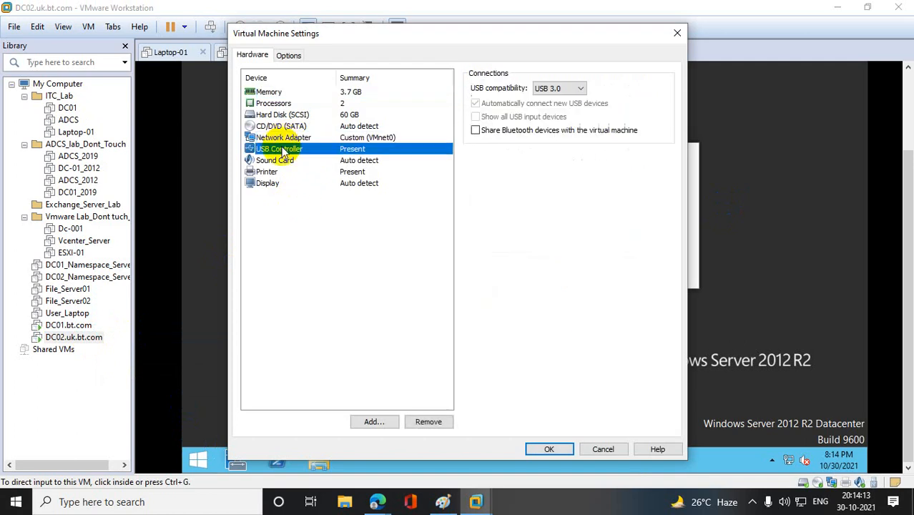
pyautogui.click(286, 138)
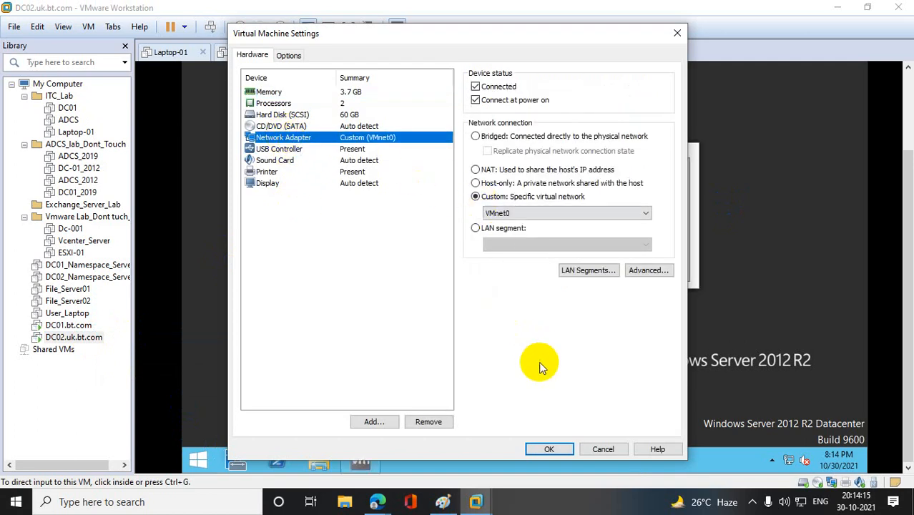
pyautogui.click(549, 447)
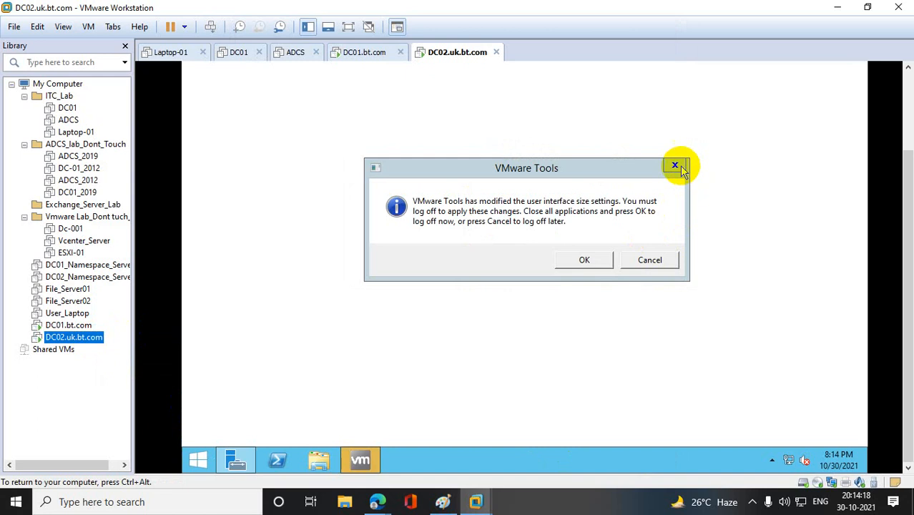
pyautogui.click(676, 166)
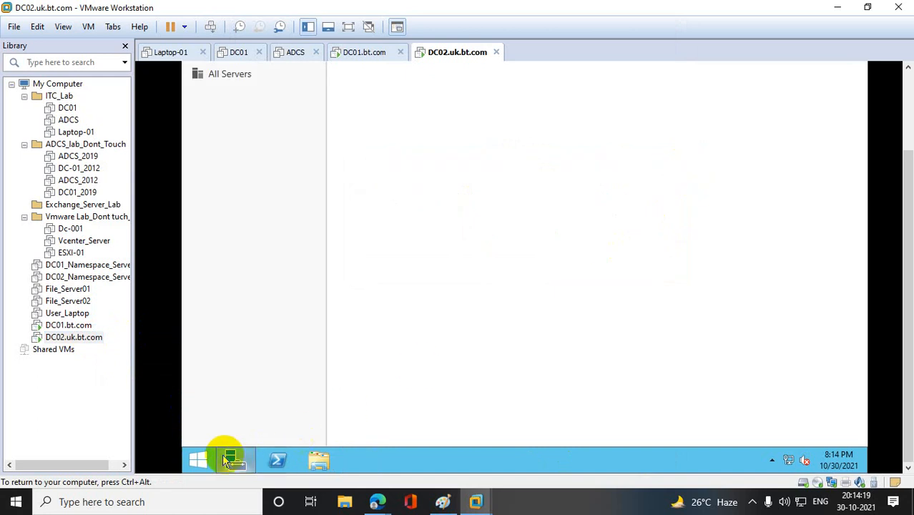
# - Open Network Connections on DC02 by running ncpa.cpl, and open the IPv4 properties of the Ethernet0 adapter
pyautogui.rightClick(198, 462)
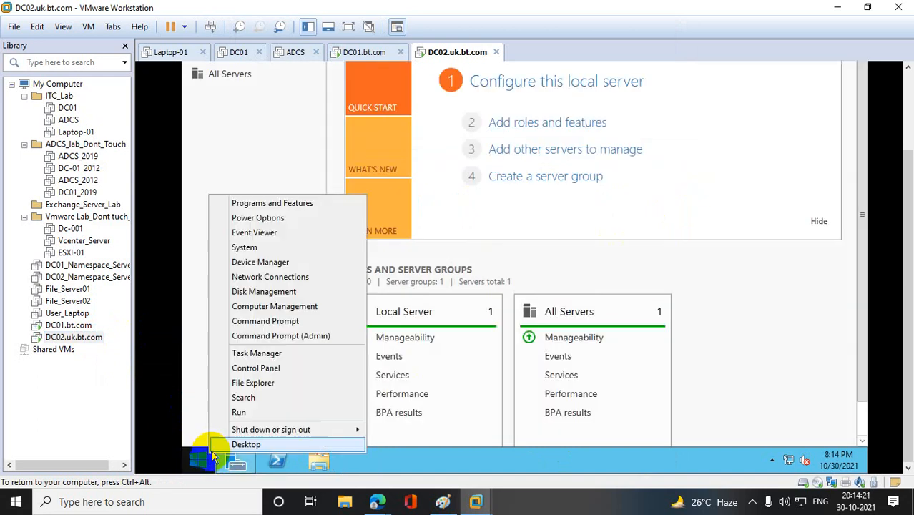
pyautogui.click(239, 413)
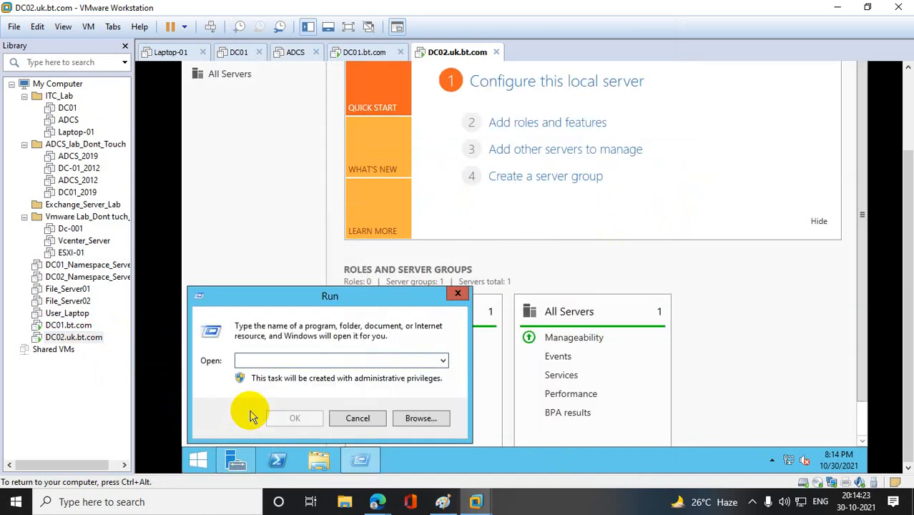
pyautogui.write('ncpa.cpl')
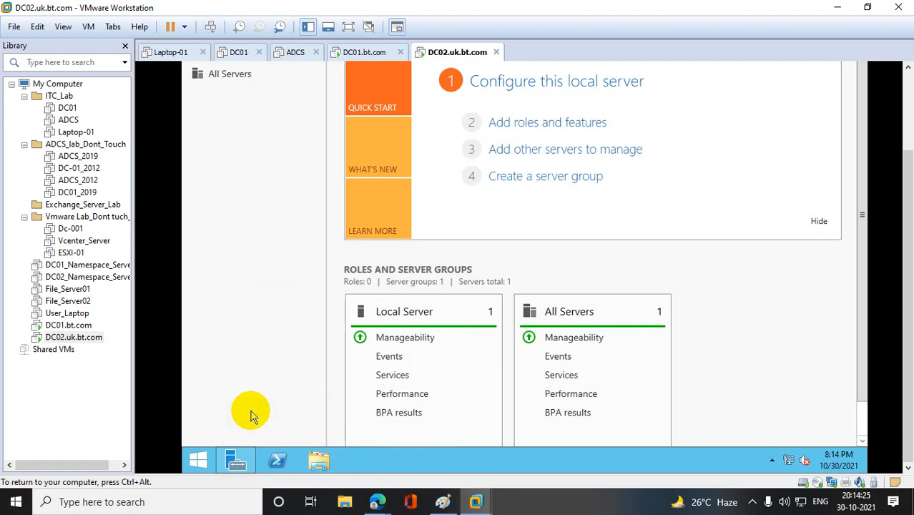
pyautogui.press('Return')
pyautogui.rightClick(323, 108)
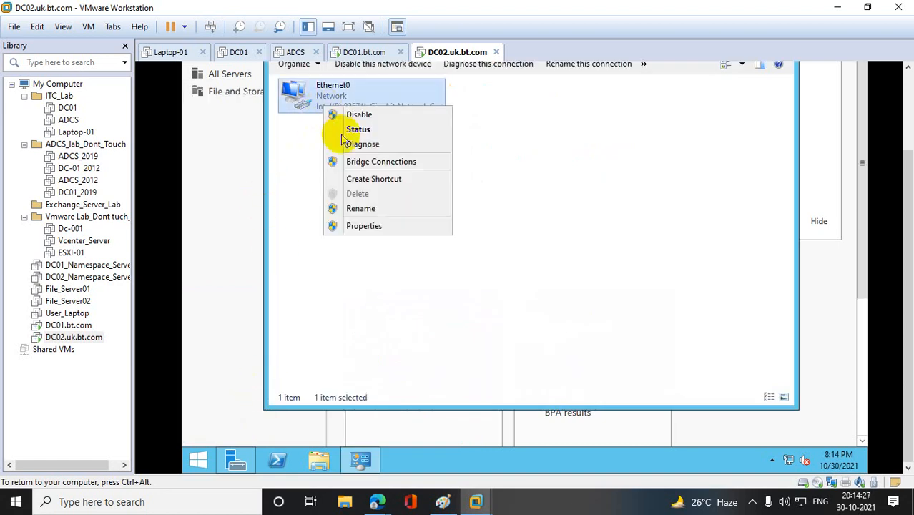
pyautogui.click(370, 236)
pyautogui.doubleClick(376, 264)
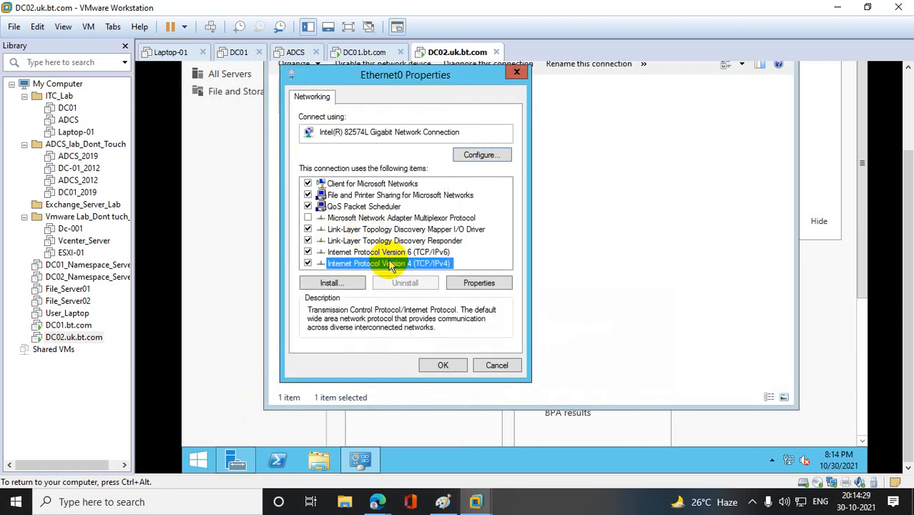
# - Assign DC02's adapter the static IP address 10.10.10.11, subnet mask 255.0.0.0 and preferred DNS server 10.10.10.10
pyautogui.click(392, 223)
pyautogui.click(459, 239)
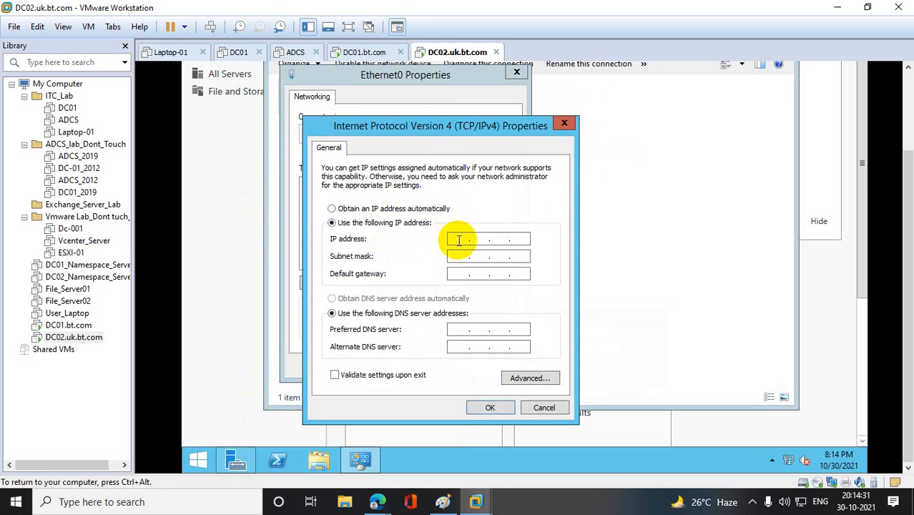
pyautogui.write('1')
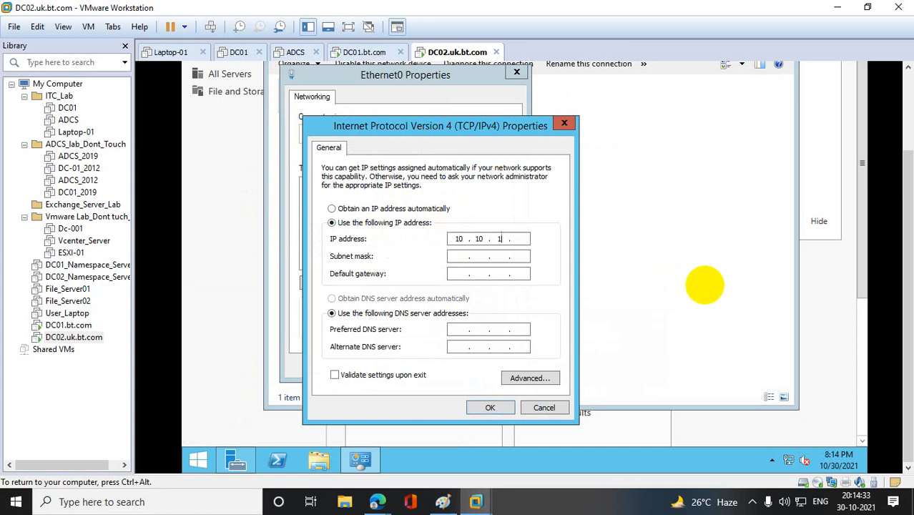
pyautogui.write('0 . 10 . 10 . 11')
pyautogui.press('Tab')
pyautogui.press('Tab')
pyautogui.press('Tab')
pyautogui.press('Tab')
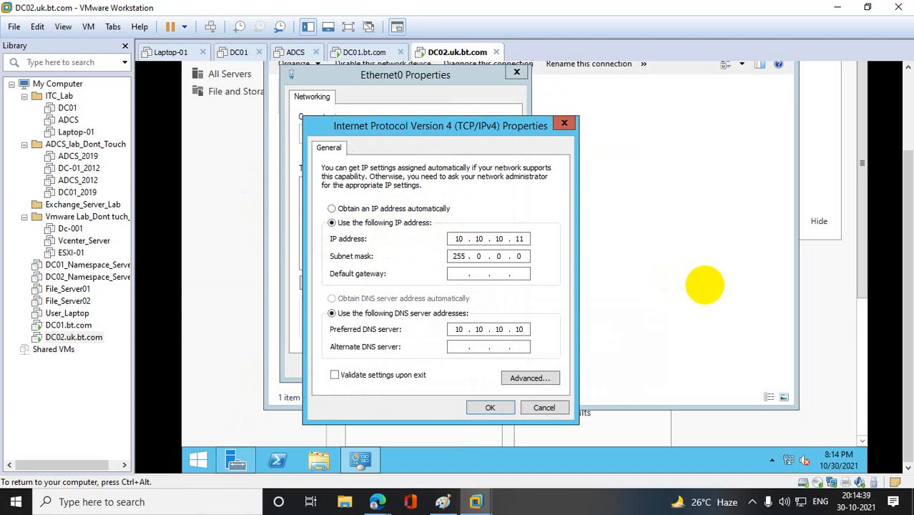
pyautogui.click(503, 409)
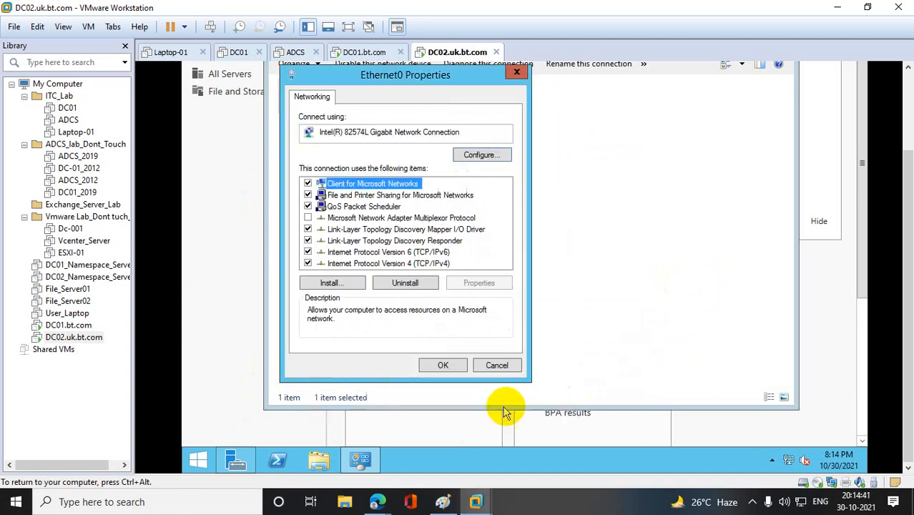
# - Apply DC02's adapter settings, and test its connection to the parent domain by pinging bt.com in PowerShell
pyautogui.click(450, 371)
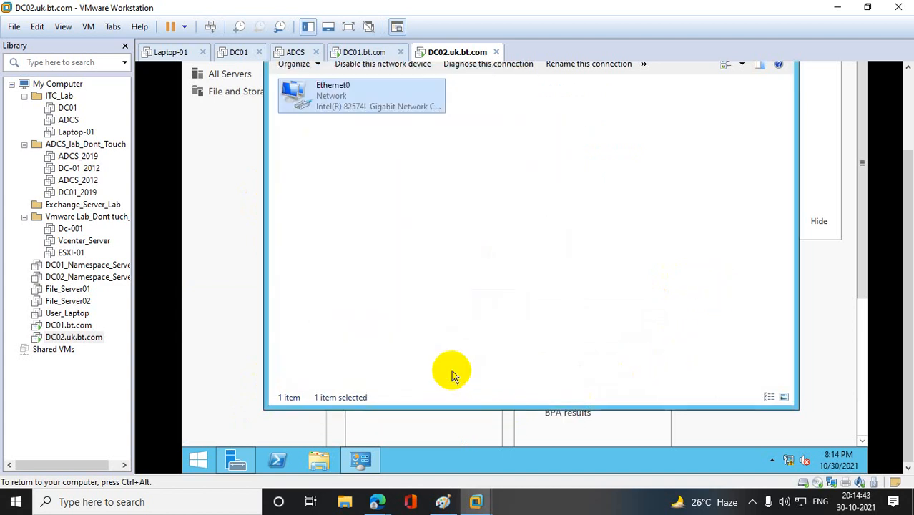
pyautogui.click(276, 461)
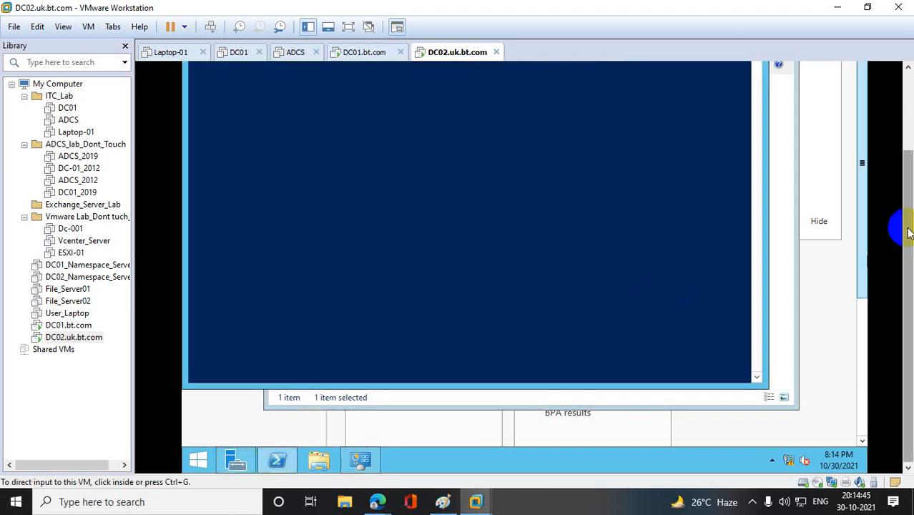
pyautogui.write('ping bt.com')
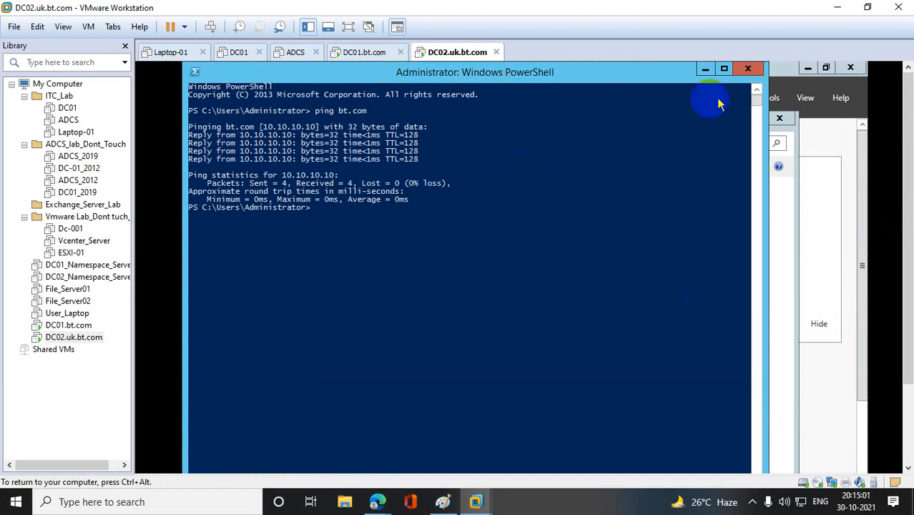
pyautogui.click(747, 68)
pyautogui.click(780, 121)
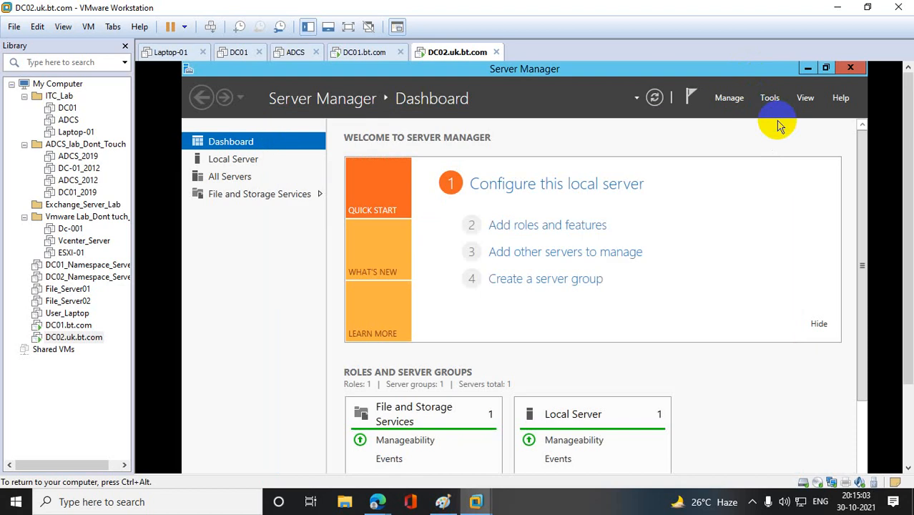
# - Start adding a role to the local server with default installation options, and select Active Directory Domain Services with its required features
pyautogui.click(542, 224)
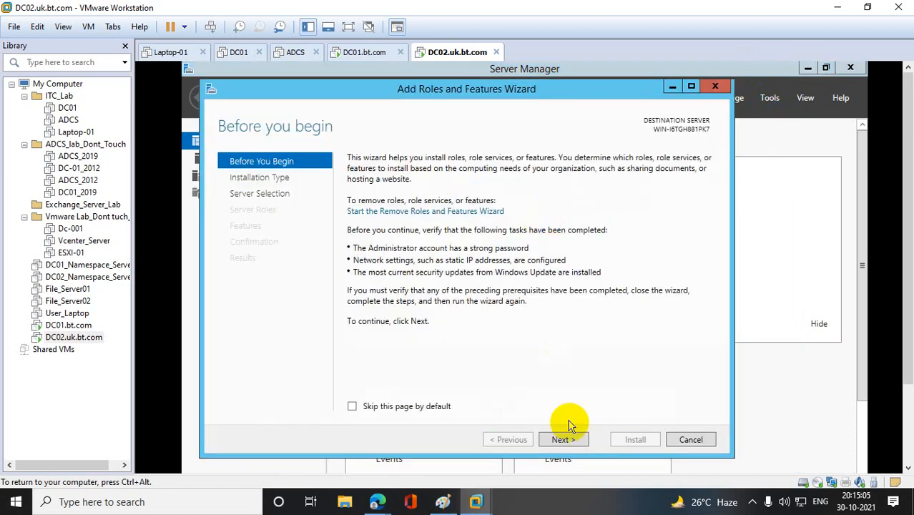
pyautogui.click(570, 441)
pyautogui.click(570, 441)
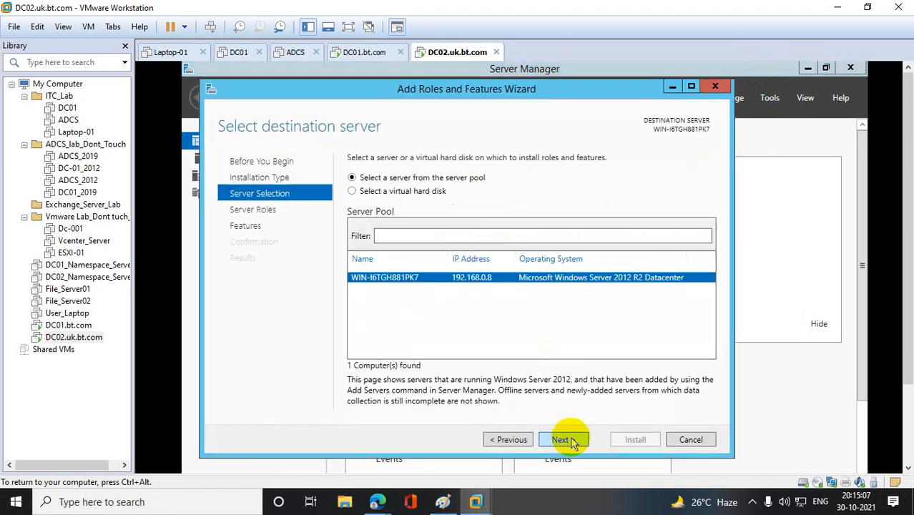
pyautogui.click(565, 439)
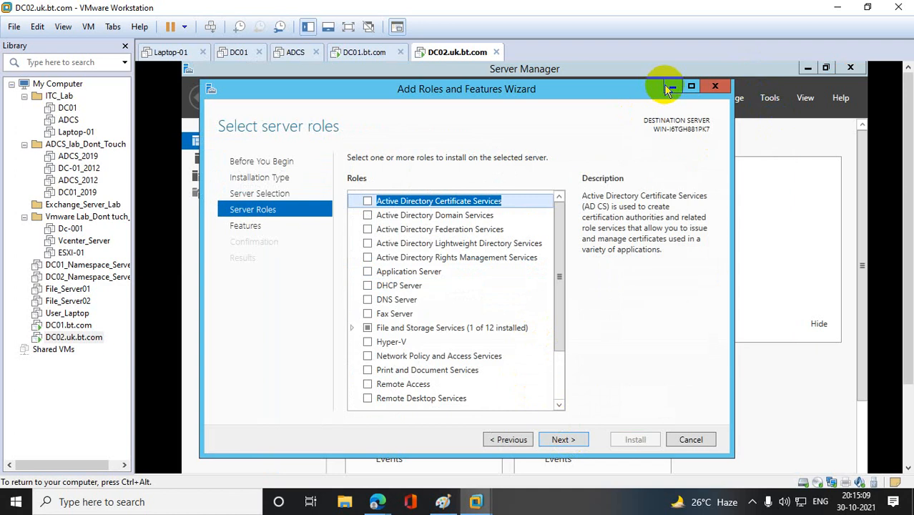
pyautogui.click(407, 215)
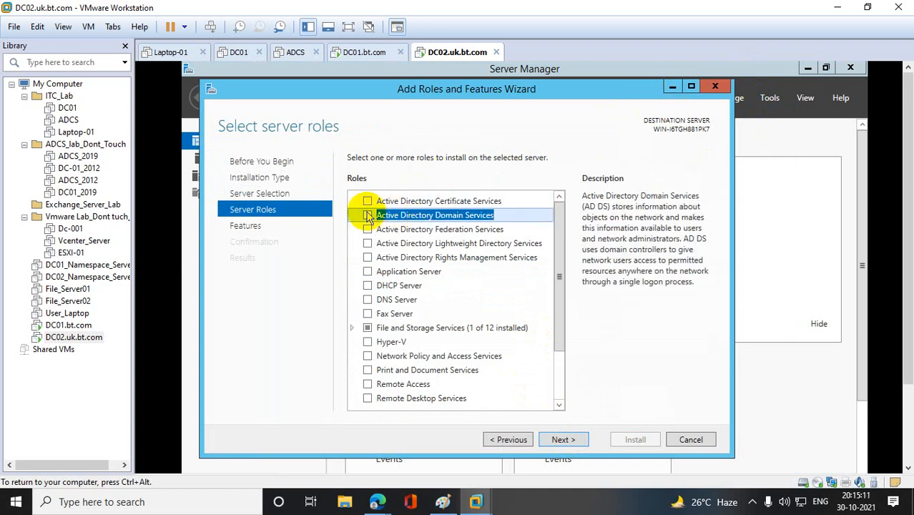
pyautogui.click(367, 215)
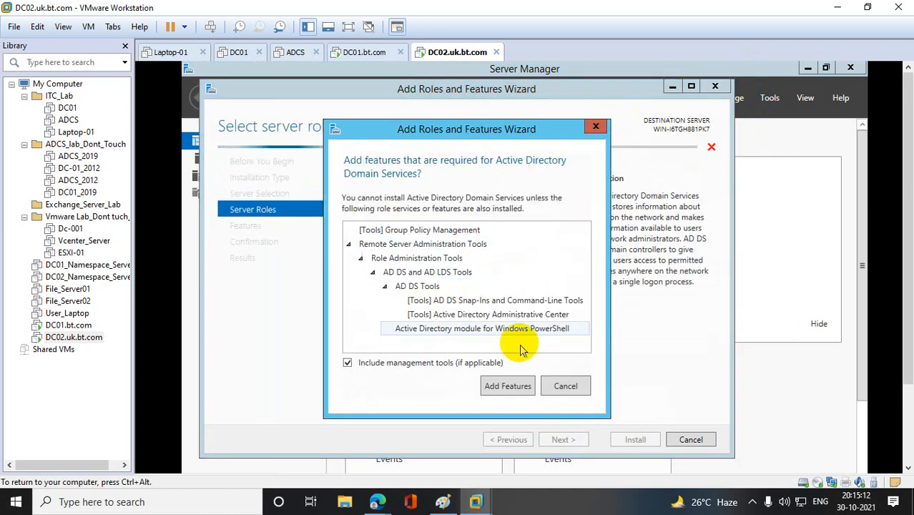
pyautogui.click(527, 386)
# - Keep the default features, install Active Directory Domain Services on DC02, and close the wizard once installation finishes
pyautogui.click(561, 440)
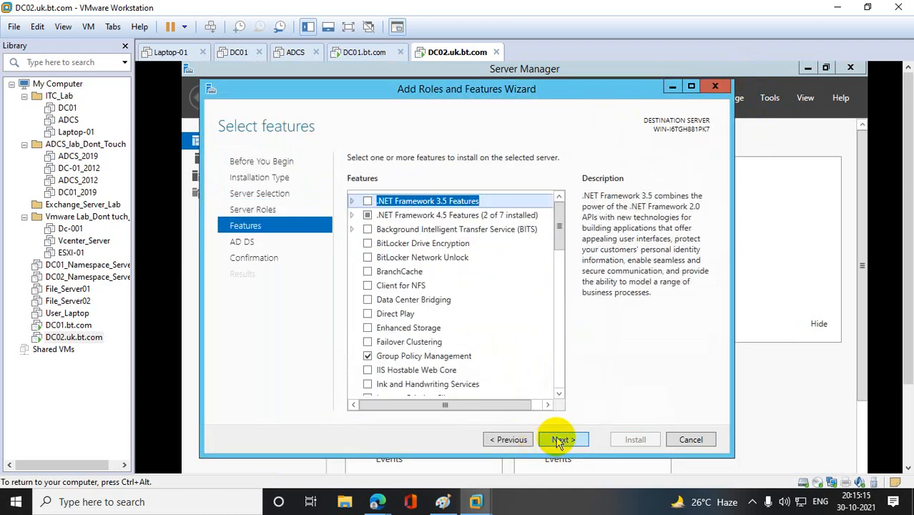
pyautogui.click(561, 440)
pyautogui.click(561, 440)
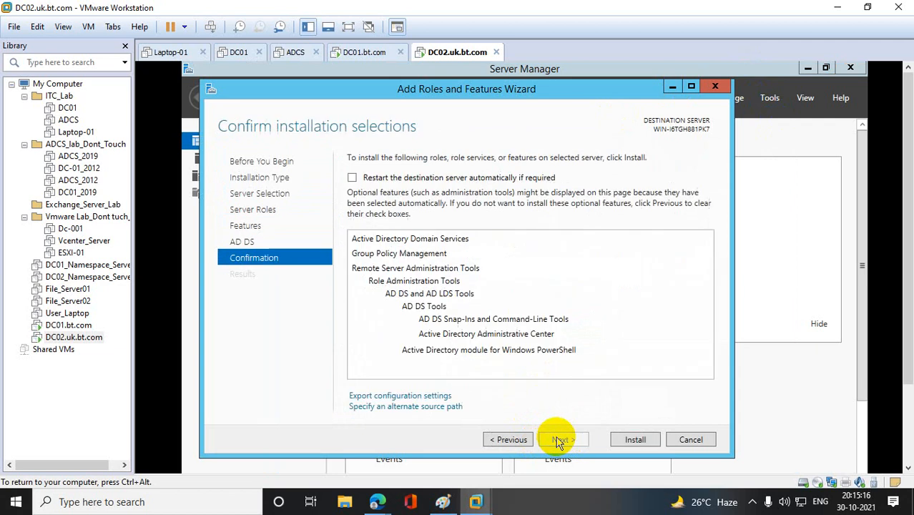
pyautogui.click(634, 440)
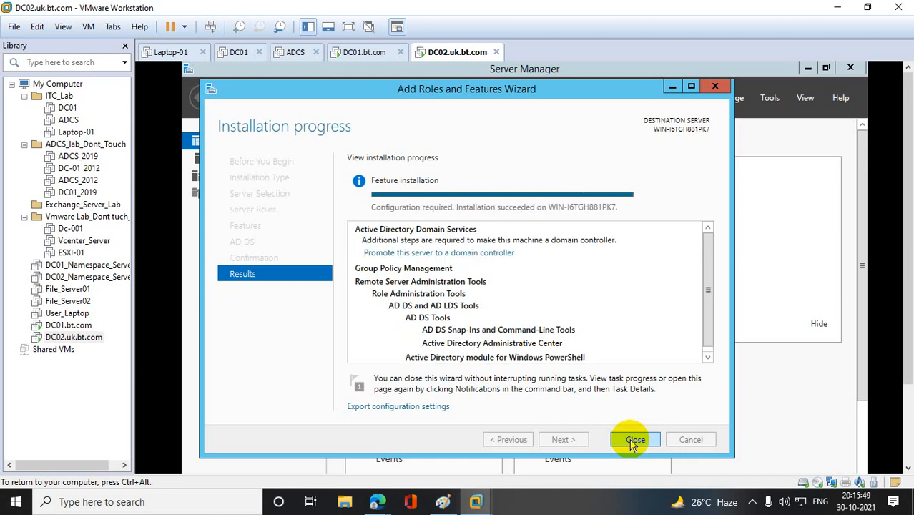
pyautogui.click(715, 86)
# - Open the Computer Name/Domain Changes dialog from DC02's advanced system settings
pyautogui.moveTo(907, 200); pyautogui.dragTo(907, 276)
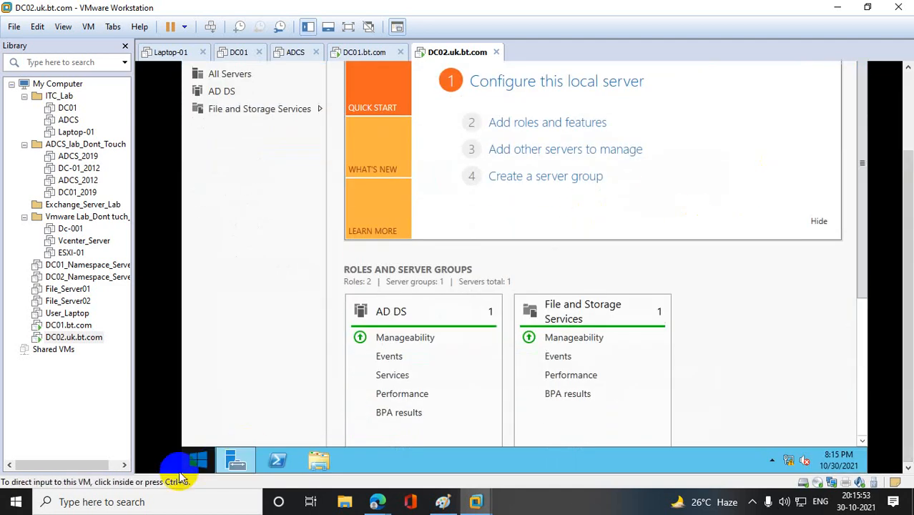
pyautogui.click(186, 457)
pyautogui.rightClick(320, 184)
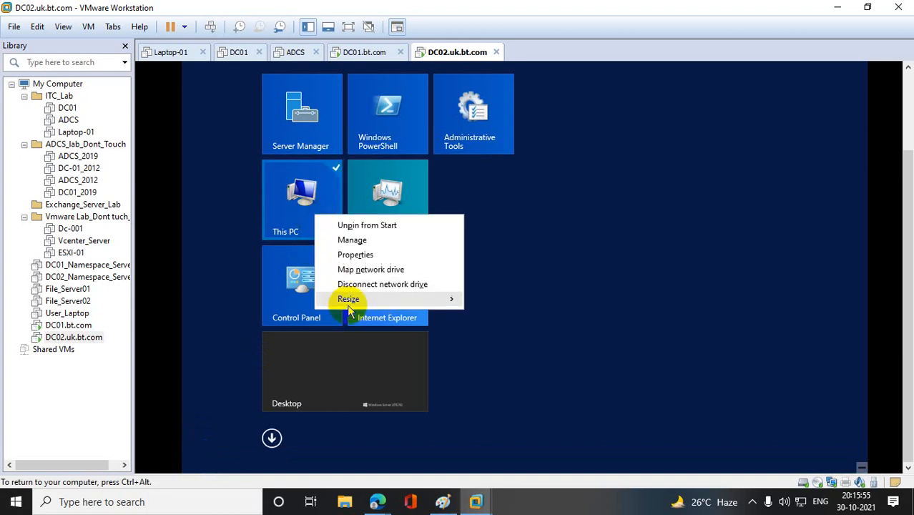
pyautogui.click(345, 239)
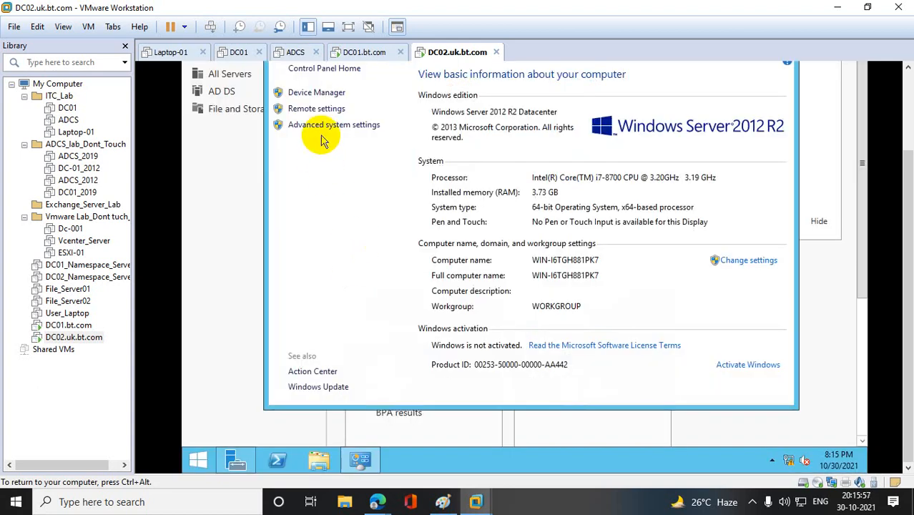
pyautogui.click(326, 125)
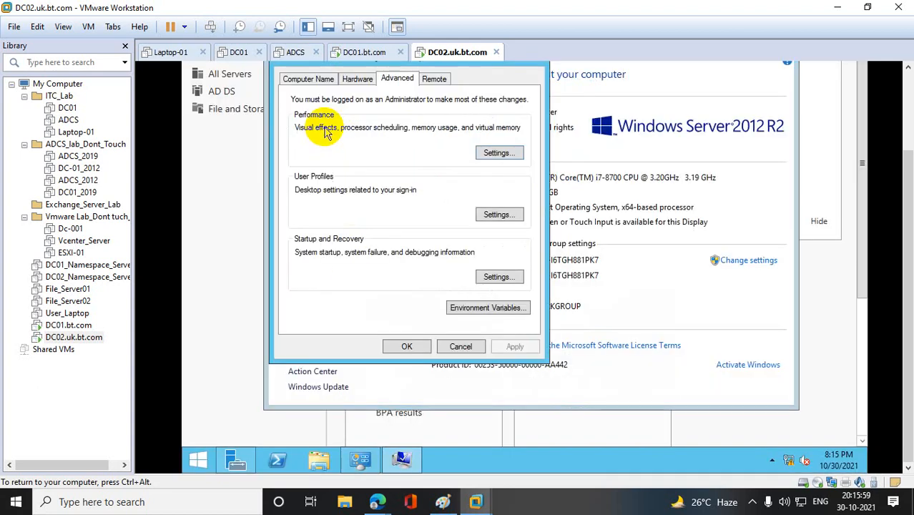
pyautogui.click(304, 77)
pyautogui.click(486, 212)
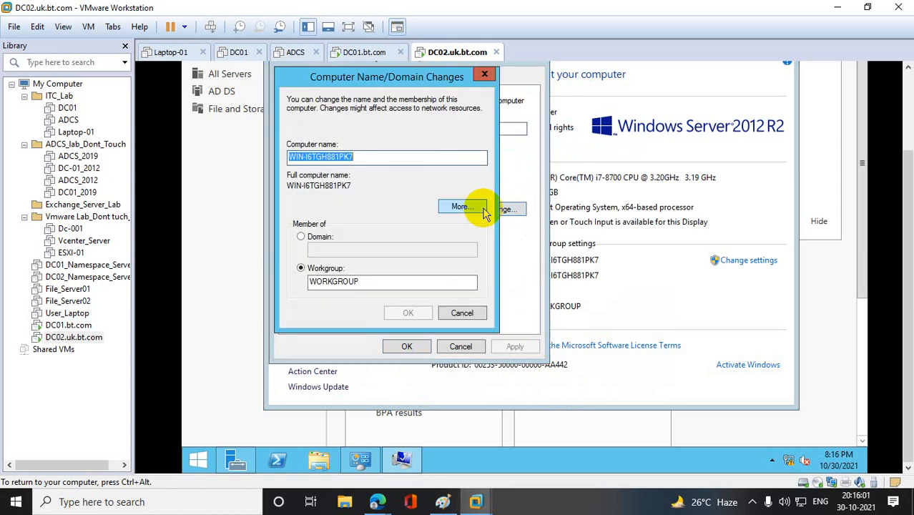
# - Set the computer name to DC02 and make the server a member of the bt.com domain
pyautogui.write('DSC02')
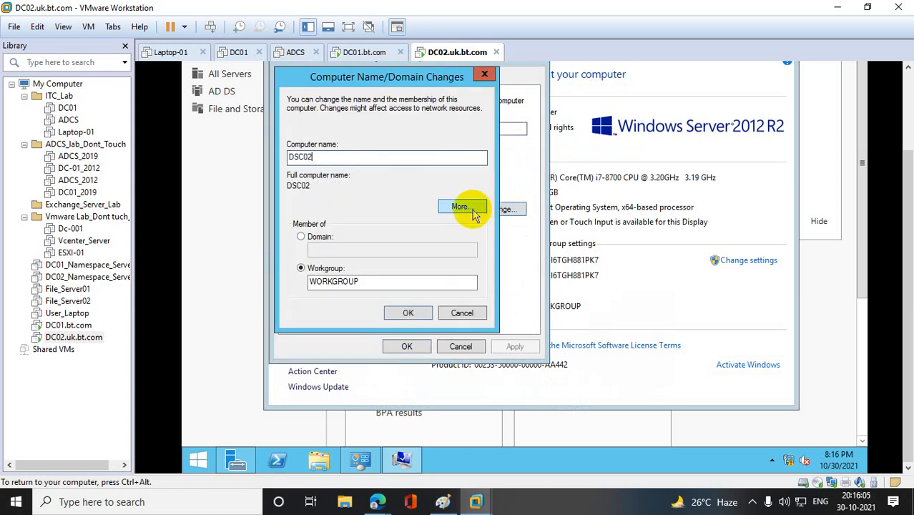
pyautogui.press('BackSpace')
pyautogui.press('BackSpace')
pyautogui.press('BackSpace')
pyautogui.press('BackSpace')
pyautogui.press('BackSpace')
pyautogui.write('DC02')
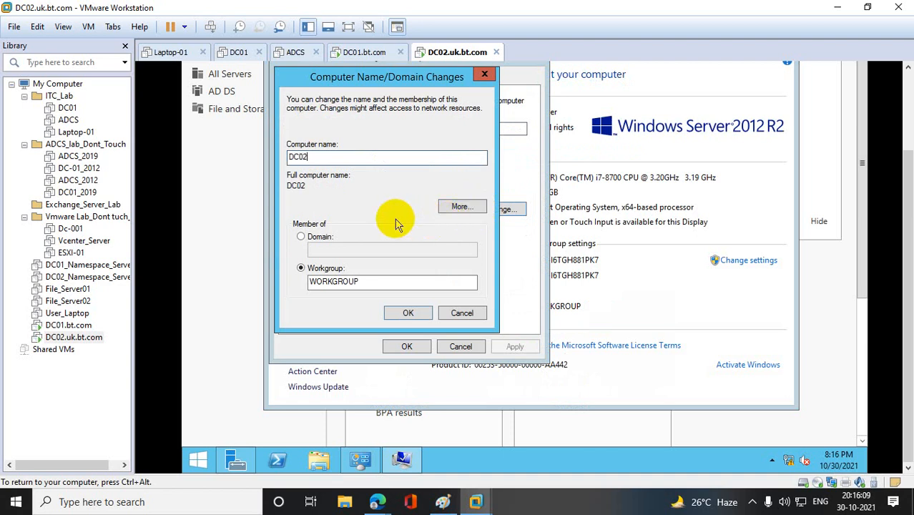
pyautogui.click(301, 237)
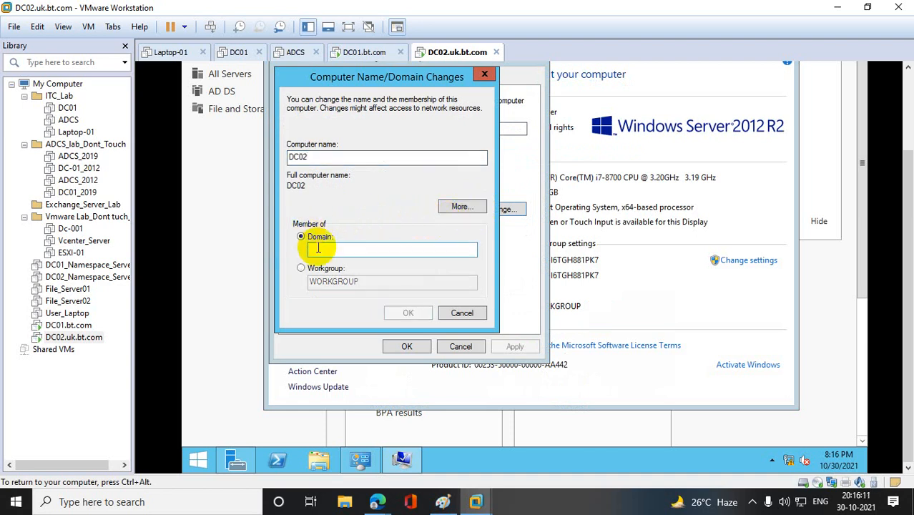
pyautogui.click(318, 248)
pyautogui.write('bt.com')
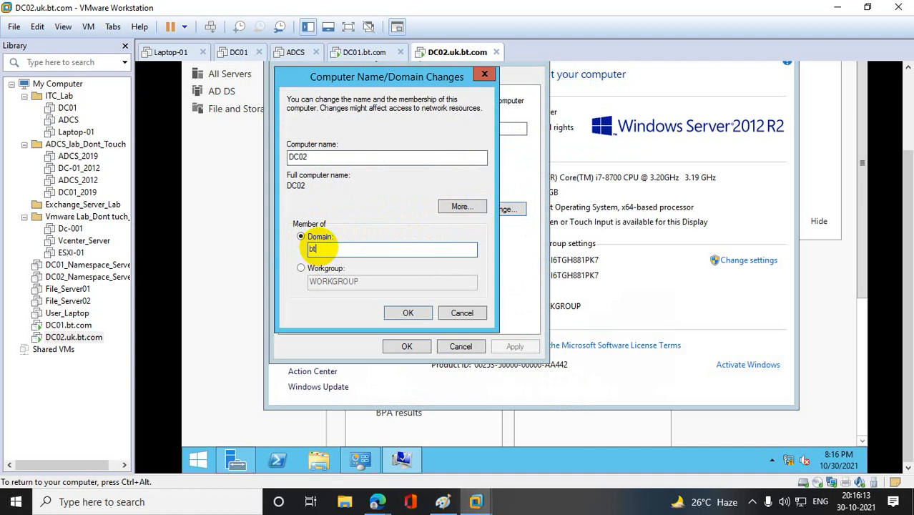
pyautogui.click(408, 313)
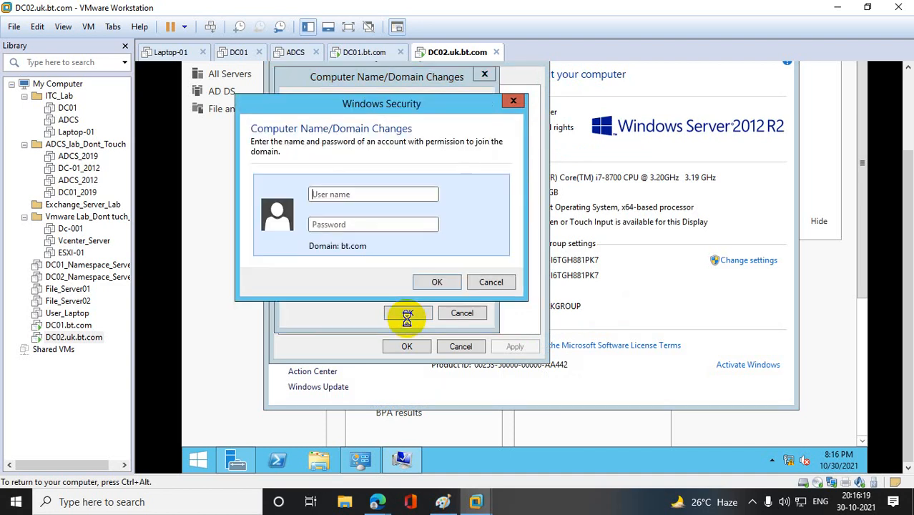
pyautogui.click(344, 193)
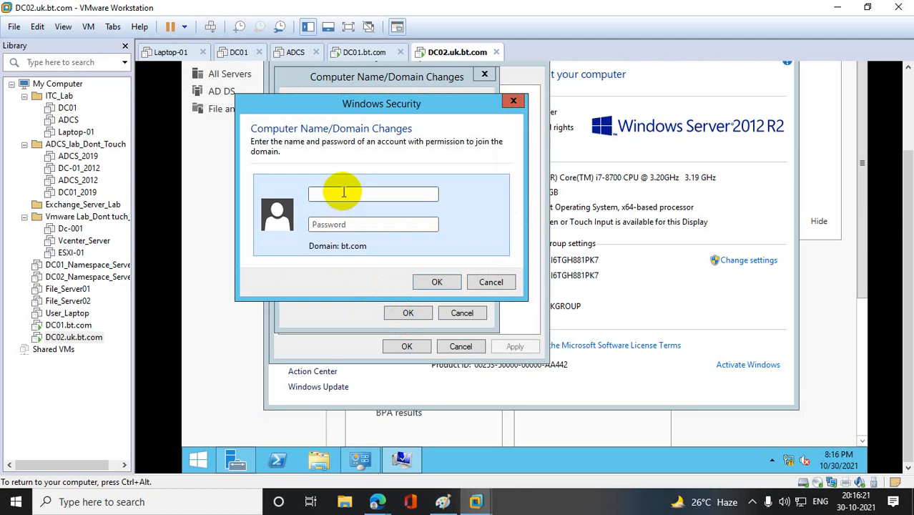
pyautogui.write('Administrator')
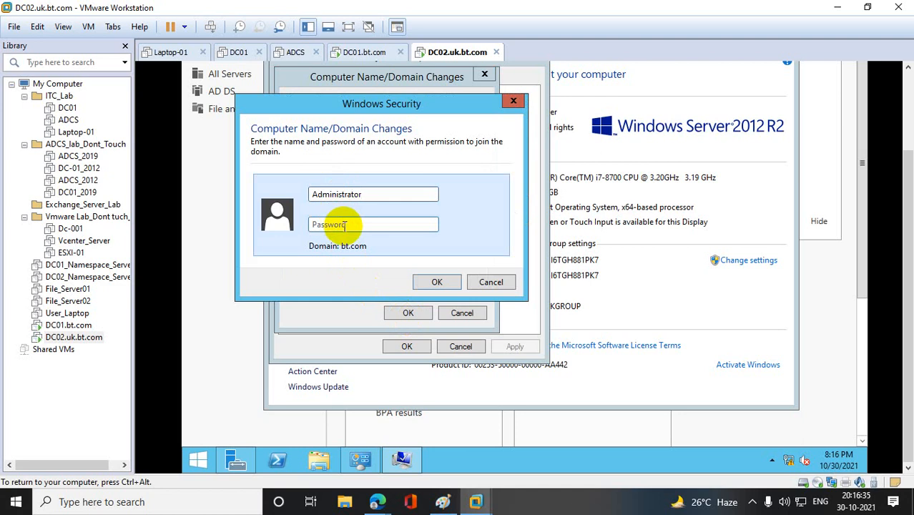
pyautogui.click(342, 227)
pyautogui.write('********')
pyautogui.press('BackSpace')
pyautogui.press('BackSpace')
pyautogui.press('BackSpace')
pyautogui.press('BackSpace')
pyautogui.press('BackSpace')
pyautogui.press('BackSpace')
pyautogui.press('BackSpace')
pyautogui.press('BackSpace')
# - Authorize the bt.com domain join with the domain user's account name and the account password
pyautogui.click(372, 197)
pyautogui.moveTo(372, 196); pyautogui.dragTo(294, 197)
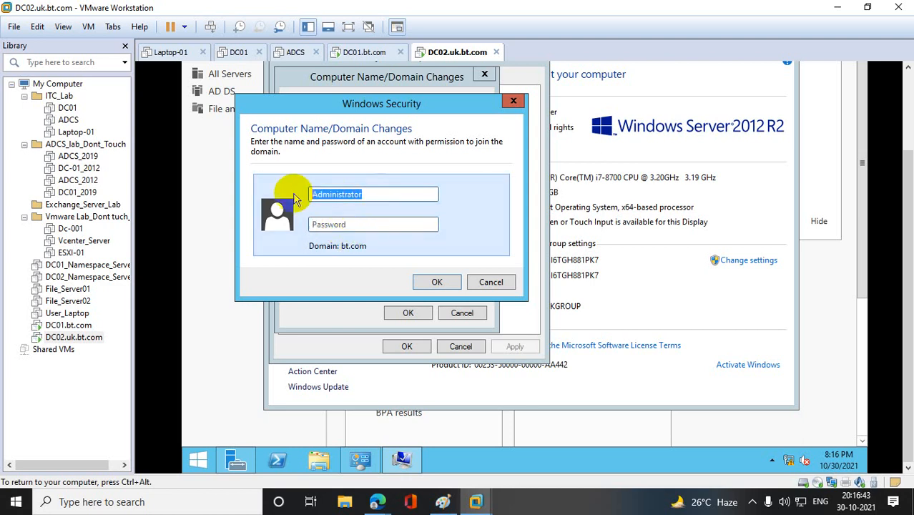
pyautogui.write('sidd')
pyautogui.press('Tab')
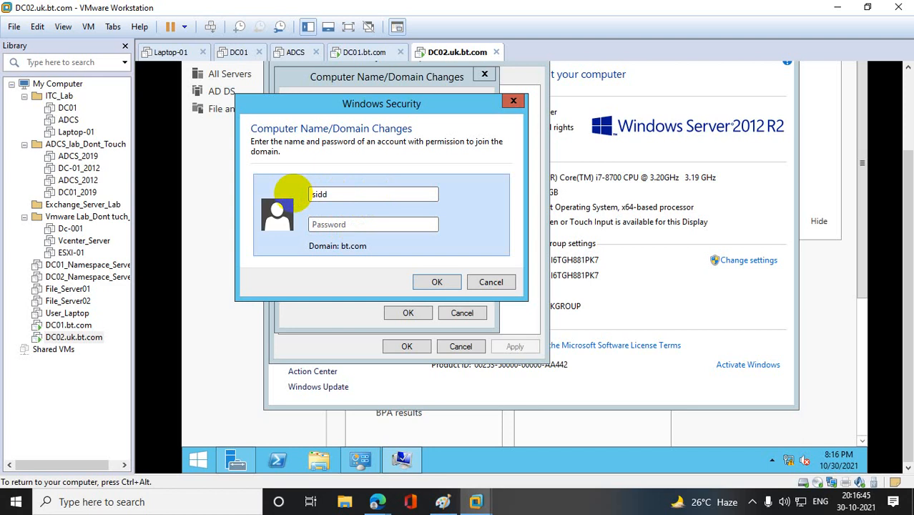
pyautogui.write('************')
pyautogui.click(439, 282)
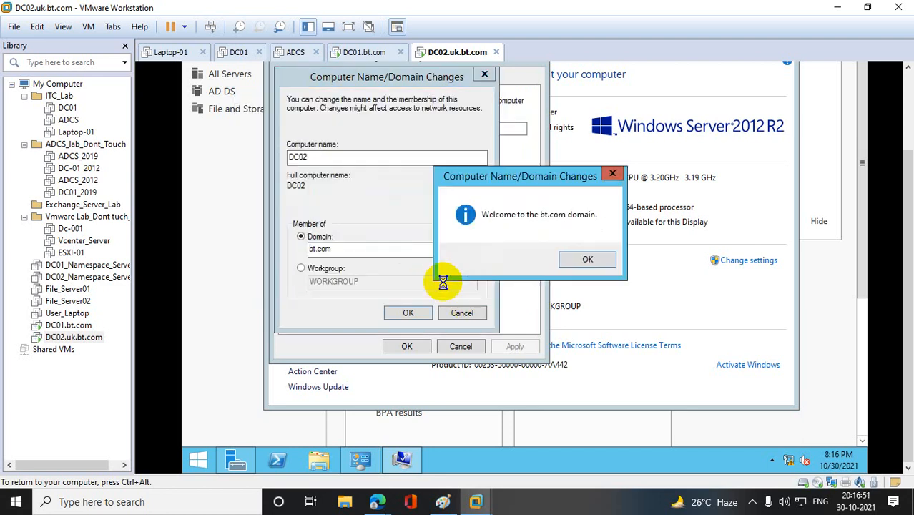
# - Acknowledge the domain join messages, close System Properties, and restart DC02 immediately to apply the changes
pyautogui.click(586, 260)
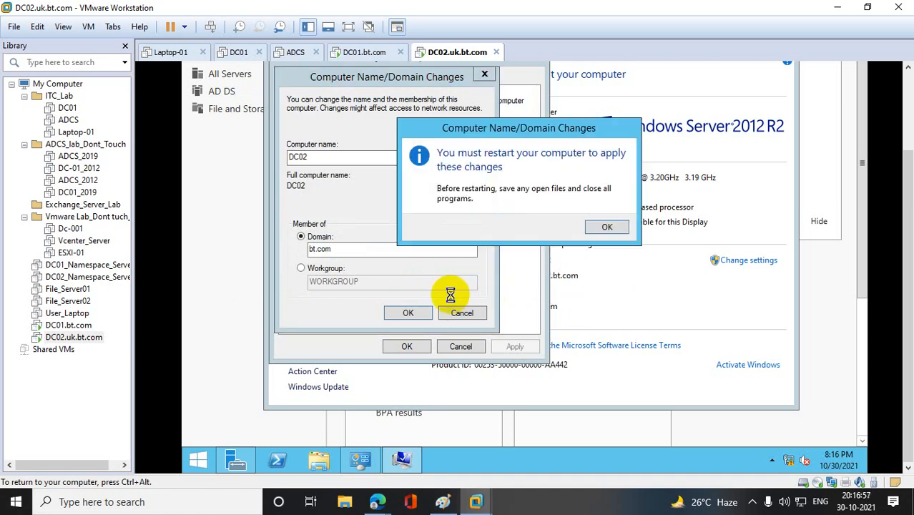
pyautogui.click(605, 227)
pyautogui.click(406, 346)
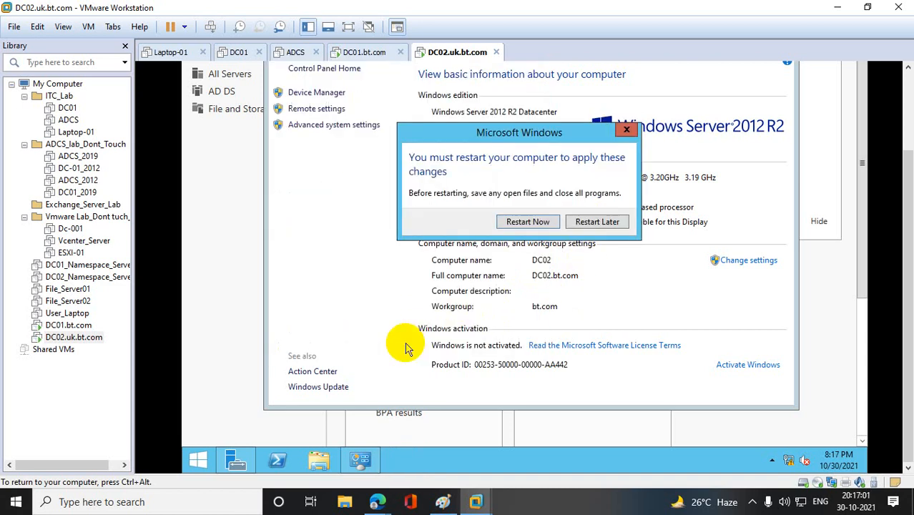
pyautogui.click(576, 220)
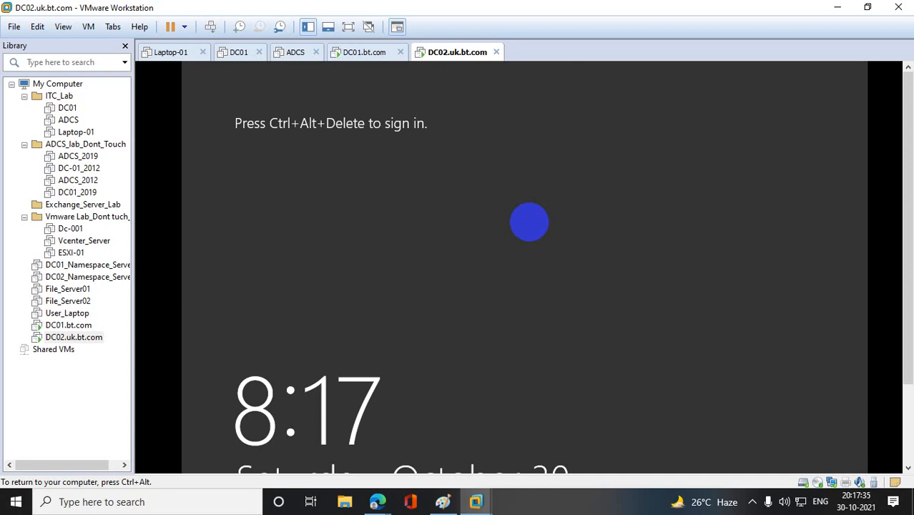
# - Sign in to the DC02.uk.bt.com machine as another user of the BT domain with the user name and account password
pyautogui.rightClick(100, 336)
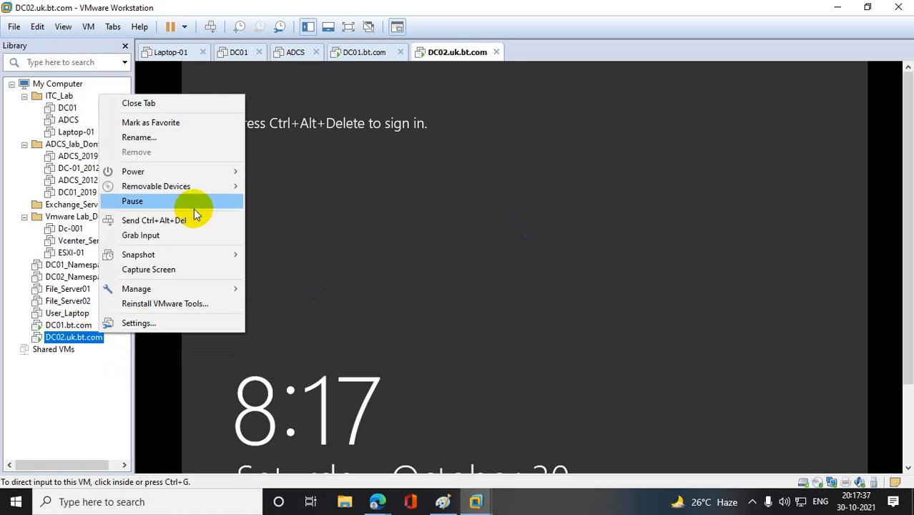
pyautogui.click(175, 219)
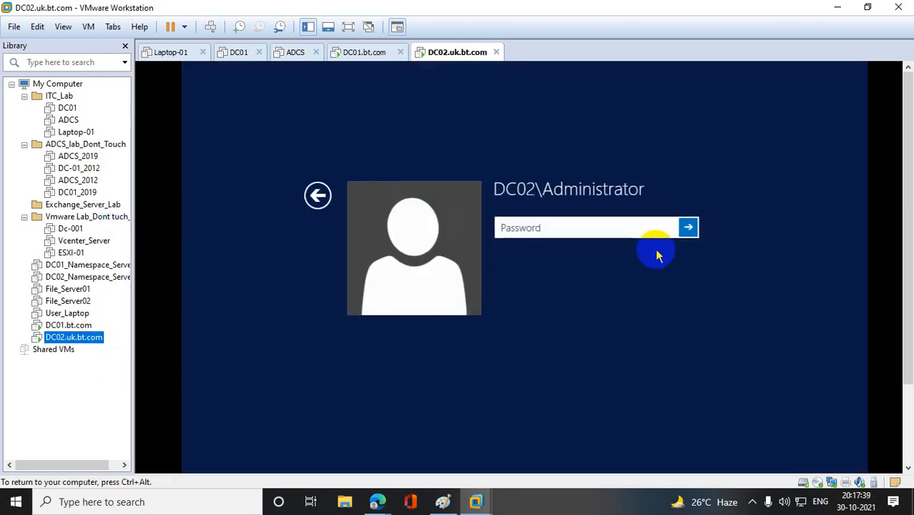
pyautogui.click(317, 195)
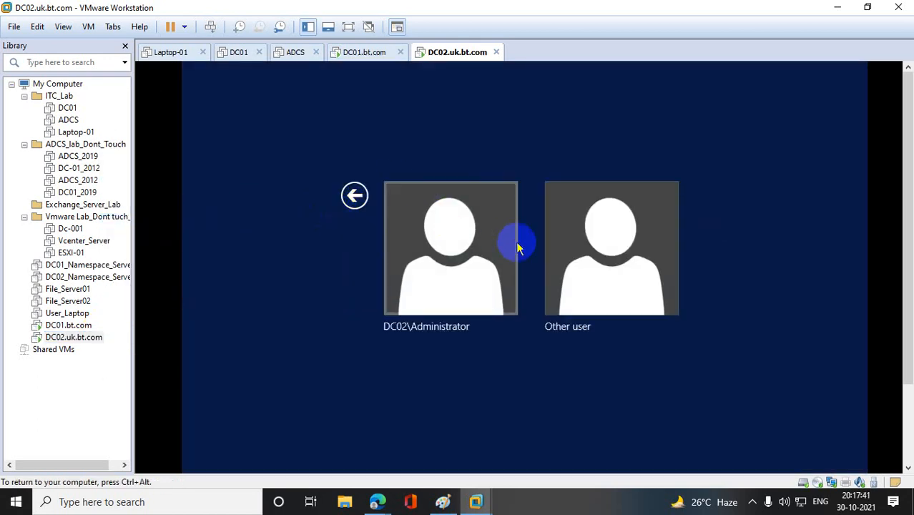
pyautogui.click(561, 249)
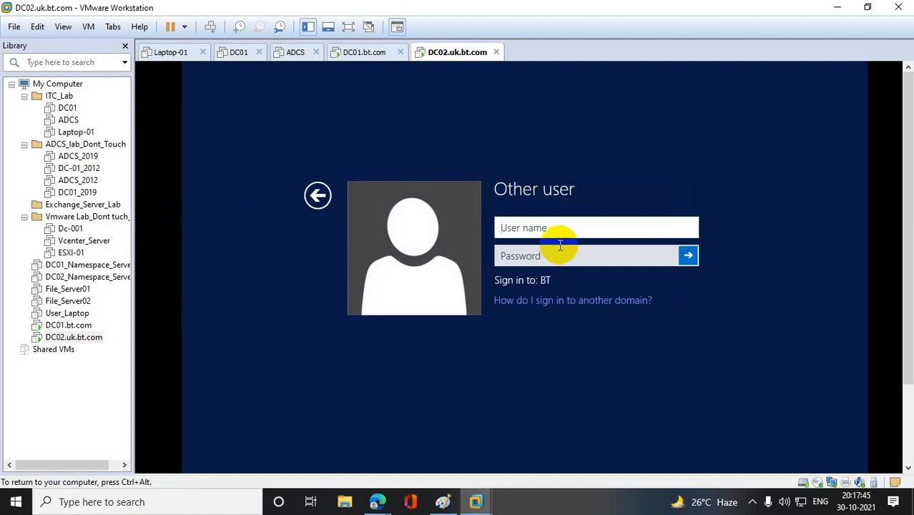
pyautogui.write('sidd')
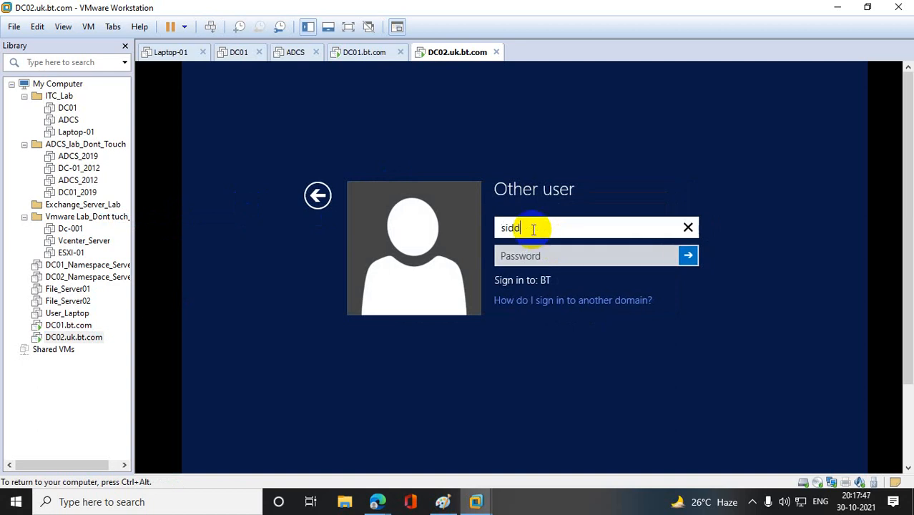
pyautogui.press('Tab')
pyautogui.write('●●●●')
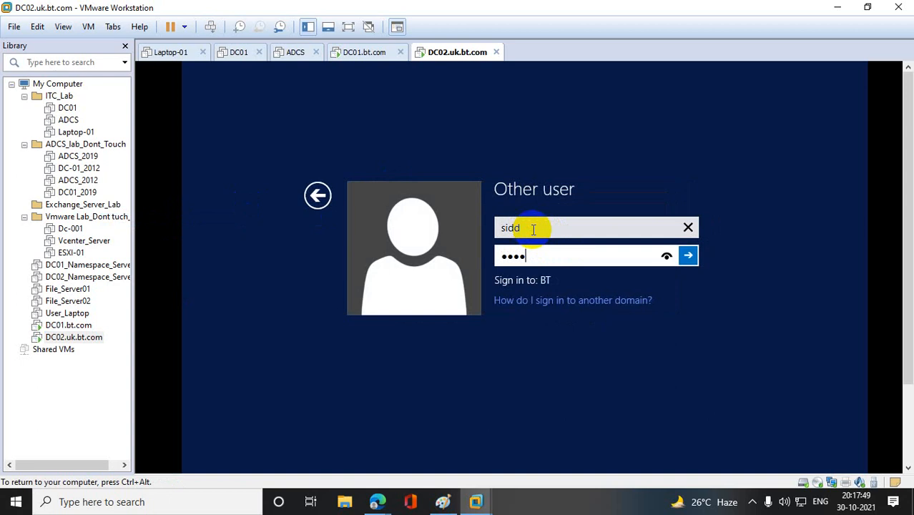
pyautogui.write('●●●●●●●●')
pyautogui.press('Return')
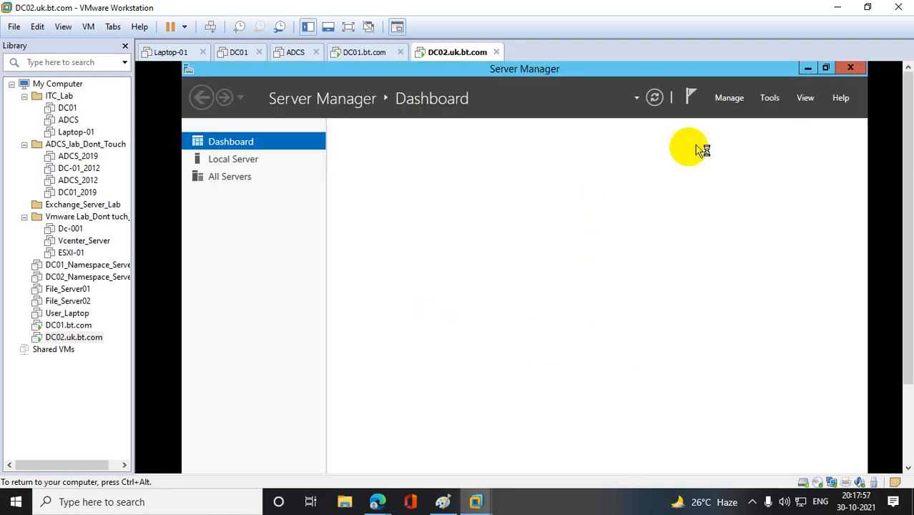
# - Close Server Manager on DC02 and dismiss the VMware Tools log-off message without logging off
pyautogui.click(850, 68)
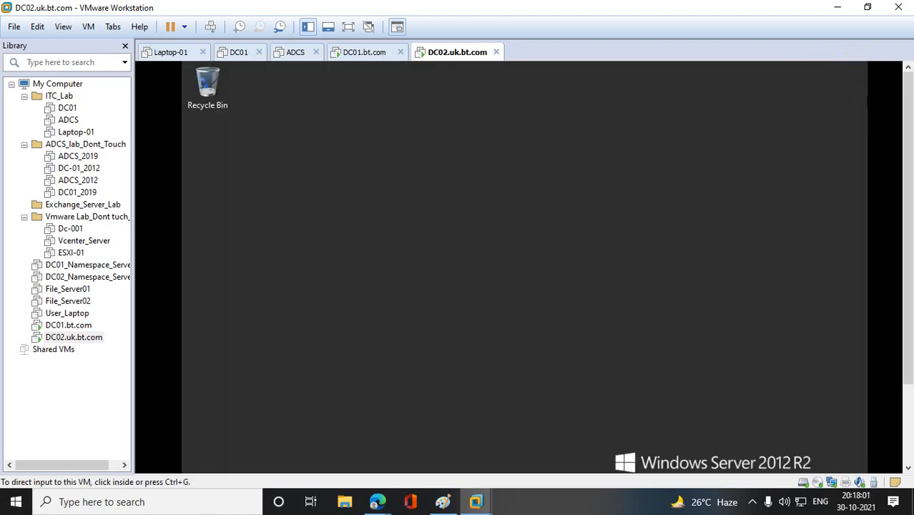
pyautogui.moveTo(909, 140); pyautogui.dragTo(909, 230)
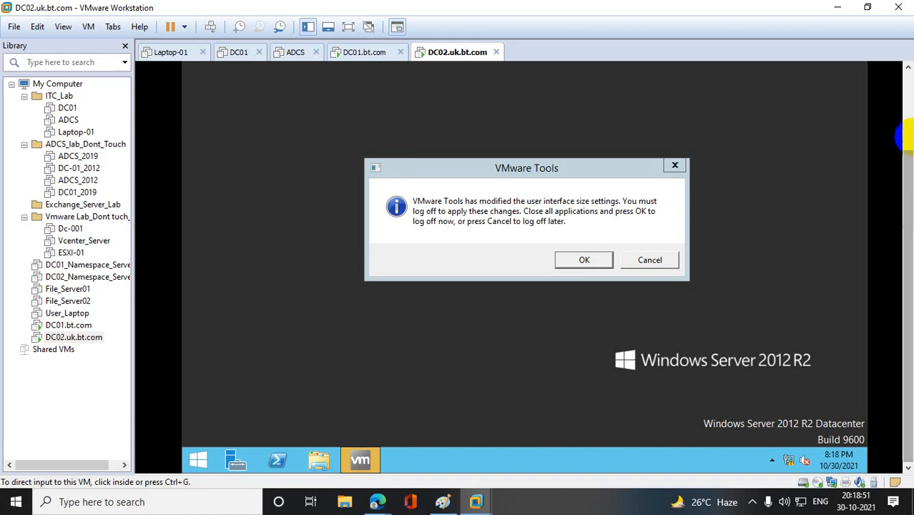
pyautogui.click(676, 169)
pyautogui.click(676, 169)
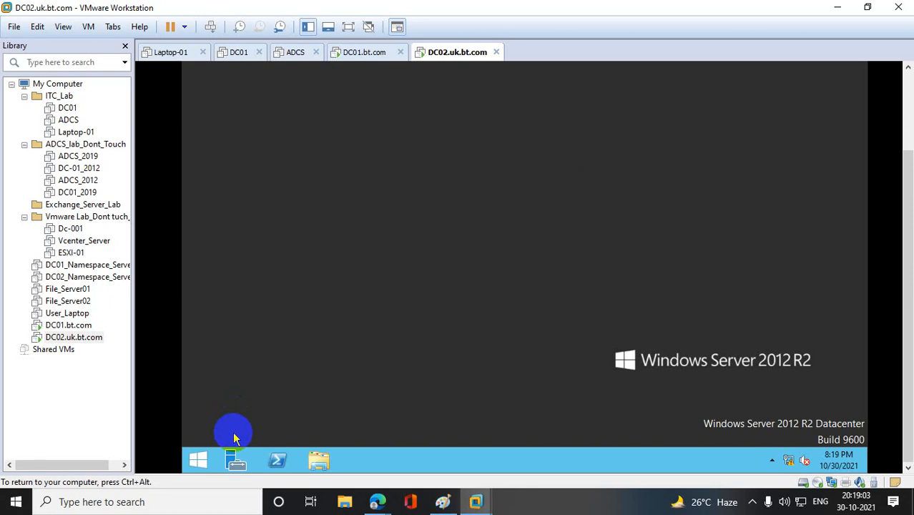
pyautogui.click(197, 459)
pyautogui.click(198, 460)
pyautogui.click(274, 456)
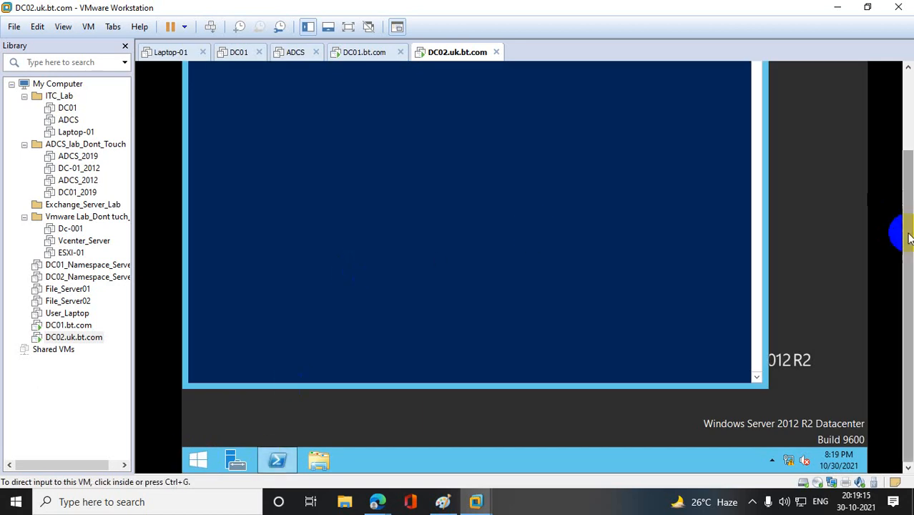
pyautogui.moveTo(908, 234); pyautogui.dragTo(907, 156)
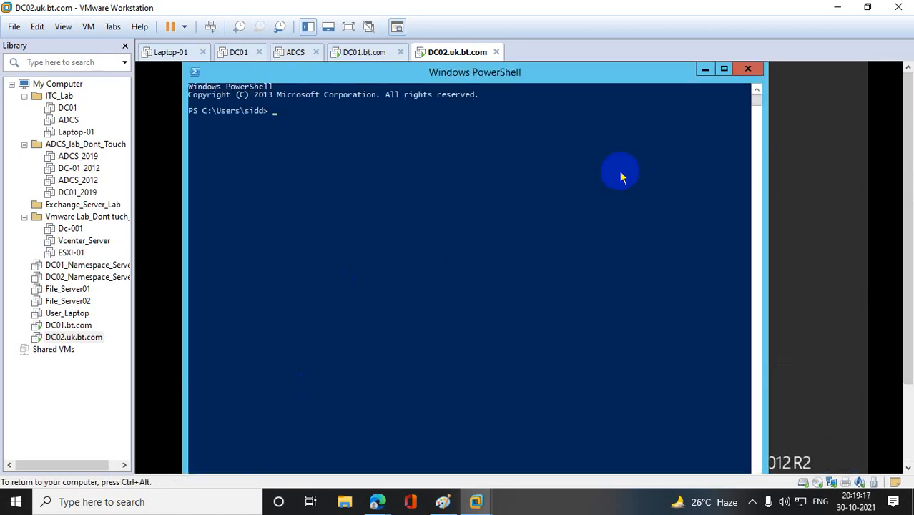
pyautogui.click(755, 68)
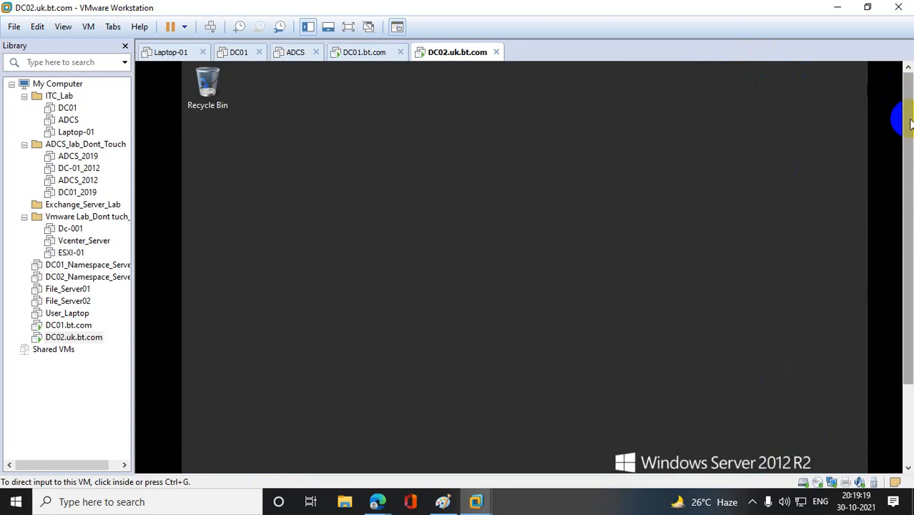
# - Open Server Manager again on DC02
pyautogui.moveTo(908, 123); pyautogui.dragTo(908, 208)
pyautogui.click(235, 461)
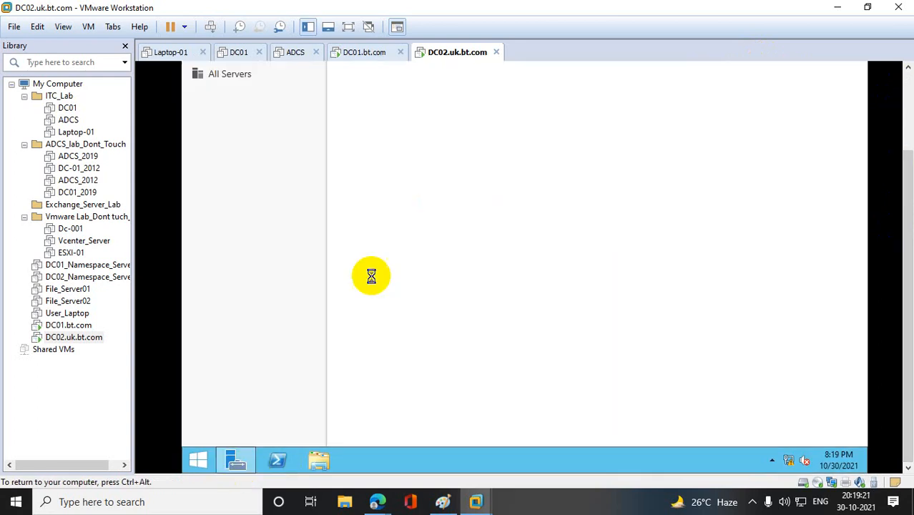
pyautogui.click(515, 126)
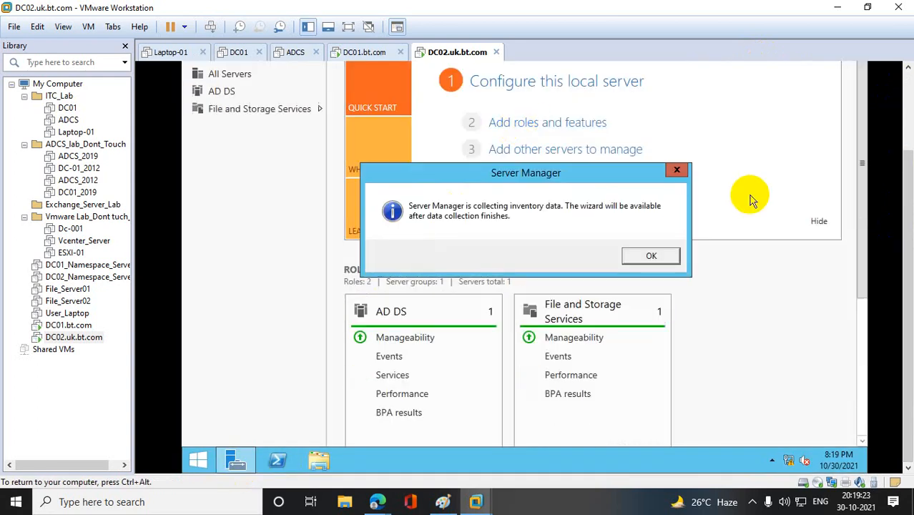
pyautogui.click(673, 170)
pyautogui.click(577, 122)
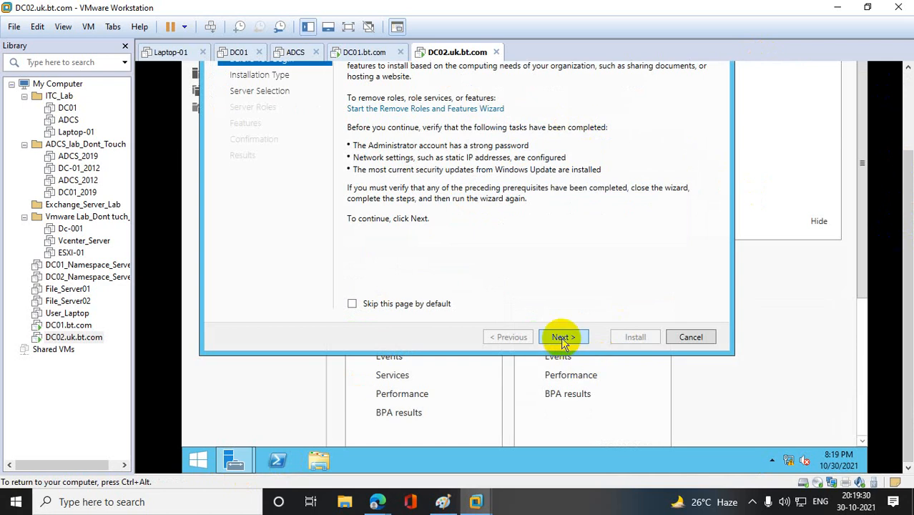
# - Switch to the DC01.bt.com machine and run dsa.msc to open Active Directory Users and Computers
pyautogui.click(76, 325)
pyautogui.rightClick(200, 458)
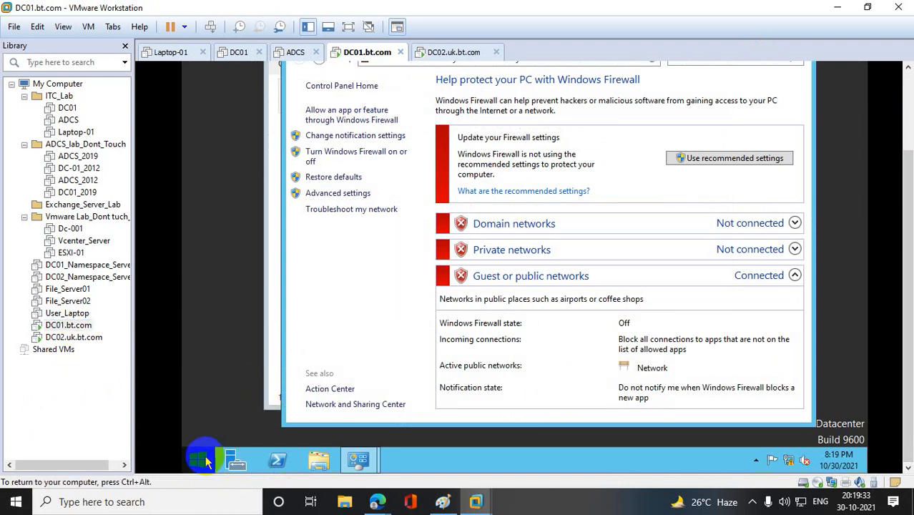
pyautogui.click(261, 407)
pyautogui.rightClick(195, 461)
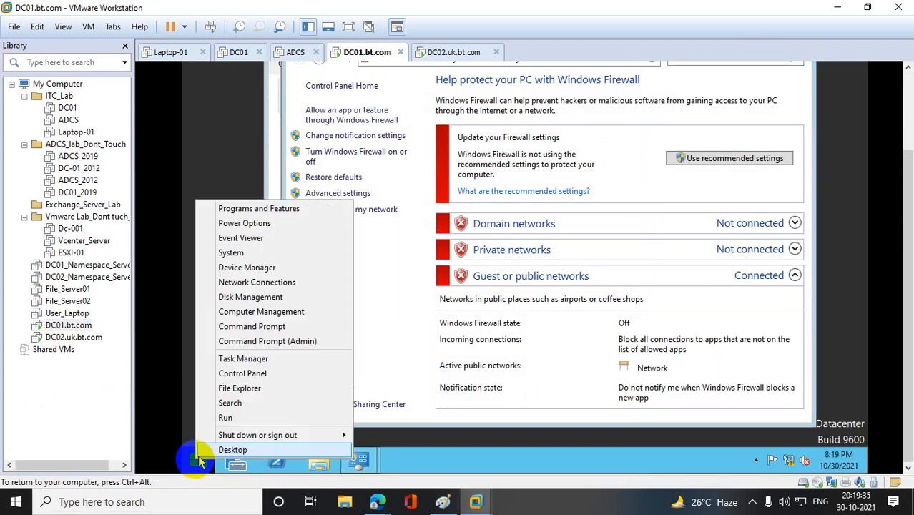
pyautogui.click(244, 422)
pyautogui.write('dsa.')
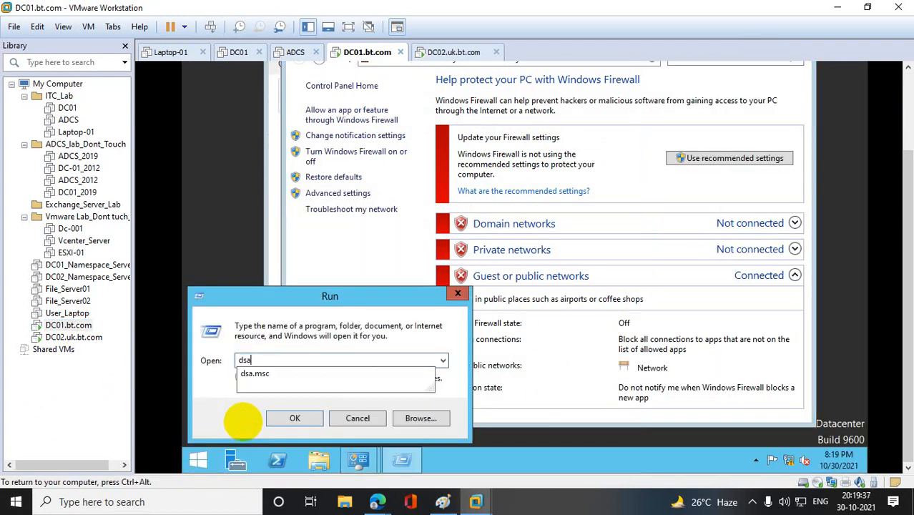
pyautogui.write('msc')
pyautogui.press('Return')
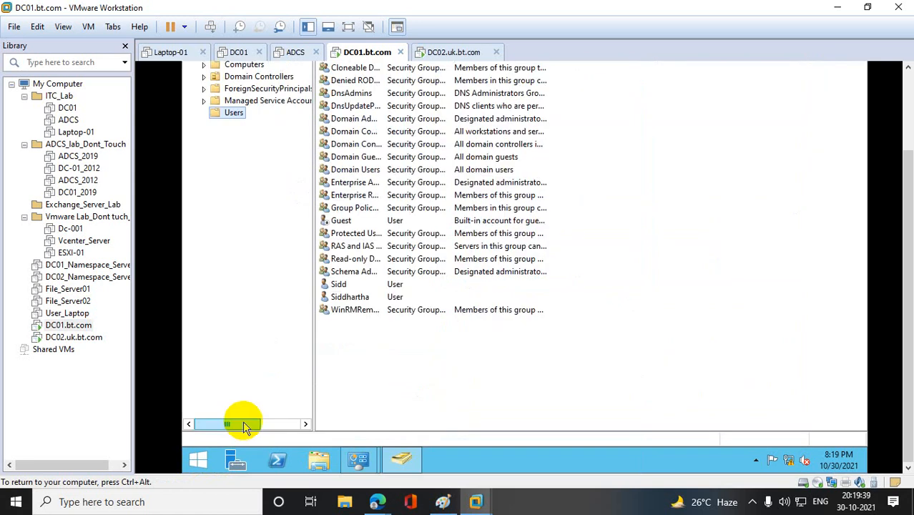
# - Check the Computers container of bt.com for the DC02 computer account
pyautogui.scroll(3, 904, 108)
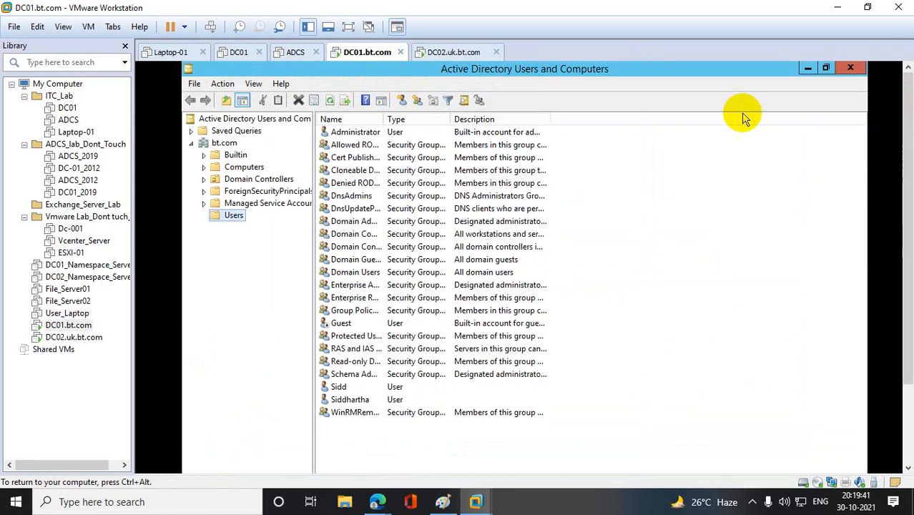
pyautogui.click(250, 168)
pyautogui.click(341, 132)
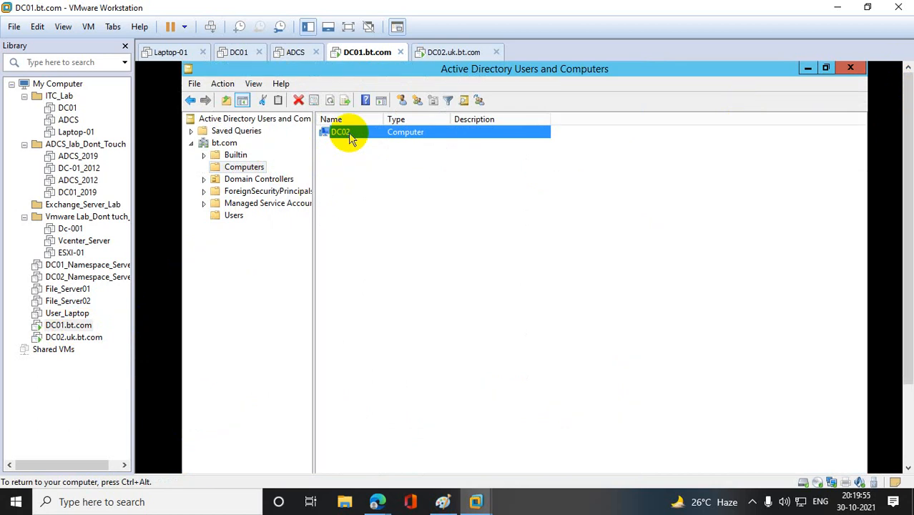
# - Return to DC02.uk.bt.com, close the Add Roles and Features Wizard, and start promoting the server to a domain controller
pyautogui.click(79, 337)
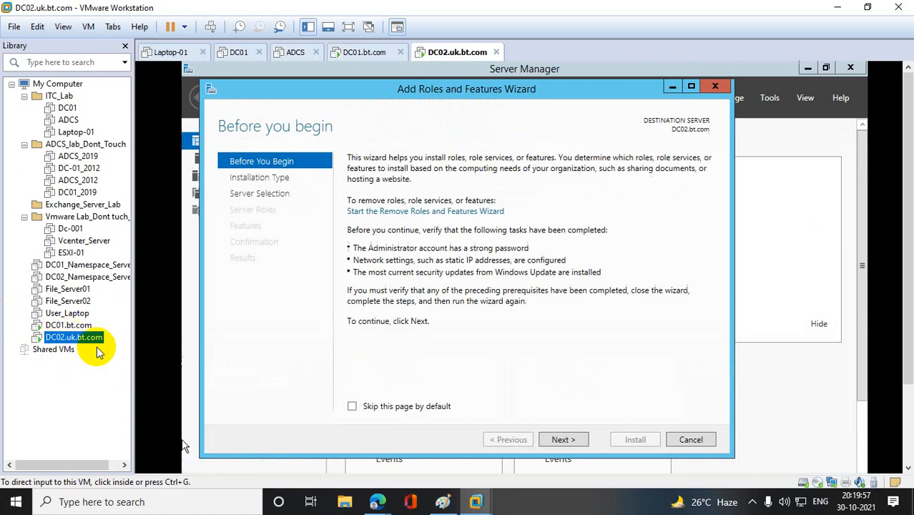
pyautogui.click(716, 87)
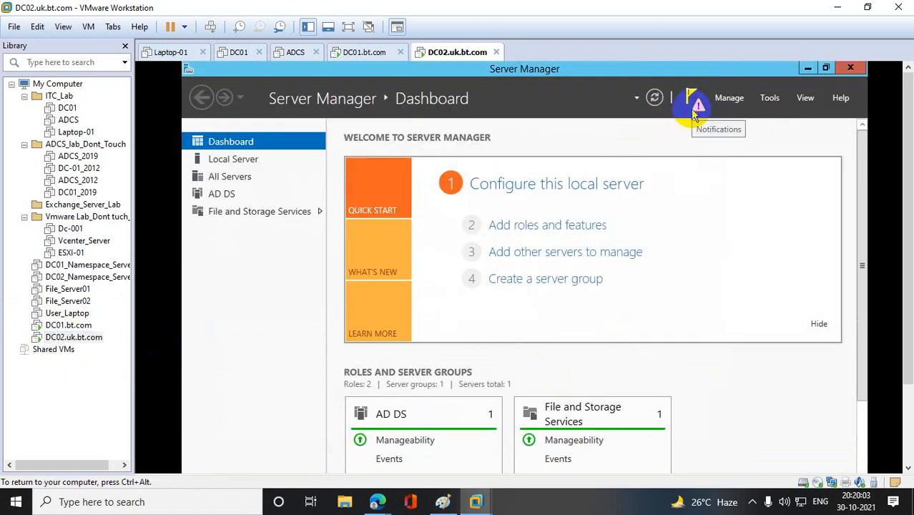
pyautogui.click(694, 107)
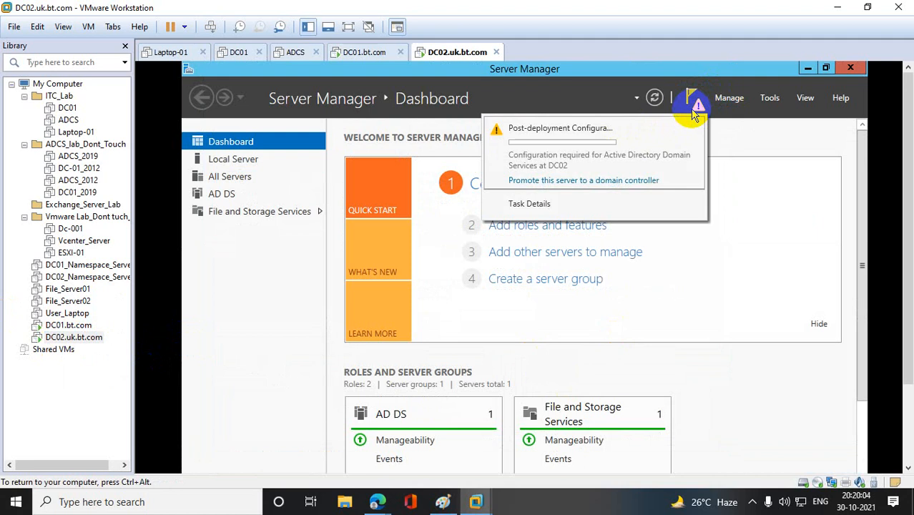
pyautogui.click(544, 181)
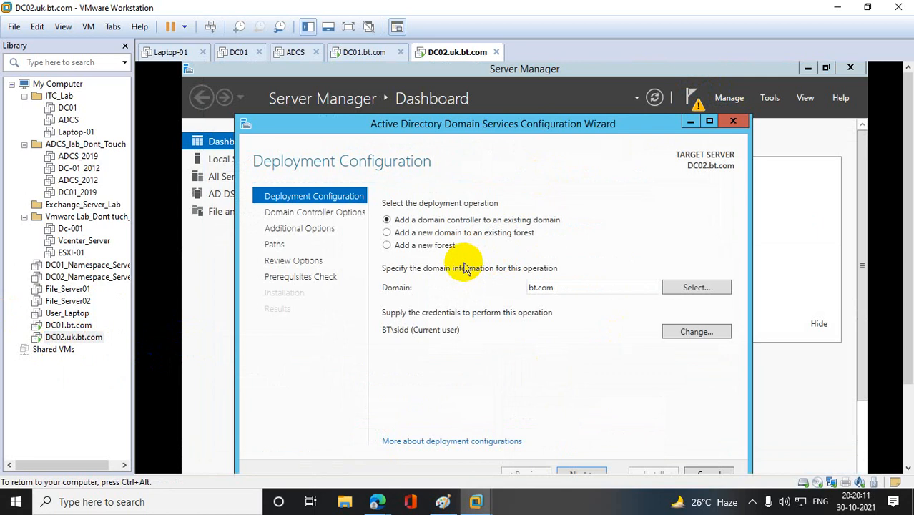
# - Configure the deployment to add a new child domain named uk under parent domain bt.com in the existing forest
pyautogui.moveTo(910, 246); pyautogui.dragTo(909, 278)
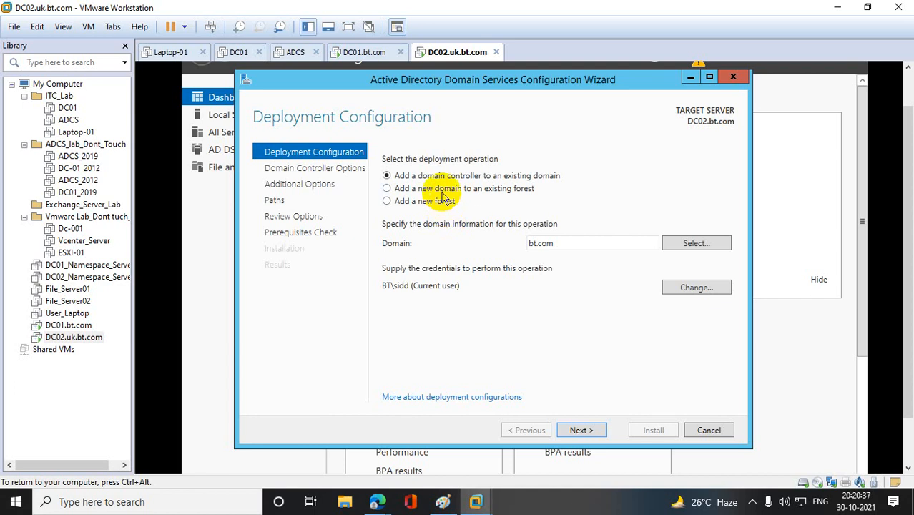
pyautogui.click(443, 190)
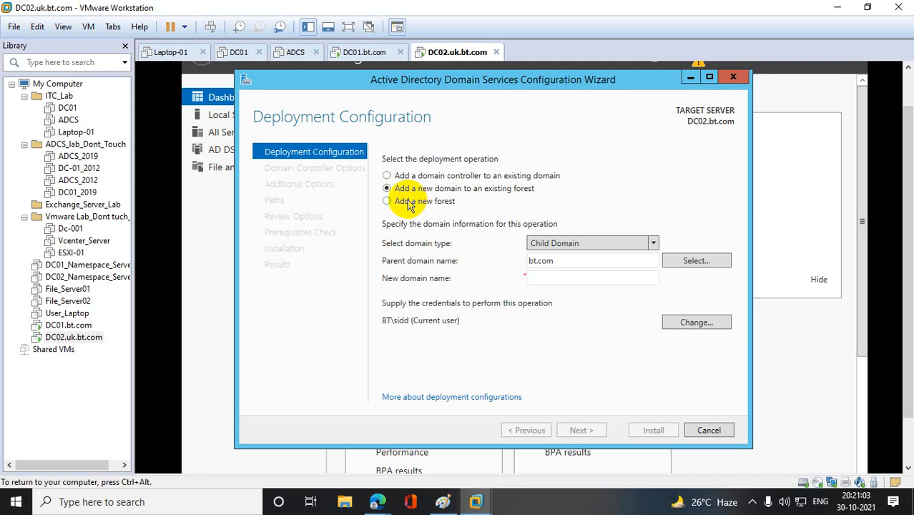
pyautogui.click(557, 284)
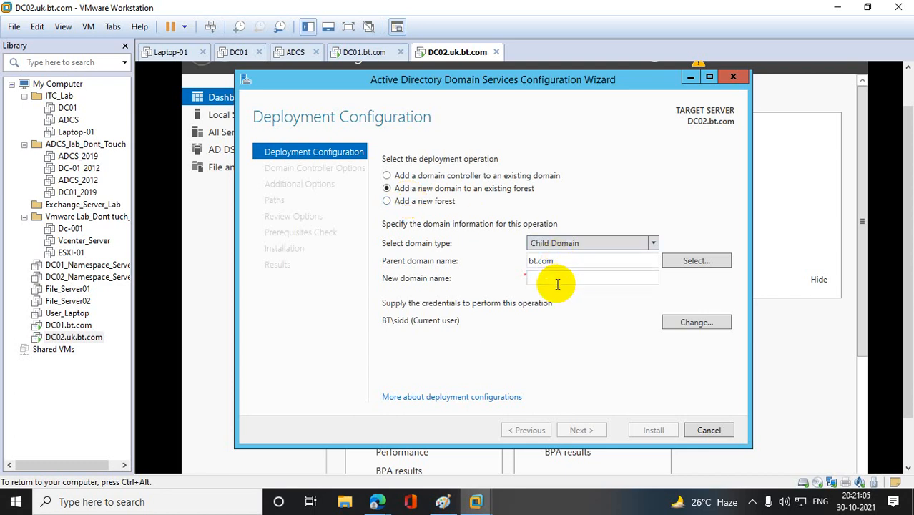
pyautogui.write('uk')
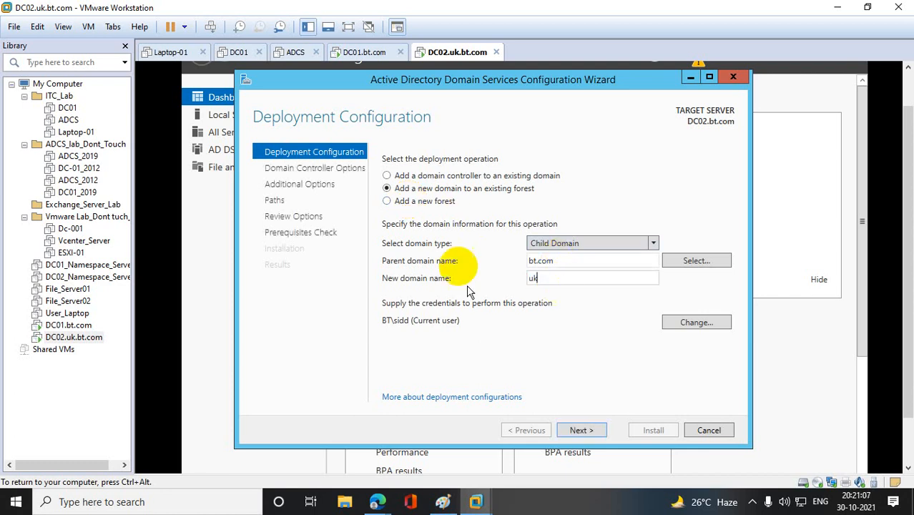
pyautogui.click(583, 434)
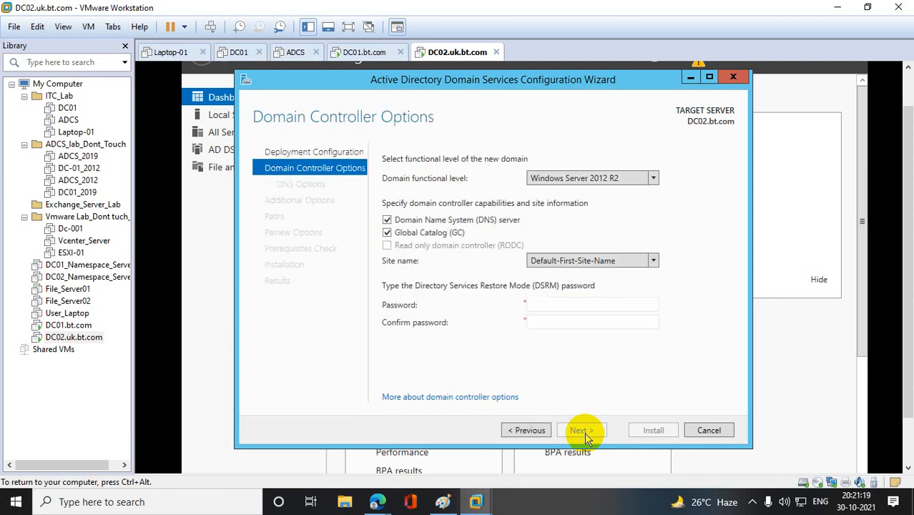
# - Enter and confirm the Directory Services Restore Mode password, keeping the default domain controller and DNS delegation options
pyautogui.click(591, 303)
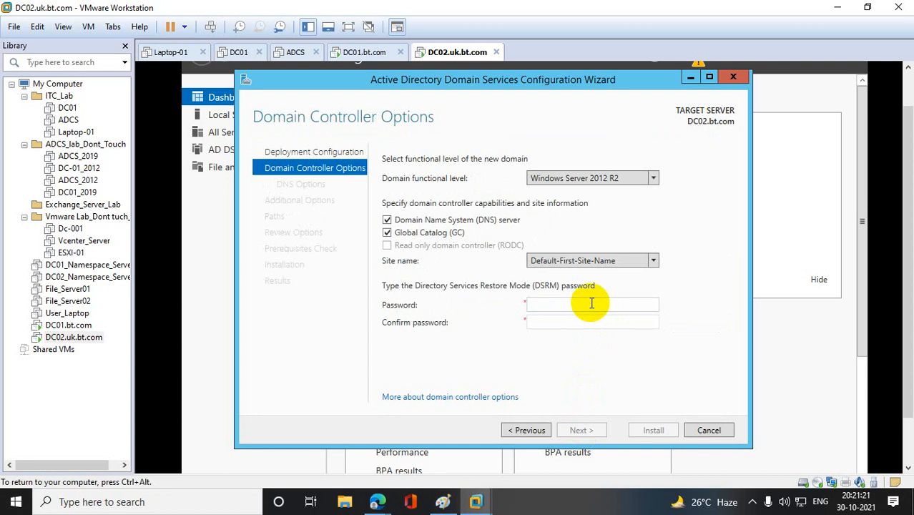
pyautogui.write('P@ssw0rd12334')
pyautogui.press('Tab')
pyautogui.write('P@ssw0rd12334')
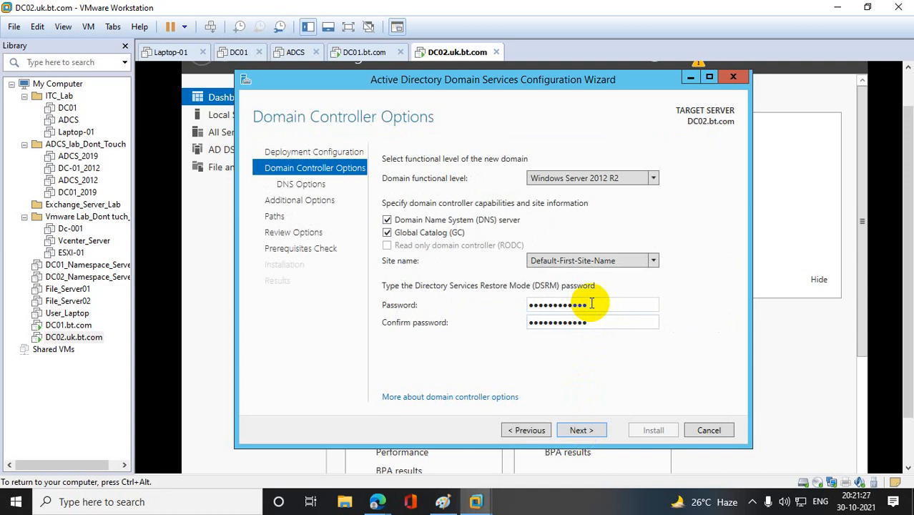
pyautogui.click(601, 429)
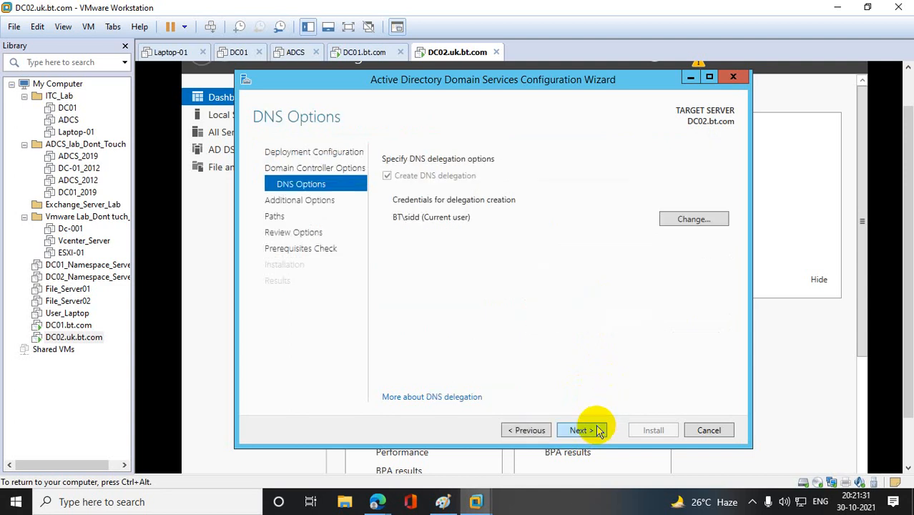
pyautogui.click(600, 430)
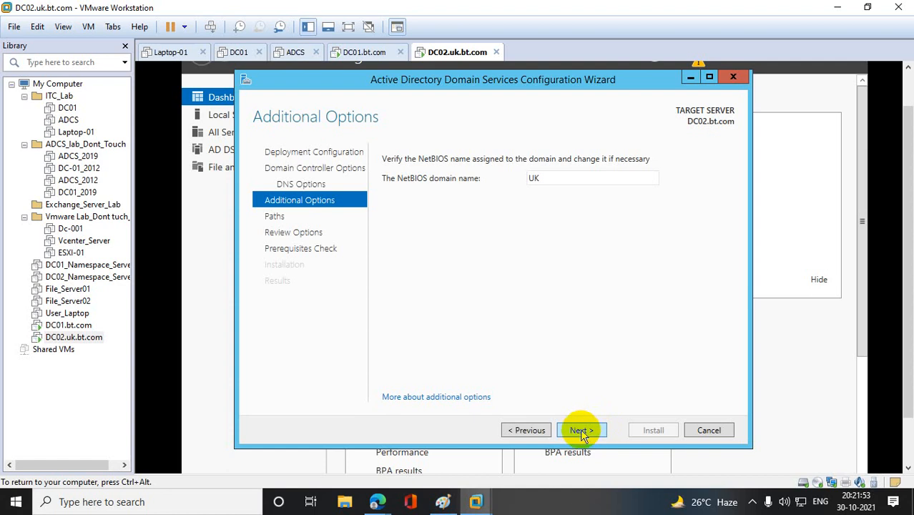
# - Accept the NetBIOS domain name UK, the default AD DS folder paths and the reviewed options, proceeding to the prerequisites check
pyautogui.click(580, 432)
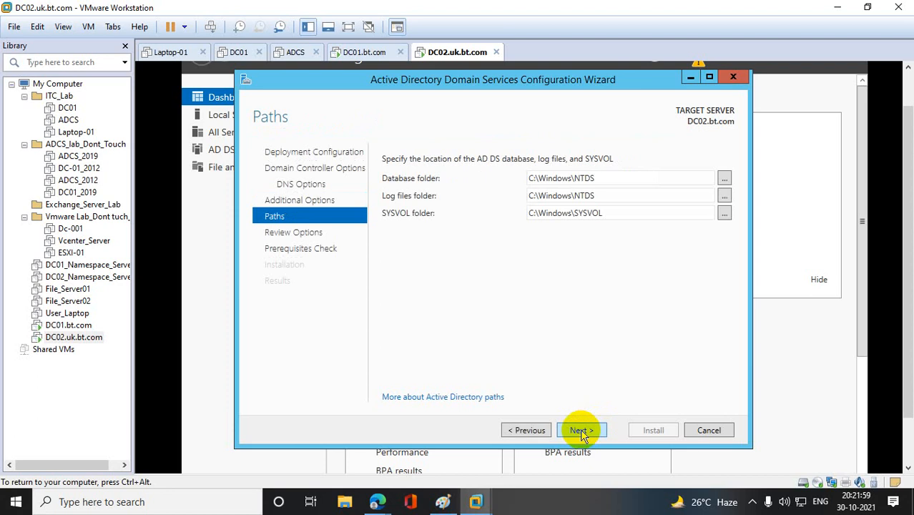
pyautogui.click(583, 430)
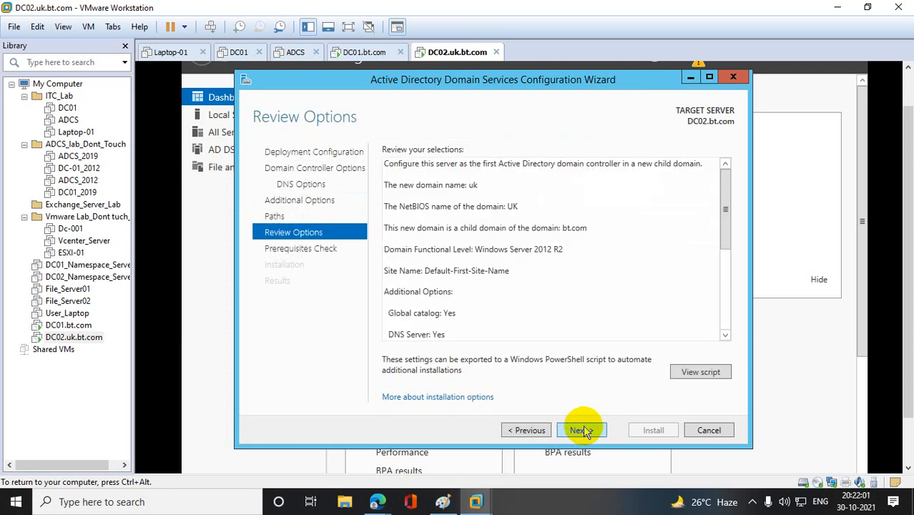
pyautogui.click(583, 430)
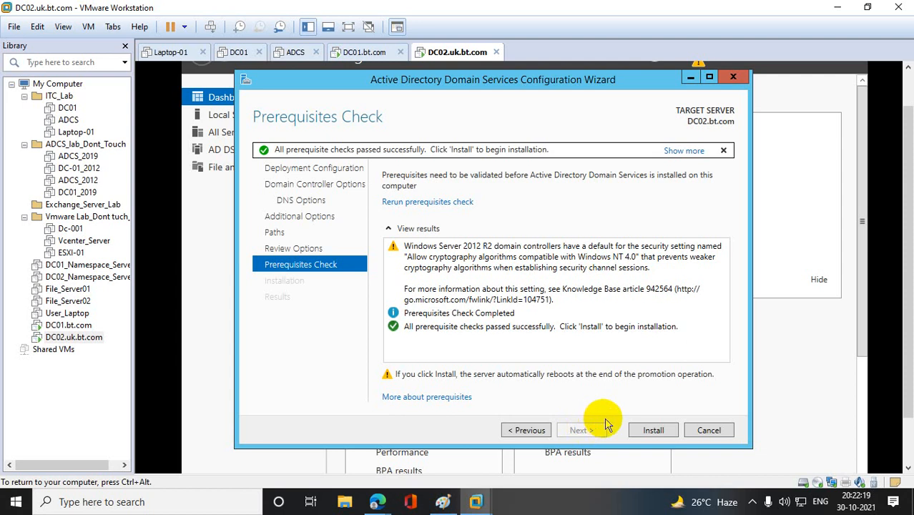
# - Install the domain controller configuration on DC02, dismiss the restart notice and close the configuration wizard
pyautogui.click(654, 430)
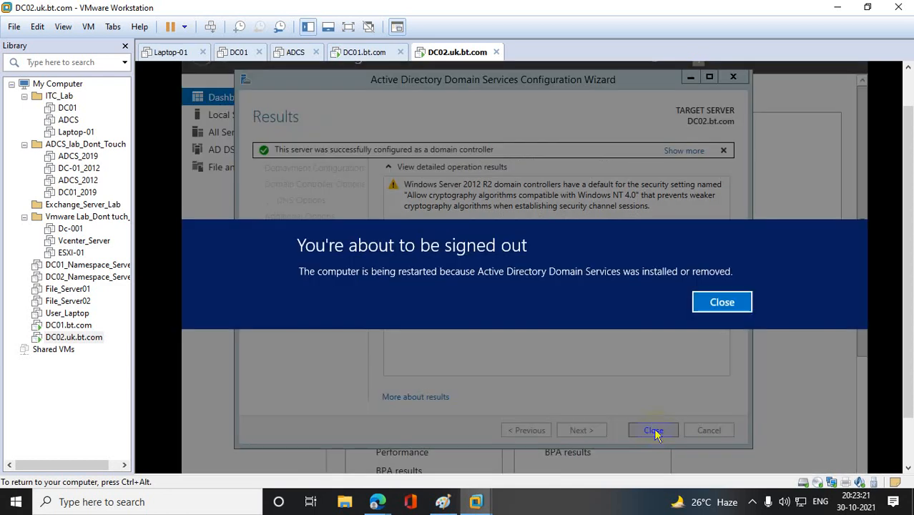
pyautogui.click(720, 307)
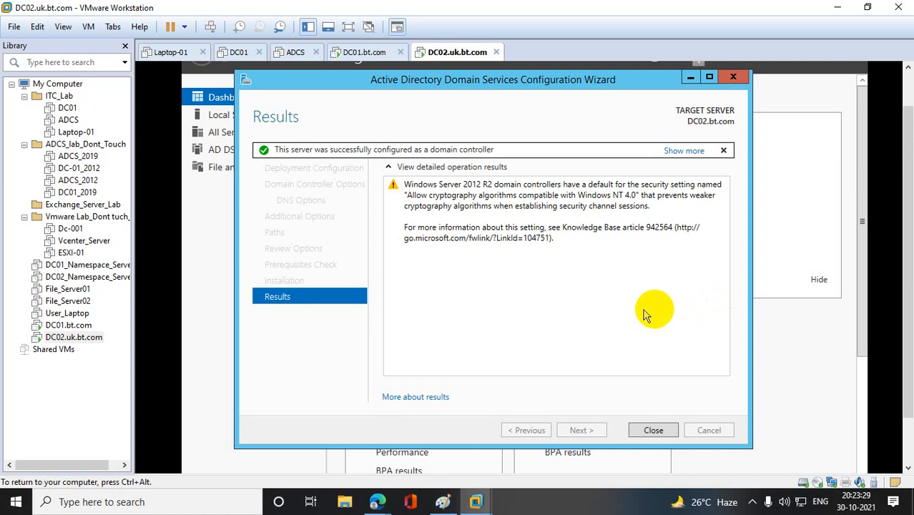
pyautogui.click(656, 431)
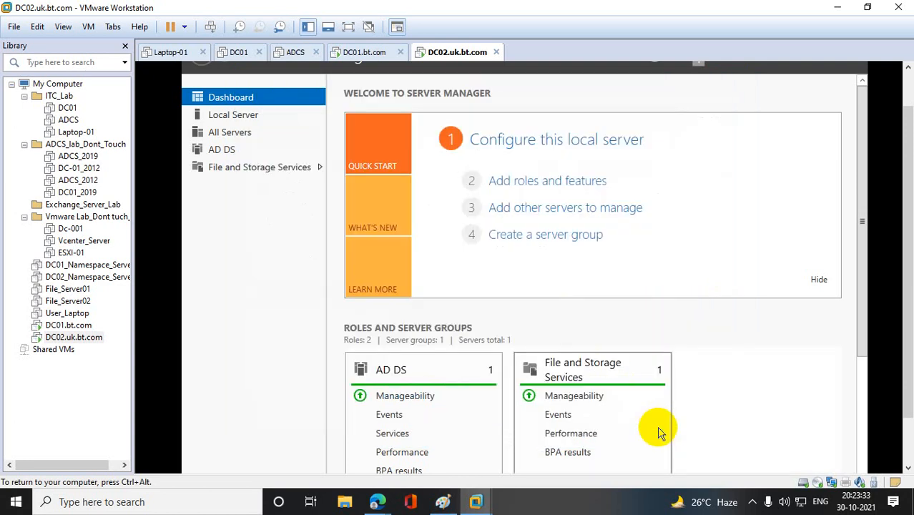
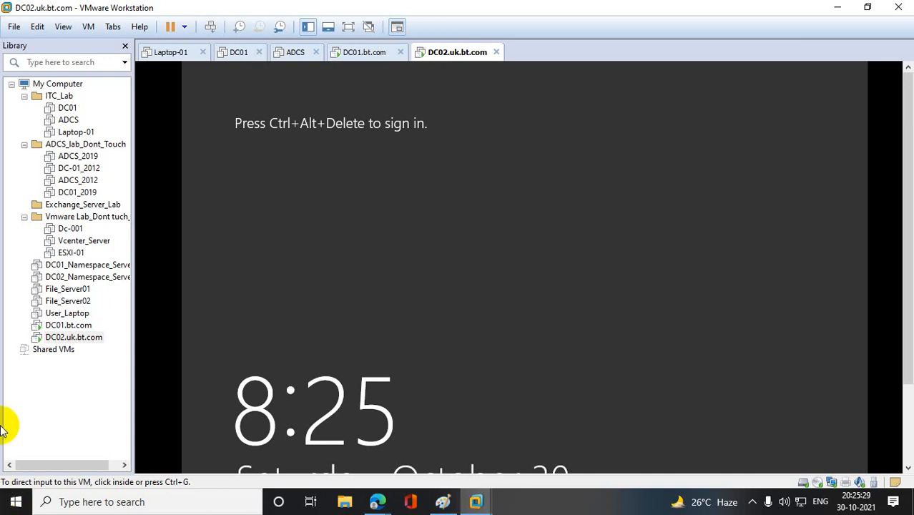
# - Bring up the other-user sign-in on DC02.uk.bt.com and enter the domain account's user name for the UK domain
pyautogui.rightClick(94, 342)
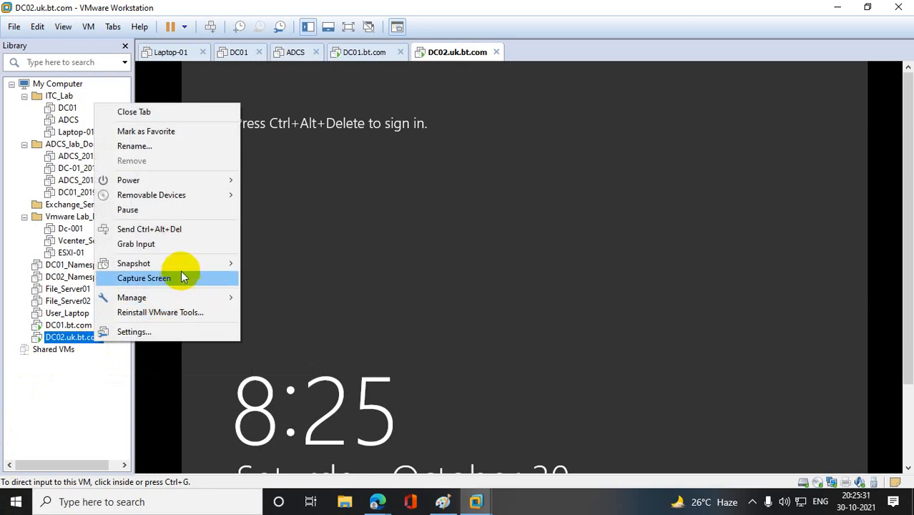
pyautogui.click(183, 229)
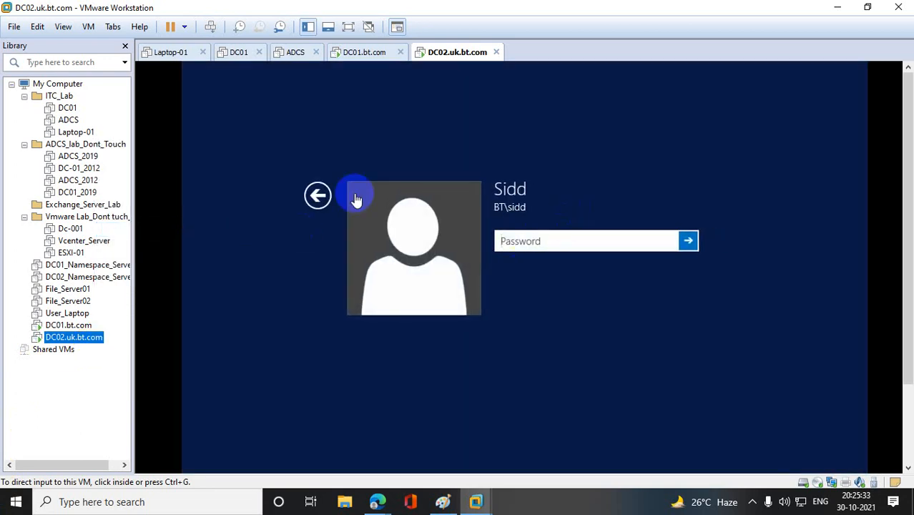
pyautogui.click(318, 195)
pyautogui.click(621, 284)
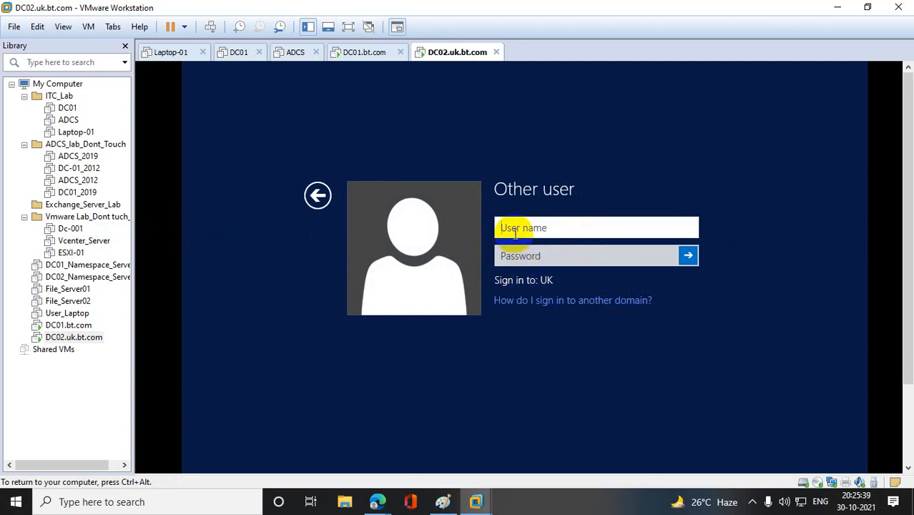
pyautogui.write('sidd')
pyautogui.press('Tab')
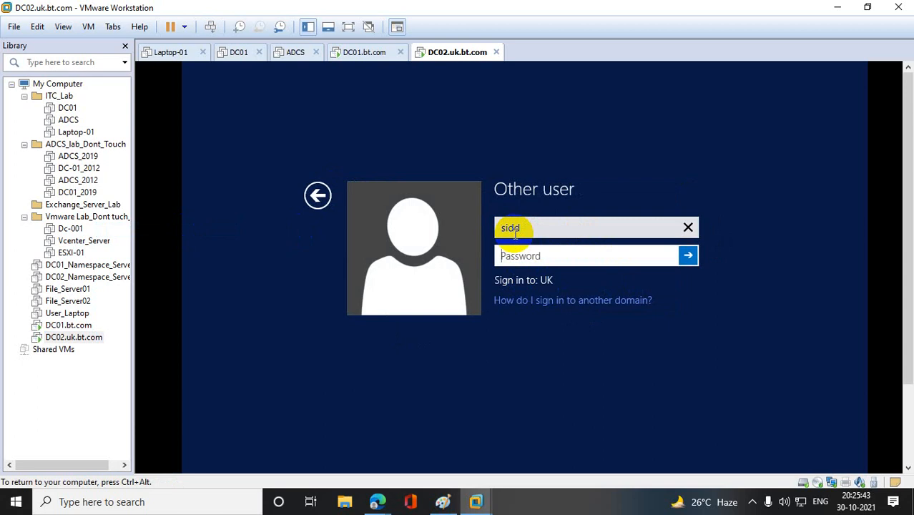
# - Try to sign in to the UK domain with the account password, entering it a second time after the first attempt
pyautogui.write('•••••••')
pyautogui.press('BackSpace')
pyautogui.press('BackSpace')
pyautogui.press('BackSpace')
pyautogui.press('BackSpace')
pyautogui.press('BackSpace')
pyautogui.press('BackSpace')
pyautogui.press('BackSpace')
pyautogui.write('••••••••••')
pyautogui.press('Return')
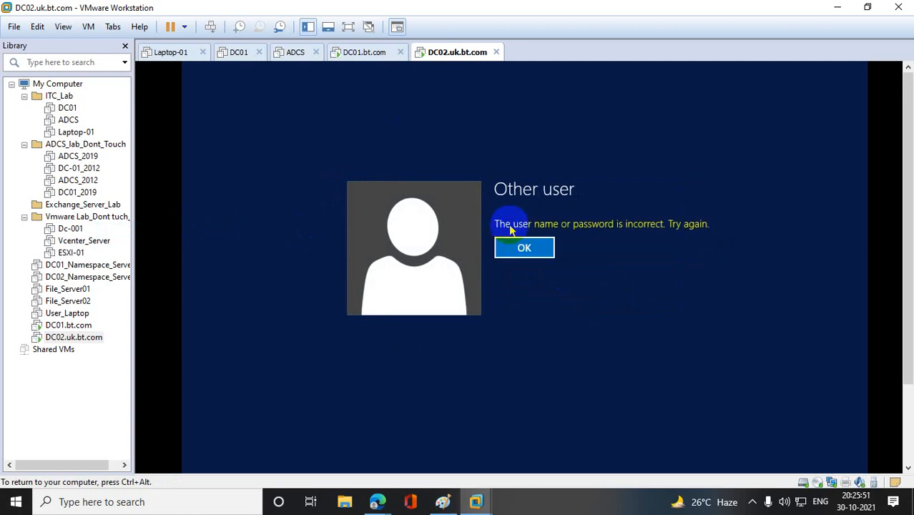
pyautogui.click(524, 248)
pyautogui.write('••')
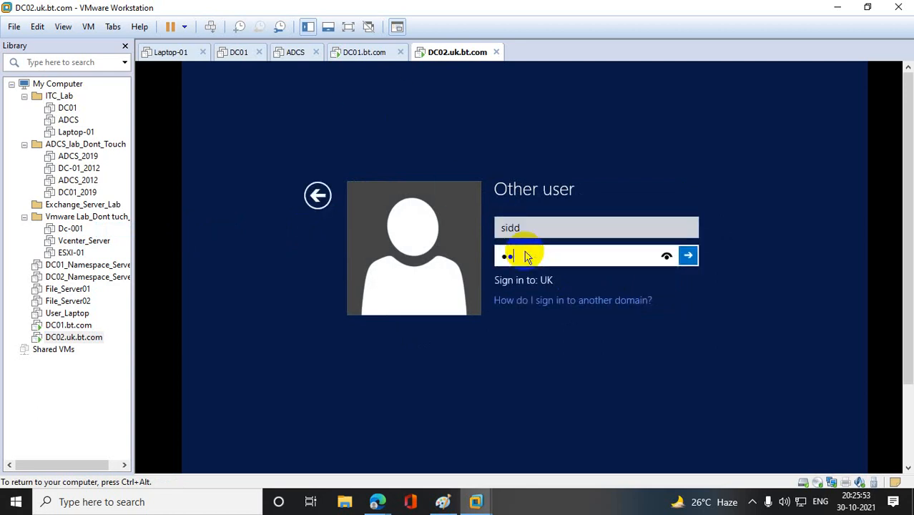
pyautogui.write('••••••••')
pyautogui.press('Return')
pyautogui.click(524, 249)
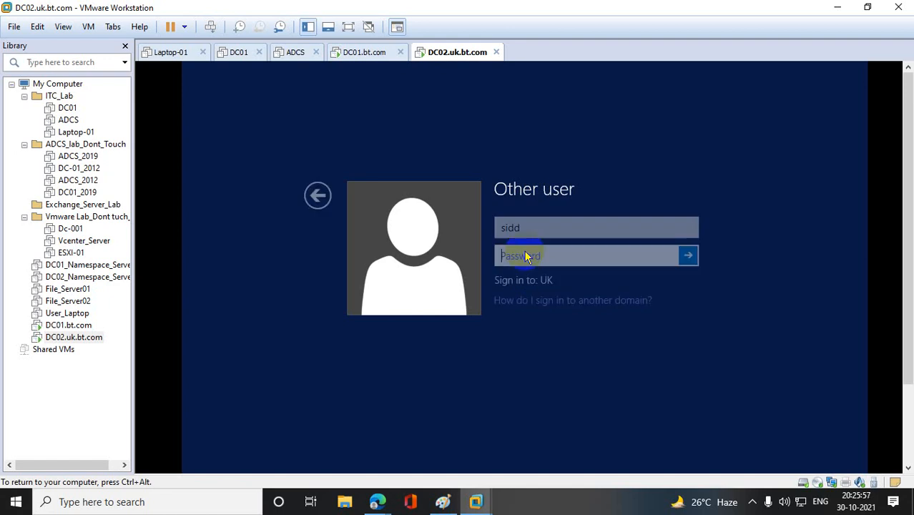
# - Retry the UK sign-in with the same user name and a re-entered account password, and dismiss the sign-in error
pyautogui.click(524, 226)
pyautogui.click(533, 254)
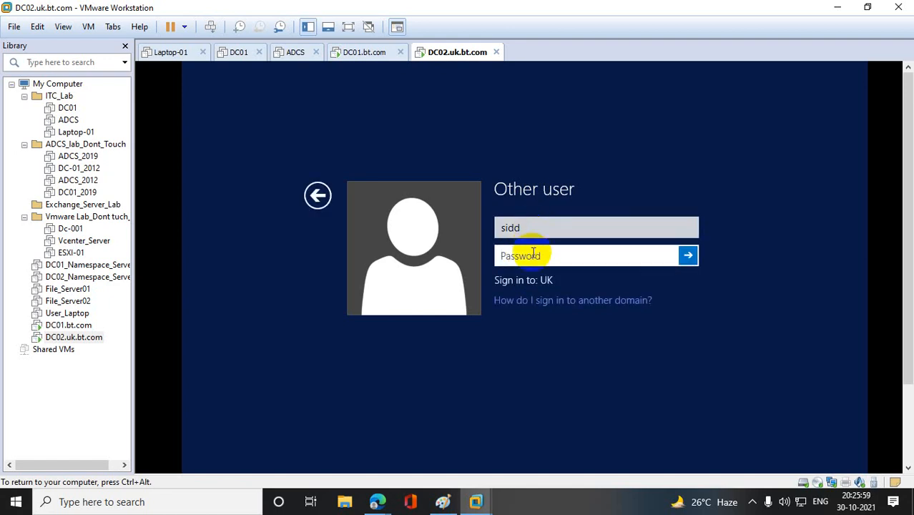
pyautogui.write('••••••')
pyautogui.press('BackSpace')
pyautogui.press('BackSpace')
pyautogui.press('BackSpace')
pyautogui.press('BackSpace')
pyautogui.press('BackSpace')
pyautogui.write('•••••••••••••')
pyautogui.press('Return')
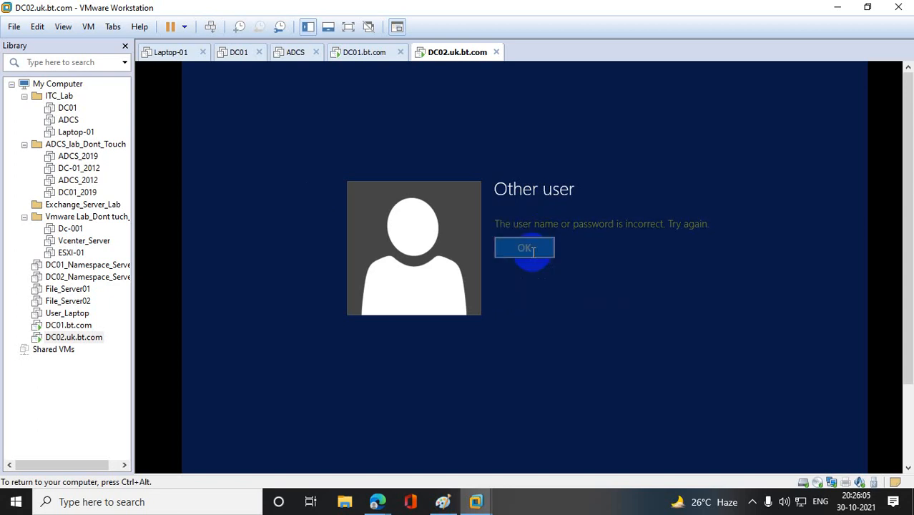
pyautogui.click(533, 250)
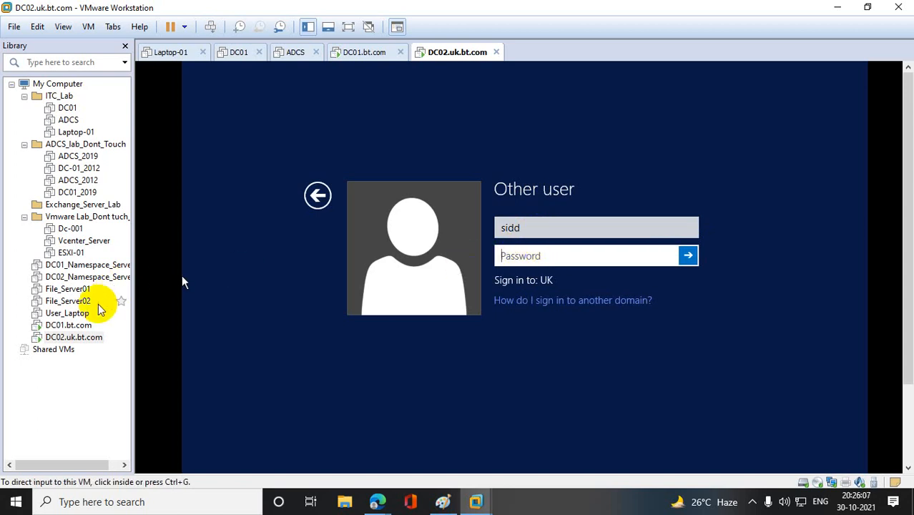
# - On DC01.bt.com, reset the password of the user account used for signing in, entering and confirming the new password
pyautogui.click(72, 326)
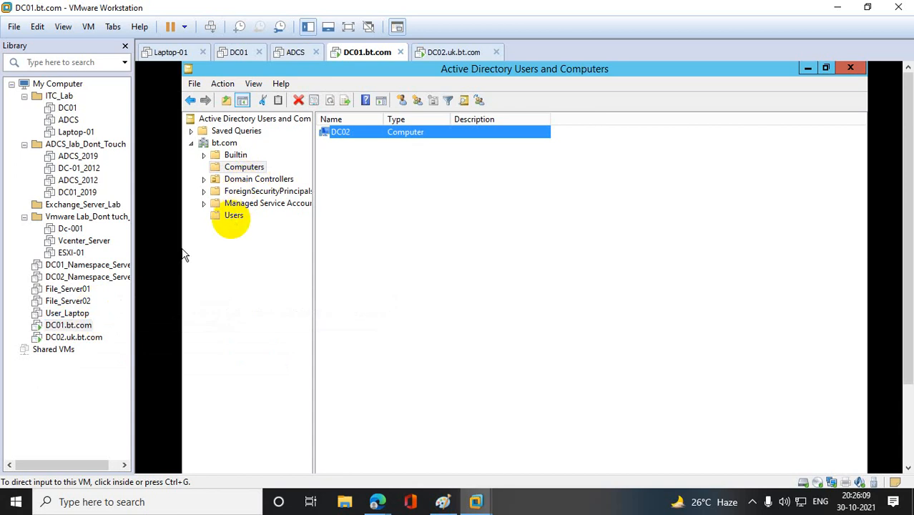
pyautogui.click(233, 217)
pyautogui.rightClick(365, 387)
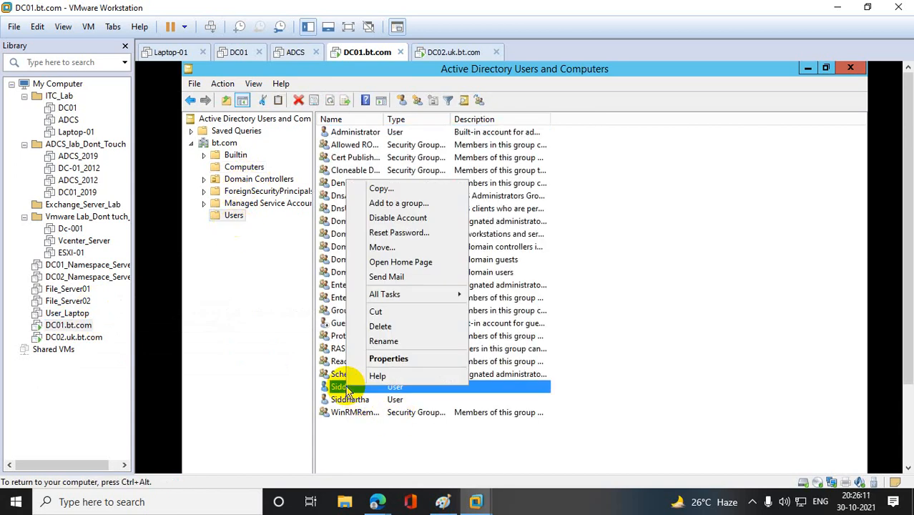
pyautogui.click(405, 234)
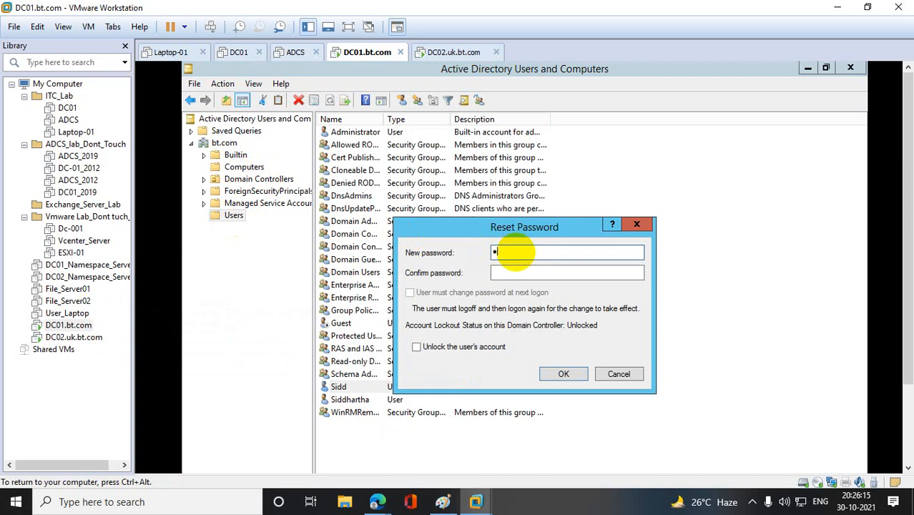
pyautogui.write('••••••••••••')
pyautogui.press('Tab')
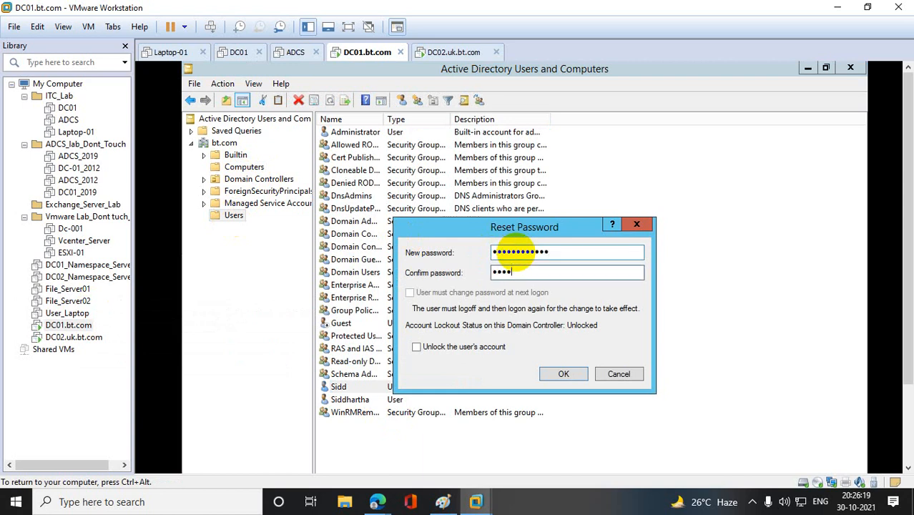
pyautogui.press('BackSpace')
pyautogui.press('BackSpace')
pyautogui.press('BackSpace')
pyautogui.press('BackSpace')
pyautogui.press('BackSpace')
pyautogui.click(566, 376)
pyautogui.click(600, 363)
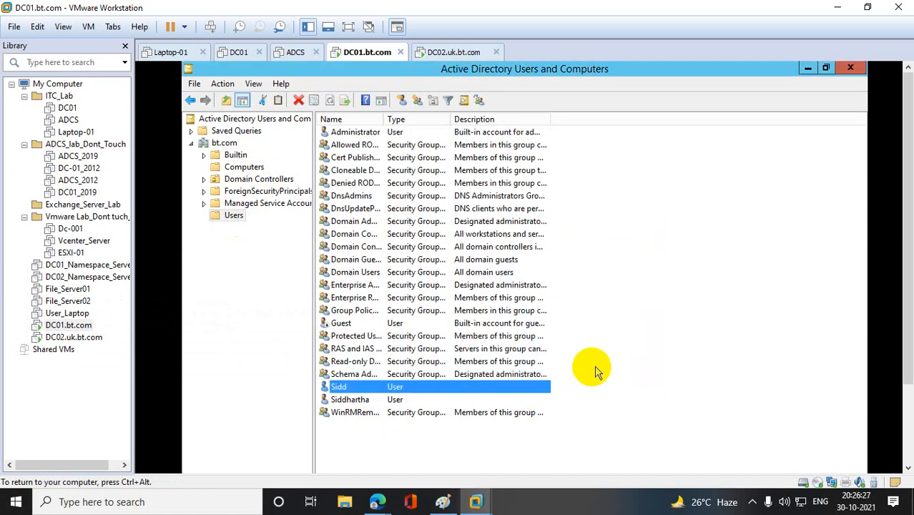
# - Back on DC02.uk.bt.com, try to sign in to the UK domain with the newly set account password
pyautogui.click(86, 337)
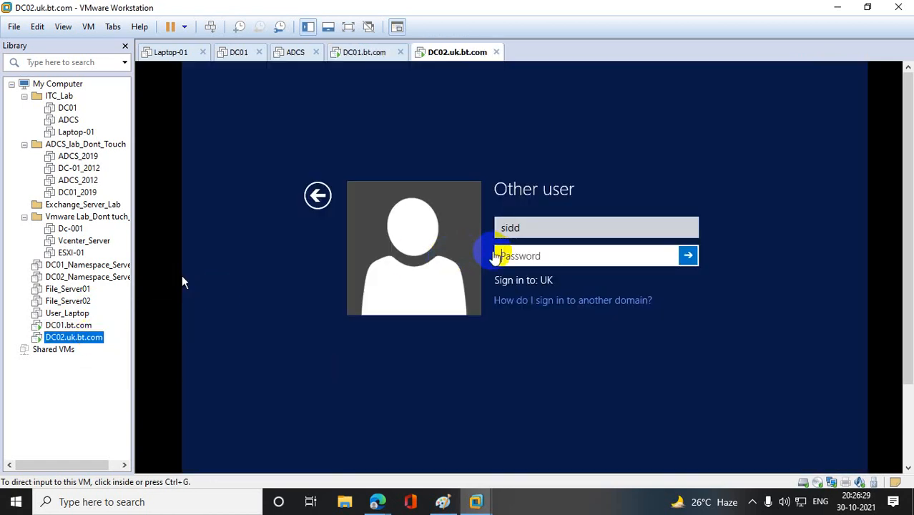
pyautogui.click(507, 255)
pyautogui.write('P@ssw0rd')
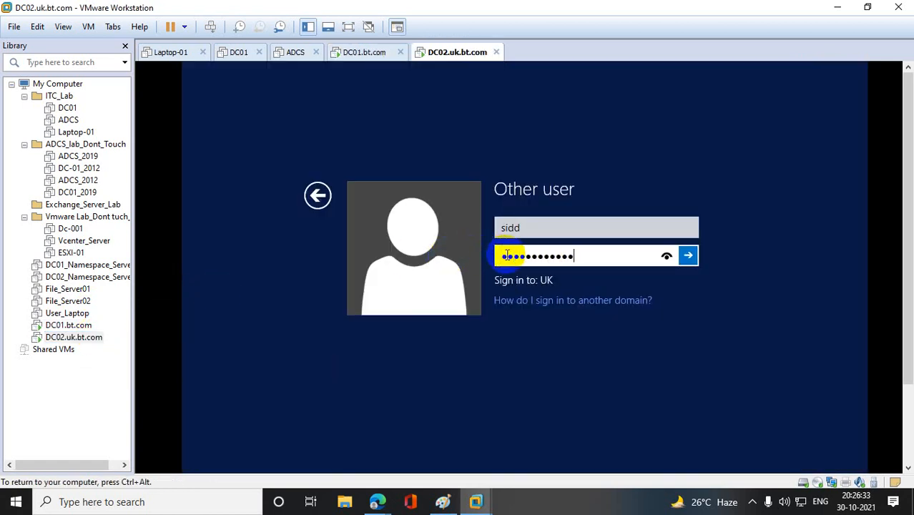
pyautogui.press('Return')
pyautogui.click(520, 248)
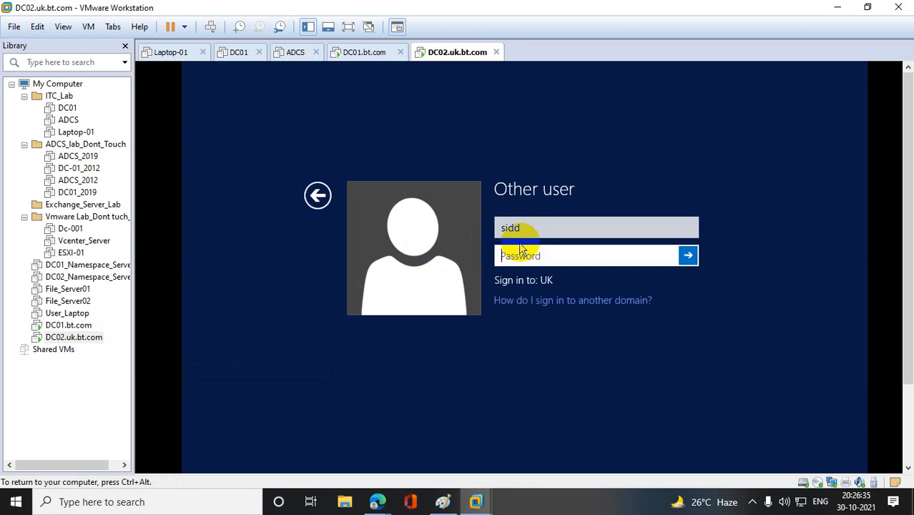
pyautogui.click(533, 229)
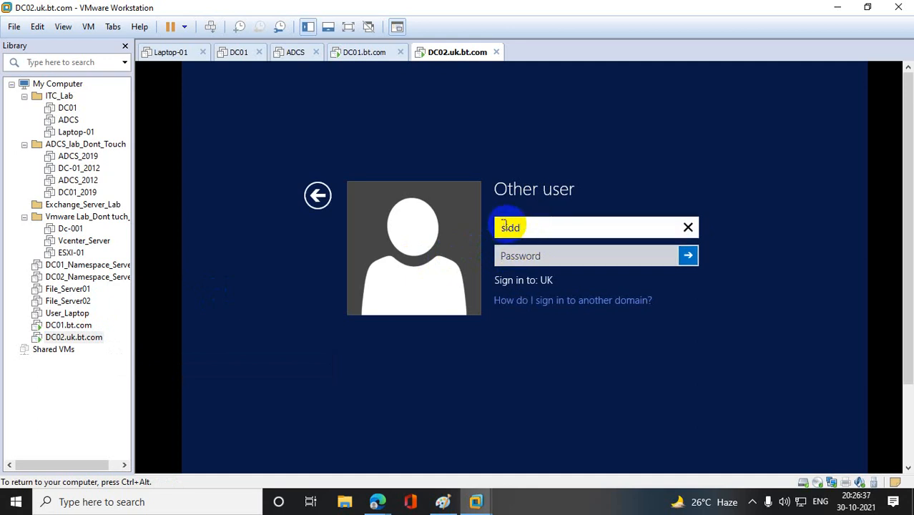
pyautogui.write('@uk')
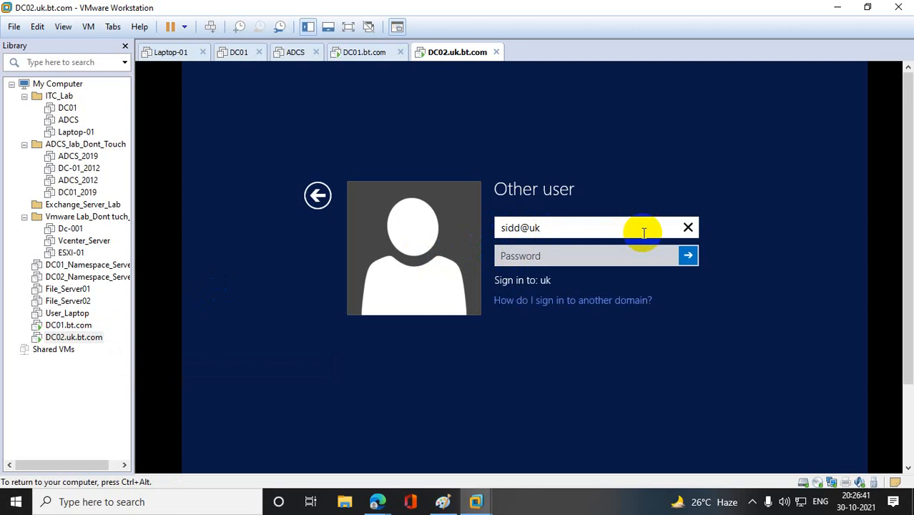
pyautogui.press('BackSpace')
pyautogui.press('BackSpace')
pyautogui.write('bt.com')
pyautogui.click(566, 252)
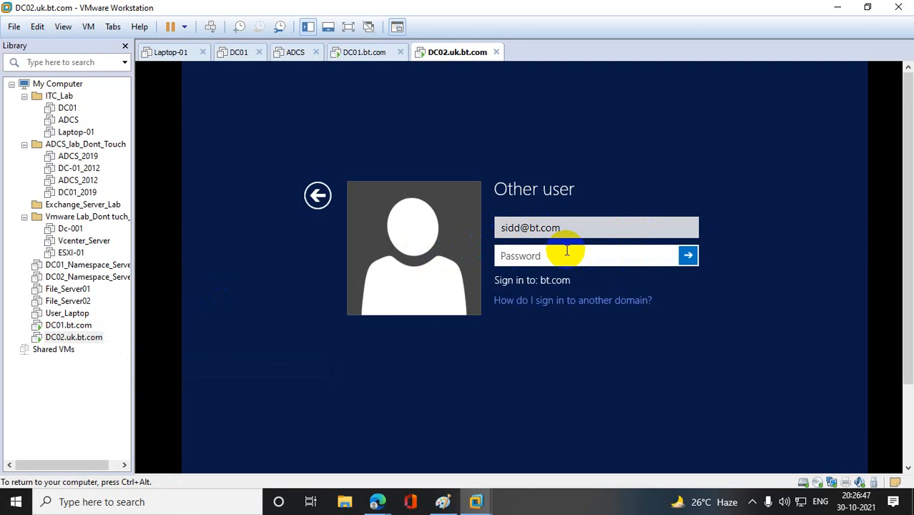
pyautogui.write('•••••••••••')
pyautogui.press('Return')
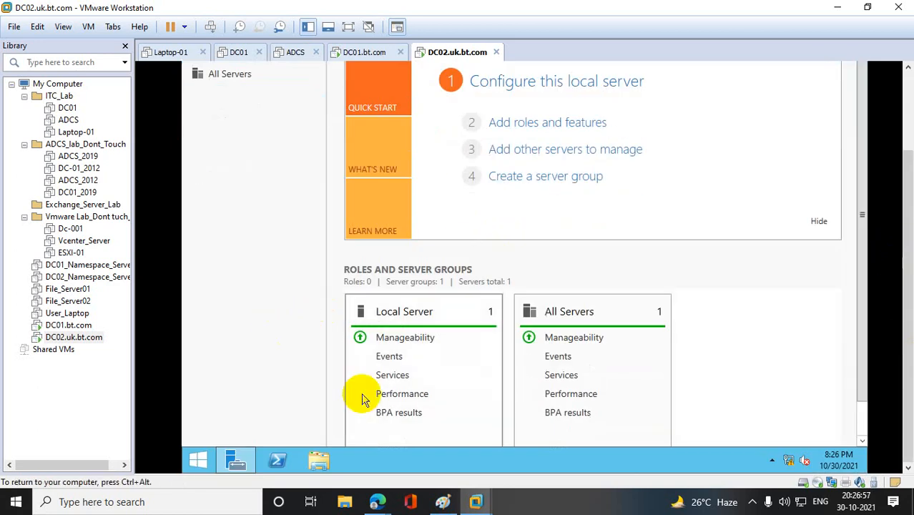
# - Sign out of the DC02 session by running the log-off command
pyautogui.rightClick(200, 458)
pyautogui.click(265, 415)
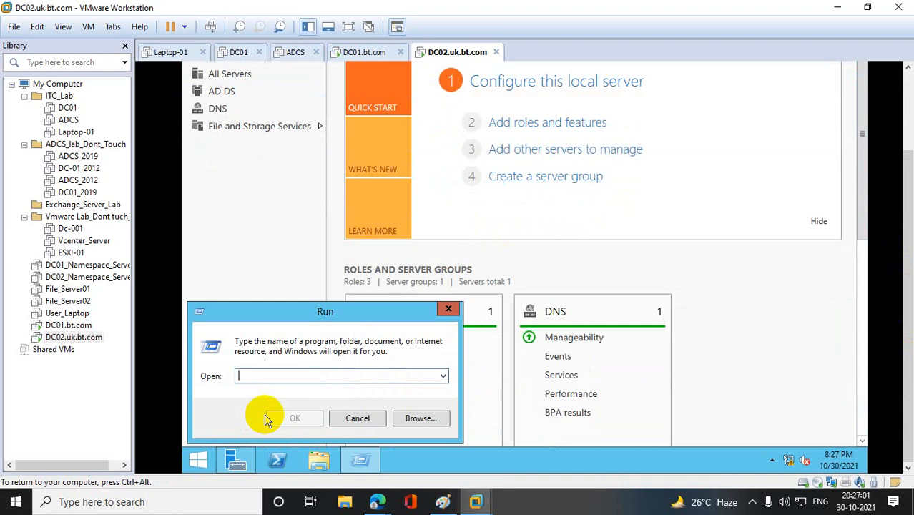
pyautogui.write('goff')
pyautogui.press('Return')
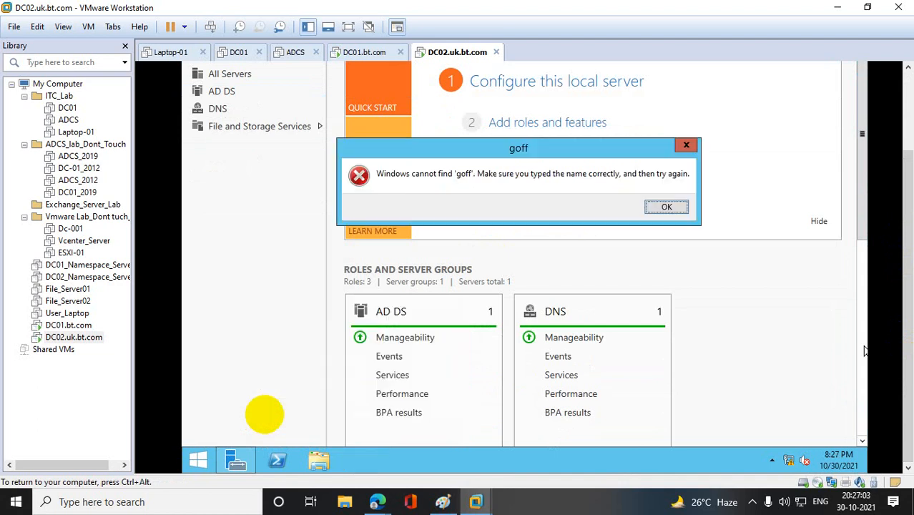
pyautogui.click(669, 206)
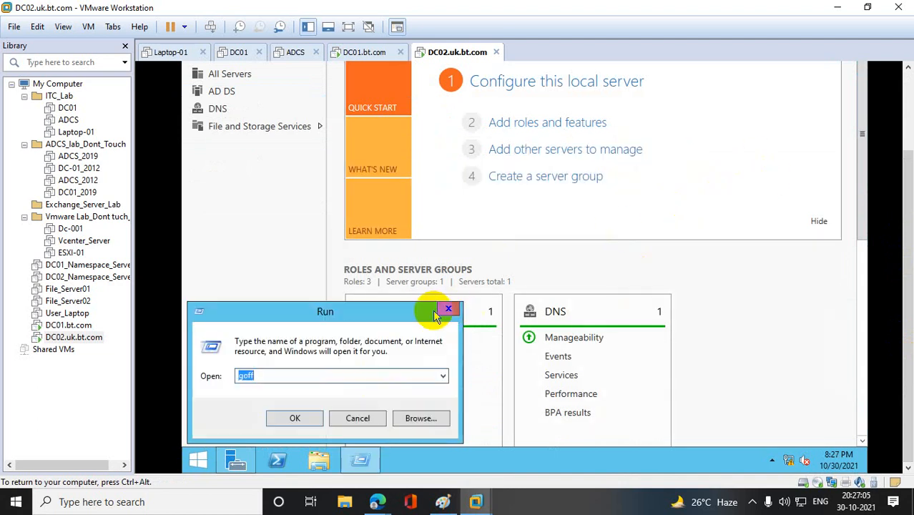
pyautogui.write('lo')
pyautogui.press('Return')
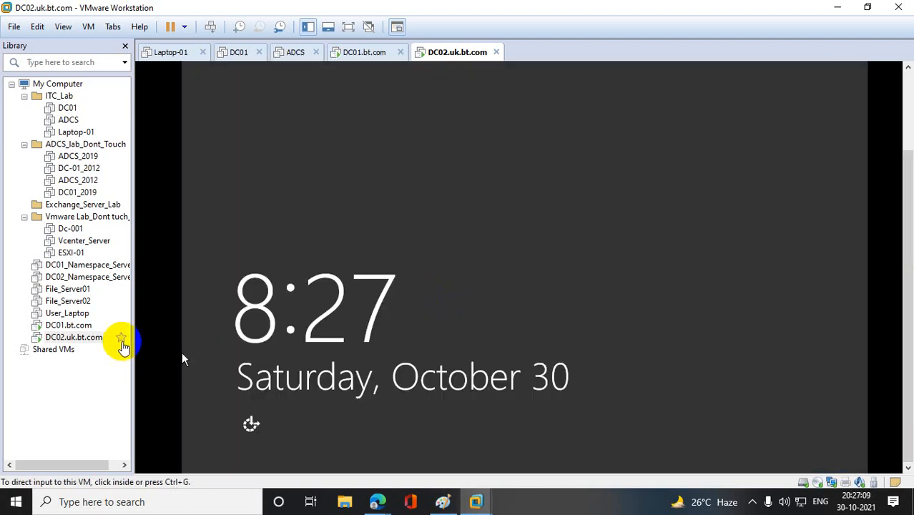
# - Reopen the other-user sign-in on DC02.uk.bt.com, enter the account's user name and glance at the user list on DC01.bt.com
pyautogui.rightClick(80, 338)
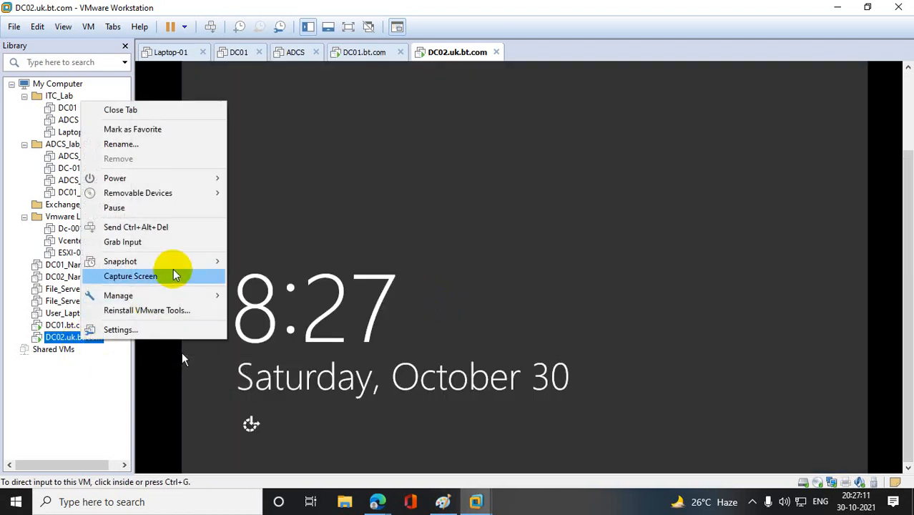
pyautogui.click(180, 237)
pyautogui.click(433, 296)
pyautogui.click(590, 198)
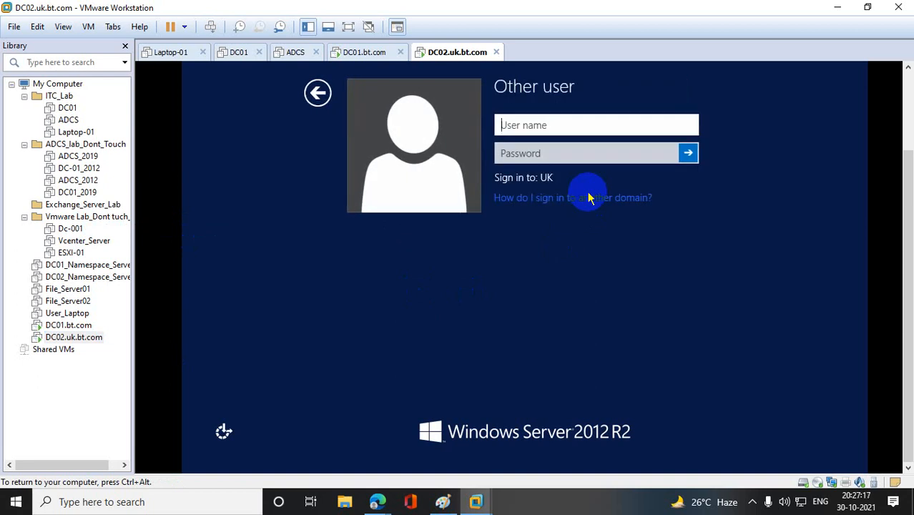
pyautogui.write('sidd')
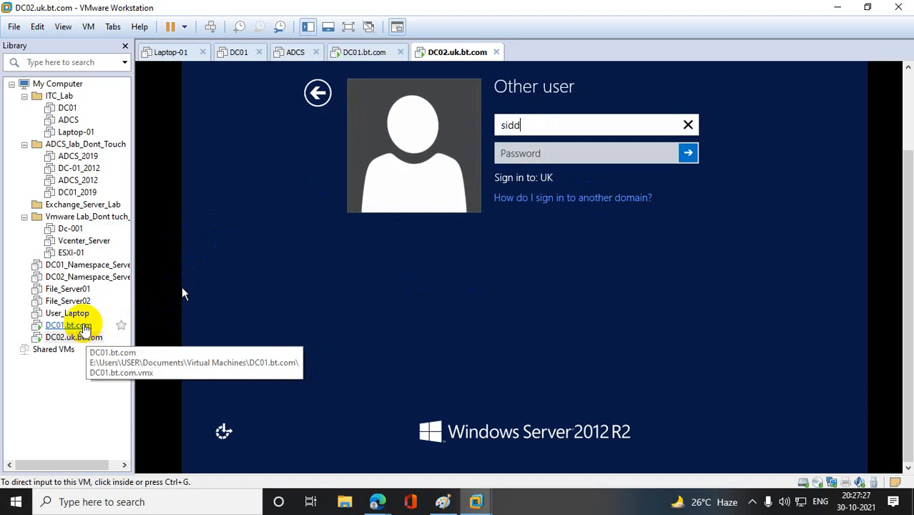
pyautogui.click(84, 326)
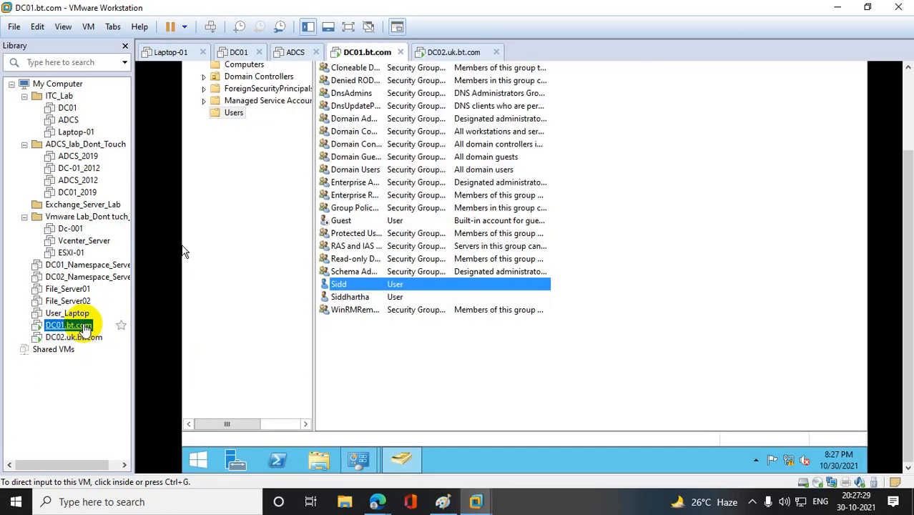
pyautogui.click(73, 337)
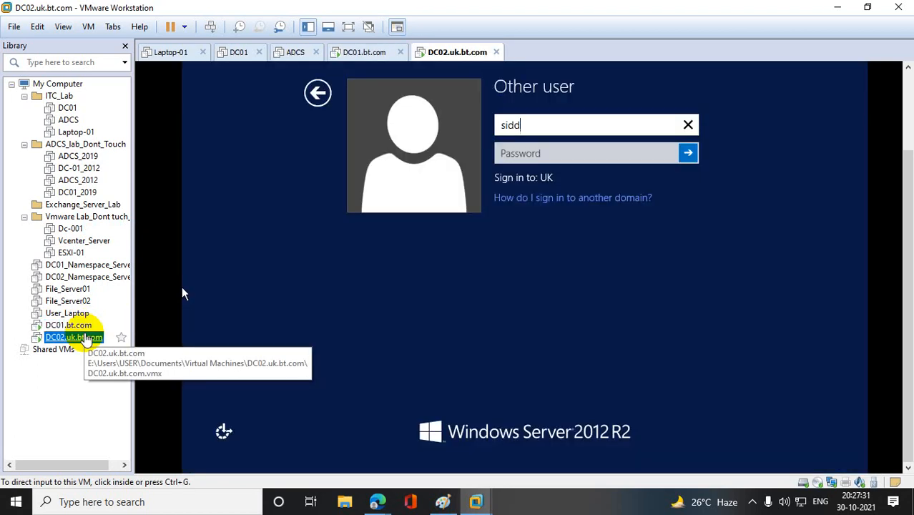
# - Prefix the user name on the DC02 sign-in form with the parent domain bt.com\
pyautogui.click(540, 123)
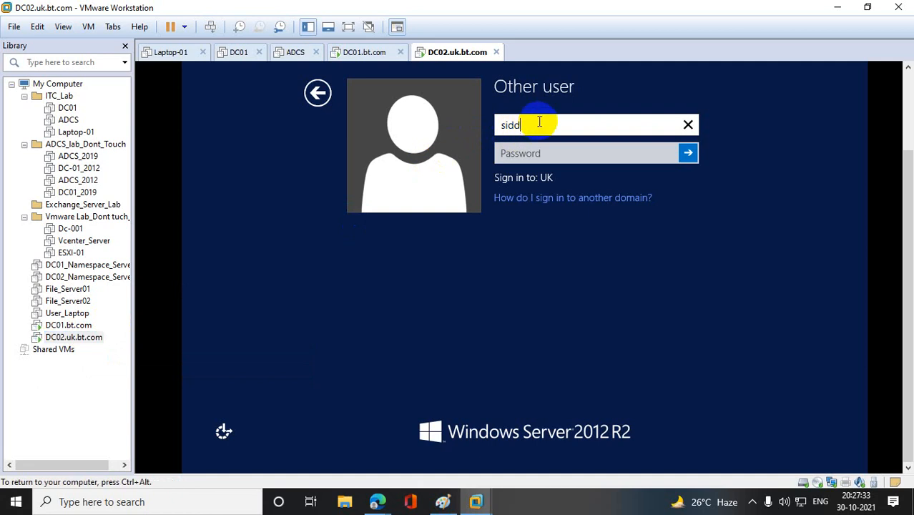
pyautogui.write('sidd')
pyautogui.press('Home')
pyautogui.write('b')
pyautogui.press('BackSpace')
pyautogui.write('bt.com\\')
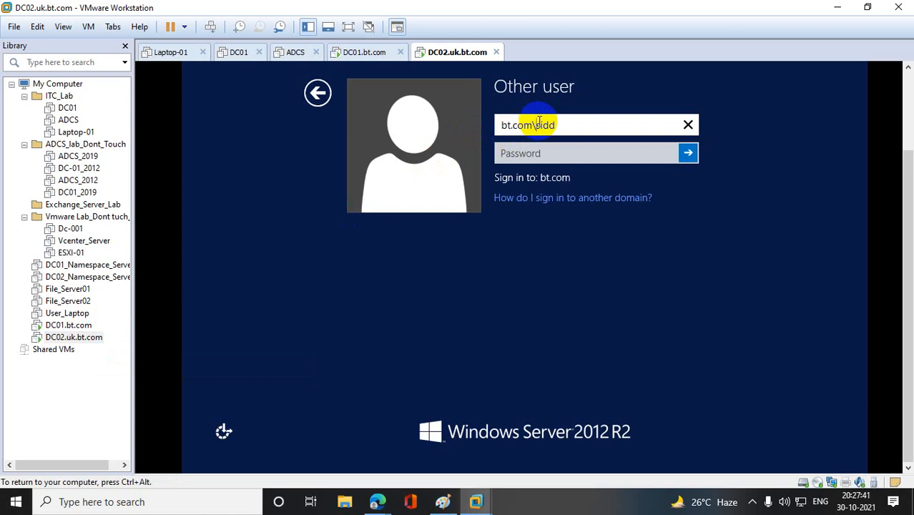
# - Remove the bt.com\ prefix from the user name
pyautogui.press('BackSpace')
pyautogui.press('BackSpace')
pyautogui.press('BackSpace')
pyautogui.press('BackSpace')
pyautogui.press('BackSpace')
pyautogui.press('BackSpace')
pyautogui.press('BackSpace')
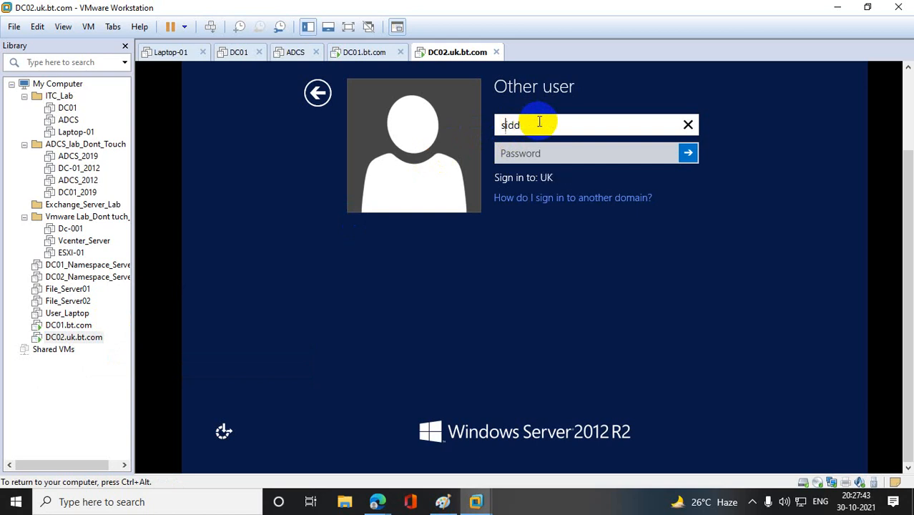
pyautogui.write('@bt.com')
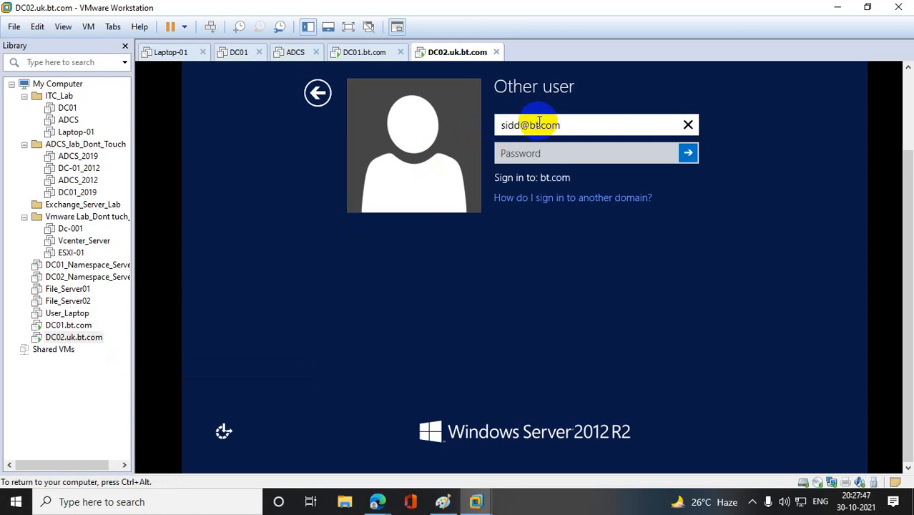
pyautogui.click(537, 154)
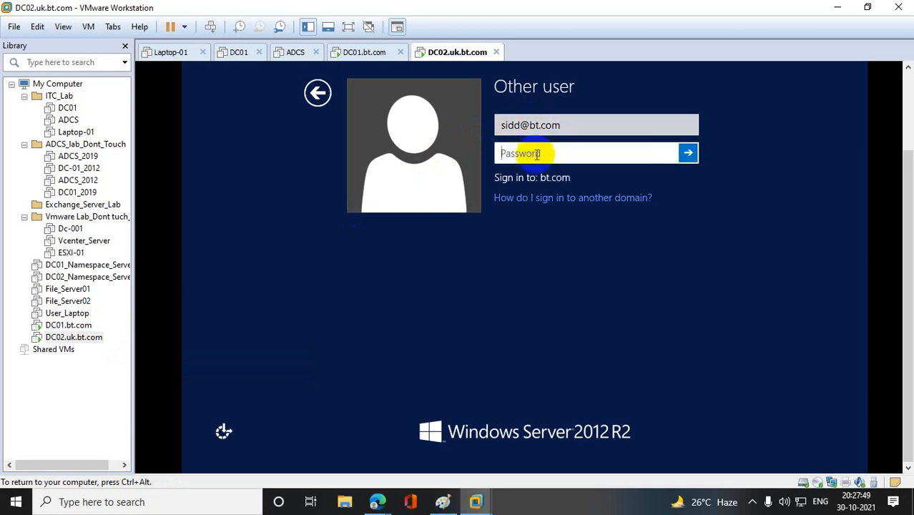
pyautogui.write('*******')
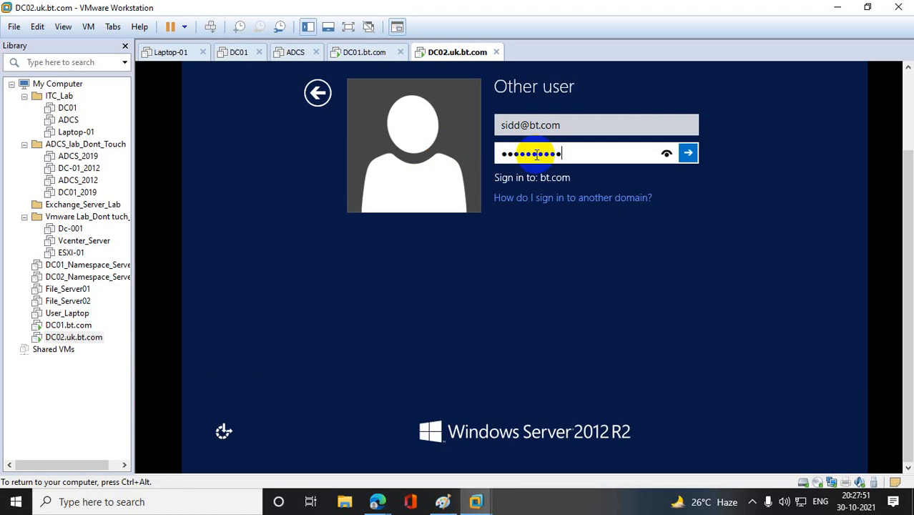
pyautogui.write('*')
pyautogui.press('Return')
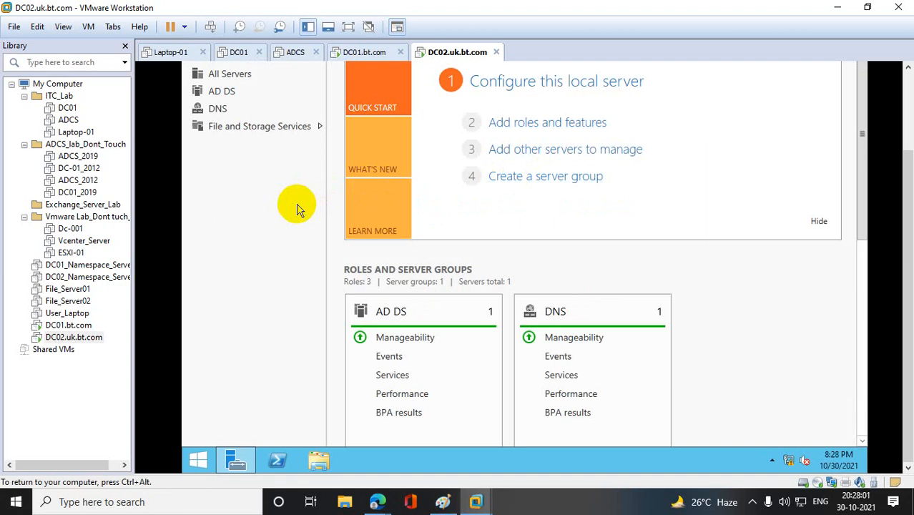
# - Open Active Directory Domains and Trusts on DC02 by running domain.msc
pyautogui.rightClick(198, 460)
pyautogui.click(276, 418)
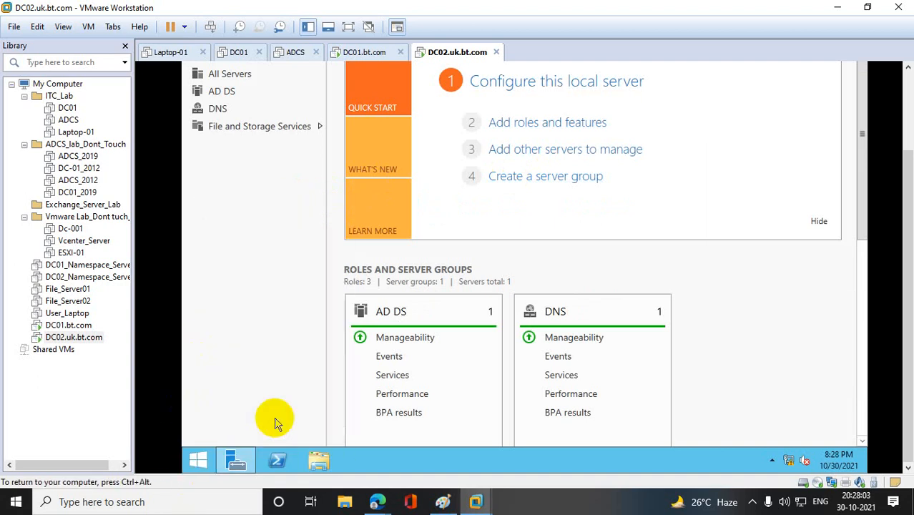
pyautogui.rightClick(194, 454)
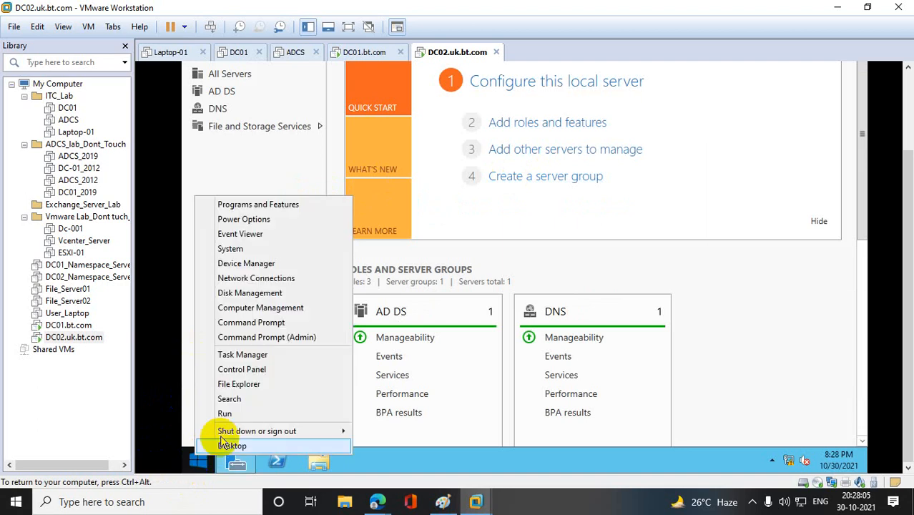
pyautogui.click(226, 414)
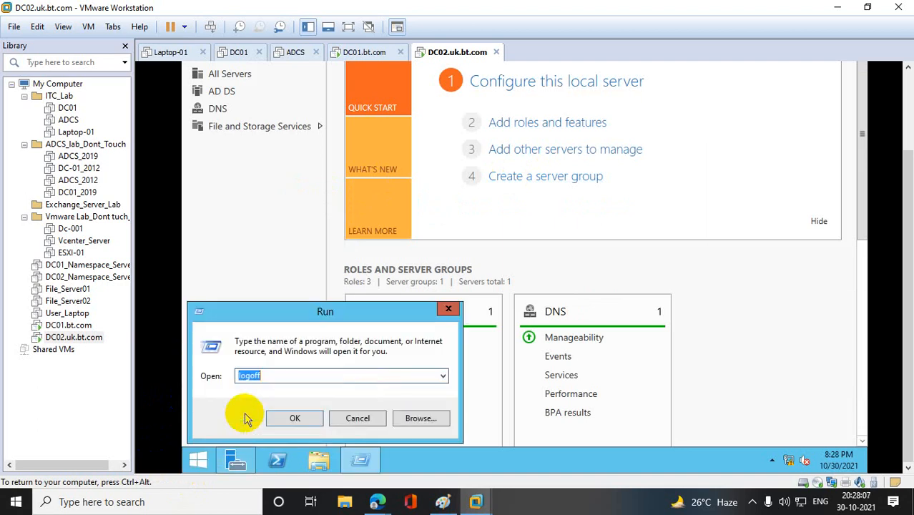
pyautogui.write('domain.msc')
pyautogui.press('Return')
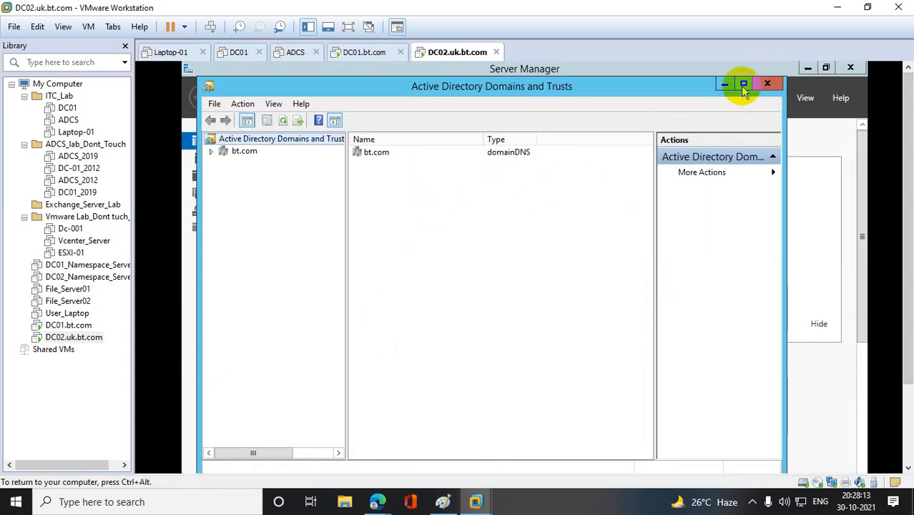
# - Maximize the Domains and Trusts console, expand bt.com and select the child domain uk.bt.com
pyautogui.click(741, 84)
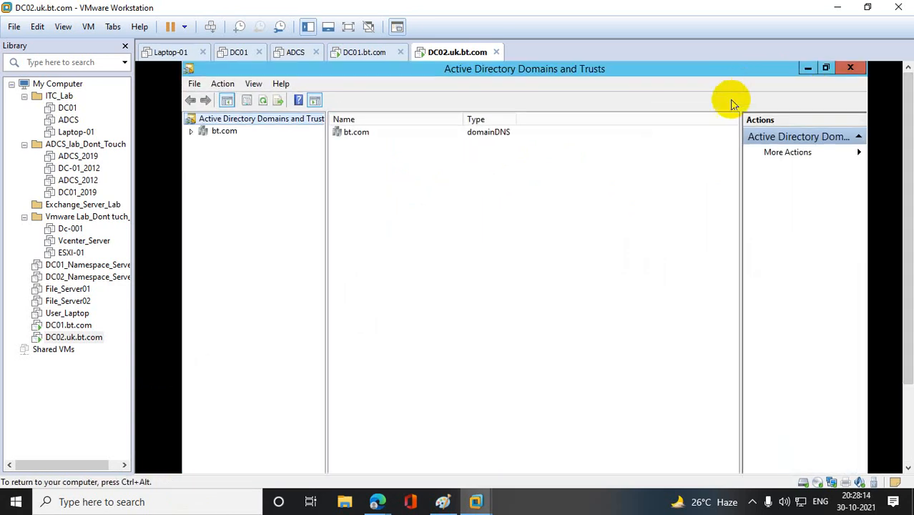
pyautogui.click(191, 131)
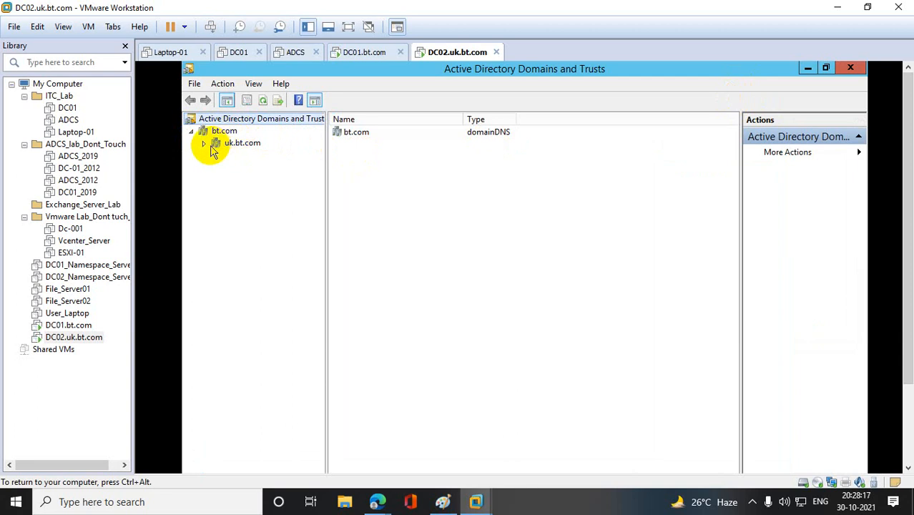
pyautogui.click(204, 144)
pyautogui.click(236, 144)
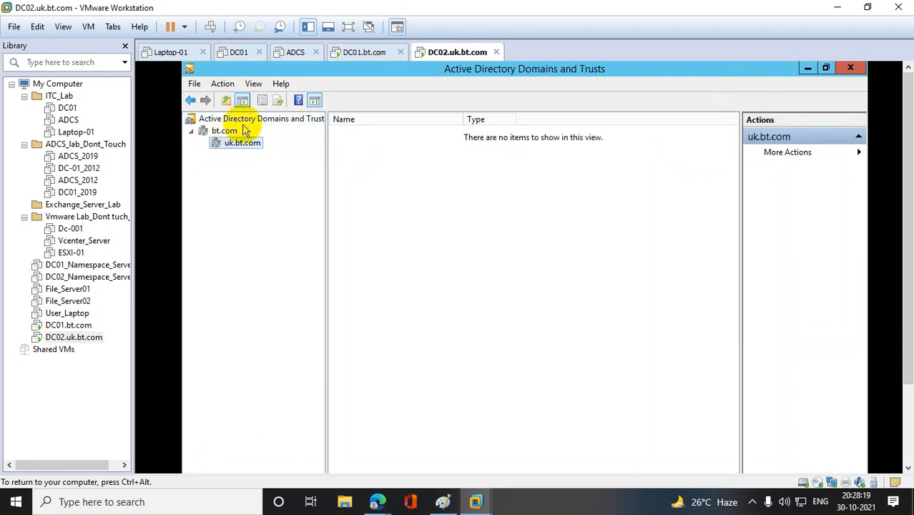
pyautogui.rightClick(246, 121)
pyautogui.click(290, 208)
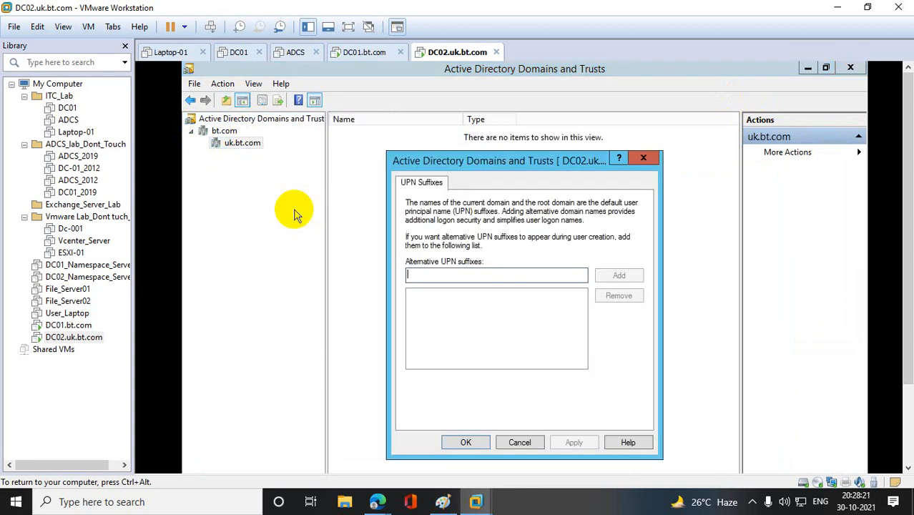
pyautogui.click(638, 164)
# - Examine the outgoing and incoming trusts in the uk.bt.com properties, including trust type and transitivity, and close the dialog
pyautogui.rightClick(244, 145)
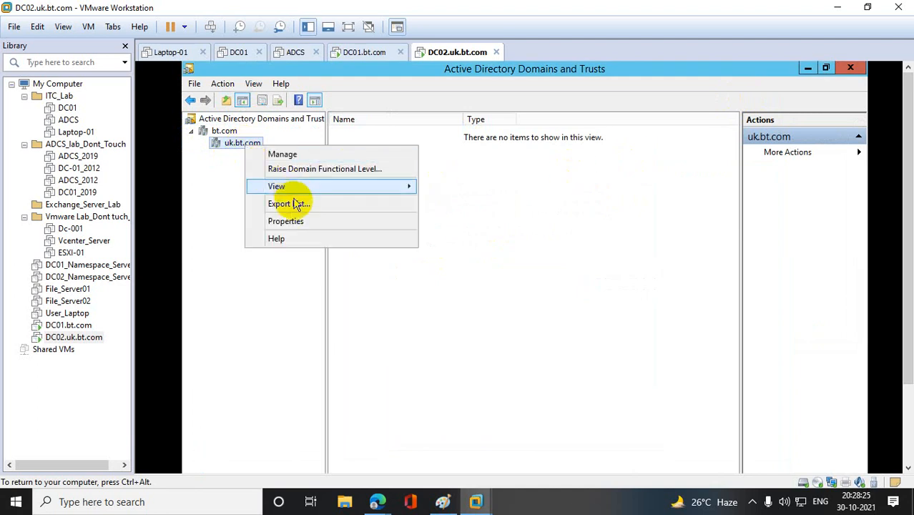
pyautogui.click(290, 221)
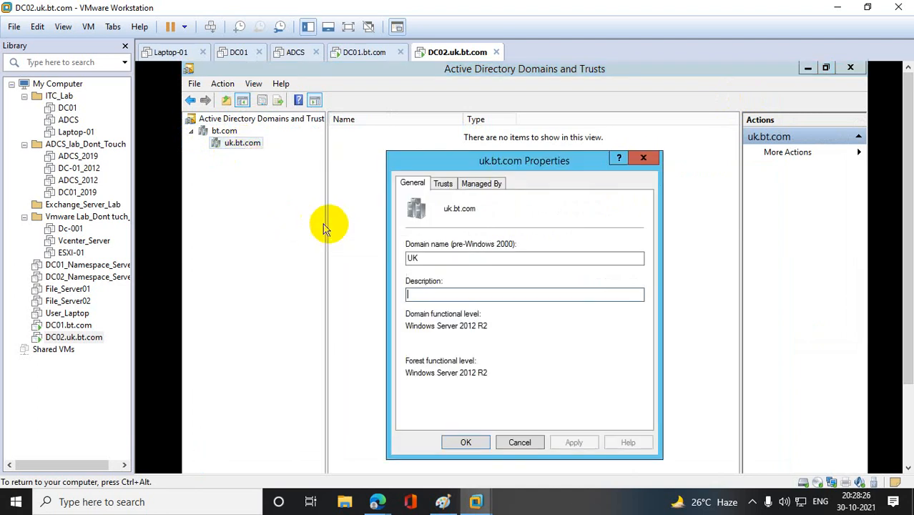
pyautogui.click(443, 184)
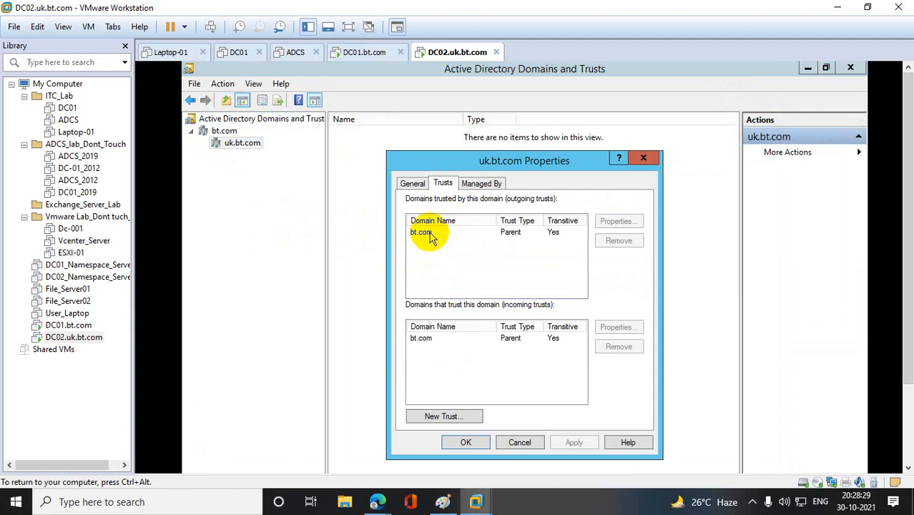
pyautogui.click(429, 234)
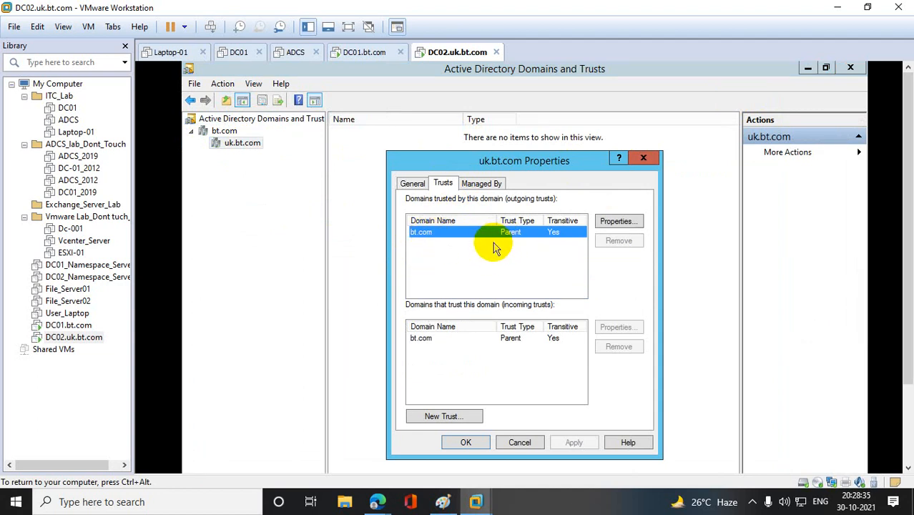
pyautogui.click(512, 339)
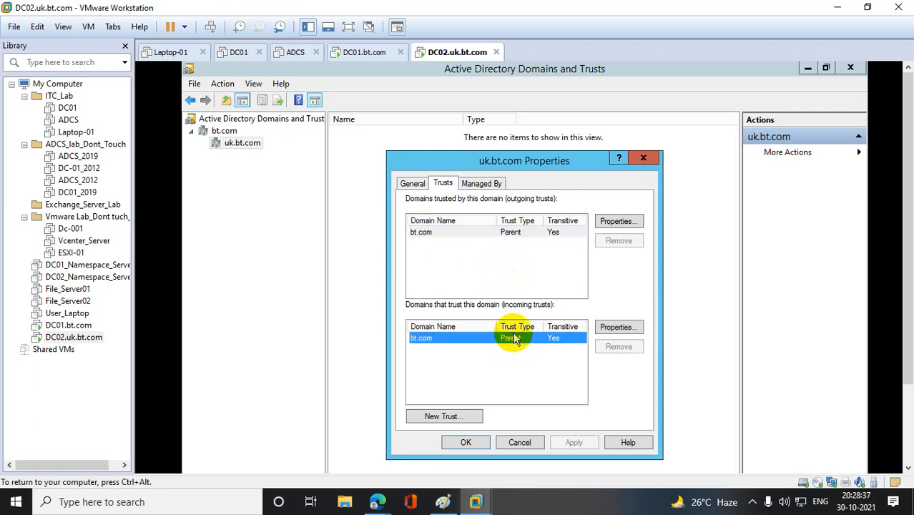
pyautogui.click(564, 234)
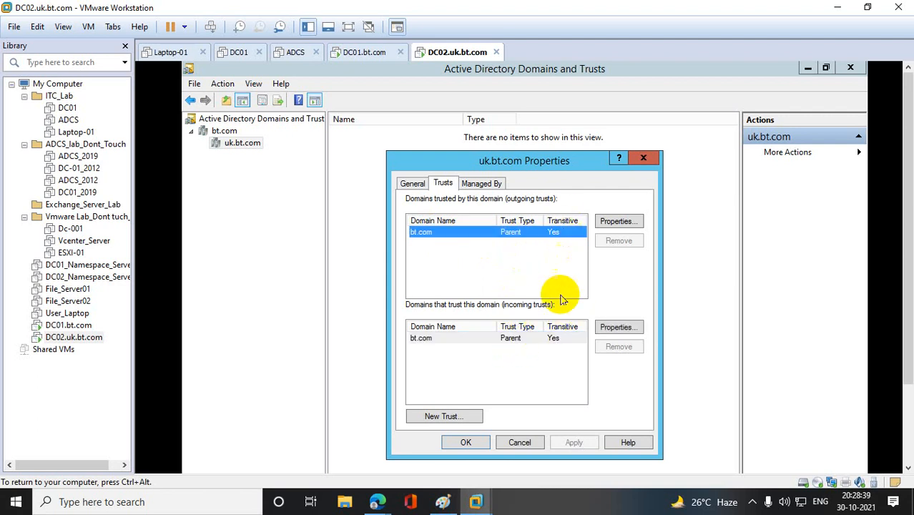
pyautogui.click(559, 339)
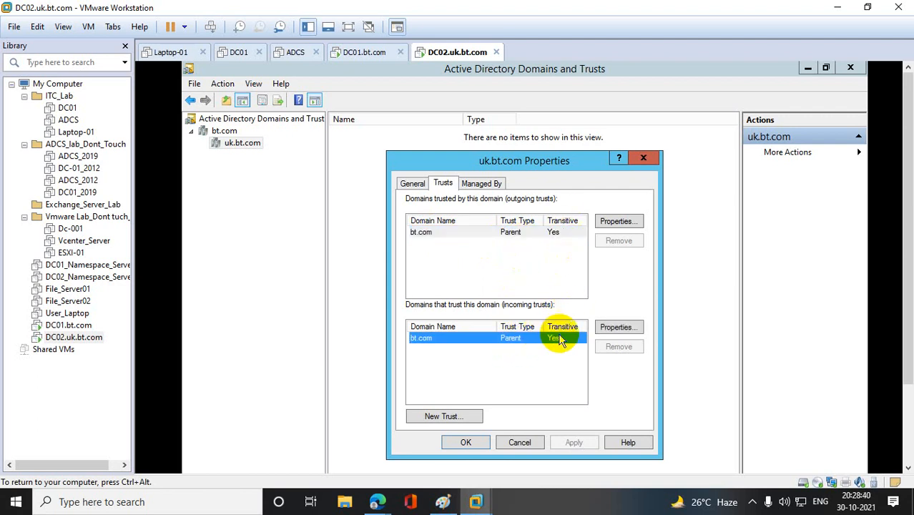
pyautogui.click(564, 239)
pyautogui.click(646, 159)
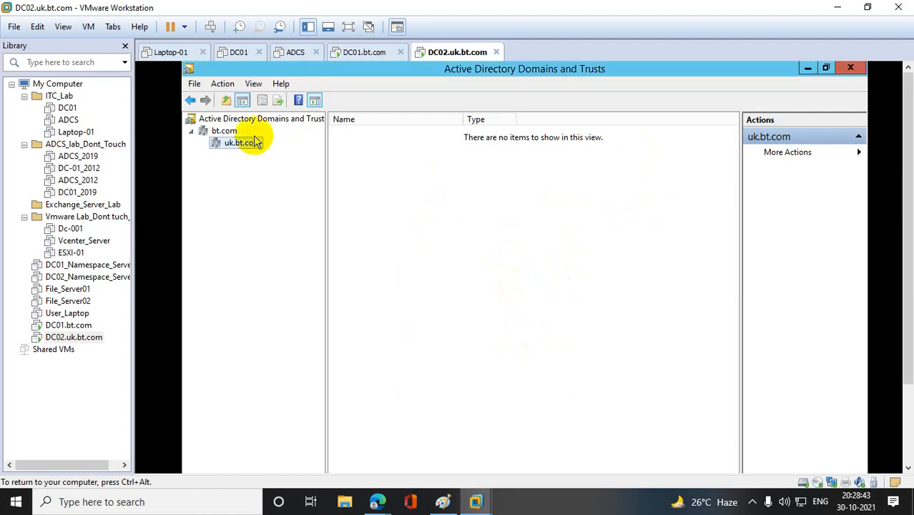
# - Examine the outgoing and incoming trusts in the bt.com properties and close the dialog
pyautogui.rightClick(226, 131)
pyautogui.click(274, 179)
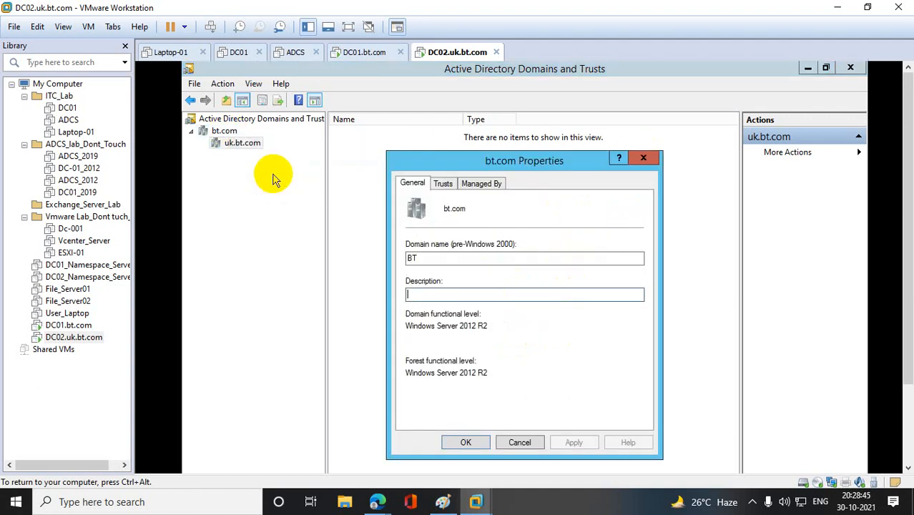
pyautogui.click(443, 184)
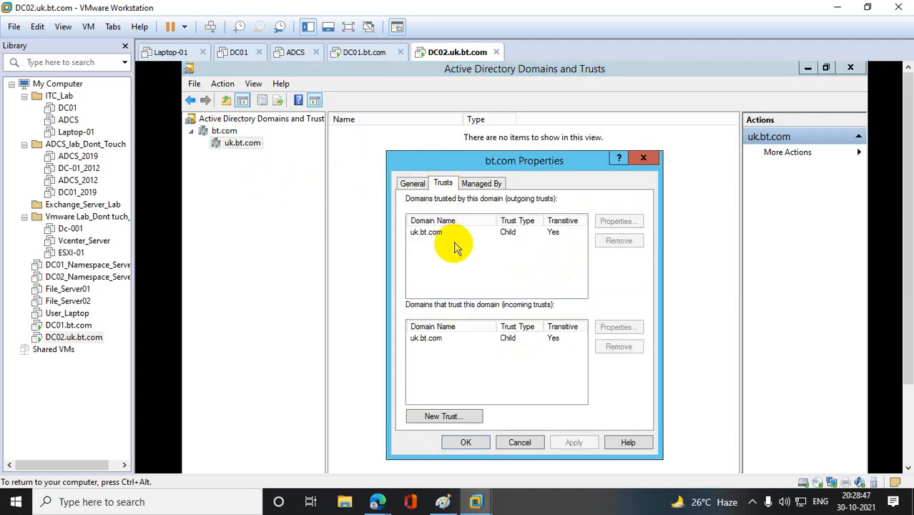
pyautogui.click(422, 233)
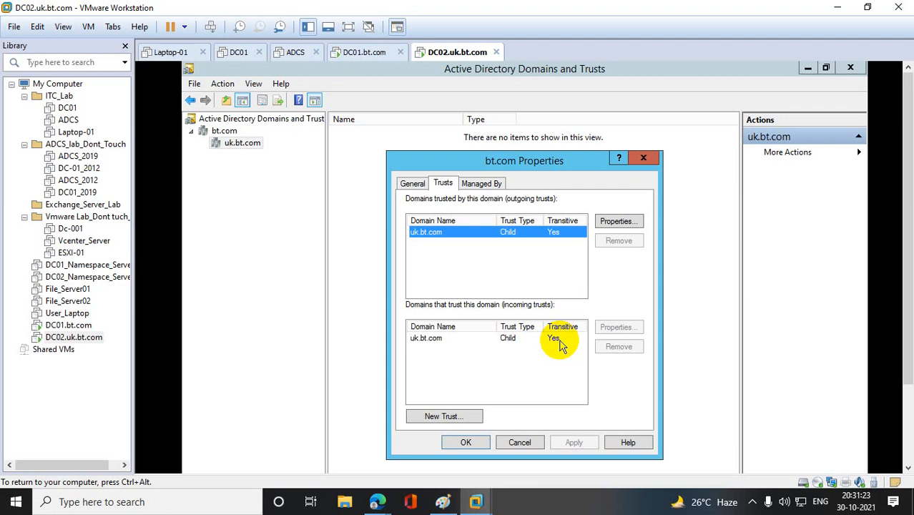
pyautogui.click(643, 157)
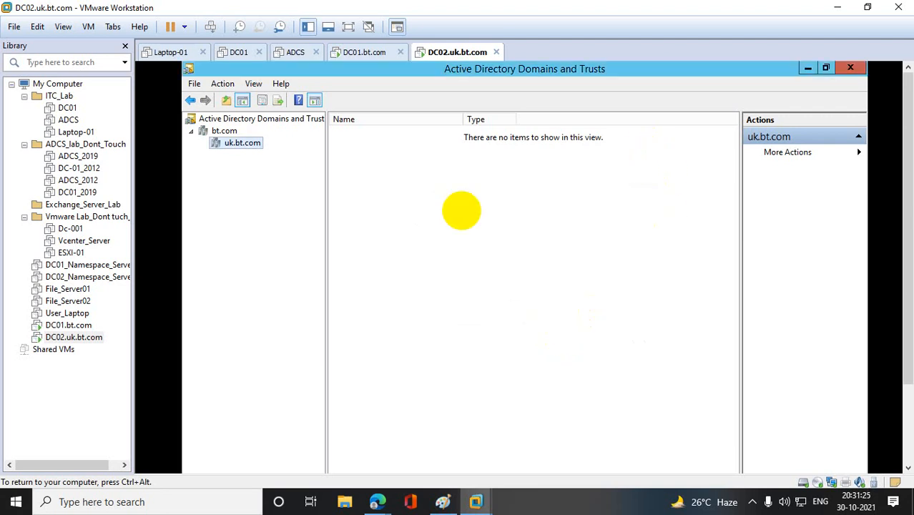
# - Switch to the DC01.bt.com machine and close its Active Directory Users and Computers, Windows Firewall and Network Connections windows
pyautogui.click(63, 325)
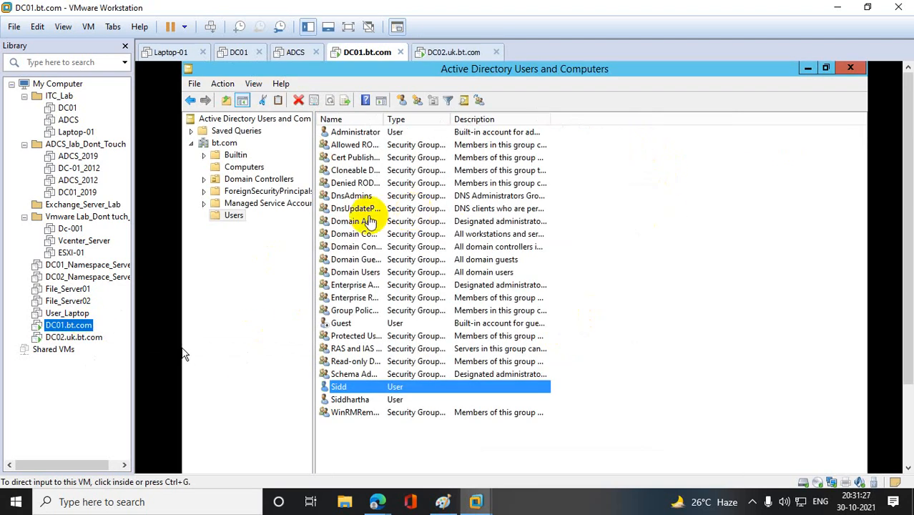
pyautogui.click(850, 67)
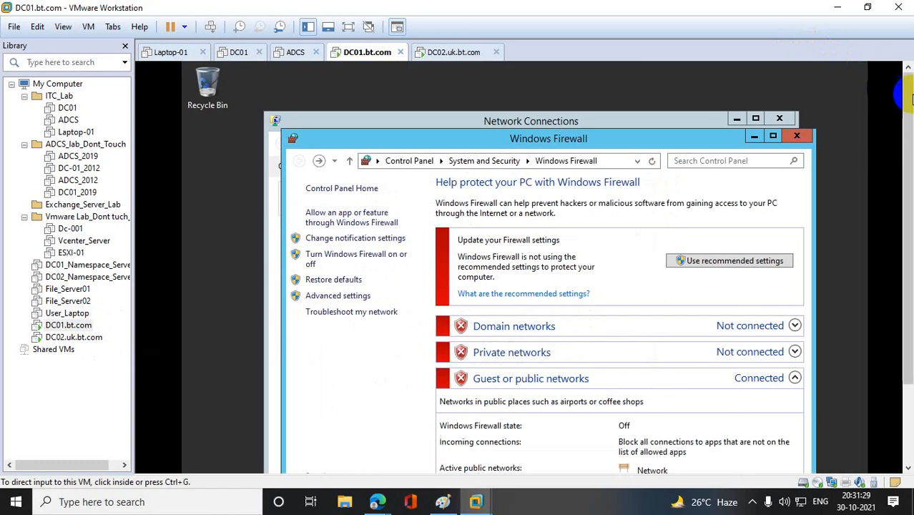
pyautogui.click(797, 136)
pyautogui.click(779, 118)
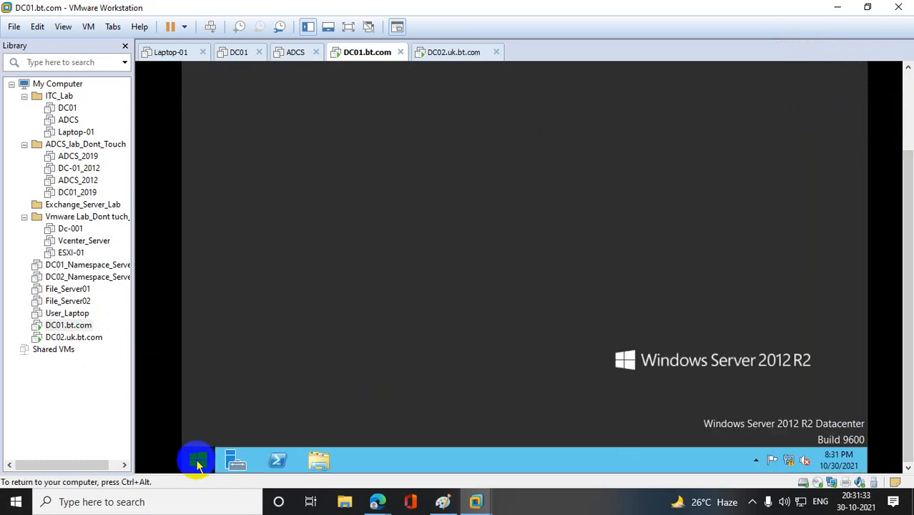
# - Open DNS Manager on DC01 by running dnsmgmt.msc and maximize its window
pyautogui.rightClick(197, 462)
pyautogui.click(256, 416)
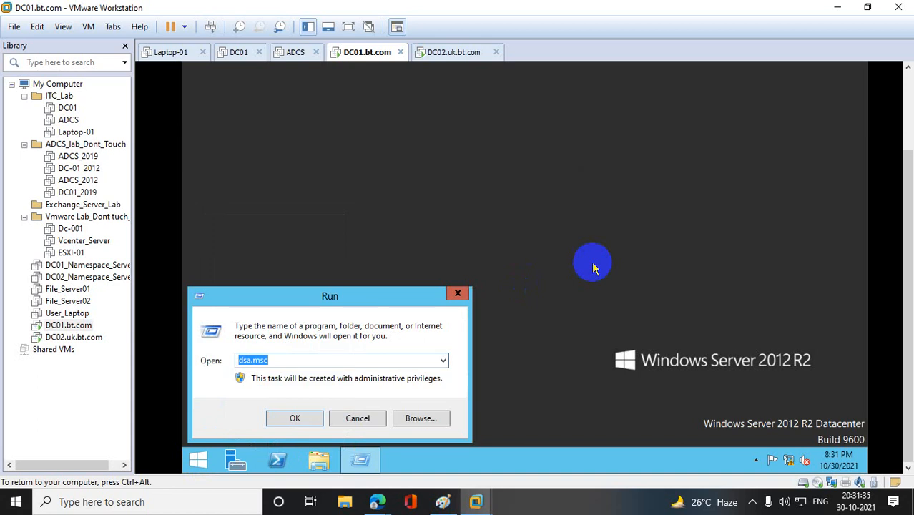
pyautogui.write('dnsmgmt.msc')
pyautogui.press('Return')
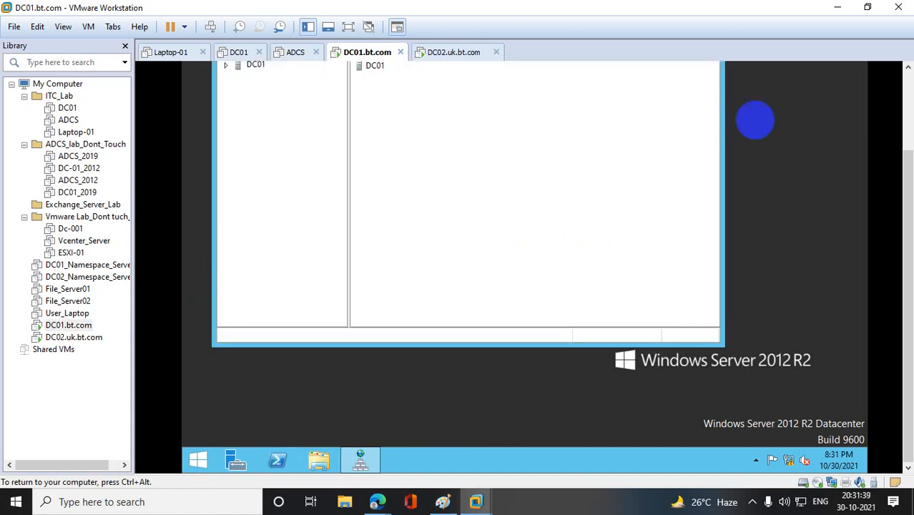
pyautogui.moveTo(905, 178); pyautogui.dragTo(905, 102)
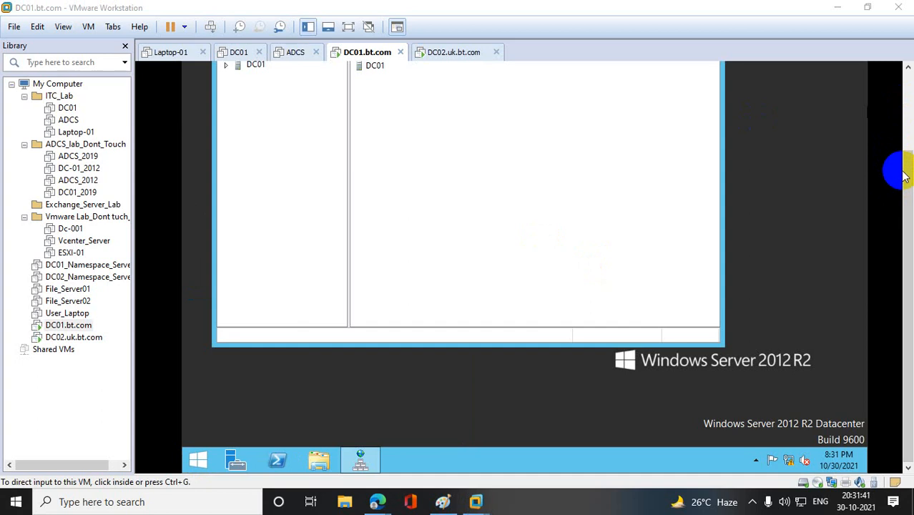
pyautogui.moveTo(905, 176); pyautogui.dragTo(904, 114)
pyautogui.click(680, 99)
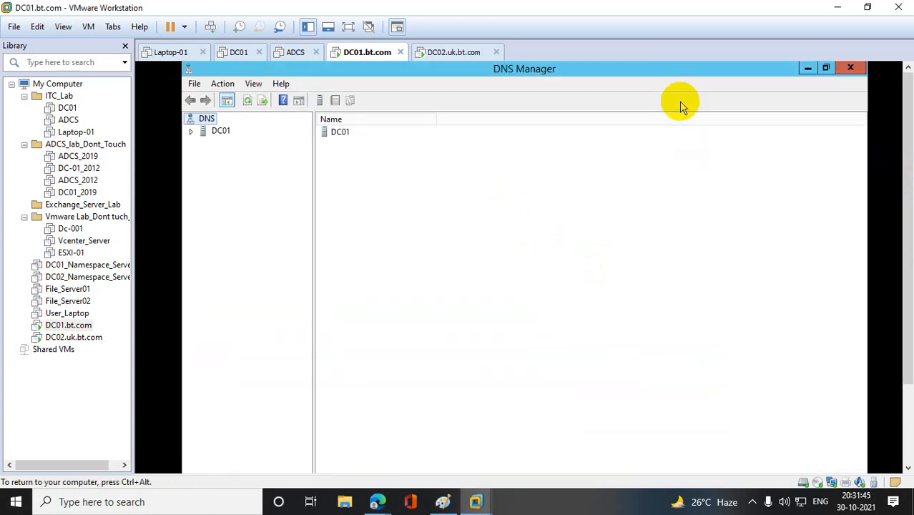
# - Start a new conditional forwarder on DC01 for the DNS domain uk.bt.com
pyautogui.click(194, 134)
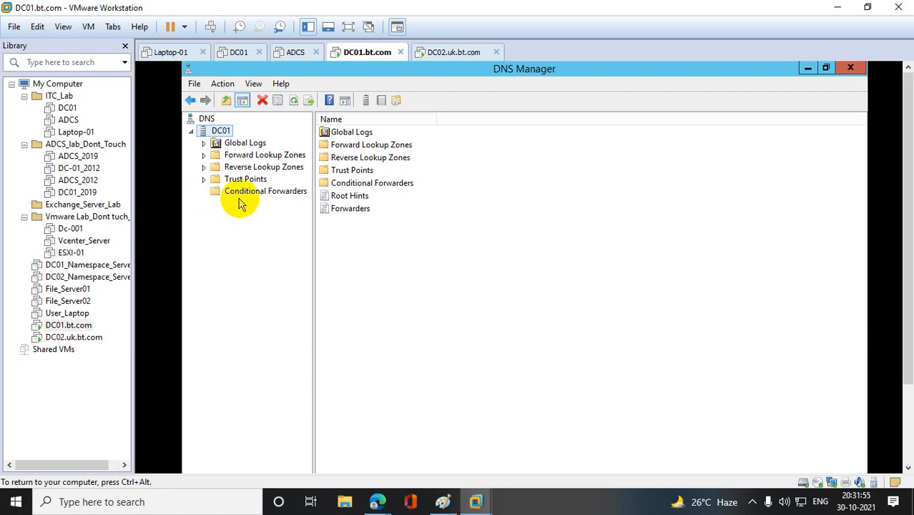
pyautogui.click(246, 195)
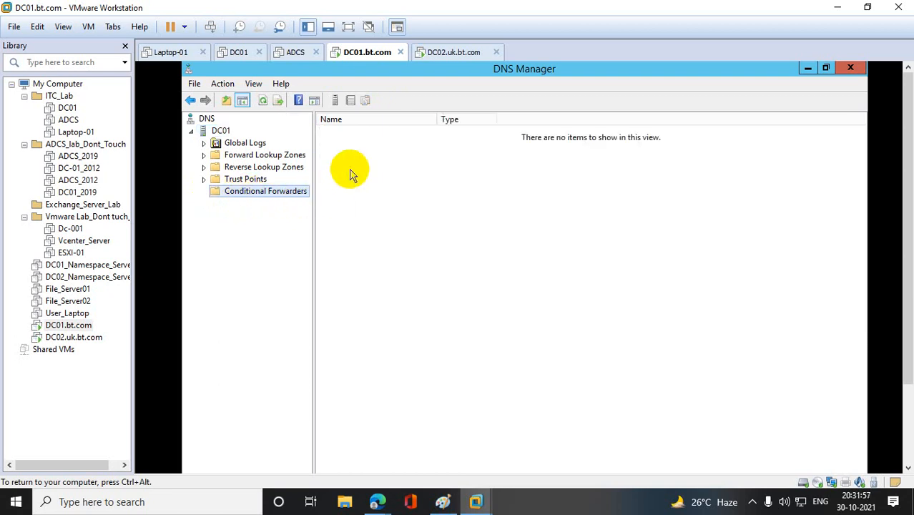
pyautogui.rightClick(351, 161)
pyautogui.click(366, 166)
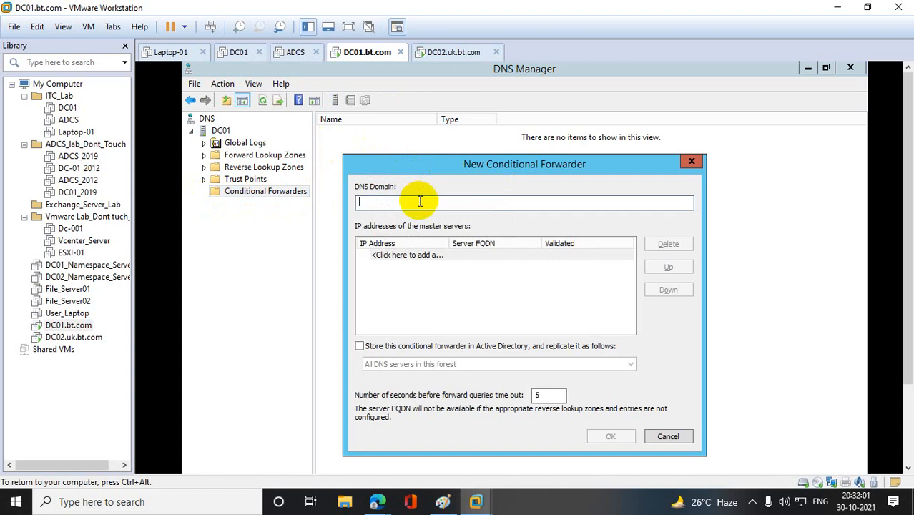
pyautogui.write('uk.bt.com')
pyautogui.moveTo(414, 200); pyautogui.dragTo(369, 205)
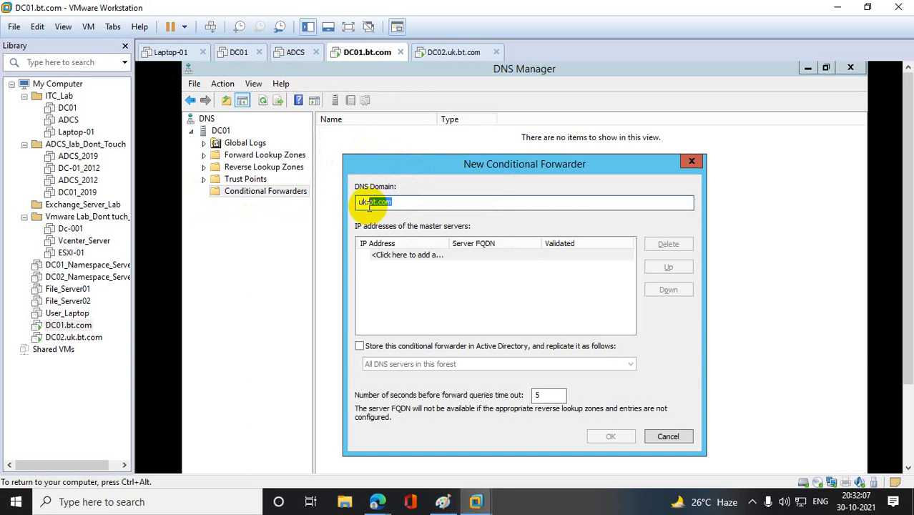
# - Add 10.10.10.11 as the master server, create the uk.bt.com conditional forwarder and open its entry
pyautogui.click(392, 256)
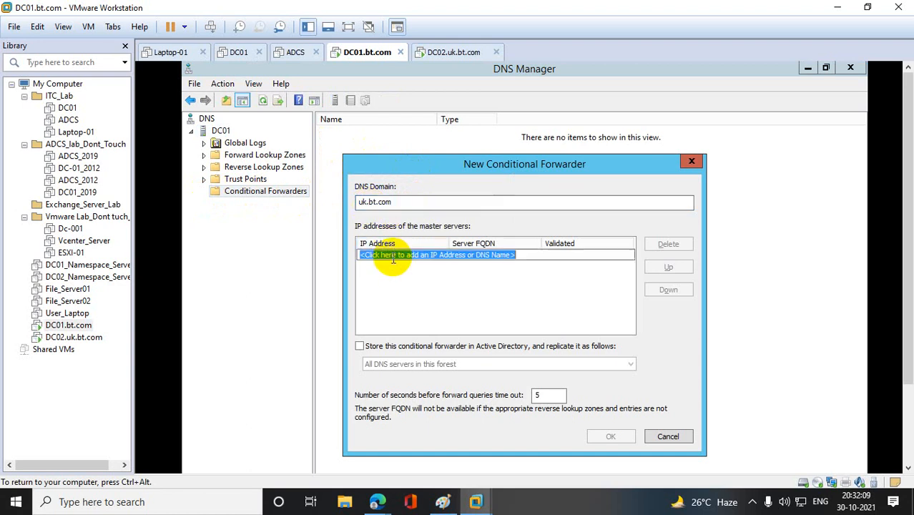
pyautogui.write('10.10')
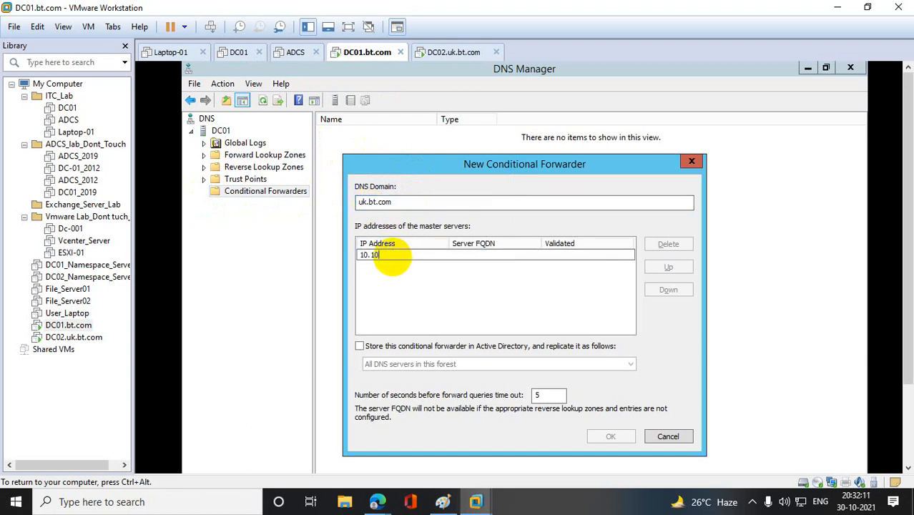
pyautogui.write('.10.11')
pyautogui.press('Return')
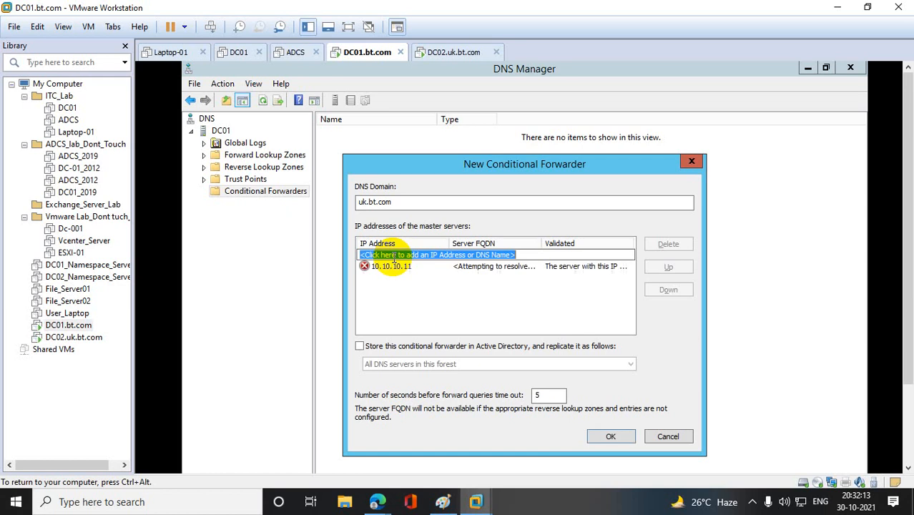
pyautogui.click(615, 442)
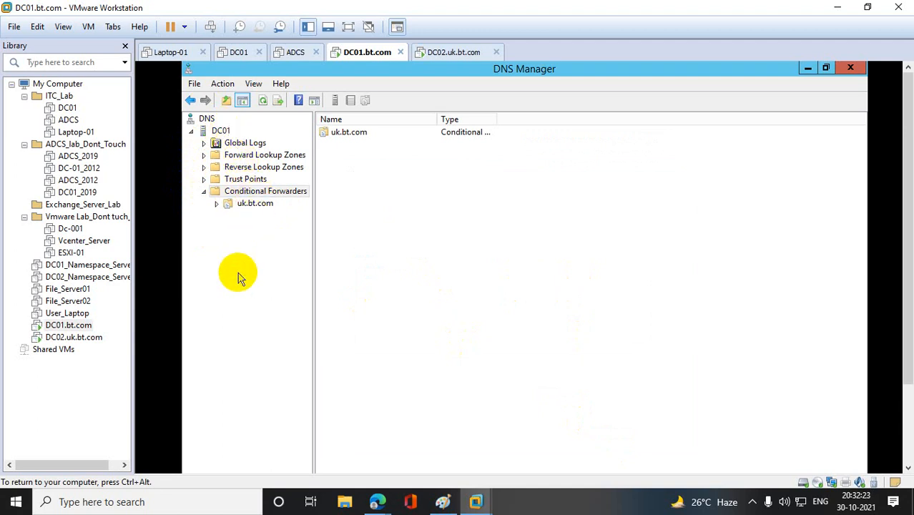
pyautogui.click(265, 207)
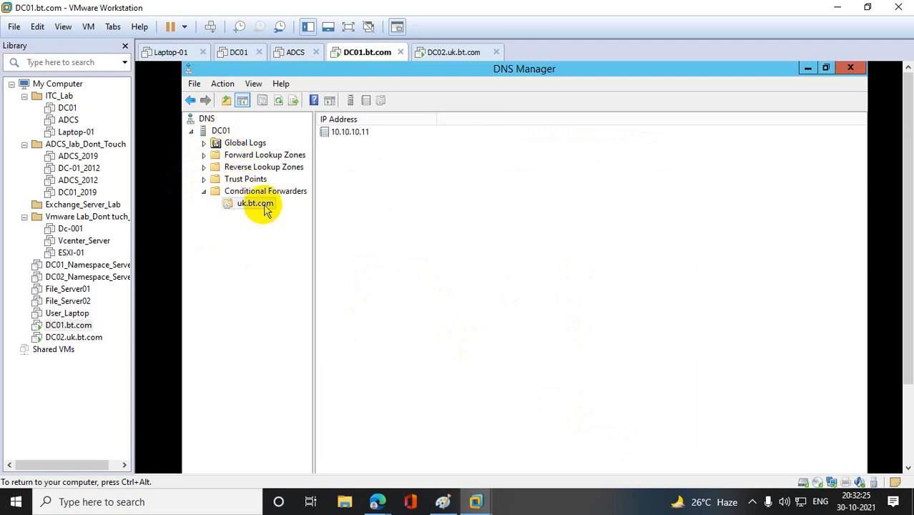
# - Switch to the DC02.uk.bt.com machine and close its Active Directory Domains and Trusts window
pyautogui.click(104, 337)
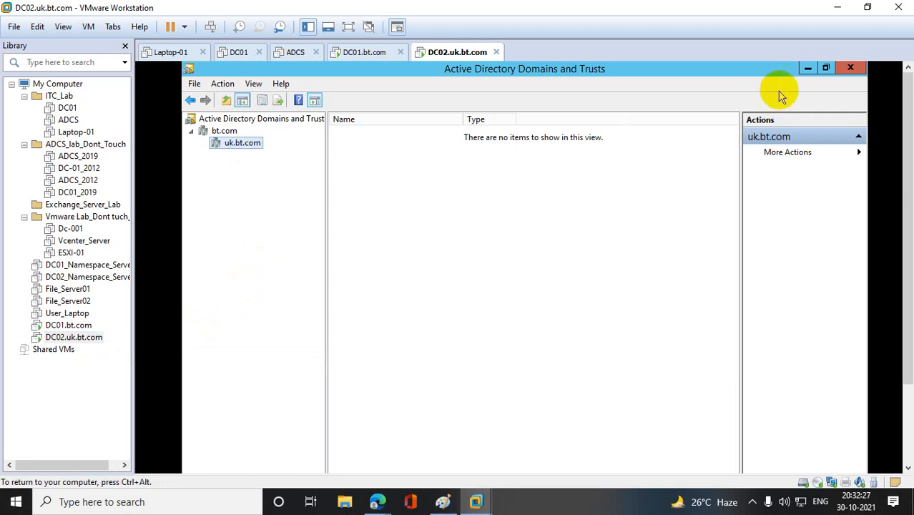
pyautogui.click(851, 68)
pyautogui.click(850, 68)
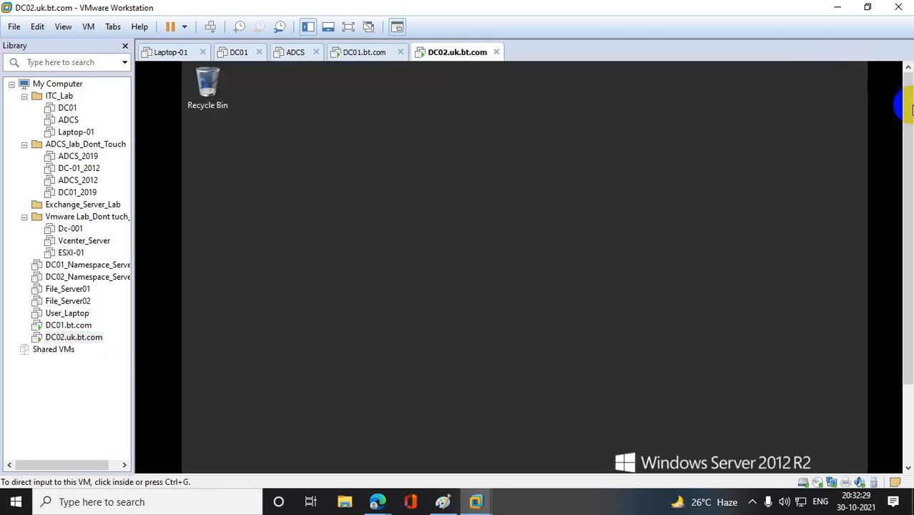
# - Open DNS Manager on DC02 by running dnsmgmt.msc and maximize its window
pyautogui.rightClick(191, 460)
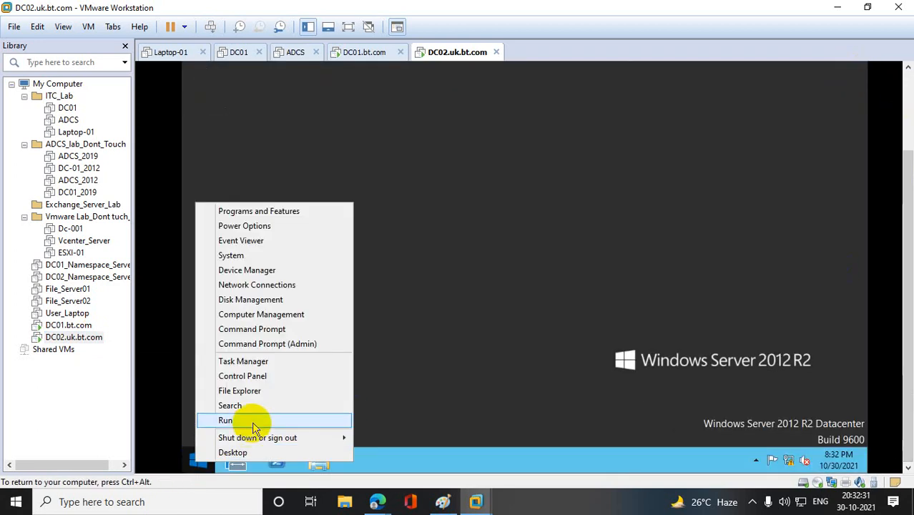
pyautogui.click(252, 421)
pyautogui.write('dns')
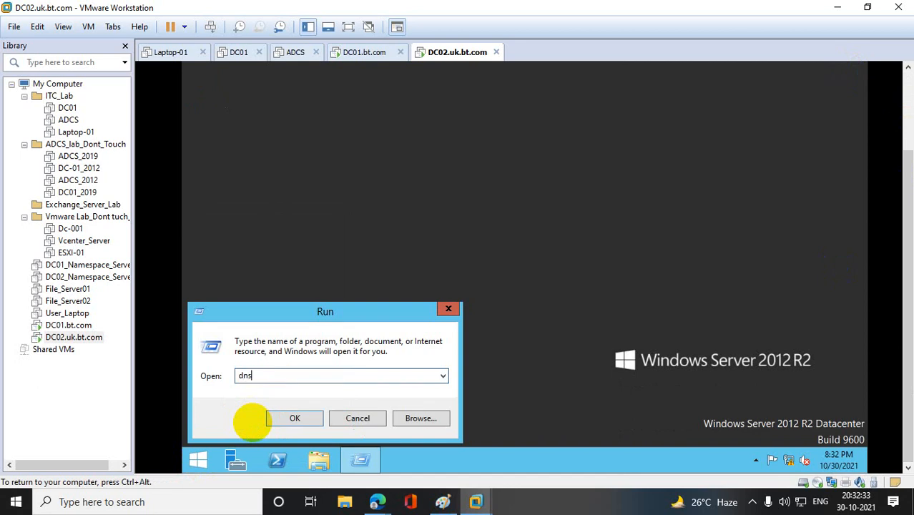
pyautogui.write('mgmt.msc')
pyautogui.press('Return')
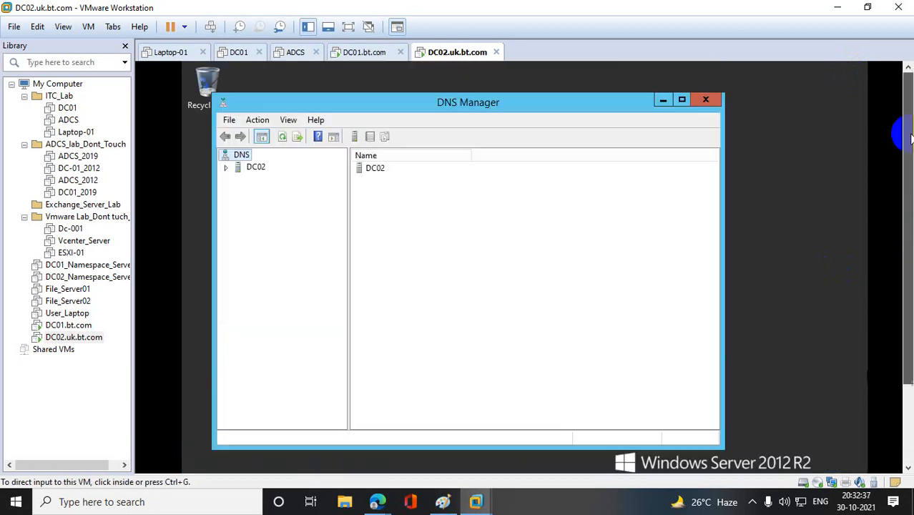
pyautogui.click(683, 101)
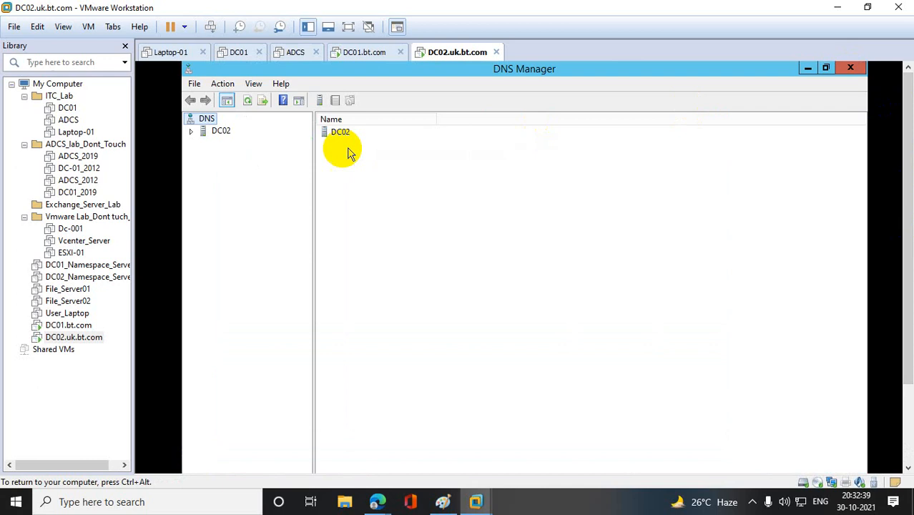
# - Start a new conditional forwarder on DC02 for the DNS domain bt.com
pyautogui.doubleClick(208, 131)
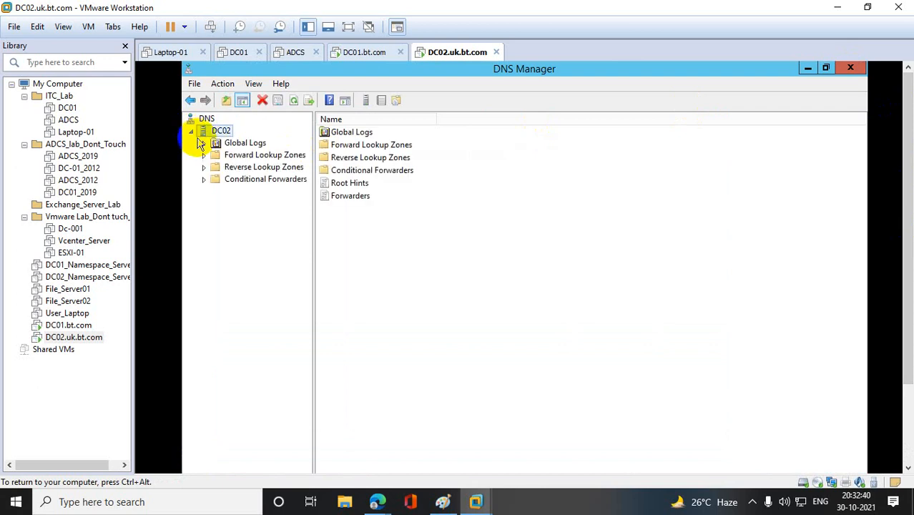
pyautogui.click(228, 179)
pyautogui.rightClick(378, 178)
pyautogui.click(422, 182)
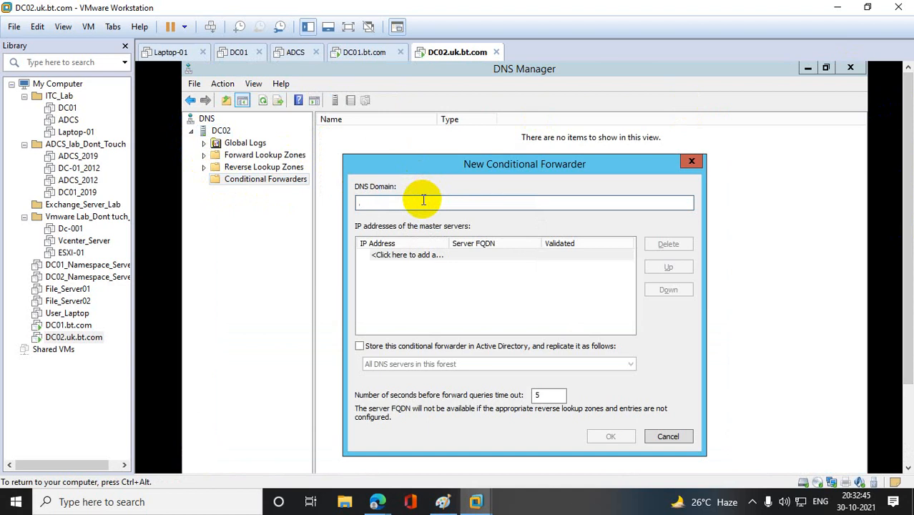
pyautogui.write('bt.com')
# - Add 10.10.10.10 as the master server, create the bt.com conditional forwarder and open its entry
pyautogui.click(437, 254)
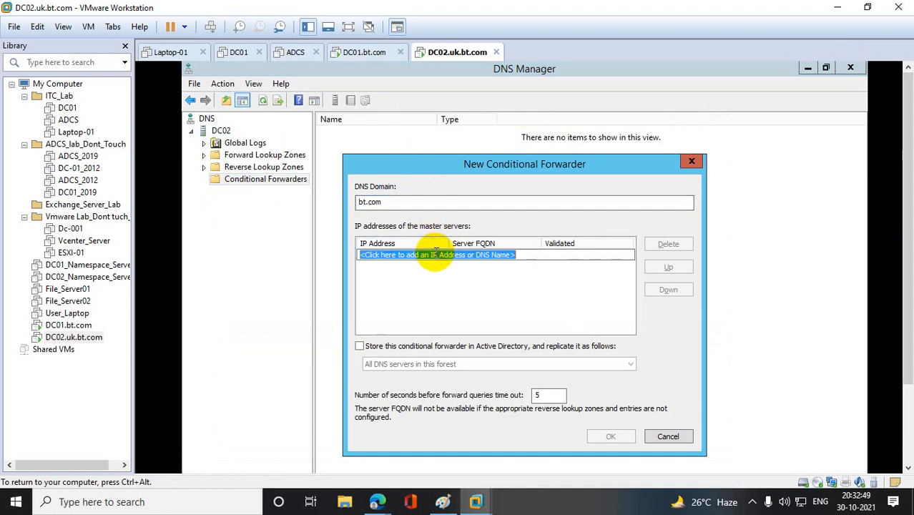
pyautogui.write('10.10.10.10')
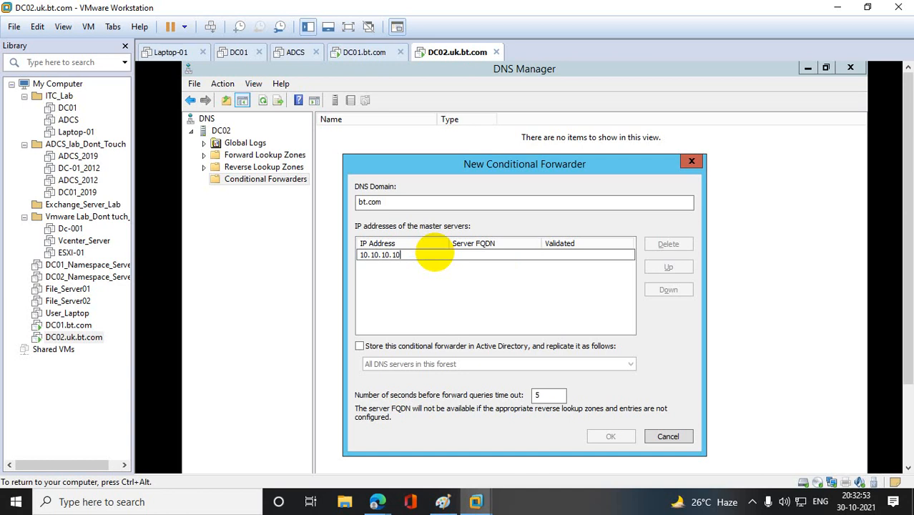
pyautogui.press('Return')
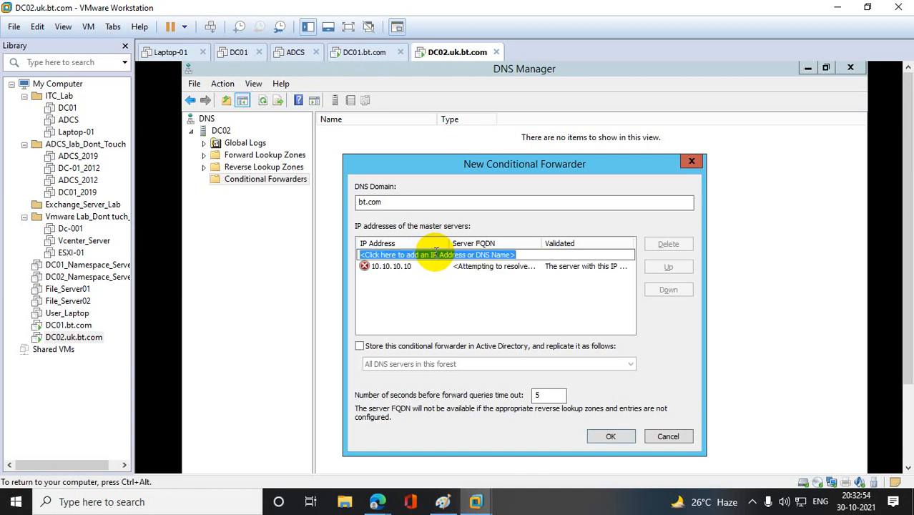
pyautogui.click(616, 438)
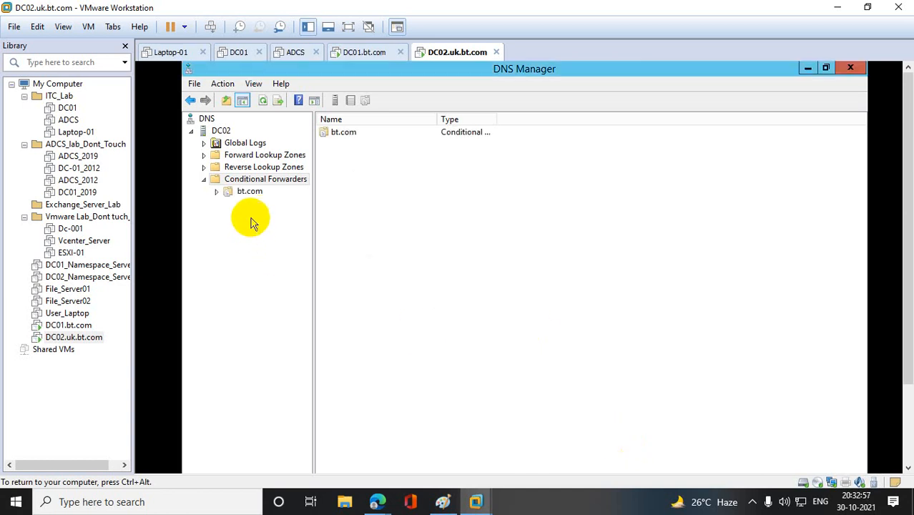
pyautogui.click(252, 193)
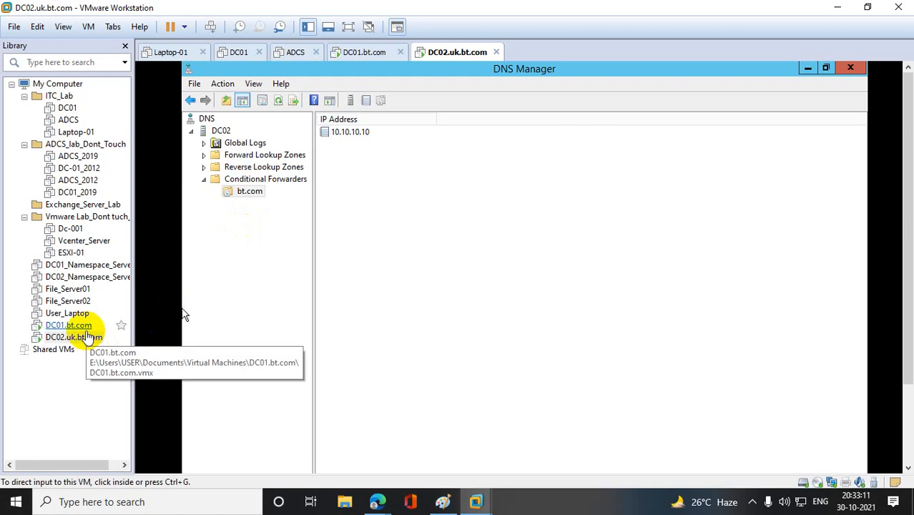
# - Return to the DC01.bt.com machine, then switch to Paint and draw two stacked green triangles beside the notes, the lower about 174 × 117 px
pyautogui.click(68, 324)
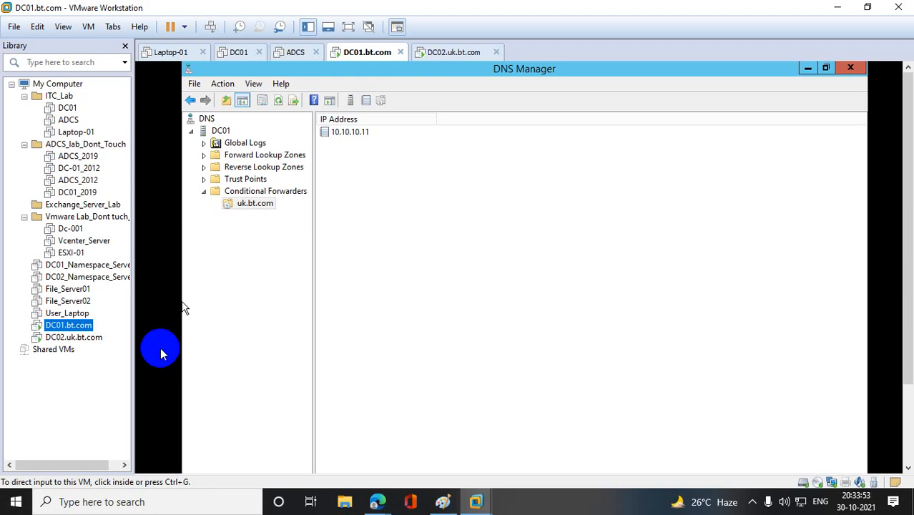
pyautogui.click(443, 502)
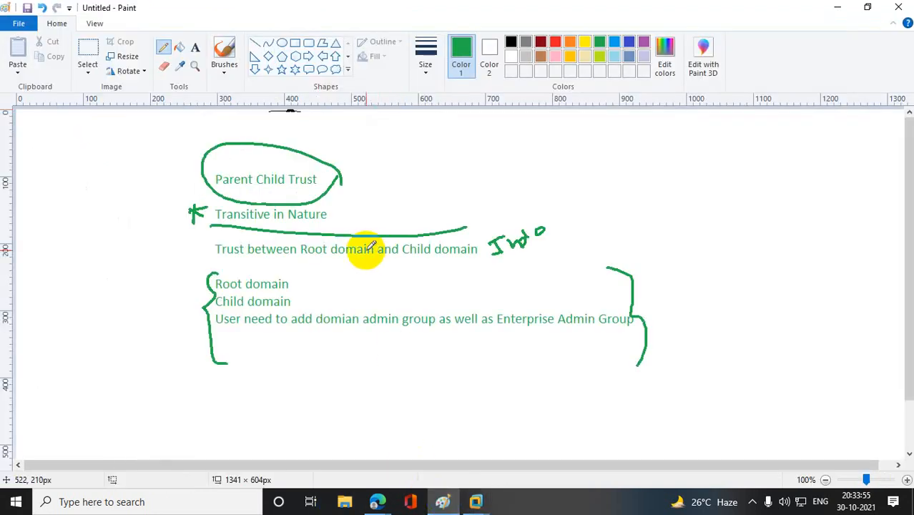
pyautogui.click(335, 44)
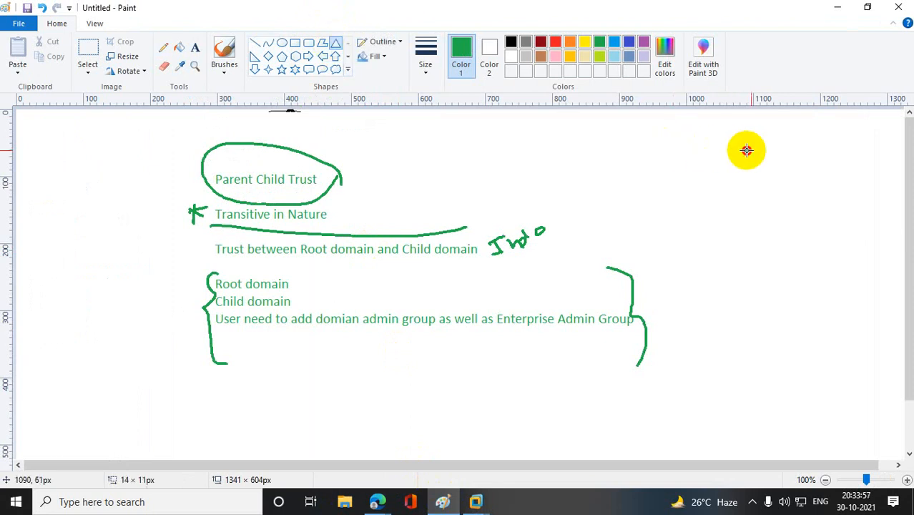
pyautogui.moveTo(742, 148); pyautogui.dragTo(855, 222)
pyautogui.moveTo(705, 269); pyautogui.dragTo(822, 346)
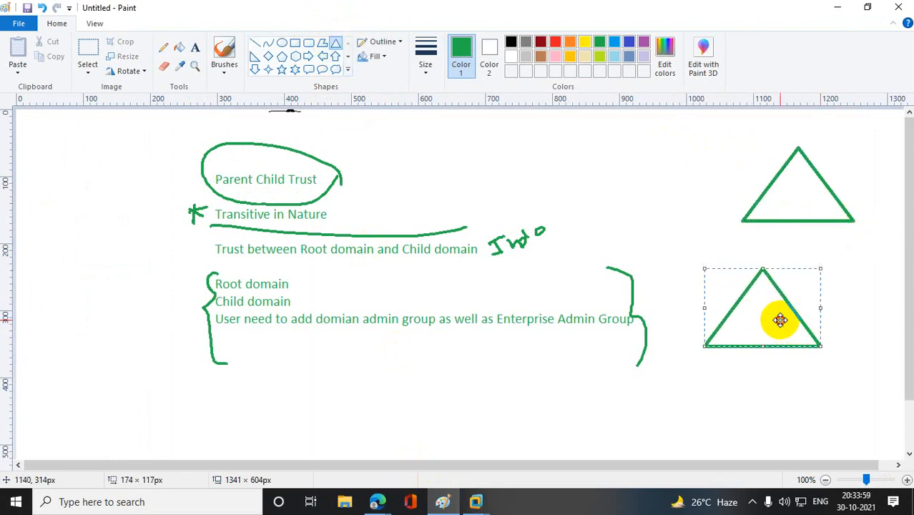
pyautogui.moveTo(780, 319); pyautogui.dragTo(802, 274)
pyautogui.click(804, 326)
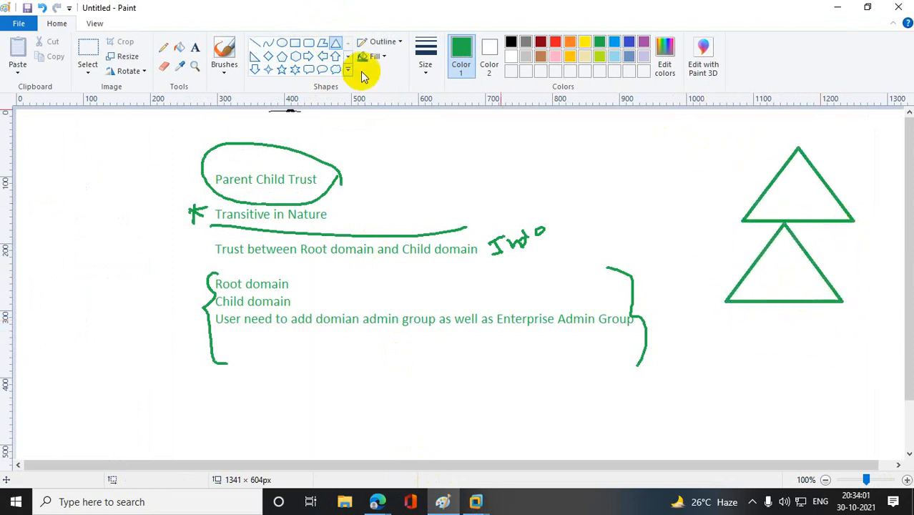
# - Link the two triangles with freehand pencil curves on both sides and minimize Paint
pyautogui.click(163, 48)
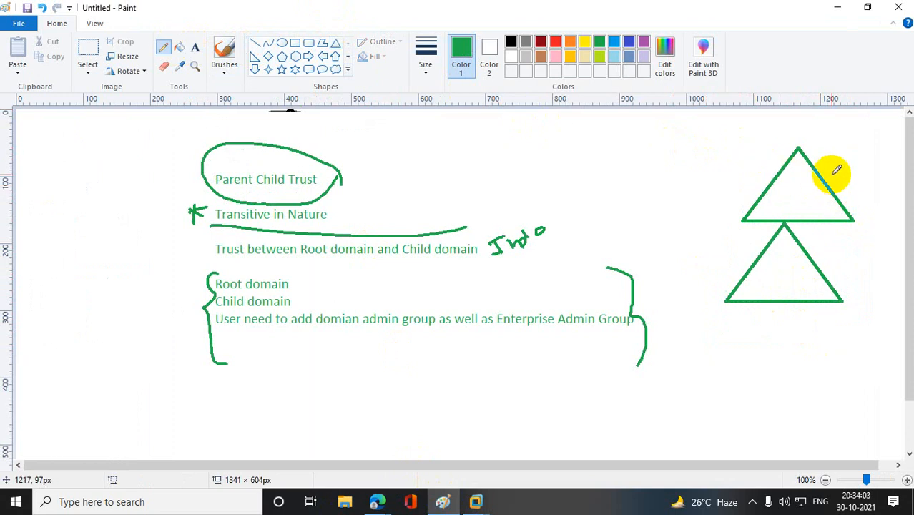
pyautogui.moveTo(830, 174)
pyautogui.mouseDown()
pyautogui.moveTo(854, 183)
pyautogui.moveTo(844, 269)
pyautogui.moveTo(830, 283)
pyautogui.mouseUp()
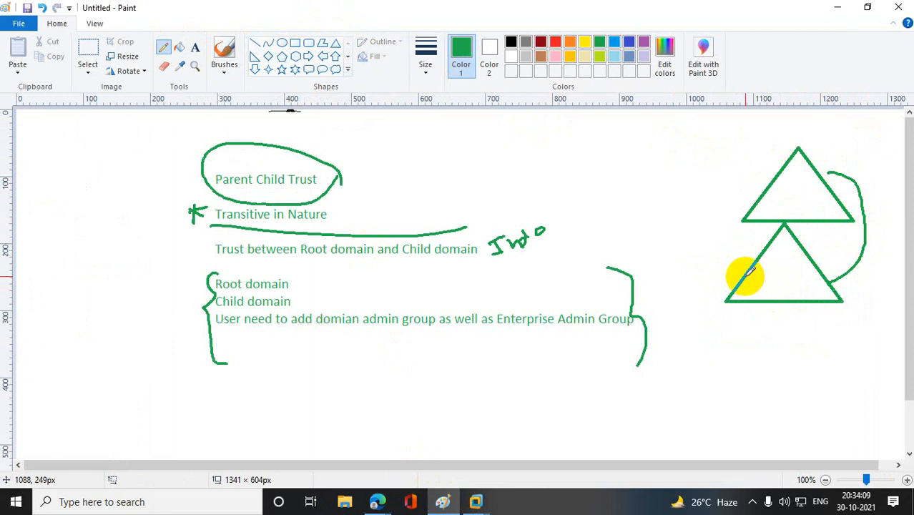
pyautogui.moveTo(749, 271)
pyautogui.mouseDown()
pyautogui.moveTo(718, 243)
pyautogui.moveTo(757, 167)
pyautogui.moveTo(783, 163)
pyautogui.mouseUp()
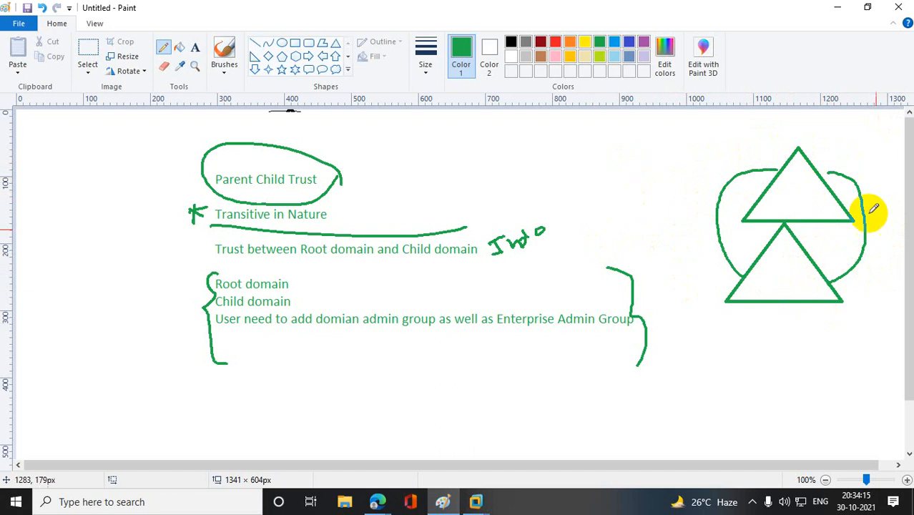
pyautogui.click(837, 9)
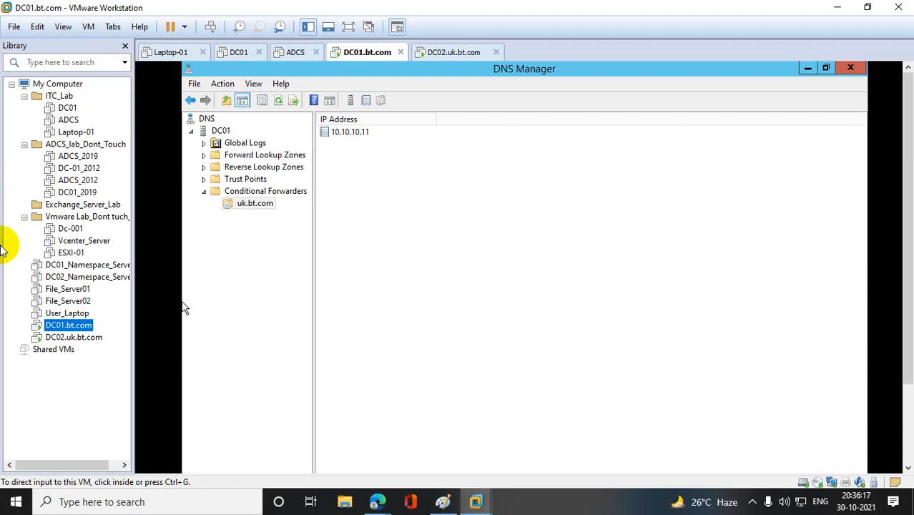
# - Minimize VMware Workstation, switch to the Google Meet window in Edge and open google.com in a new tab
pyautogui.click(835, 10)
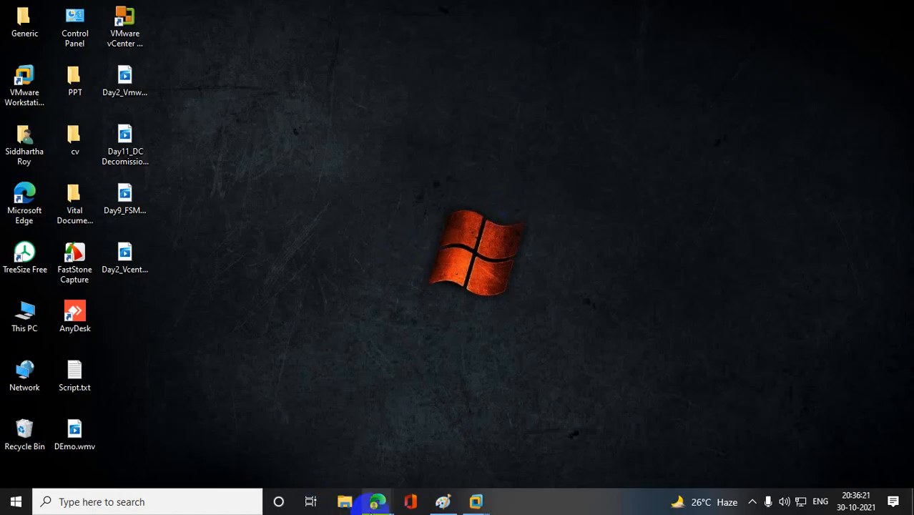
pyautogui.moveTo(377, 501)
pyautogui.click(336, 461)
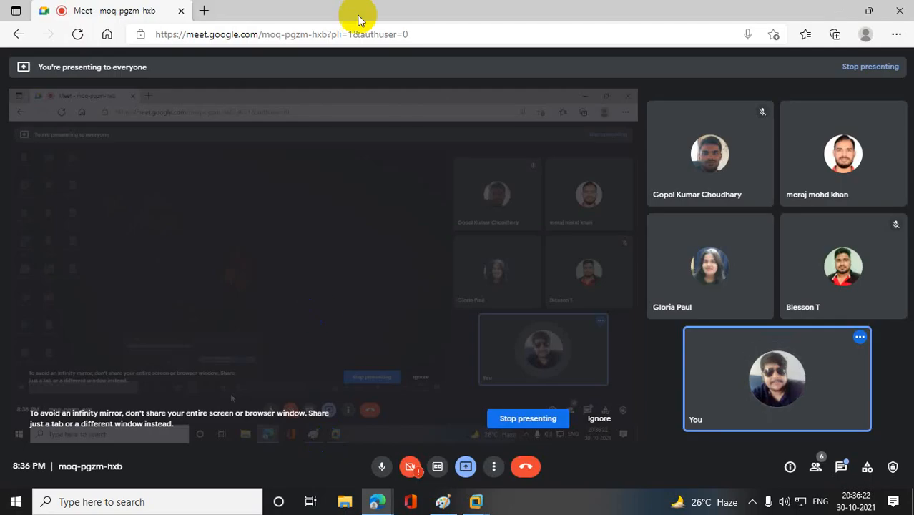
pyautogui.click(213, 12)
pyautogui.write('google.com')
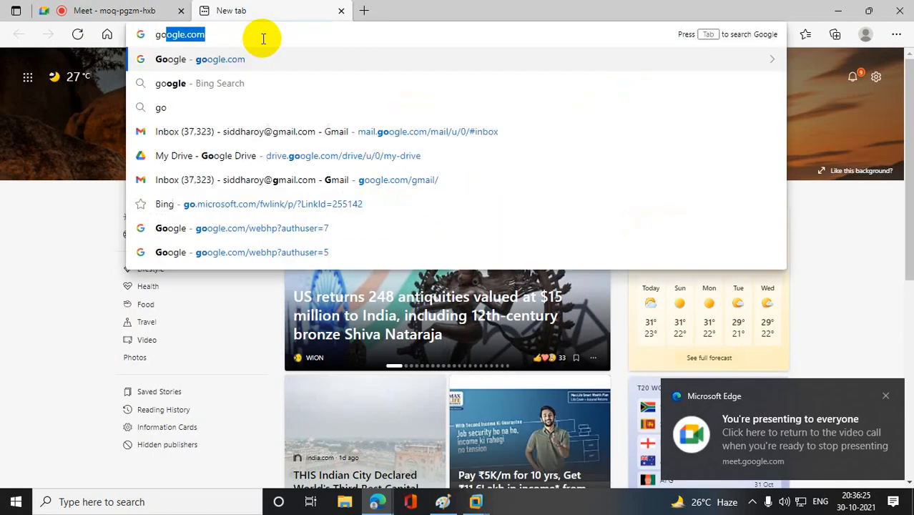
pyautogui.press('Return')
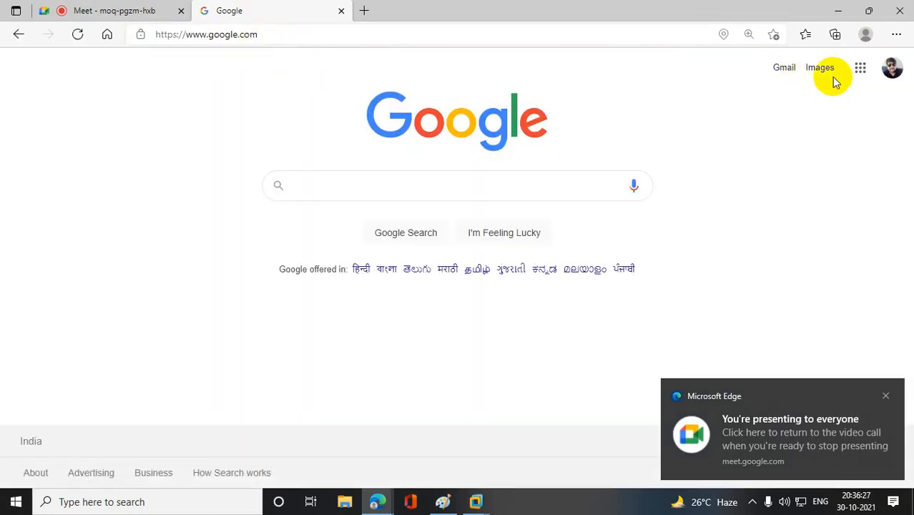
pyautogui.click(889, 78)
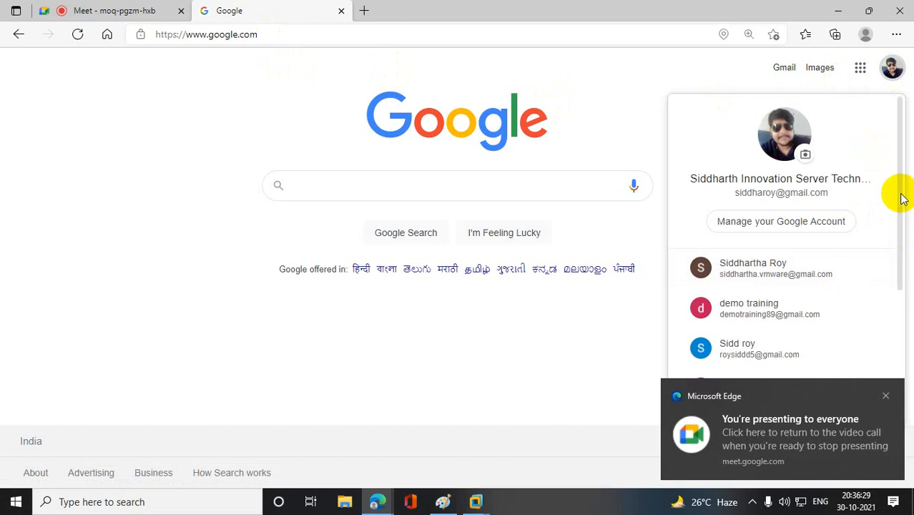
pyautogui.moveTo(900, 198); pyautogui.dragTo(892, 299)
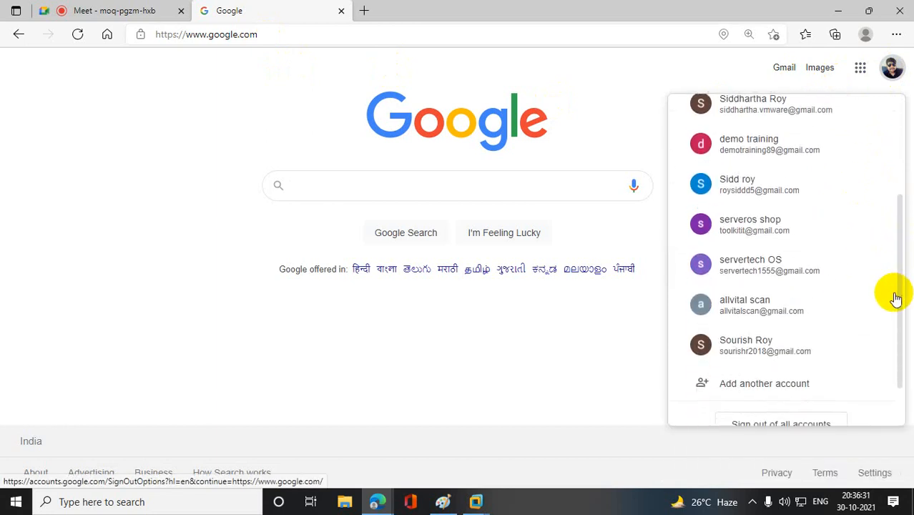
pyautogui.click(744, 308)
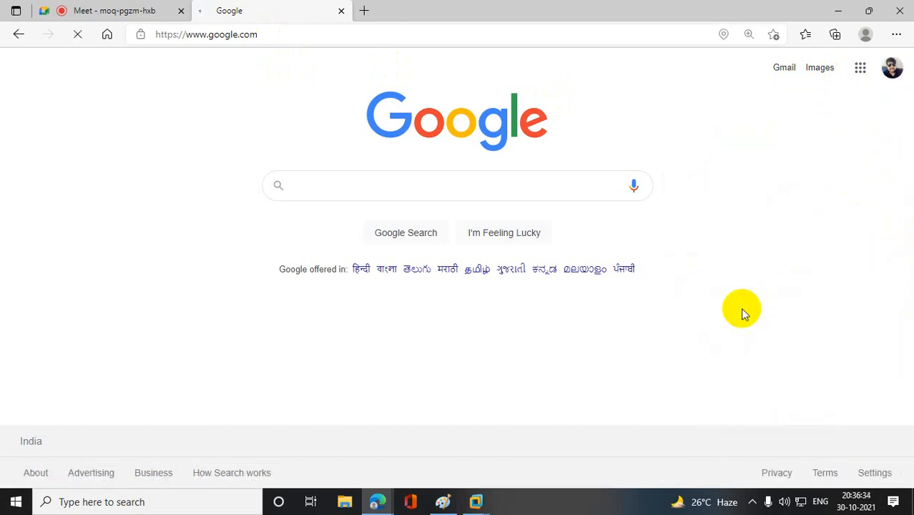
# - Switch the Google page to the servertech OS account
pyautogui.click(898, 70)
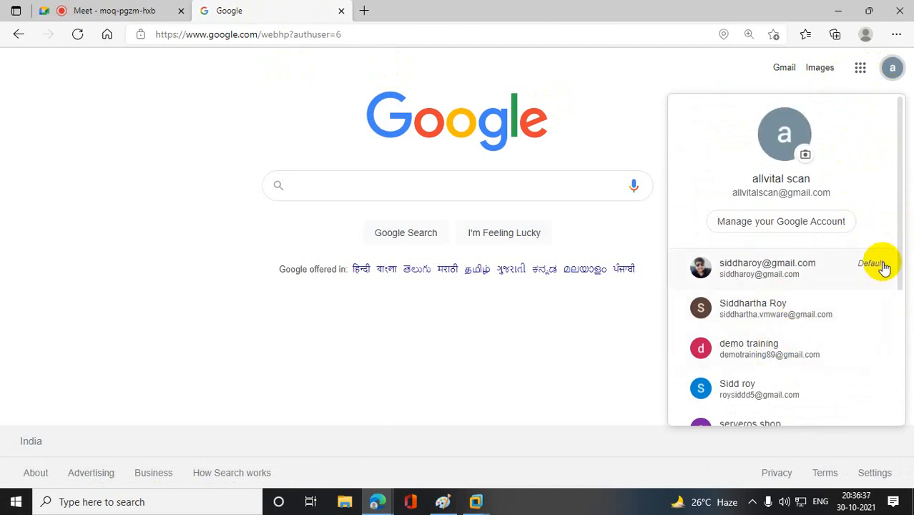
pyautogui.moveTo(903, 208); pyautogui.dragTo(894, 286)
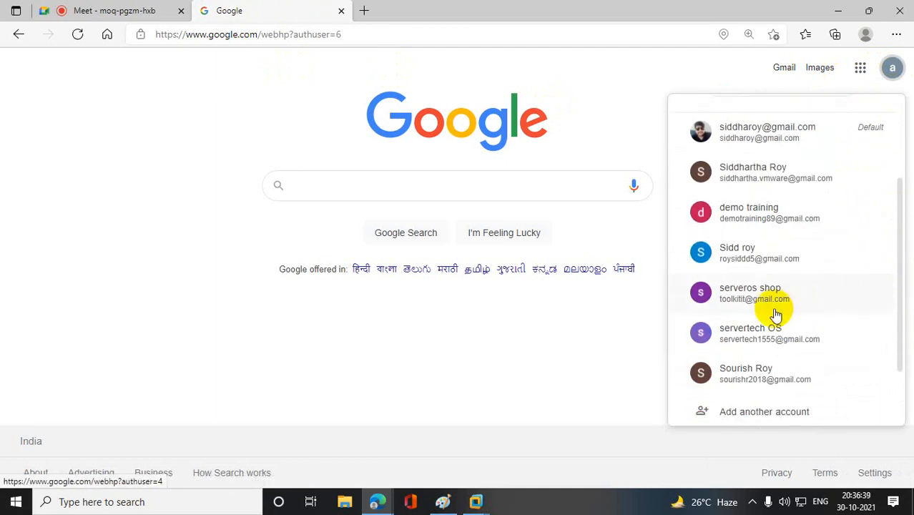
pyautogui.click(756, 337)
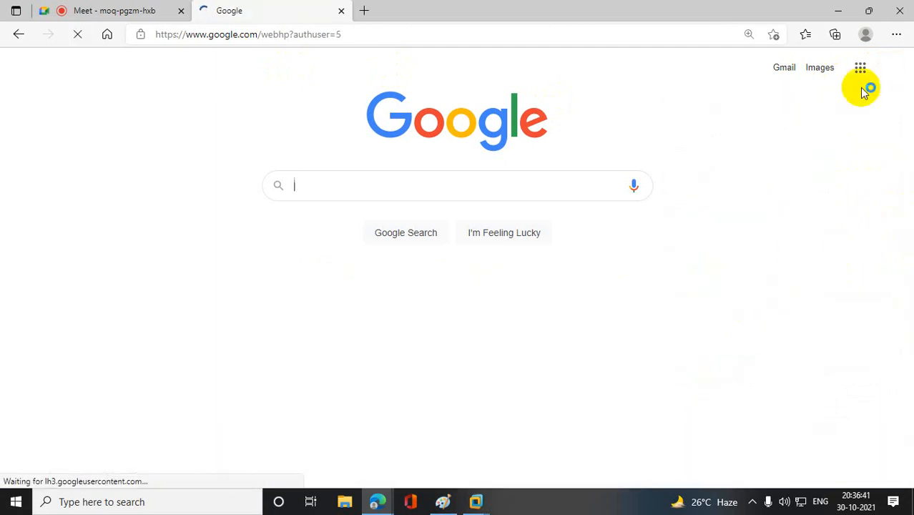
# - Open Google Drive for this account and go into the Saturday_2PM folder in My Drive
pyautogui.click(860, 80)
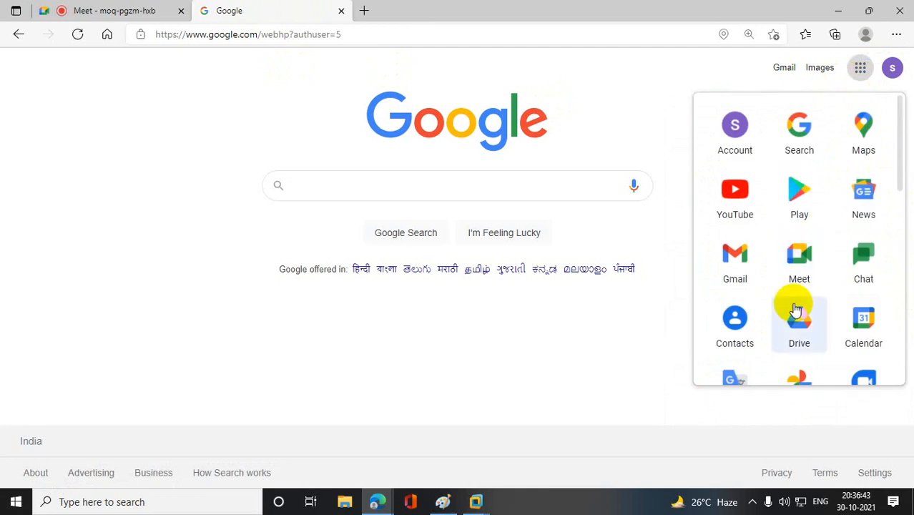
pyautogui.click(800, 334)
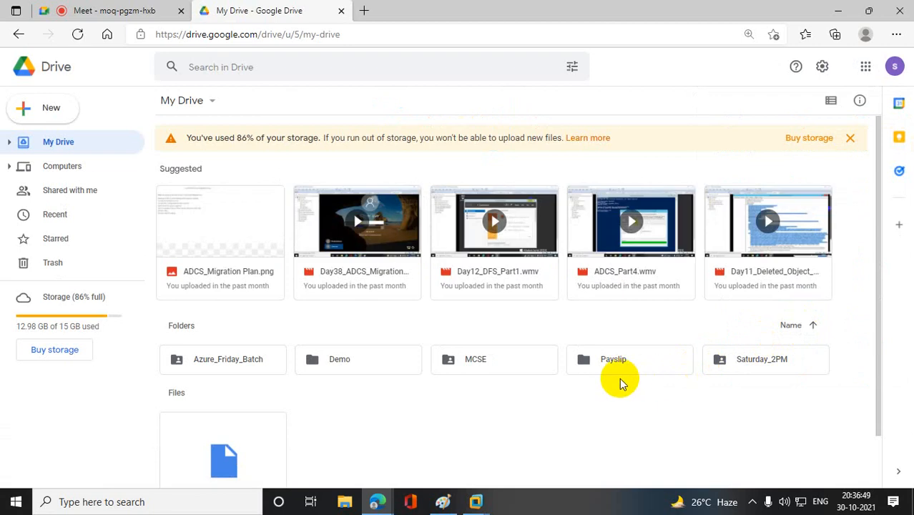
pyautogui.doubleClick(770, 367)
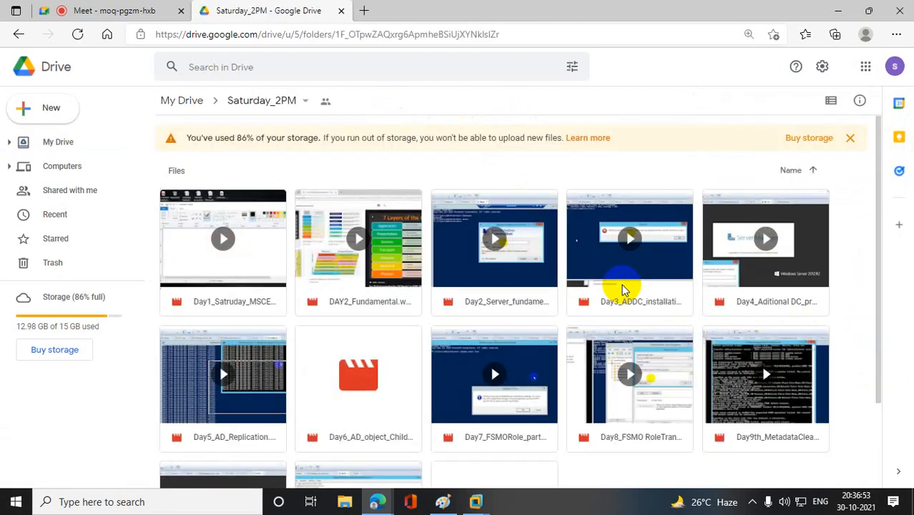
# - Upload DNS.pptx from the PPT folder on the Desktop into the Saturday_2PM folder
pyautogui.scroll(-3, 878, 211)
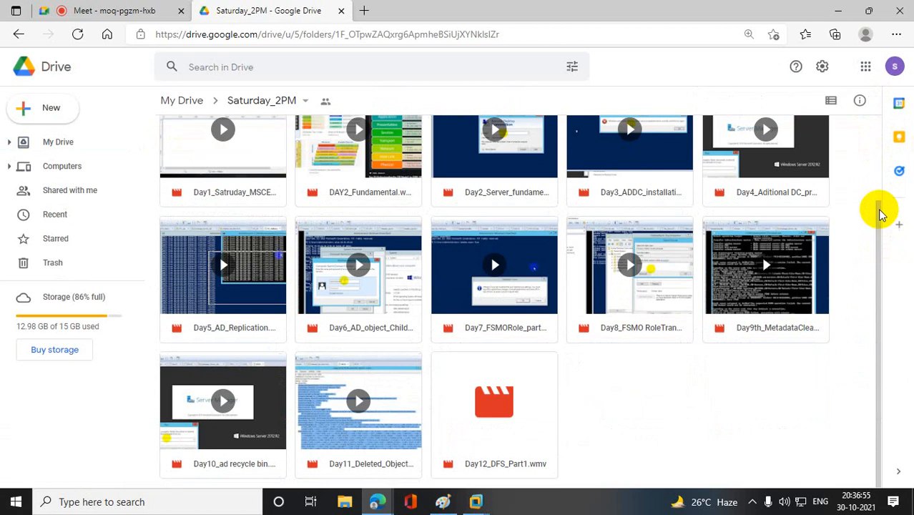
pyautogui.rightClick(619, 383)
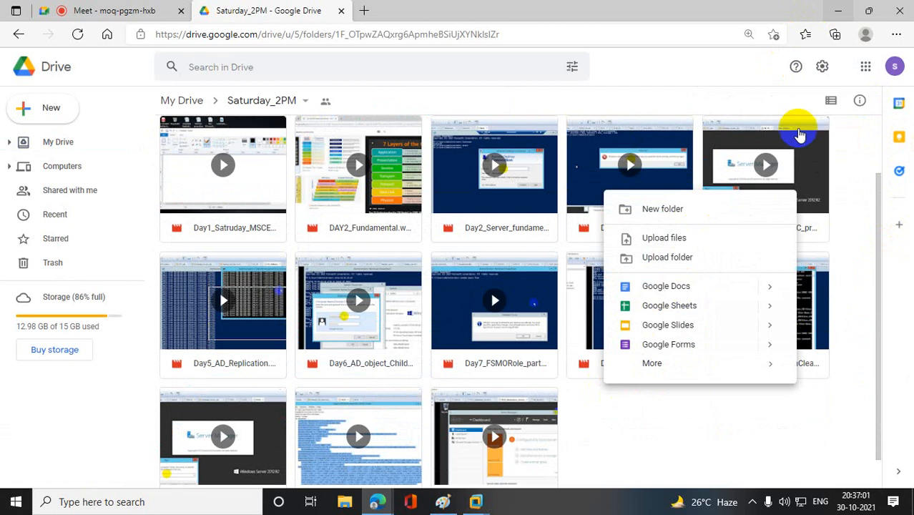
pyautogui.click(683, 237)
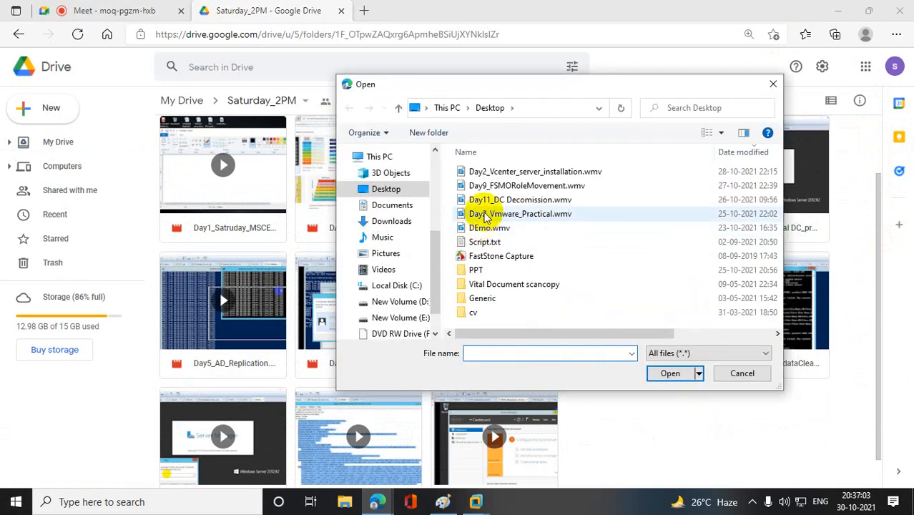
pyautogui.doubleClick(477, 272)
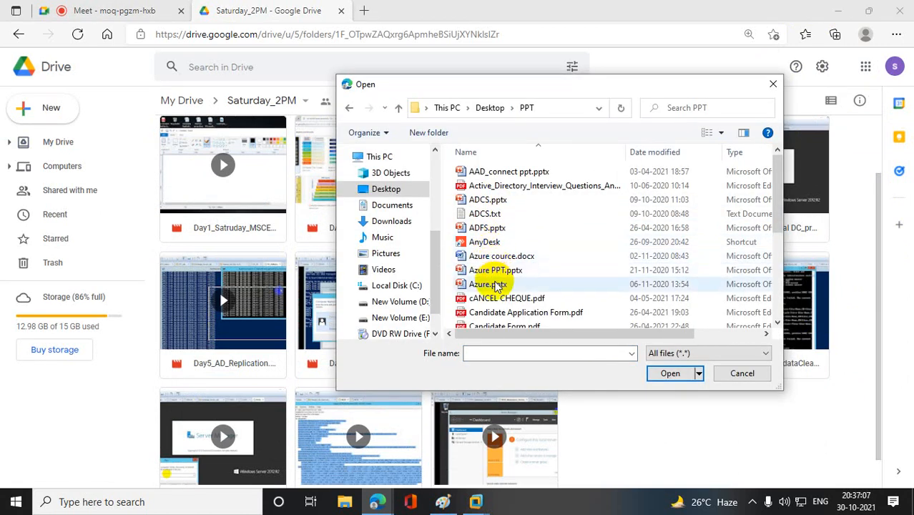
pyautogui.click(496, 172)
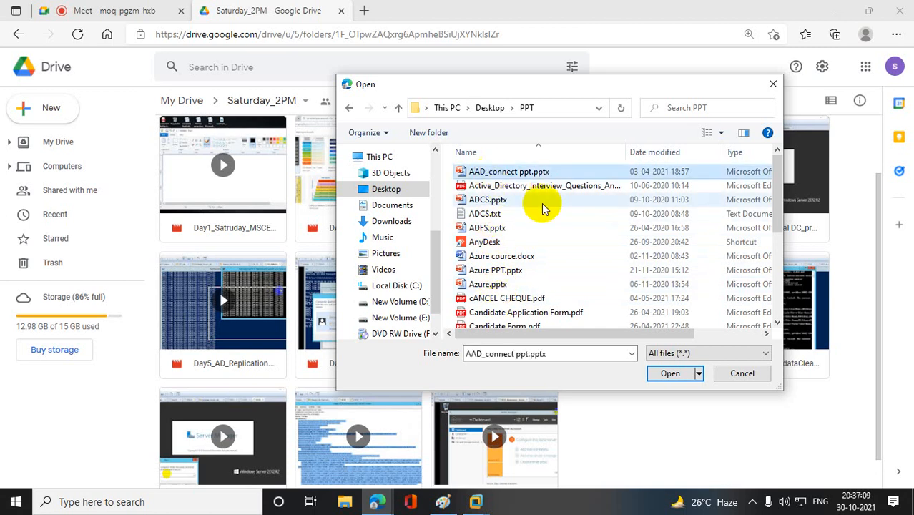
pyautogui.press('d')
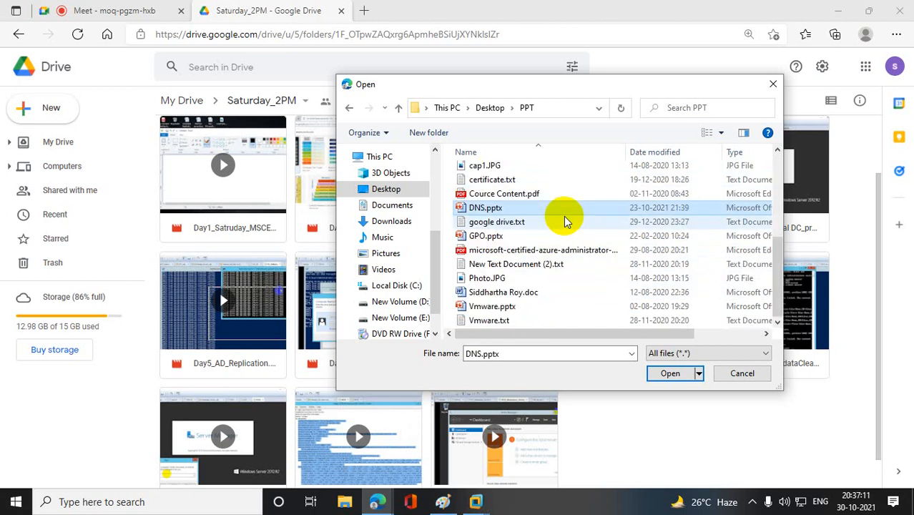
pyautogui.click(667, 373)
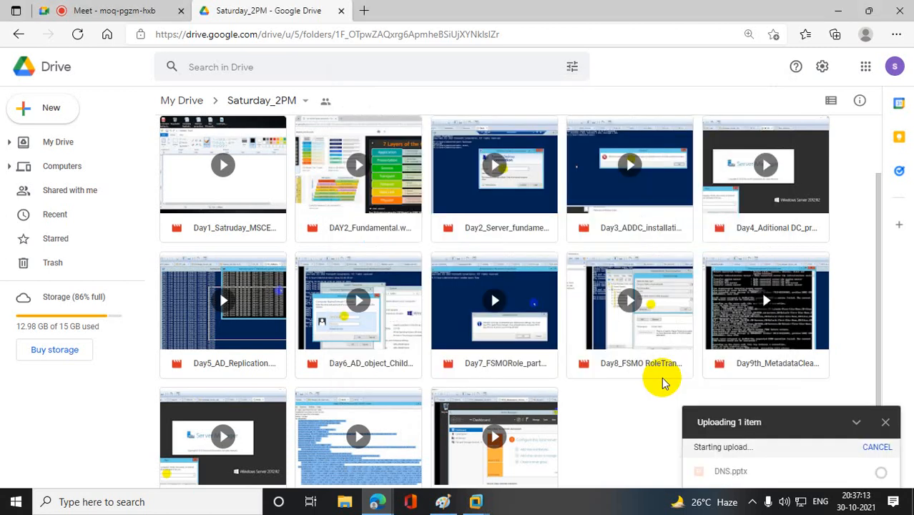